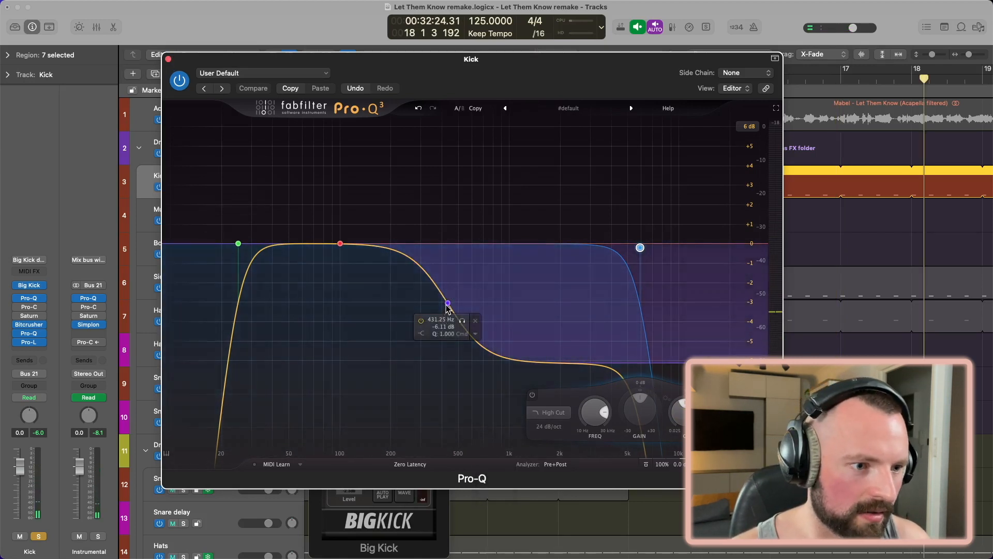
# Review the high shelf and high cut bands in the Kick's open Pro-Q, and close the Kick's plug-in windows.
pyautogui.click(448, 304)
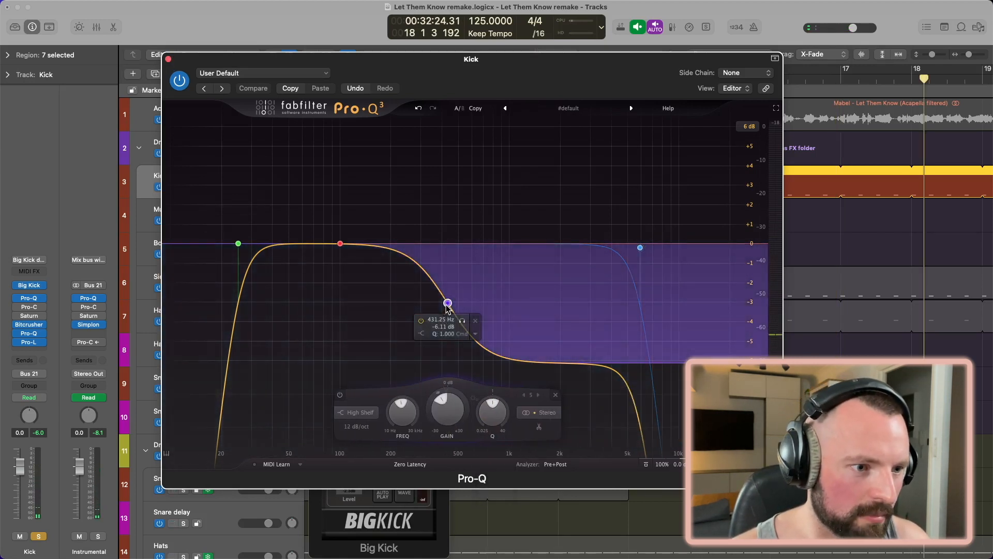
pyautogui.click(640, 248)
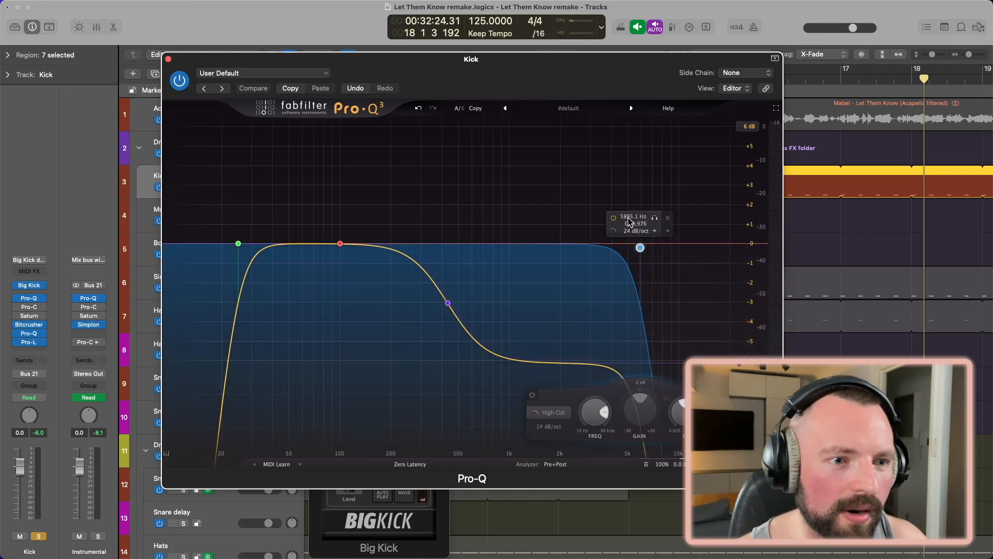
pyautogui.click(168, 59)
pyautogui.click(43, 324)
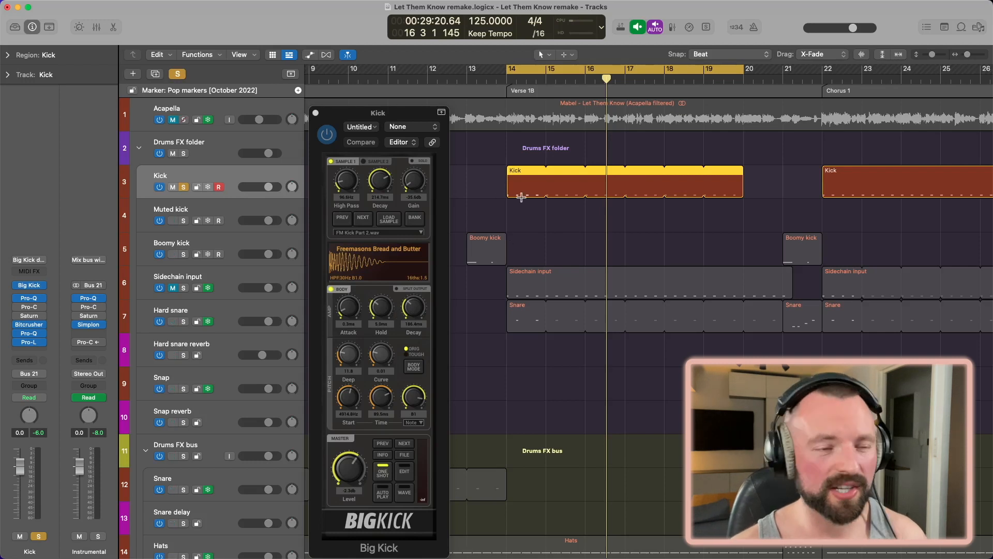
pyautogui.press('super+w')
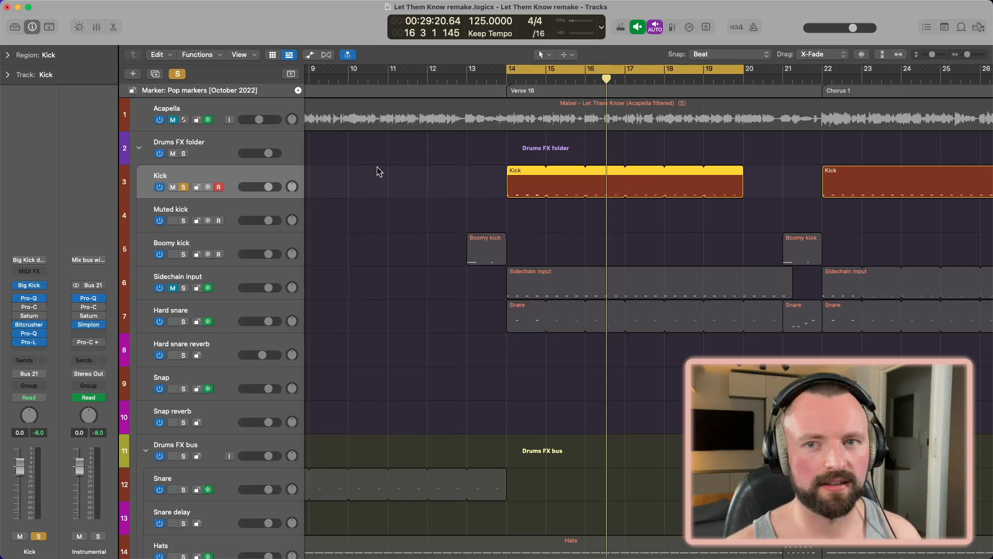
# Open the Kick's second Pro-Q after the Bitcrusher, examine its brickwall high cut band, and close it.
pyautogui.click(28, 334)
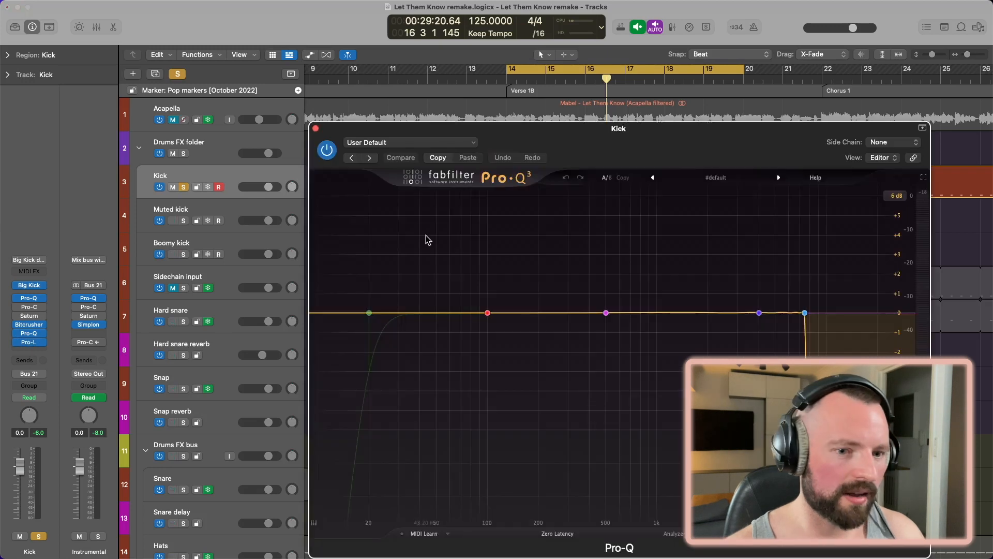
pyautogui.moveTo(562, 144); pyautogui.dragTo(439, 93)
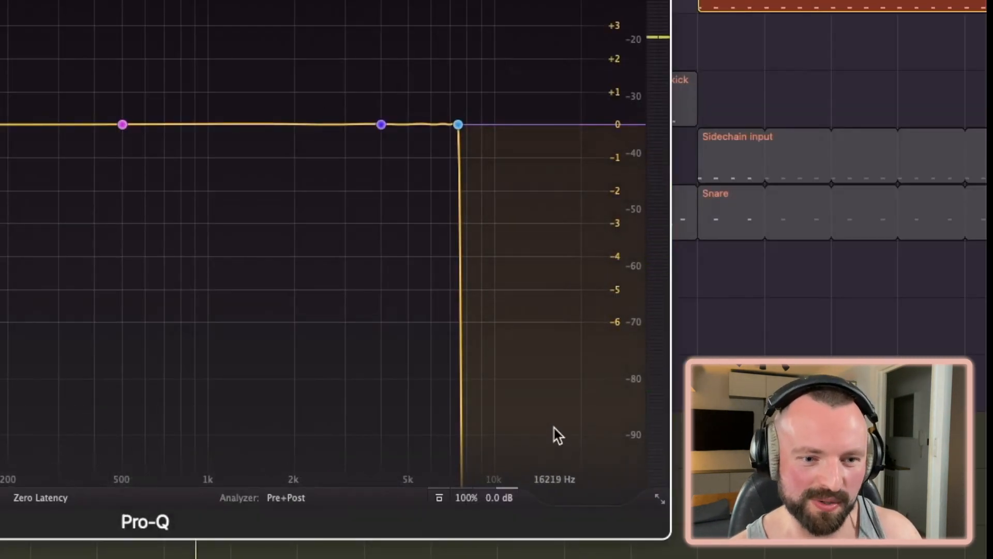
pyautogui.click(412, 74)
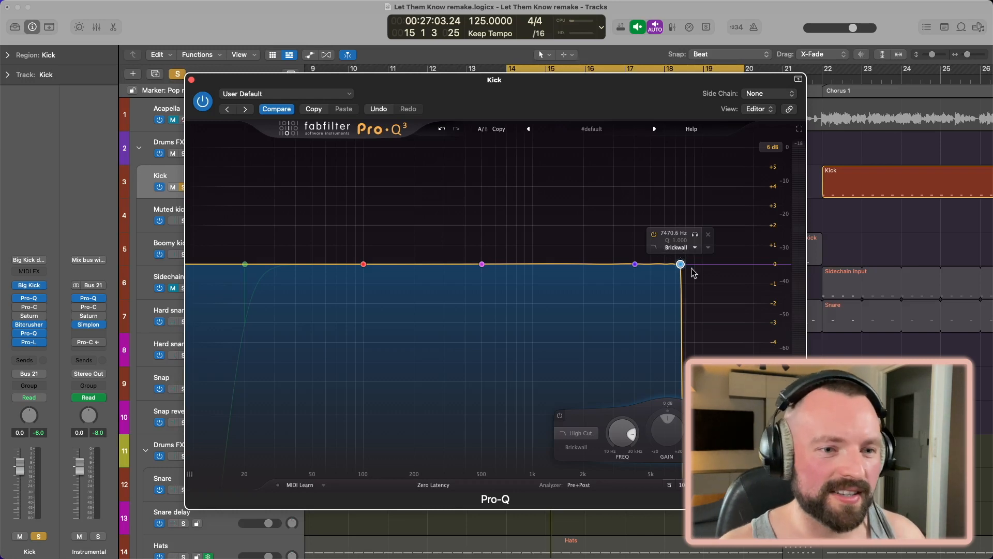
pyautogui.click(191, 80)
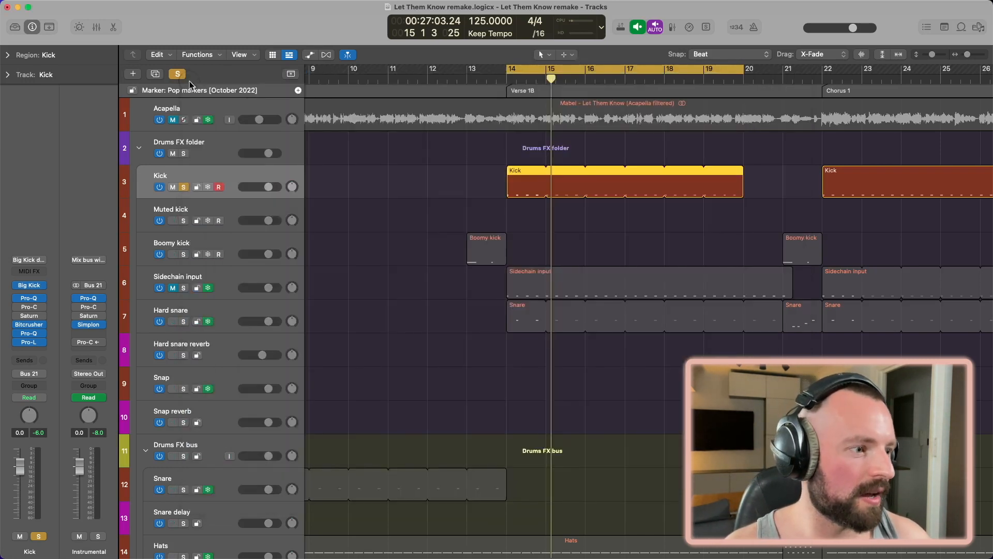
# Review the Kick's Pro-L lookahead, attack and release settings while playing back the soloed kick, and close the plug-in.
pyautogui.click(30, 342)
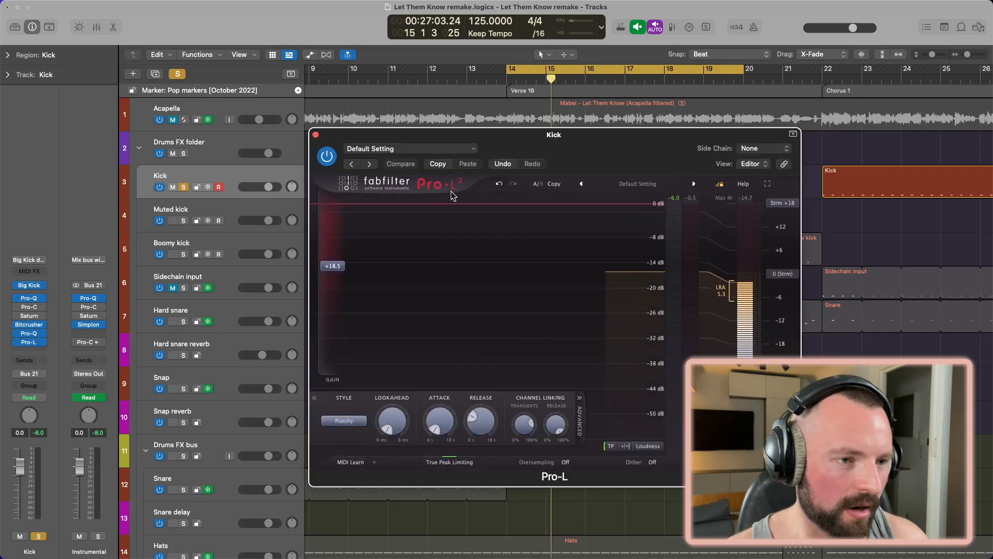
pyautogui.moveTo(400, 425)
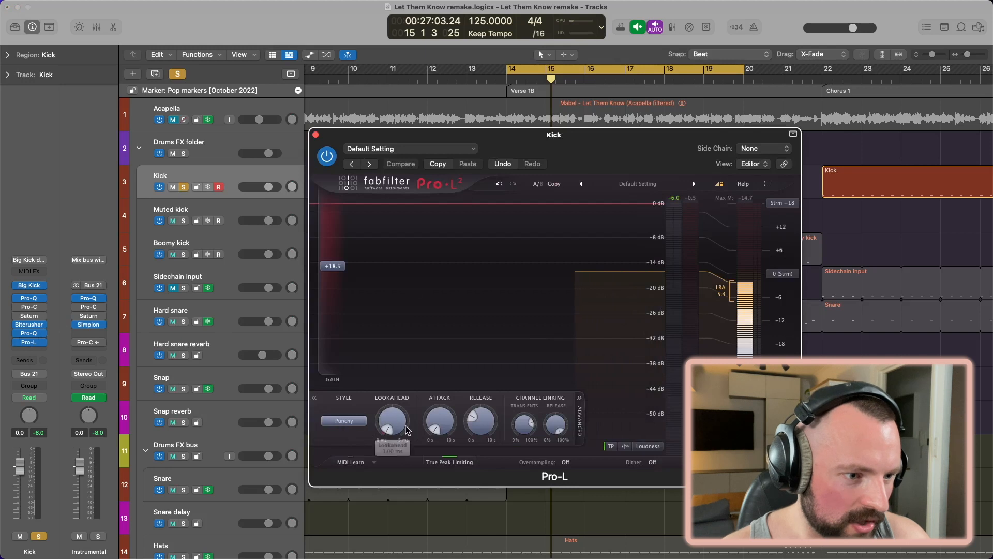
pyautogui.moveTo(446, 430)
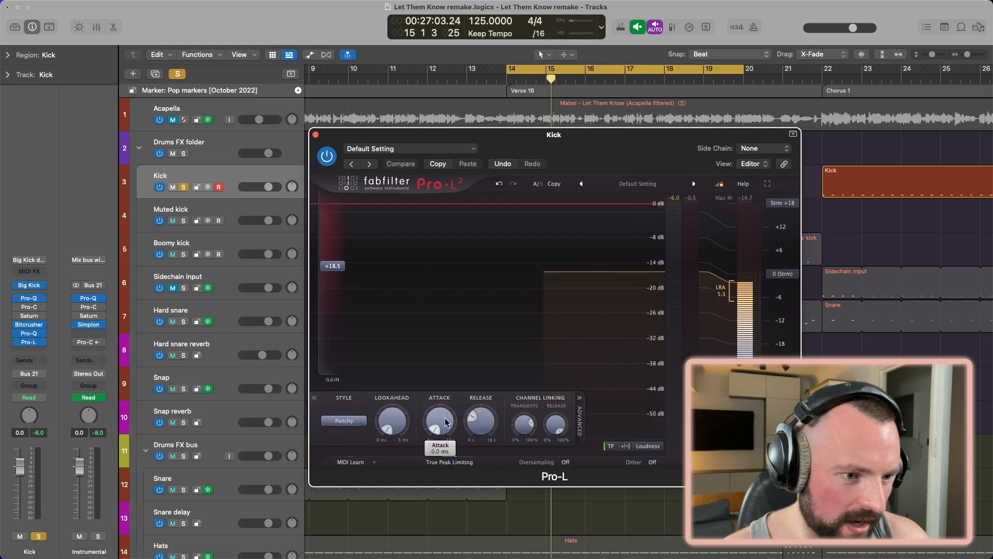
pyautogui.moveTo(482, 424)
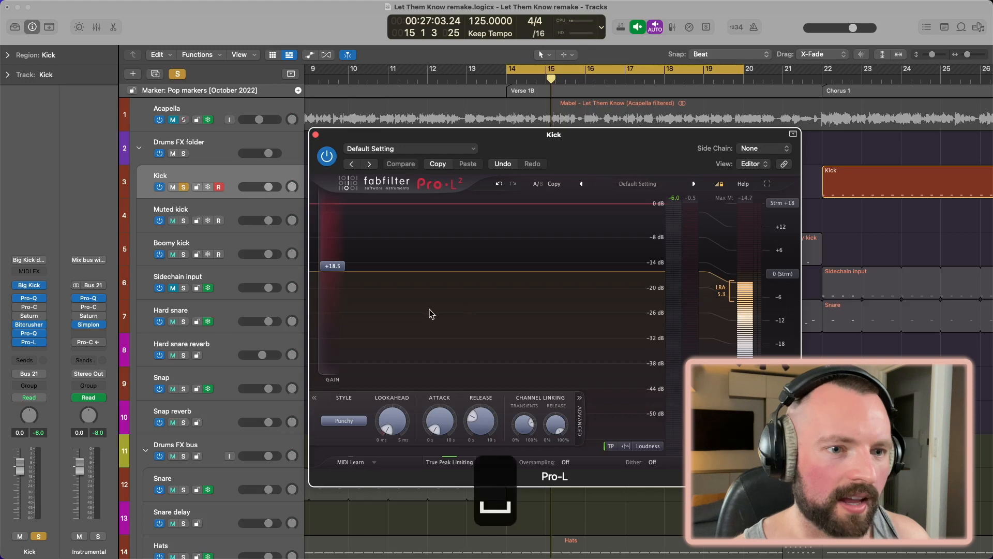
pyautogui.press('space')
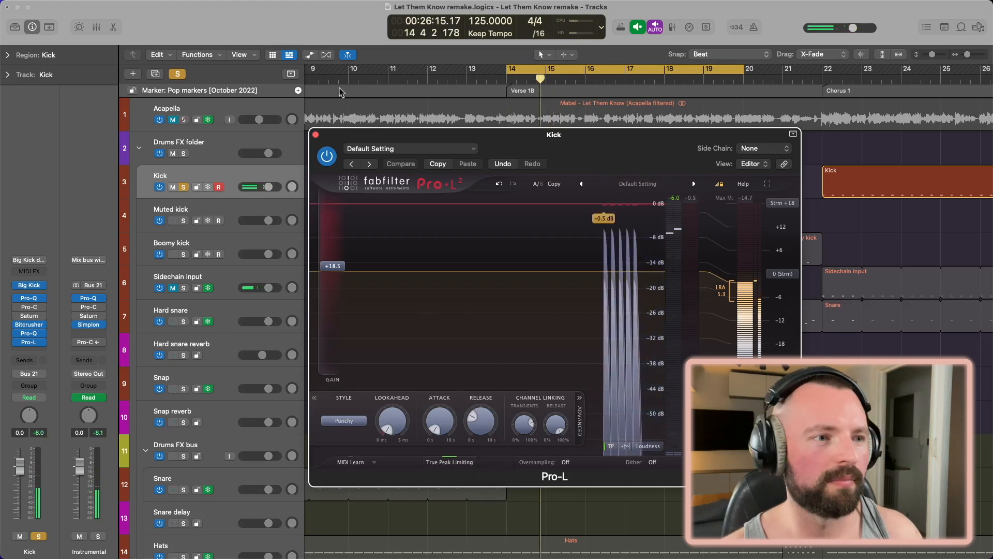
pyautogui.click(316, 136)
# Turn off the cycle range over the Kick region in Verse 1B.
pyautogui.scroll(-5, 526, 171)
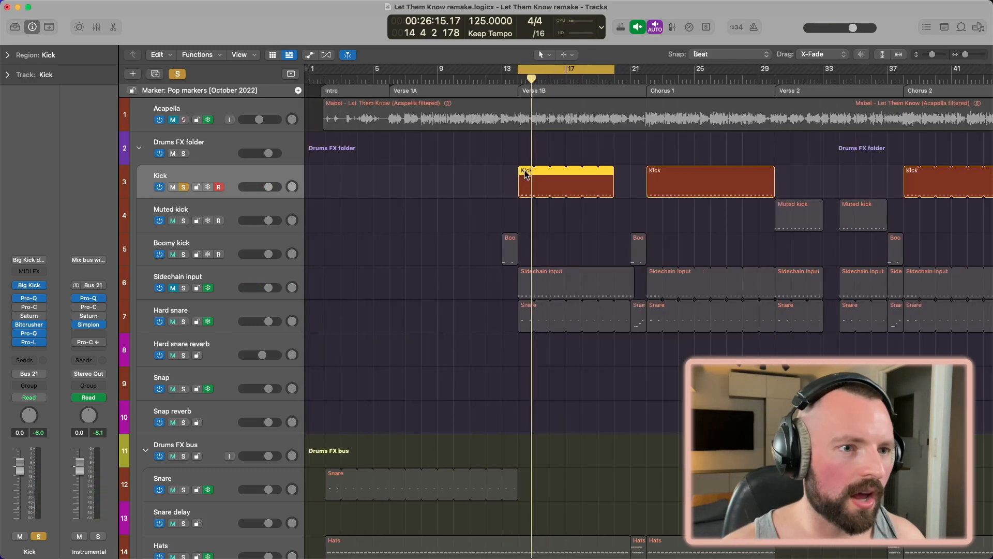
pyautogui.scroll(8, 526, 172)
pyautogui.hscroll(4, 526, 171)
pyautogui.scroll(-1, 526, 172)
pyautogui.press('c')
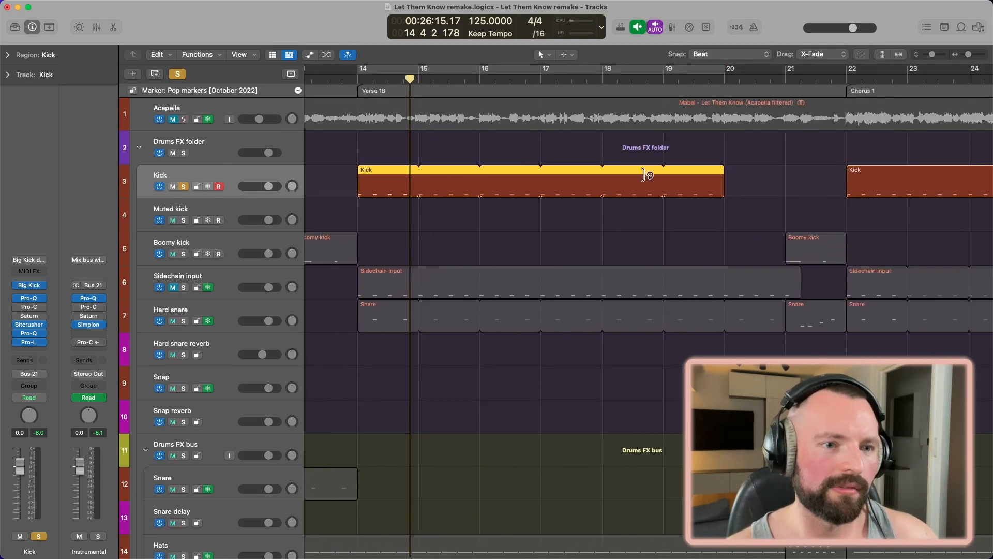
# Follow the Kick regions through Chorus 1, placing the playhead at Verse 2 on bar 30 and Chorus 2 on bar 38.
pyautogui.hscroll(8, 694, 184)
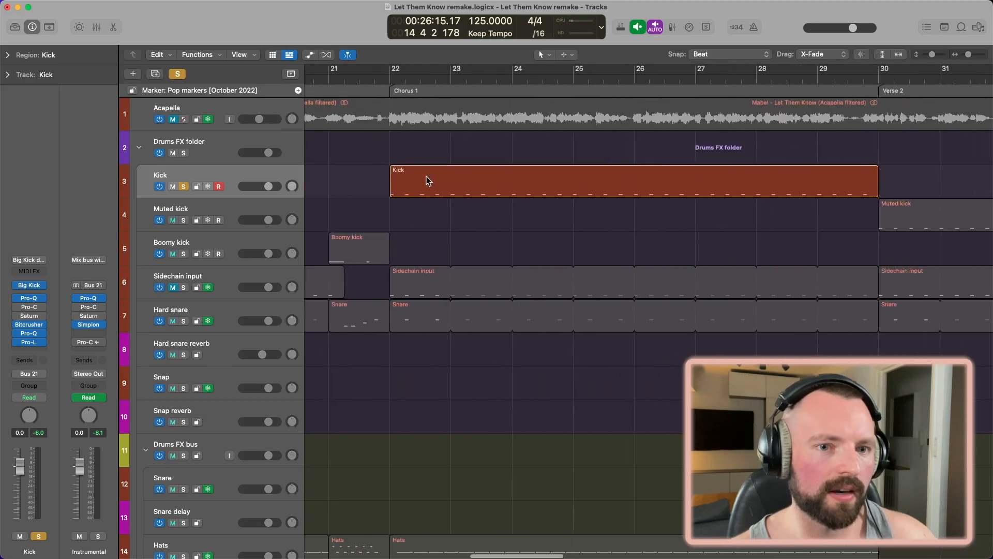
pyautogui.click(880, 78)
pyautogui.hscroll(8, 762, 187)
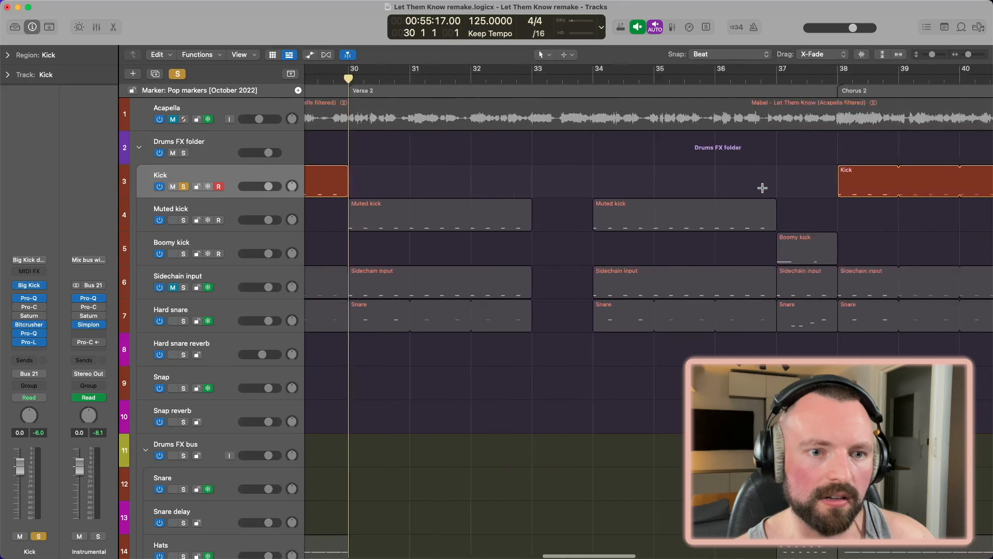
pyautogui.hscroll(8, 578, 181)
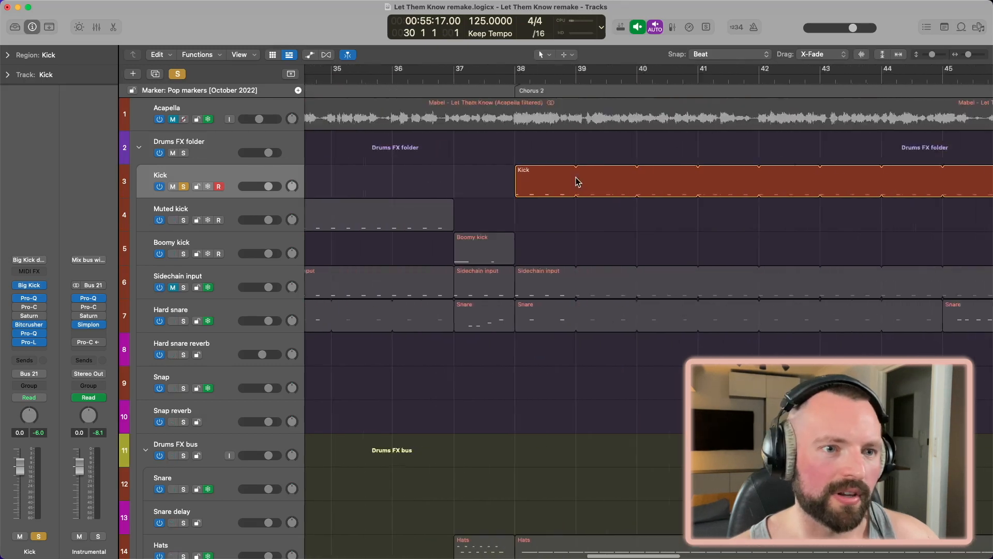
pyautogui.click(363, 80)
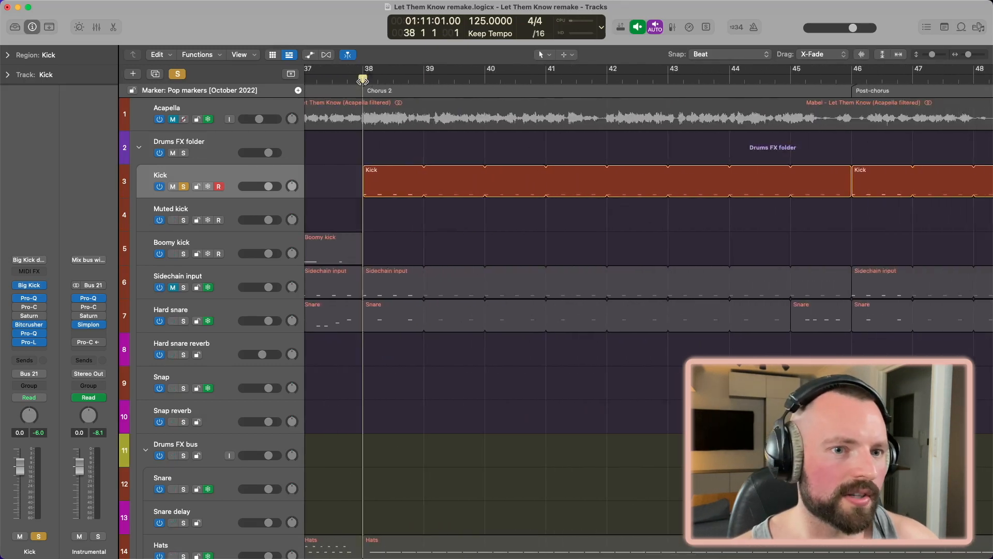
# Follow the Kick regions past the post-chorus, placing the playhead at Bridge 1 on bar 54 and Bridge 2 on bar 58.
pyautogui.hscroll(10, 391, 222)
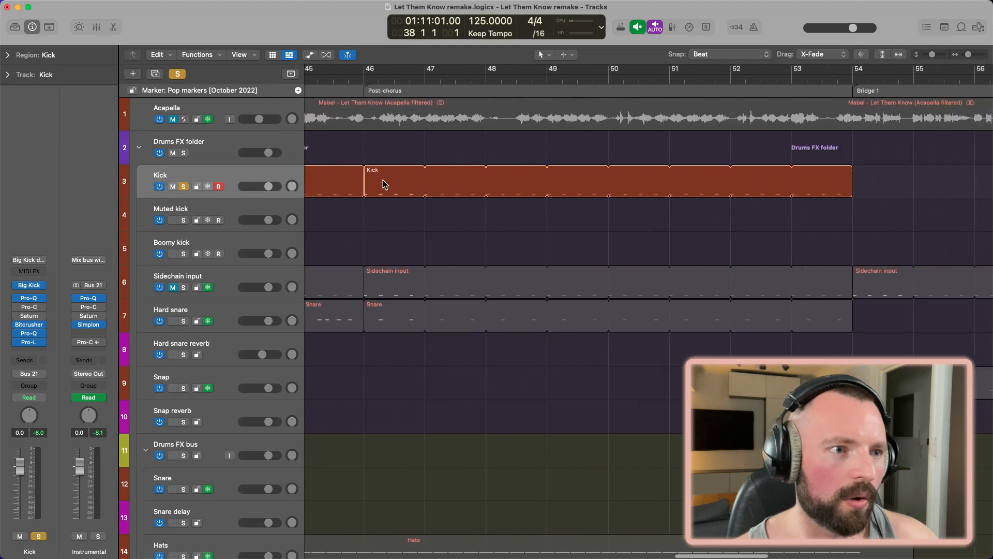
pyautogui.hscroll(5, 383, 185)
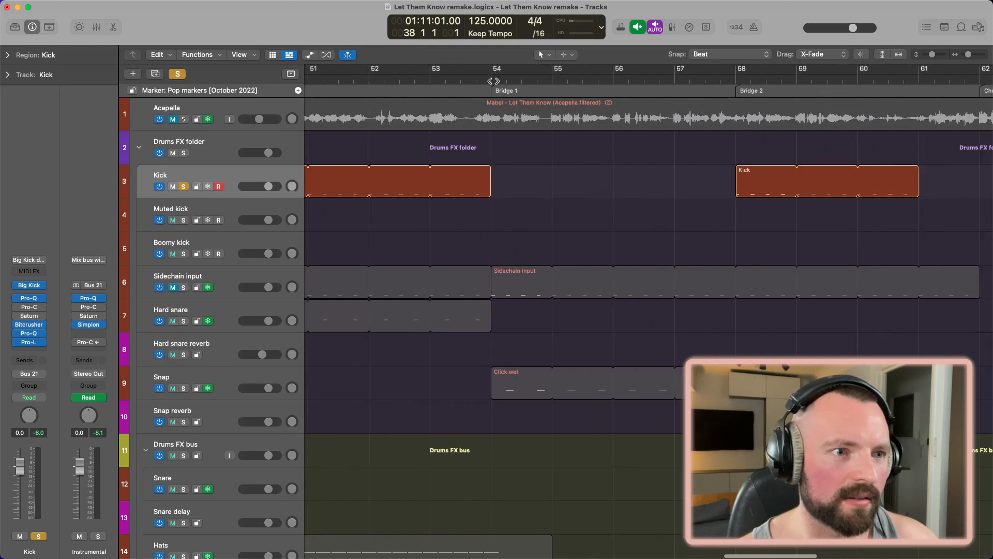
pyautogui.click(491, 81)
pyautogui.hscroll(3, 522, 160)
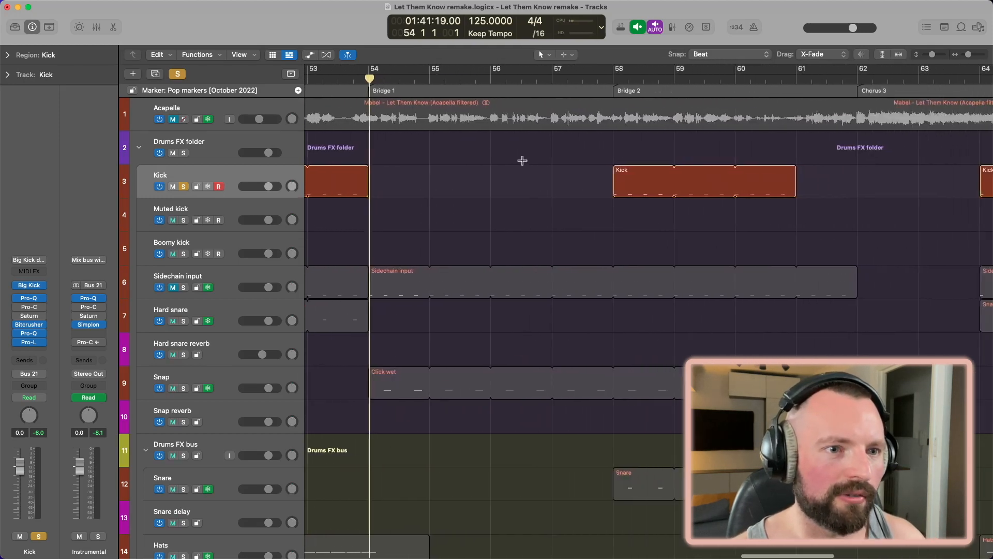
pyautogui.click(611, 81)
# Place the playhead at the start of Chorus 3 on bar 62.
pyautogui.hscroll(7, 543, 154)
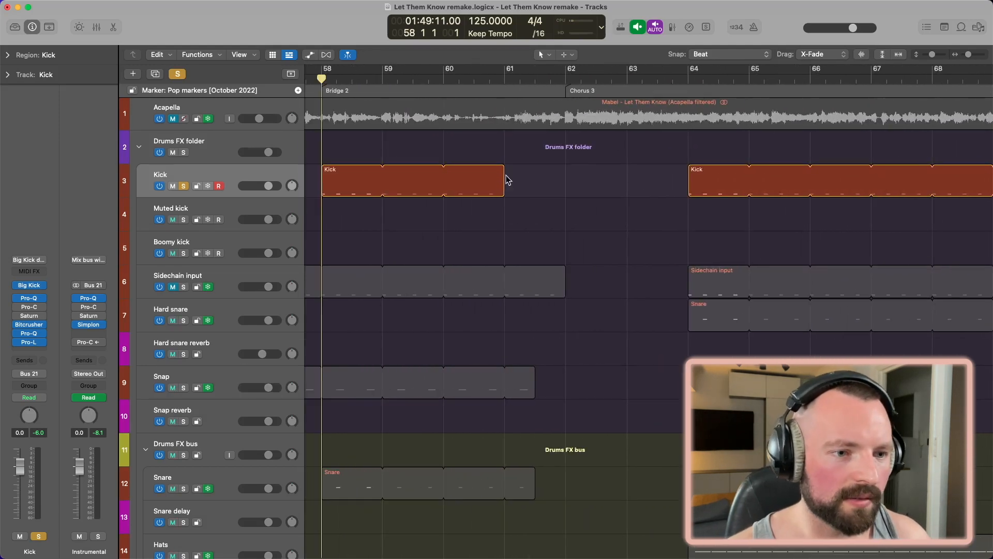
pyautogui.scroll(-10, 528, 137)
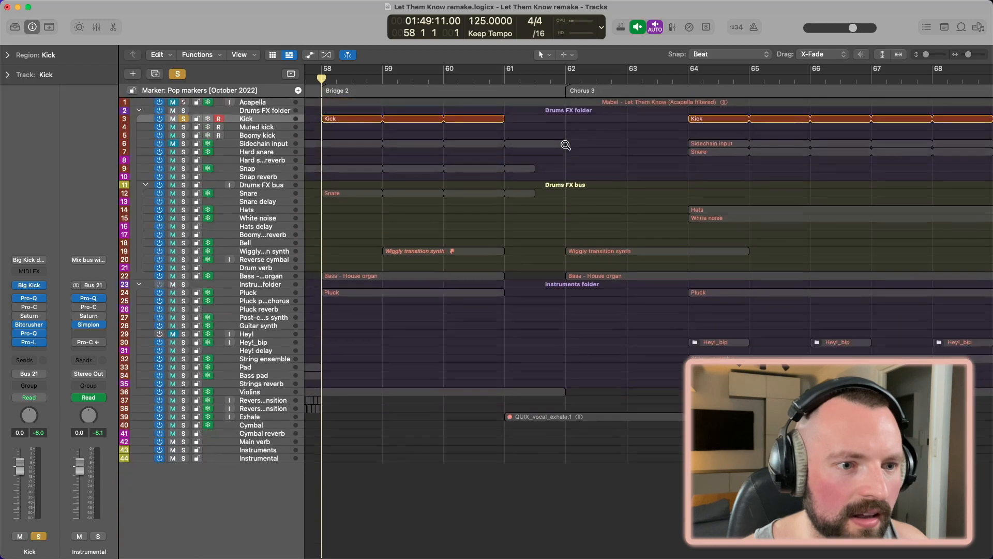
pyautogui.click(561, 77)
# Examine which drum and instrument tracks have regions at the start of Chorus 3 while the Kick is absent.
pyautogui.scroll(10, 570, 201)
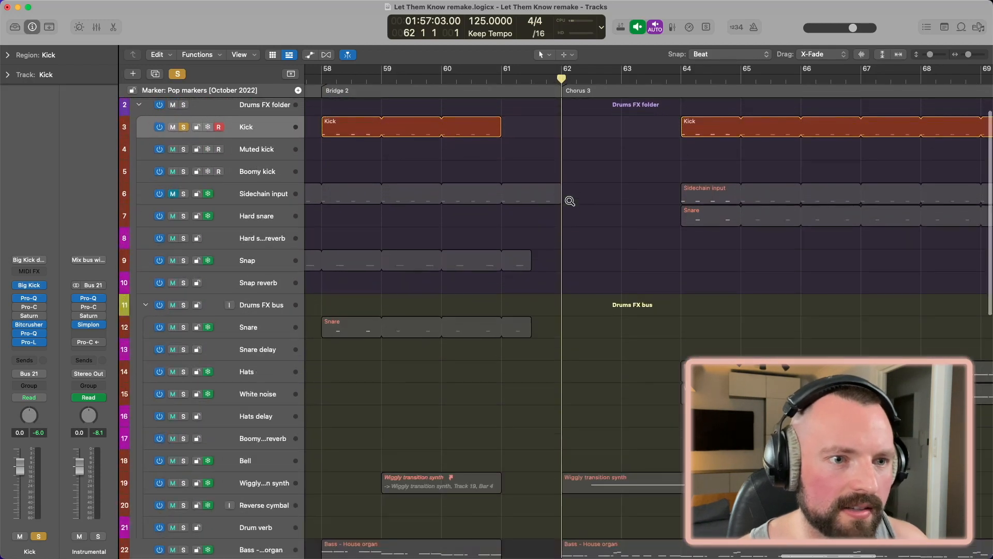
pyautogui.scroll(-5, 570, 201)
pyautogui.scroll(5, 569, 200)
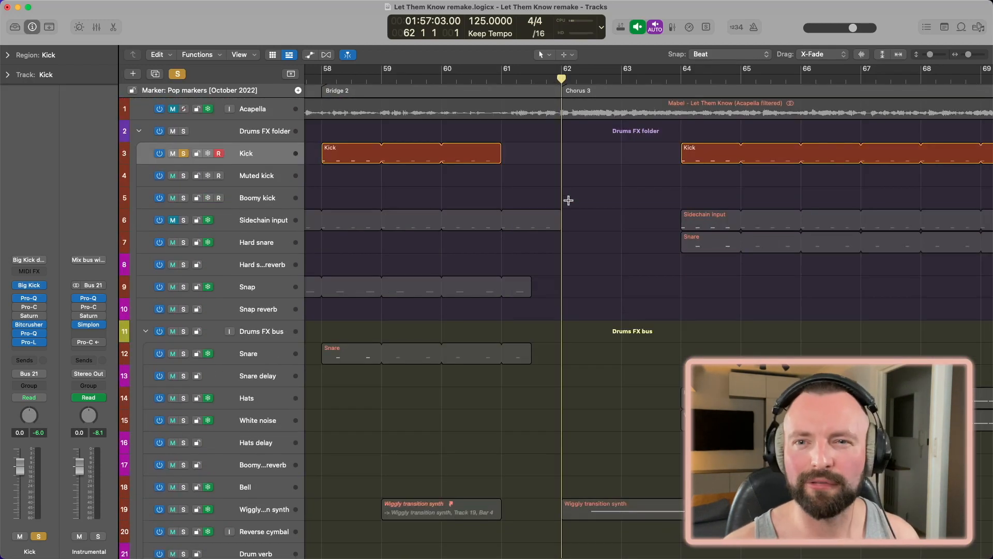
pyautogui.hscroll(-3, 638, 167)
pyautogui.scroll(2, 638, 164)
pyautogui.scroll(-2, 581, 183)
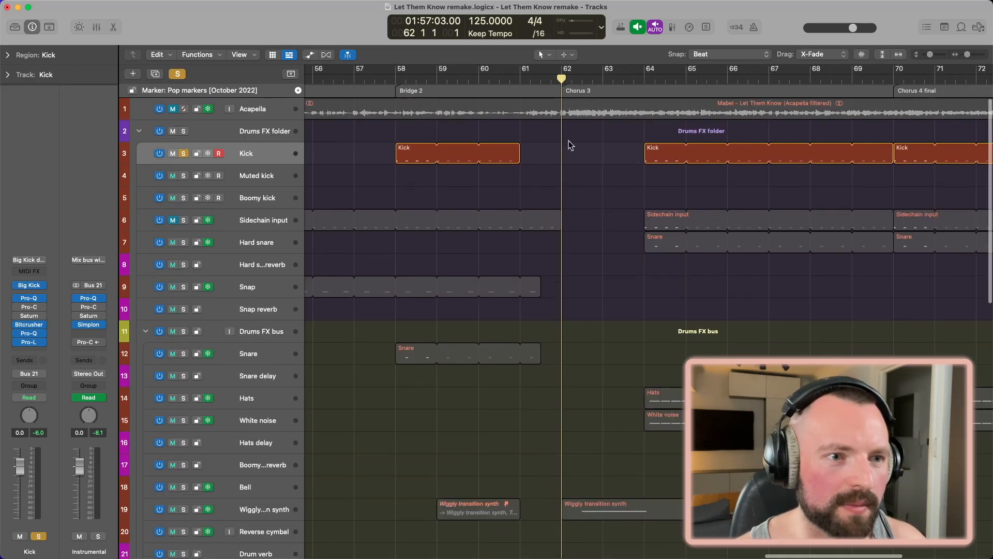
pyautogui.scroll(-10, 593, 360)
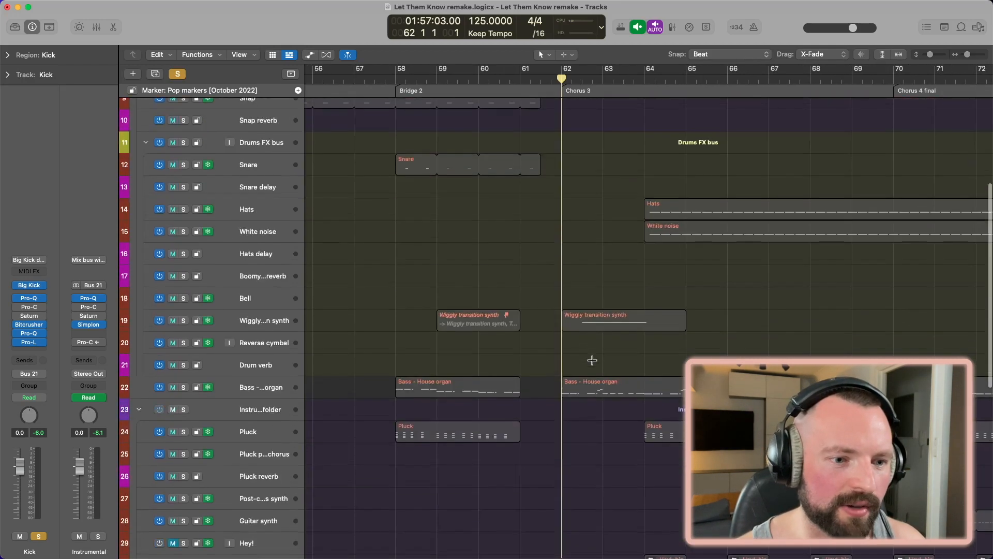
pyautogui.scroll(-5, 592, 360)
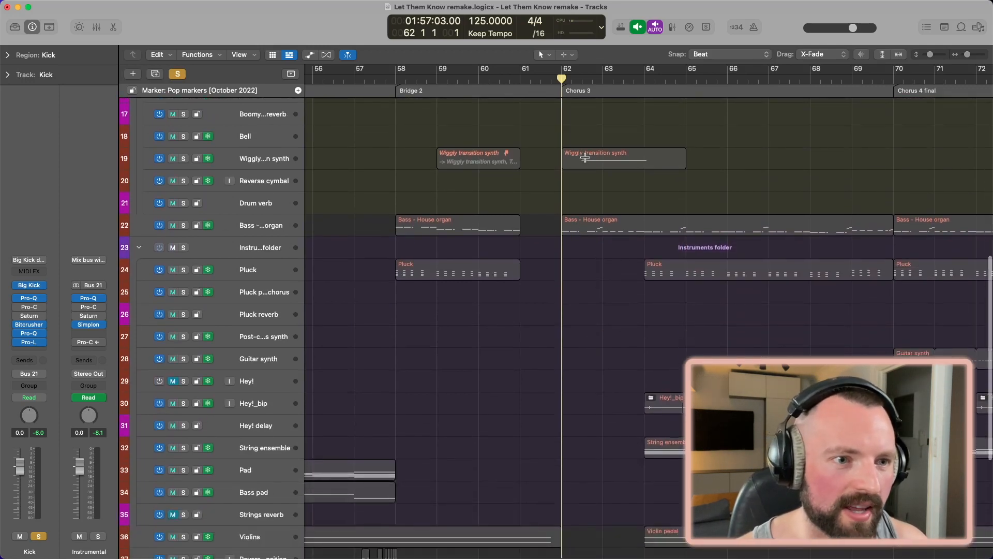
pyautogui.scroll(15, 622, 162)
pyautogui.scroll(5, 622, 162)
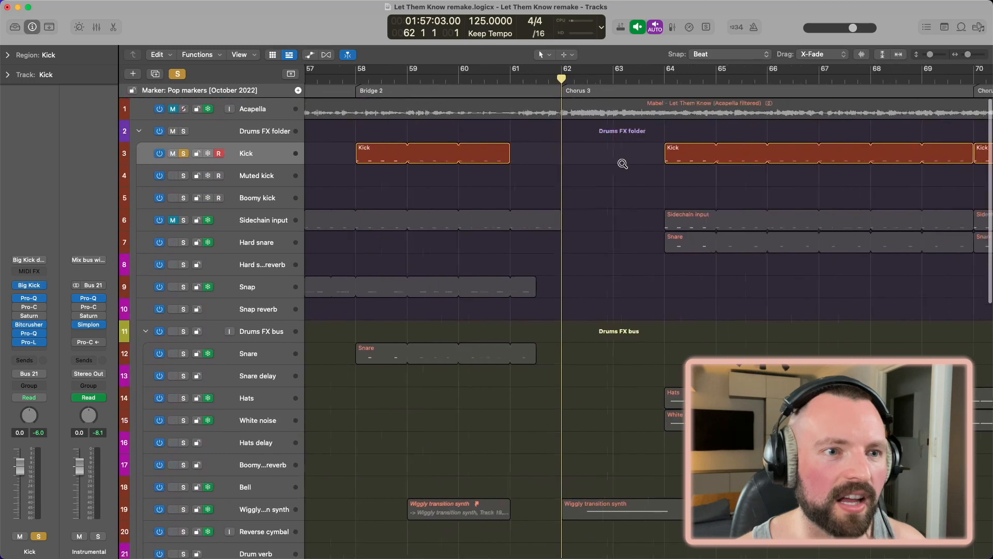
# Place the playhead at the Kick's re-entry on bar 64, followed by the start of Chorus 4 final on bar 70.
pyautogui.hscroll(5, 622, 155)
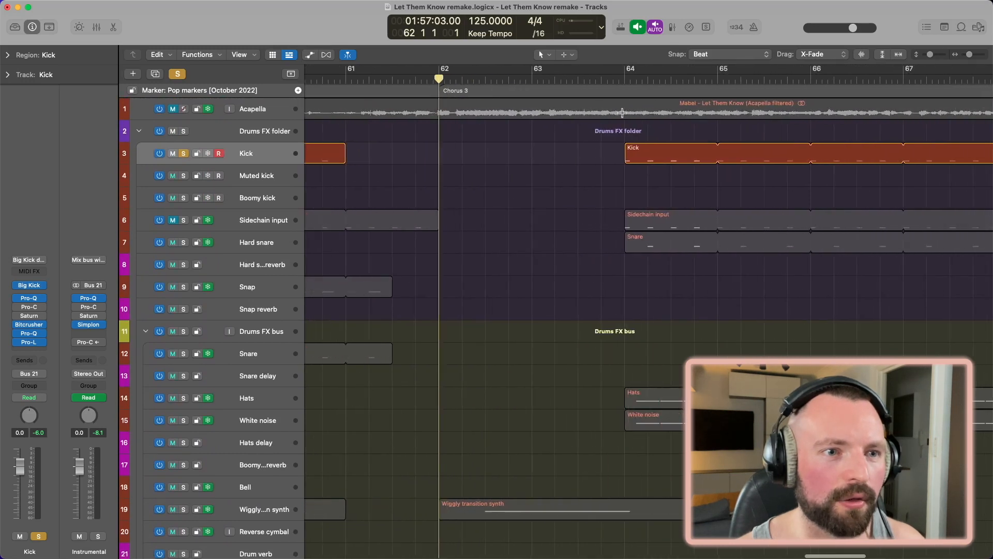
pyautogui.click(625, 80)
pyautogui.scroll(-3, 574, 175)
pyautogui.hscroll(7, 576, 177)
pyautogui.hscroll(-2, 526, 170)
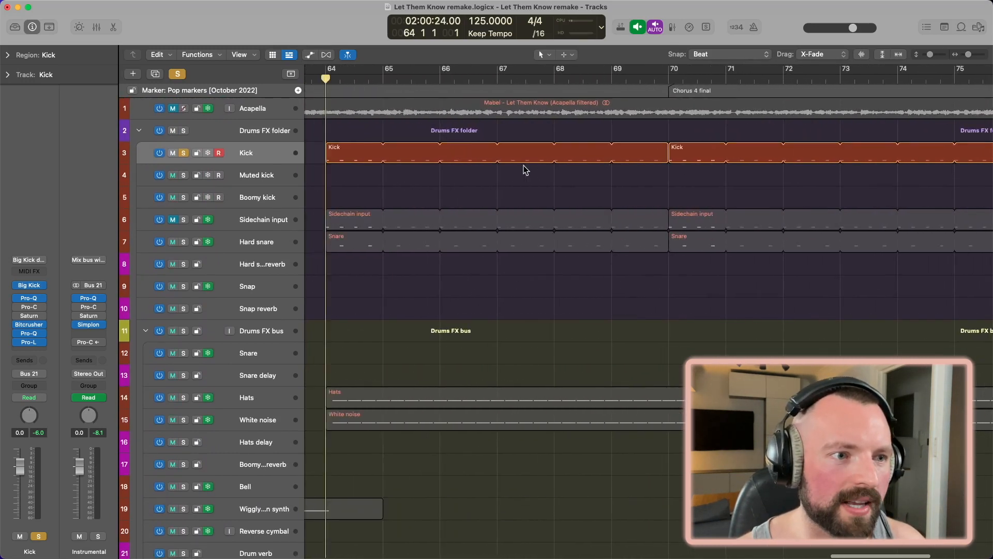
pyautogui.hscroll(5, 526, 170)
pyautogui.click(412, 80)
# Place the playhead at the Tail on bar 78 and turn off the Kick track's solo.
pyautogui.hscroll(4, 828, 155)
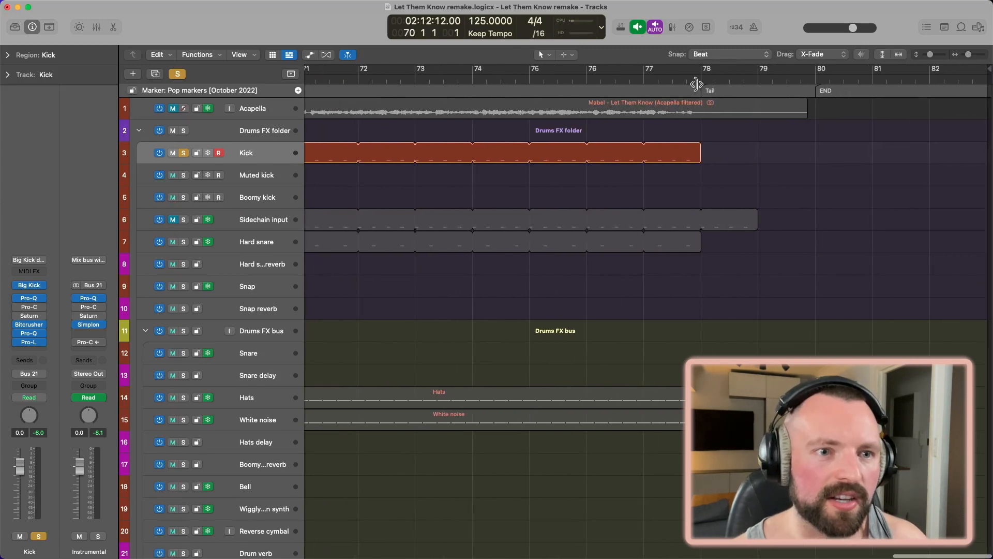
pyautogui.click(702, 79)
pyautogui.press('super+Left')
pyautogui.scroll(-10, 705, 242)
pyautogui.hscroll(-5, 512, 246)
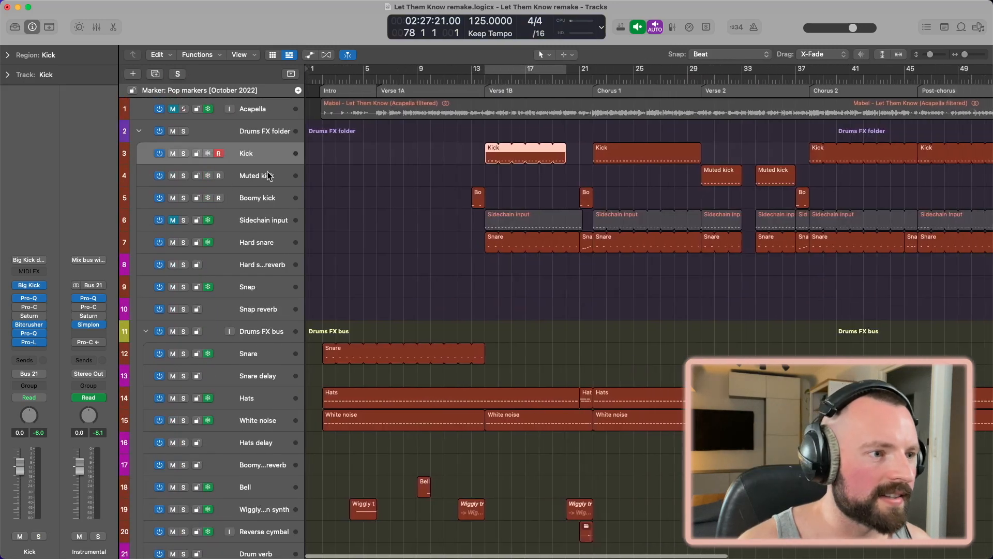
# Select the Muted kick track and fit its two Verse 2 regions in the arrangement view.
pyautogui.click(268, 175)
pyautogui.press('z')
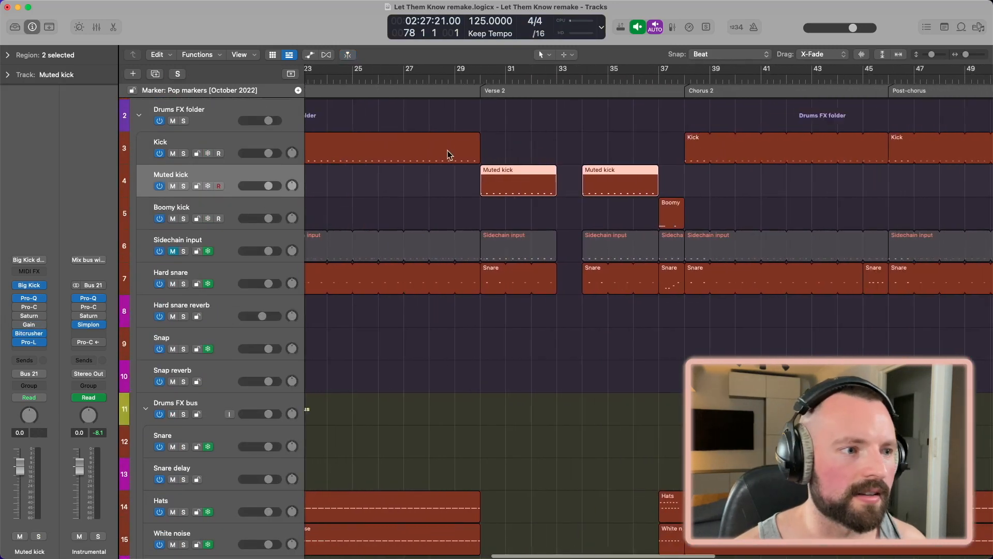
# Solo the Muted kick track, play its first Verse 2 region and inspect the bands of its Pro-Q equalizer.
pyautogui.press('s')
pyautogui.press('space')
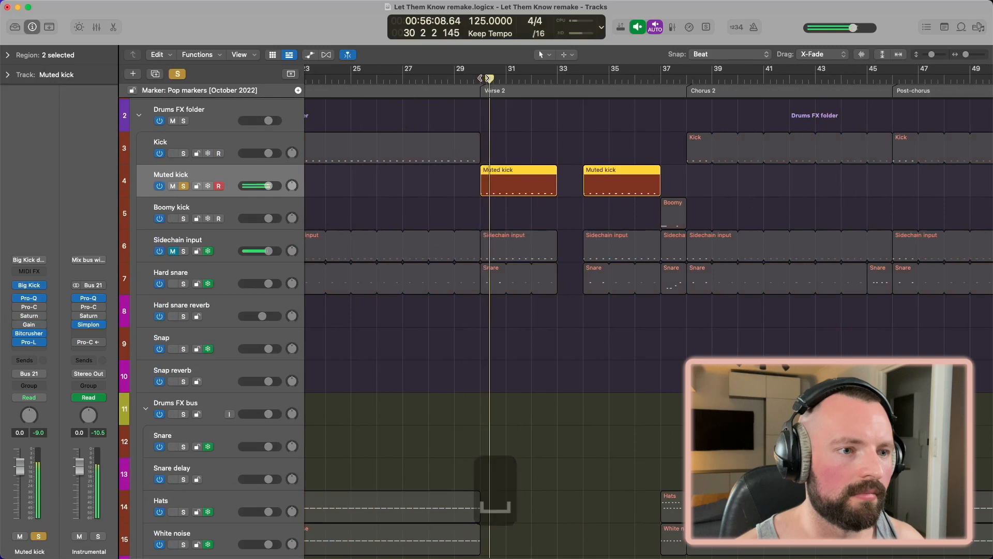
pyautogui.press('v')
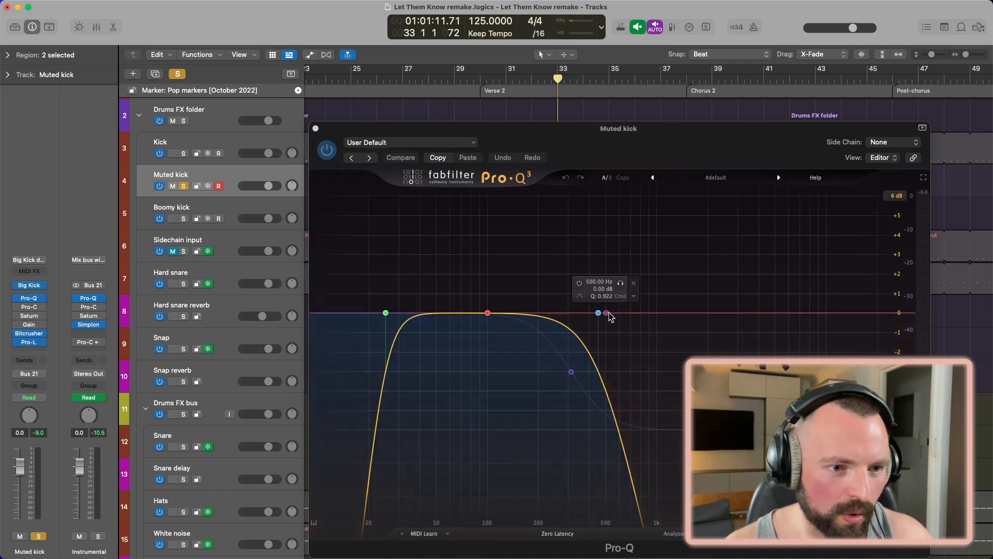
pyautogui.click(600, 313)
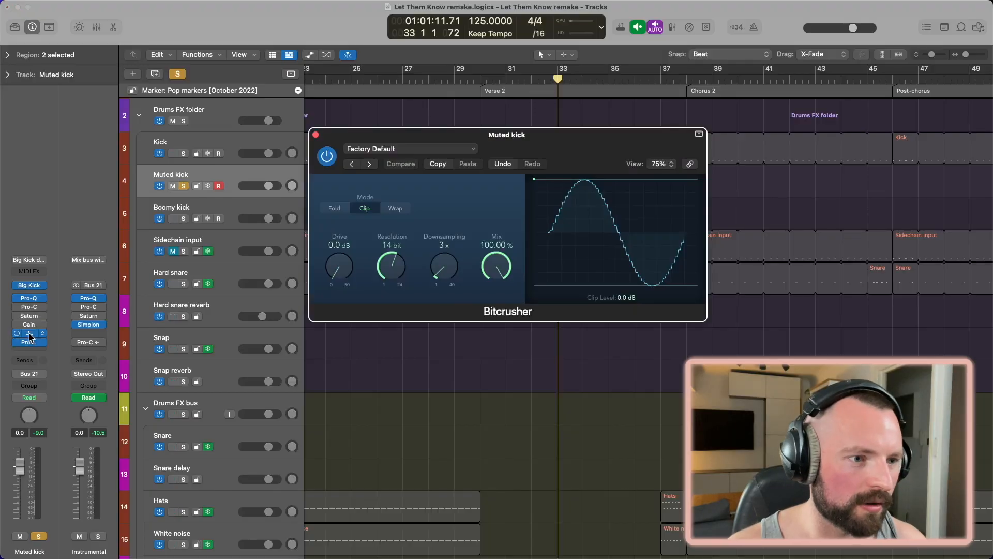
# Inspect the Muted kick's Bitcrusher and its Pro-L limiter gain with playback, and turn off the track's solo.
pyautogui.click(30, 336)
pyautogui.click(30, 342)
pyautogui.press('space')
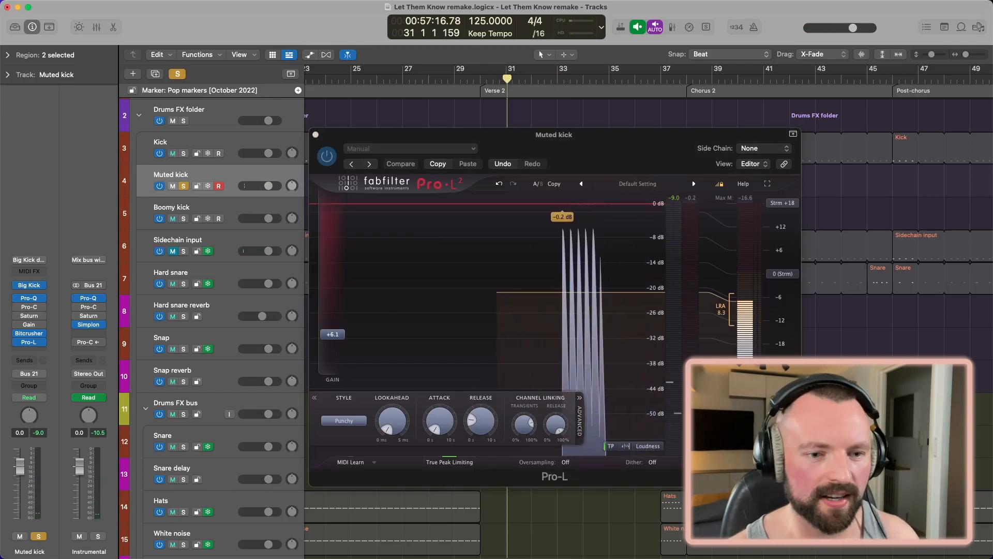
pyautogui.click(332, 334)
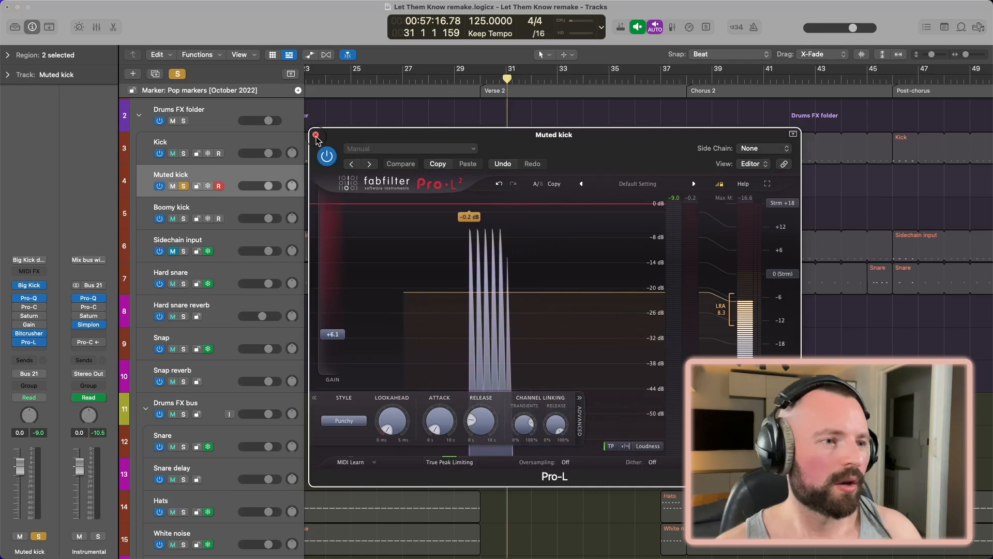
pyautogui.press('super+w')
pyautogui.press('s')
# Place the playhead at the start of Verse 2 on bar 30 and review the Muted kick regions up to Chorus 2.
pyautogui.scroll(3, 500, 124)
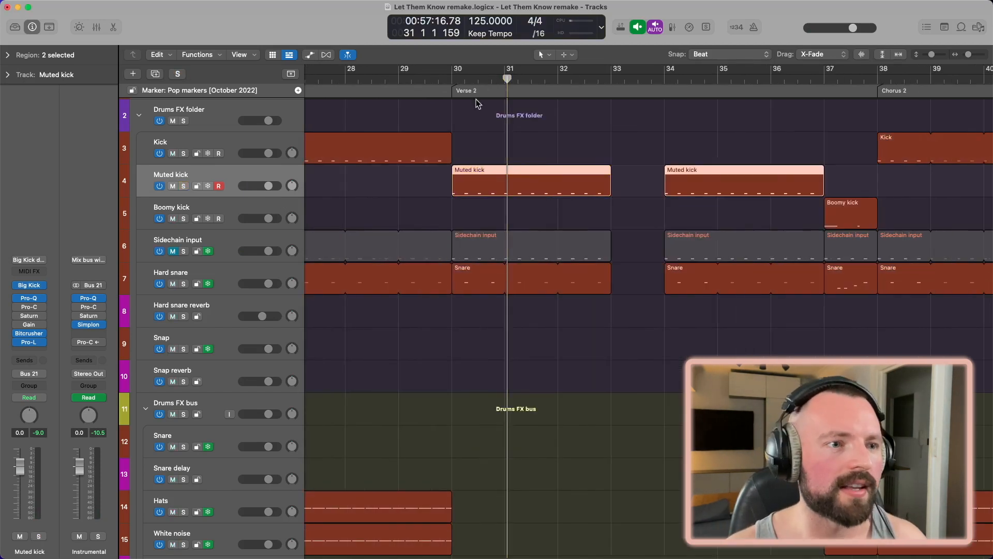
pyautogui.click(450, 78)
pyautogui.scroll(3, 583, 217)
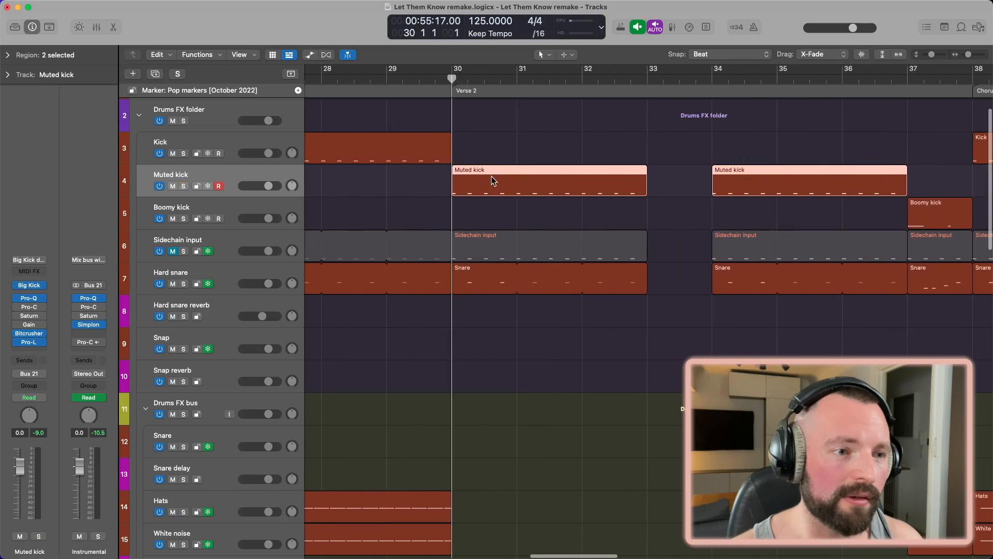
pyautogui.hscroll(10, 493, 180)
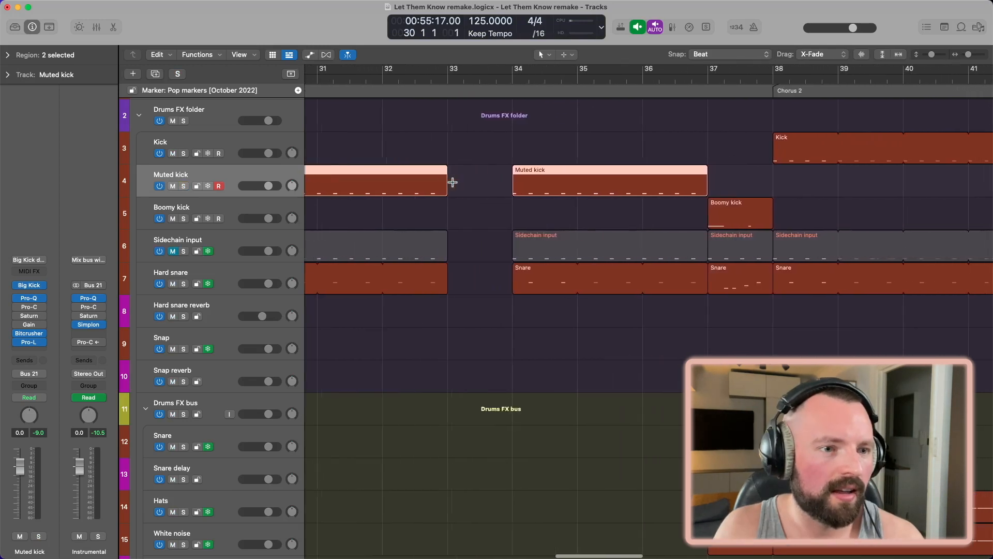
pyautogui.scroll(-6, 428, 181)
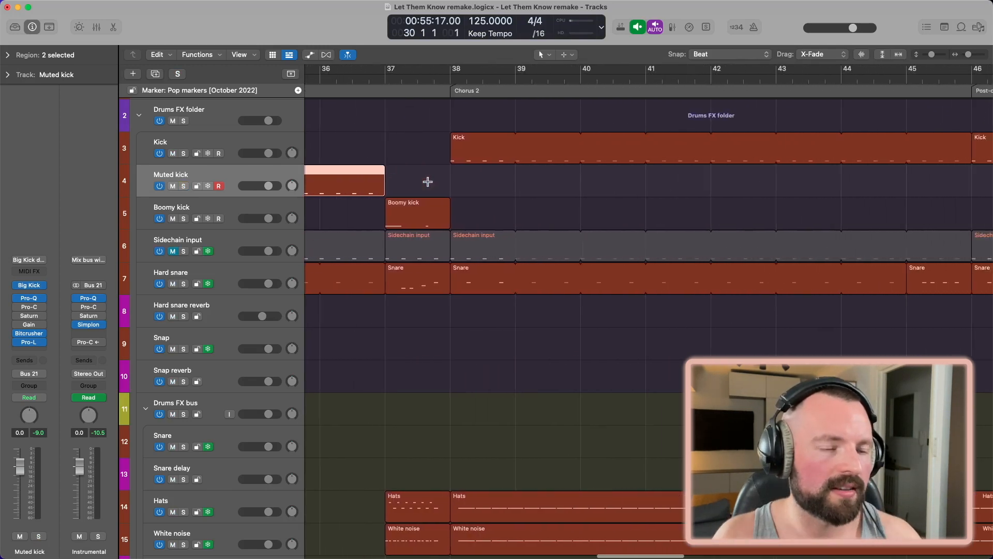
pyautogui.hscroll(-10, 429, 182)
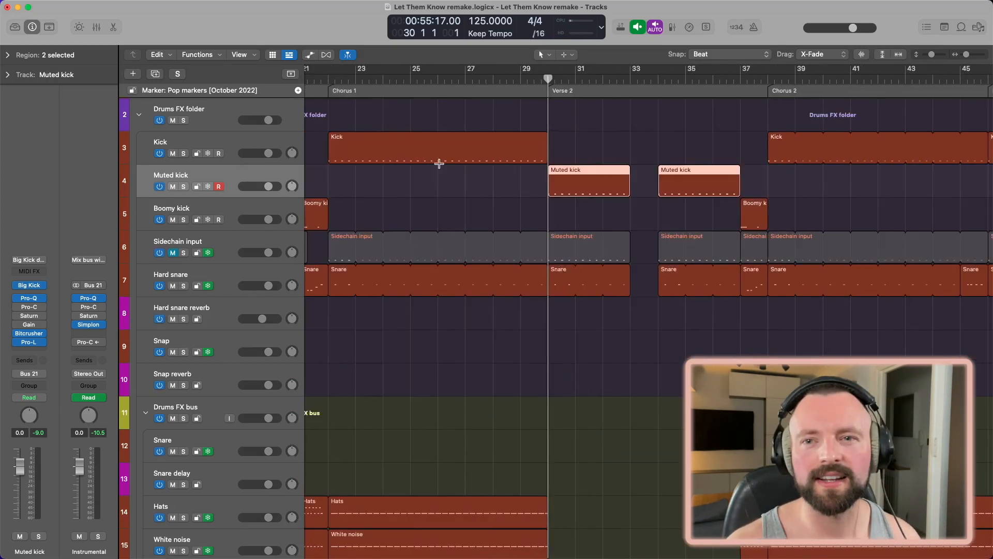
# Select the Boomy kick track and locate its first region on bar 13, just before Verse 1B.
pyautogui.click(237, 211)
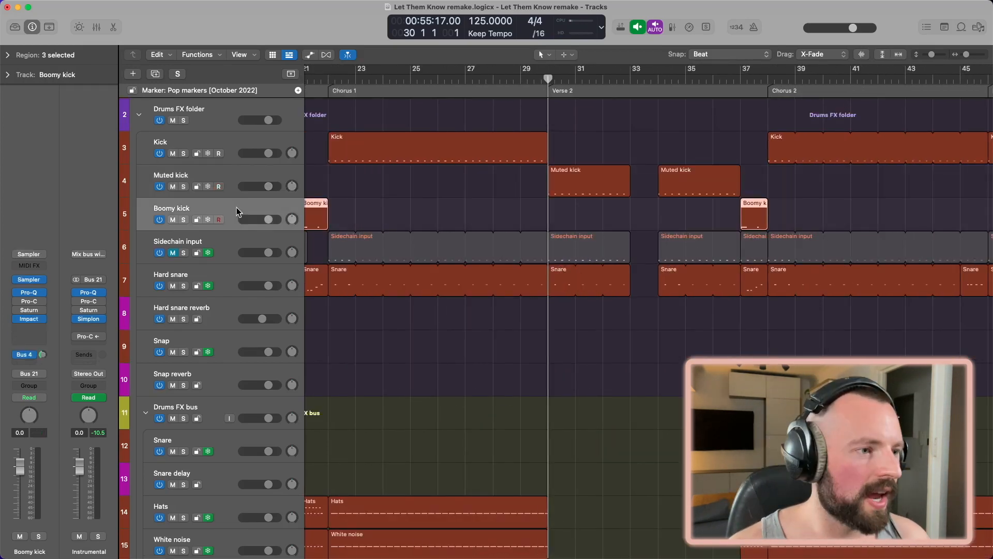
pyautogui.hscroll(-12, 449, 180)
pyautogui.hscroll(3, 449, 181)
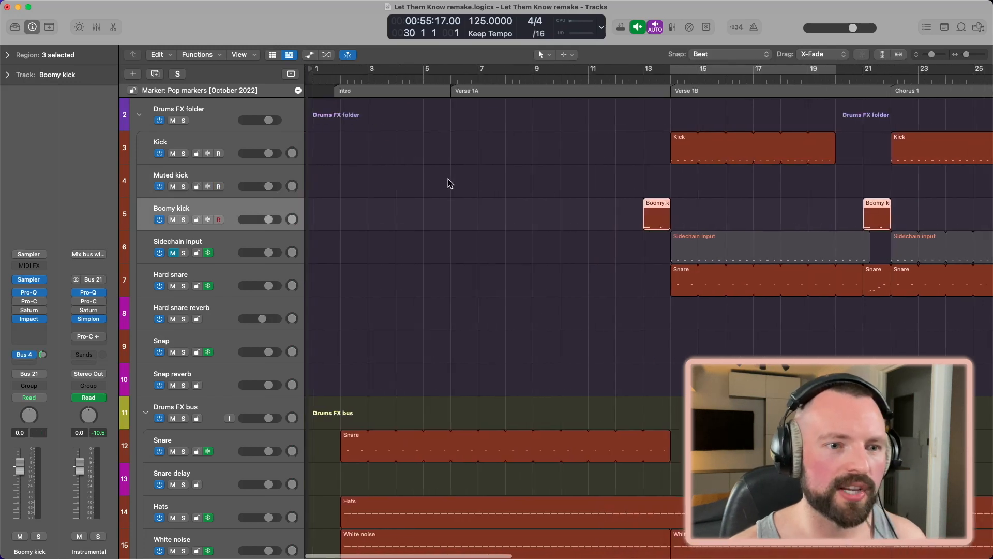
pyautogui.scroll(6, 449, 180)
pyautogui.scroll(1, 449, 180)
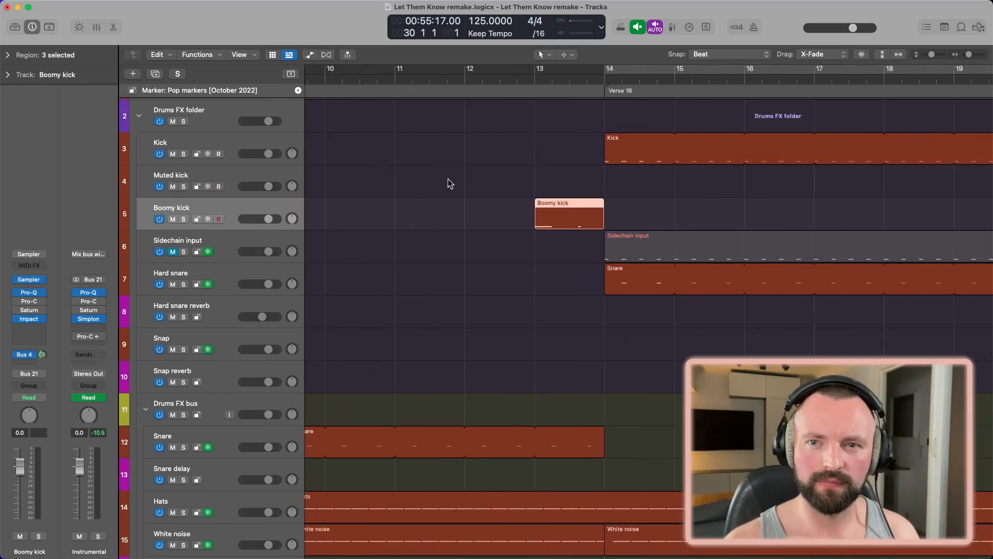
pyautogui.scroll(-2, 662, 177)
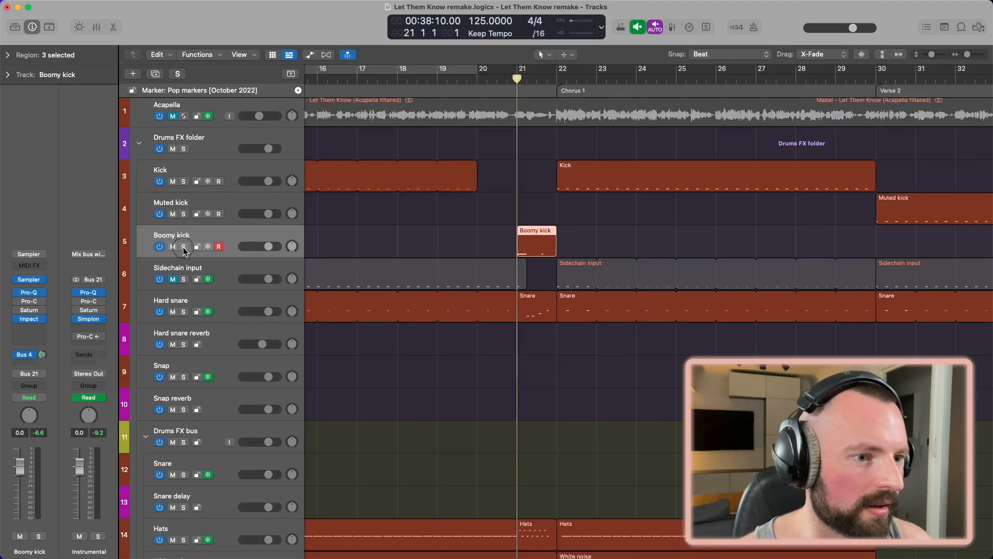
# Solo the Boomy kick track, play its region on bar 21 and examine its notes in the Piano Roll.
pyautogui.click(184, 246)
pyautogui.click(183, 312)
pyautogui.press('space')
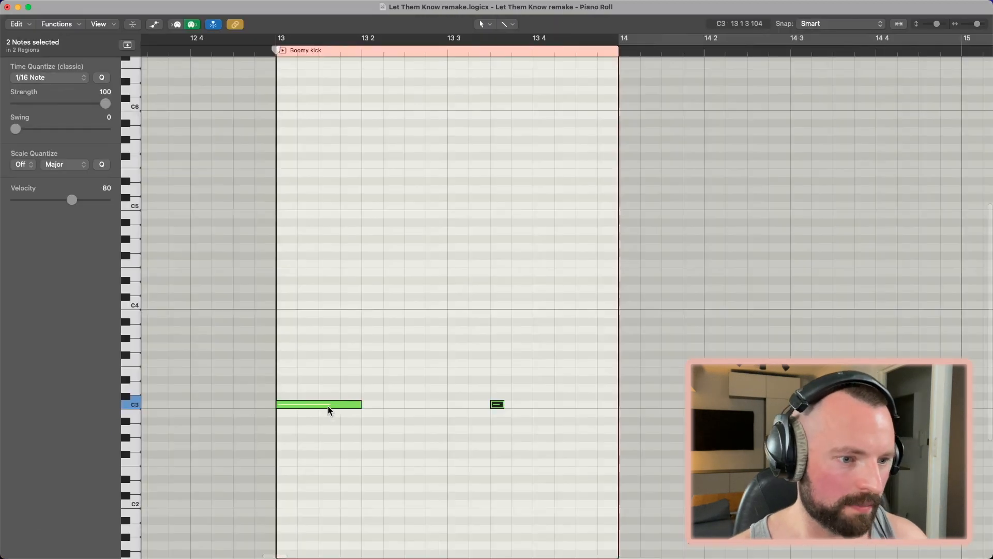
pyautogui.moveTo(499, 408)
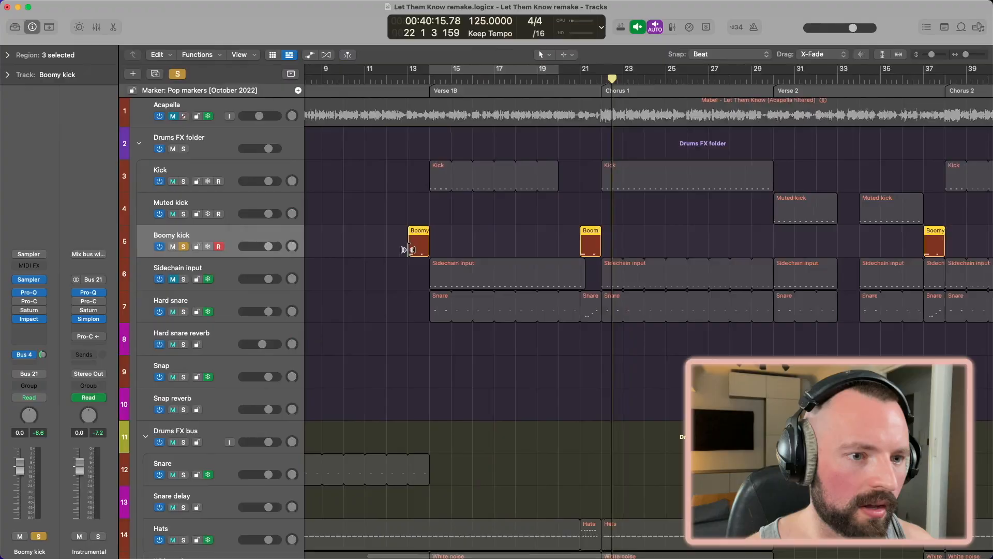
# Examine where the Boomy kick regions sit in the arrangement between Verse 1B and Chorus 2.
pyautogui.scroll(2, 423, 258)
pyautogui.scroll(-3, 423, 259)
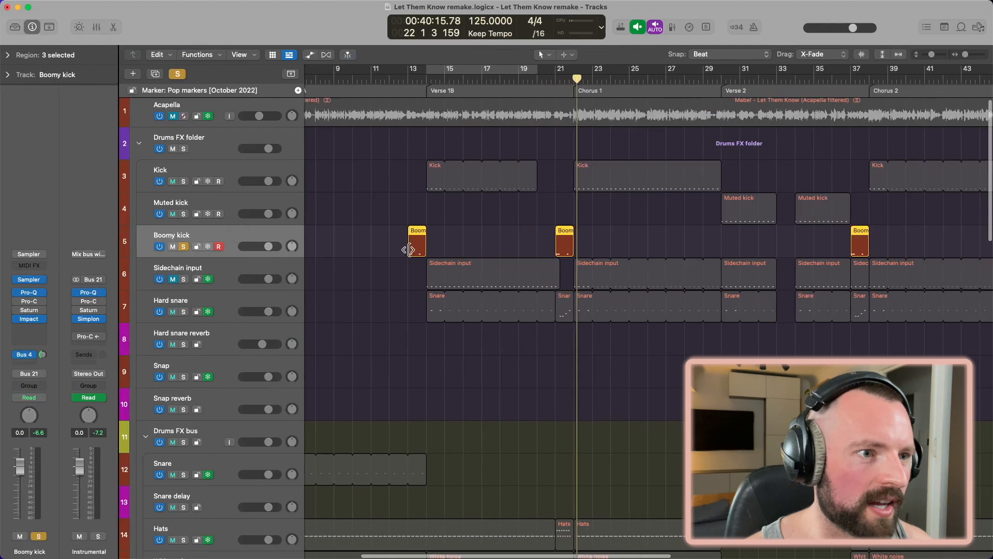
pyautogui.scroll(3, 475, 180)
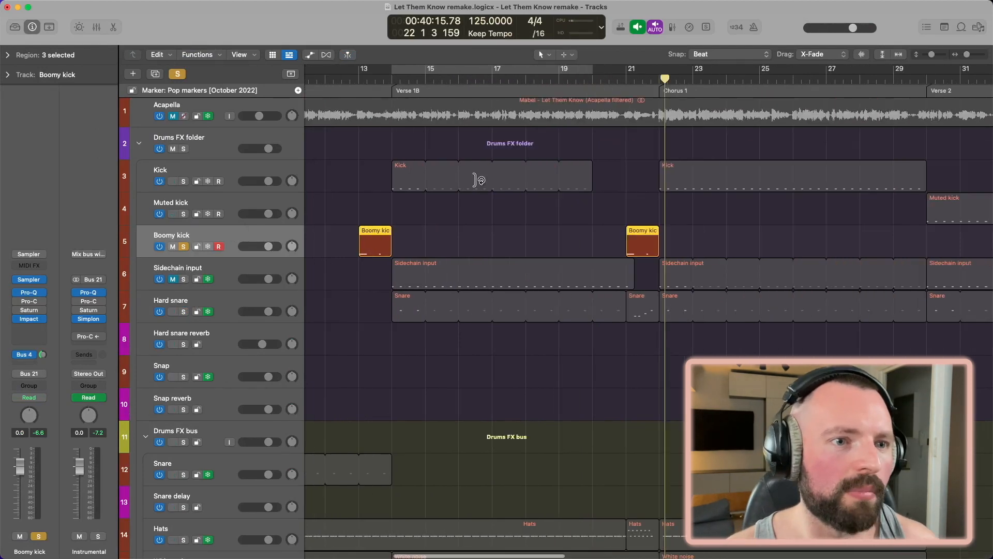
pyautogui.hscroll(9, 475, 180)
pyautogui.hscroll(6, 750, 169)
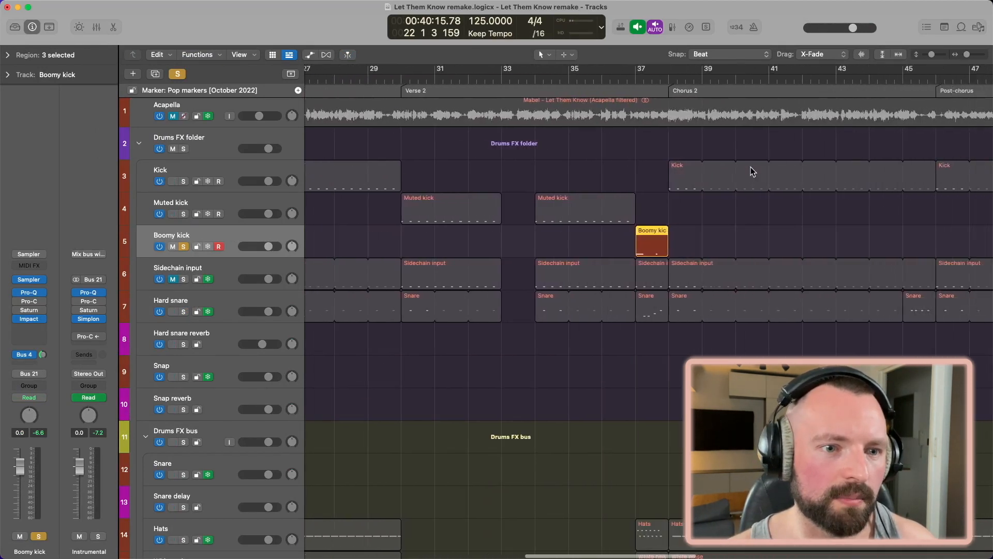
pyautogui.hscroll(-7, 750, 170)
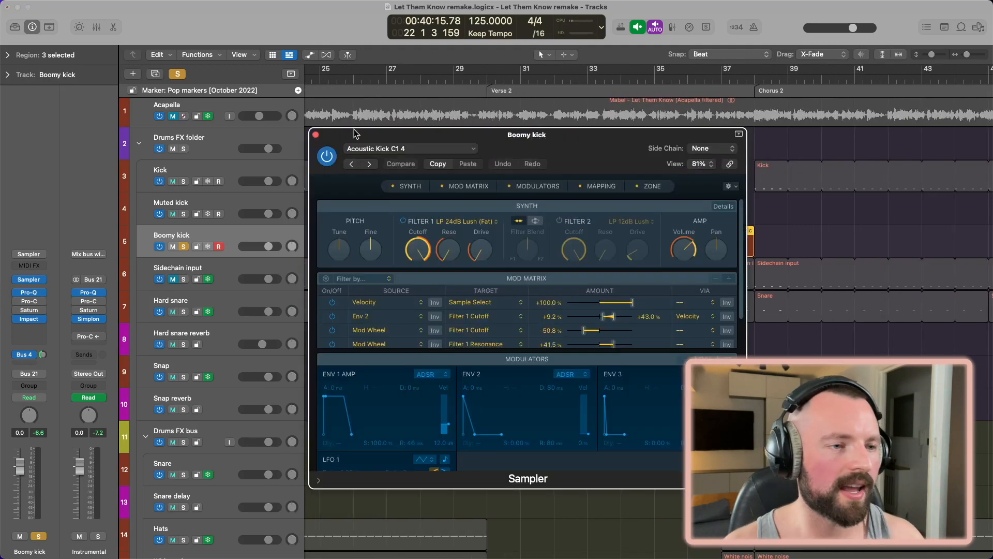
# Choose the Factory preset Acoustic Kick C1 4 from the single acoustic kicks in the Boomy kick's Sampler and close the plug-in.
pyautogui.click(445, 151)
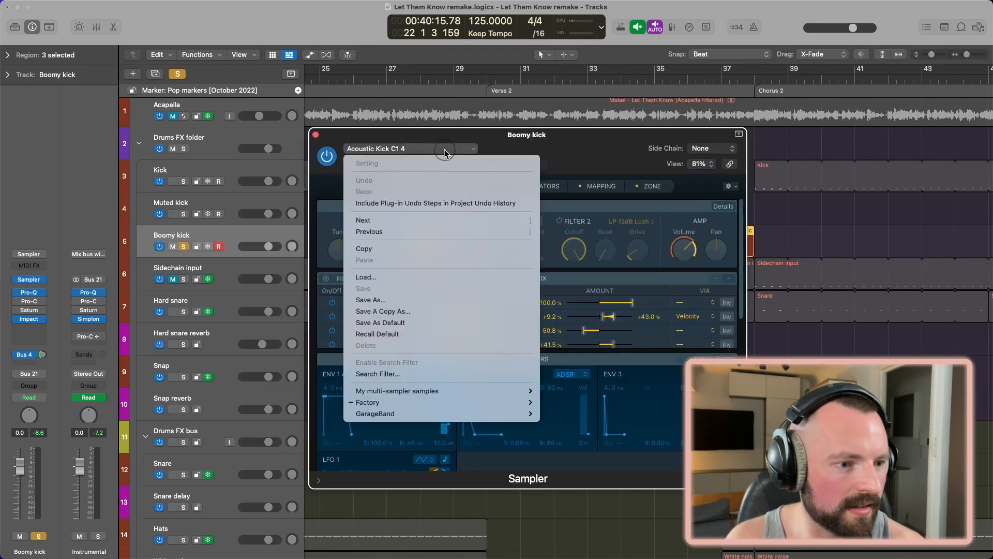
pyautogui.moveTo(470, 381)
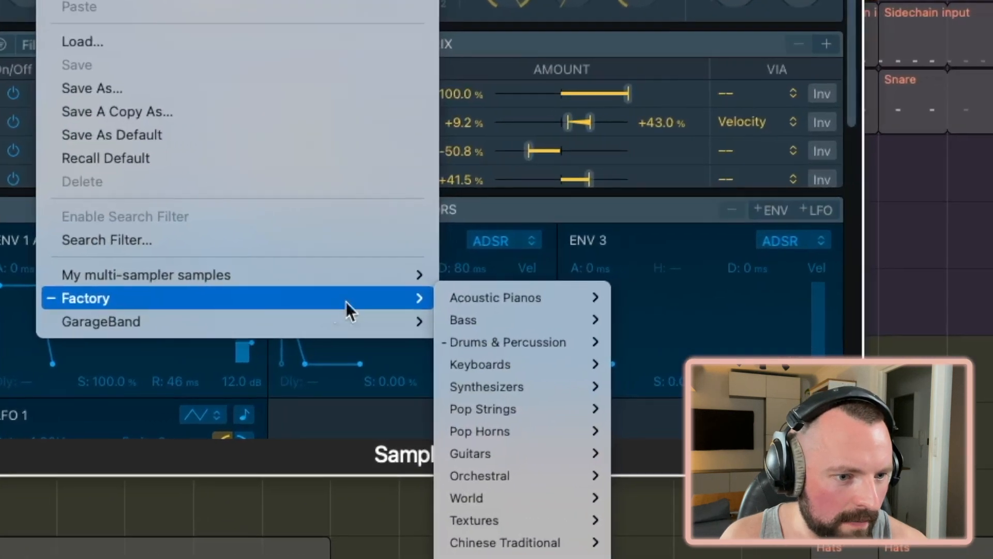
pyautogui.moveTo(508, 342)
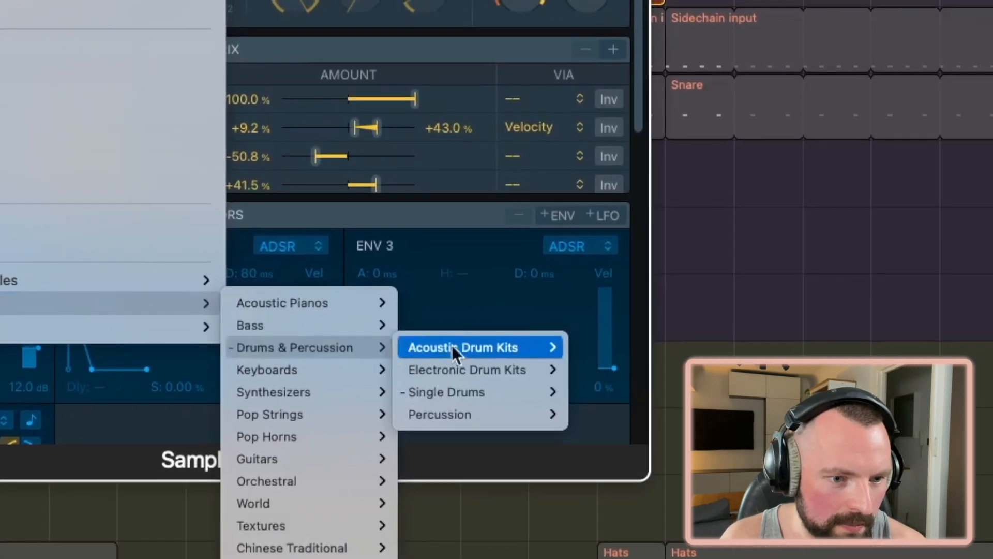
pyautogui.moveTo(665, 387)
pyautogui.moveTo(820, 387)
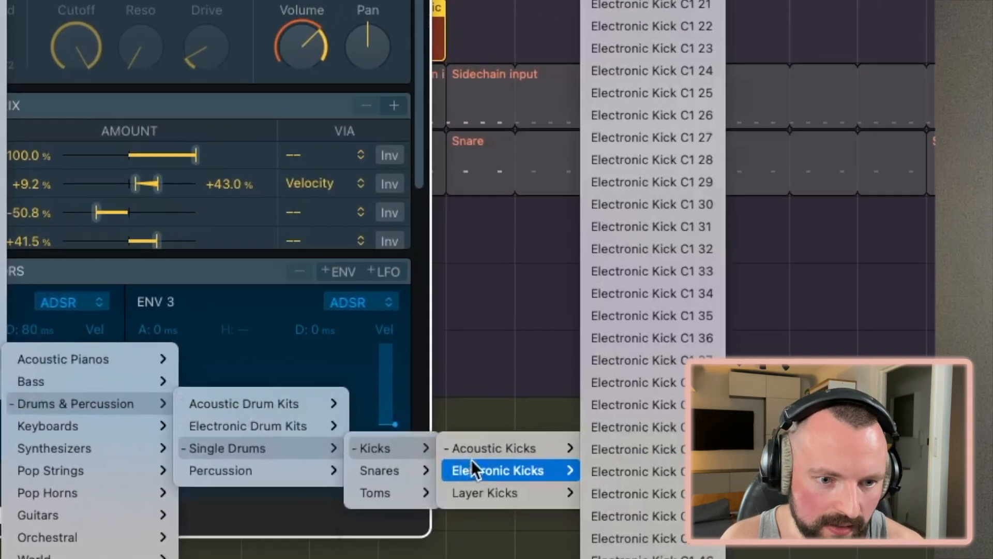
pyautogui.moveTo(532, 430)
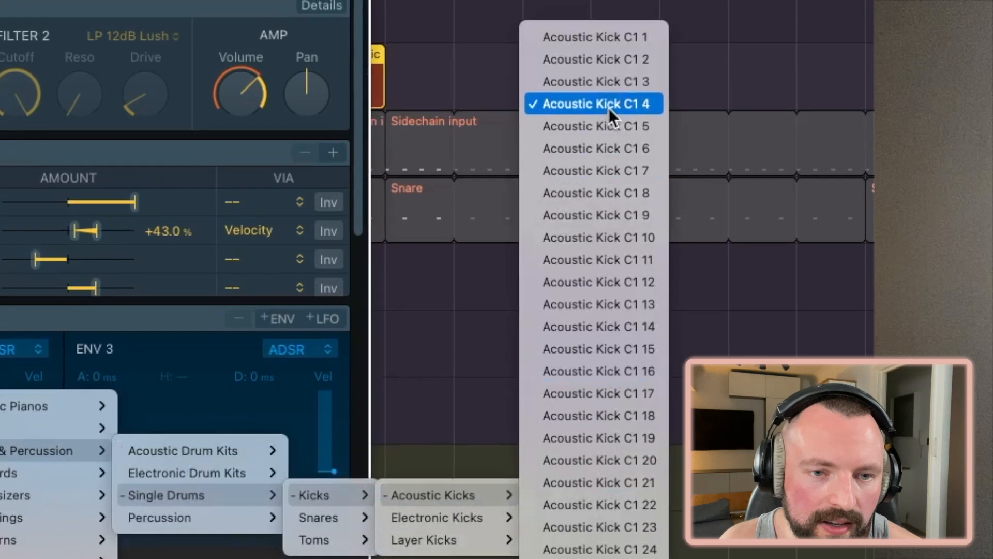
pyautogui.click(605, 105)
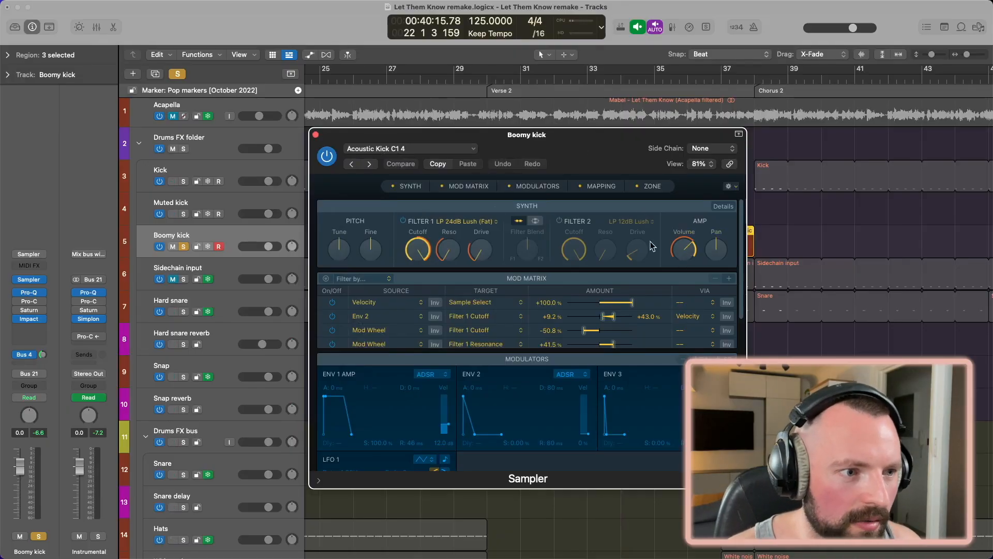
pyautogui.click(316, 135)
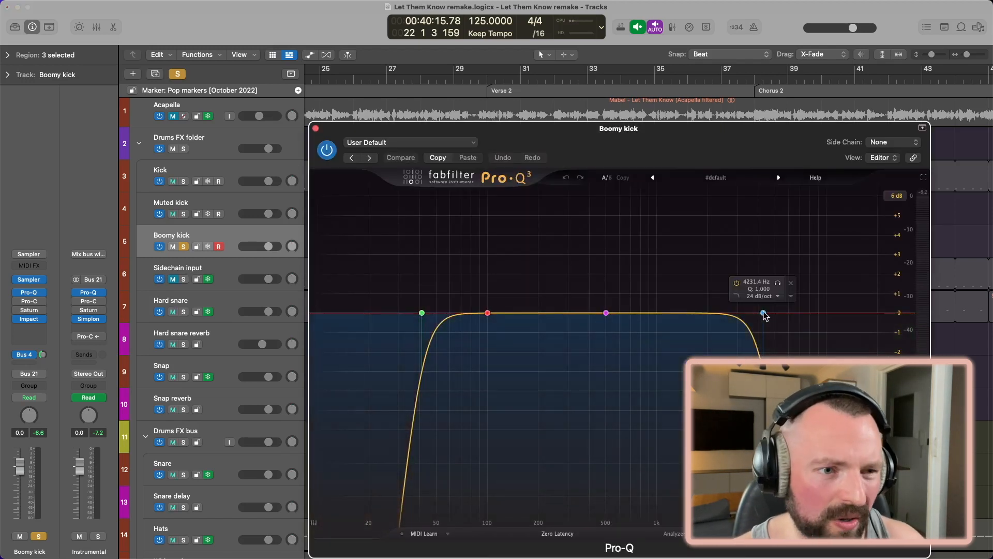
# Review the Boomy kick's Pro-Q filters and the attack and sustain settings of its Impact plug-in.
pyautogui.click(316, 128)
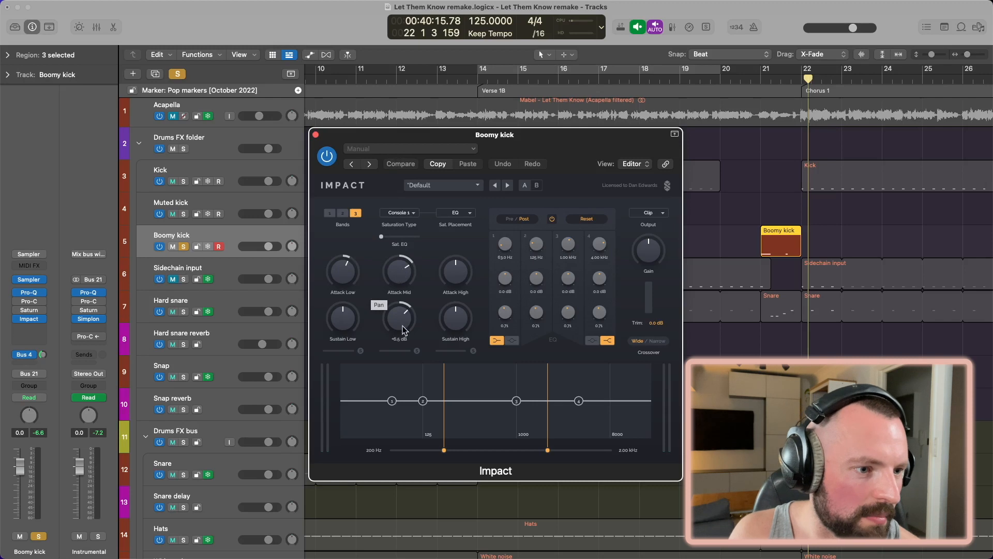
pyautogui.moveTo(349, 276)
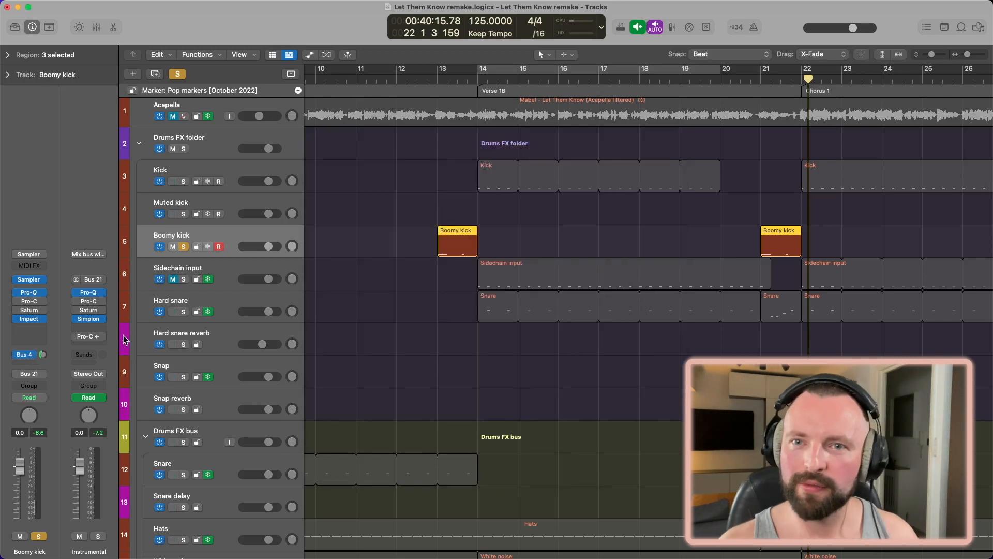
pyautogui.press('super+Right')
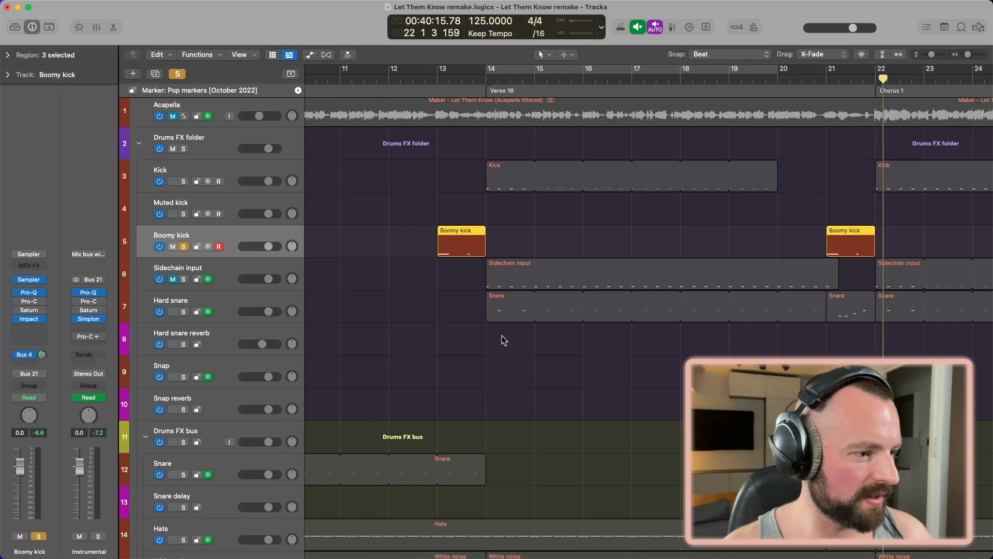
# Select the Boomy kick reverb track, inspect its ValhallaVintageVerb settings and close the plug-in.
pyautogui.scroll(-2, 505, 340)
pyautogui.click(217, 526)
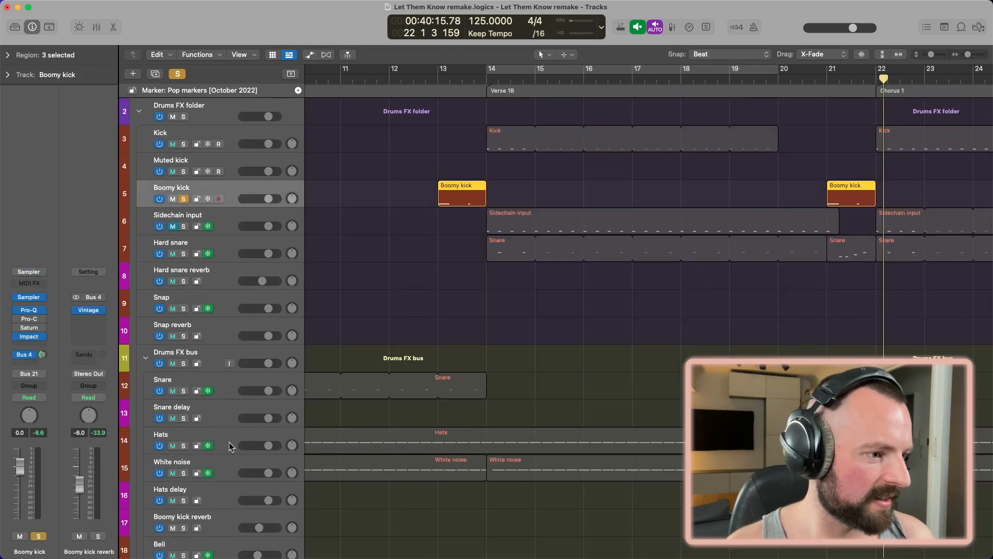
pyautogui.click(220, 520)
pyautogui.click(29, 255)
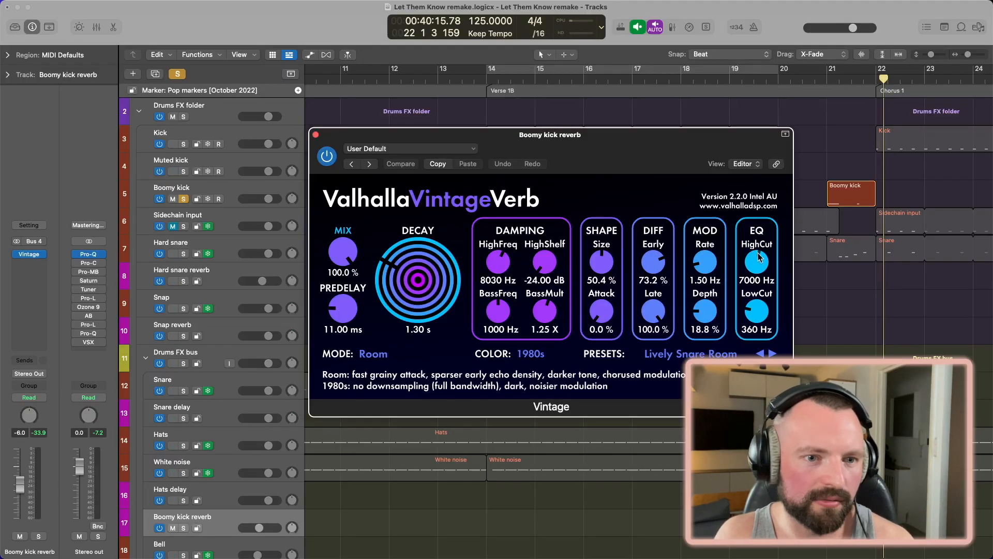
pyautogui.click(315, 135)
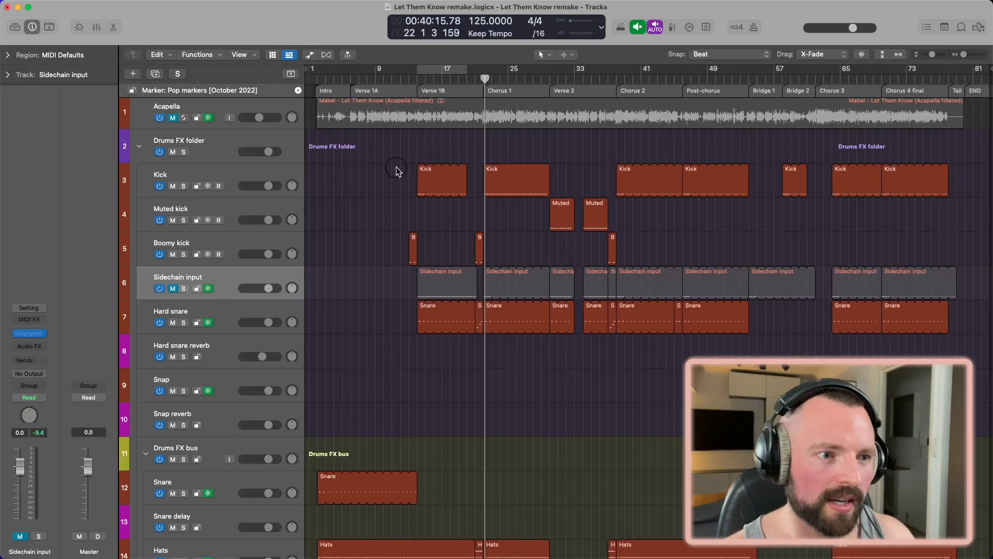
# Select all Kick regions across the arrangement, followed by the two Muted kick regions in Verse 2.
pyautogui.moveTo(396, 168); pyautogui.dragTo(916, 187)
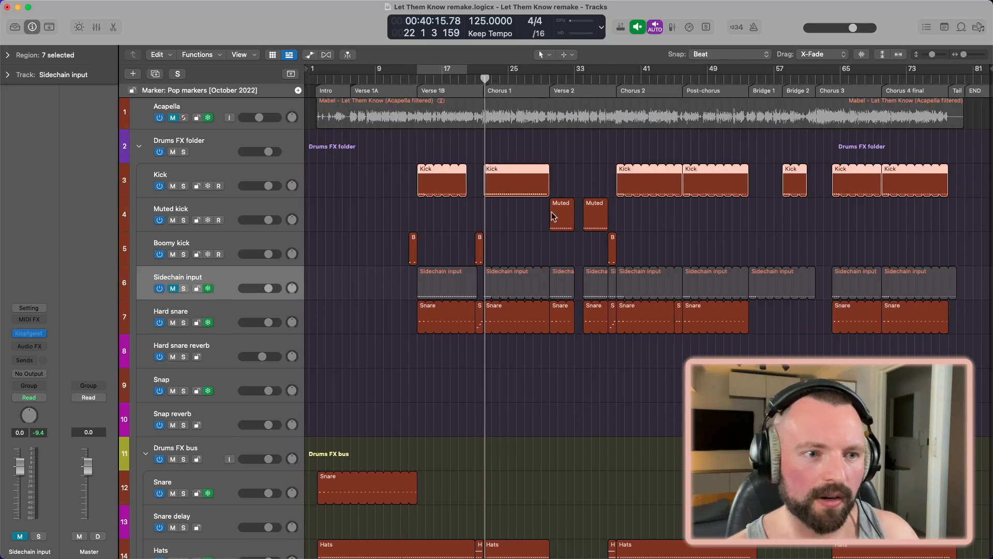
pyautogui.moveTo(534, 207); pyautogui.dragTo(636, 223)
pyautogui.scroll(6, 417, 264)
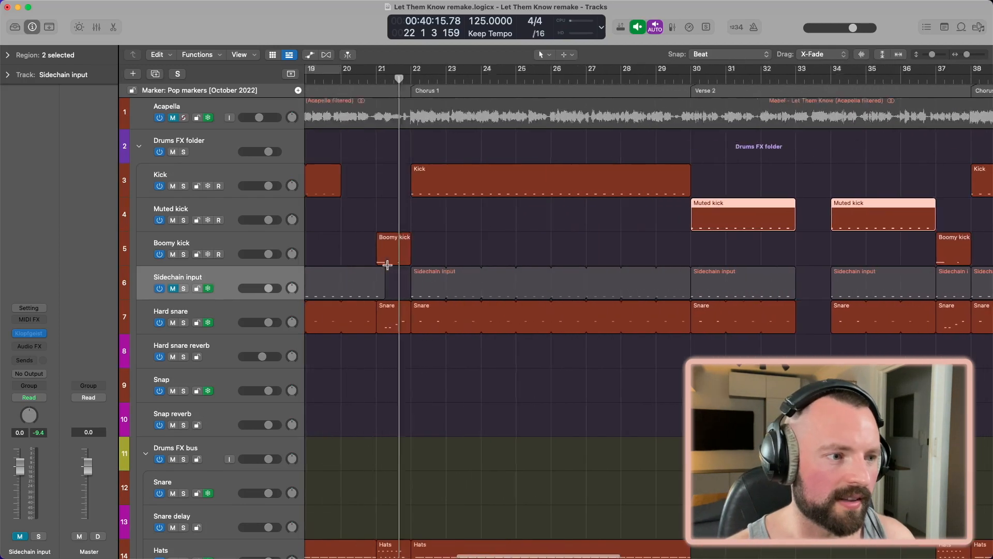
# Select the Sidechain input region in Verse 1B, then the short one just before Chorus 2, to compare their placement with the kicks.
pyautogui.hscroll(-5, 367, 287)
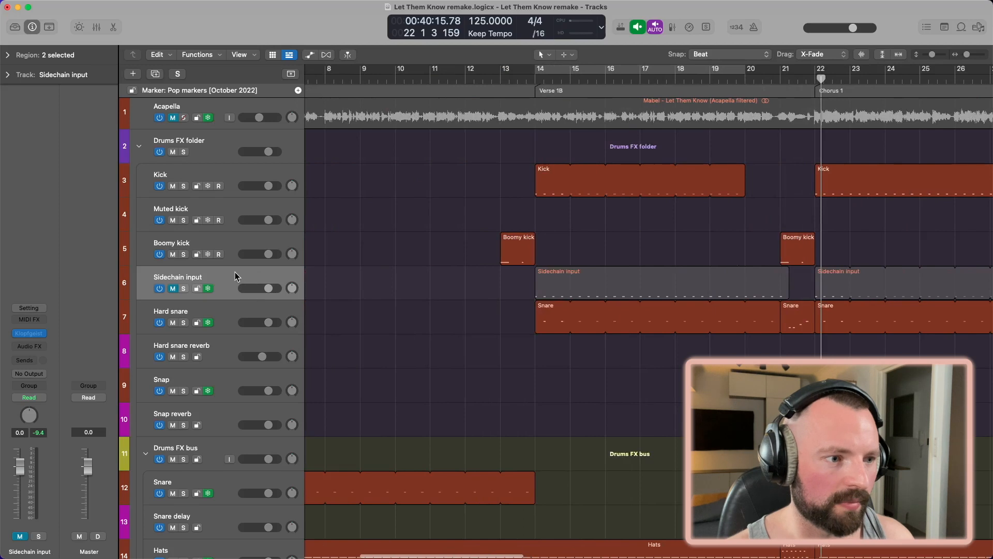
pyautogui.click(552, 284)
pyautogui.scroll(4, 468, 296)
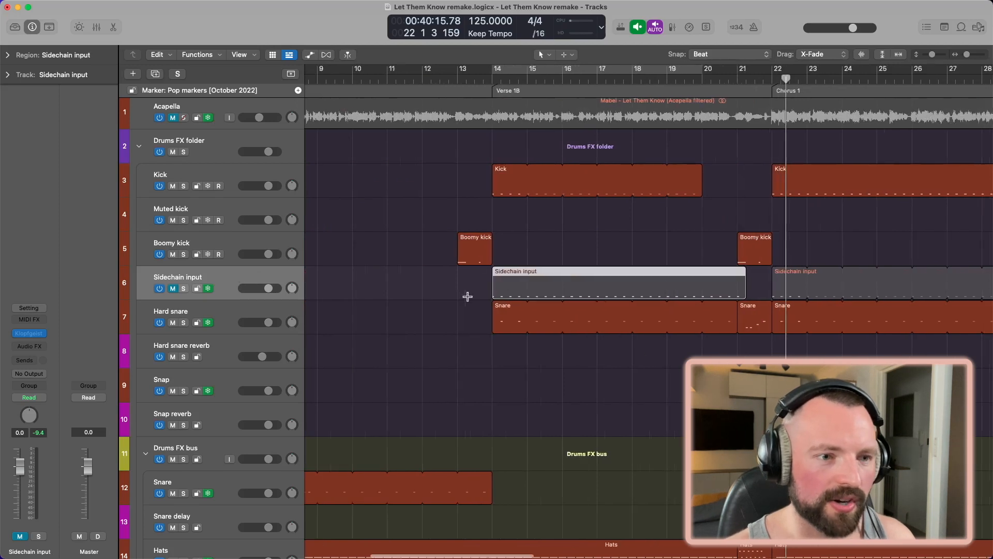
pyautogui.hscroll(6, 468, 296)
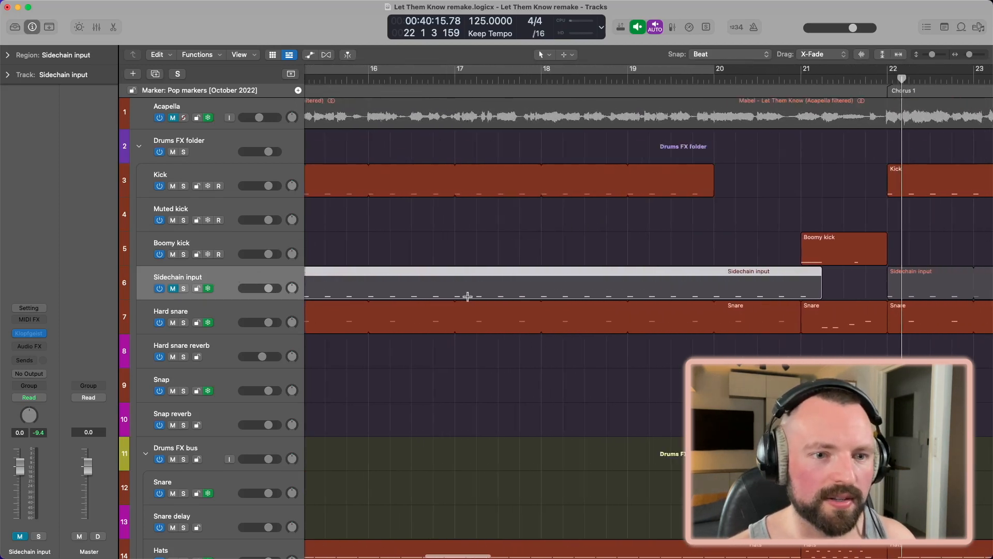
pyautogui.hscroll(-3, 403, 178)
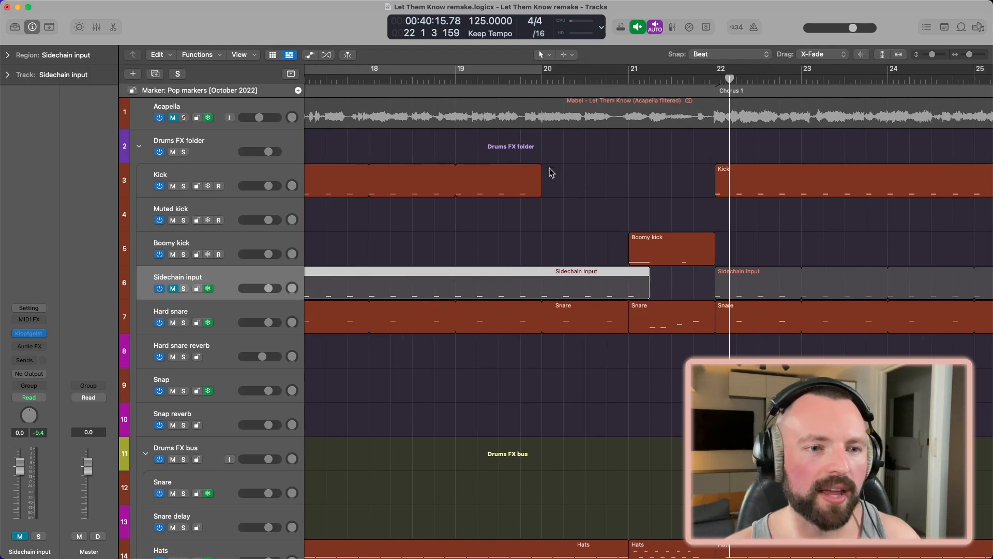
pyautogui.hscroll(15, 553, 172)
pyautogui.click(569, 282)
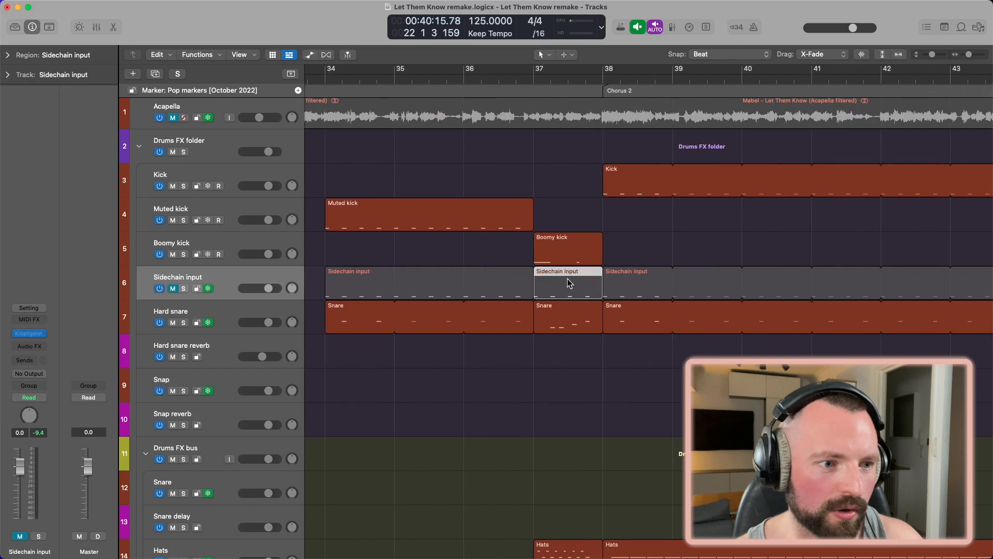
# Select all Sidechain input regions, open the track's Klopfgeist instrument and locate its mono version among the Utility instruments.
pyautogui.click(259, 274)
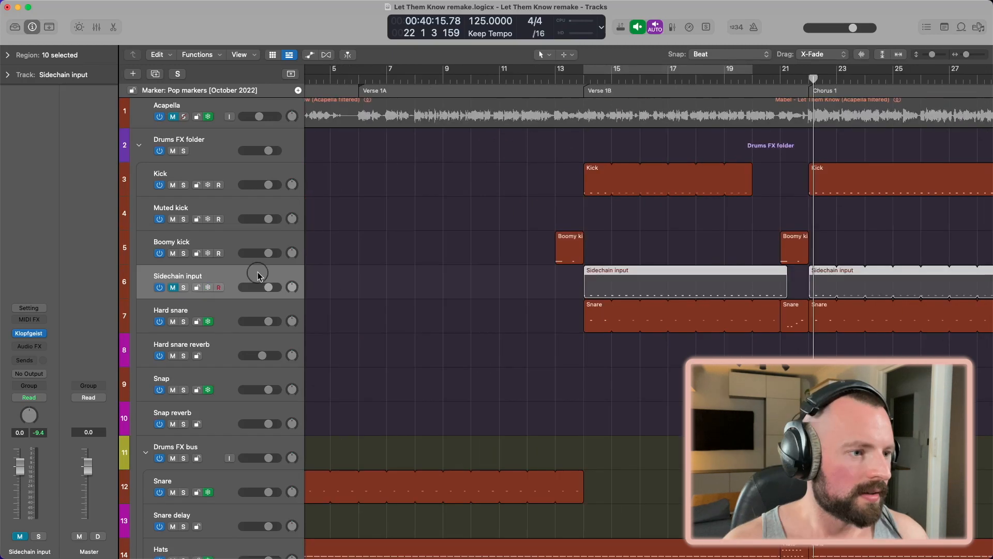
pyautogui.click(32, 334)
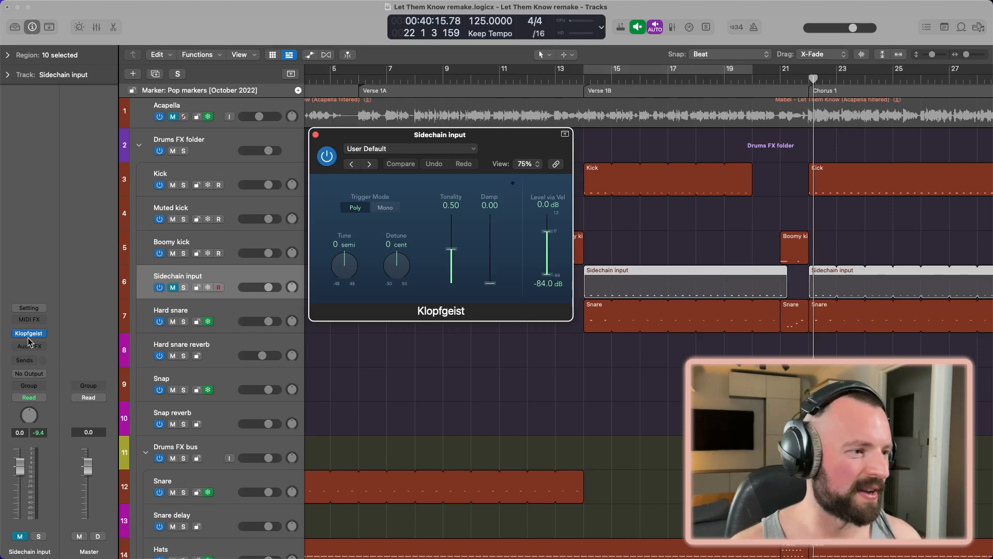
pyautogui.click(41, 335)
pyautogui.moveTo(96, 452)
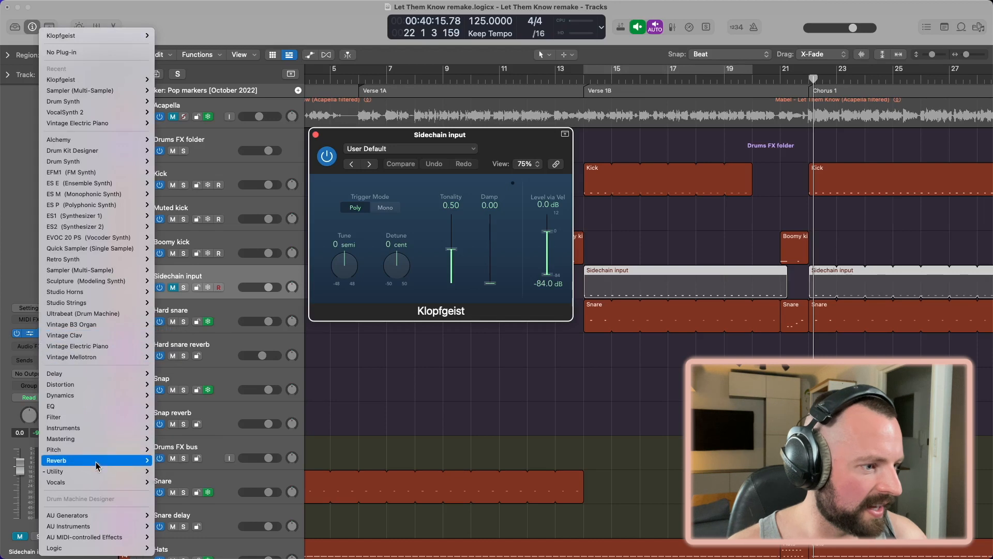
pyautogui.moveTo(98, 472)
pyautogui.moveTo(187, 472)
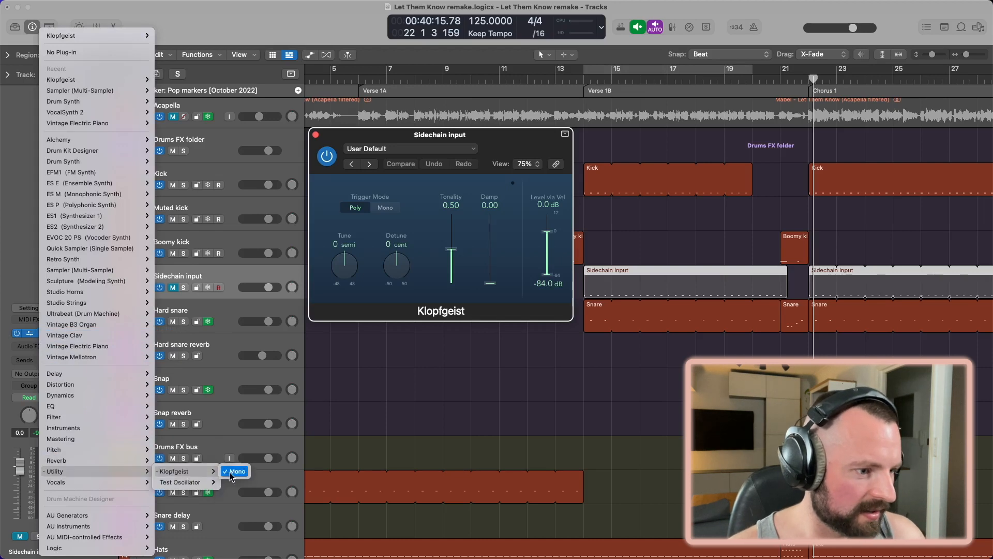
pyautogui.click(24, 222)
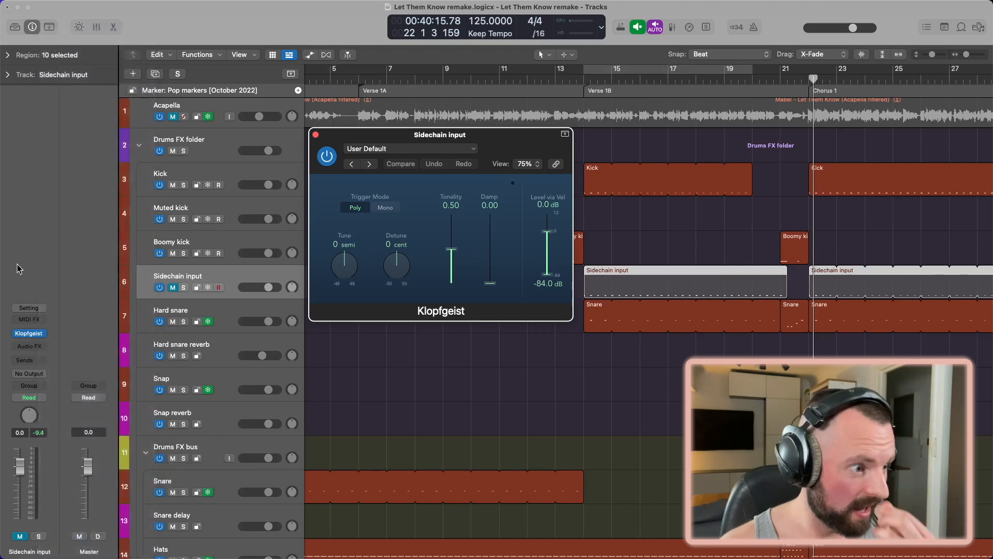
# Review the Sidechain input's routing options, keep No Output, then solo the track and play it from the start of Verse 1B.
pyautogui.click(33, 375)
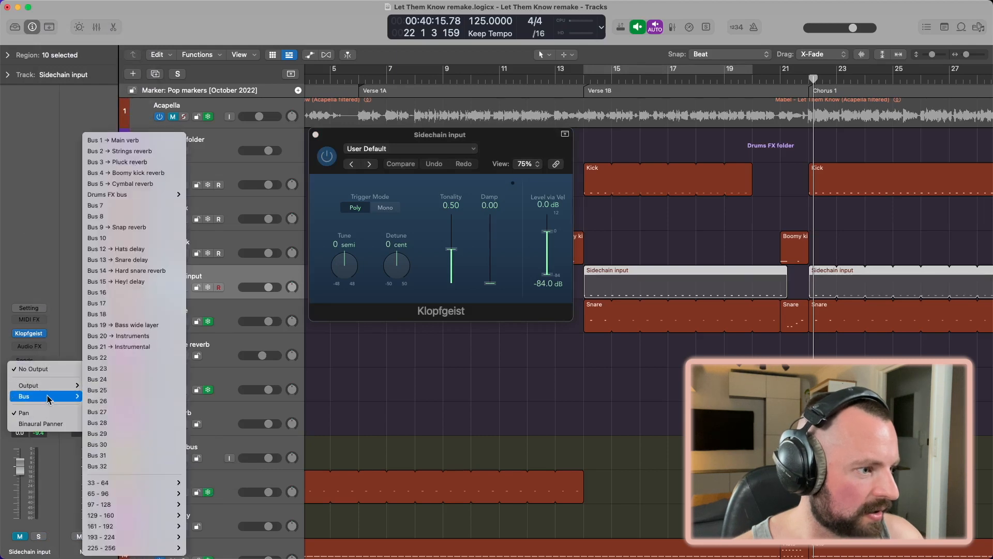
pyautogui.click(45, 370)
pyautogui.press('s')
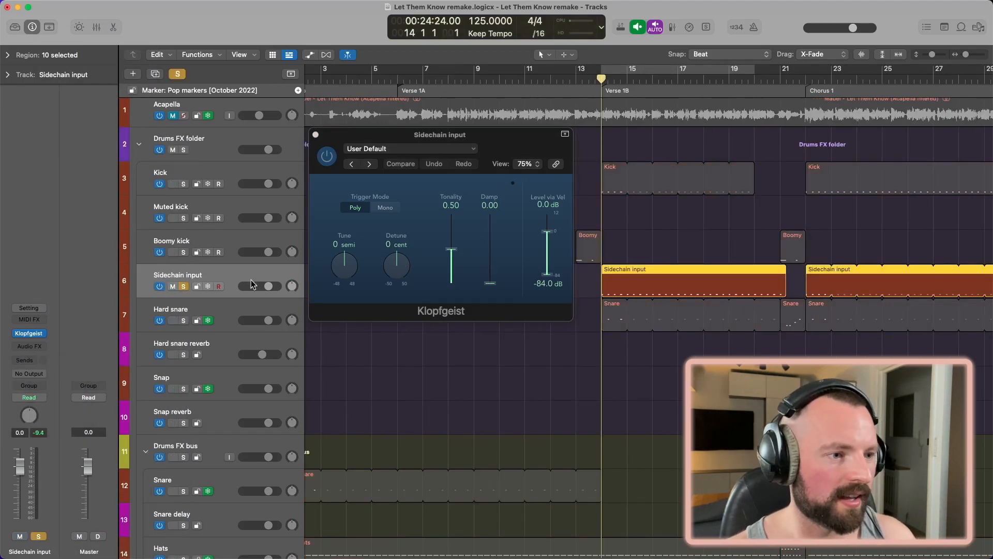
pyautogui.press('space')
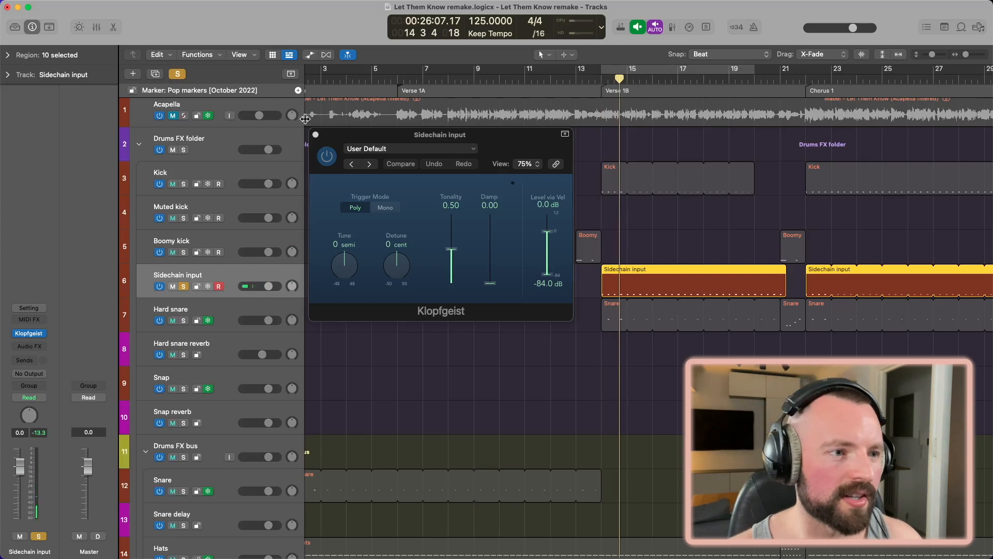
# Close the Klopfgeist plug-in, inspect the Verse 1B sidechain notes in the Piano Roll and return to the arrangement.
pyautogui.click(315, 135)
pyautogui.press('super+4')
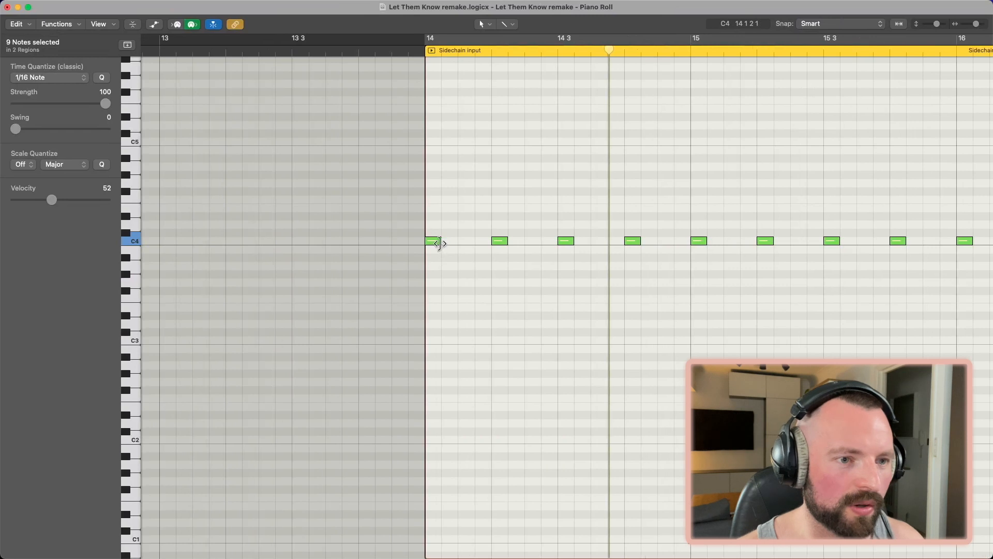
pyautogui.press('super+w')
# Select the Verse 1B Kick region, compare it with the Sidechain input pattern and place the playhead at bar 20.
pyautogui.hscroll(5, 573, 288)
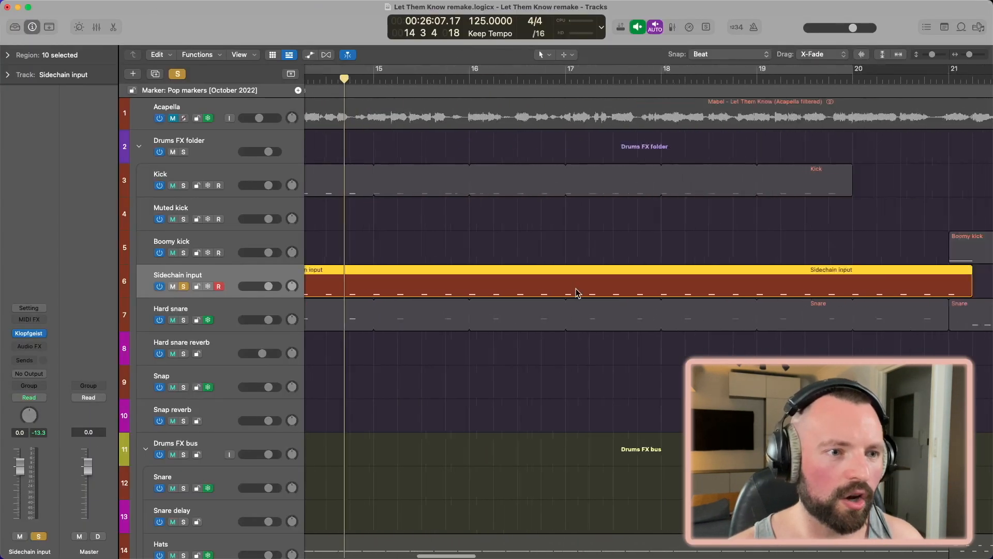
pyautogui.hscroll(-2, 576, 288)
pyautogui.click(395, 188)
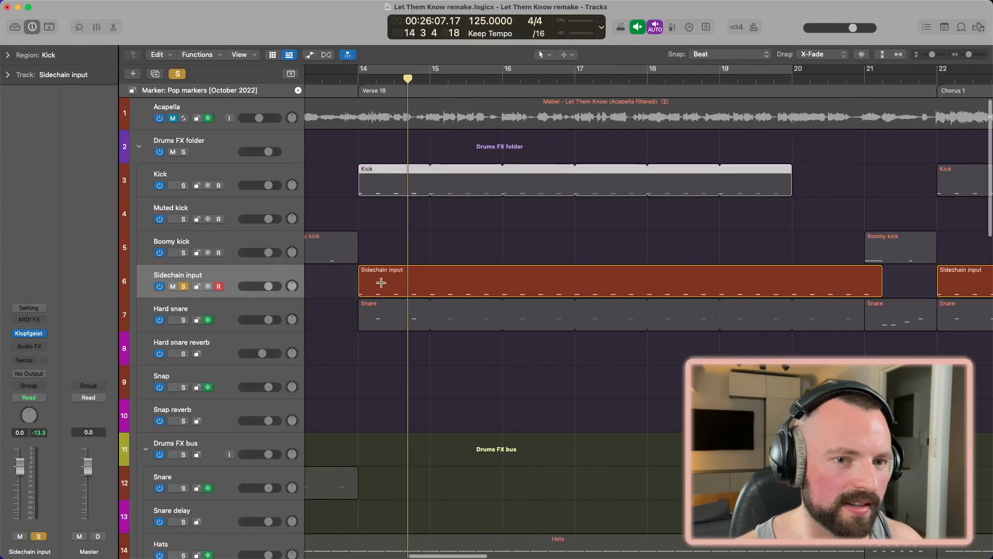
pyautogui.hscroll(5, 381, 282)
pyautogui.hscroll(3, 381, 283)
pyautogui.scroll(3, 479, 181)
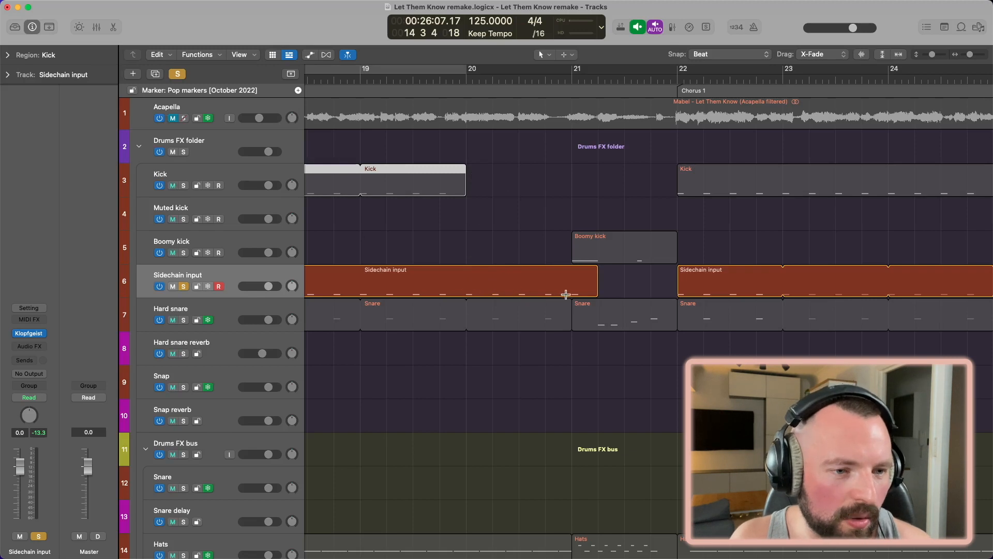
pyautogui.click(471, 81)
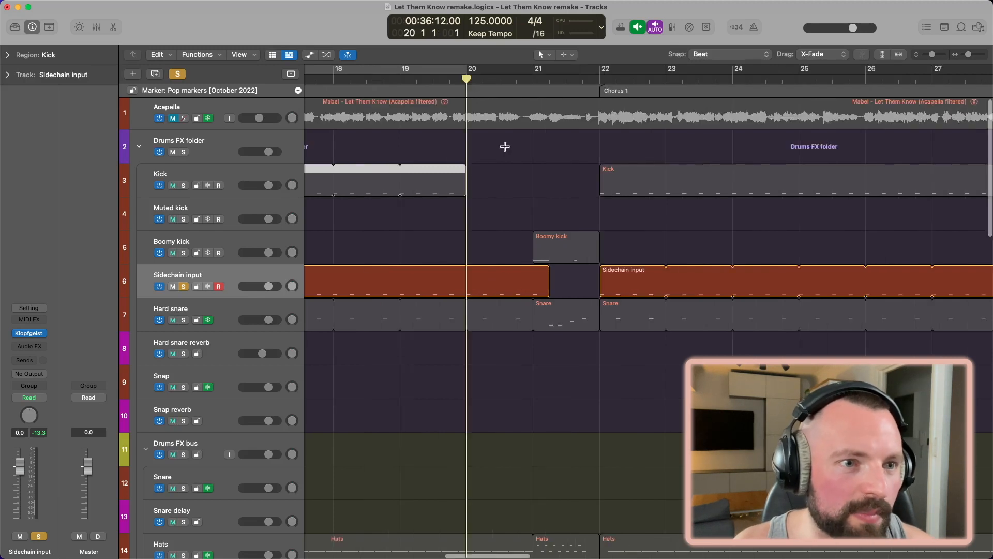
# Select the Sidechain input region at bar 37, examine the regions through the bridges and Chorus 3, and place the playhead at bar 78.
pyautogui.hscroll(10, 505, 146)
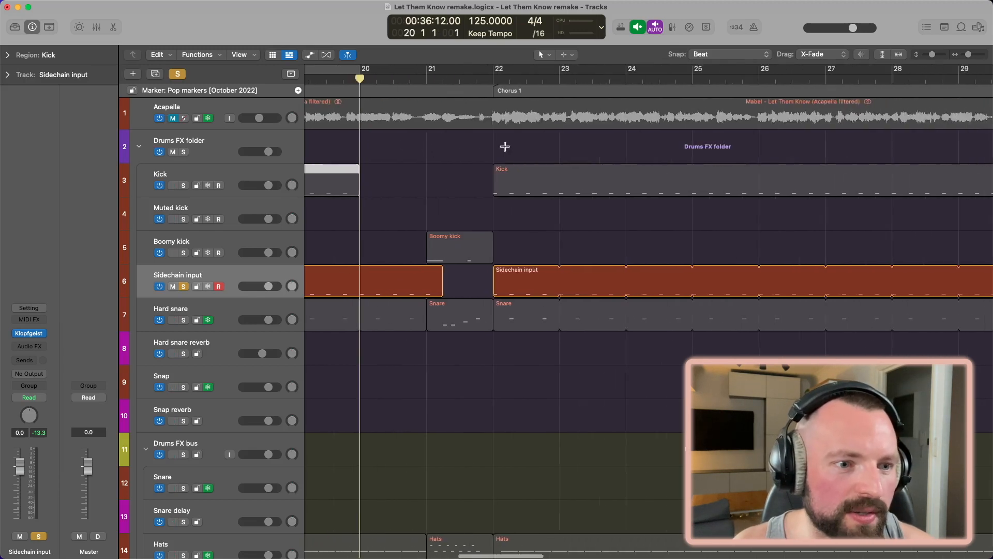
pyautogui.click(548, 276)
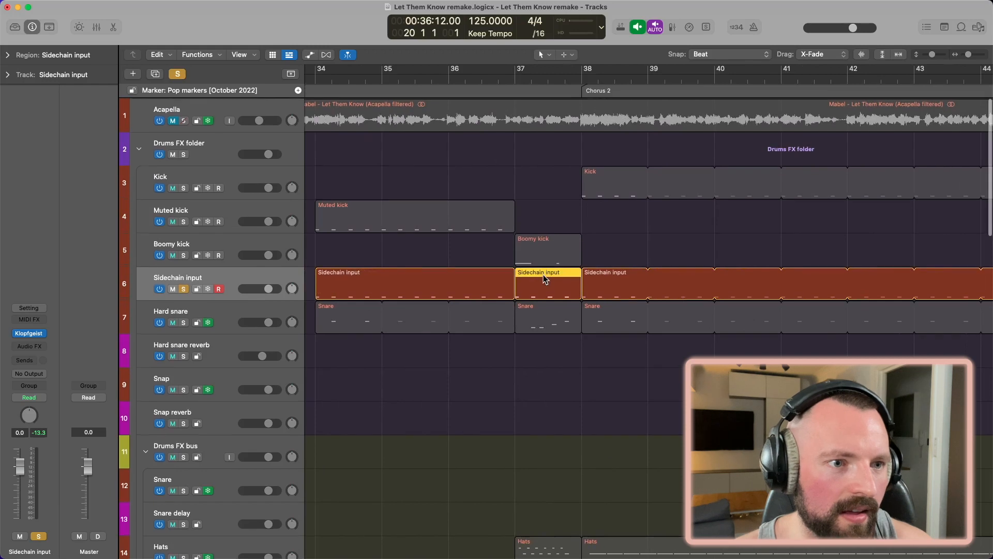
pyautogui.hscroll(3, 512, 207)
pyautogui.hscroll(20, 489, 245)
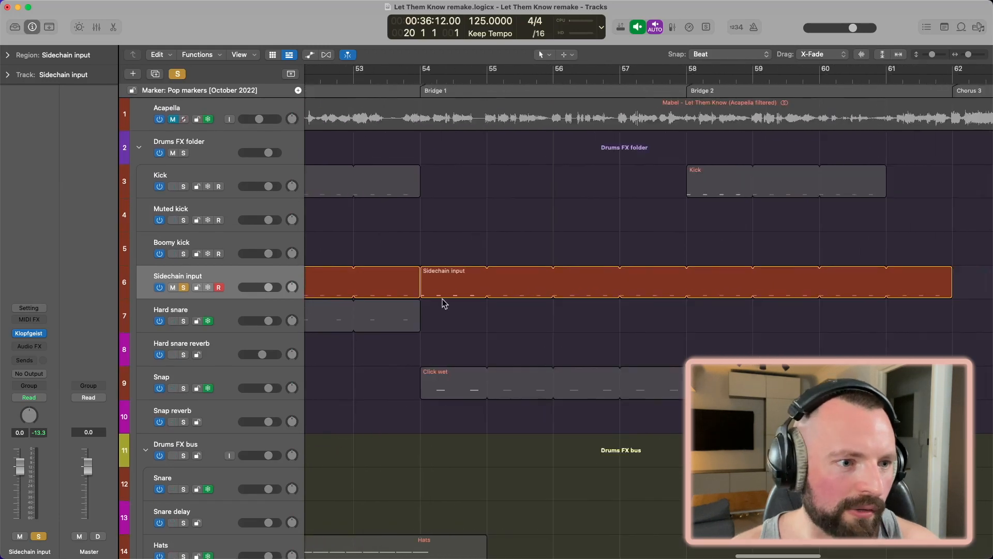
pyautogui.hscroll(5, 654, 281)
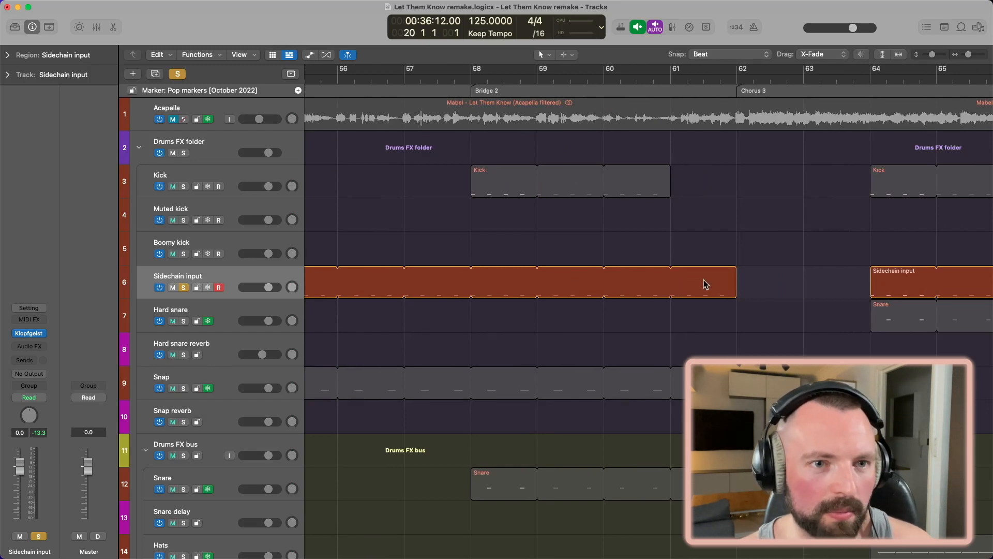
pyautogui.hscroll(15, 706, 284)
pyautogui.click(650, 73)
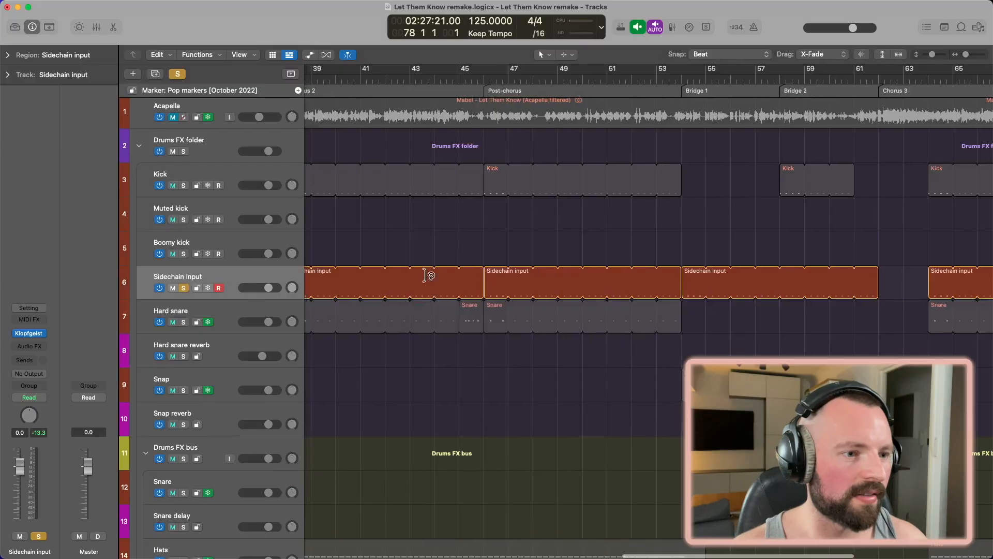
# Open the sidechained Pro-C on the Instruments track, play from Verse 1B and review its ratio, attack and compression style.
pyautogui.scroll(-1, 399, 274)
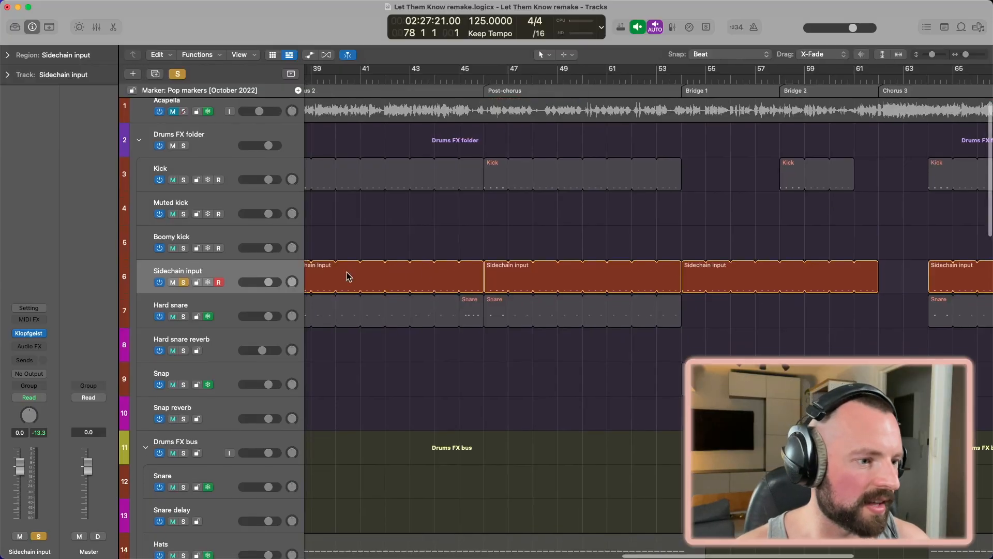
pyautogui.scroll(-15, 347, 277)
pyautogui.scroll(-5, 347, 277)
pyautogui.scroll(5, 348, 276)
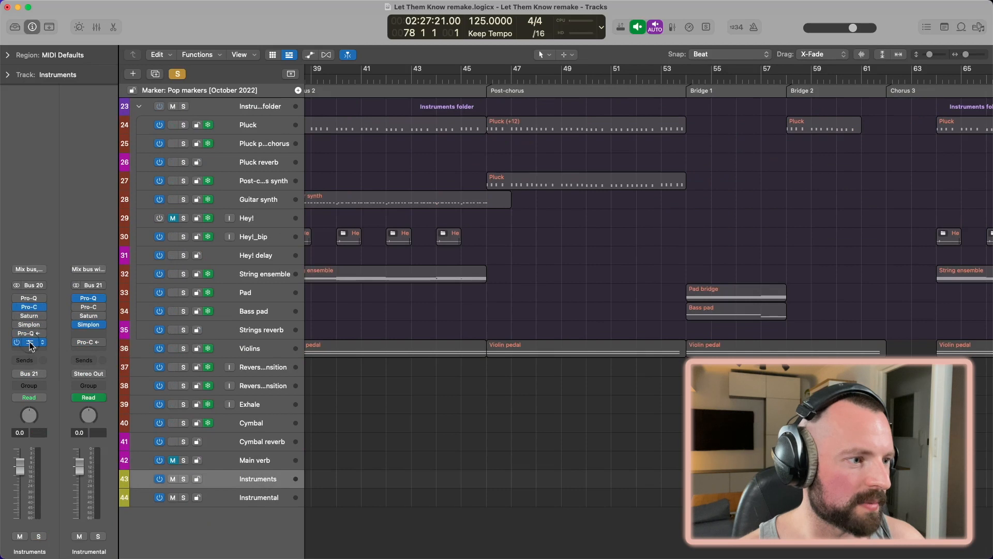
pyautogui.click(29, 342)
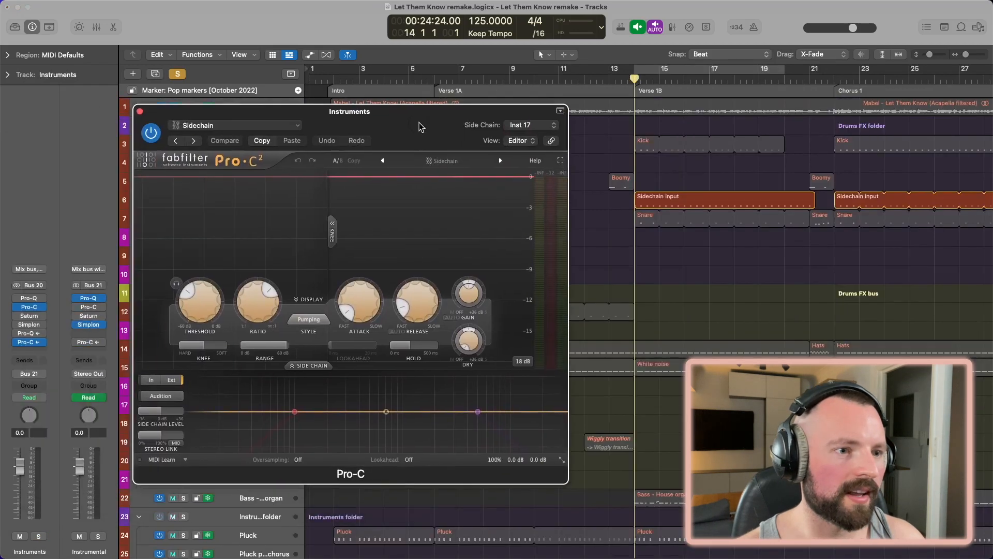
pyautogui.press('space')
pyautogui.moveTo(257, 307)
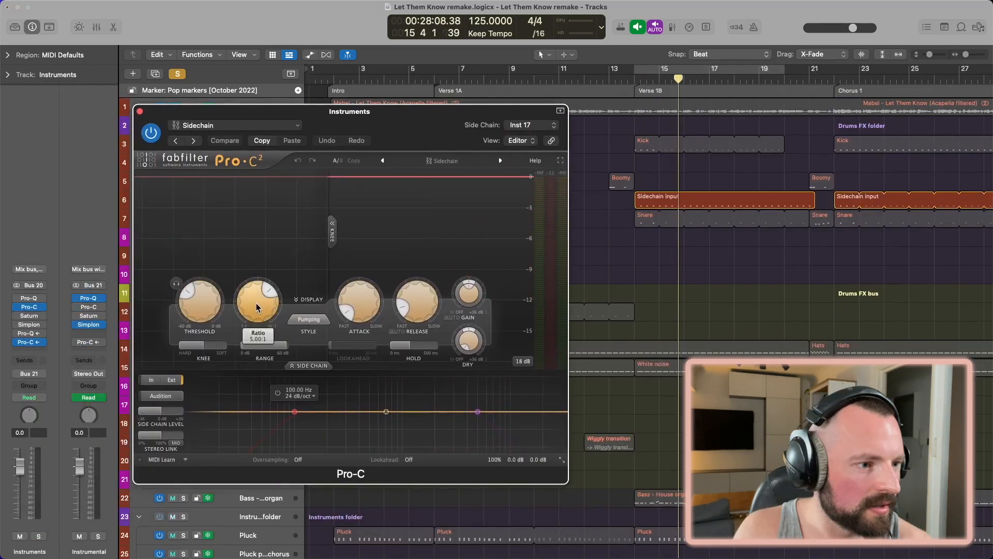
pyautogui.moveTo(370, 304)
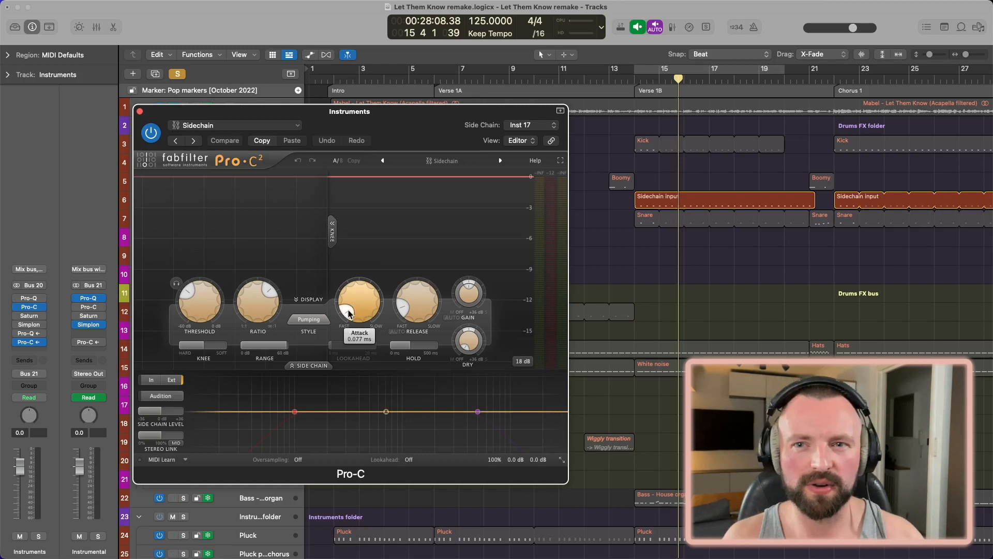
pyautogui.click(311, 319)
pyautogui.click(317, 309)
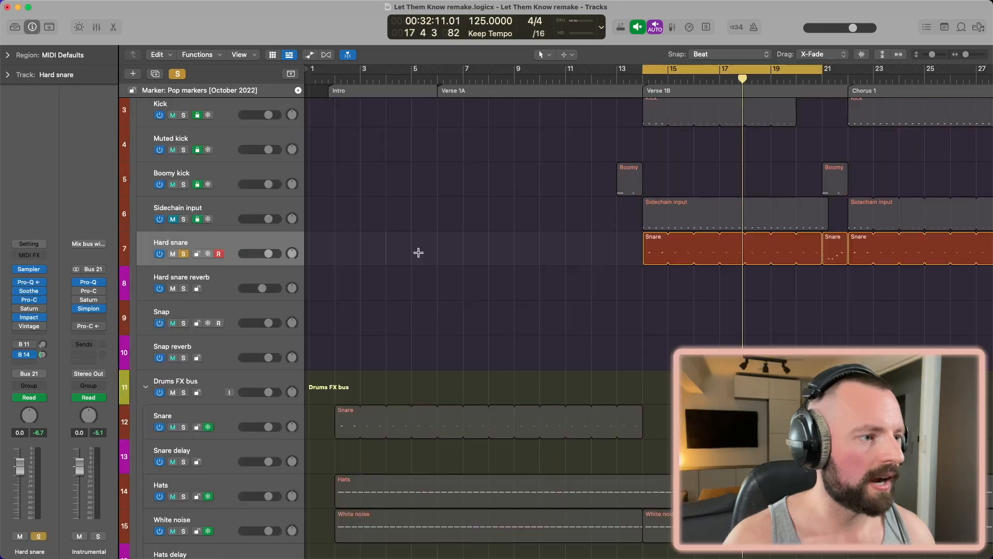
# Play the soloed Hard snare and choose the Factory preset Classic House Remix from the Electronic Drum Kits in its Sampler.
pyautogui.scroll(1, 425, 251)
pyautogui.scroll(-4, 425, 251)
pyautogui.scroll(4, 425, 251)
pyautogui.press('space')
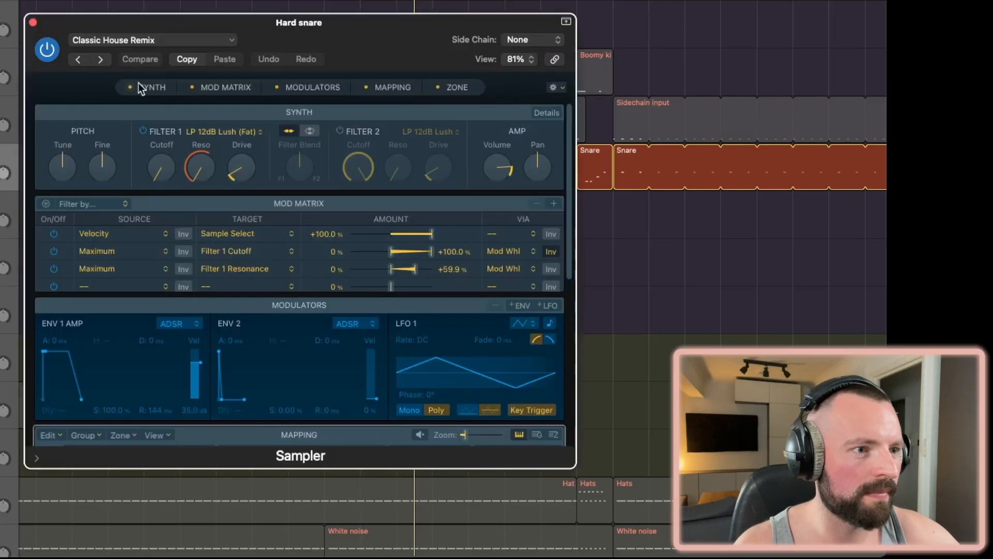
pyautogui.click(122, 38)
pyautogui.moveTo(180, 372)
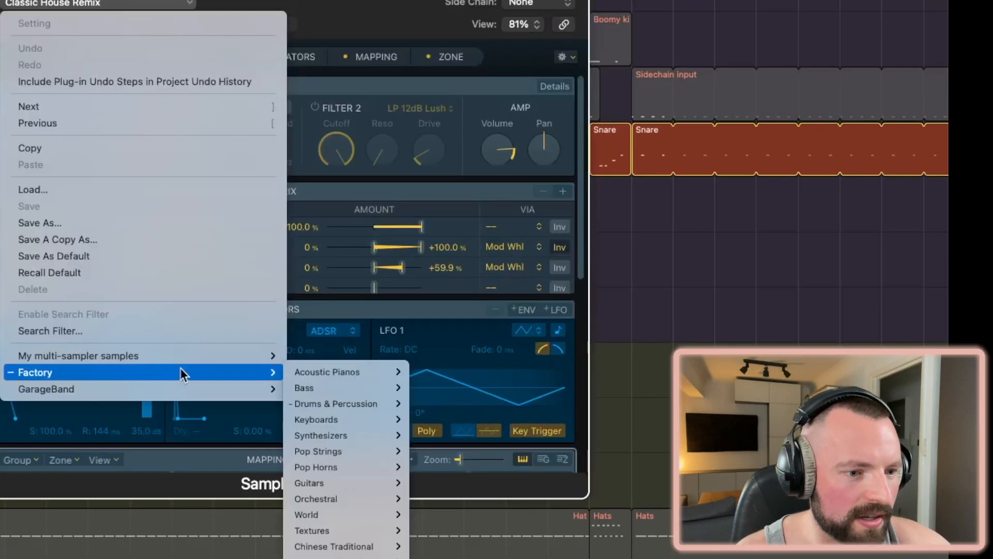
pyautogui.moveTo(339, 405)
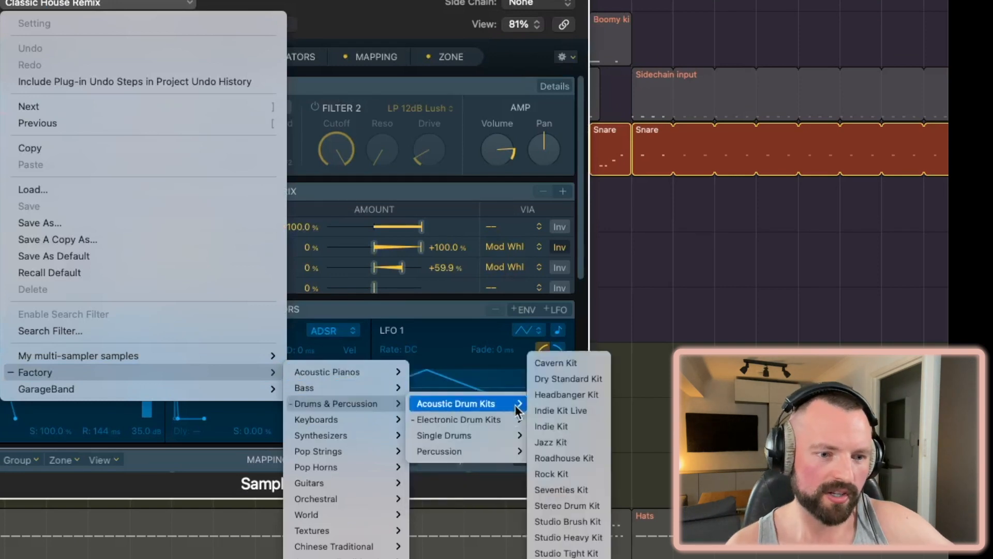
pyautogui.moveTo(507, 416)
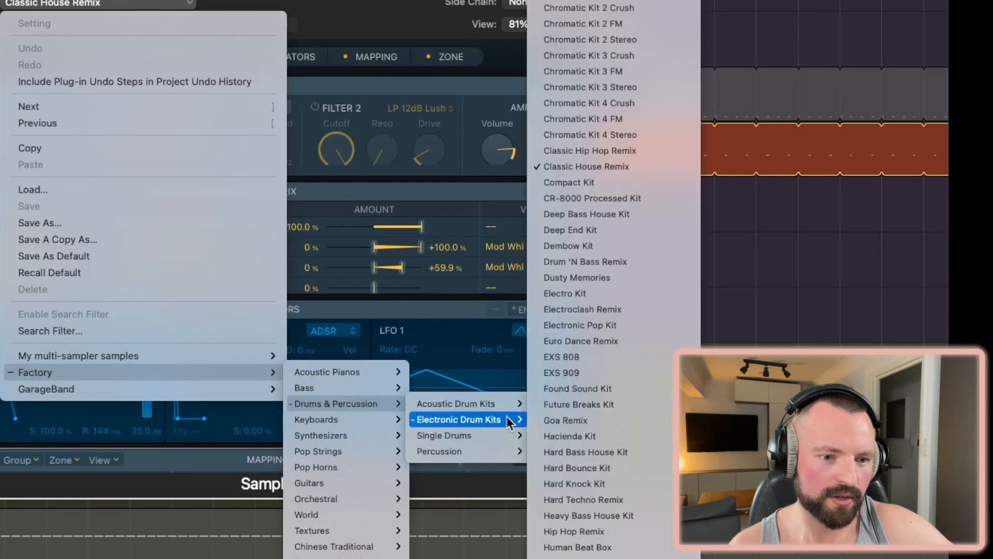
pyautogui.click(640, 169)
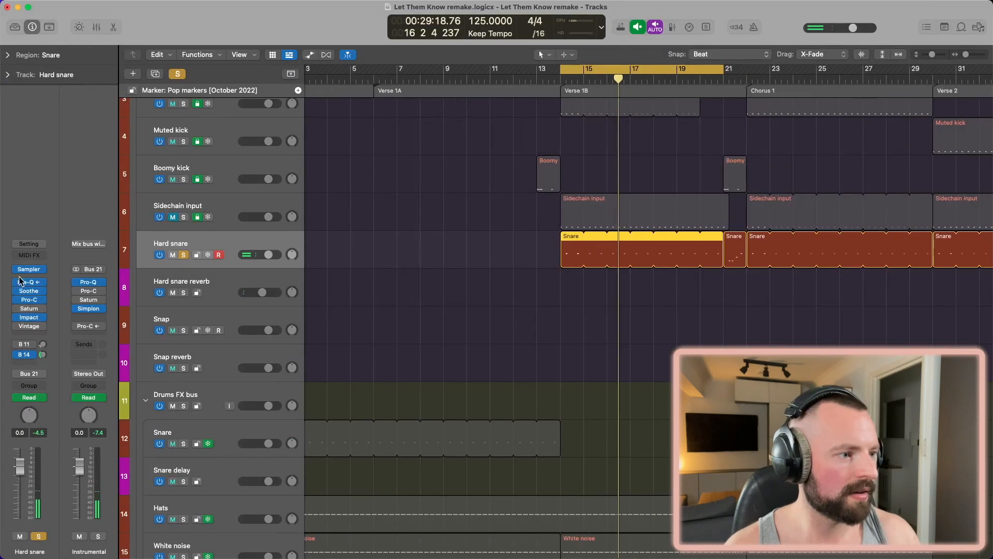
# Delete Zone 27 (D#0 oSh_Clap2.aif) from the Hard snare's Sampler mapping and select Zone 28.
pyautogui.scroll(-5, 650, 232)
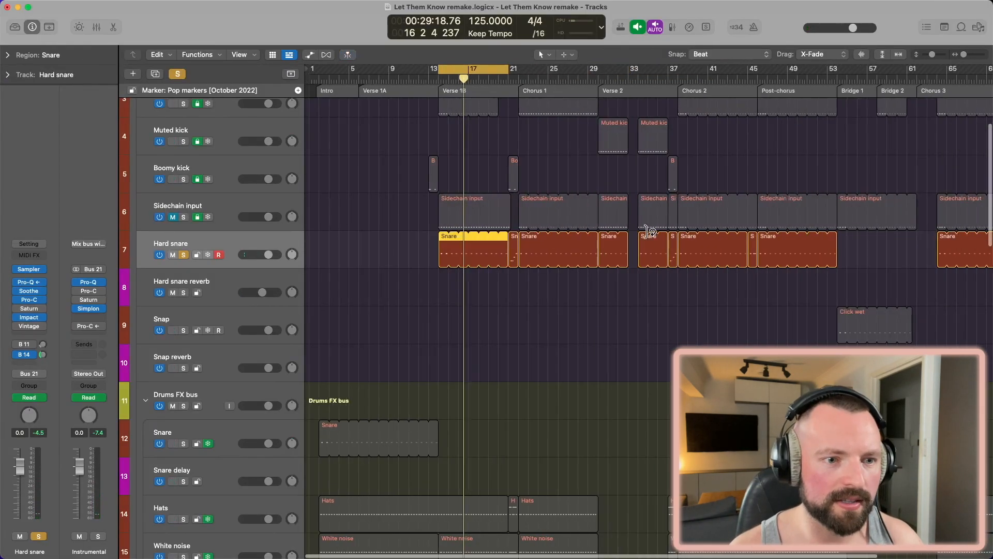
pyautogui.click(28, 269)
pyautogui.click(601, 186)
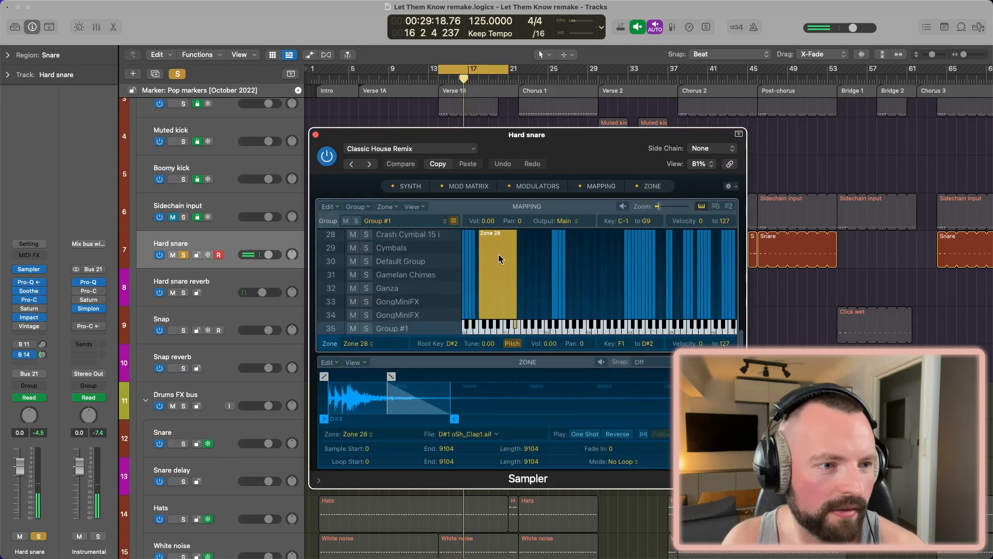
pyautogui.click(474, 315)
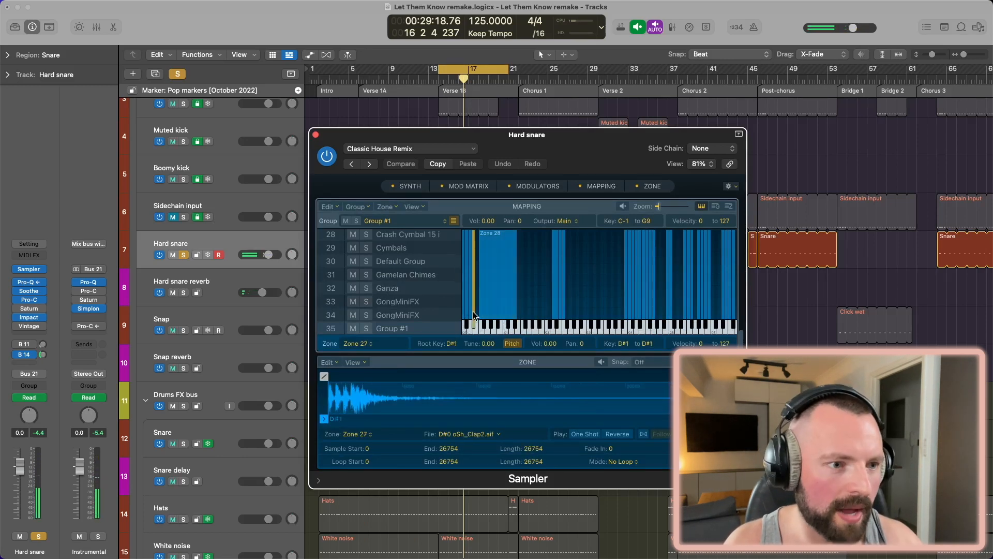
pyautogui.press('BackSpace')
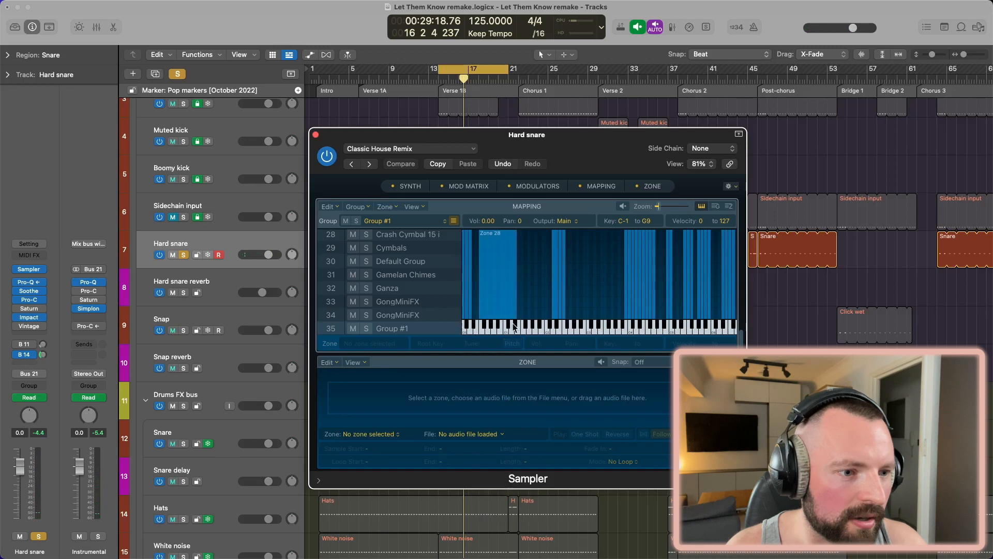
pyautogui.click(505, 305)
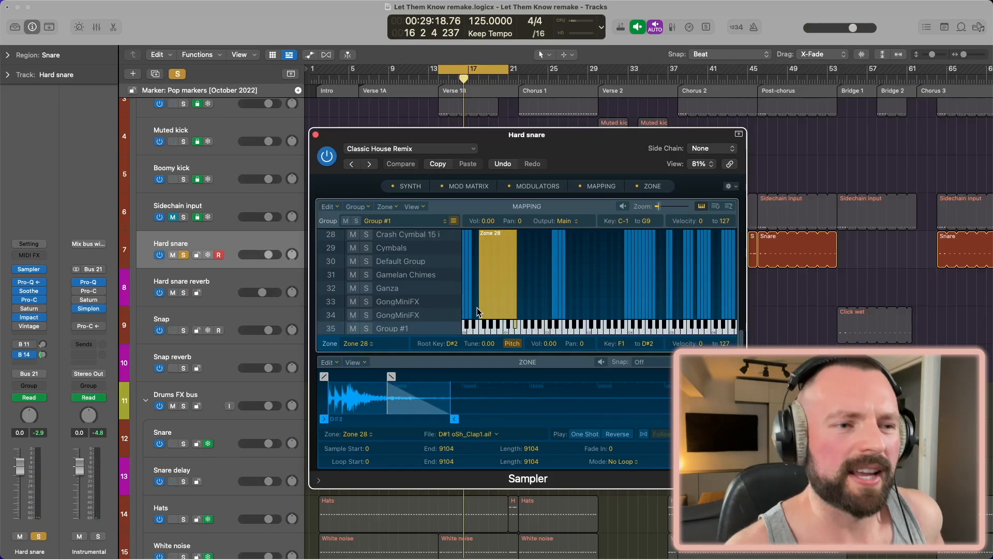
pyautogui.click(316, 134)
# Turn off the cycle range, open the Hard snare region at bar 21 in the Piano Roll and play it.
pyautogui.scroll(5, 467, 287)
pyautogui.hscroll(3, 467, 287)
pyautogui.press('c')
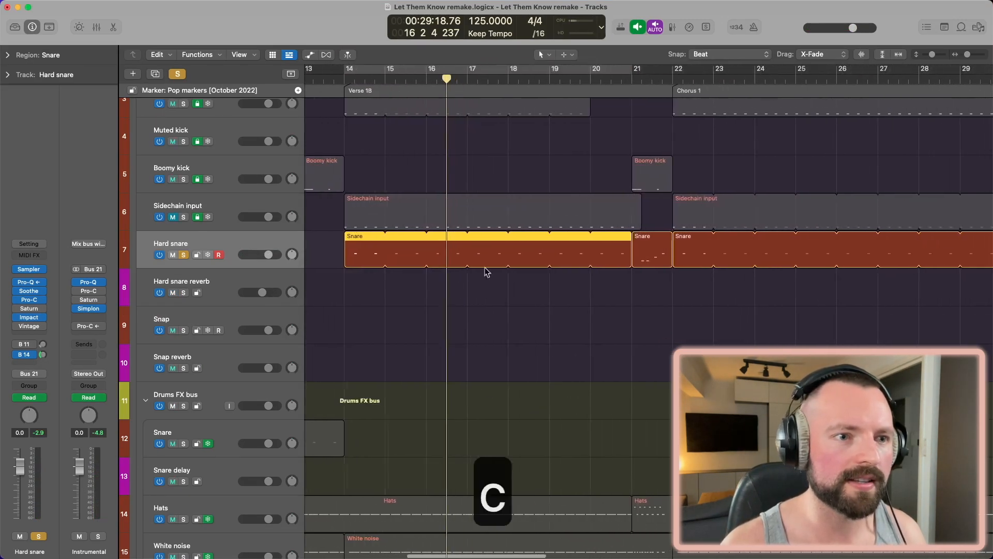
pyautogui.doubleClick(663, 250)
pyautogui.press('space')
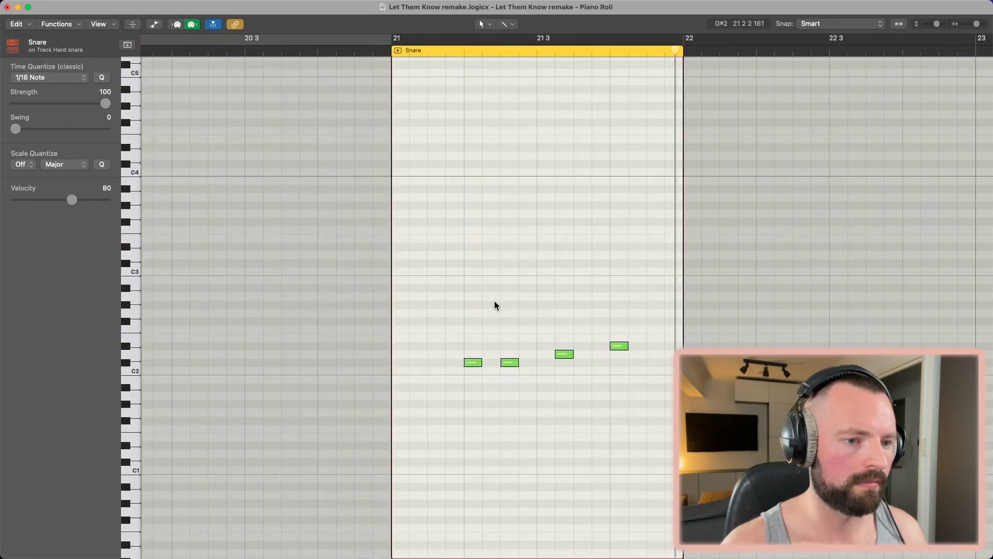
pyautogui.press('super+w')
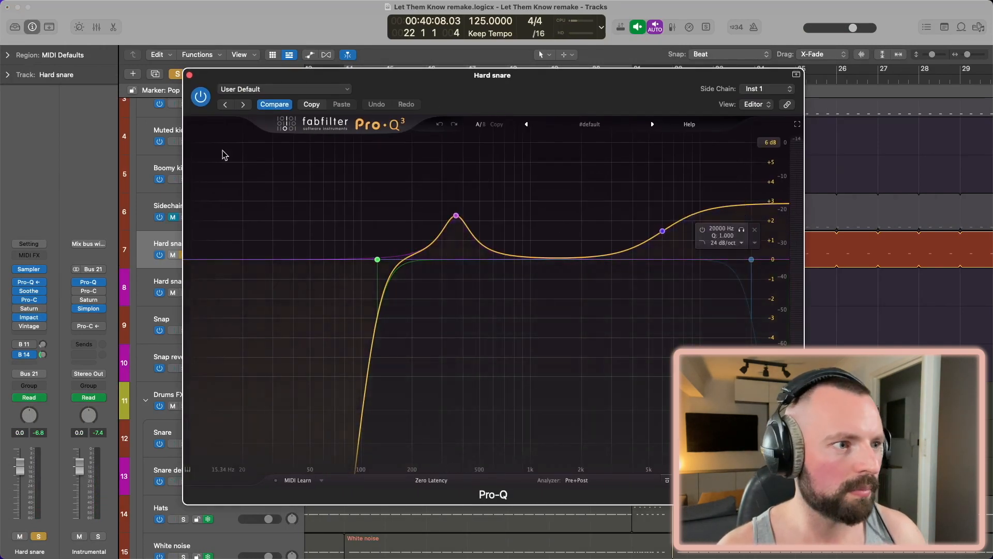
# Review the Hard snare's Soothe plug-in after its Pro-Q, playing the Verse 1B Snare region as a cycle.
pyautogui.press('super+w')
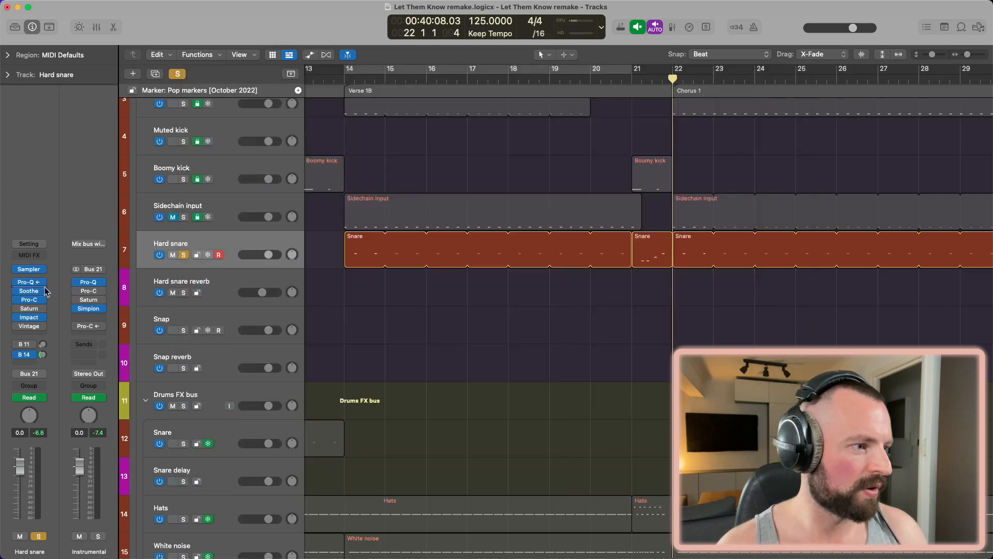
pyautogui.click(29, 292)
pyautogui.moveTo(432, 135); pyautogui.dragTo(231, 140)
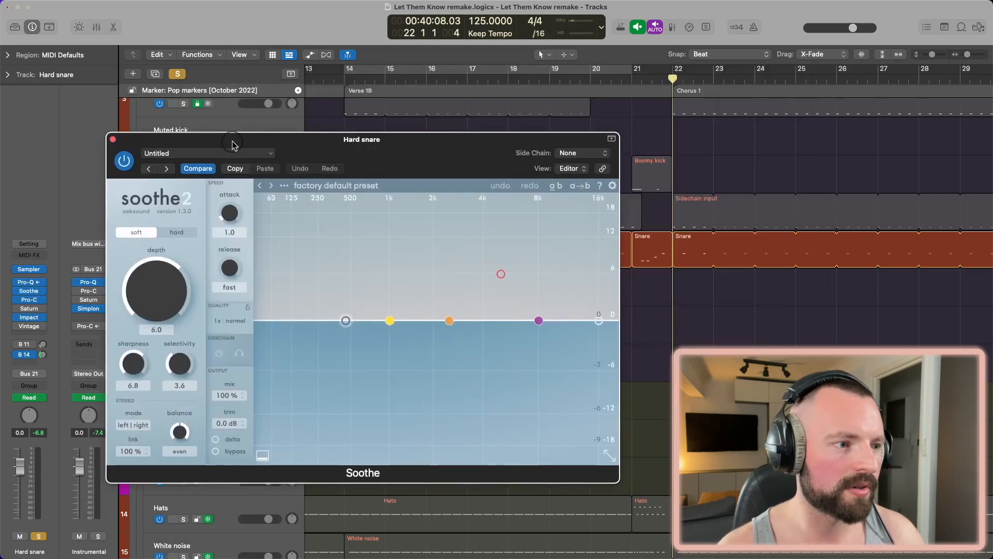
pyautogui.press('super+u')
pyautogui.press('space')
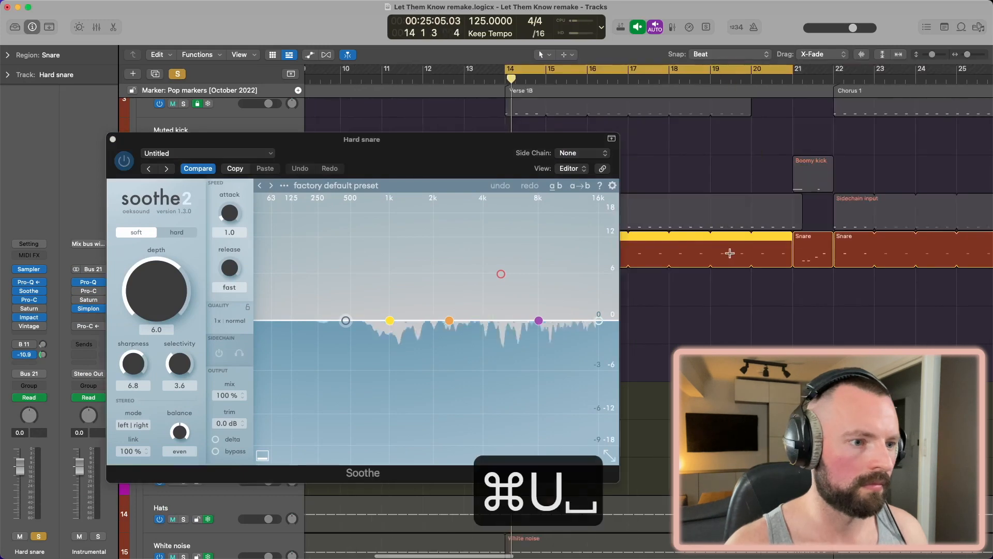
pyautogui.click(113, 139)
# Open the Pro-C on the Hard snare and review its settings while restarting playback from Verse 1B.
pyautogui.click(29, 301)
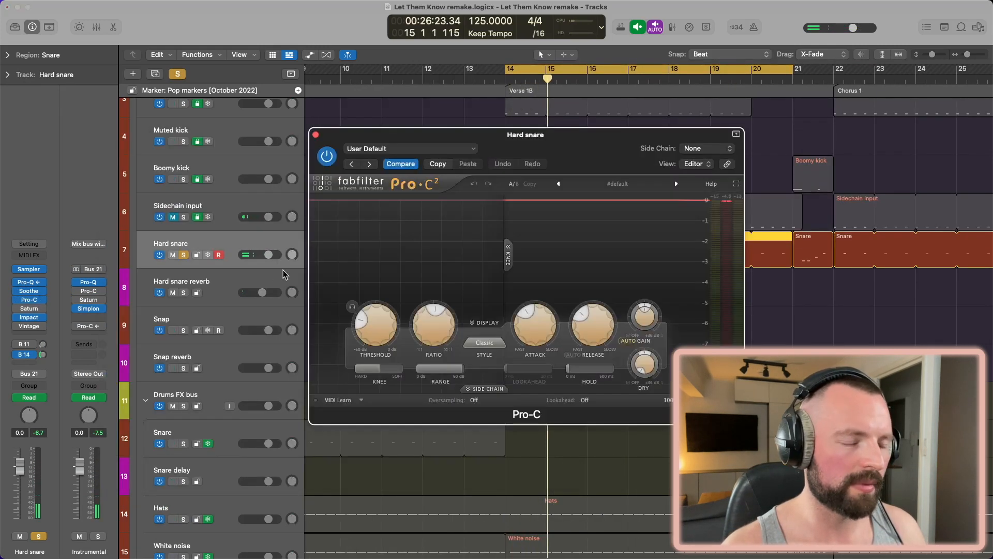
pyautogui.press('space')
pyautogui.press('space')
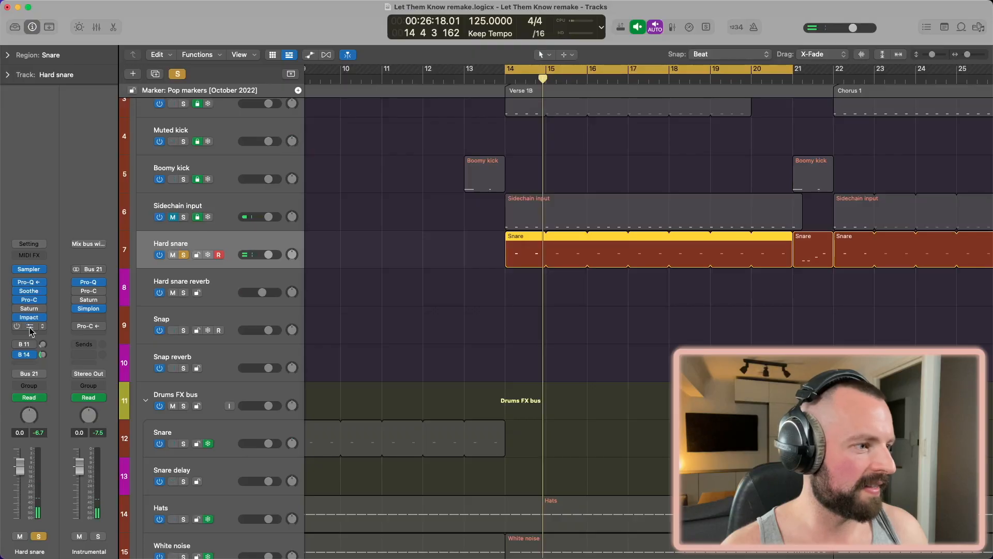
# Compare the Hard snare in Verse 1B with the Impact plug-in bypassed and enabled, leaving it on.
pyautogui.click(30, 318)
pyautogui.click(327, 156)
pyautogui.press('space')
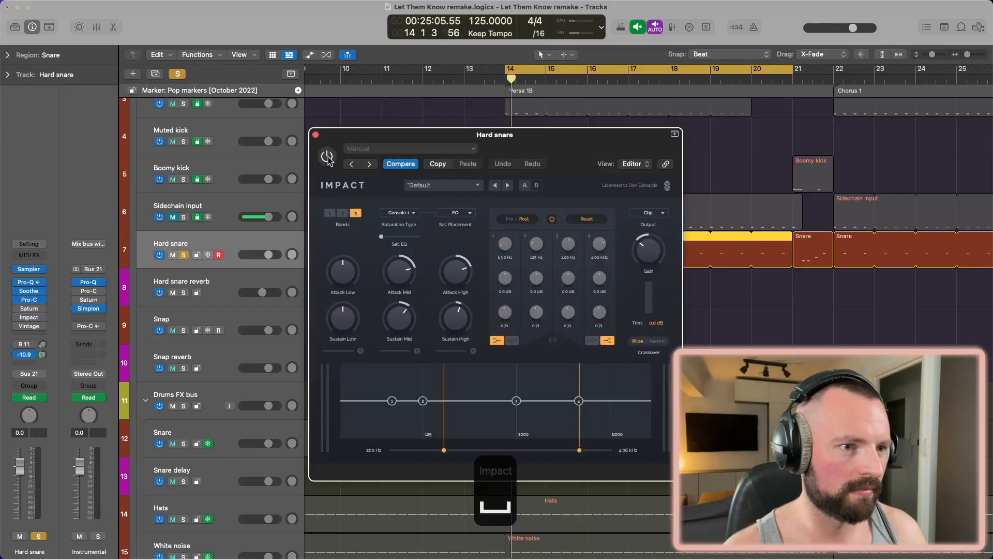
pyautogui.click(327, 157)
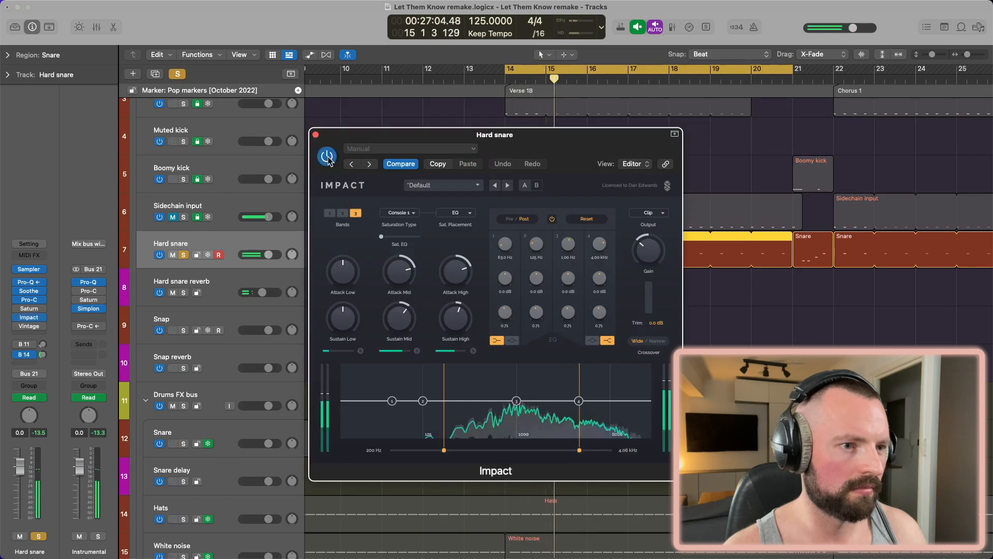
pyautogui.click(315, 134)
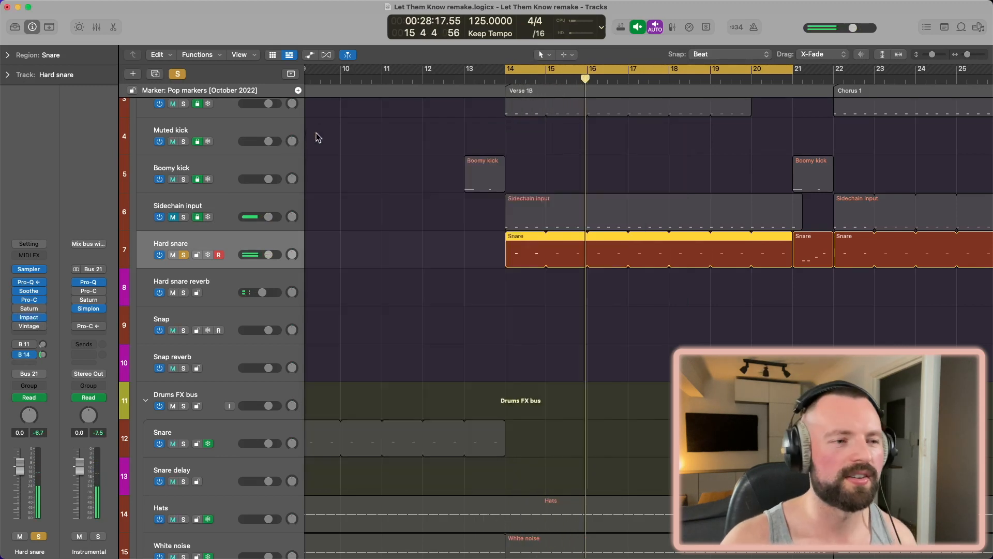
# Follow the Hard snare's Bus 14 send to its reverb channel and review the ValhallaVintageVerb settings.
pyautogui.doubleClick(26, 355)
pyautogui.click(89, 283)
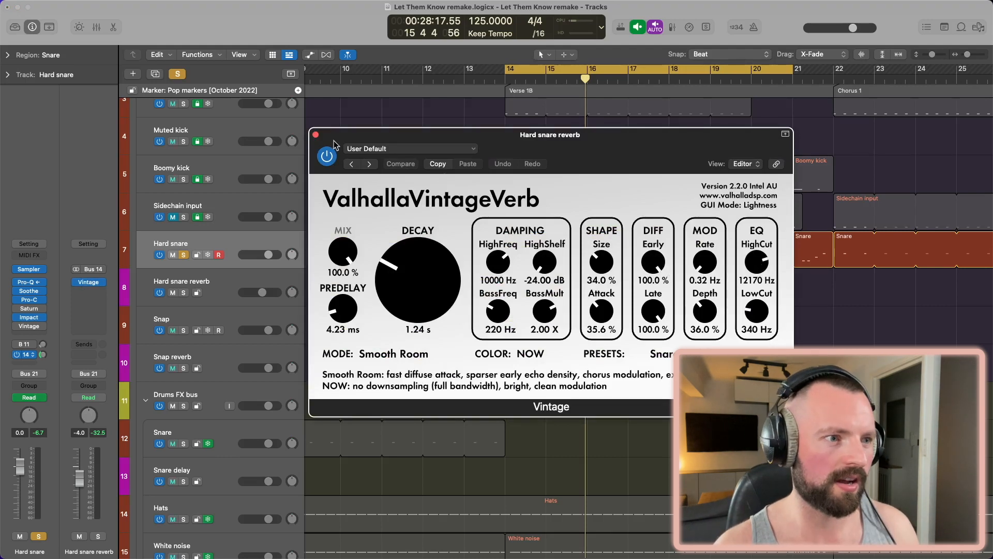
pyautogui.click(316, 135)
# Select the Hard snare region at bar 21 and check the pitches of its notes in the Piano Roll.
pyautogui.hscroll(5, 583, 243)
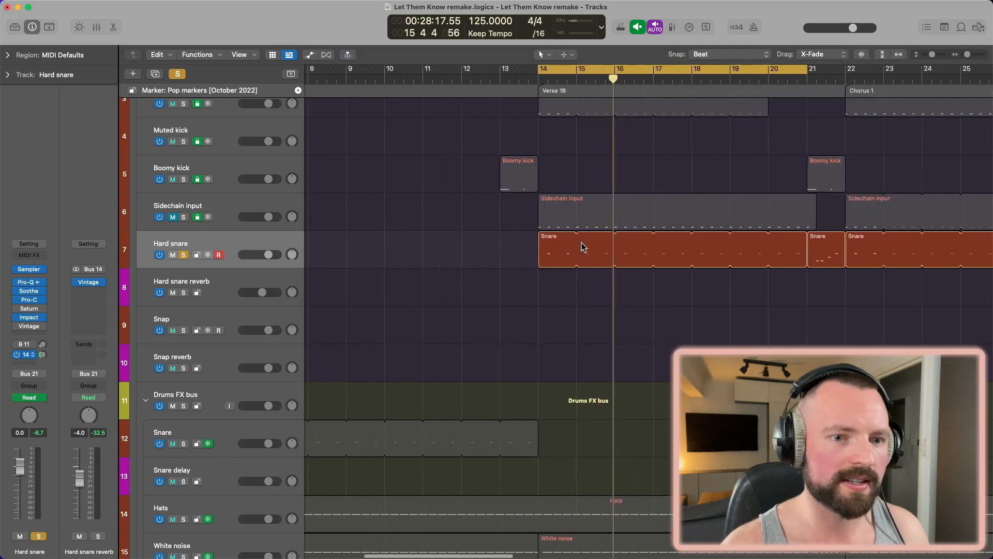
pyautogui.click(406, 249)
pyautogui.press('super+Left')
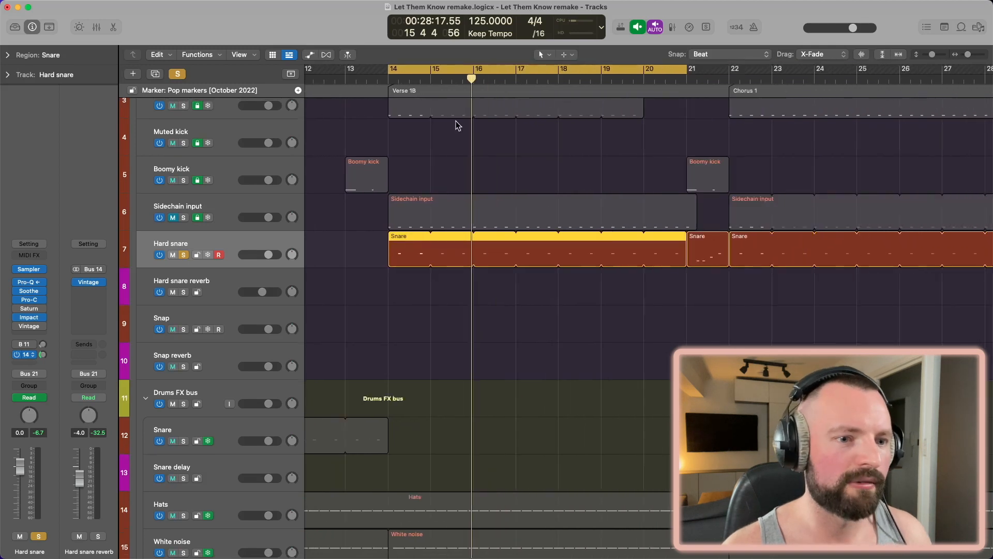
pyautogui.click(707, 244)
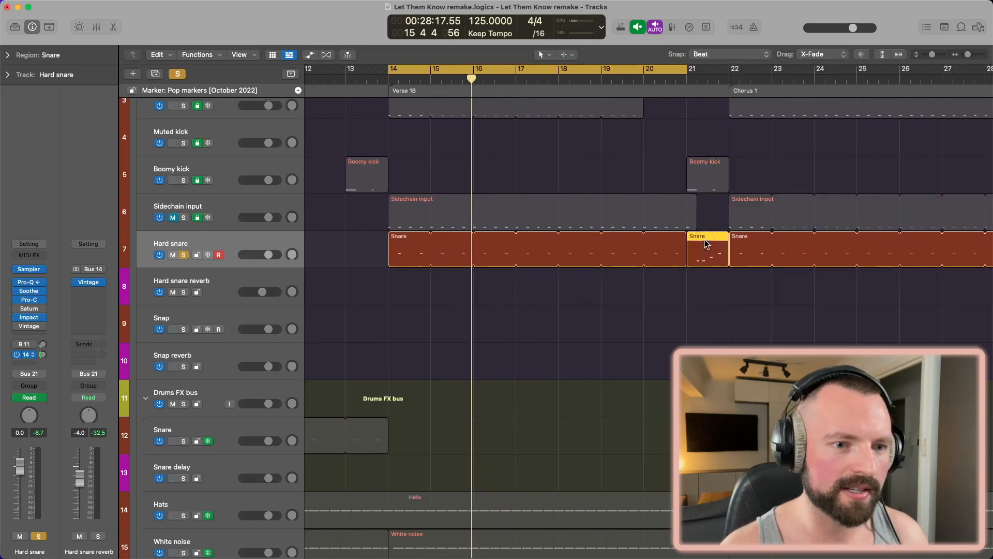
pyautogui.press('super+4')
pyautogui.hscroll(-4, 479, 343)
pyautogui.scroll(4, 479, 343)
pyautogui.hscroll(3, 478, 344)
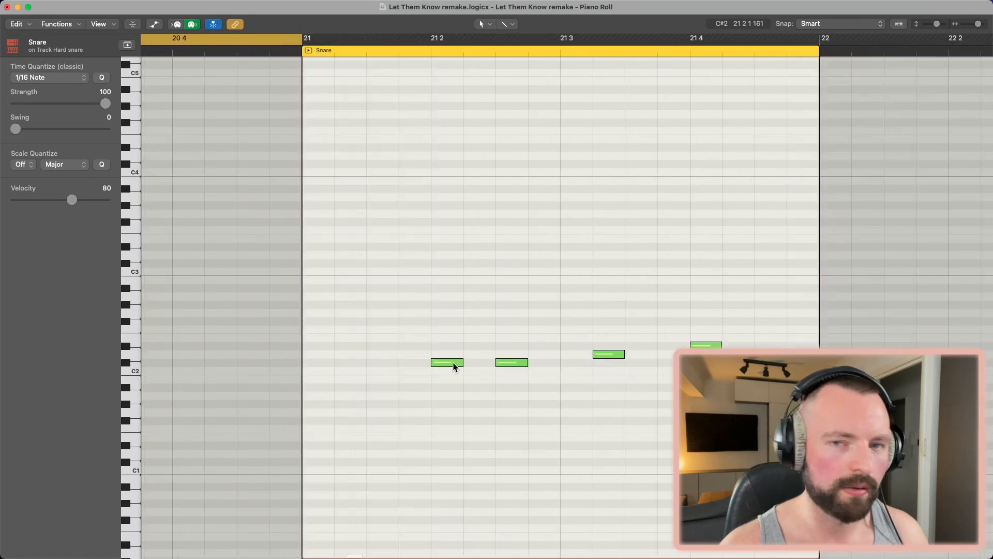
pyautogui.moveTo(454, 367)
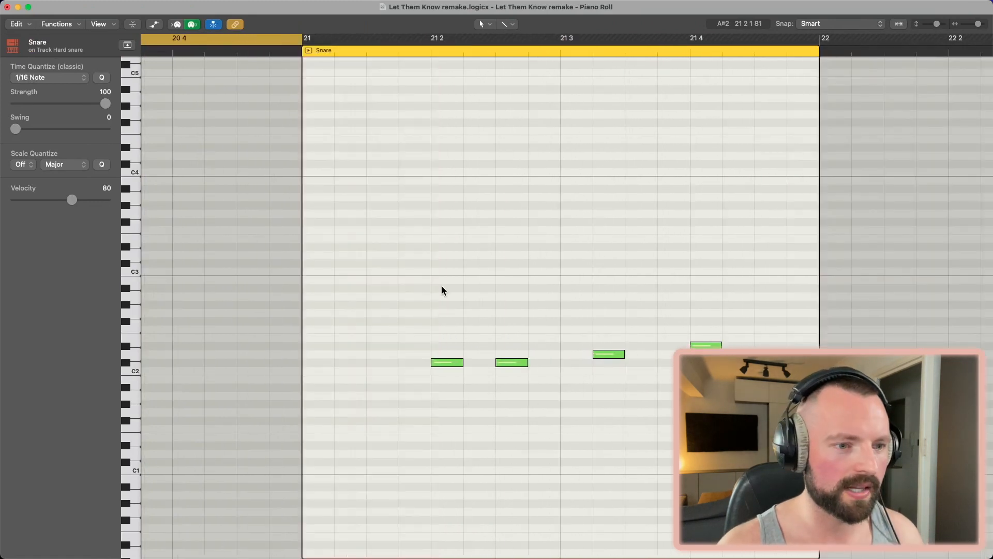
pyautogui.moveTo(615, 361)
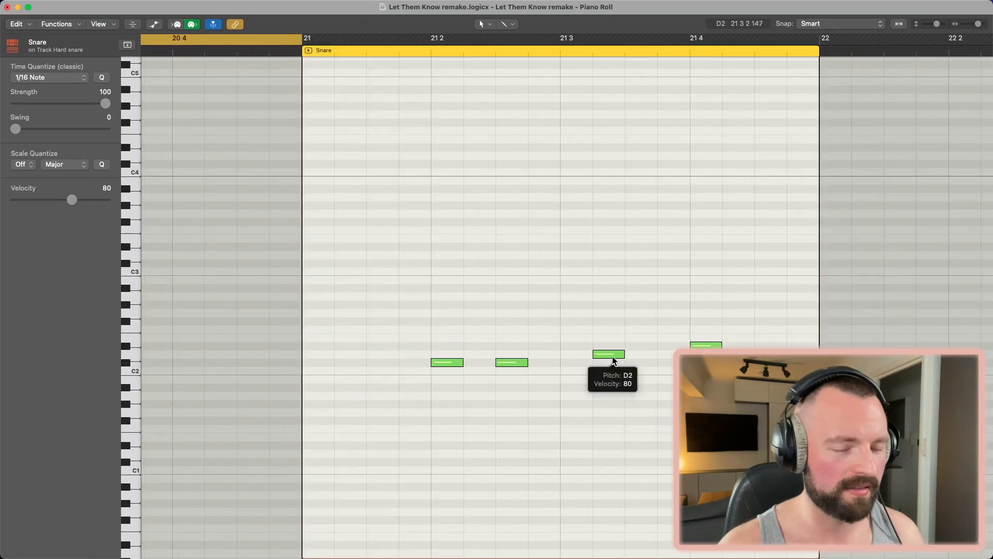
pyautogui.hotkey('ctrl', 'Left')
# Examine the Hard snare regions from Chorus 1 through Verse 2 and select the region at bar 37.
pyautogui.hscroll(-3, 541, 319)
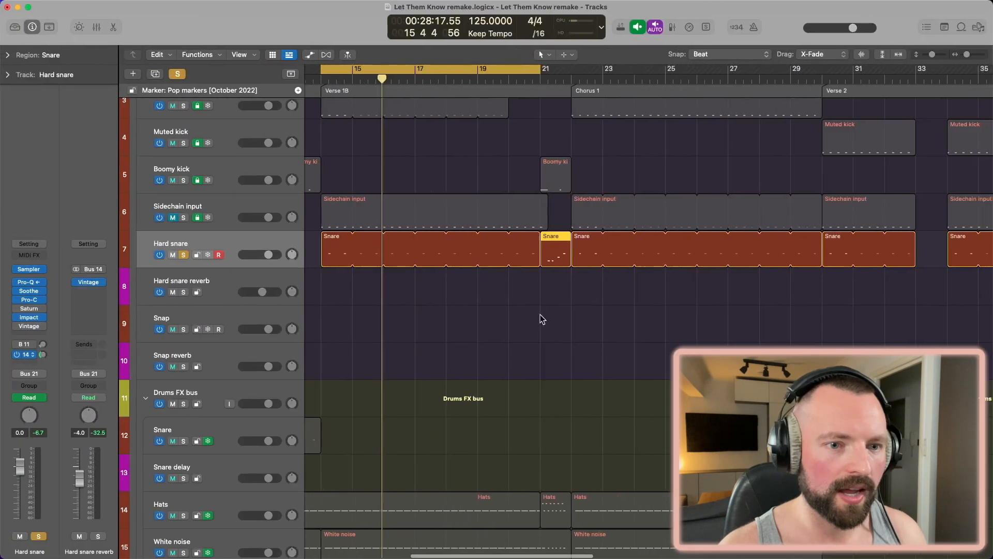
pyautogui.hscroll(4, 541, 316)
pyautogui.hscroll(5, 541, 316)
pyautogui.hscroll(3, 437, 249)
pyautogui.hscroll(1, 435, 250)
pyautogui.hscroll(5, 435, 251)
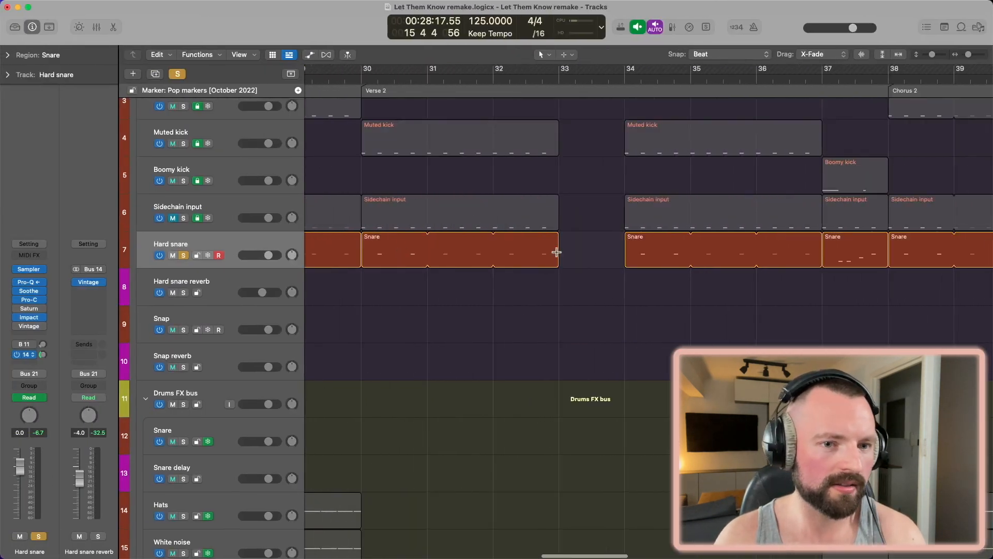
pyautogui.hscroll(2, 557, 251)
pyautogui.hscroll(1, 621, 261)
pyautogui.click(646, 251)
pyautogui.hscroll(4, 648, 248)
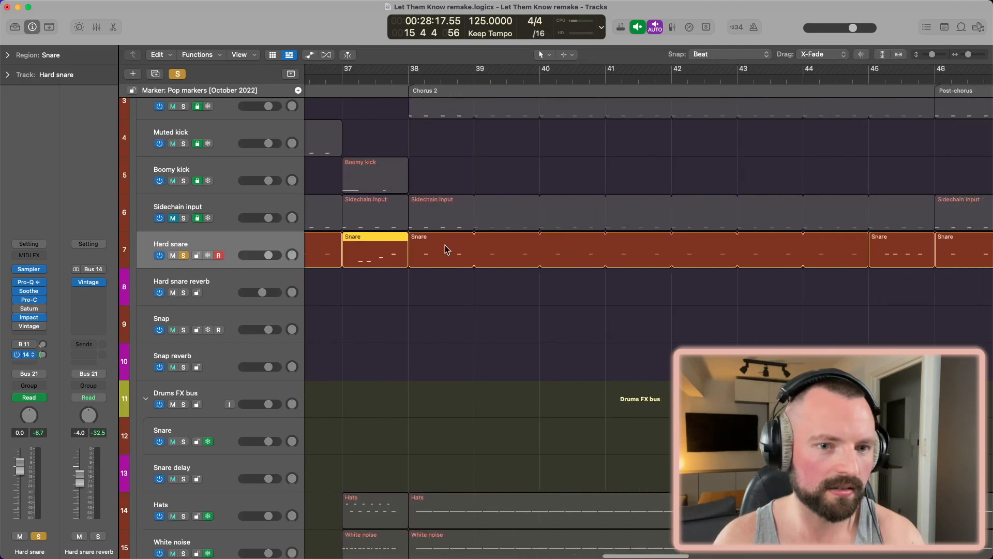
# Examine the Hard snare regions from Chorus 2 to Chorus 3, select the Post-chorus region and place the playhead at bar 64.
pyautogui.click(446, 250)
pyautogui.hscroll(2, 445, 249)
pyautogui.hscroll(3, 734, 261)
pyautogui.click(684, 246)
pyautogui.hscroll(2, 630, 258)
pyautogui.click(624, 262)
pyautogui.hscroll(5, 624, 261)
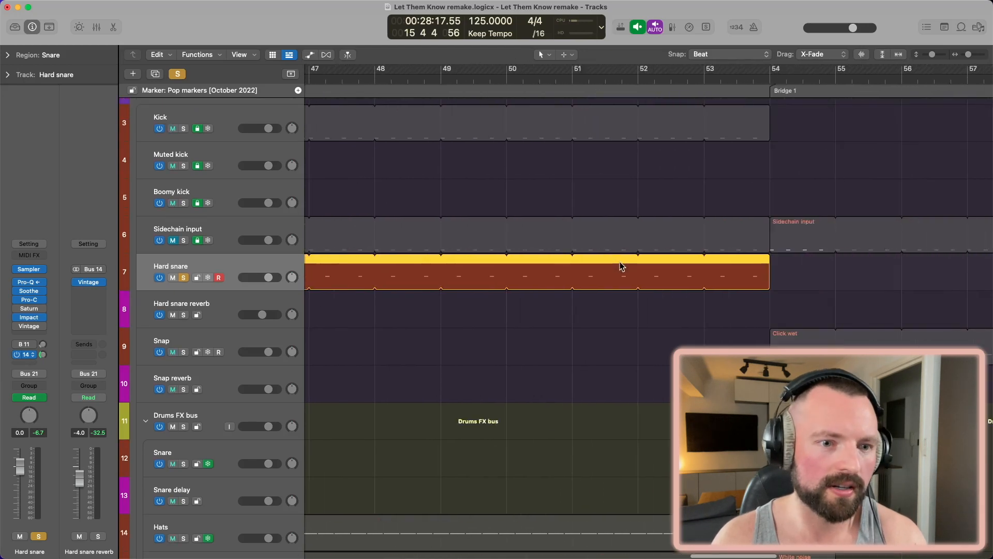
pyautogui.hscroll(12, 622, 267)
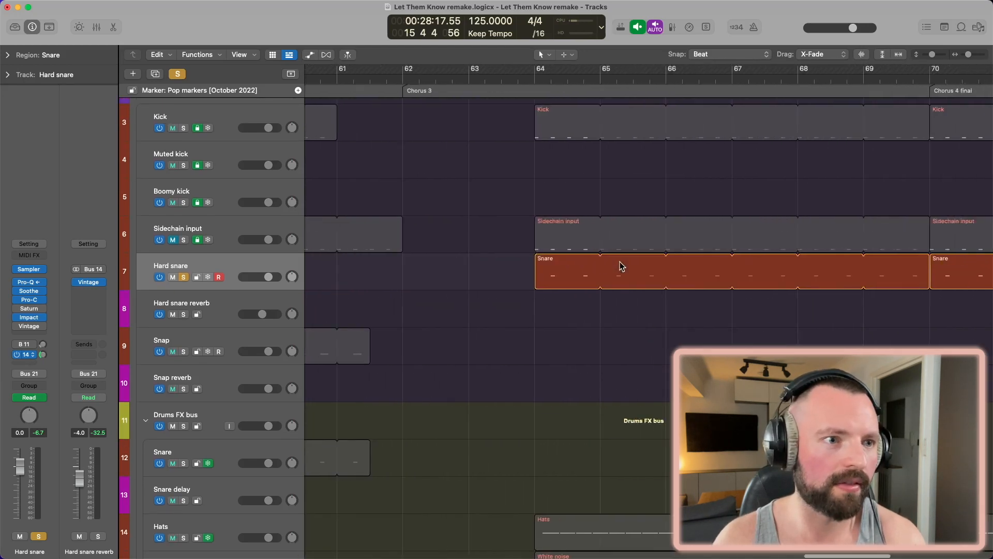
pyautogui.click(499, 79)
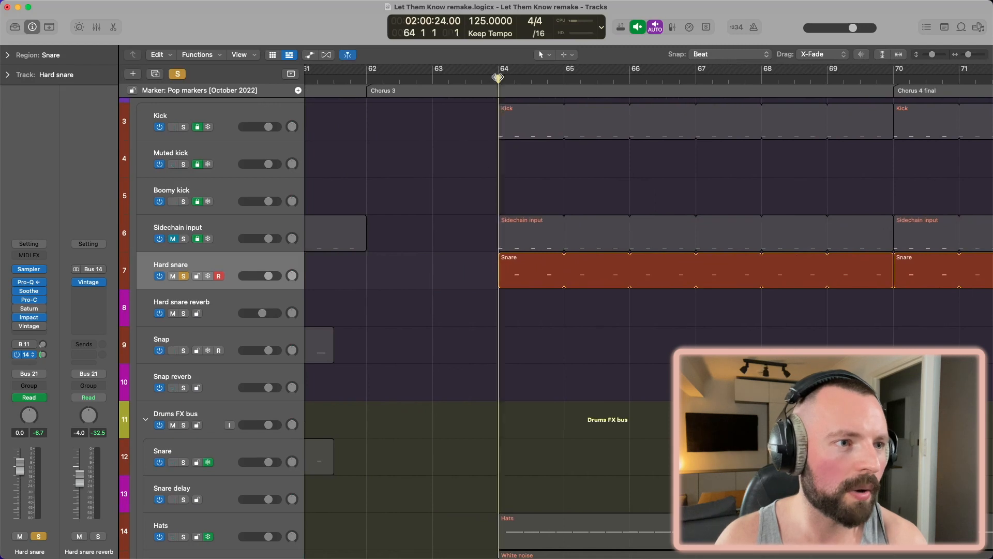
# Show track automation, expand the Hard snare's lanes and examine its reverb send mute and level automation from Verse 1B through Chorus 2.
pyautogui.hscroll(7, 527, 271)
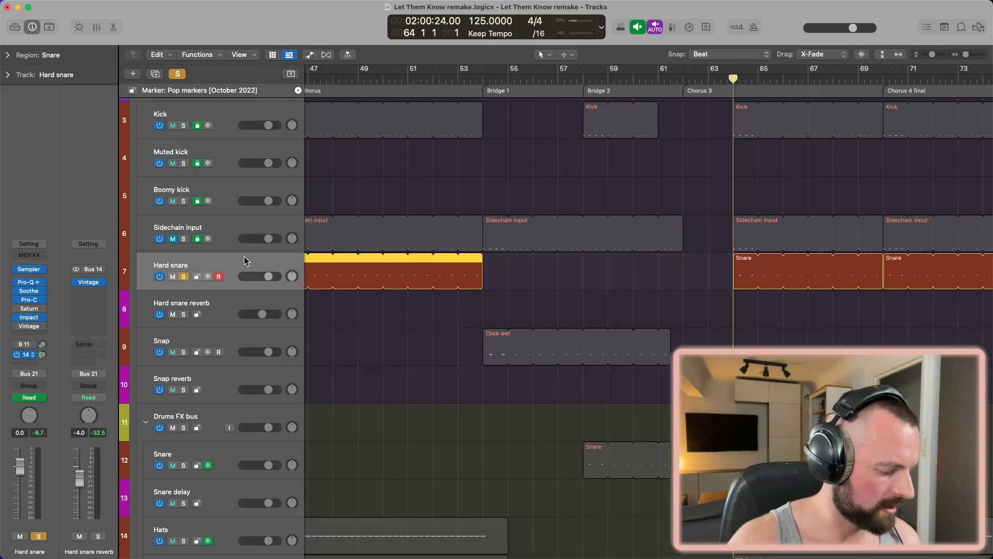
pyautogui.press('a')
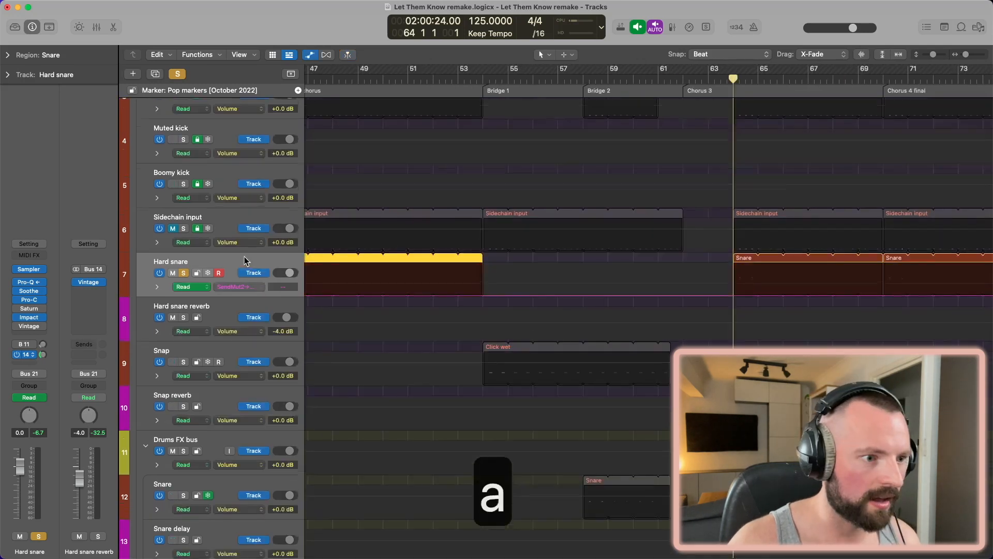
pyautogui.click(157, 289)
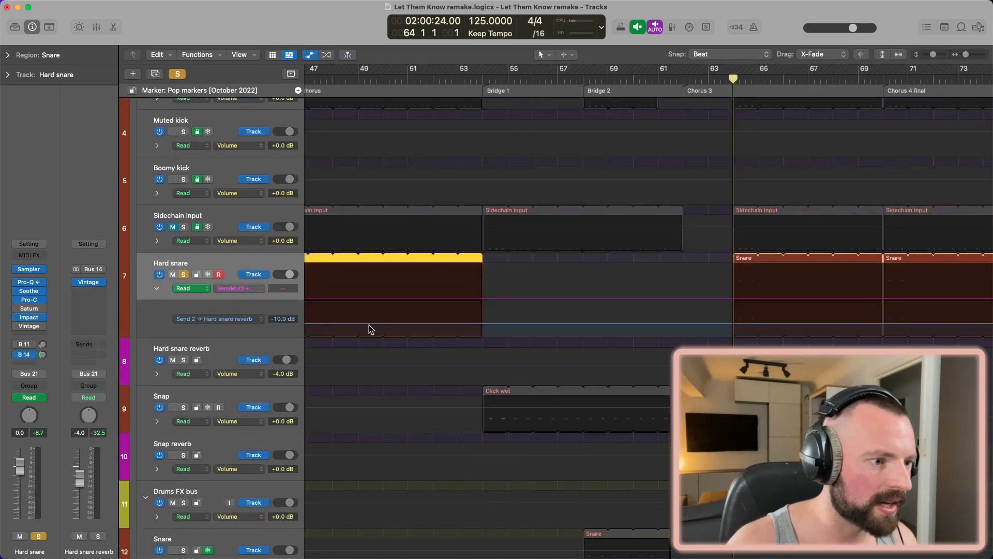
pyautogui.scroll(5, 369, 329)
pyautogui.hscroll(-8, 369, 329)
pyautogui.hscroll(8, 368, 329)
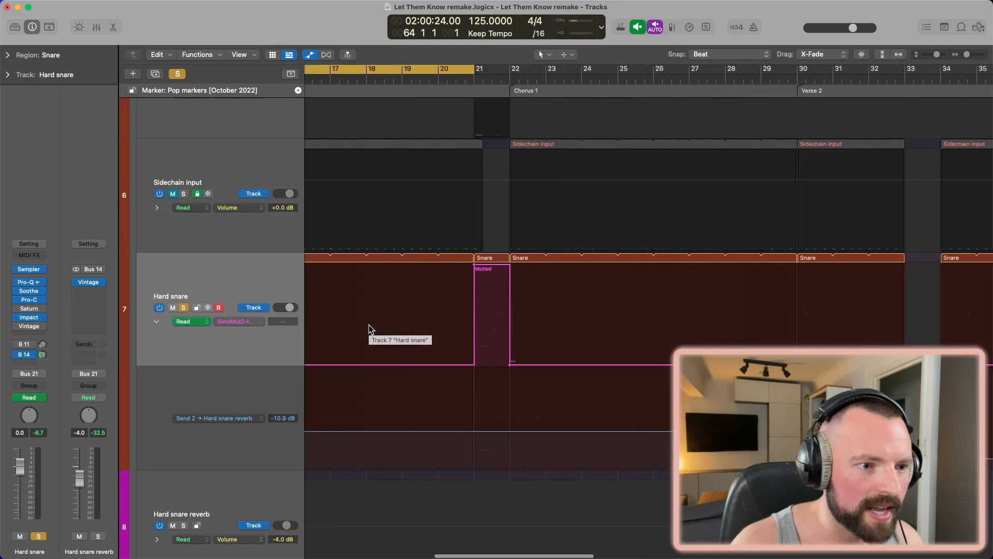
pyautogui.hscroll(2, 369, 329)
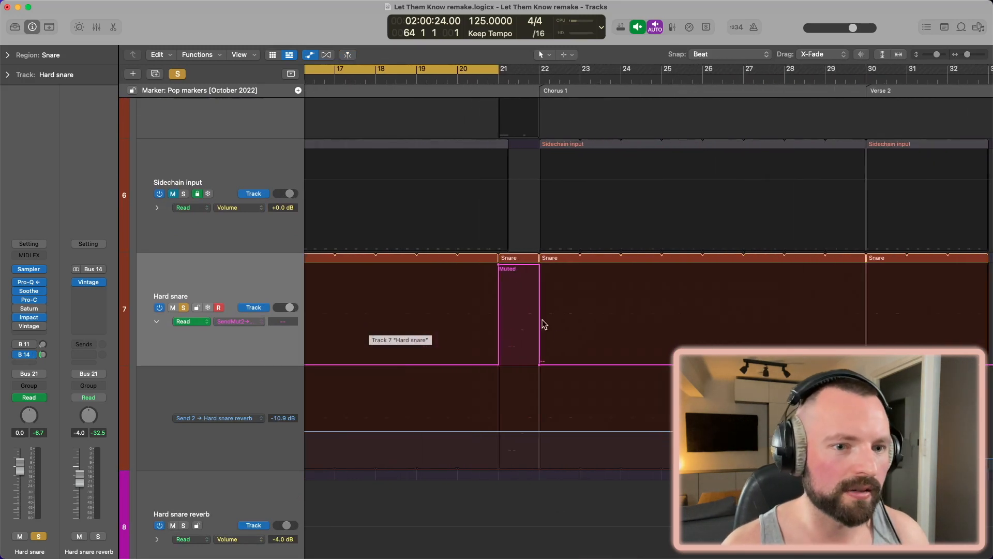
pyautogui.hscroll(10, 558, 337)
pyautogui.hscroll(-6, 343, 355)
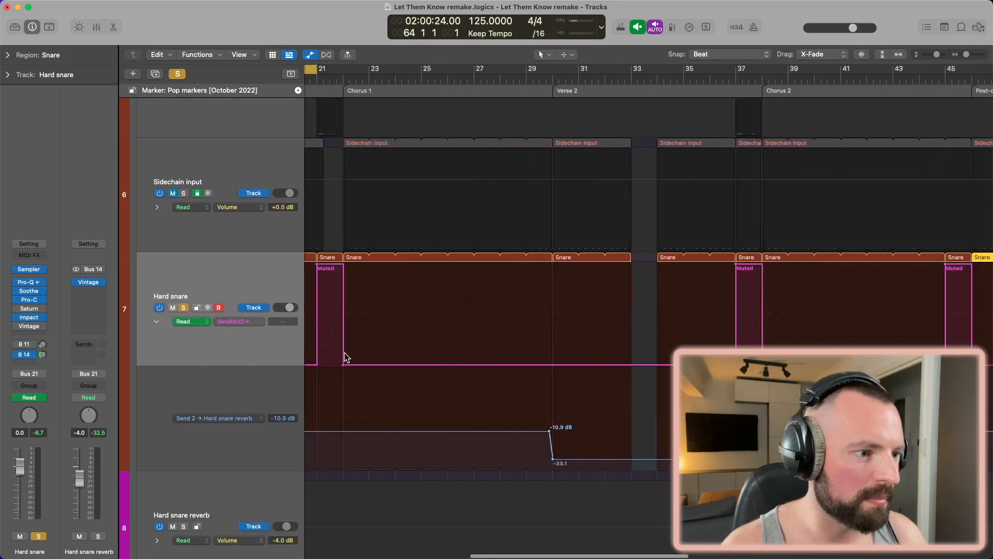
# Examine the Hard snare's reverb send level automation at the start of Verse 2, then hide automation and turn off solo and cycle.
pyautogui.hscroll(-2, 475, 362)
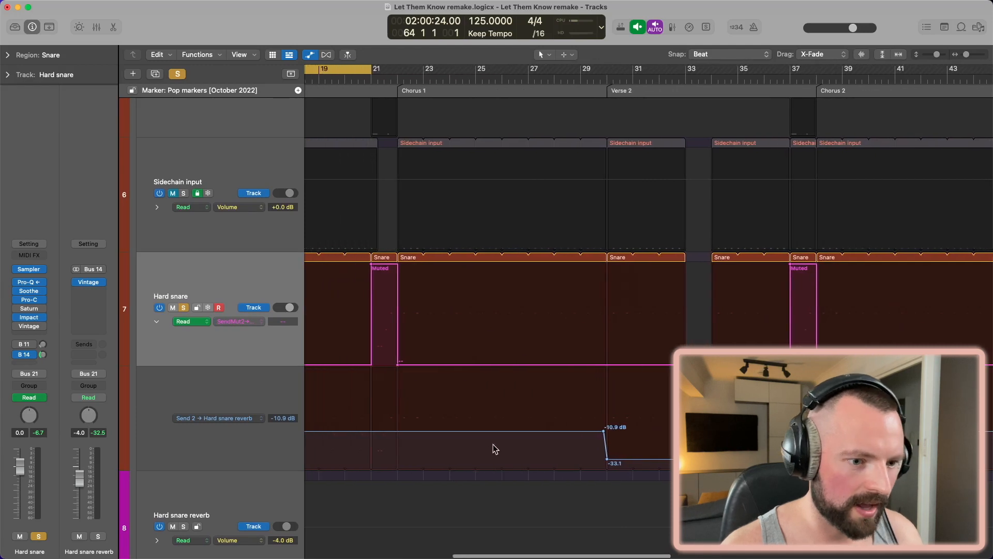
pyautogui.scroll(5, 594, 378)
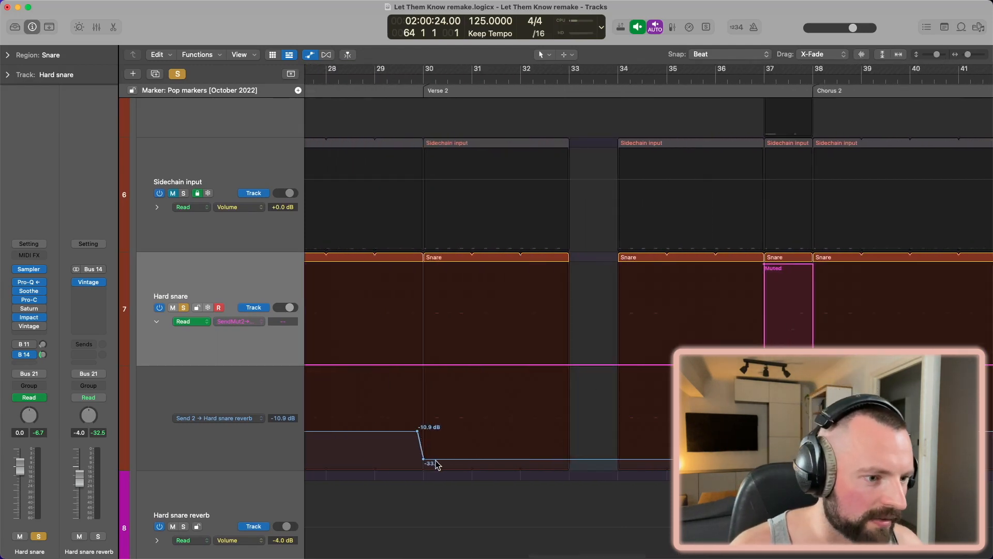
pyautogui.press('c')
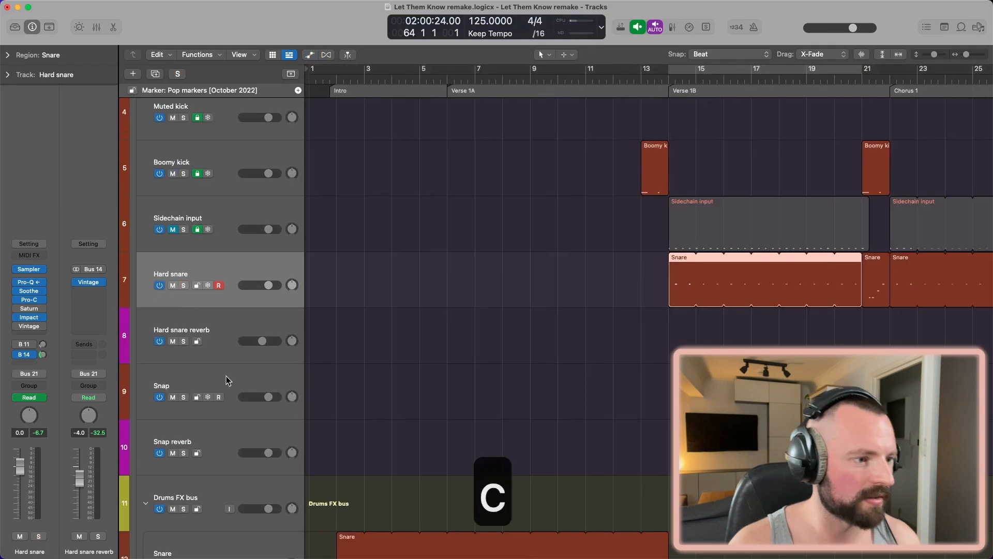
# Select the Snap track, place the playhead at bar 54 where Bridge 1 starts, and play the track soloed.
pyautogui.click(234, 373)
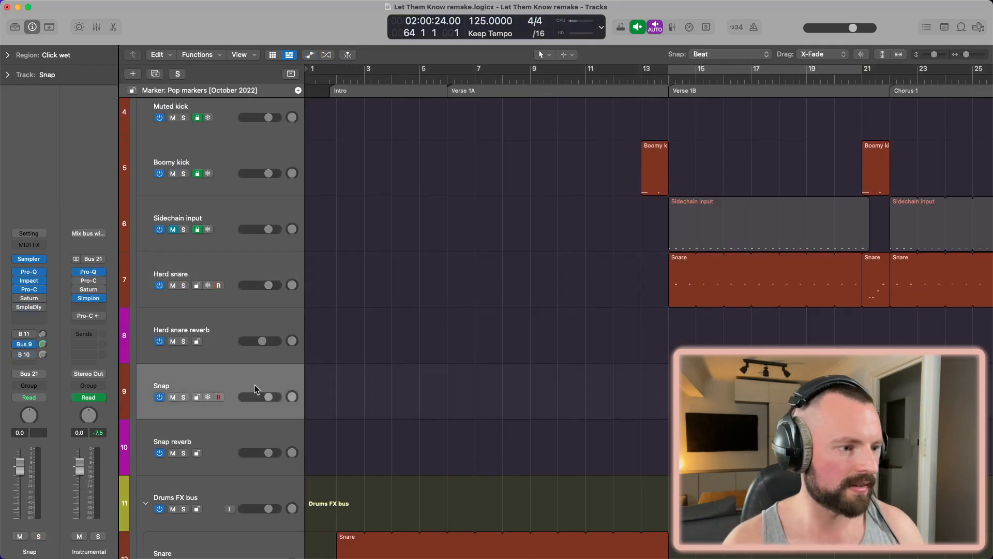
pyautogui.scroll(3, 442, 352)
pyautogui.scroll(2, 442, 352)
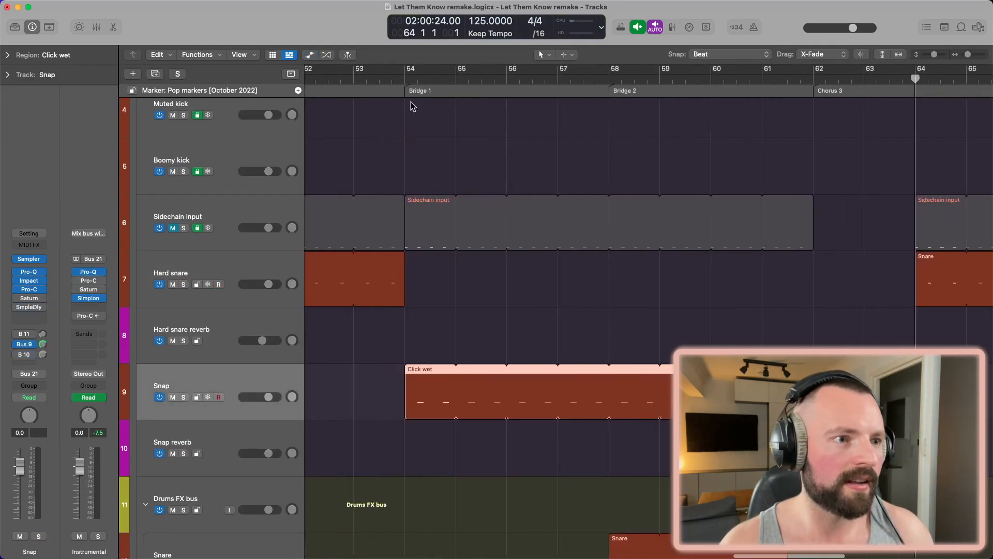
pyautogui.click(406, 81)
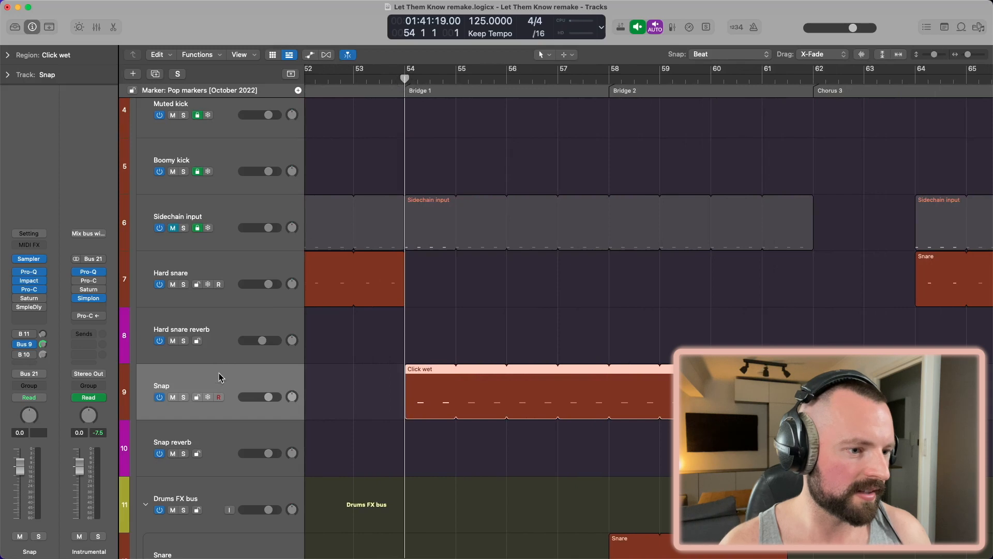
pyautogui.press('s')
pyautogui.press('space')
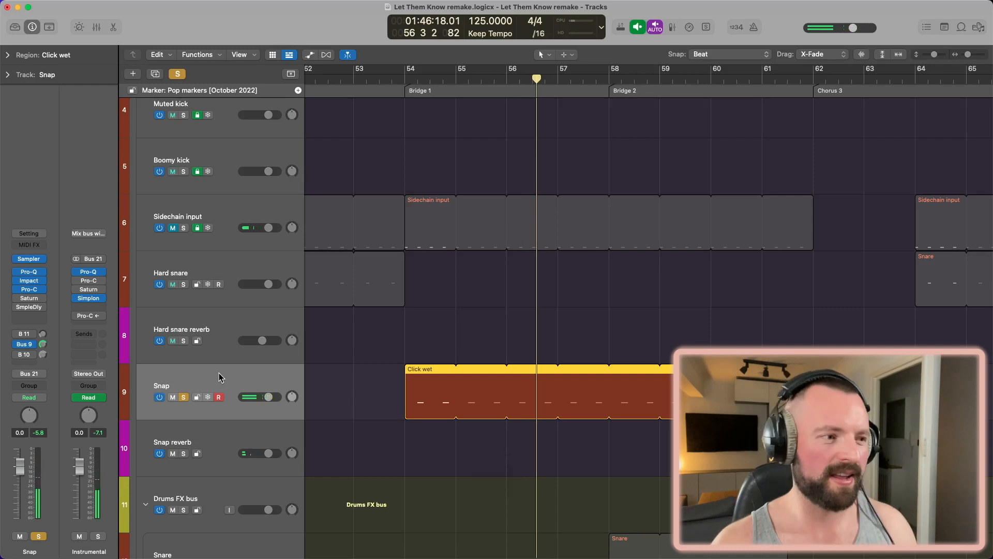
# Show the Snap's Bus 9 reverb channel and find Claps & Snaps Performance among the Sampler's factory Performance Instruments.
pyautogui.click(26, 346)
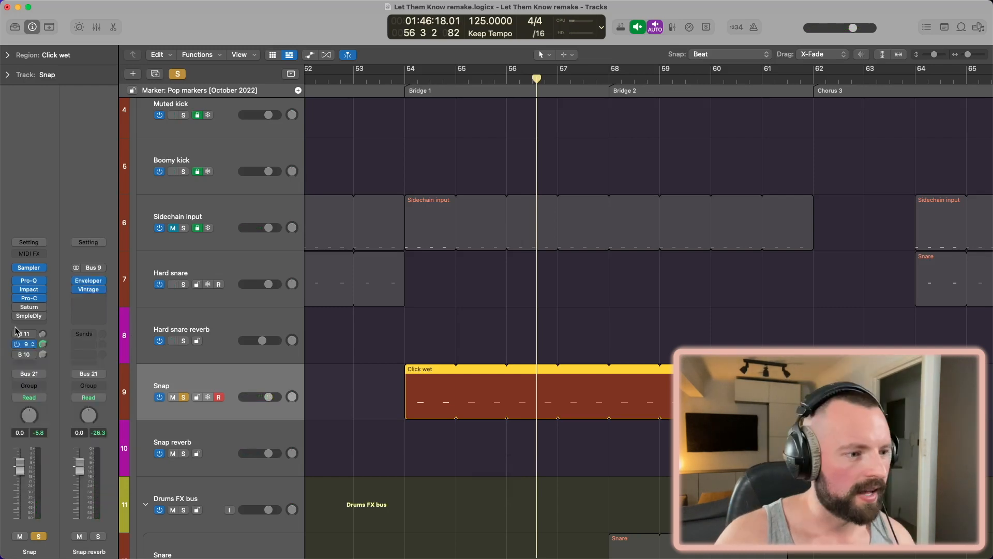
pyautogui.click(29, 267)
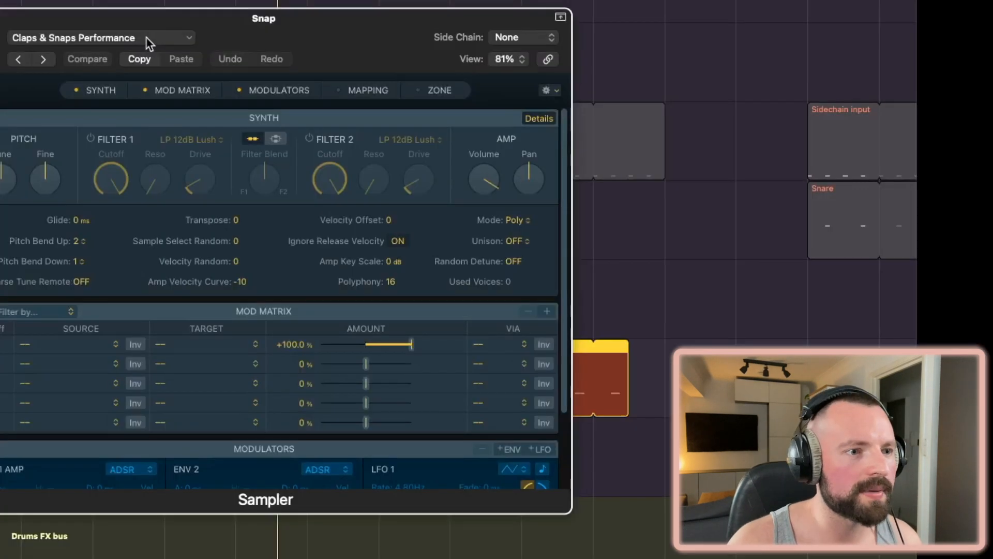
pyautogui.click(443, 150)
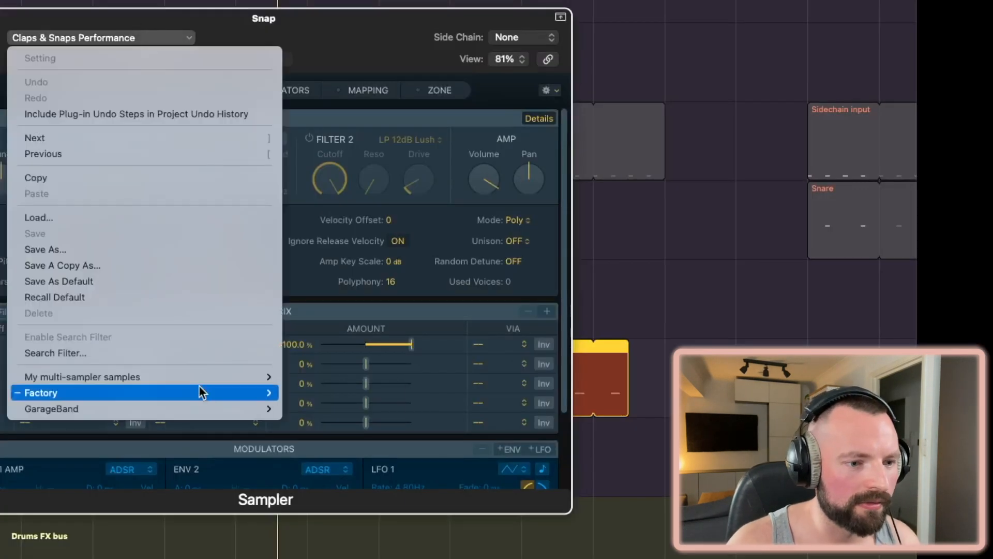
pyautogui.moveTo(225, 393)
pyautogui.moveTo(351, 424)
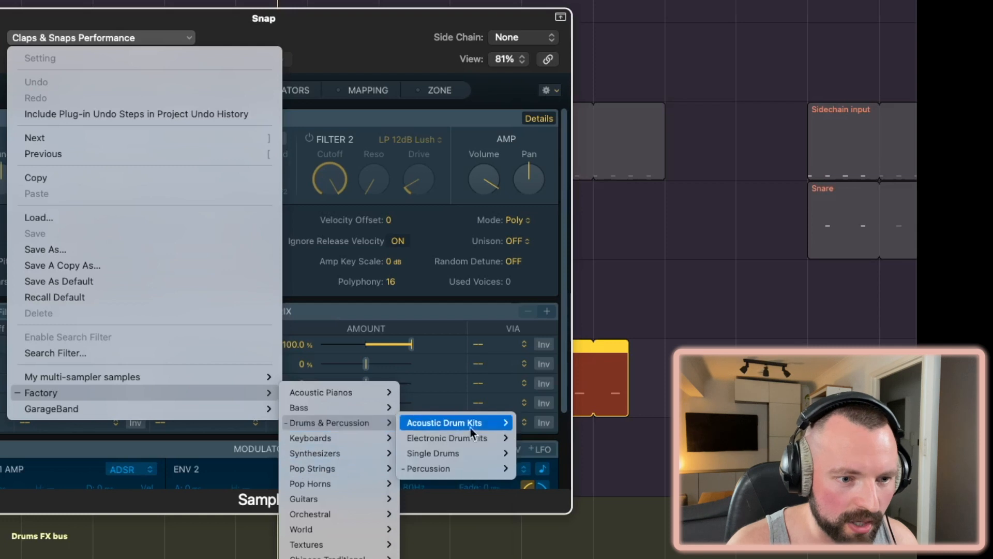
pyautogui.moveTo(471, 471)
pyautogui.moveTo(420, 498)
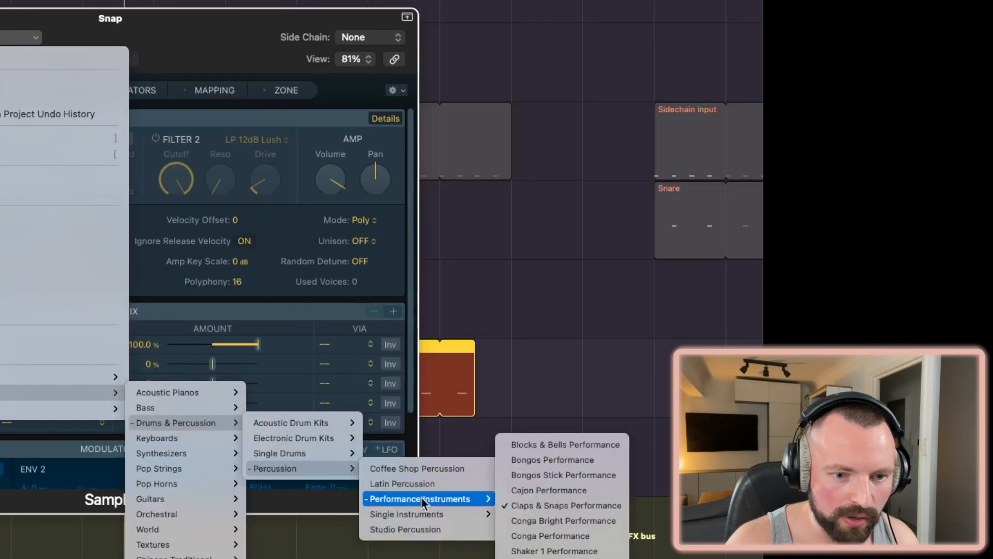
pyautogui.click(549, 506)
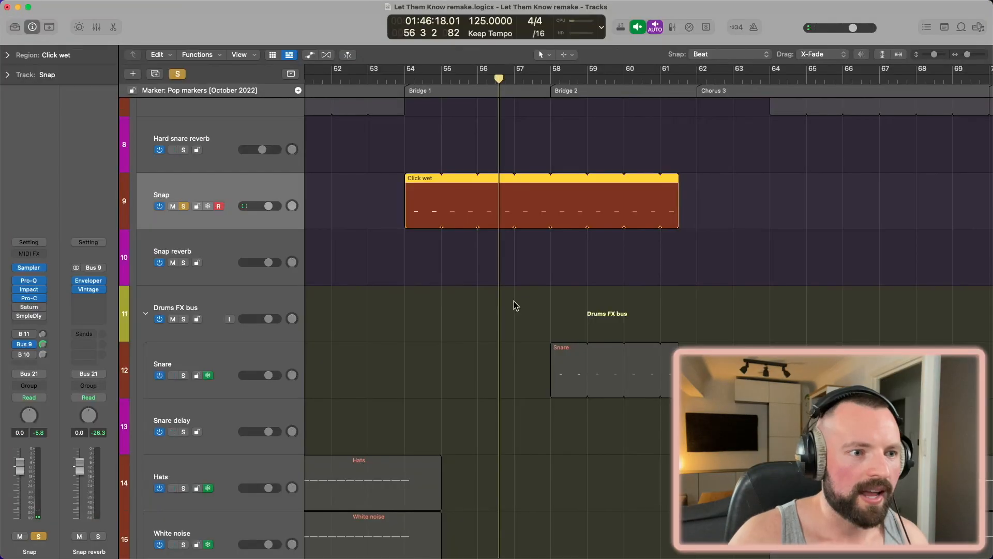
# Check where the Snap region sits in the song and inspect the filter bands in the Snap's Pro-Q.
pyautogui.keyDown('ctrl'); pyautogui.keyDown('alt'); pyautogui.click(515, 303); pyautogui.keyUp('alt'); pyautogui.keyUp('ctrl')
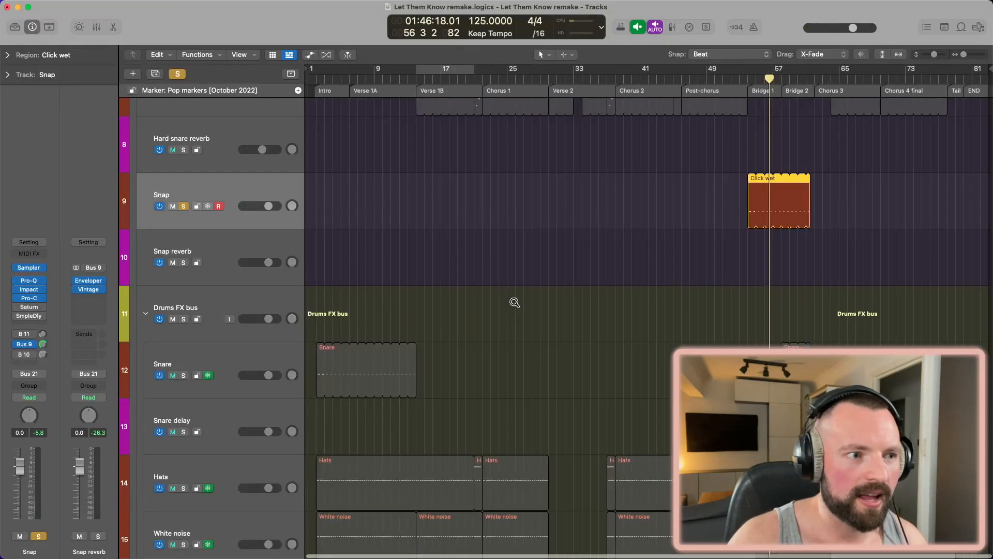
pyautogui.keyDown('ctrl'); pyautogui.keyDown('alt'); pyautogui.click(515, 303); pyautogui.keyUp('alt'); pyautogui.keyUp('ctrl')
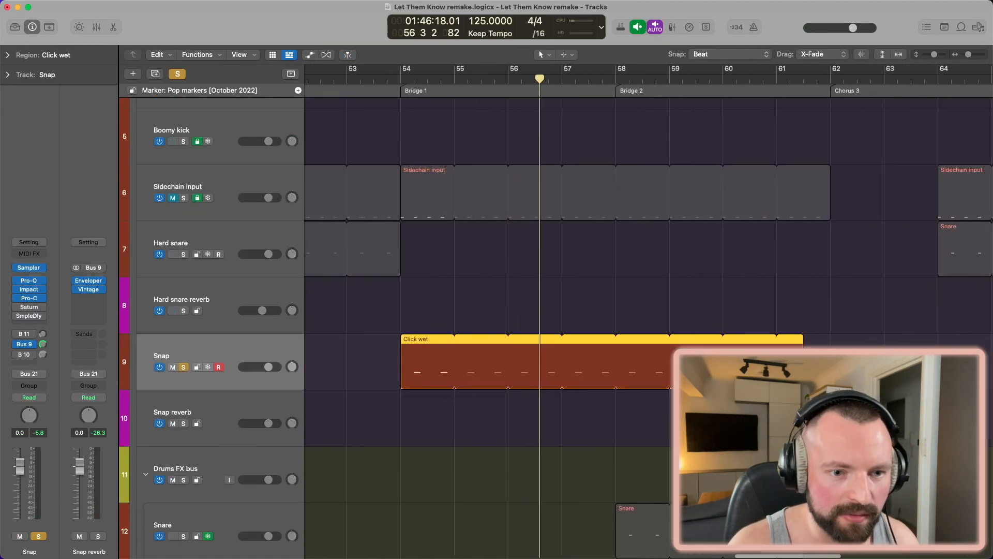
pyautogui.click(29, 268)
pyautogui.moveTo(695, 250)
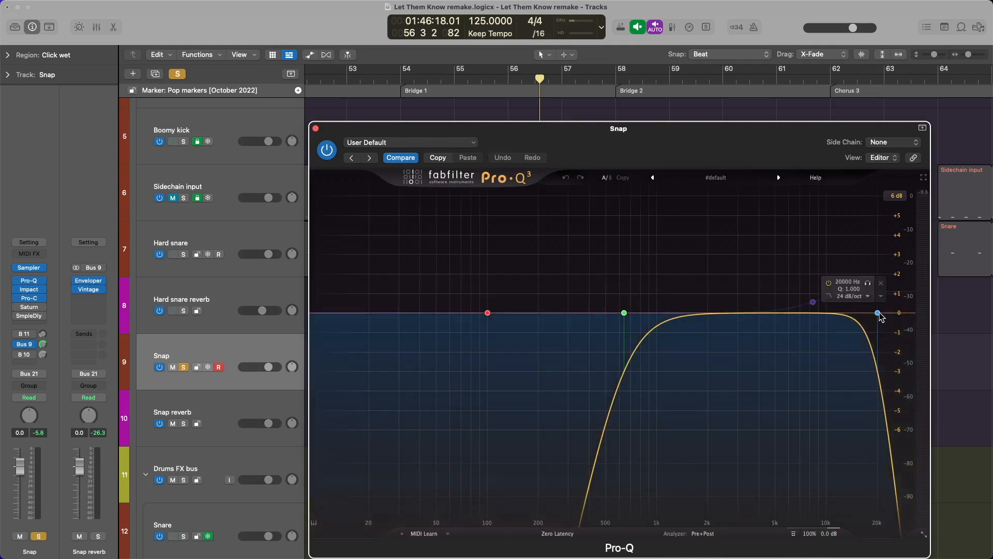
pyautogui.click(316, 128)
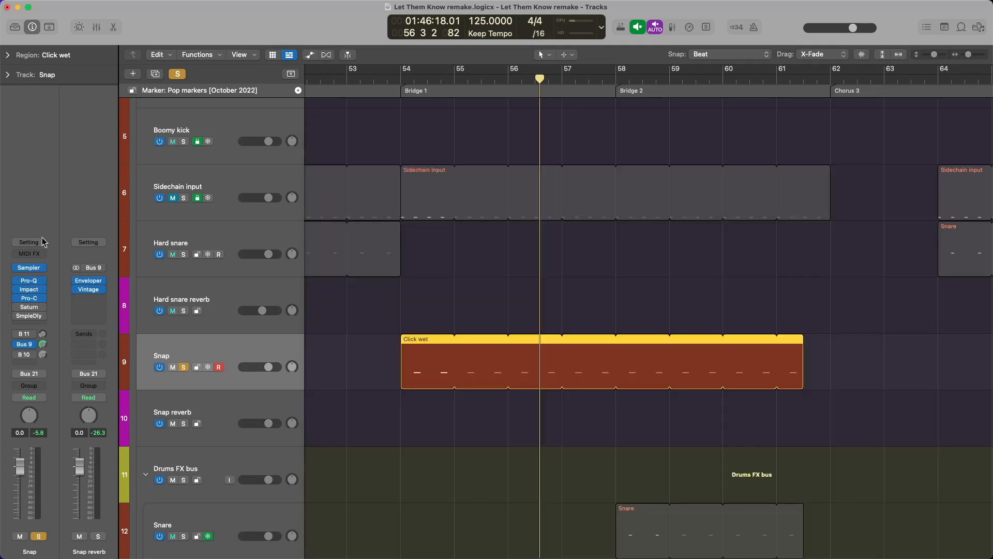
# Inspect the Snap's Impact and Pro-C settings and play the snap in Bridge 1.
pyautogui.click(29, 289)
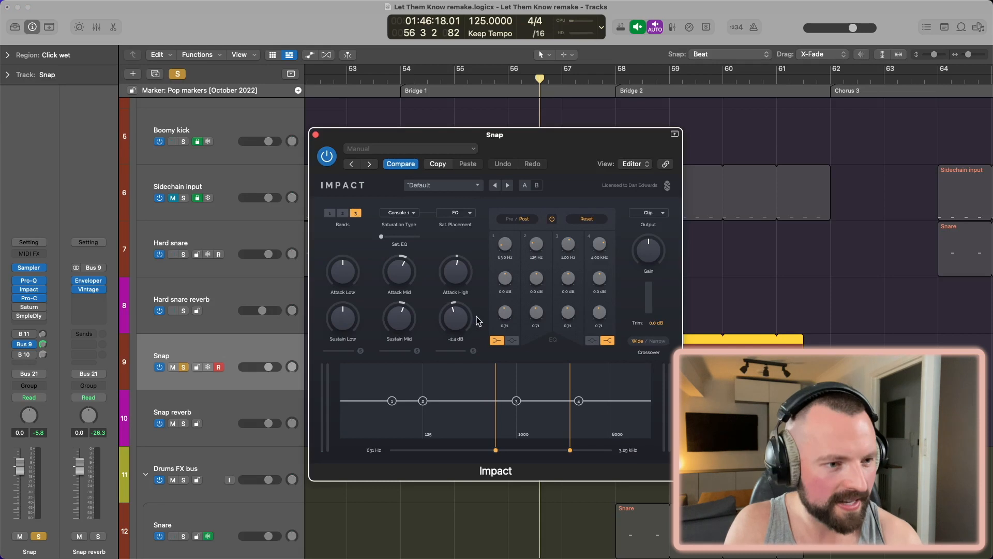
pyautogui.click(316, 135)
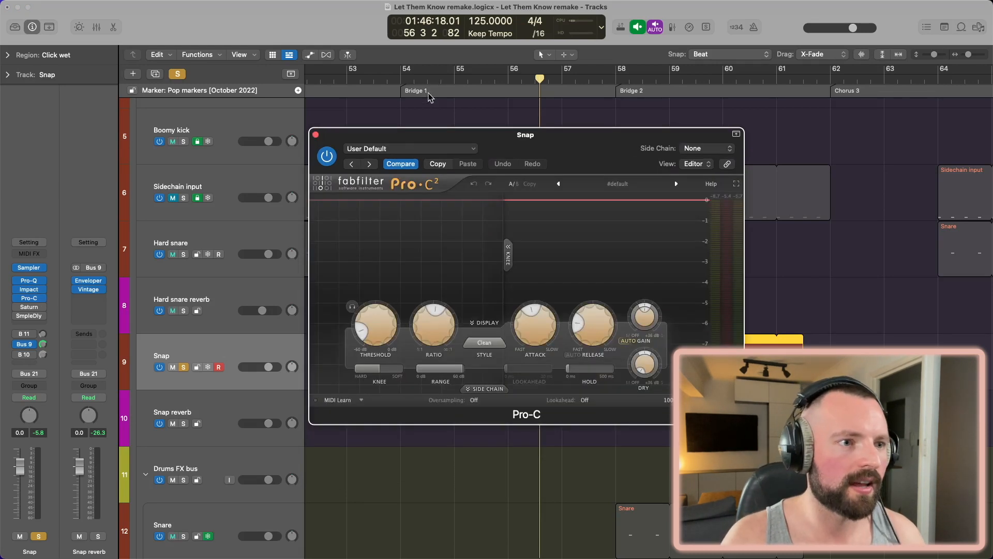
pyautogui.press('space')
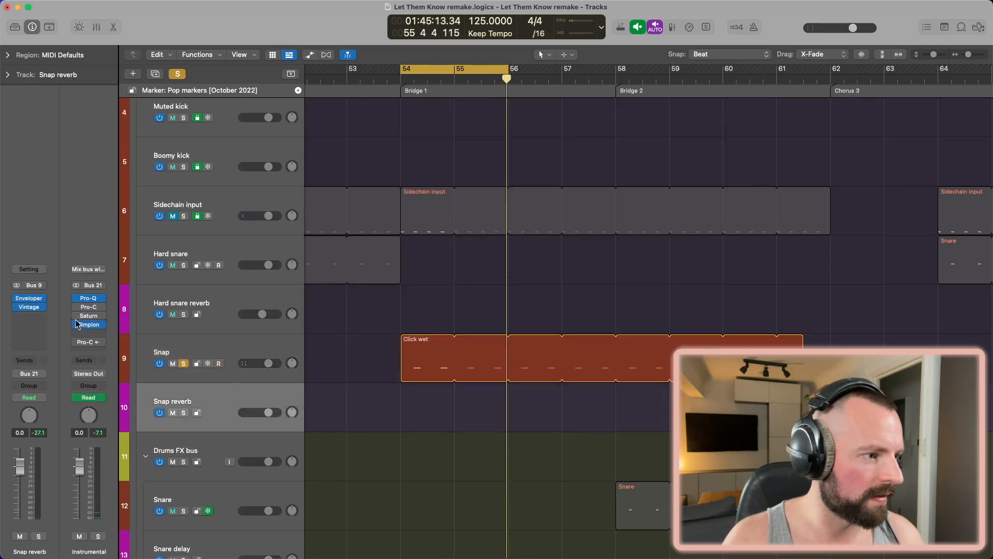
# Compare the Snap reverb with its Enveloper bypassed and active, and review its ValhallaVintageVerb settings.
pyautogui.moveTo(42, 302)
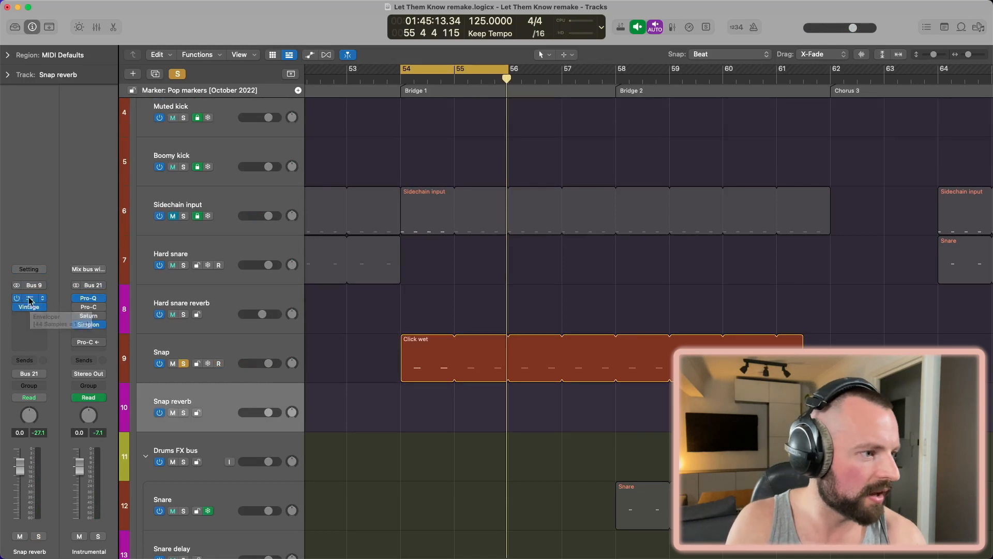
pyautogui.click(30, 300)
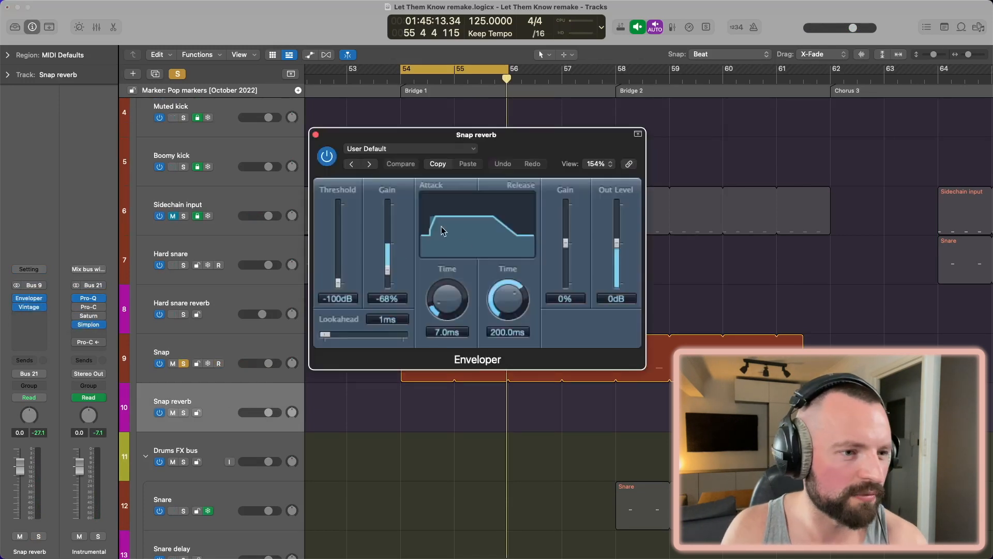
pyautogui.click(17, 303)
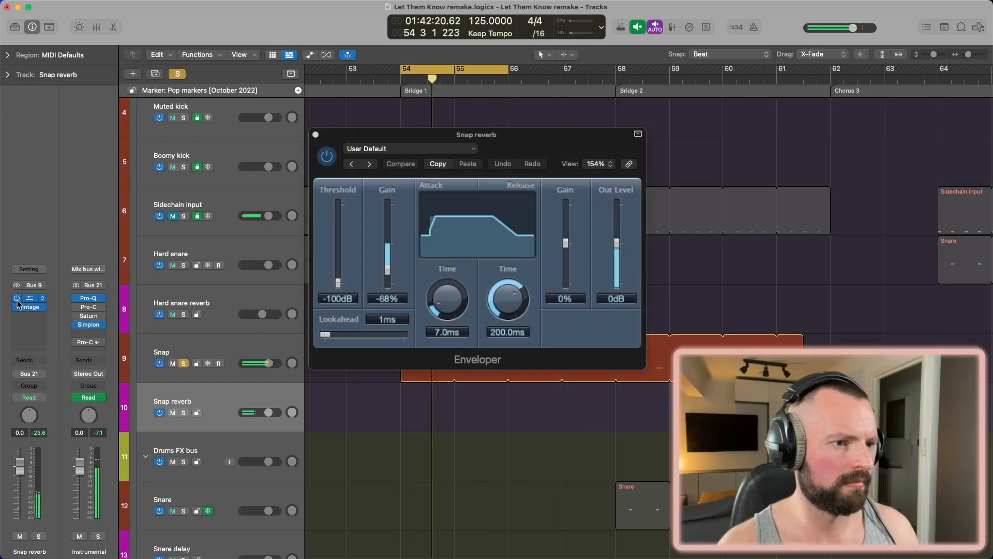
pyautogui.click(18, 305)
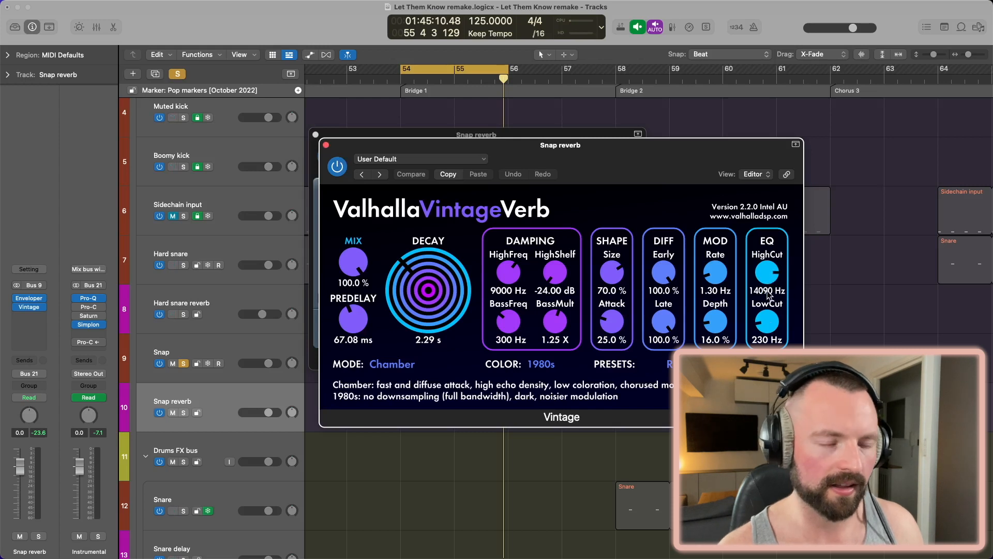
pyautogui.click(326, 146)
pyautogui.click(315, 135)
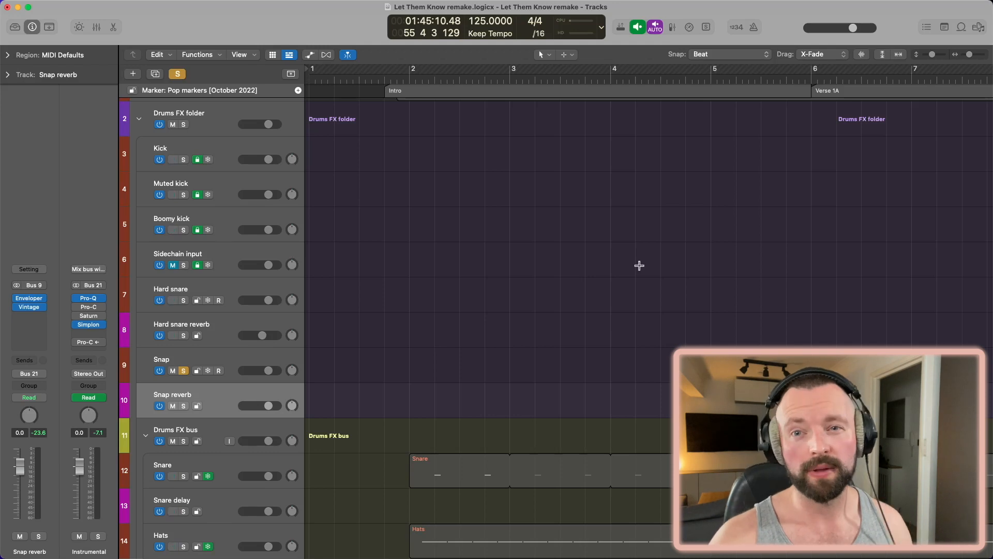
# Reduce the track heights and select the Drums FX bus to examine its channel strip and the tracks inside it.
pyautogui.press('super+Up')
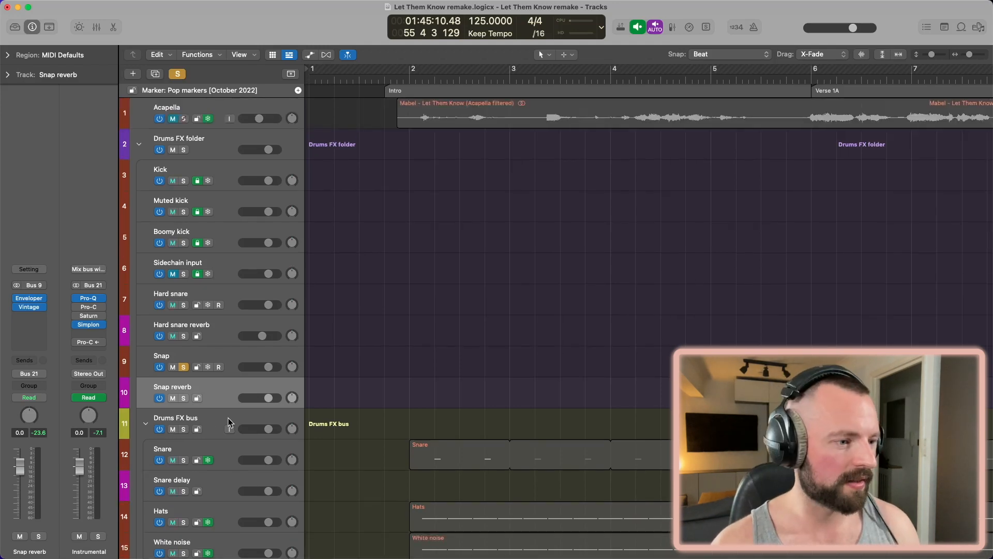
pyautogui.click(229, 419)
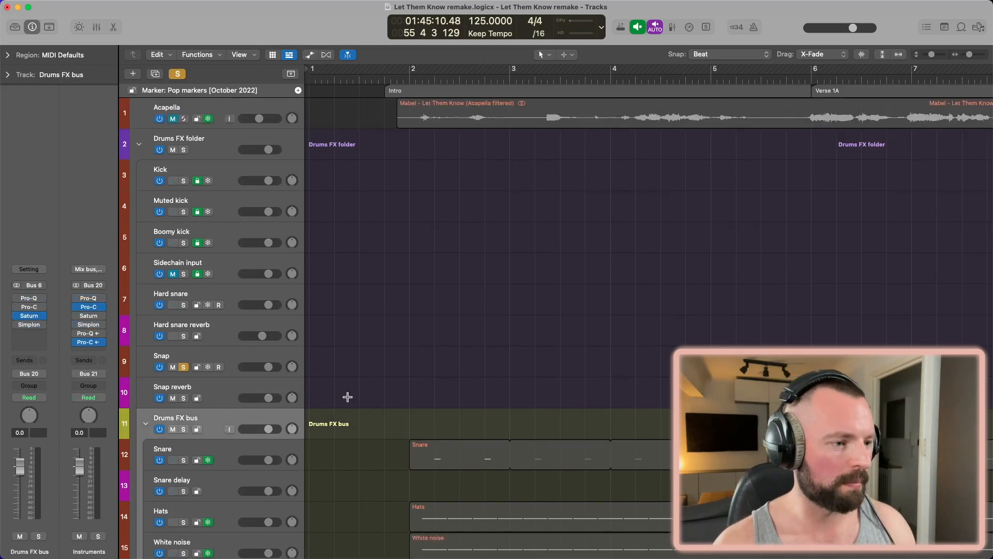
pyautogui.press('super+Up')
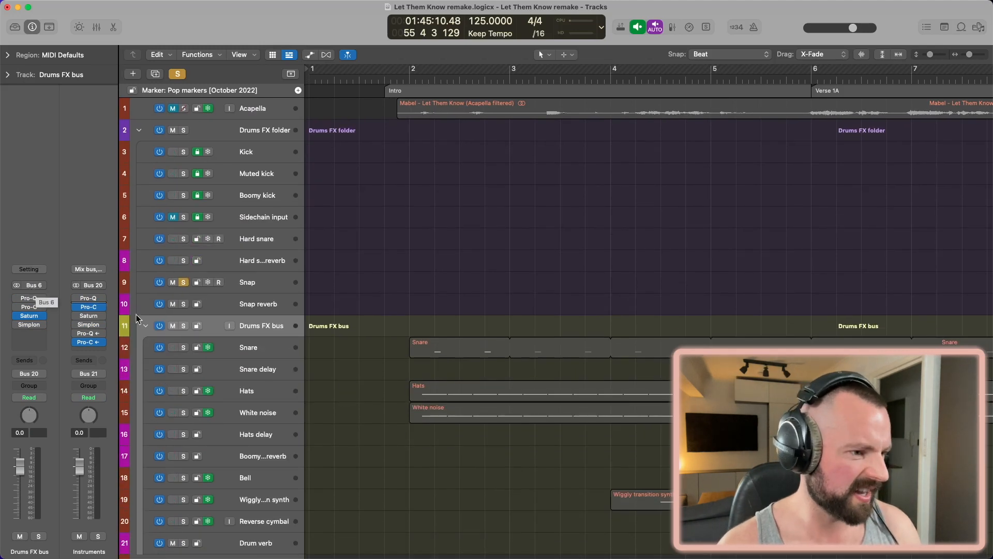
# Select the Snare track inside the Drums FX bus, enlarge the tracks again and take the Snap track off solo.
pyautogui.click(269, 348)
pyautogui.press('super+Down')
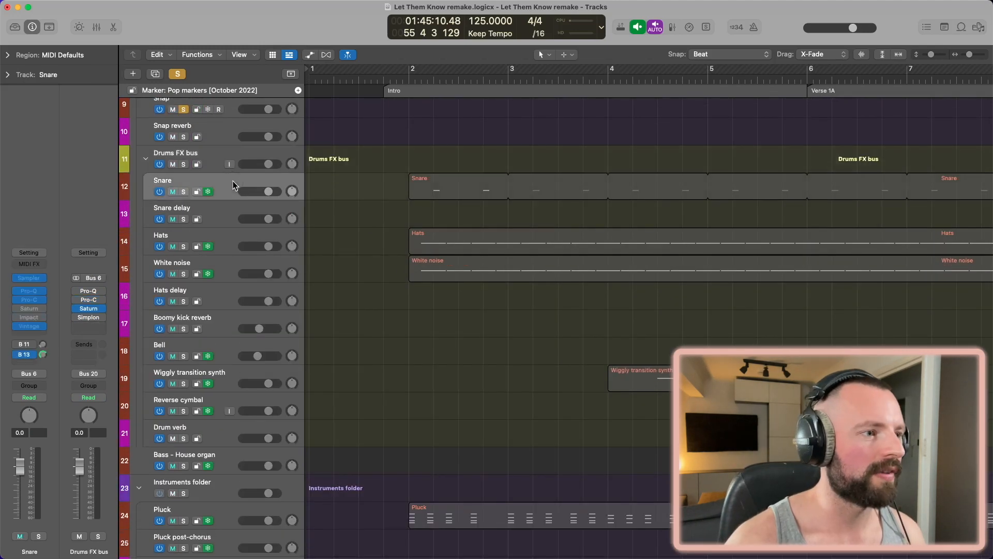
pyautogui.scroll(5, 203, 152)
pyautogui.click(184, 249)
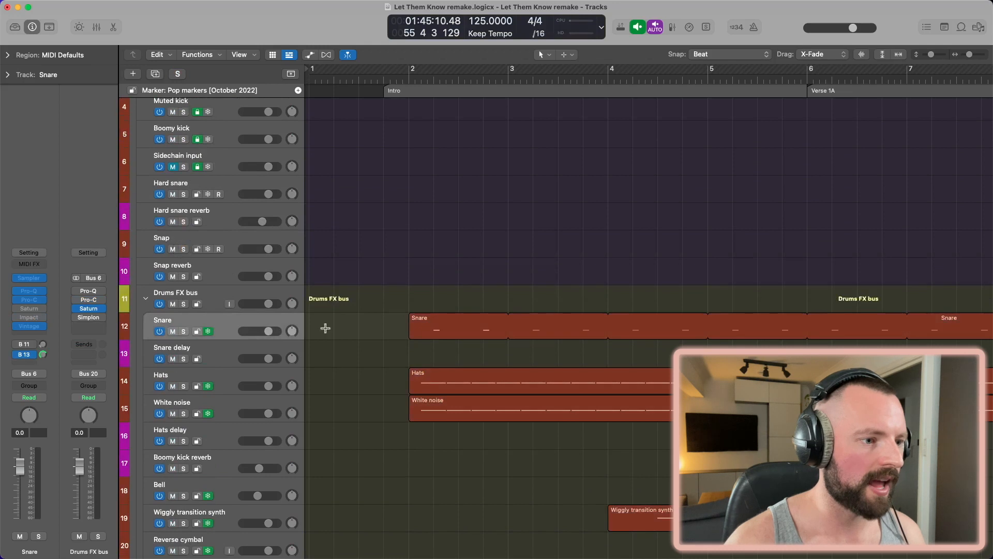
# Solo the Snare region from bar 2 to bar 14, cycle and play it, and check the track through Verse 2.
pyautogui.press('super+Left')
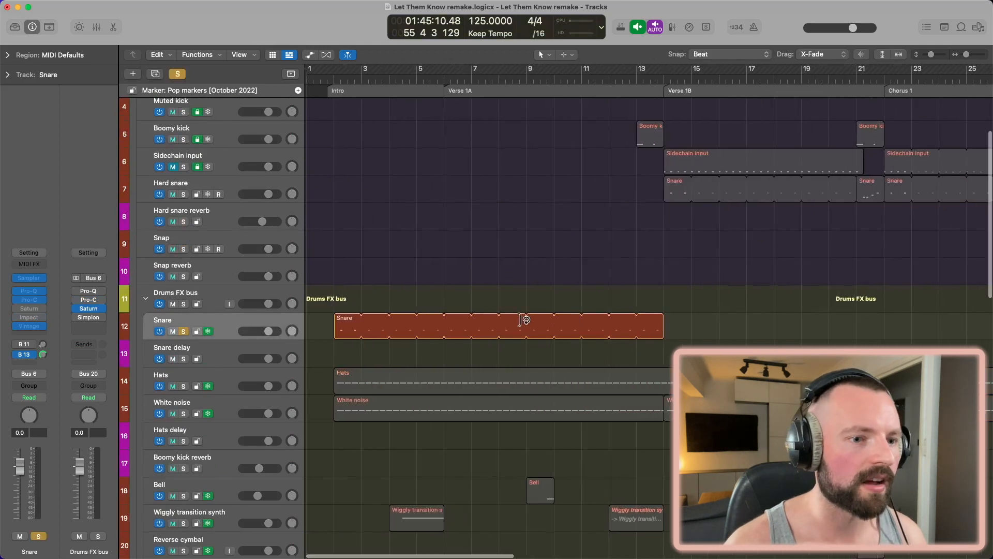
pyautogui.press('super+Left')
pyautogui.press('super+Right')
pyautogui.hscroll(-15, 592, 332)
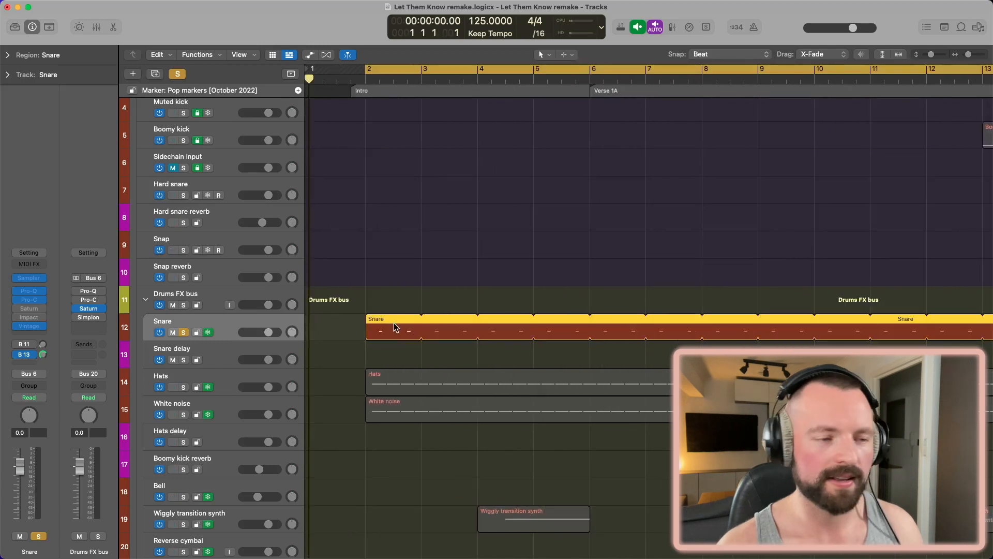
pyautogui.press('space')
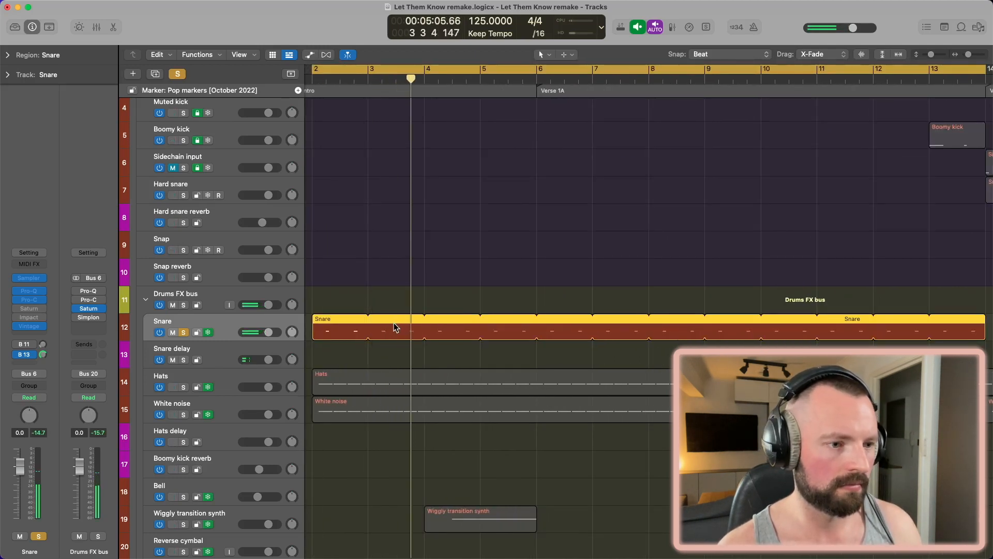
pyautogui.press('space')
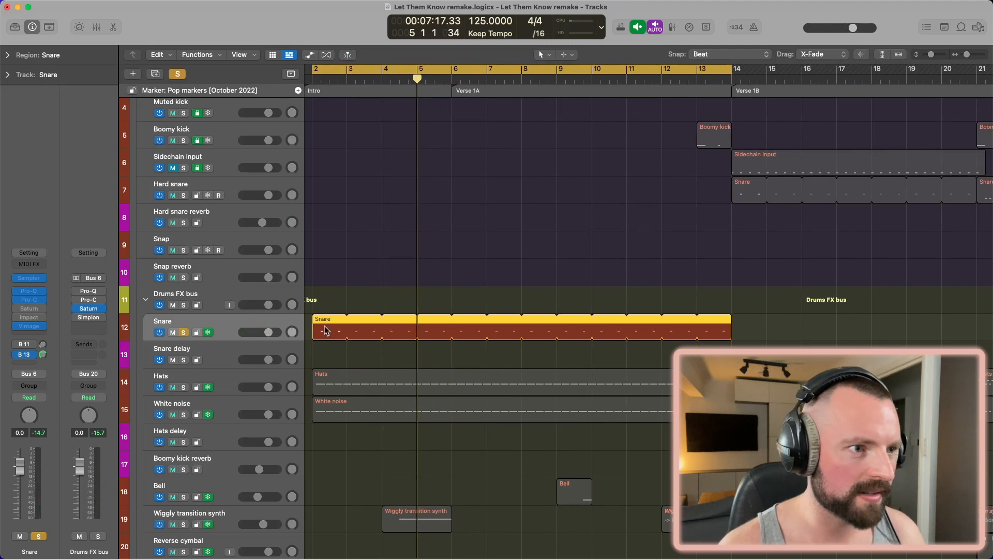
pyautogui.hscroll(20, 355, 331)
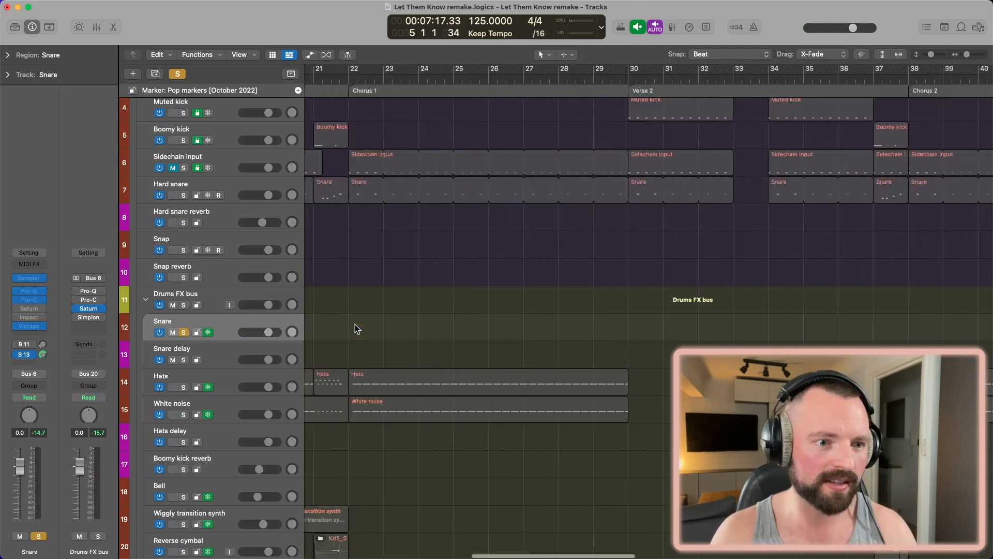
# Locate the Snare region in Bridge 2 and place the playhead at its start at bar 58.
pyautogui.press('super+Right')
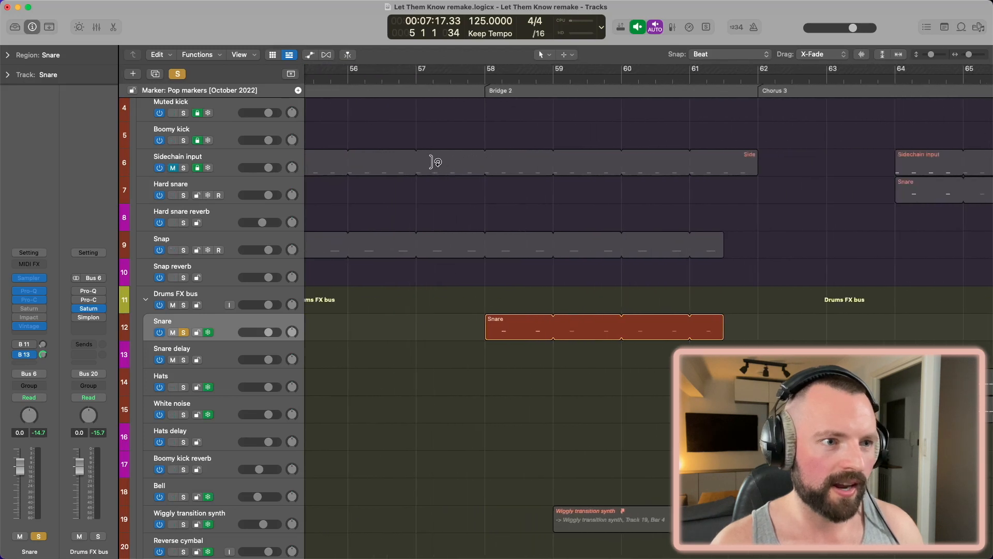
pyautogui.click(489, 82)
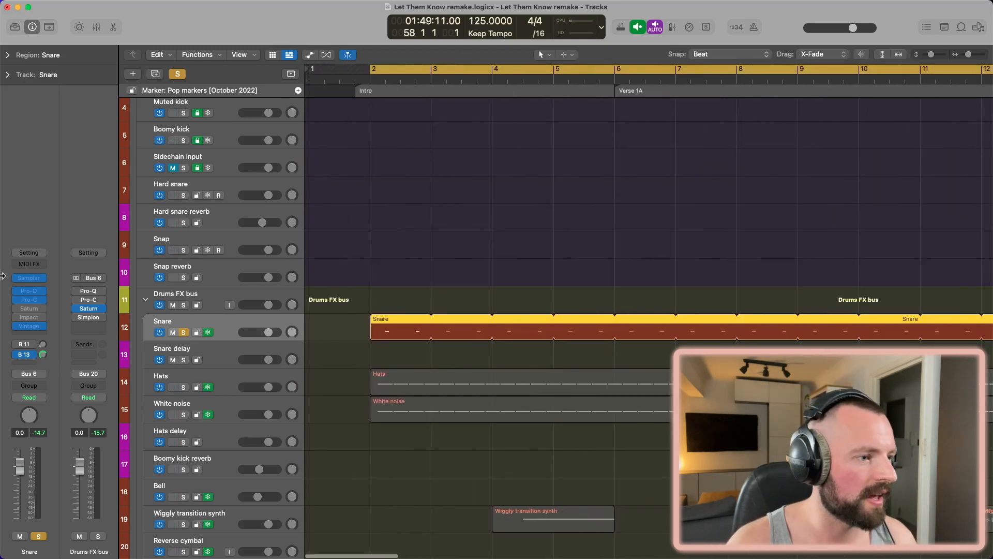
# Look up the Snare's Paris House Remix Sampler preset among the Electronic Drum Kits and check the region's first note in the Piano Roll.
pyautogui.click(29, 277)
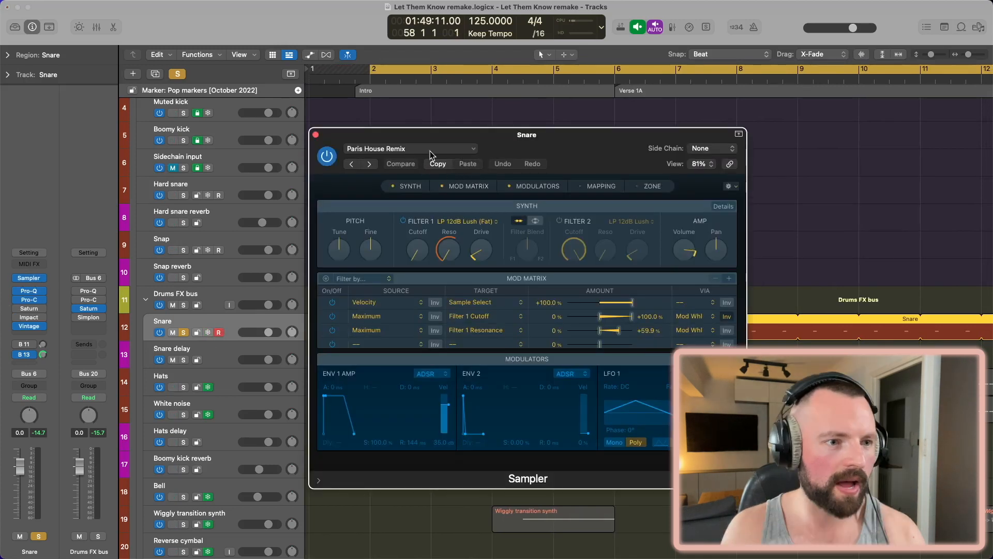
pyautogui.click(430, 154)
pyautogui.moveTo(512, 402)
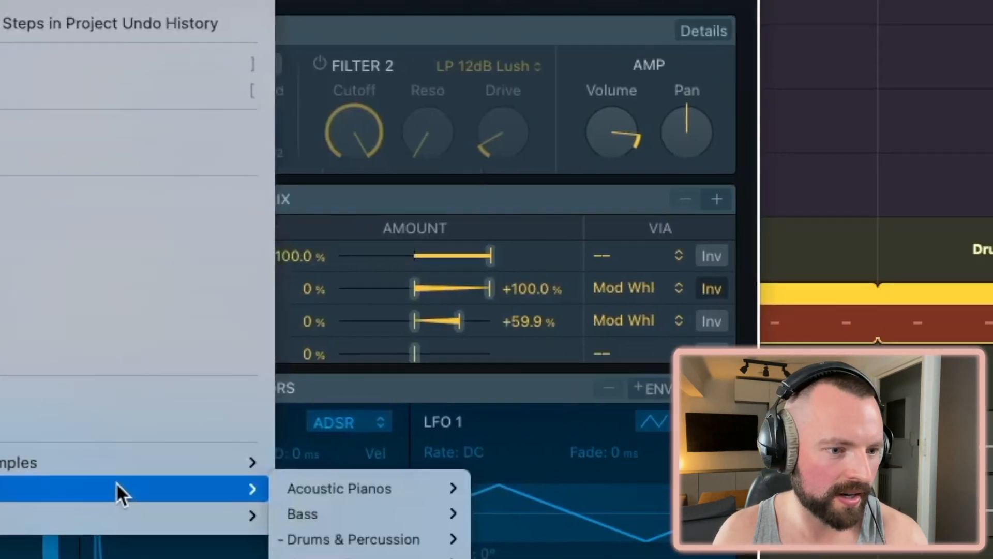
pyautogui.moveTo(578, 421)
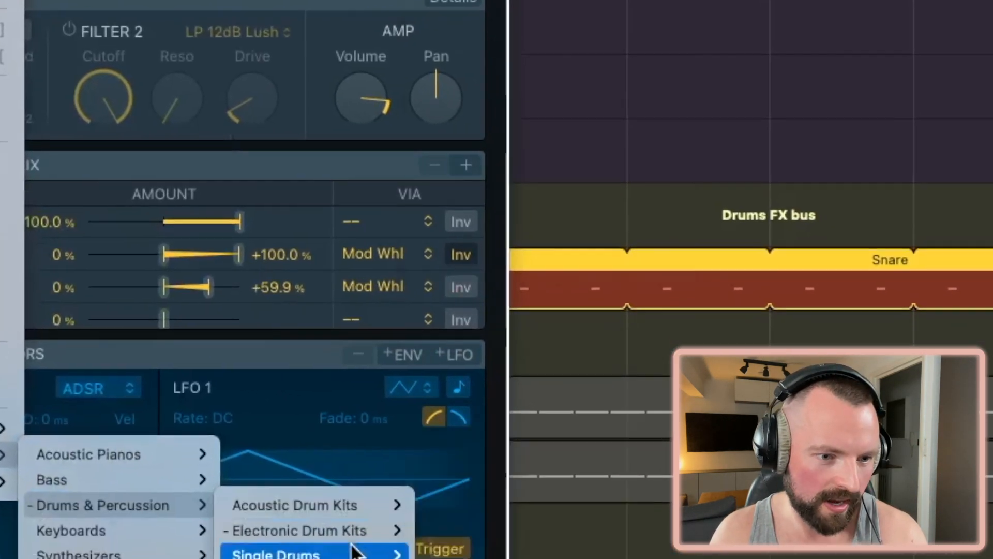
pyautogui.moveTo(465, 555)
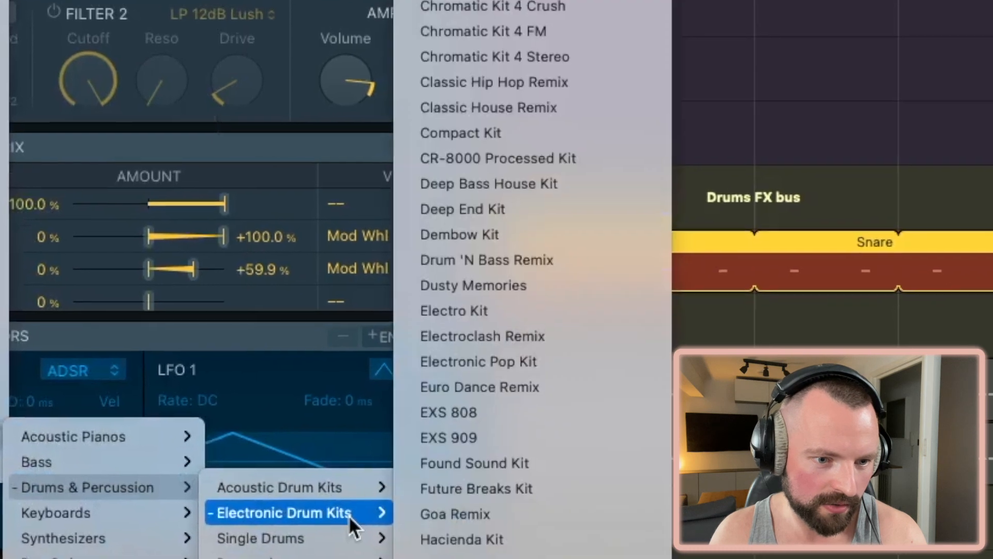
pyautogui.scroll(-10, 452, 484)
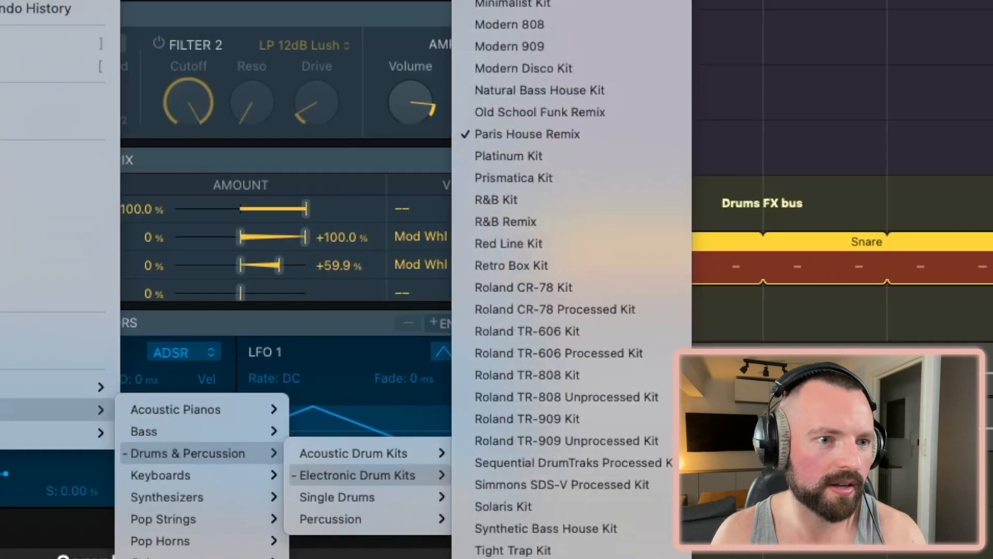
pyautogui.click(501, 84)
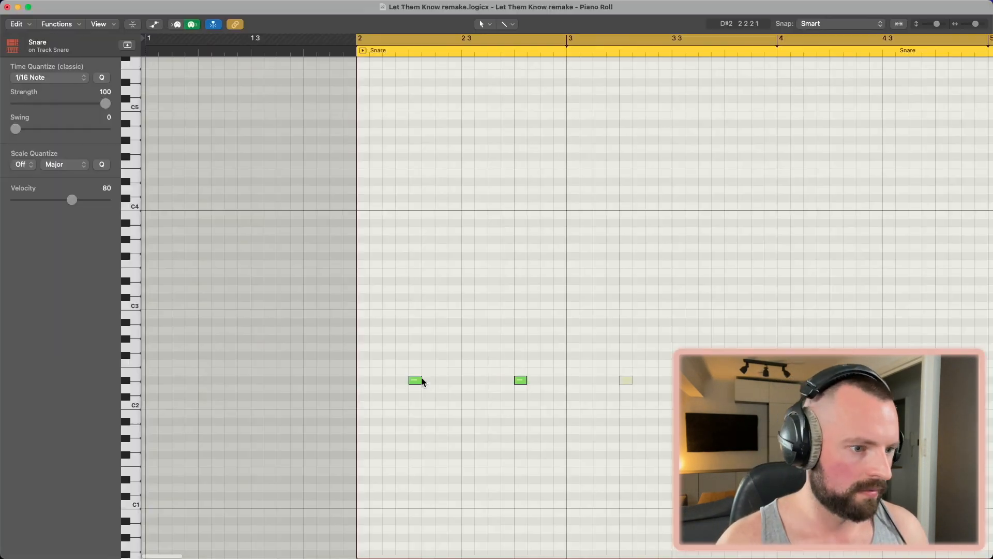
pyautogui.click(422, 382)
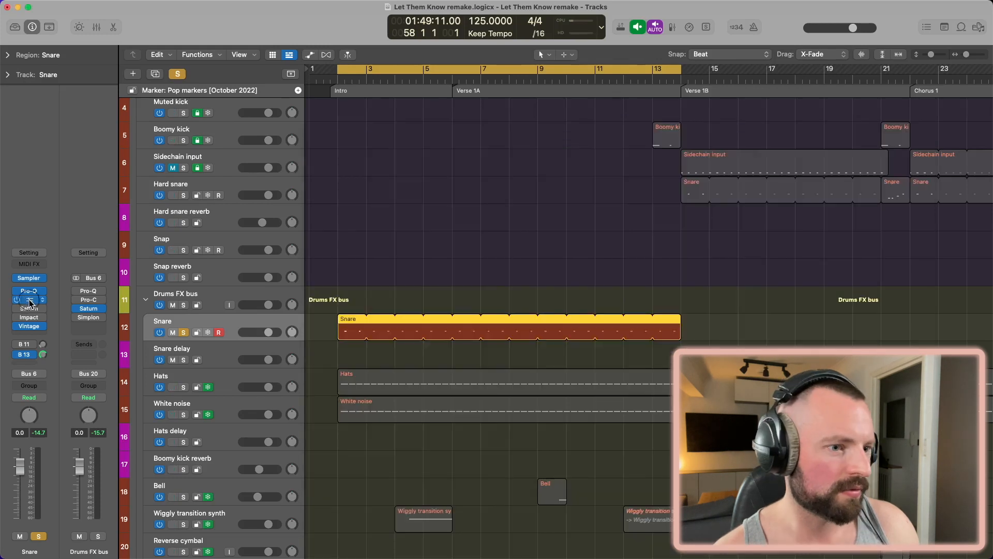
# Play the soloed Snare while reviewing its Pro-C compressor, and check its Vintage reverb plug-in.
pyautogui.click(29, 300)
pyautogui.press('space')
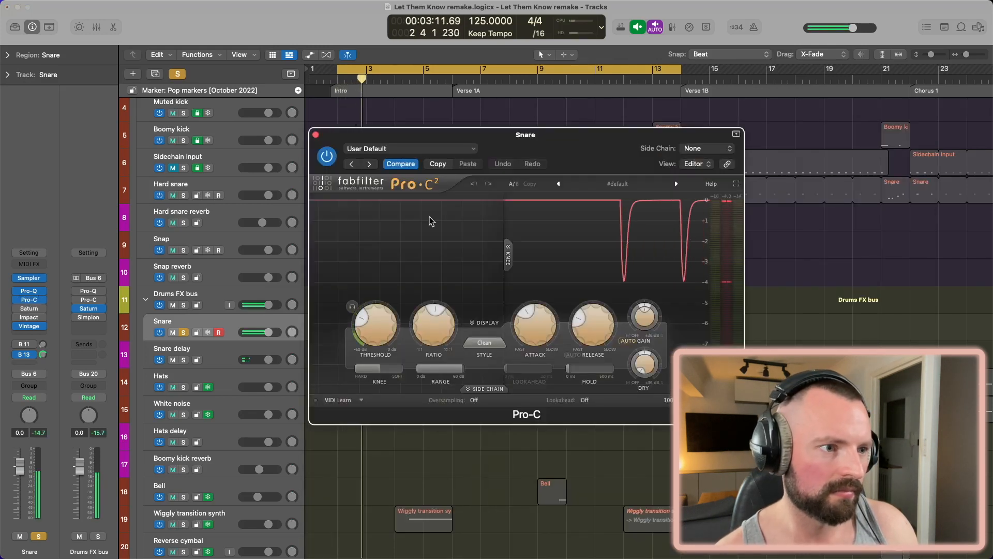
pyautogui.click(315, 134)
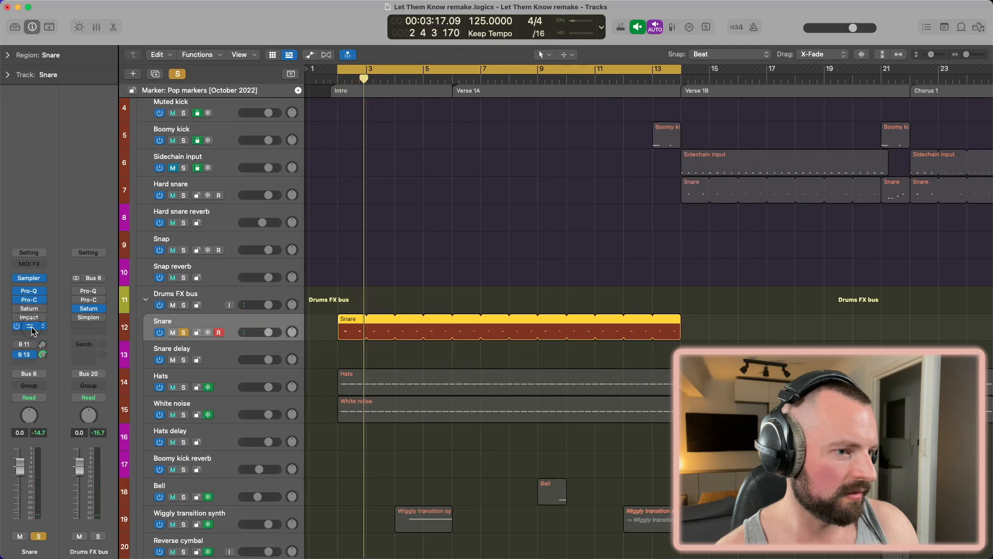
pyautogui.click(29, 326)
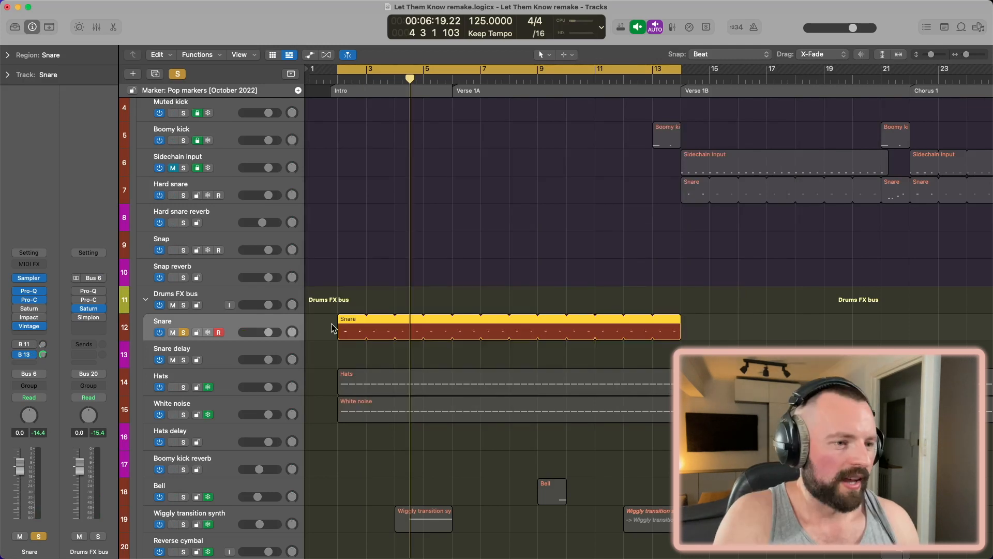
# Follow the Snare's Bus 13 send to the Snare delay track and examine the feedback and filter settings of its Timeless plug-in.
pyautogui.scroll(2, 332, 324)
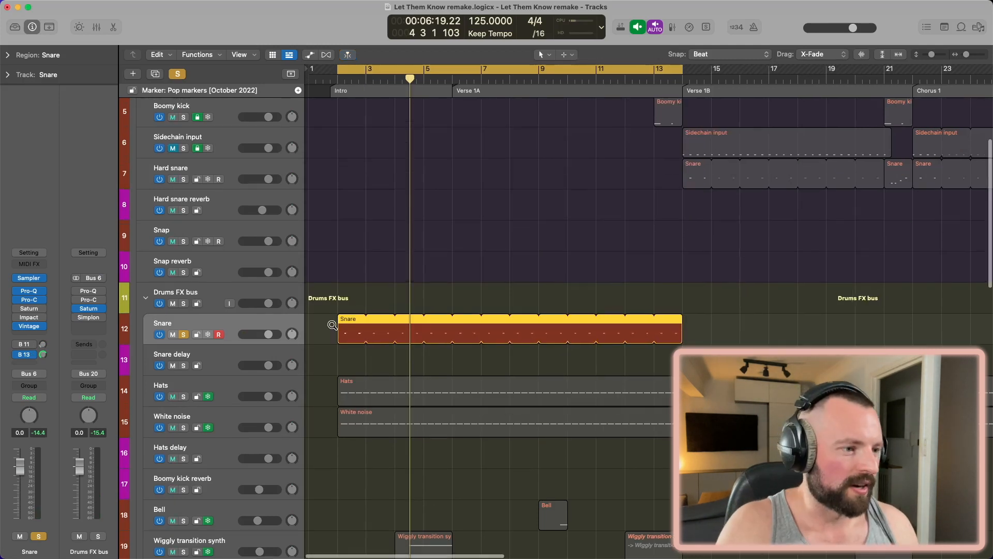
pyautogui.click(24, 354)
pyautogui.click(20, 194)
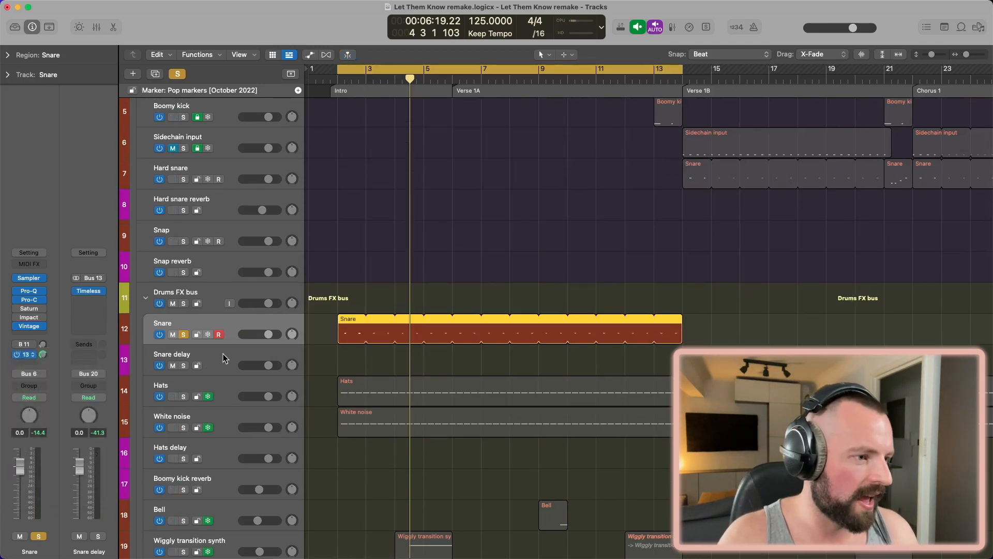
pyautogui.click(224, 361)
pyautogui.click(30, 299)
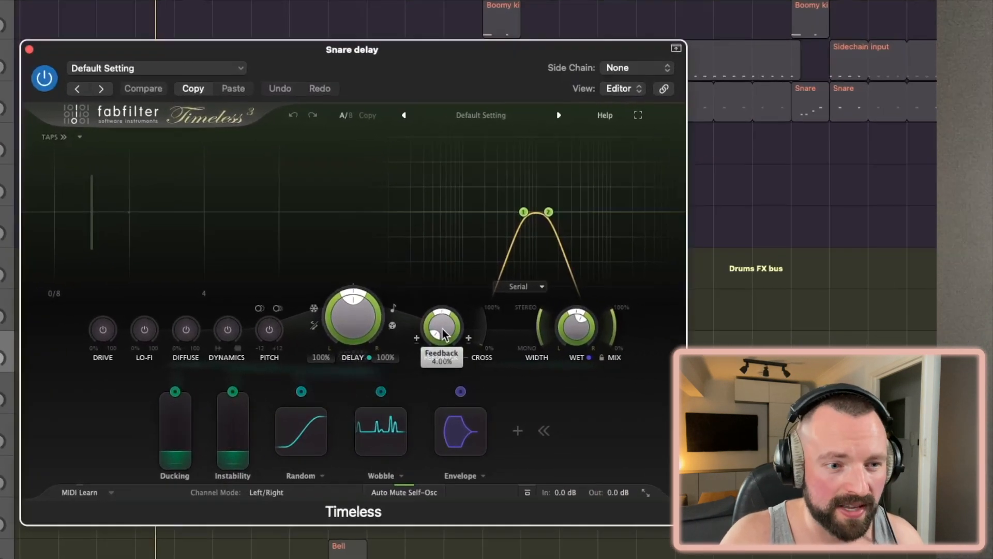
pyautogui.moveTo(517, 207)
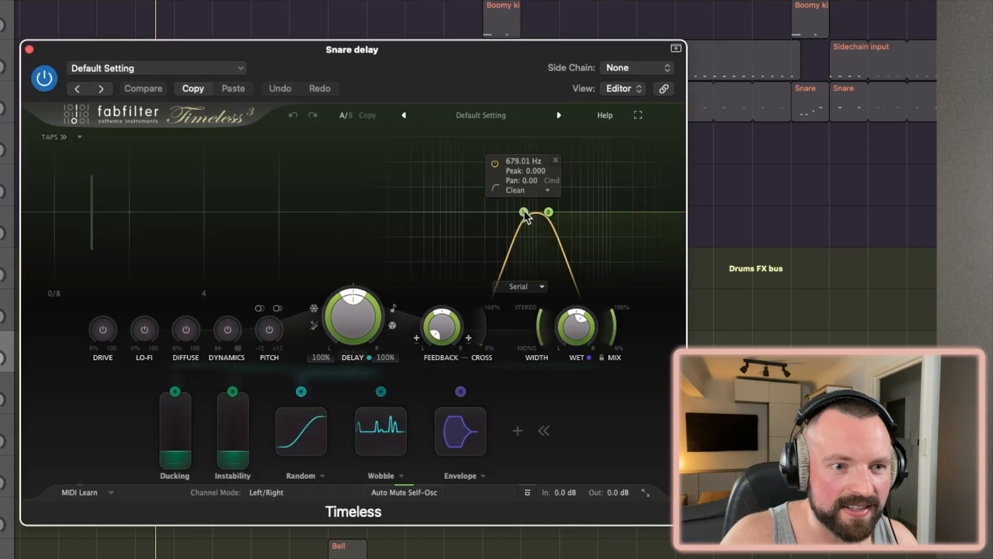
pyautogui.moveTo(545, 217)
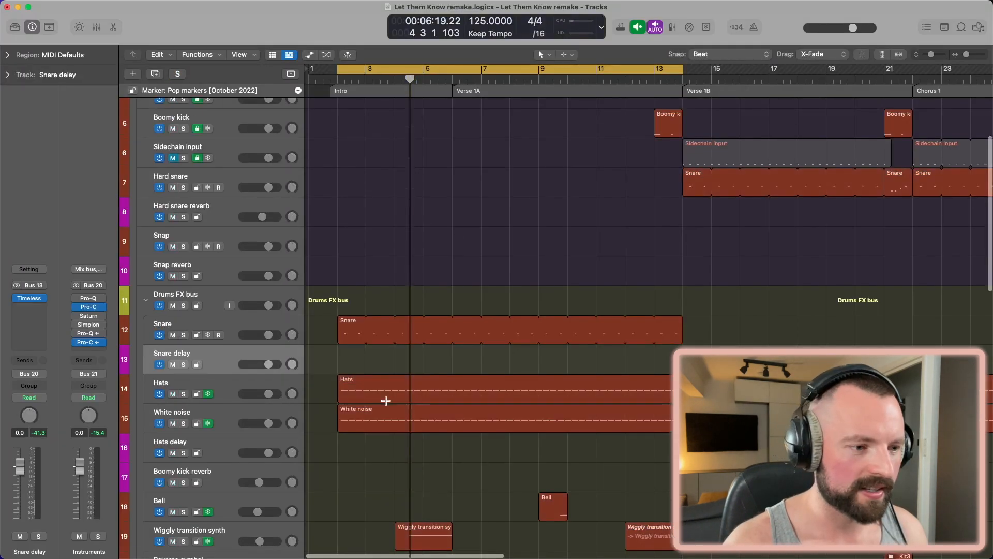
# Select the Hats track inside the Drums FX bus and unfreeze the Hats and White noise tracks.
pyautogui.scroll(-2, 386, 401)
pyautogui.scroll(3, 387, 402)
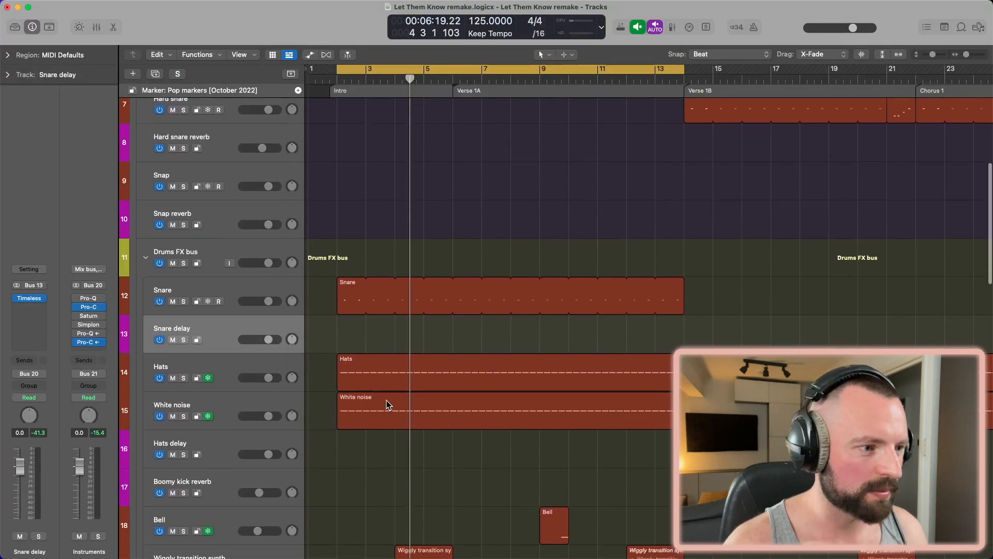
pyautogui.scroll(-7, 388, 402)
pyautogui.scroll(2, 387, 402)
pyautogui.scroll(2, 388, 402)
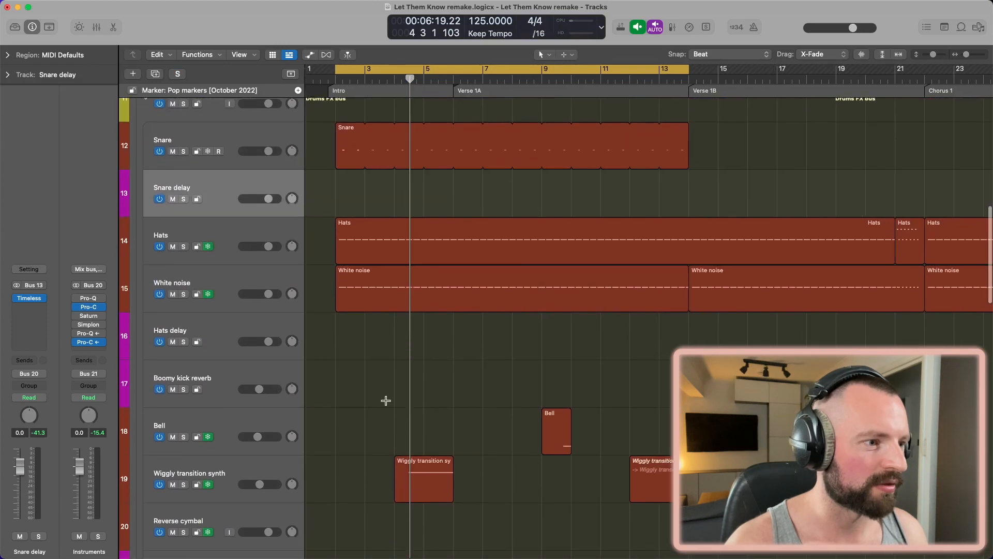
pyautogui.click(227, 237)
pyautogui.click(209, 246)
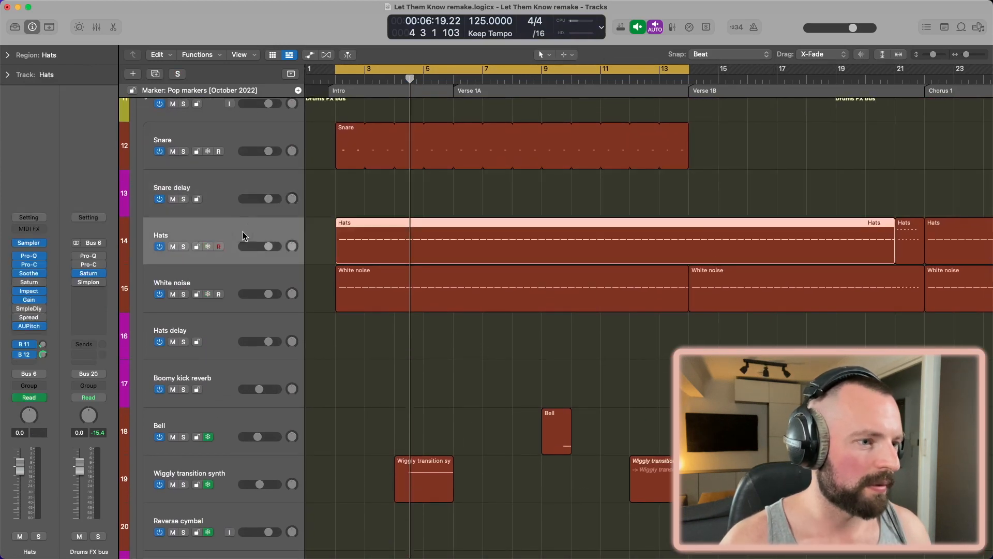
# Solo the Hats track and play it from the start of the Intro.
pyautogui.press('super+Left')
pyautogui.press('super+Right')
pyautogui.press('s')
pyautogui.press('space')
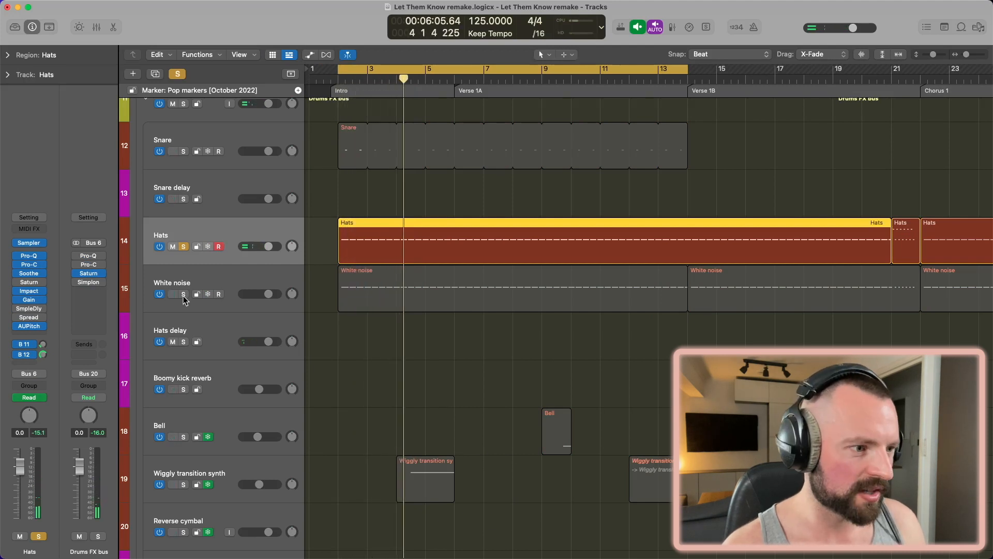
# Add the White noise track to the solo and play it together with the Hats.
pyautogui.click(204, 280)
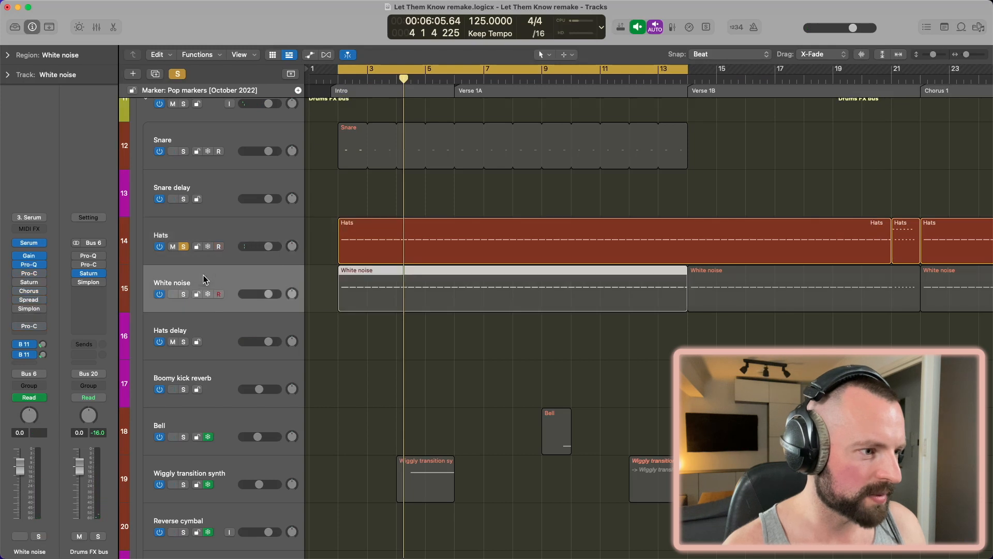
pyautogui.click(184, 293)
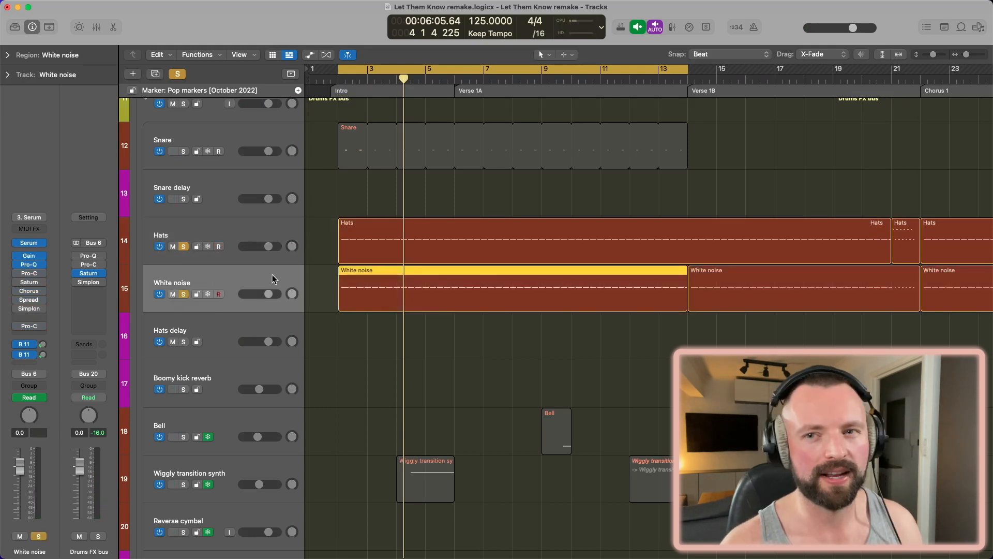
pyautogui.press('space')
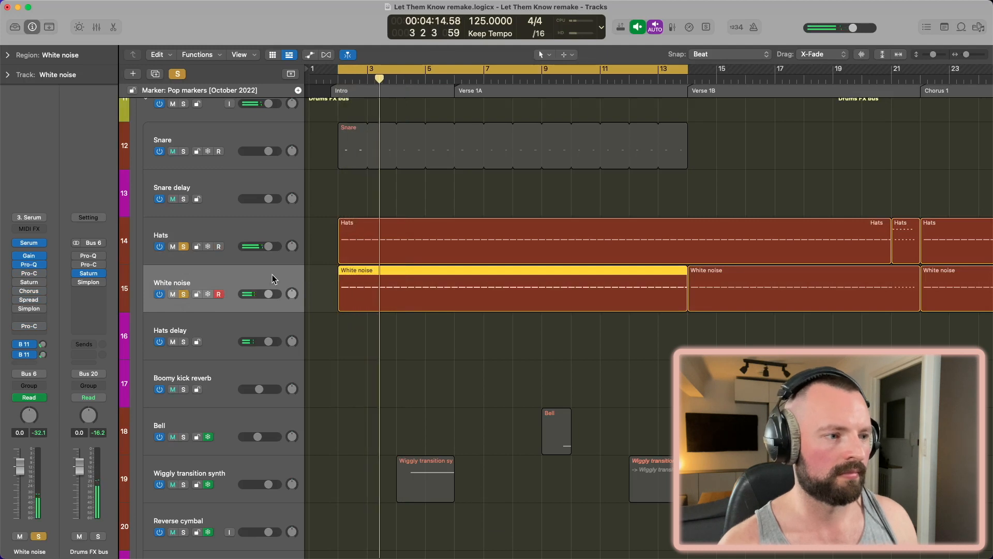
# Select the Hats track and review its Sampler and Pro-Q filter settings, playing the loop with the equalizer open.
pyautogui.click(256, 232)
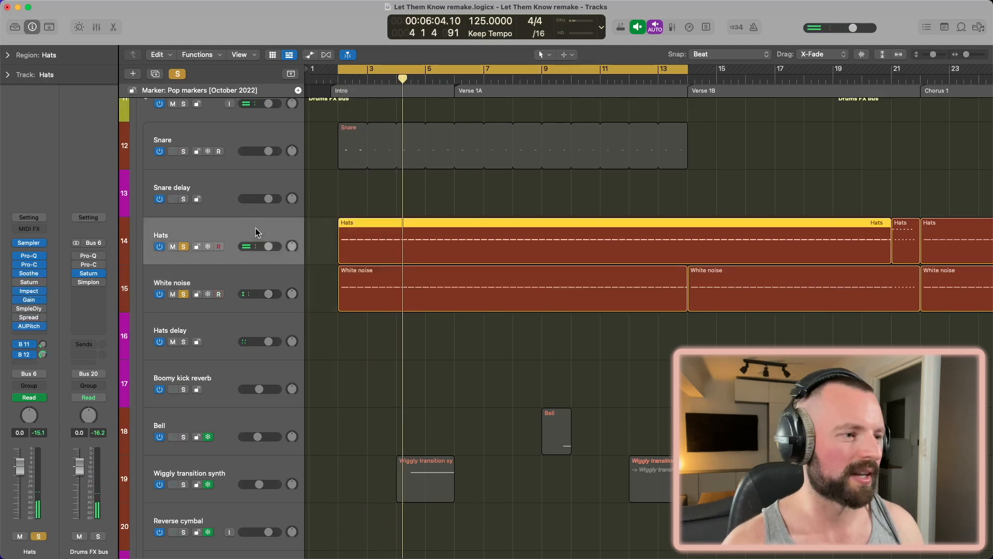
pyautogui.click(30, 244)
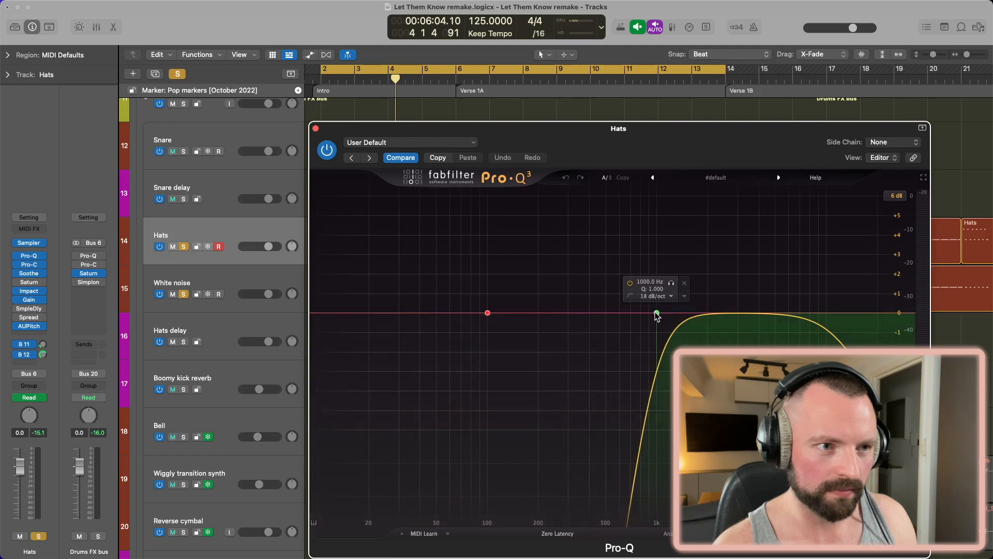
pyautogui.press('space')
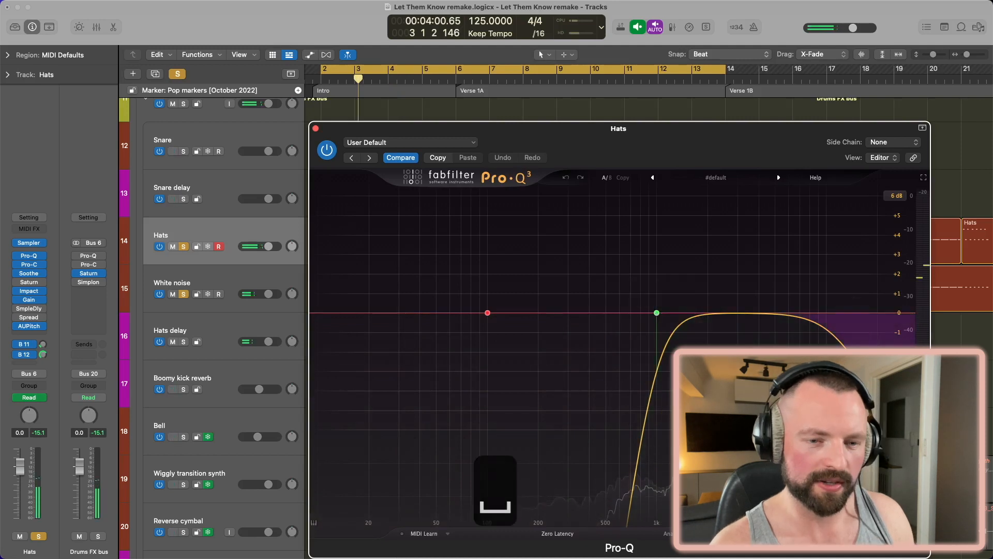
pyautogui.click(316, 128)
# Review the Hats' Pro-C compression and Soothe settings while playing the loop.
pyautogui.click(29, 266)
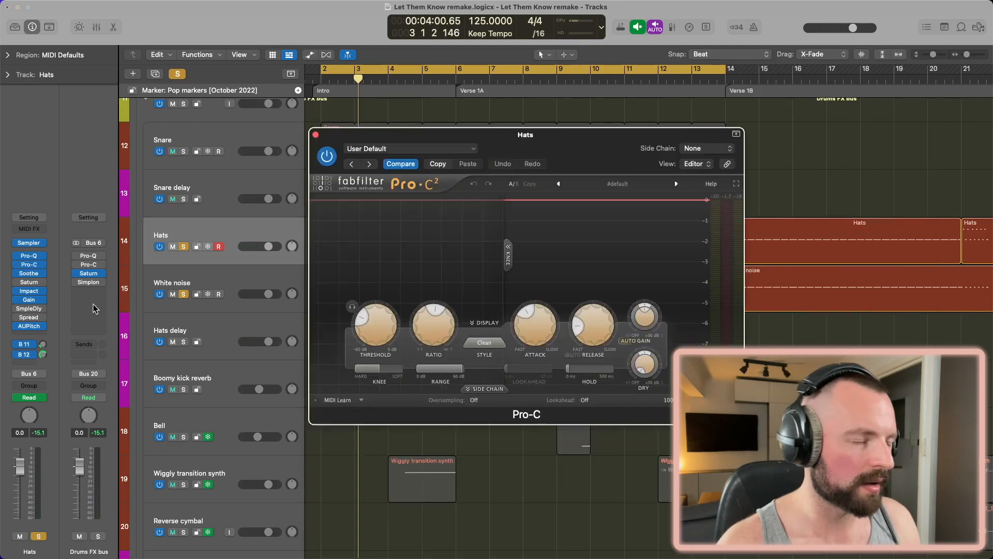
pyautogui.click(315, 135)
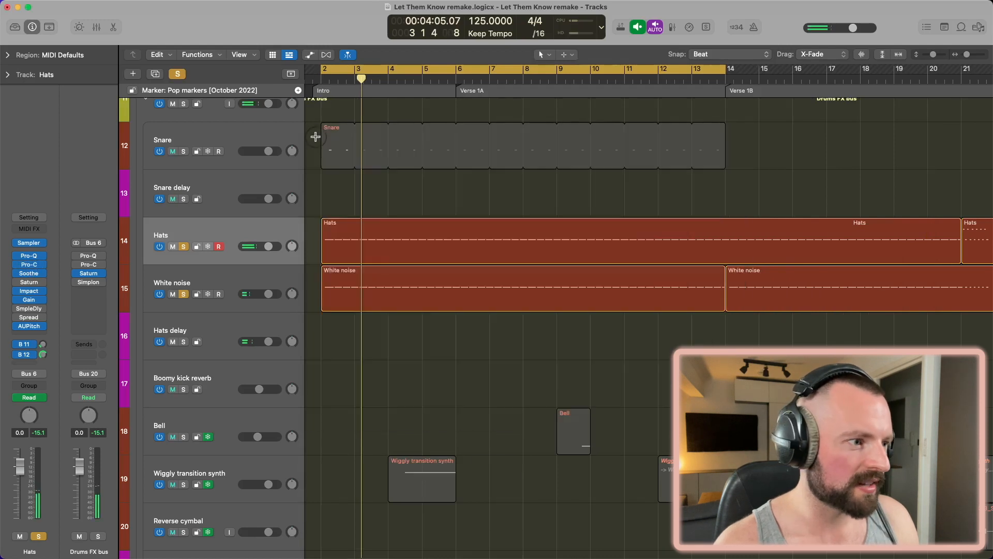
pyautogui.click(29, 275)
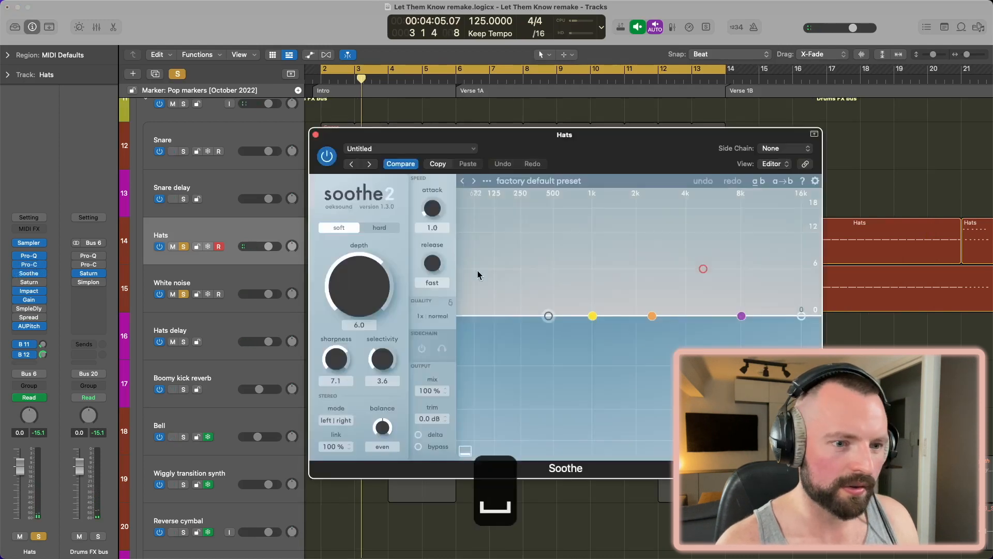
pyautogui.press('space')
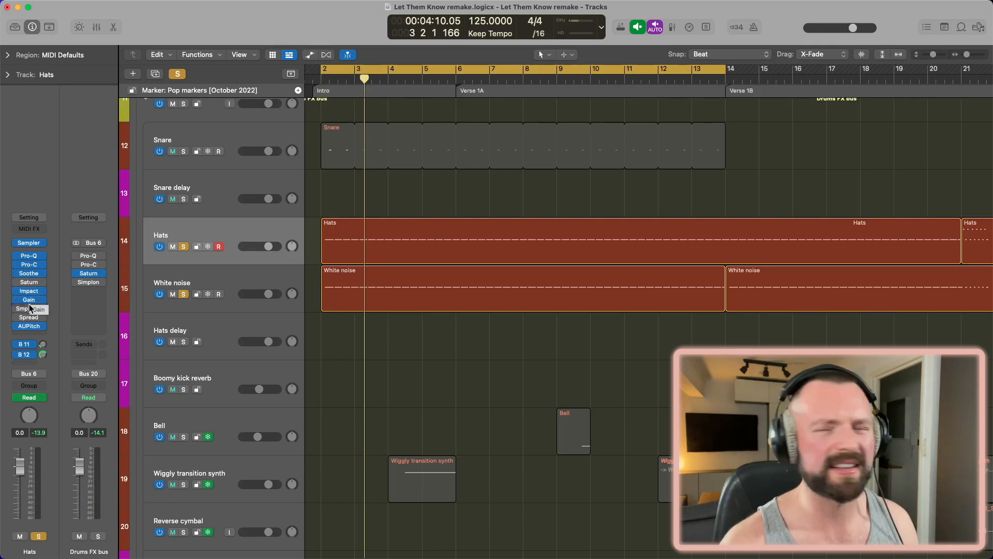
# Examine the Hats' Impact settings and play the loop to check the effect of the Gain plug-in.
pyautogui.click(29, 290)
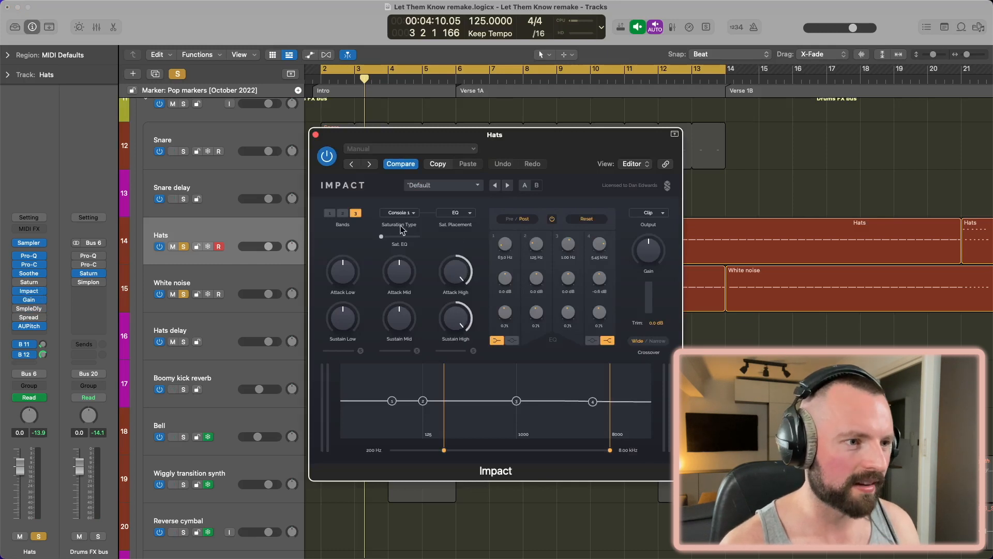
pyautogui.click(30, 300)
pyautogui.click(30, 301)
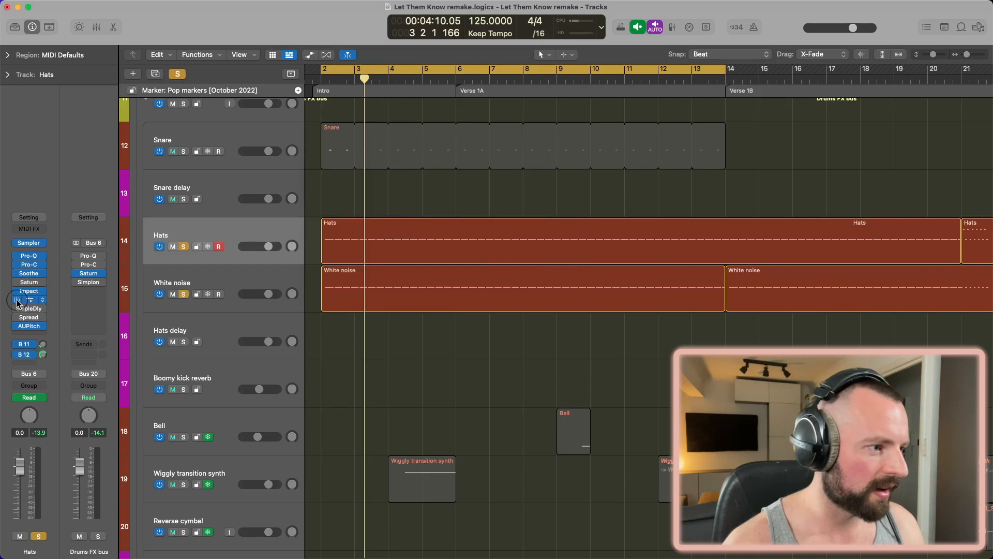
pyautogui.press('space')
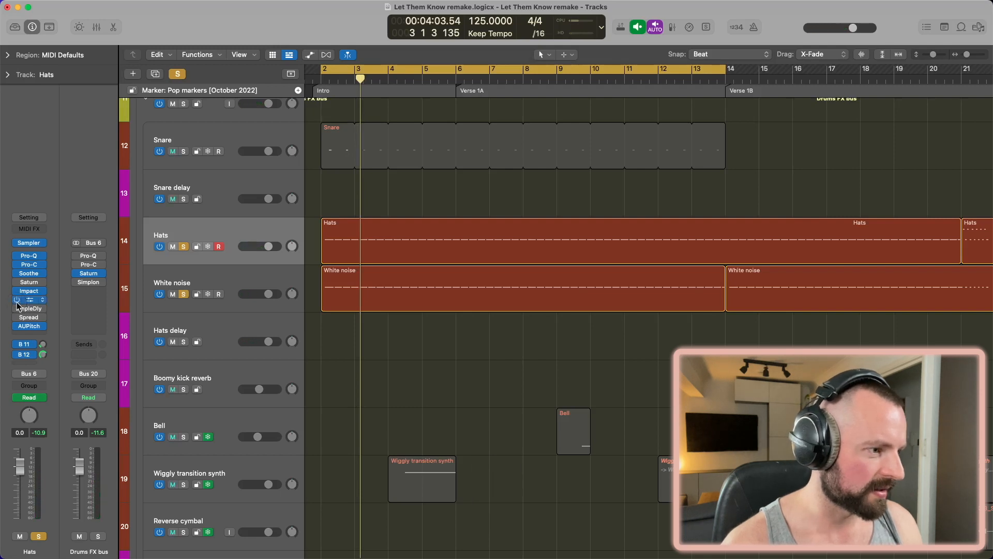
pyautogui.press('space')
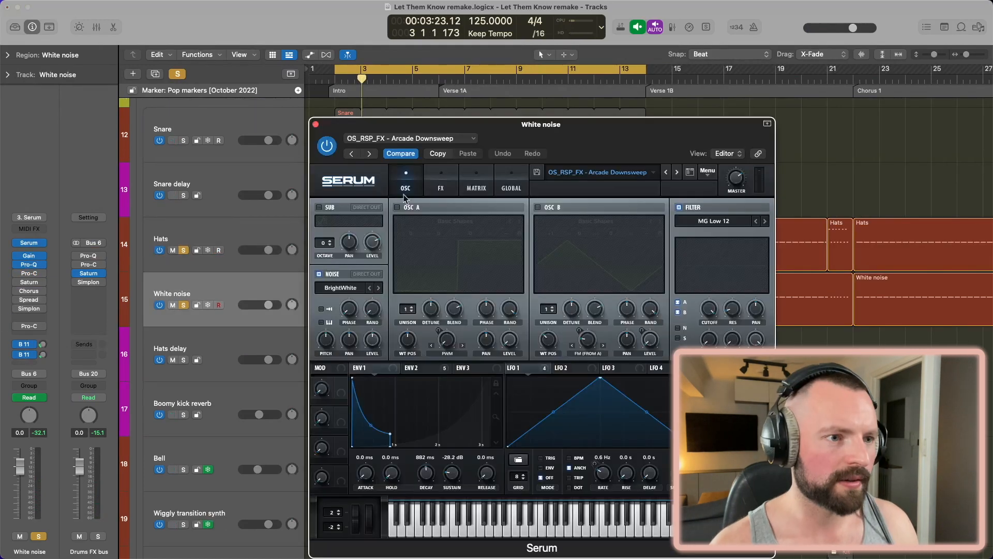
# Review the BrightWhite analog noise source in the White noise track's Serum while playing the loop, closing the plug-in when done.
pyautogui.moveTo(518, 137); pyautogui.dragTo(488, 97)
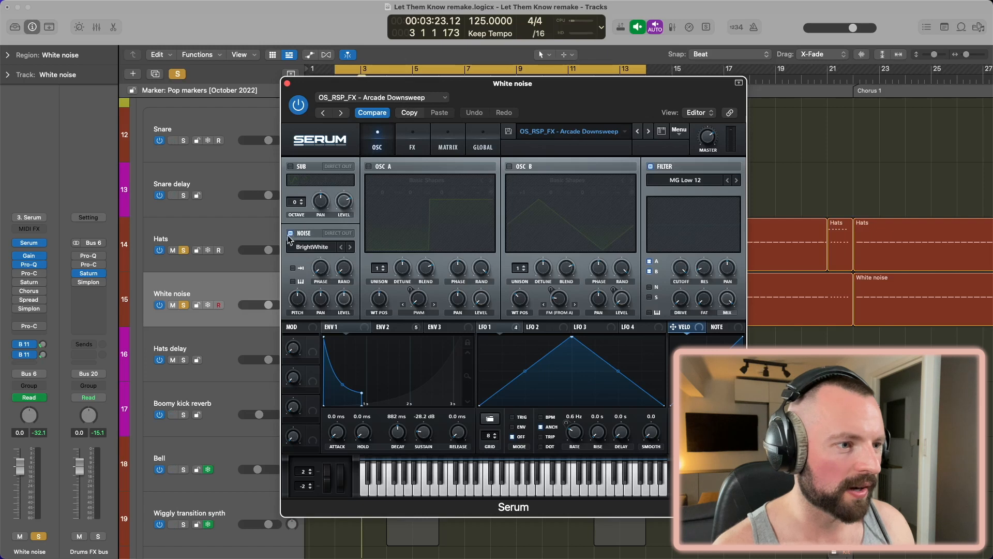
pyautogui.click(313, 247)
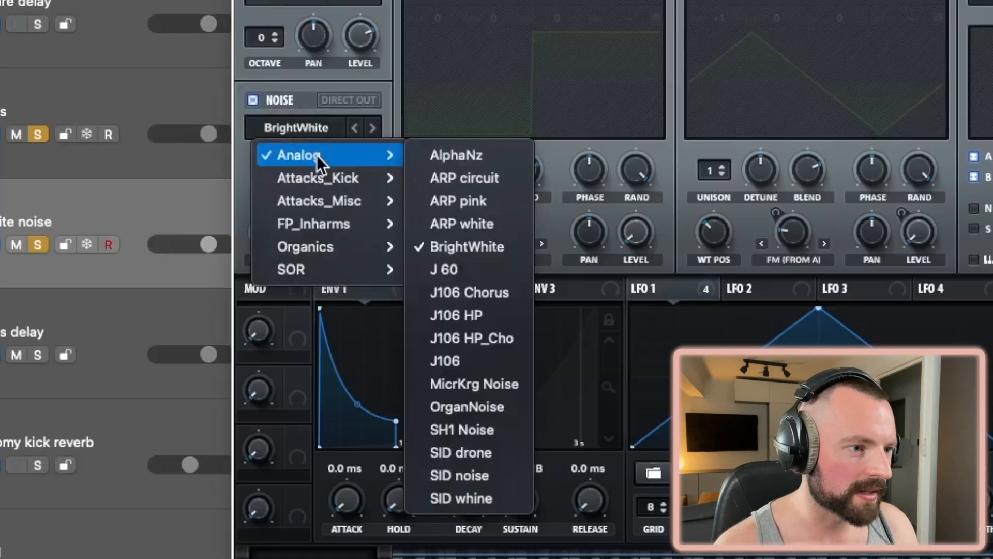
pyautogui.click(479, 247)
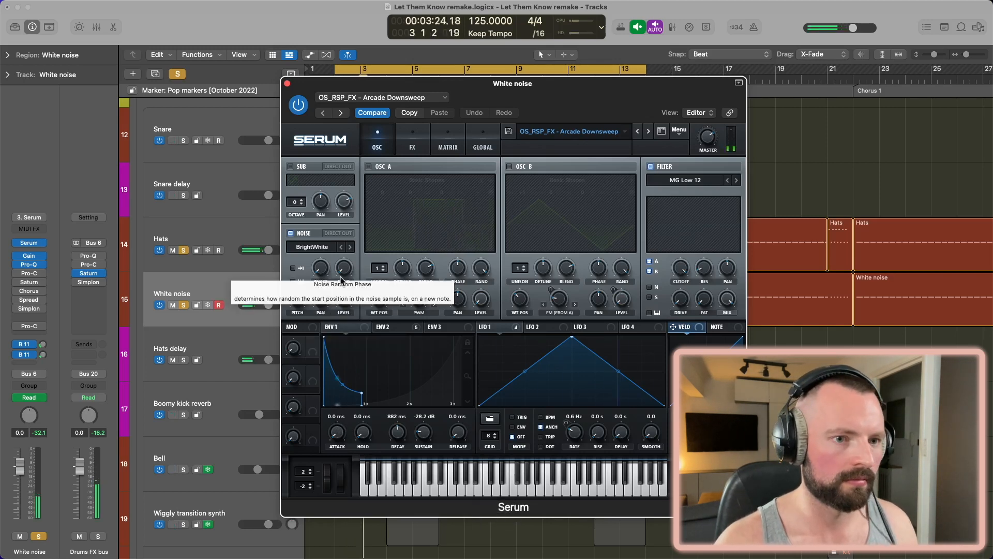
pyautogui.click(416, 153)
pyautogui.click(287, 84)
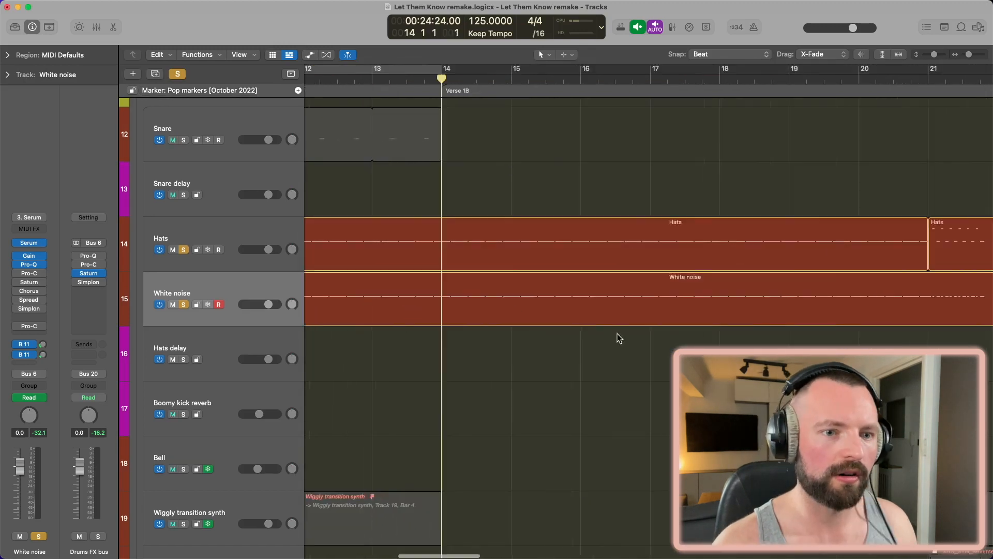
# Open the one-bar Hats region at bar 21 in the Piano Roll and examine its notes.
pyautogui.hscroll(5, 619, 336)
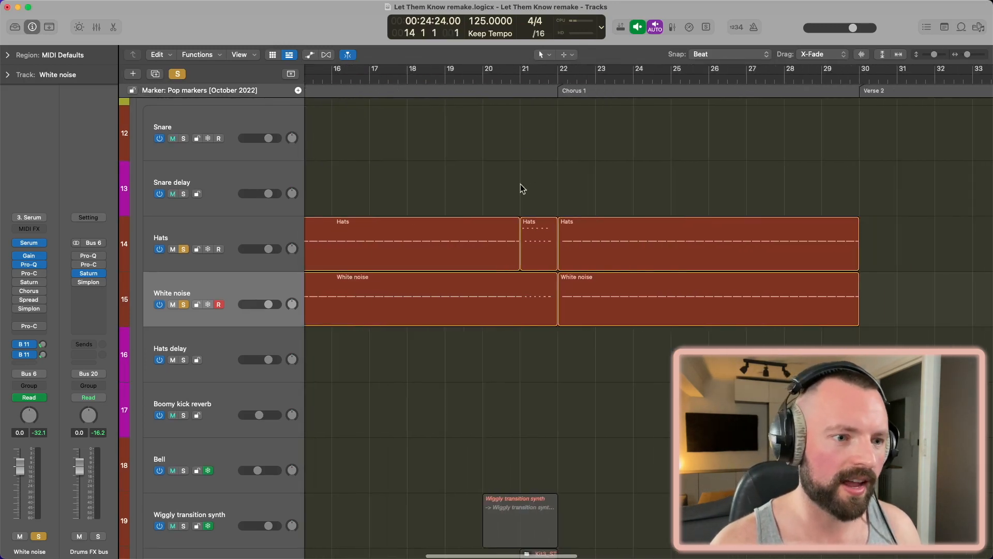
pyautogui.click(518, 79)
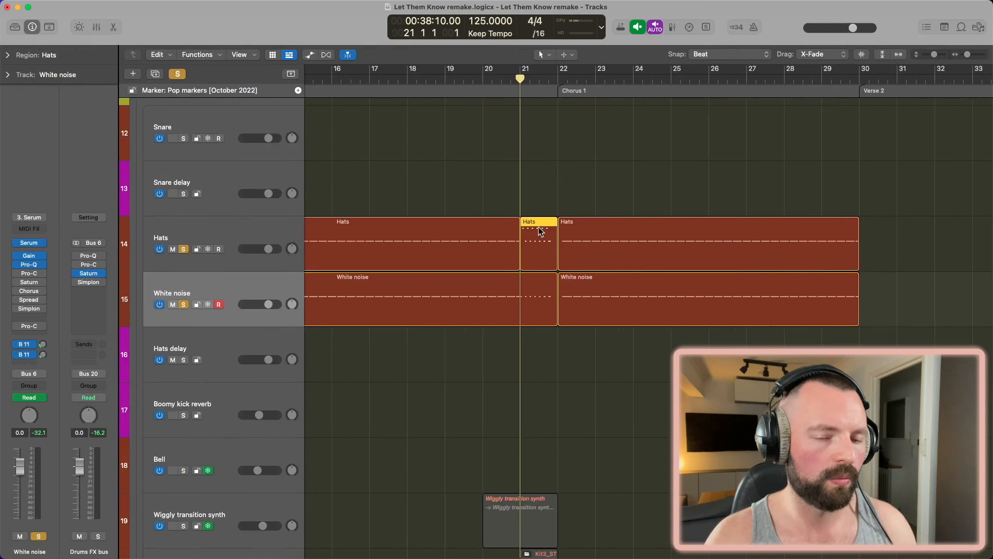
pyautogui.doubleClick(539, 231)
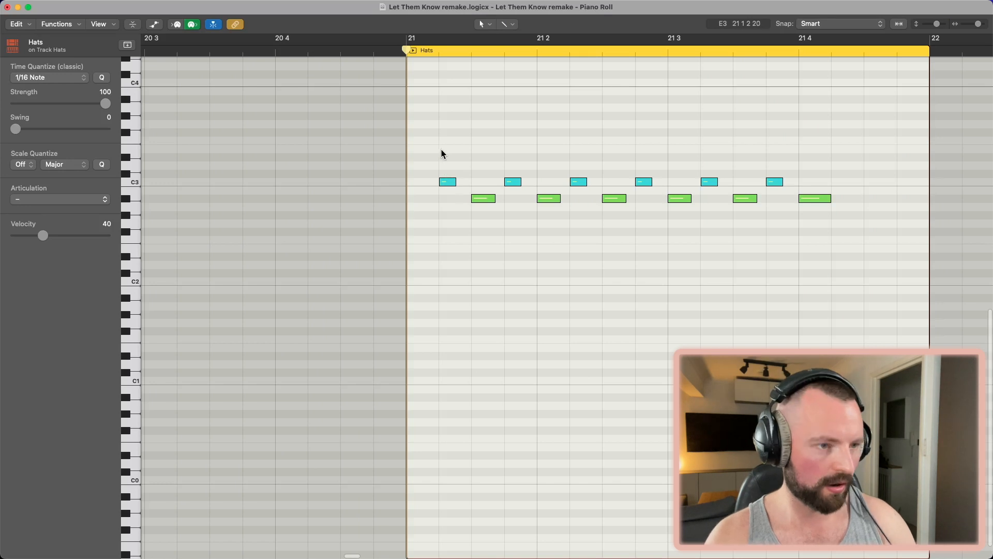
pyautogui.press('super+g')
pyautogui.moveTo(455, 182); pyautogui.dragTo(455, 181)
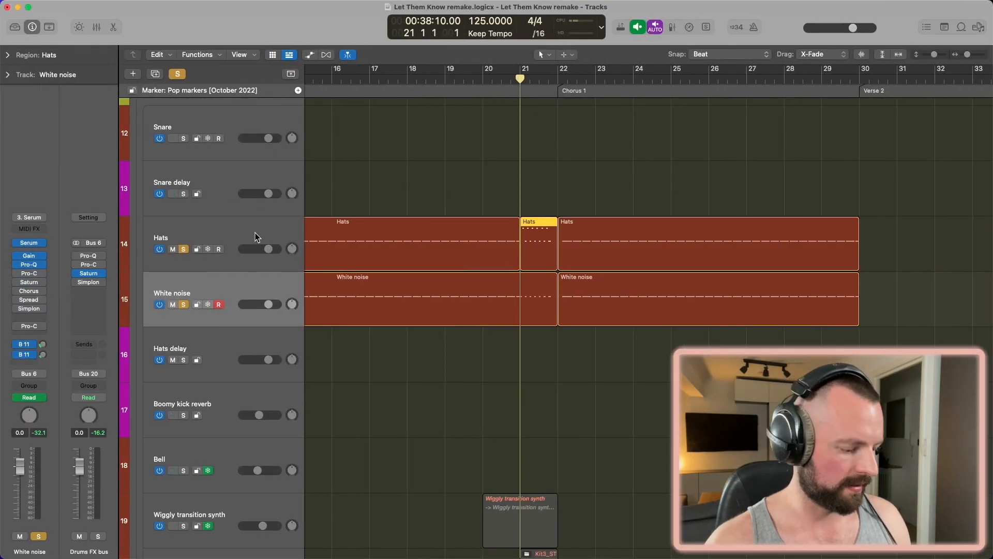
# Select the Hats track, review its AUPitch plug-in, and play the pitch automation from bar 21 with the plug-in open.
pyautogui.click(255, 237)
pyautogui.press('a')
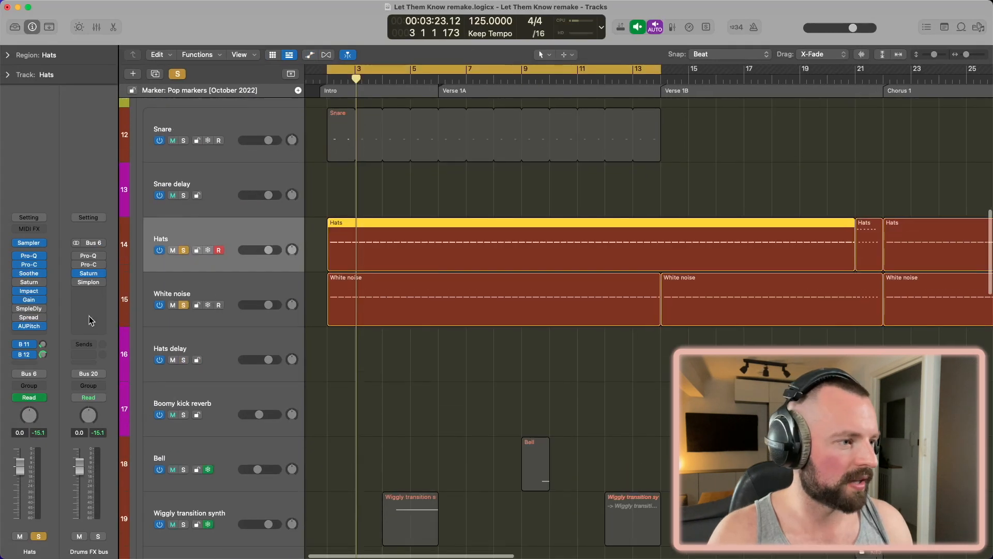
pyautogui.click(29, 326)
pyautogui.click(44, 329)
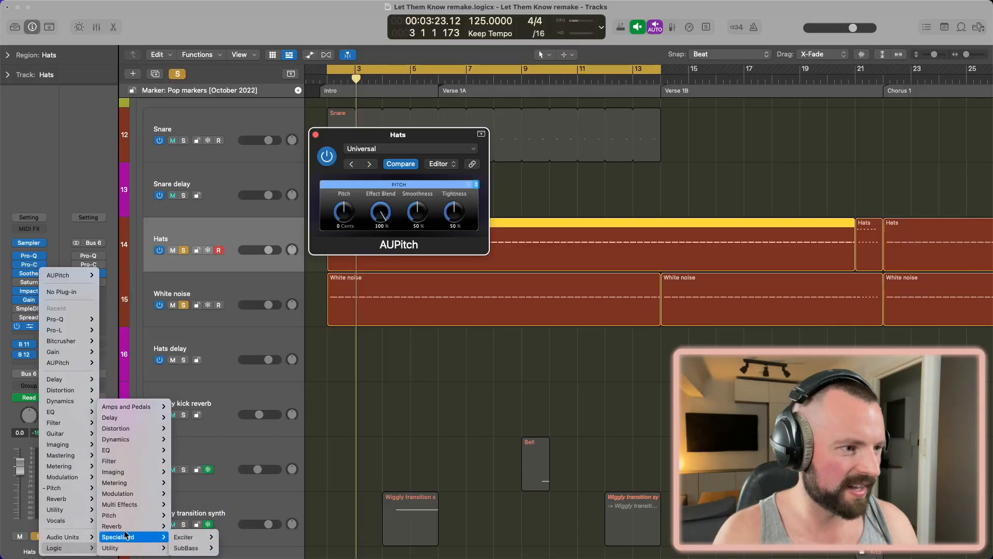
pyautogui.click(84, 177)
pyautogui.click(30, 327)
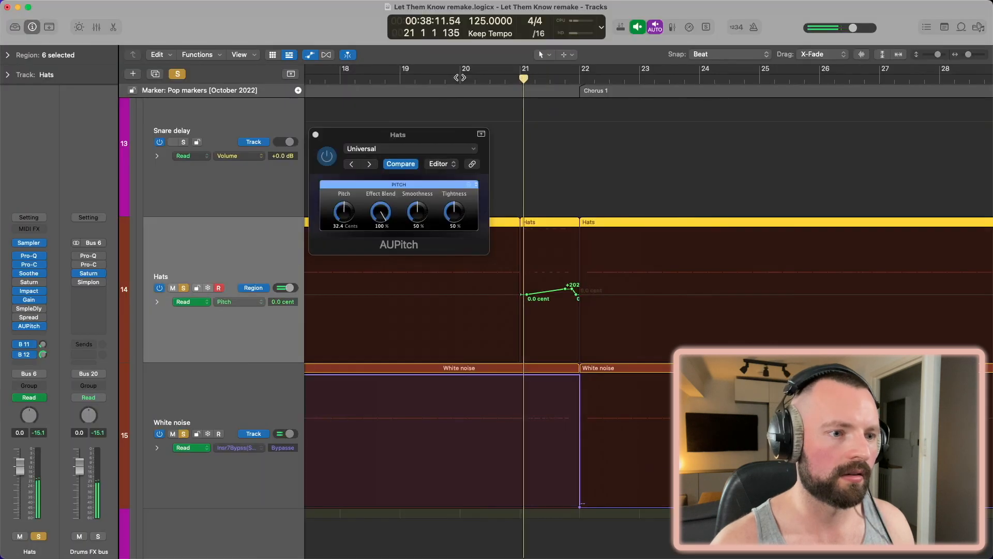
pyautogui.click(315, 134)
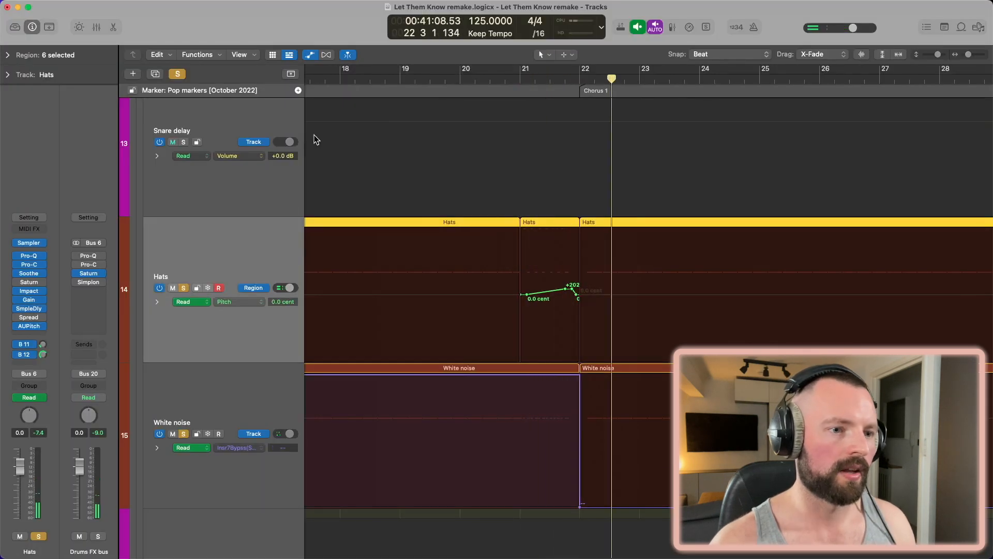
# Examine the Hats pitch automation in the bars before Chorus 1 and Chorus 2.
pyautogui.press('super+Left')
pyautogui.press('super+Left')
pyautogui.press('super+Left')
pyautogui.press('super+Left')
pyautogui.press('super+Right')
pyautogui.press('super+Right')
pyautogui.press('super+Right')
pyautogui.hscroll(8, 522, 242)
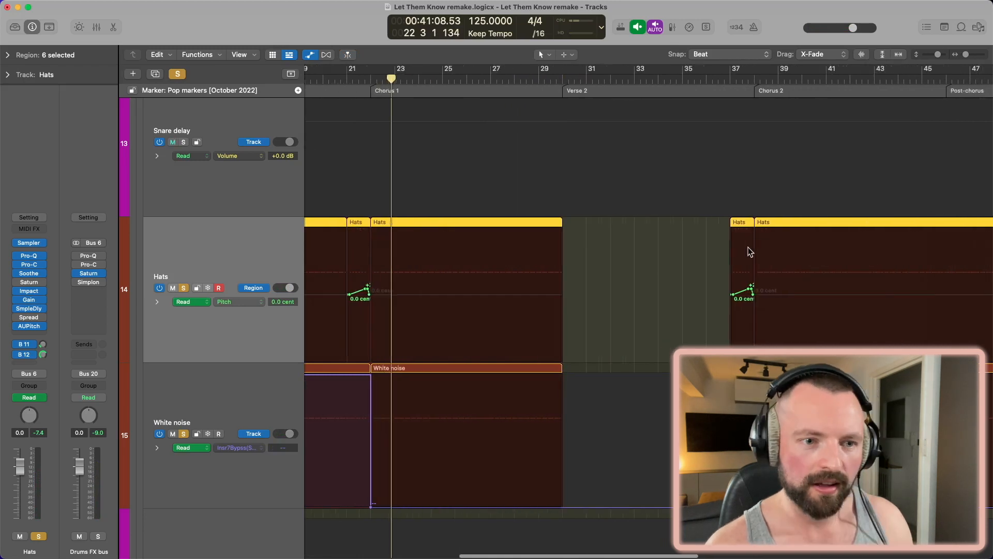
pyautogui.hscroll(10, 751, 252)
pyautogui.hscroll(-4, 619, 251)
pyautogui.hscroll(-4, 621, 253)
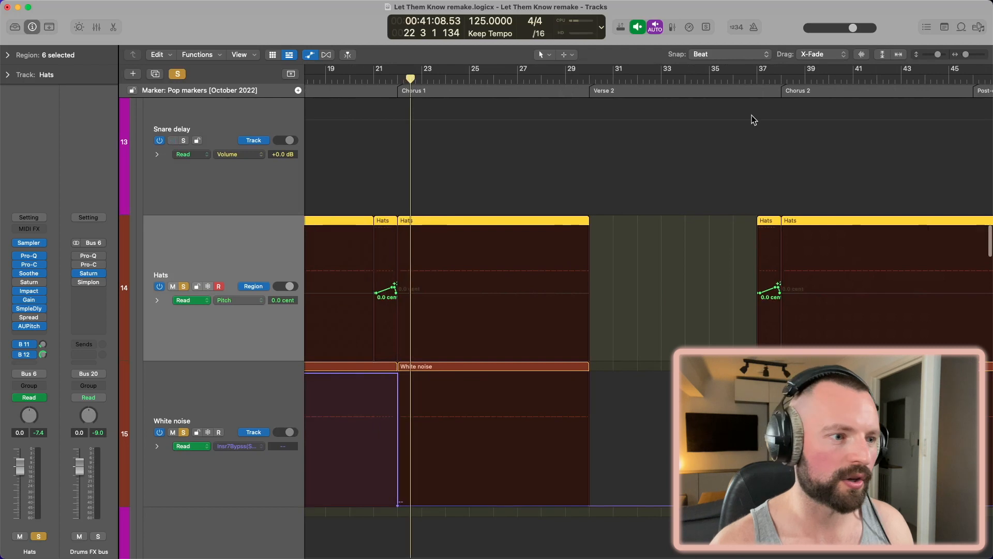
# Hide the automation and examine the Hats and White noise regions around Chorus 1 and Chorus 2.
pyautogui.press('a')
pyautogui.press('super+Right')
pyautogui.press('super+Right')
pyautogui.press('super+Right')
pyautogui.hscroll(2, 552, 253)
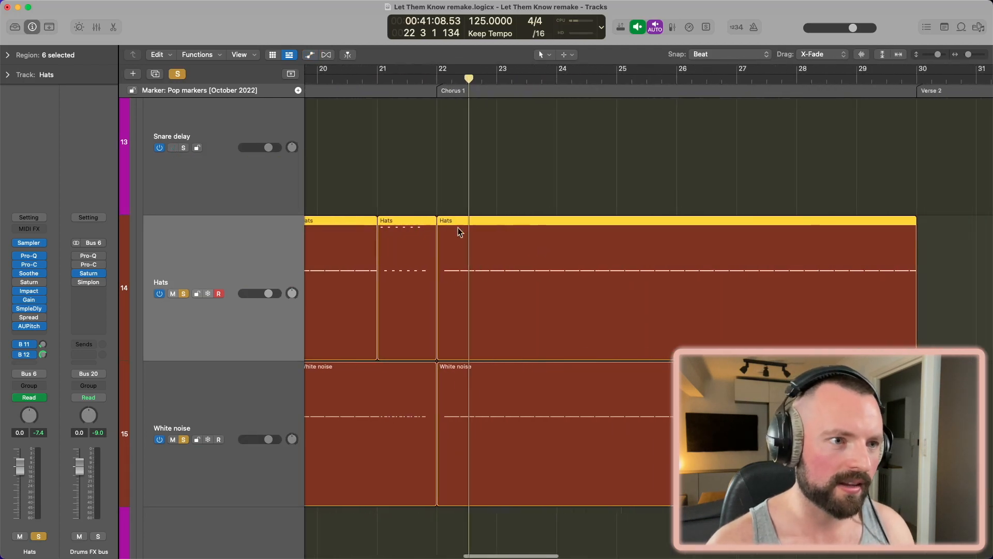
pyautogui.hscroll(10, 672, 279)
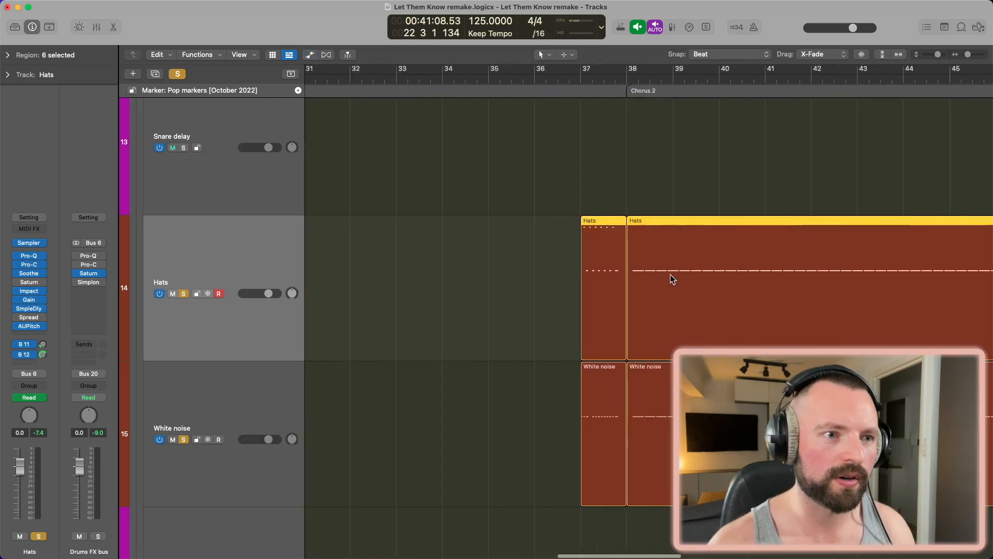
pyautogui.click(552, 231)
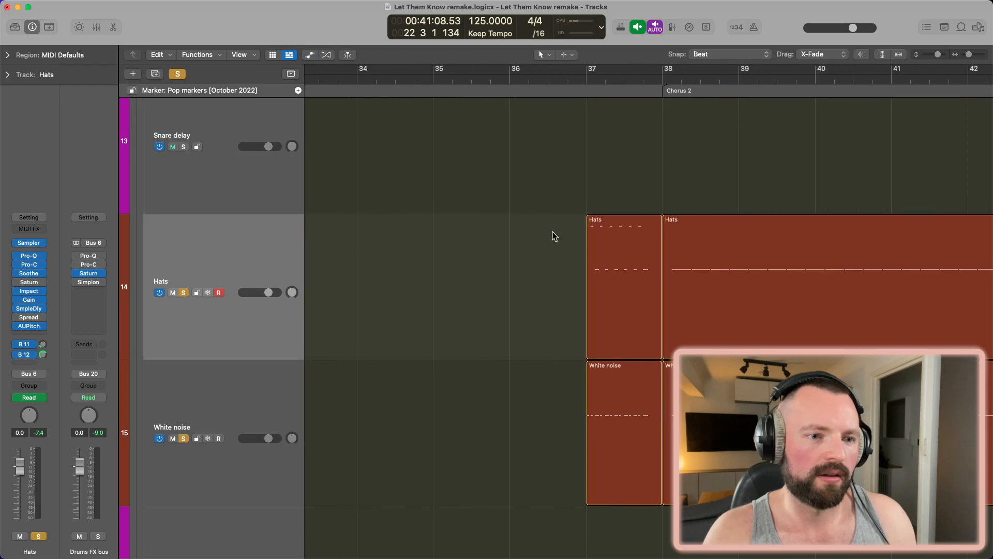
pyautogui.hscroll(2, 552, 231)
pyautogui.hscroll(3, 552, 230)
pyautogui.hscroll(6, 597, 87)
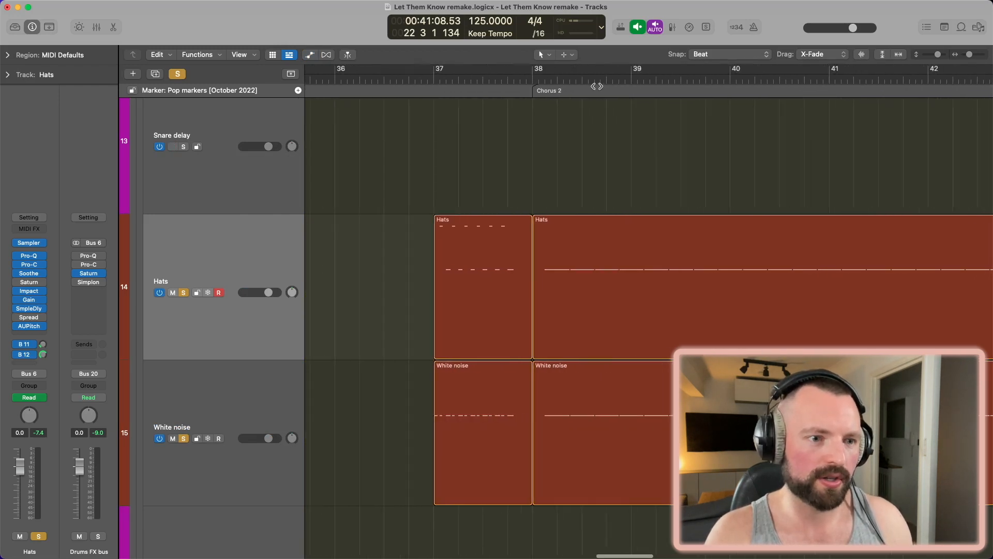
pyautogui.hscroll(-2, 420, 206)
pyautogui.hscroll(-3, 419, 206)
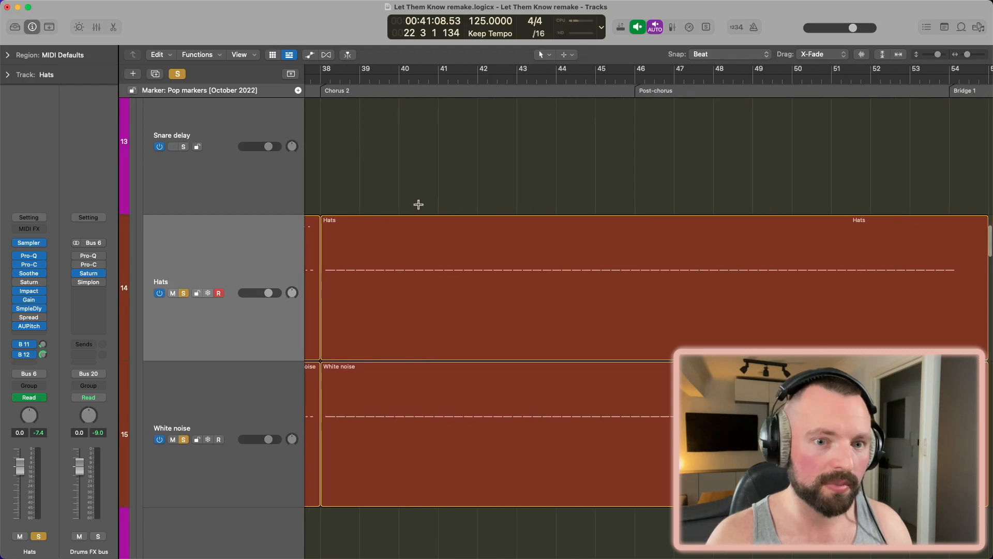
# Examine where the Hats and White noise regions end around the start of Bridge 1 at bar 54.
pyautogui.hscroll(6, 418, 205)
pyautogui.hscroll(2, 420, 205)
pyautogui.hscroll(2, 492, 241)
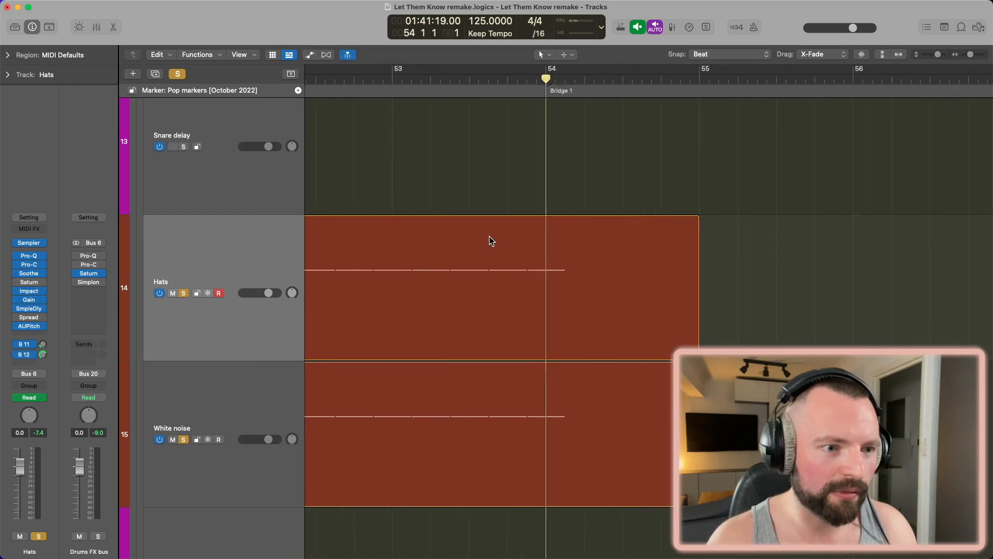
pyautogui.hscroll(1, 491, 242)
pyautogui.hscroll(-2, 535, 253)
pyautogui.press('super+Left')
pyautogui.press('super+Left')
pyautogui.press('super+Left')
pyautogui.press('super+Left')
pyautogui.press('super+Left')
# Move the playhead to bar 64 and the Tail marker, examining the Hats and White noise regions through the final choruses.
pyautogui.hscroll(8, 609, 273)
pyautogui.click(671, 78)
pyautogui.press('super+Right')
pyautogui.hscroll(7, 663, 251)
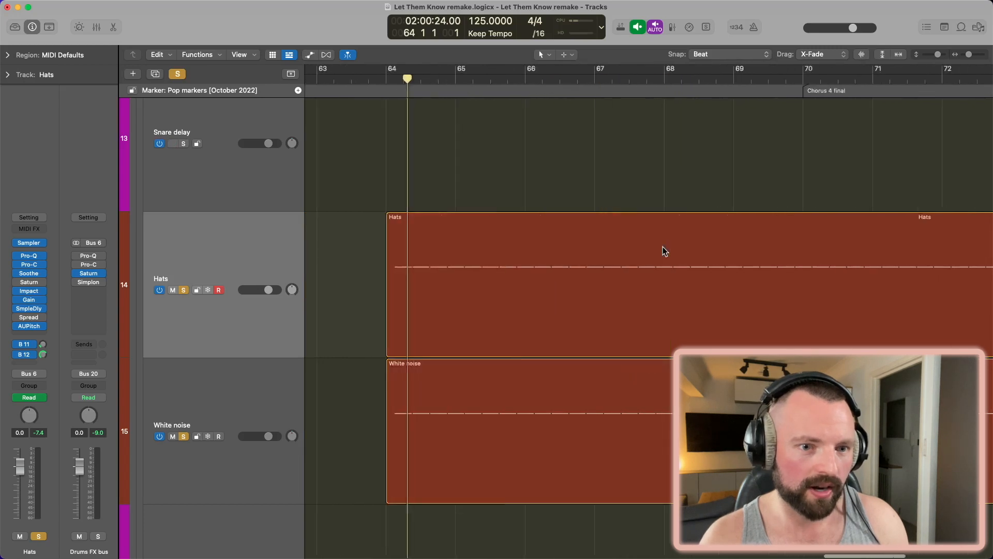
pyautogui.press('super+Left')
pyautogui.press('super+Left')
pyautogui.click(807, 80)
pyautogui.press('super+Right')
pyautogui.press('super+Right')
pyautogui.press('super+Right')
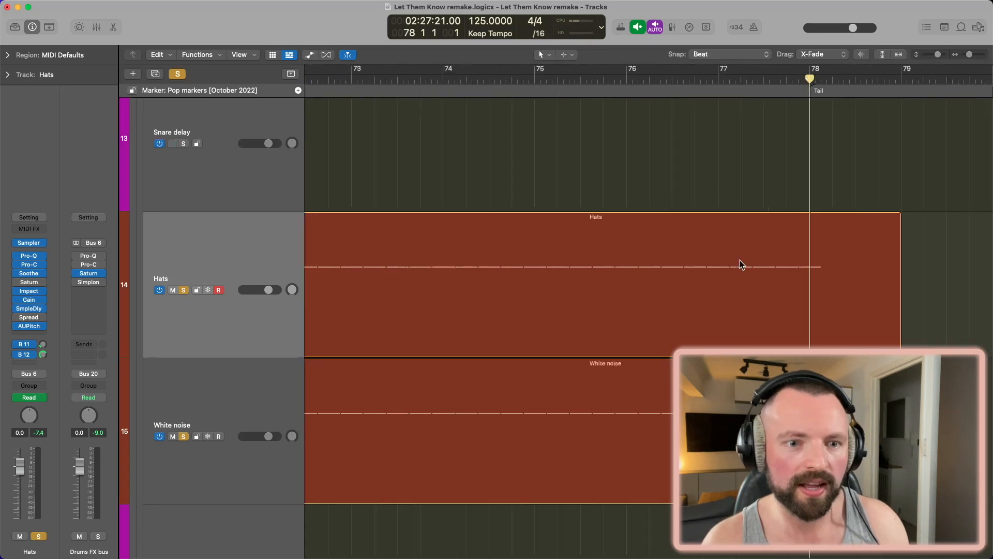
pyautogui.press('super+Right')
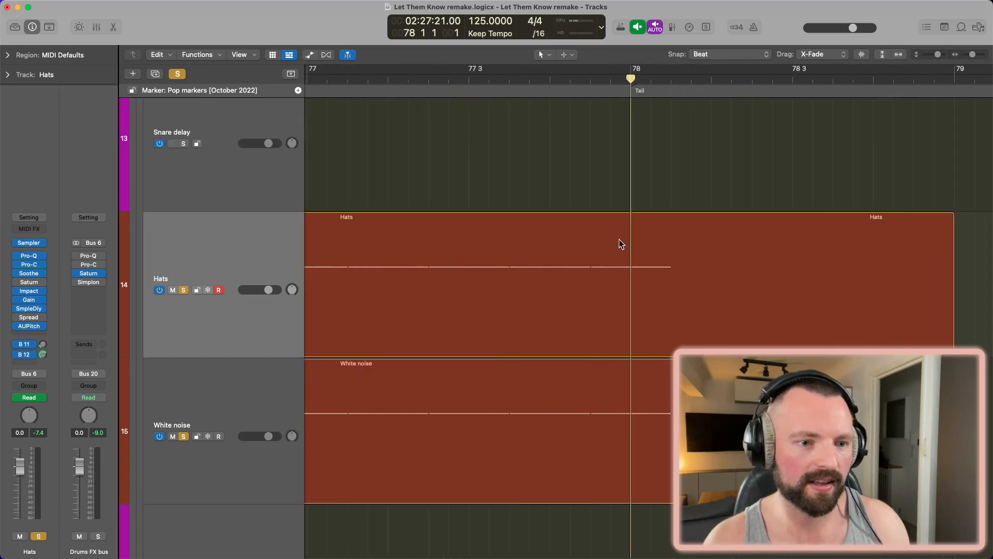
pyautogui.press('super+Left')
pyautogui.press('super+Left')
pyautogui.press('super+Left')
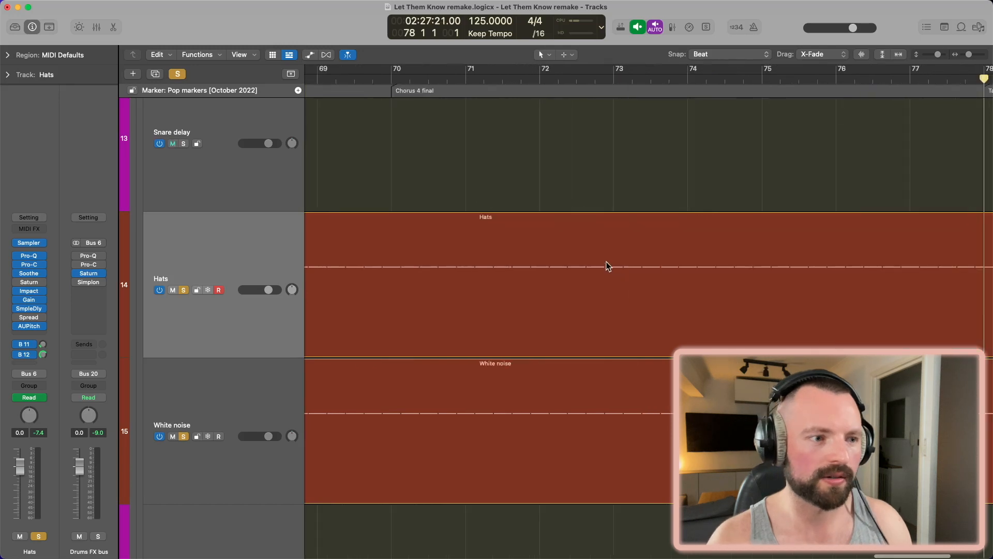
# Show the automation lanes and review the Stereo Spread settings on the White noise track, closing the plug-in when done.
pyautogui.press('a')
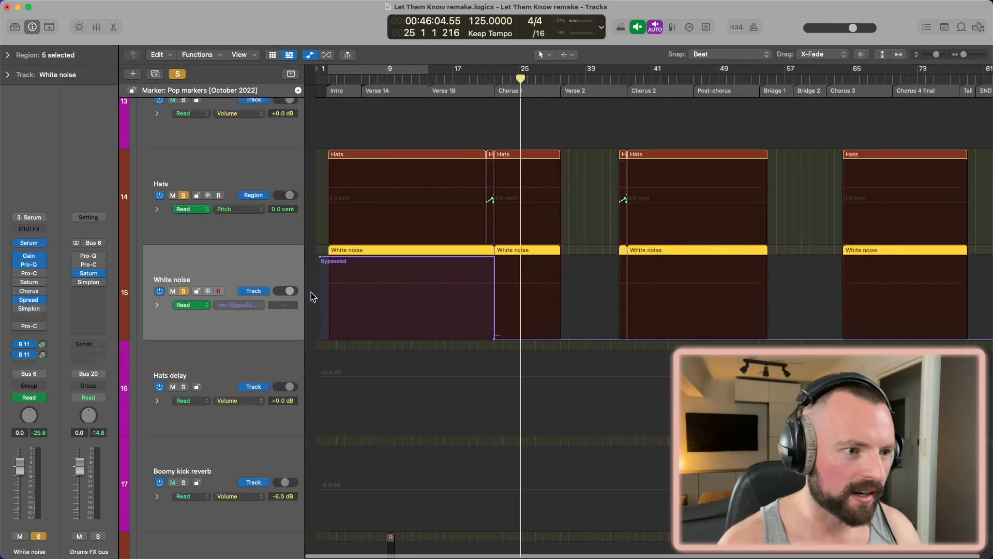
pyautogui.click(29, 302)
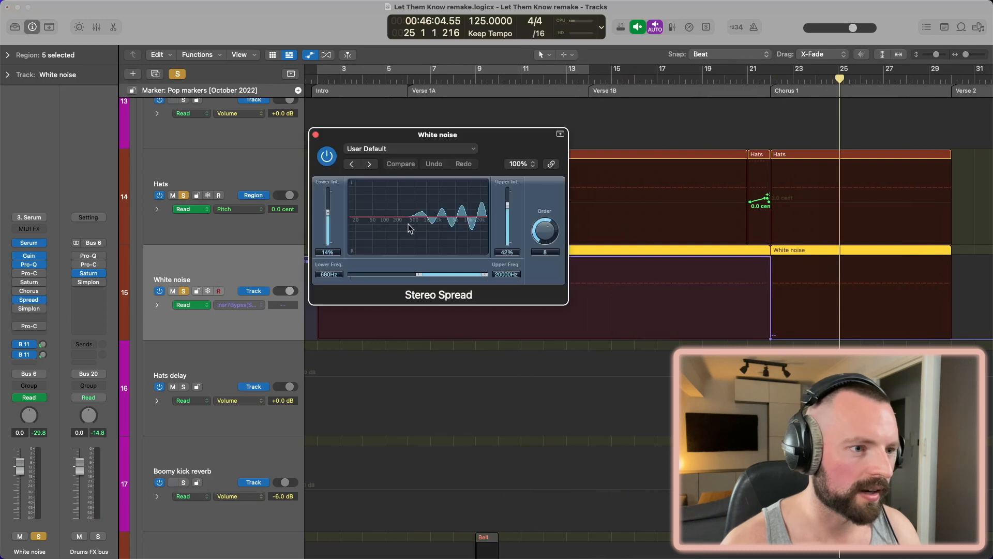
pyautogui.click(41, 300)
pyautogui.click(103, 187)
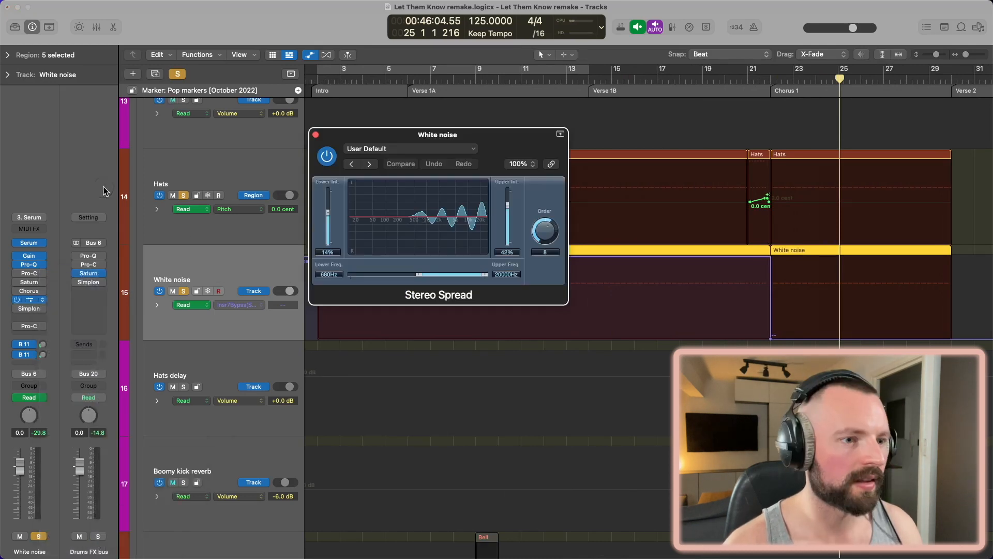
pyautogui.moveTo(494, 137); pyautogui.dragTo(349, 316)
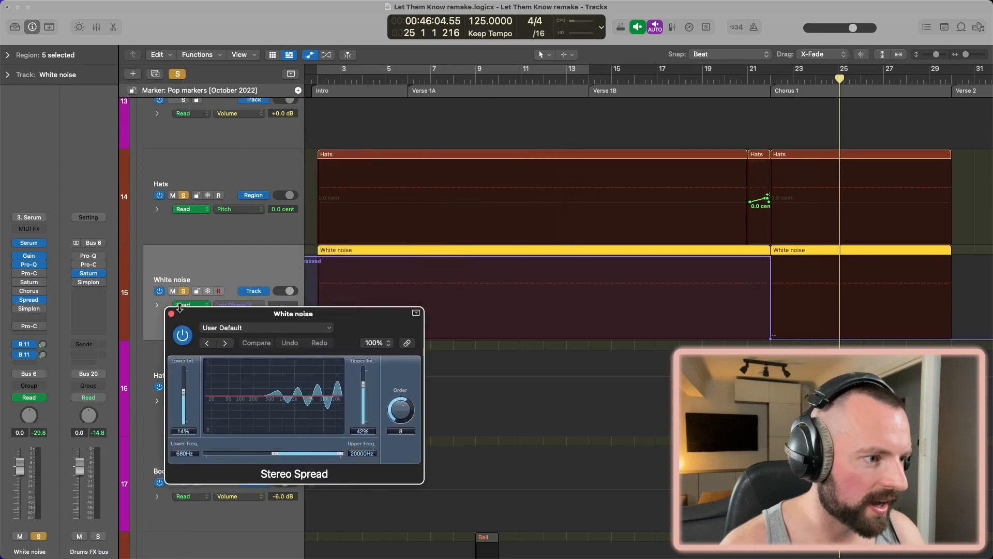
pyautogui.click(171, 314)
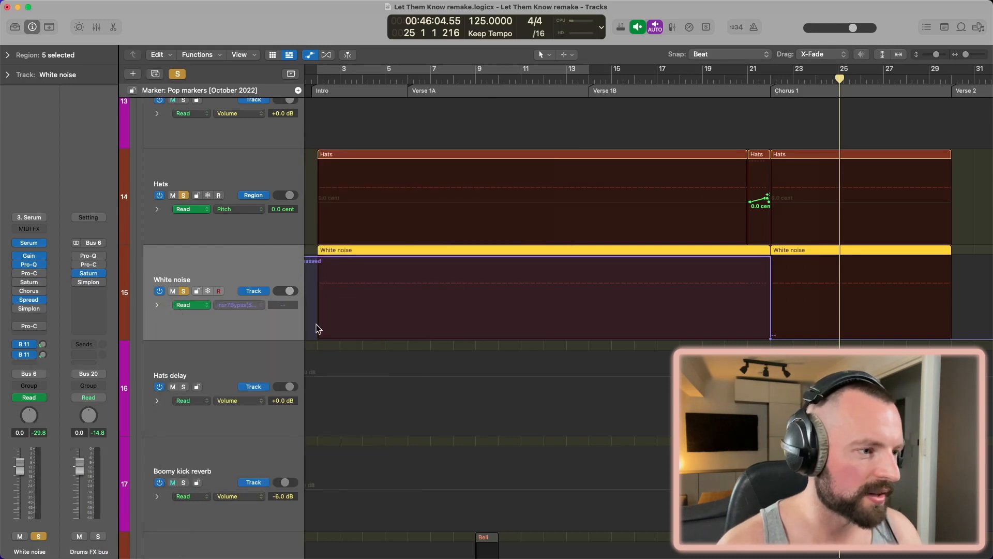
pyautogui.click(39, 300)
pyautogui.click(171, 314)
# Place the playhead at the start of Chorus 1, where the White noise track's Spread bypass automation changes.
pyautogui.press('super+Down')
pyautogui.press('super+Down')
pyautogui.press('super+Down')
pyautogui.press('super+Down')
pyautogui.press('super+Down')
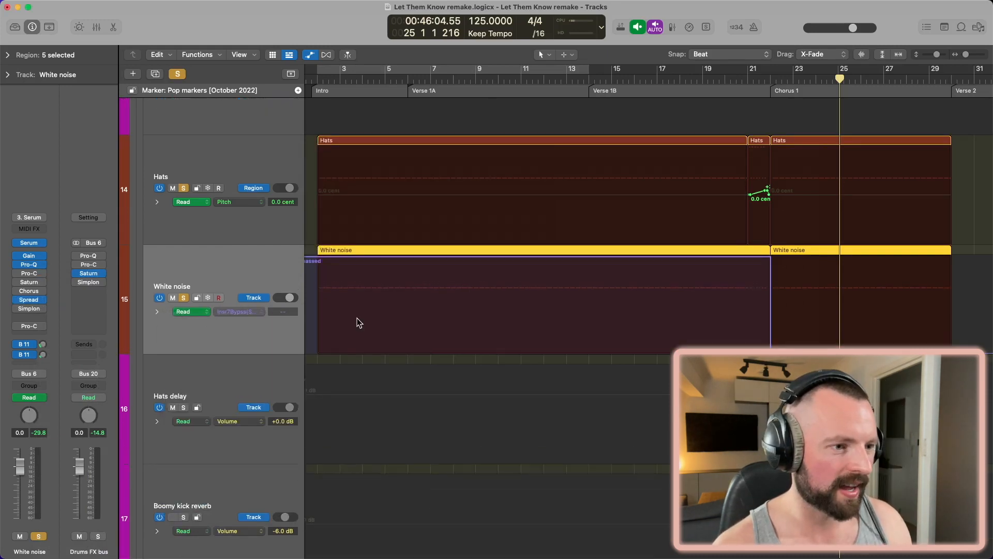
pyautogui.press('super+Left')
pyautogui.press('super+Left')
pyautogui.press('super+Left')
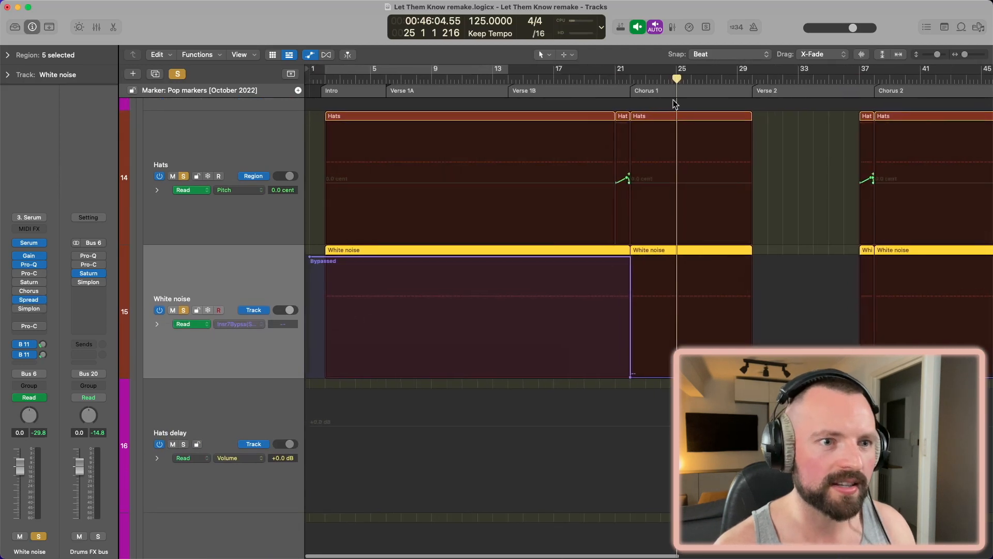
pyautogui.click(630, 79)
# Rewind a few bars and play the transition into Chorus 1 to hear the White noise track's Spread automation.
pyautogui.press('super+Right')
pyautogui.press('super+Right')
pyautogui.press('super+Right')
pyautogui.press('super+Right')
pyautogui.press('super+Right')
pyautogui.press('super+Right')
pyautogui.press('super+Right')
pyautogui.press('super+Right')
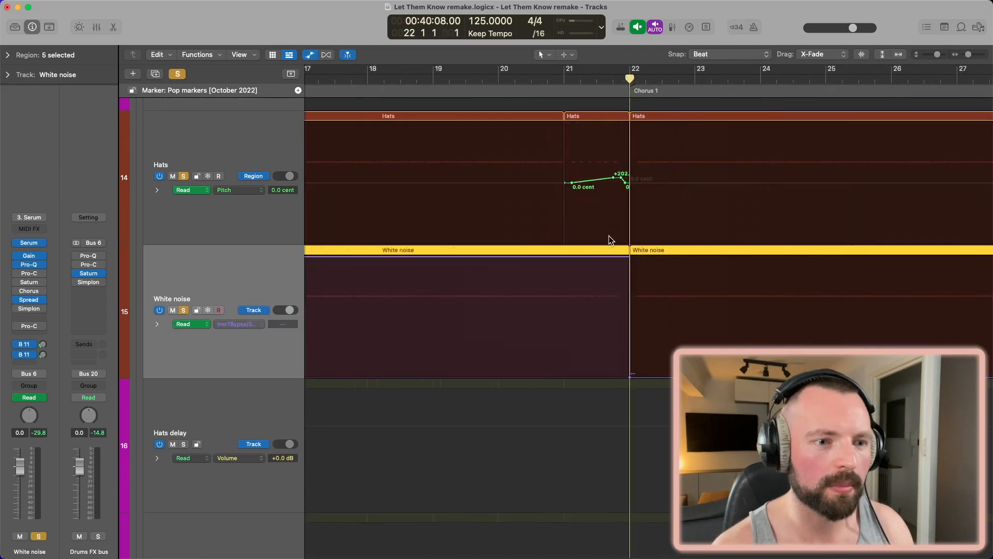
pyautogui.press(',')
pyautogui.press(',')
pyautogui.press(',')
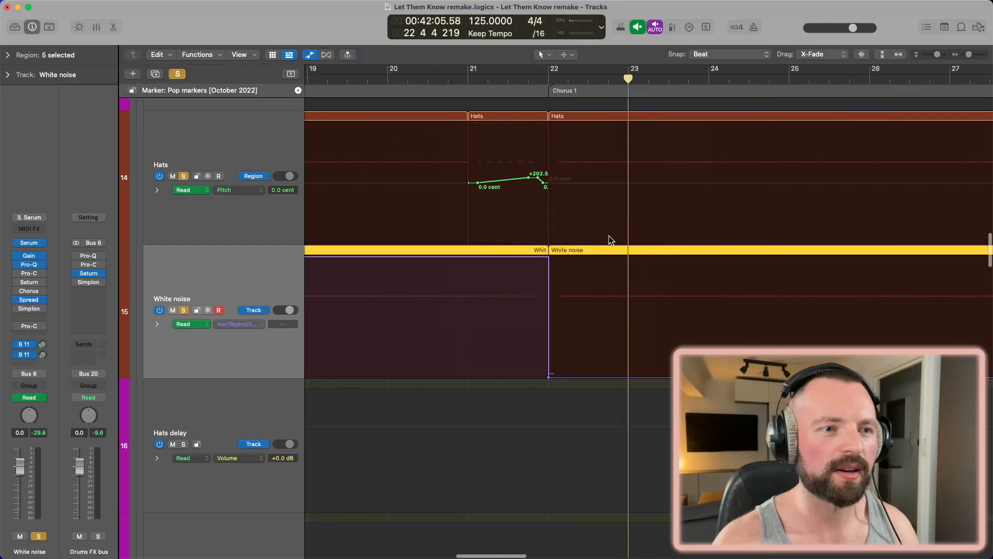
# Check where the Hats track's Bus 11 send goes and review the ValhallaVintageVerb settings on the Drum verb bus, closing the plug-in when done.
pyautogui.scroll(-2, 612, 240)
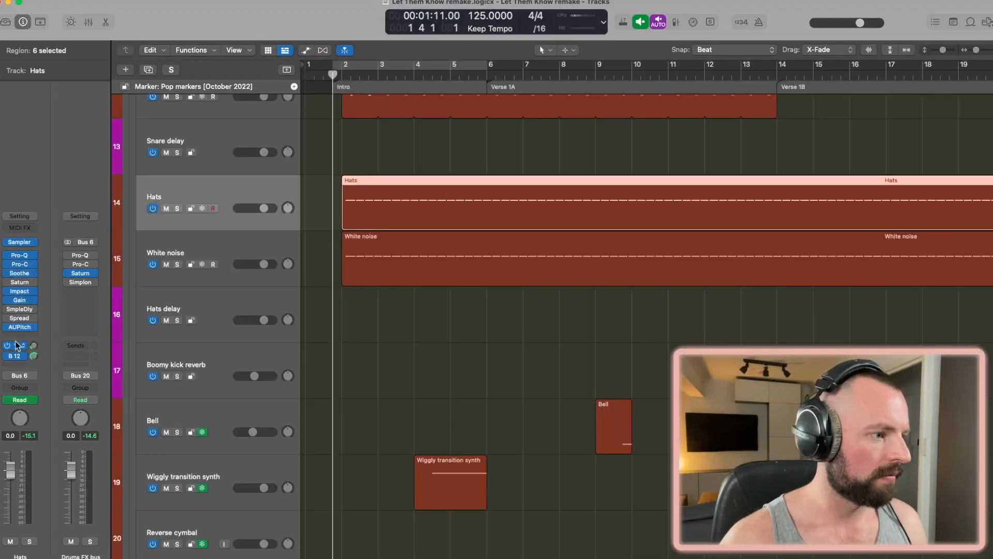
pyautogui.click(22, 348)
pyautogui.moveTo(39, 437)
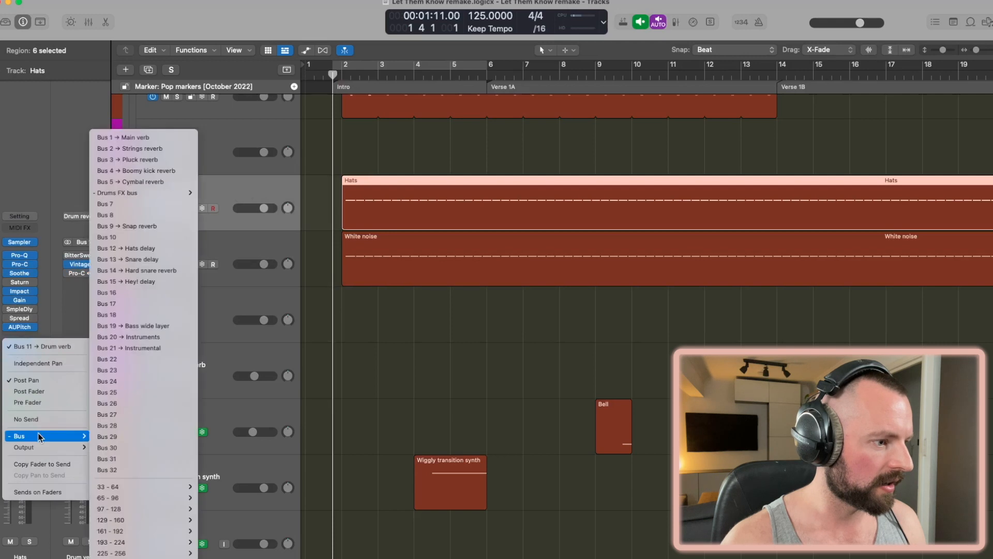
pyautogui.click(60, 175)
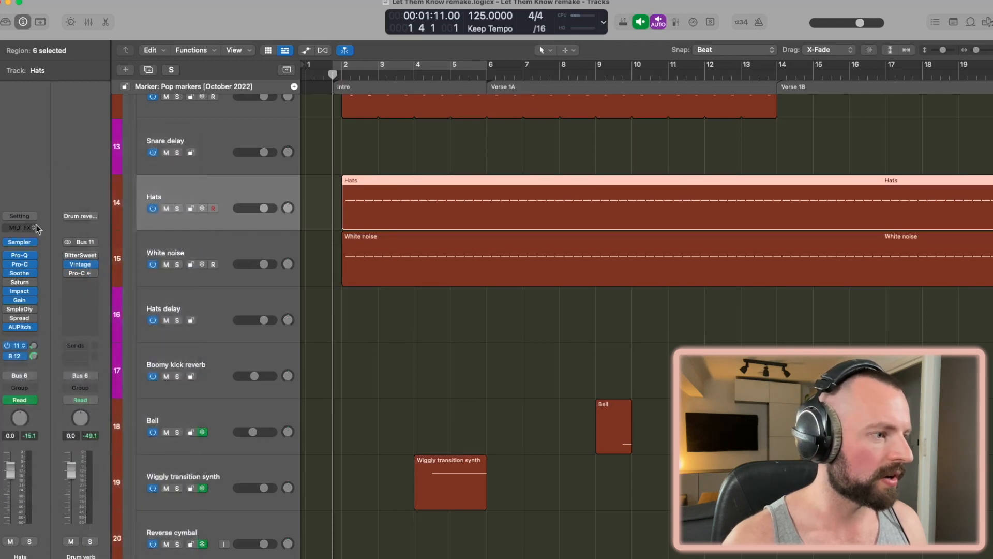
pyautogui.click(15, 347)
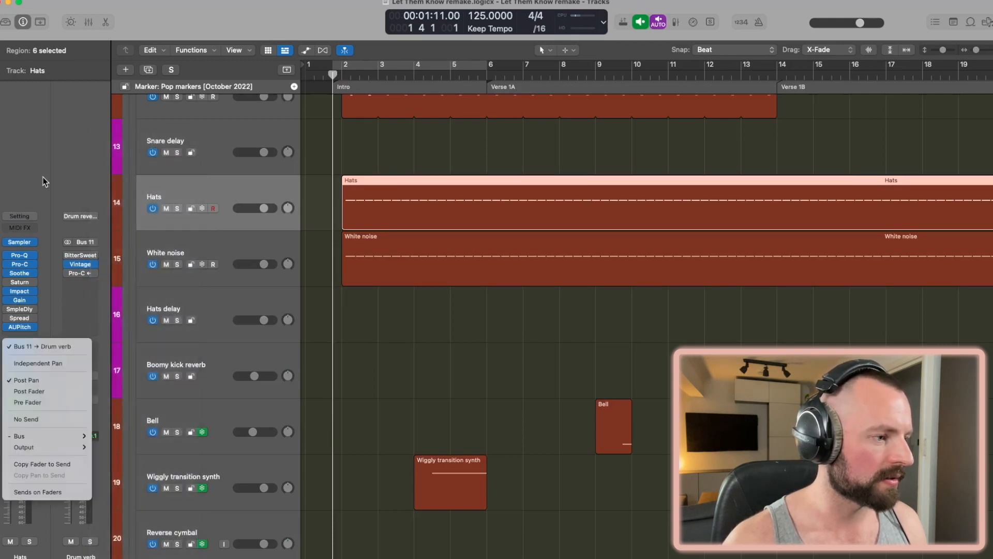
pyautogui.click(44, 178)
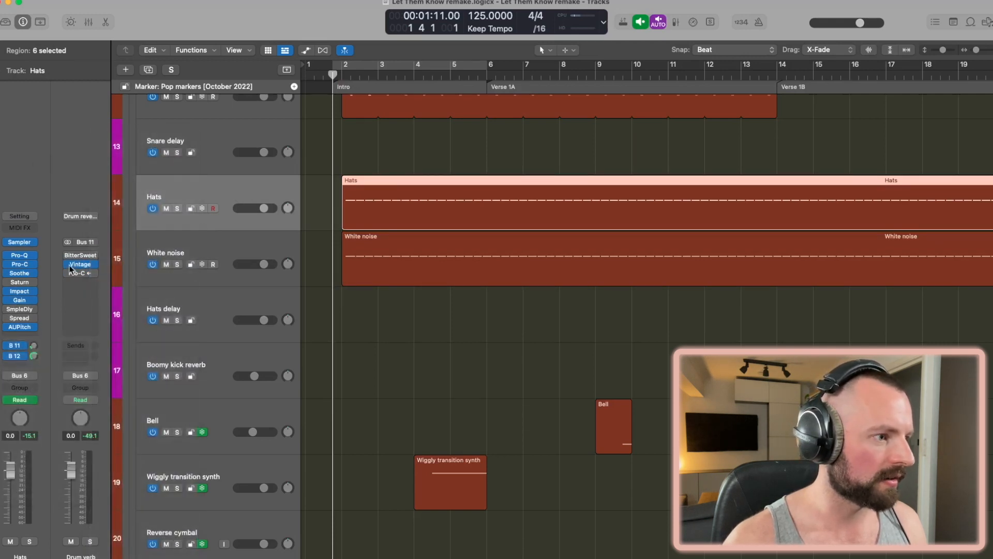
pyautogui.click(81, 264)
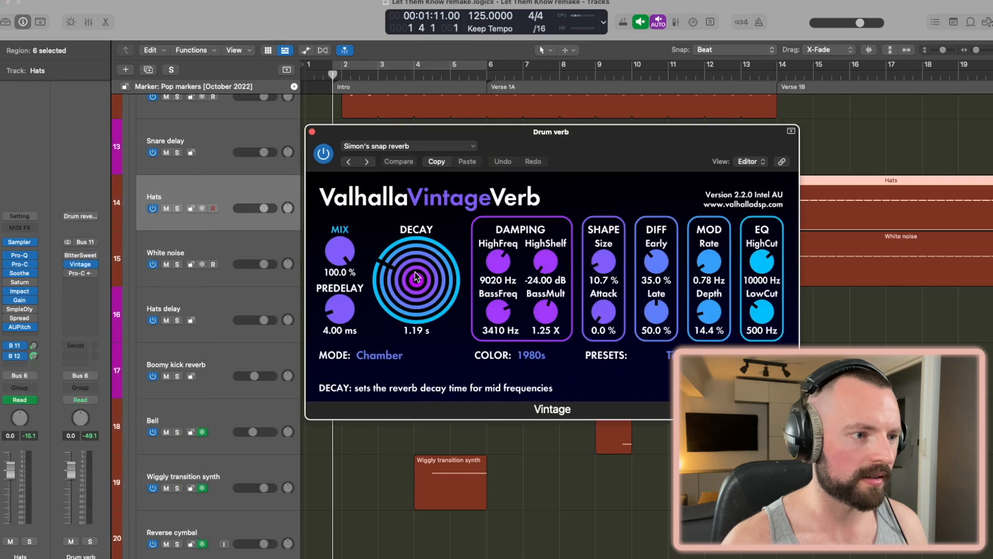
pyautogui.click(312, 132)
# Check the destination of the Hats track's Bus 12 send and select the Hats delay track.
pyautogui.click(17, 356)
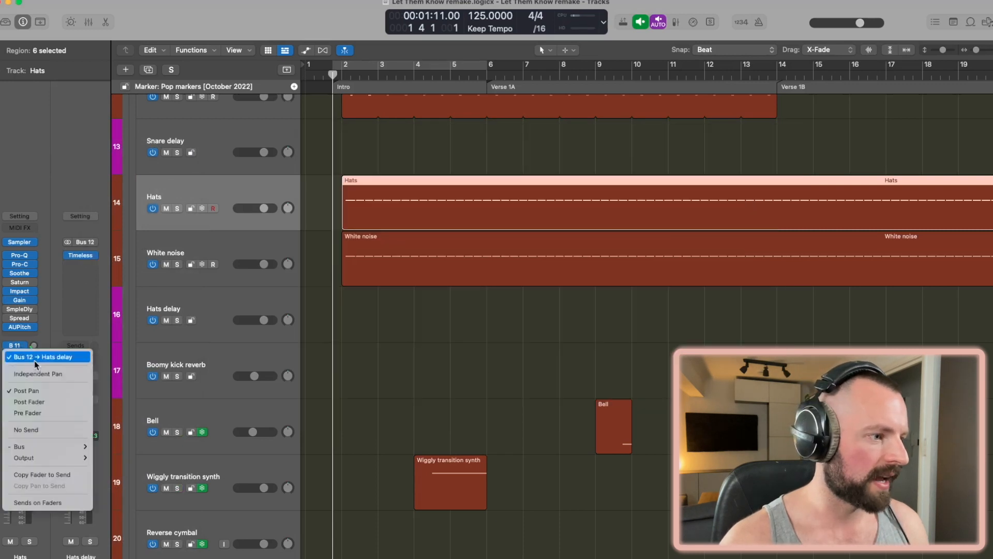
pyautogui.click(73, 170)
pyautogui.click(227, 314)
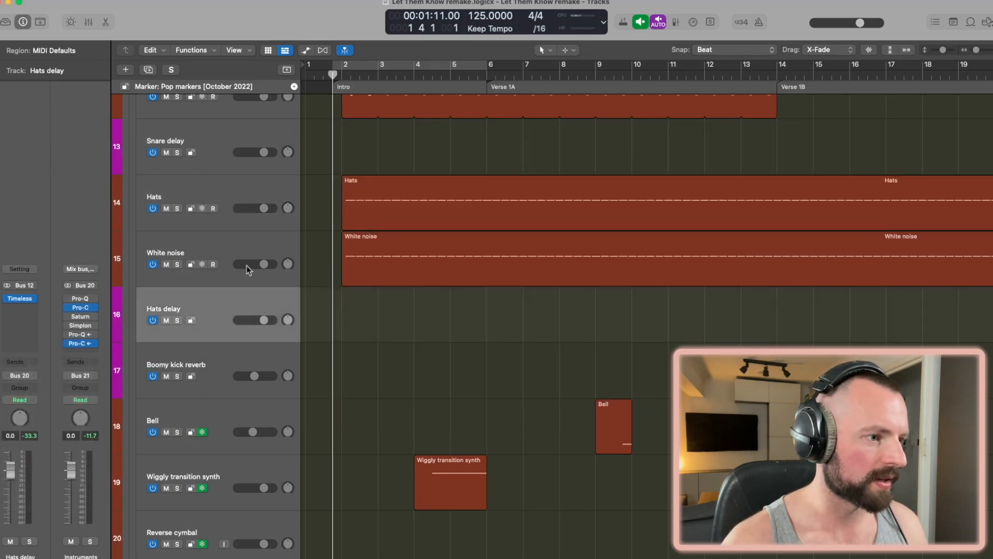
# Select the White noise track and compare the destinations of its two sends.
pyautogui.click(248, 240)
pyautogui.click(23, 347)
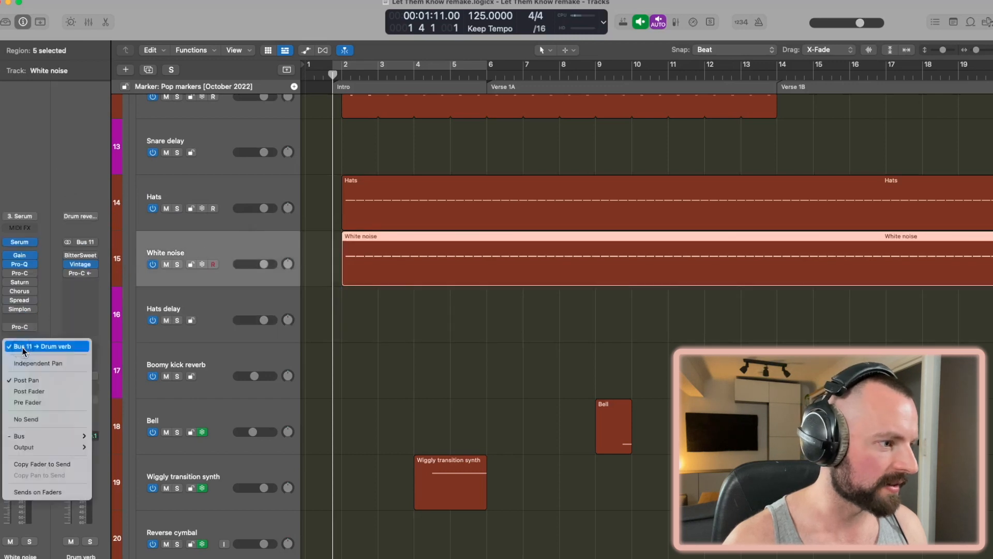
pyautogui.click(46, 215)
pyautogui.click(23, 356)
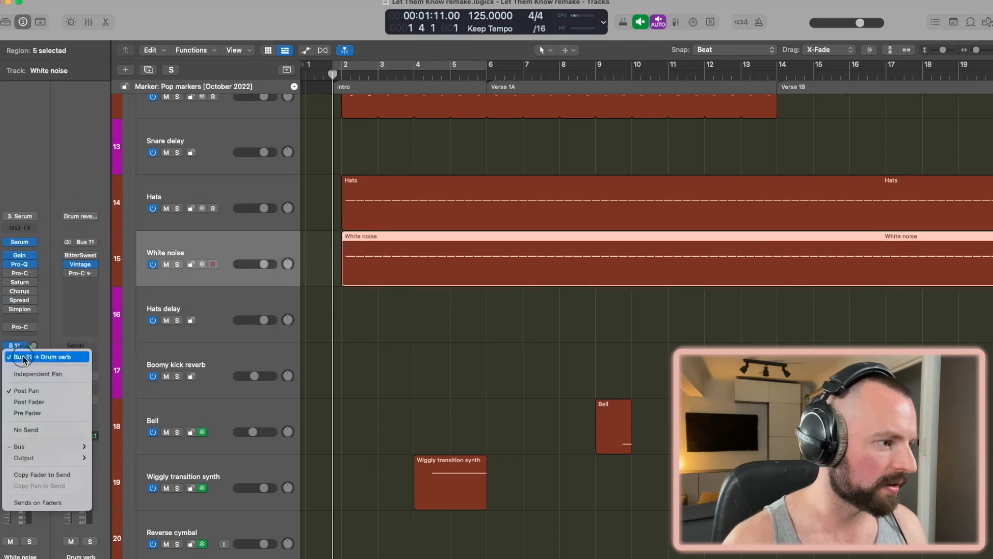
pyautogui.click(25, 348)
pyautogui.click(25, 346)
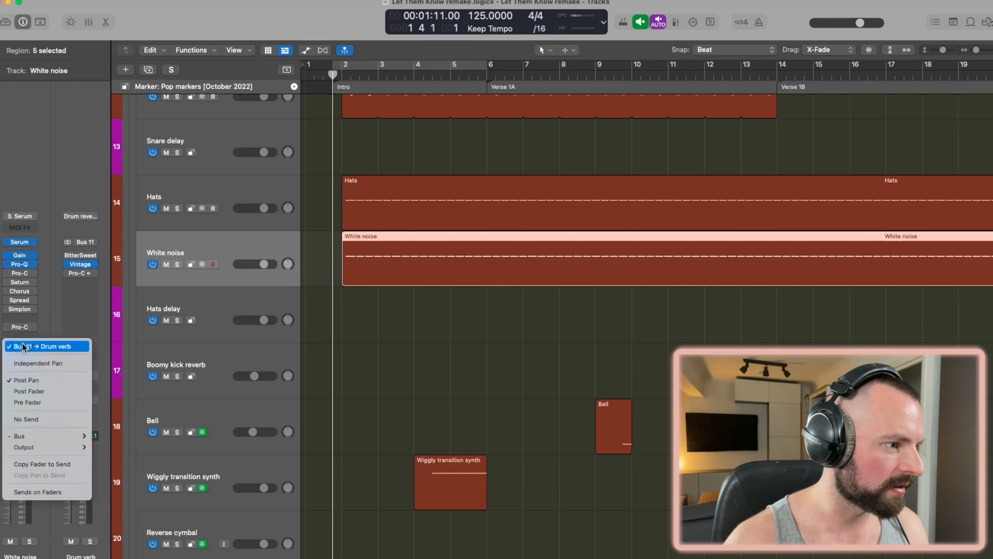
pyautogui.click(47, 331)
# Reroute the White noise track's second send to Bus 12, the Hats delay.
pyautogui.click(25, 356)
pyautogui.moveTo(49, 447)
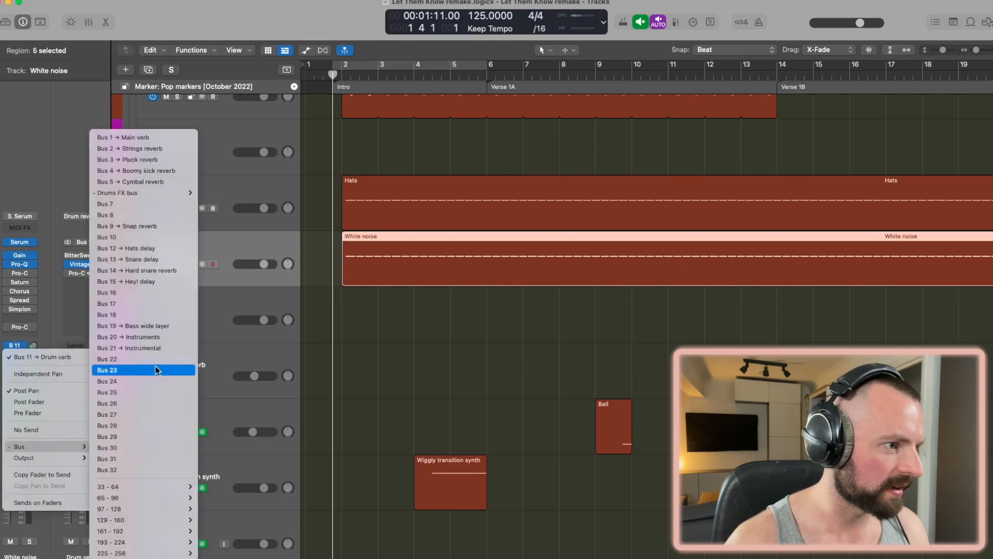
pyautogui.moveTo(163, 192)
pyautogui.click(228, 203)
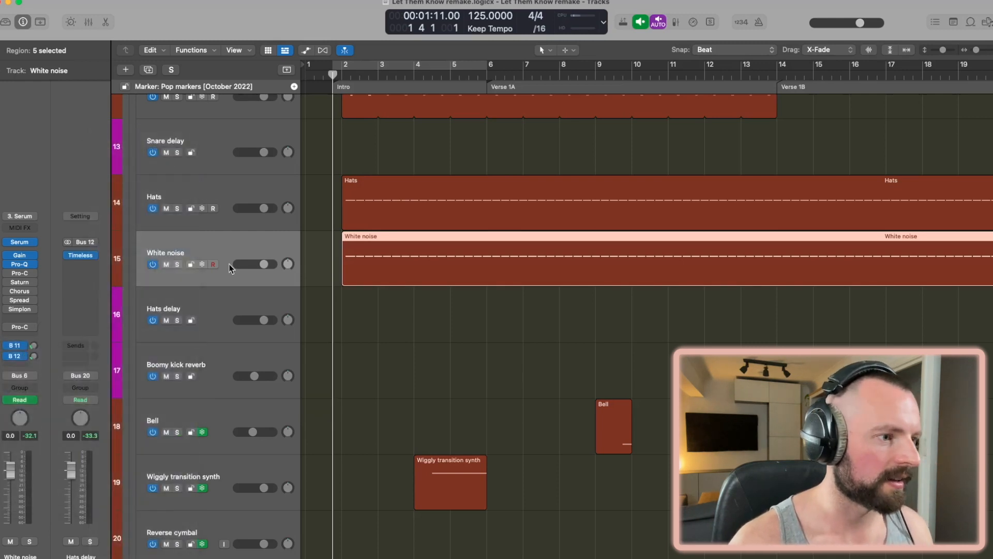
# Play the soloed Hats and White noise tracks from the Intro, comparing them with the Hats delay muted and unmuted.
pyautogui.click(179, 320)
pyautogui.press('space')
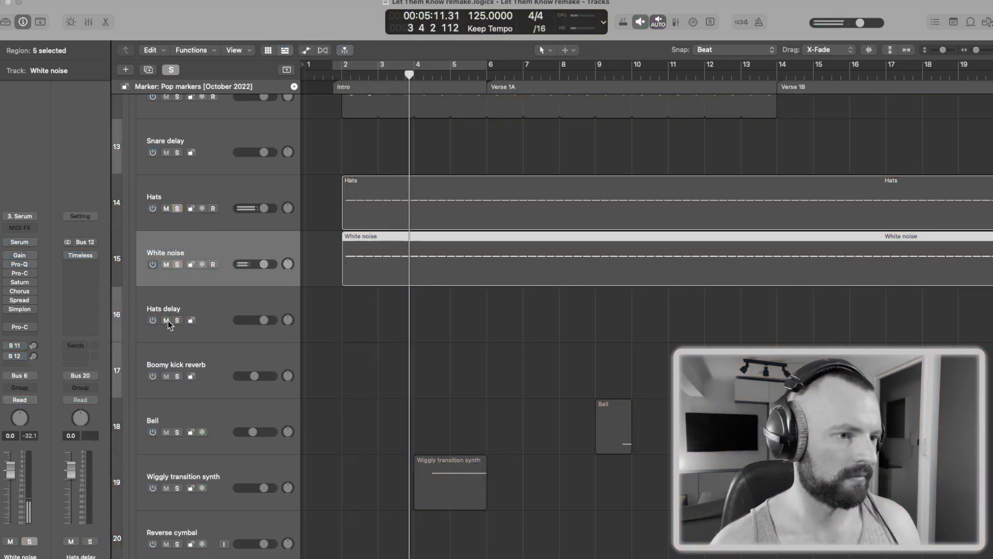
pyautogui.press('space')
pyautogui.click(167, 320)
pyautogui.press('space')
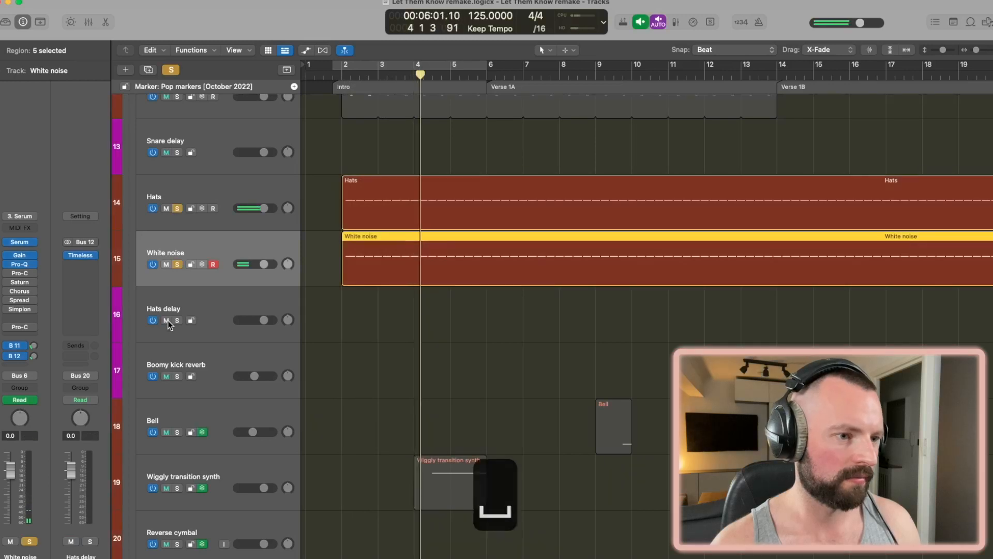
# Open Timeless on the Hats delay track, stop playback and review the delay's note-length sync options.
pyautogui.click(198, 312)
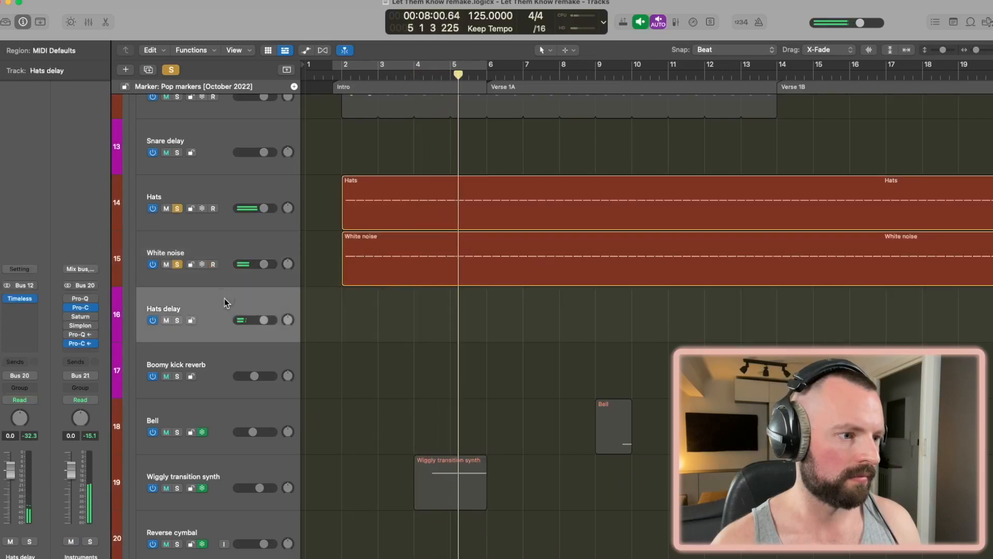
pyautogui.click(19, 301)
pyautogui.press('space')
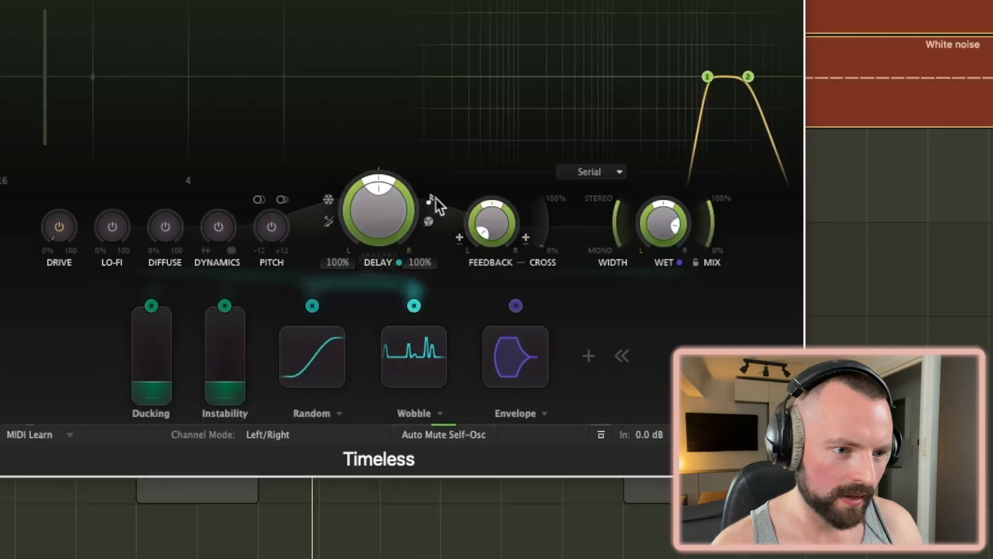
pyautogui.click(590, 328)
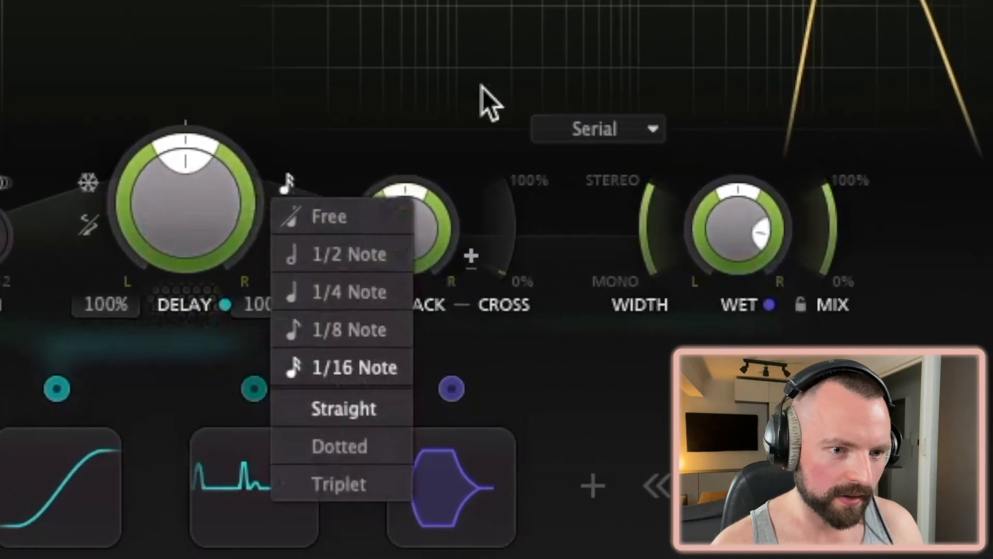
pyautogui.click(519, 115)
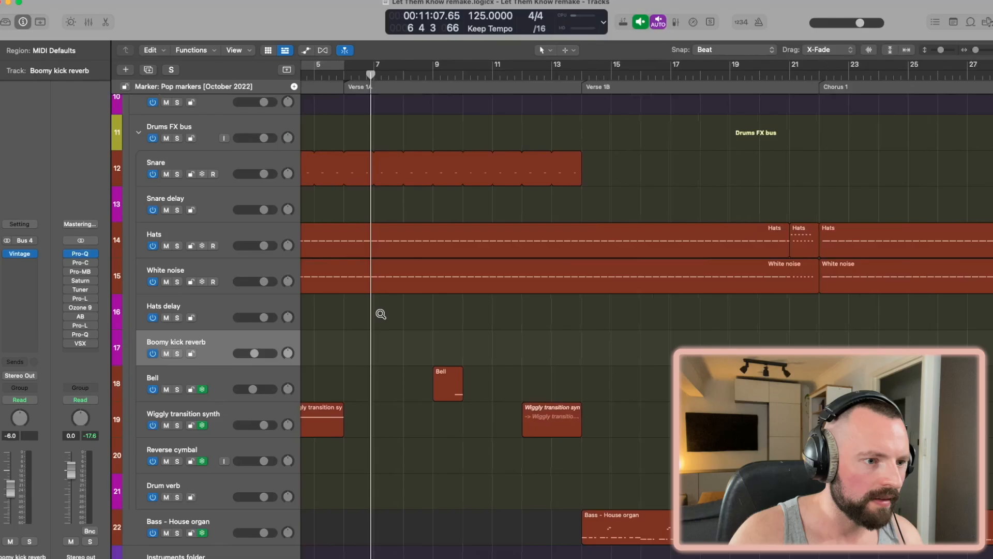
# Place the playhead at bar 9 beat 4 in the Bell region and inspect its note in the Piano Roll.
pyautogui.hscroll(-3, 379, 313)
pyautogui.click(460, 76)
pyautogui.press('super+Right')
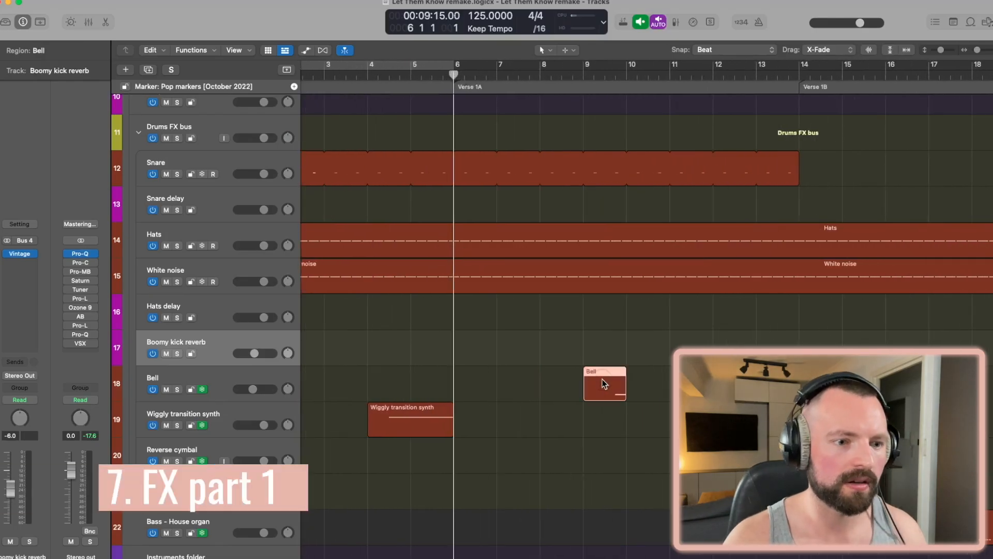
pyautogui.click(616, 76)
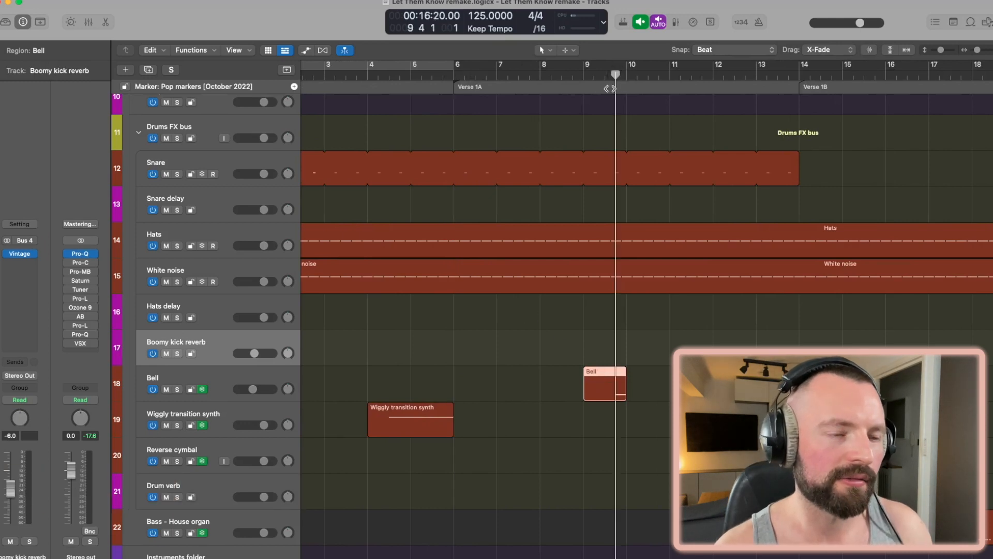
pyautogui.press('super+4')
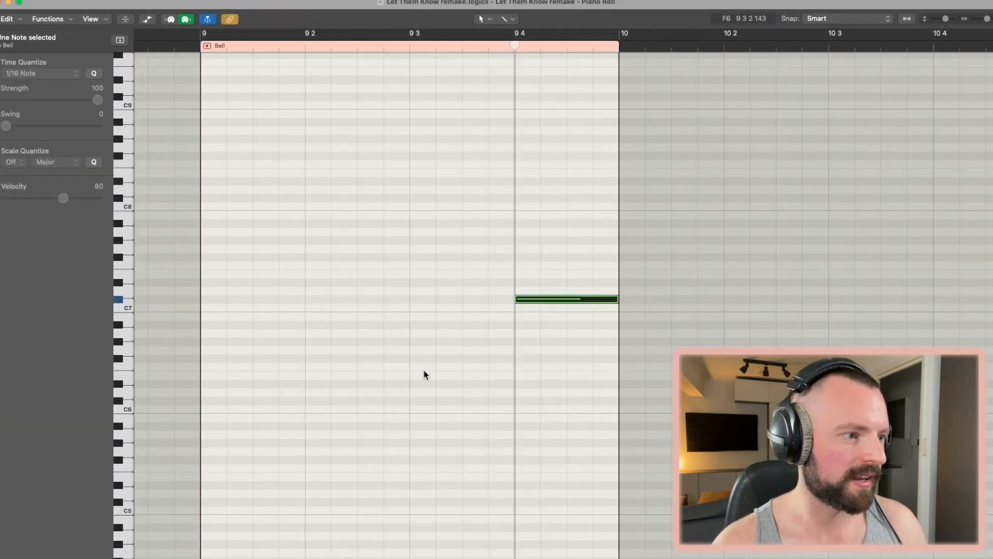
pyautogui.moveTo(533, 302)
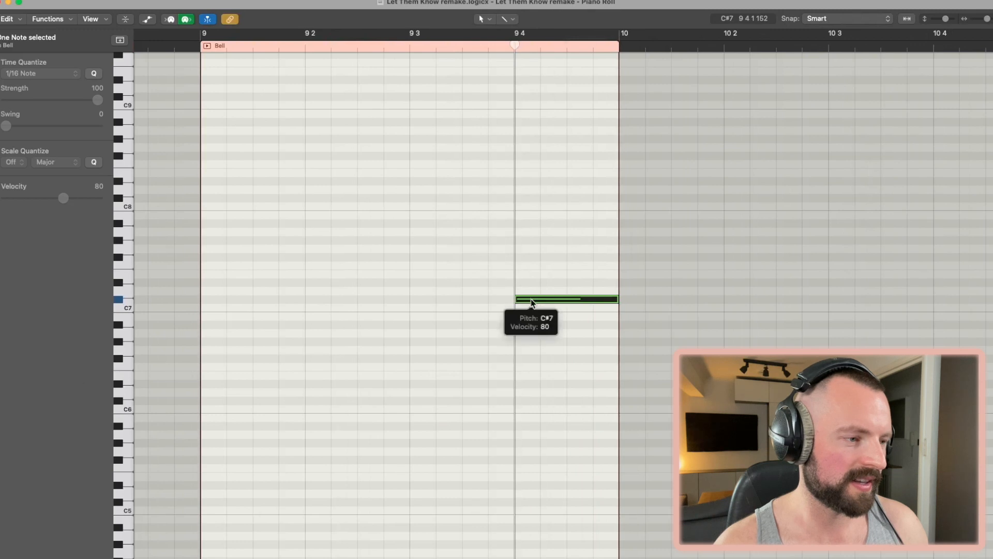
pyautogui.press('super+Right')
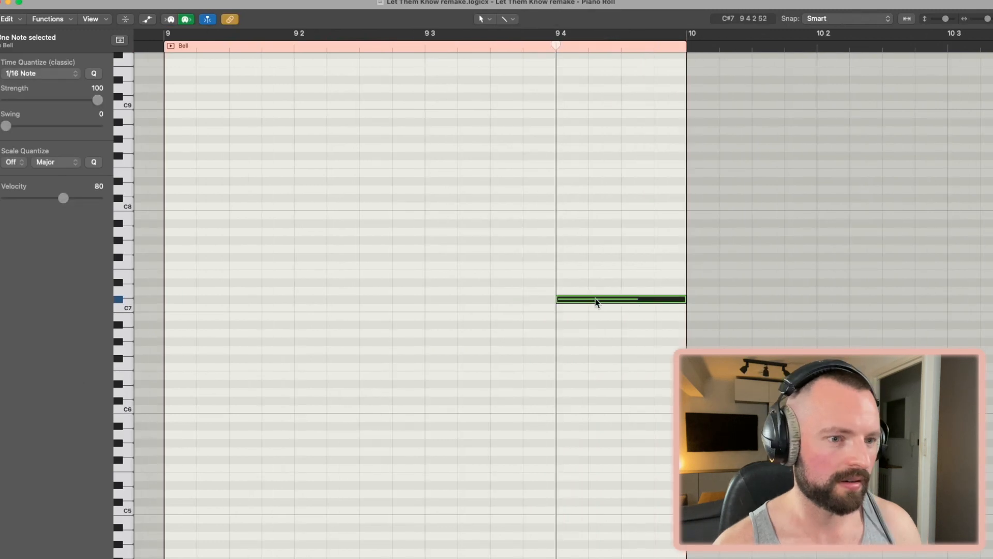
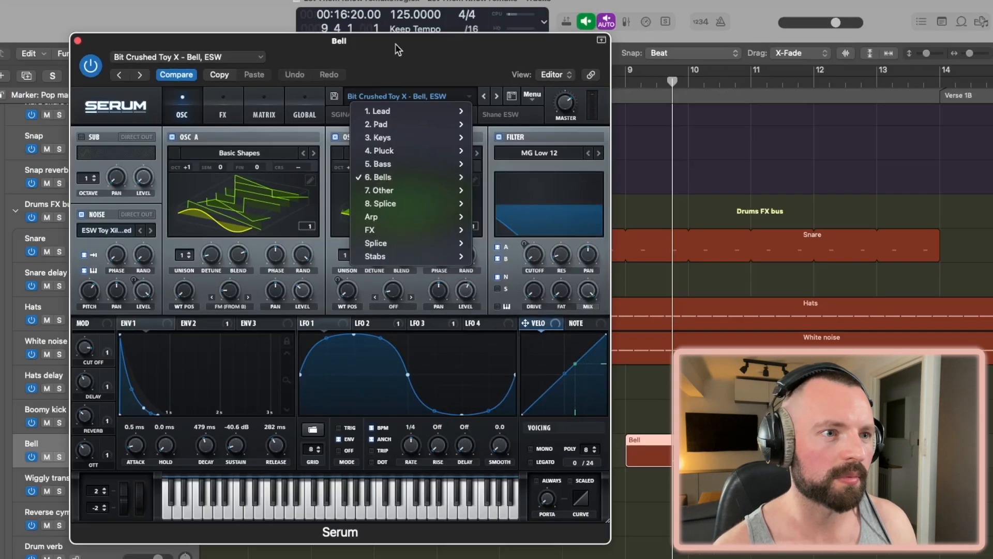
# Review the effects rack of the Bell track's Serum patch from EQ down to Reverb, closing the synth when done.
pyautogui.click(38, 47)
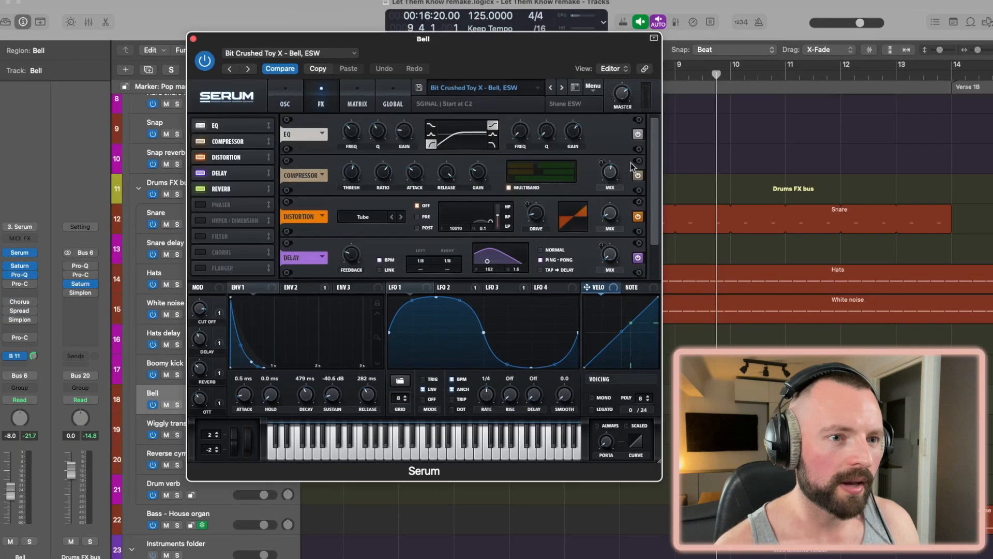
pyautogui.moveTo(652, 134); pyautogui.dragTo(653, 158)
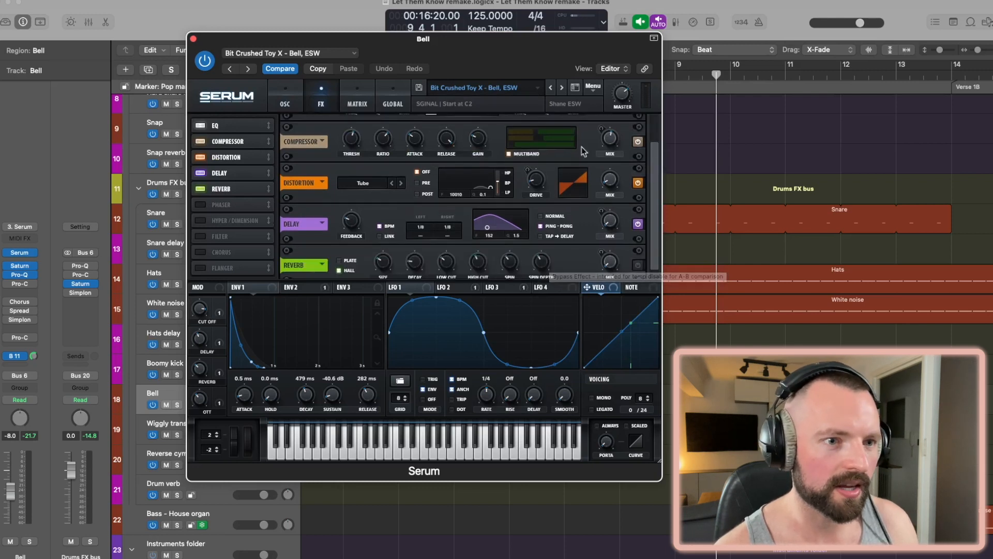
pyautogui.click(195, 40)
# Check the destination of the Bell track's Bus 11 send and review its Saturn settings, closing the plug-in when done.
pyautogui.click(20, 357)
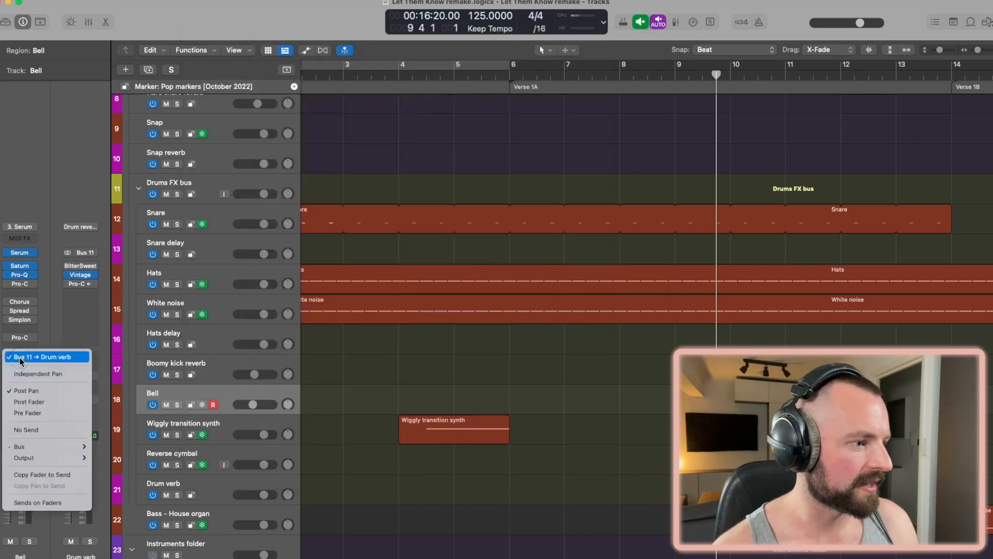
pyautogui.click(21, 358)
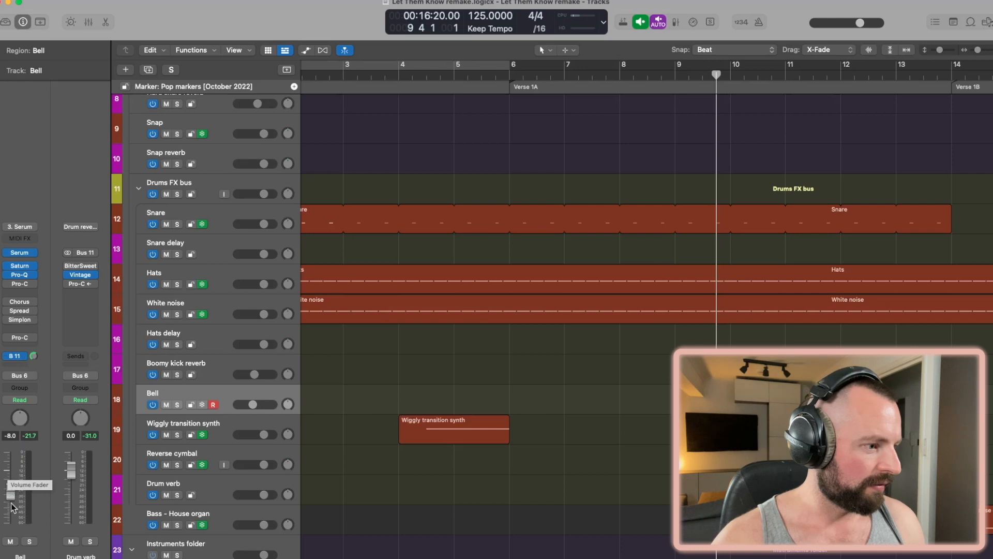
pyautogui.click(20, 266)
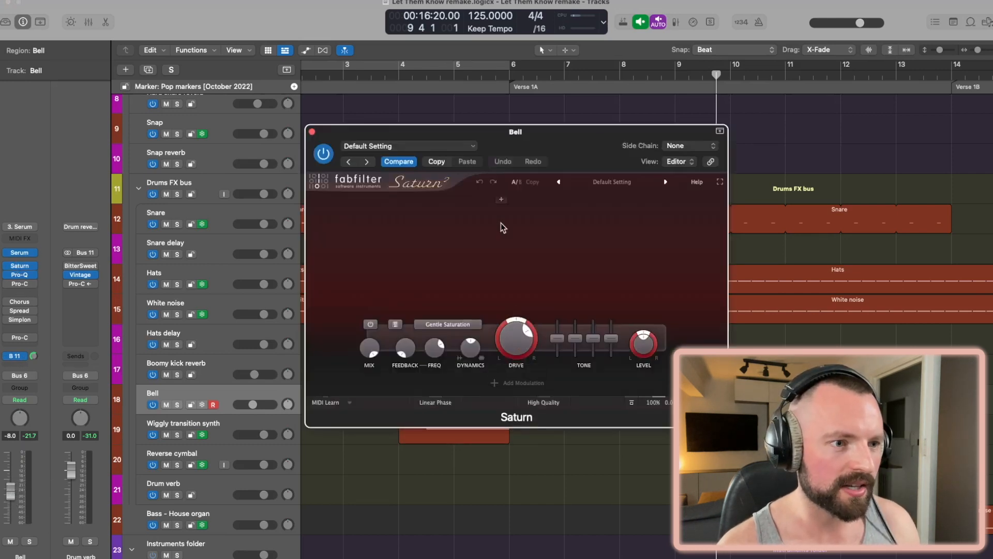
pyautogui.click(313, 133)
# Solo the Bell track and play its note, toggling Saturn's bypass to compare the sound with and without saturation.
pyautogui.press('s')
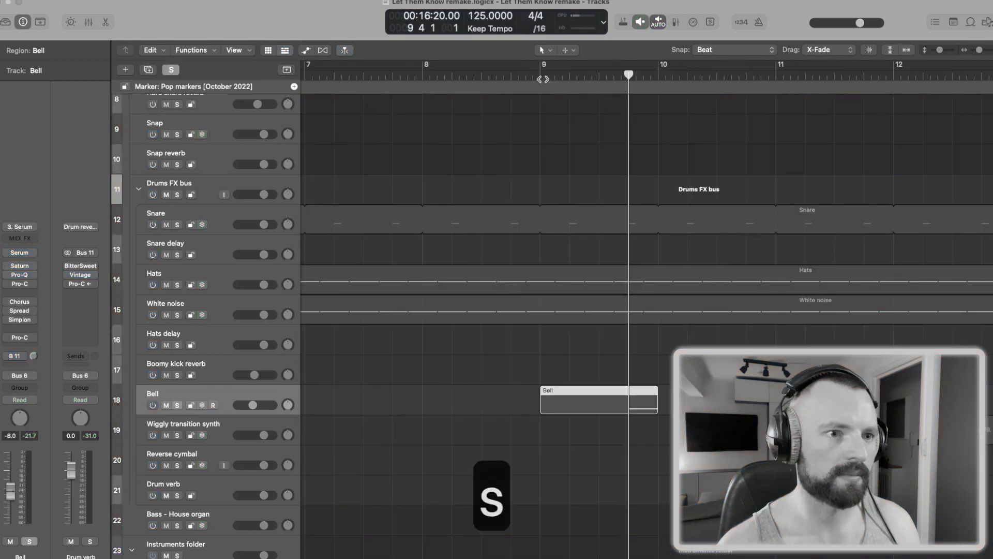
pyautogui.press('space')
pyautogui.press('space')
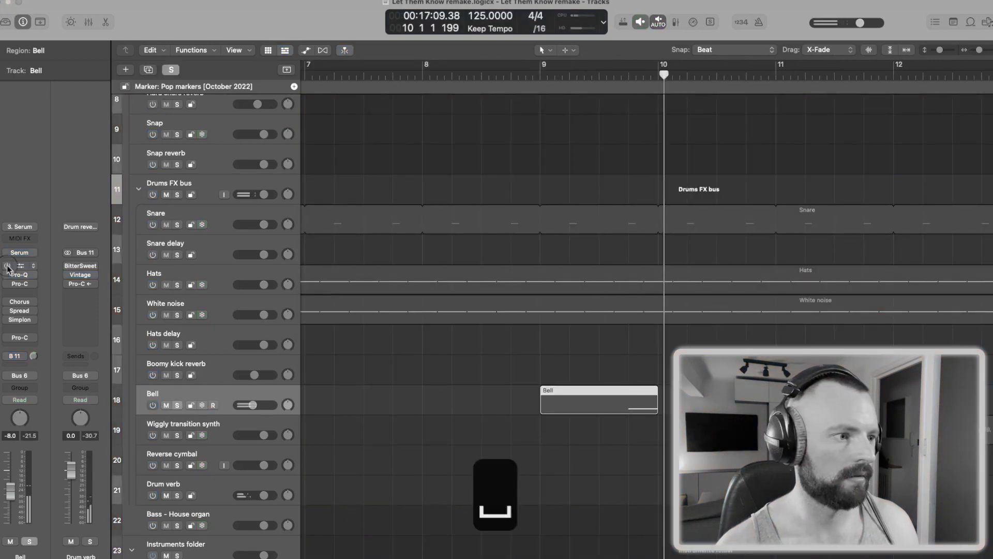
pyautogui.click(7, 267)
pyautogui.press('space')
pyautogui.press('space')
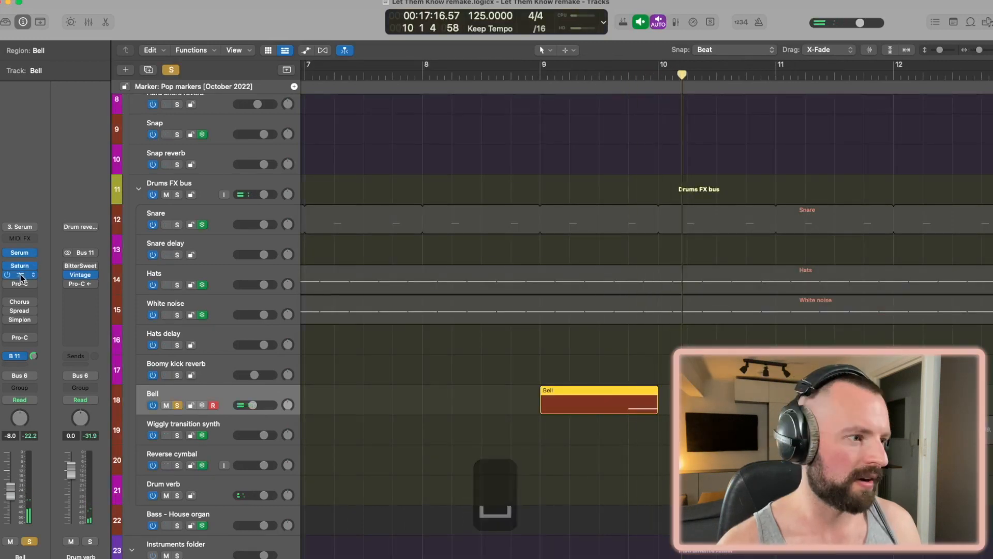
# Review the Bell track's Pro-Q low cut, play the note toggling the EQ's bypass to compare, and close the plug-in.
pyautogui.click(19, 274)
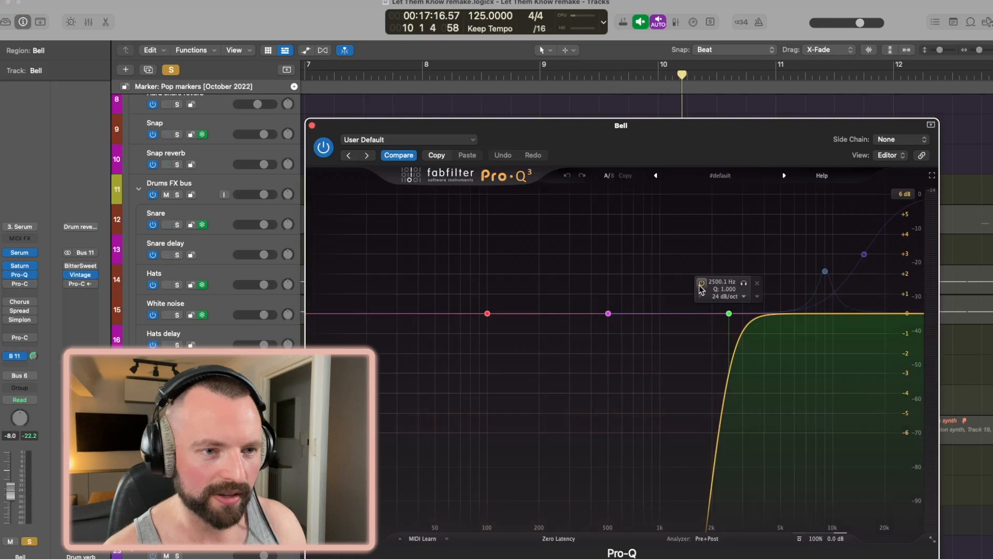
pyautogui.click(600, 75)
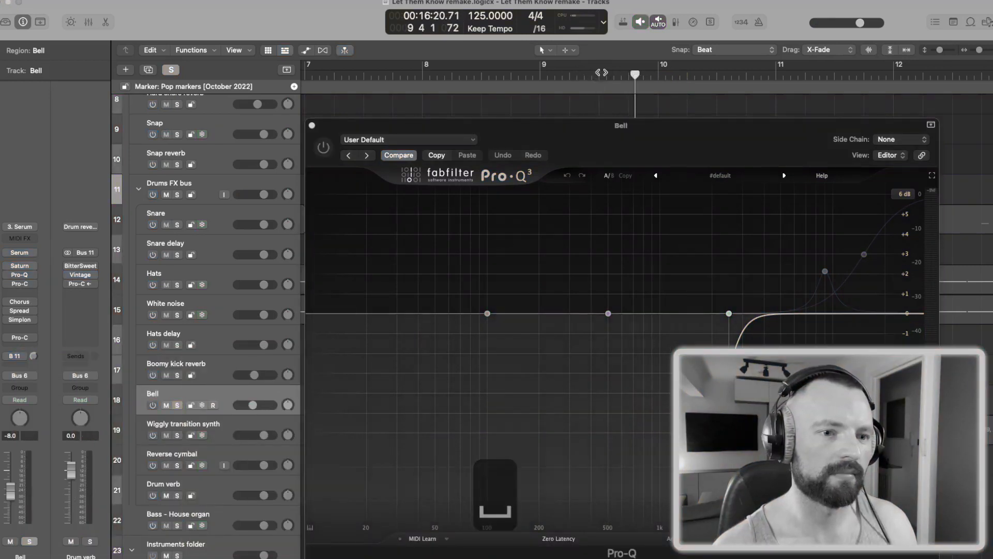
pyautogui.click(6, 275)
pyautogui.press('space')
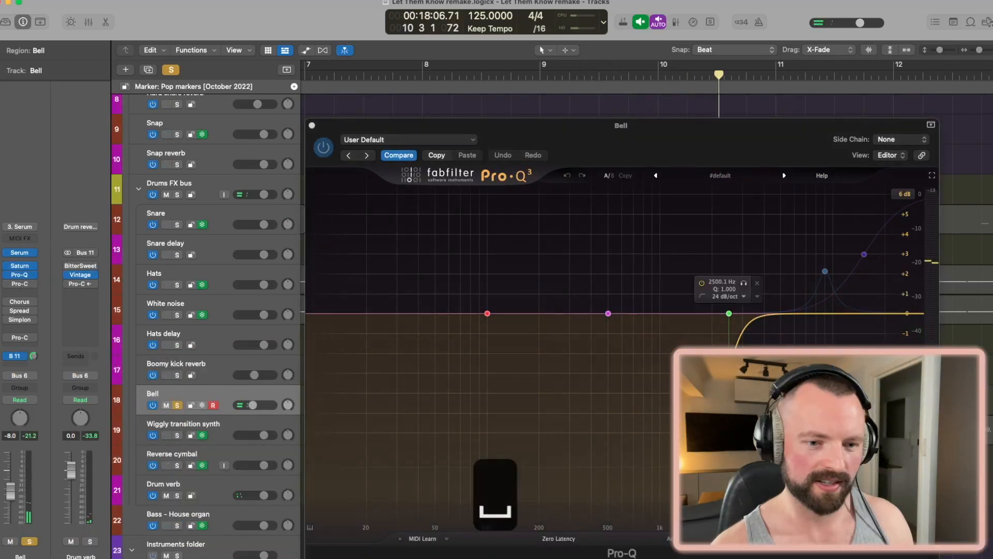
pyautogui.click(312, 126)
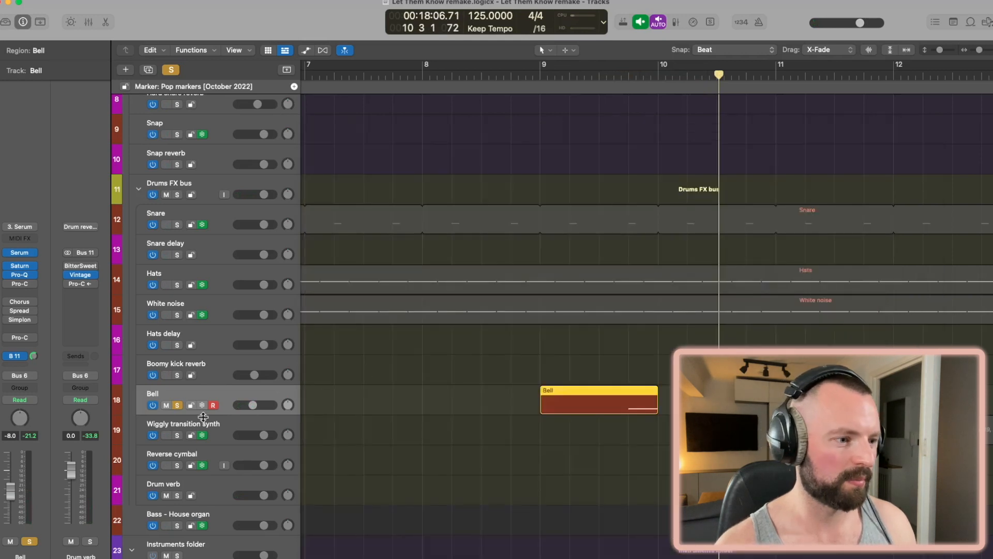
# Unsolo the Bell track and play the passage leading into its bar 9 region with the full mix.
pyautogui.click(177, 406)
pyautogui.scroll(-5, 467, 406)
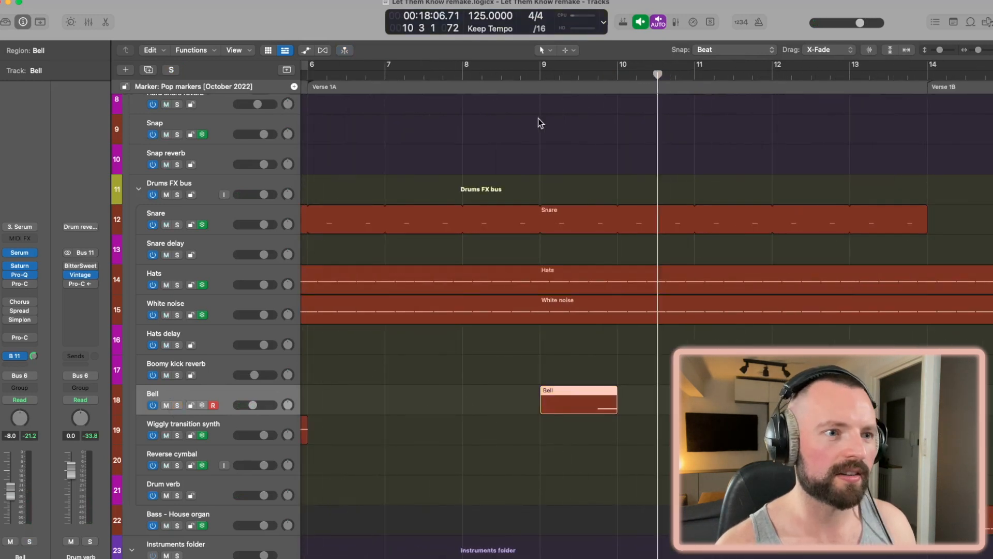
pyautogui.click(456, 75)
pyautogui.press('space')
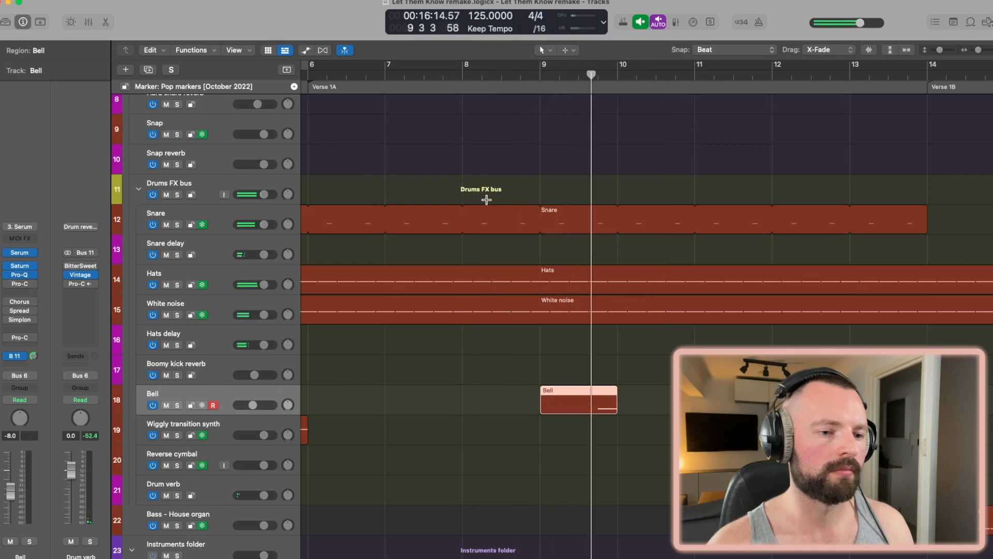
pyautogui.press('space')
# Select the Wiggly transition synth track, locate its region at bar 4, and review its Bus 1 send and Gain plug-in.
pyautogui.scroll(-3, 391, 421)
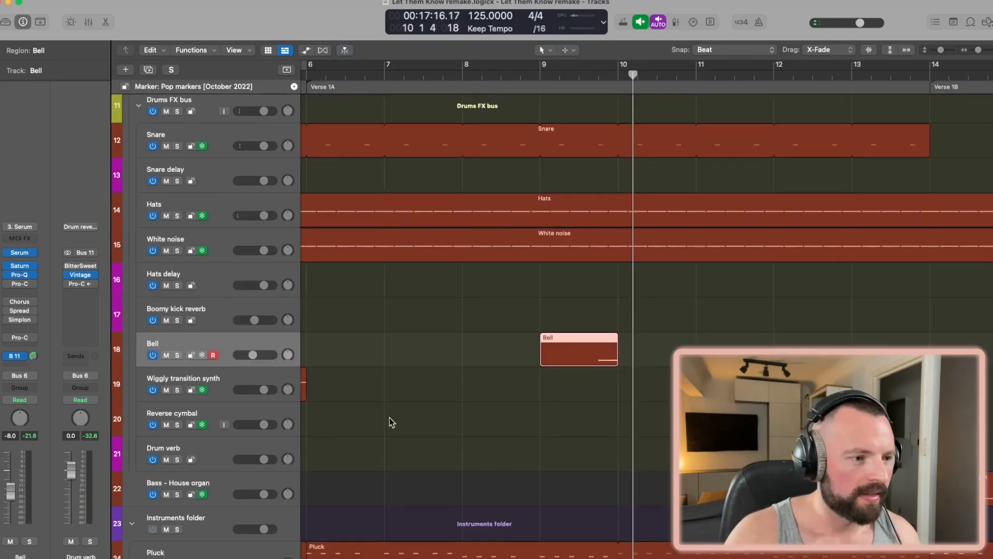
pyautogui.click(244, 380)
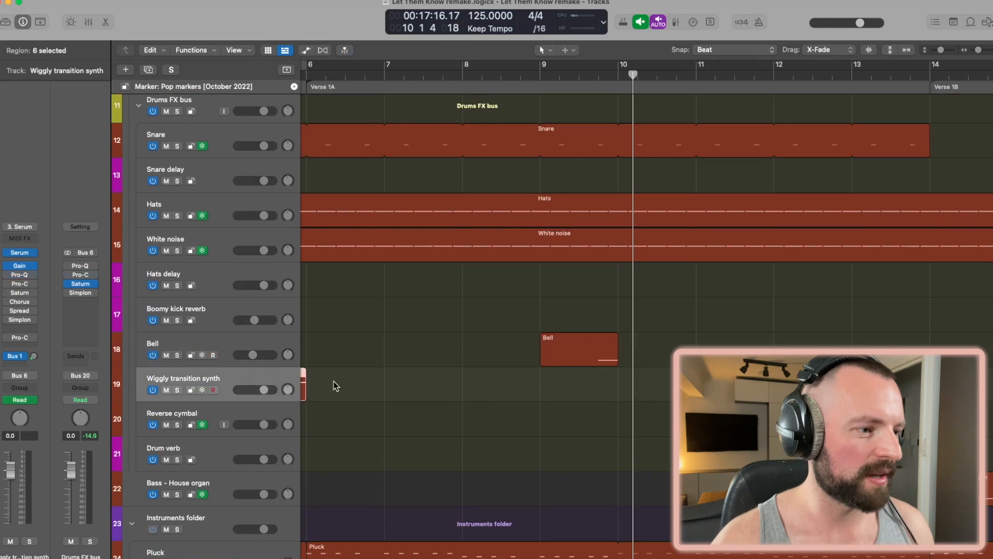
pyautogui.scroll(-3, 335, 383)
pyautogui.hscroll(-5, 334, 383)
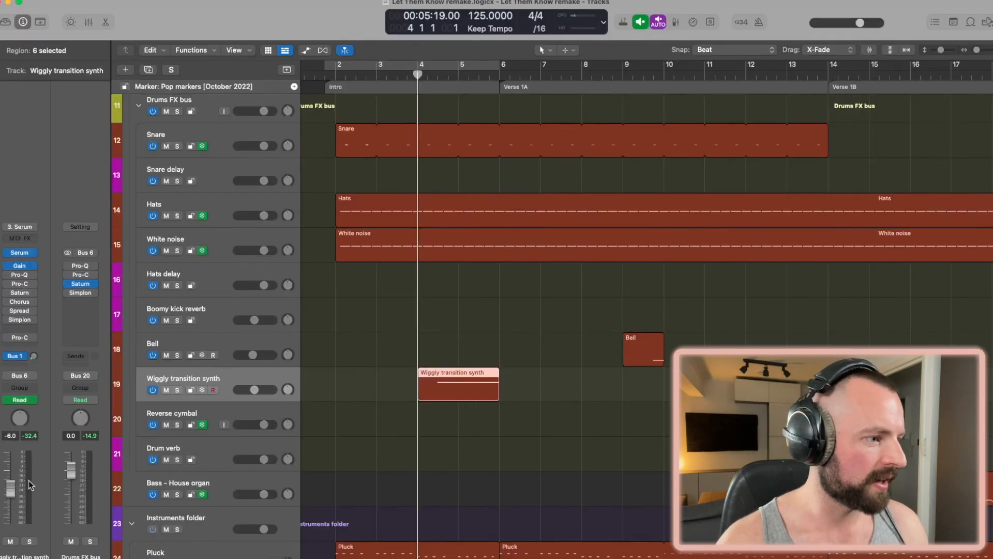
pyautogui.click(34, 358)
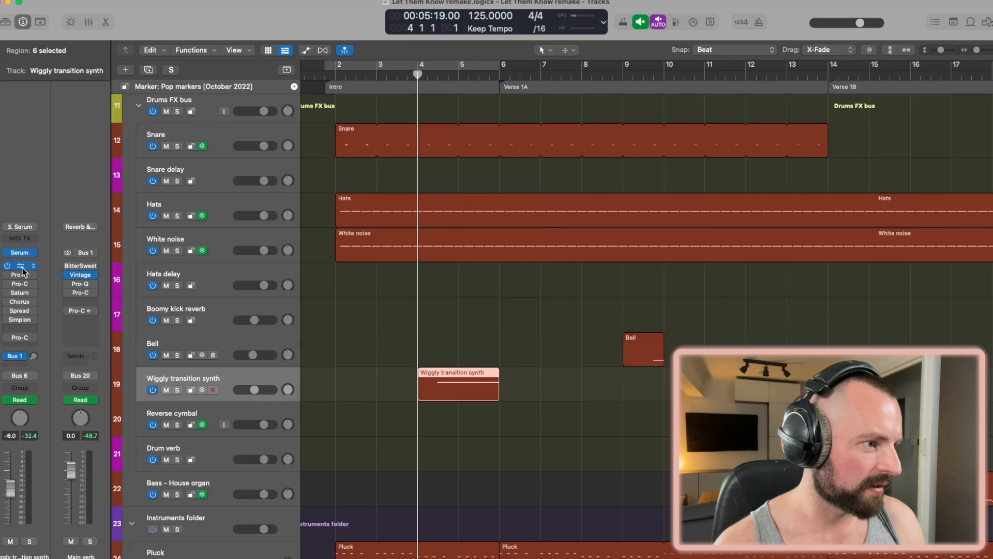
pyautogui.click(22, 268)
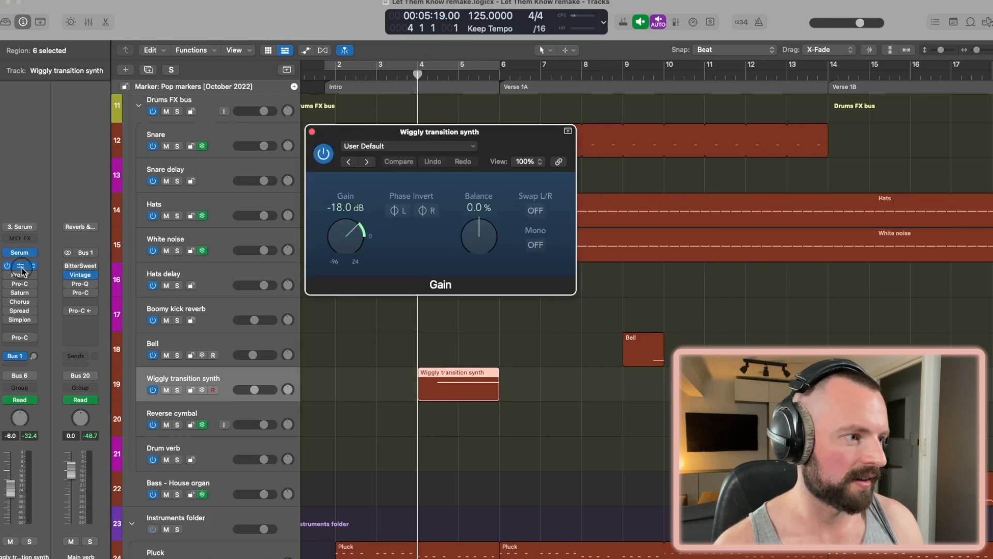
# Open the Wiggly transition synth's Serum patch and review its preset name, oscillators and effects rack.
pyautogui.click(19, 252)
pyautogui.moveTo(542, 122); pyautogui.dragTo(448, 65)
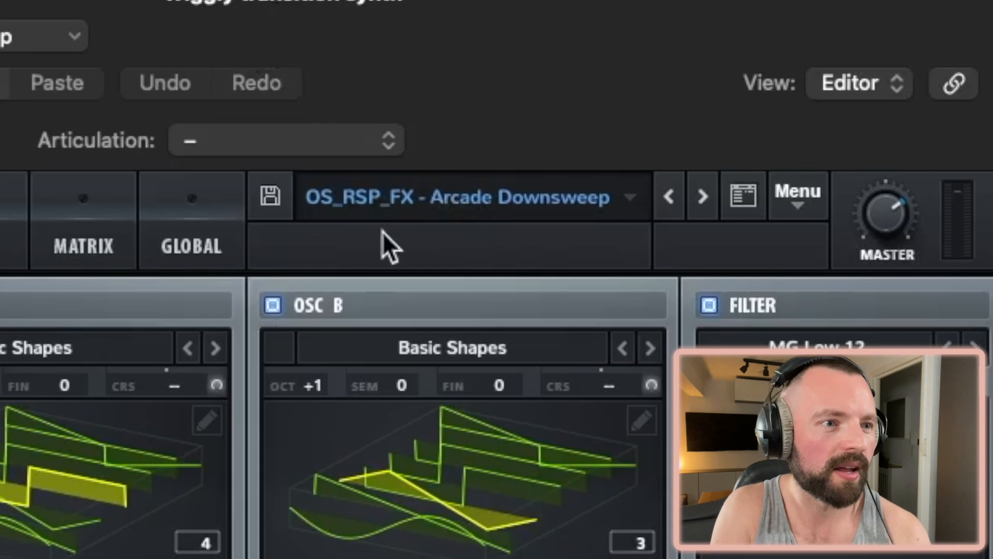
pyautogui.moveTo(604, 146); pyautogui.dragTo(603, 147)
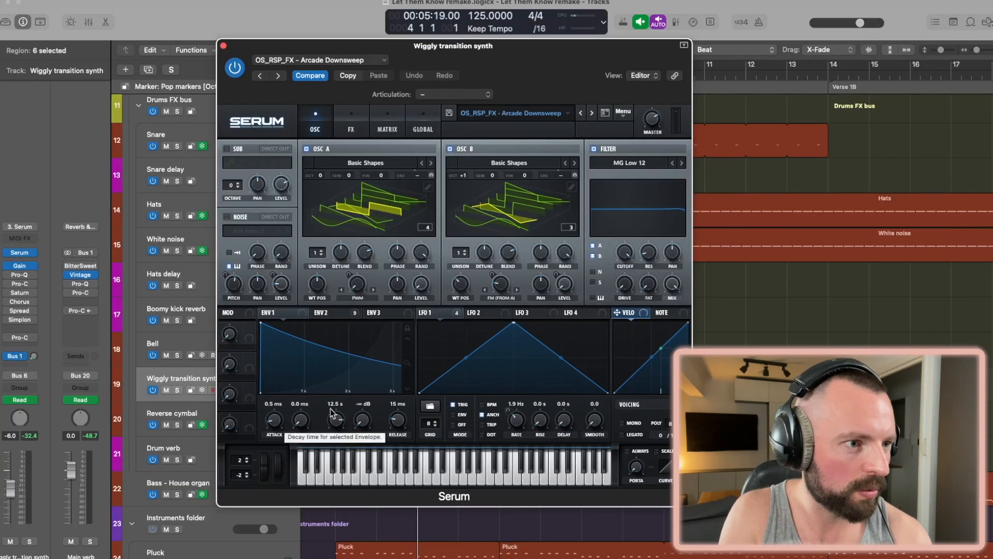
pyautogui.click(351, 123)
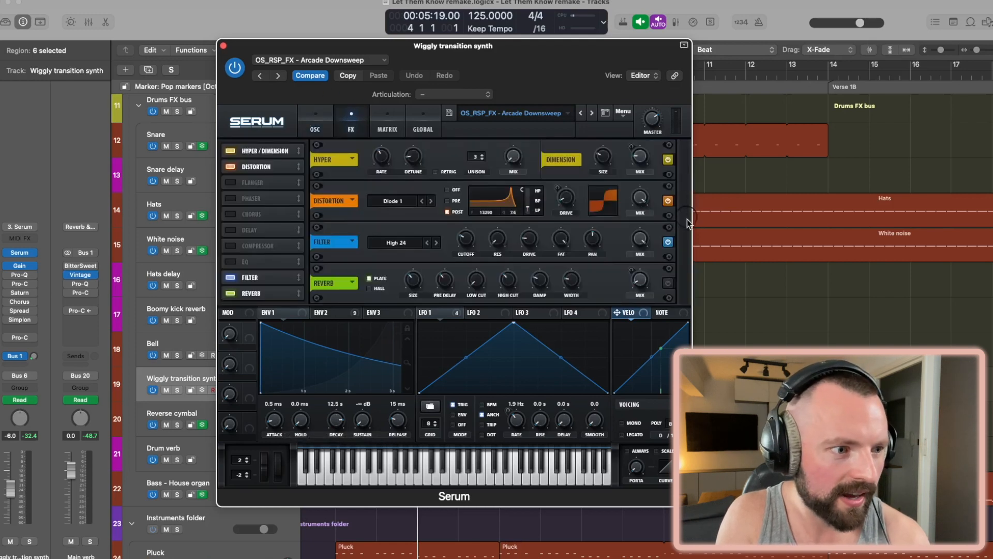
pyautogui.click(315, 122)
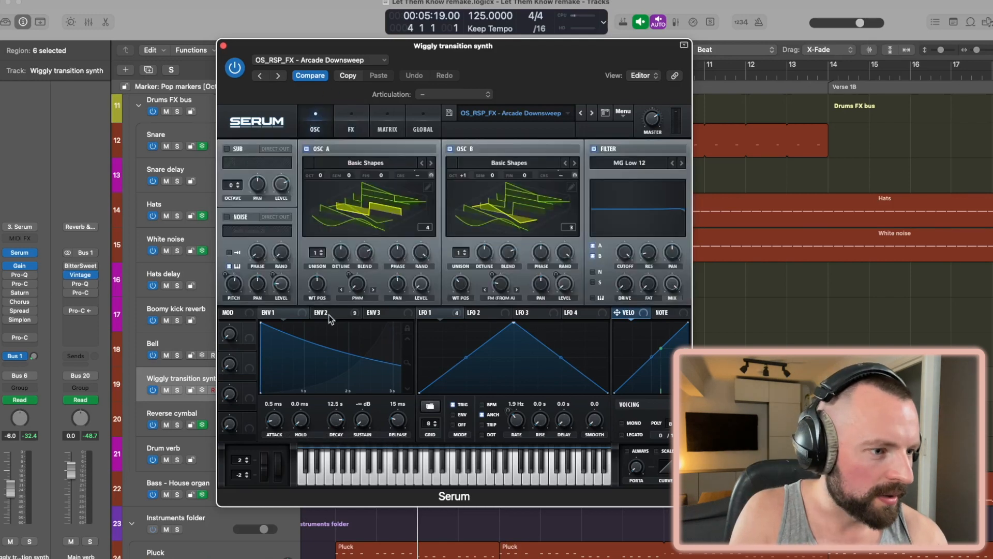
# Inspect the Serum patch's Envelope 2 and Envelope 1, effects and modulation matrix, ending on the oscillator page.
pyautogui.click(328, 313)
pyautogui.click(279, 314)
pyautogui.click(353, 131)
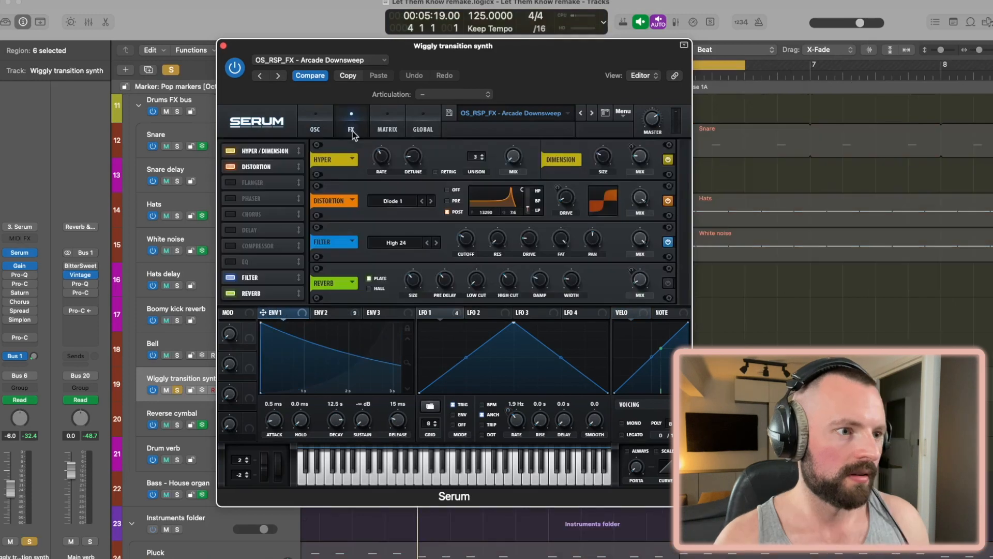
pyautogui.click(388, 133)
pyautogui.scroll(-5, 408, 236)
pyautogui.scroll(5, 409, 235)
pyautogui.click(315, 121)
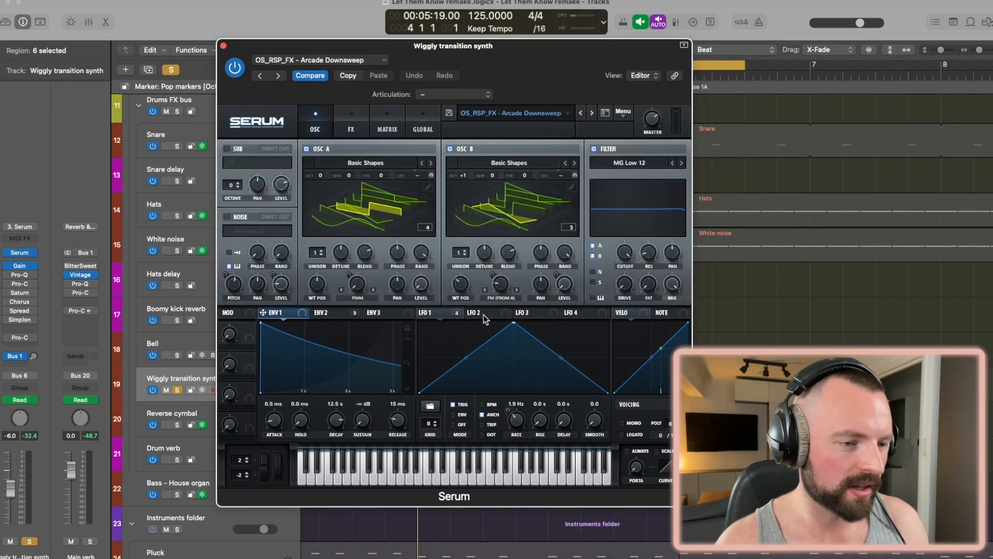
# Inspect which Serum controls LFO 1 modulates, checking the modulator options of oscillator A's coarse pitch.
pyautogui.click(435, 312)
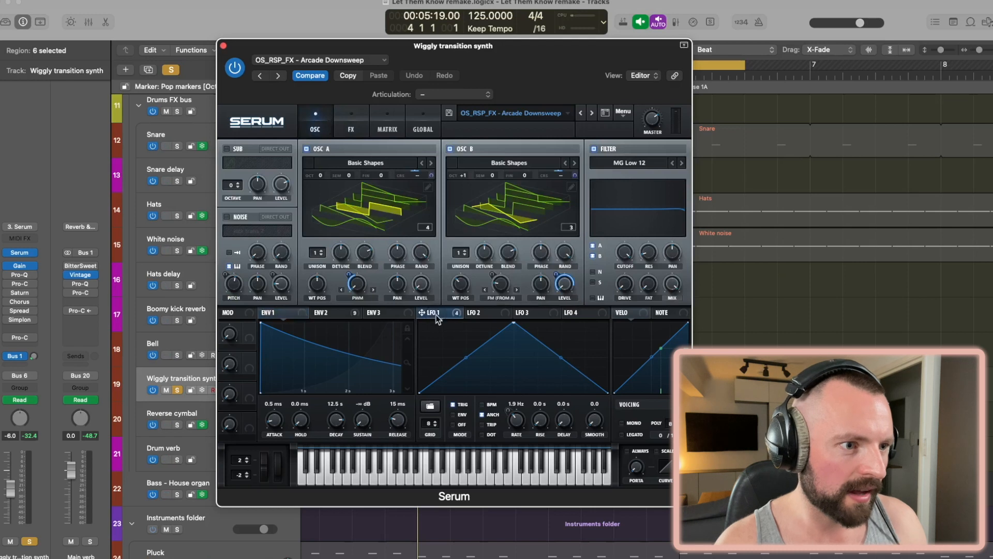
pyautogui.rightClick(417, 175)
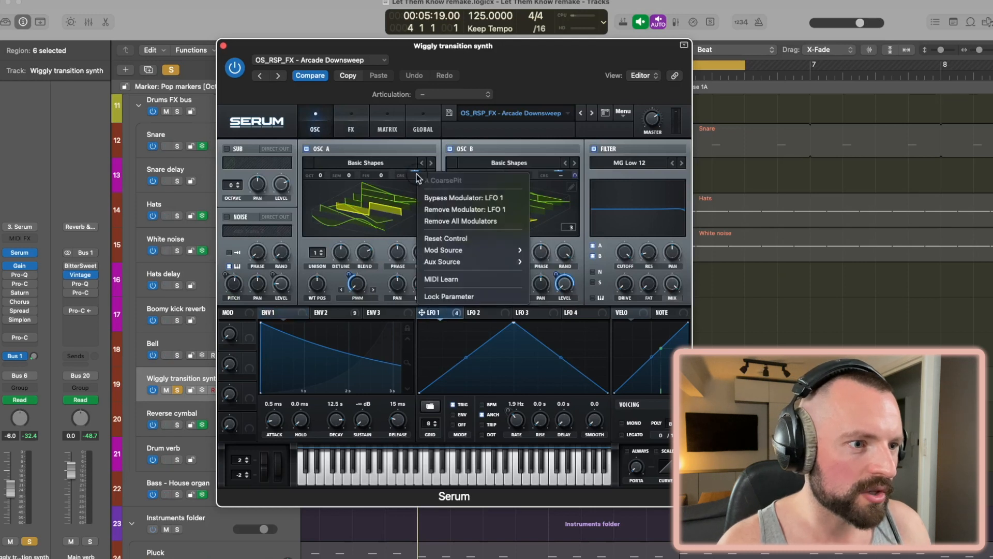
pyautogui.click(457, 200)
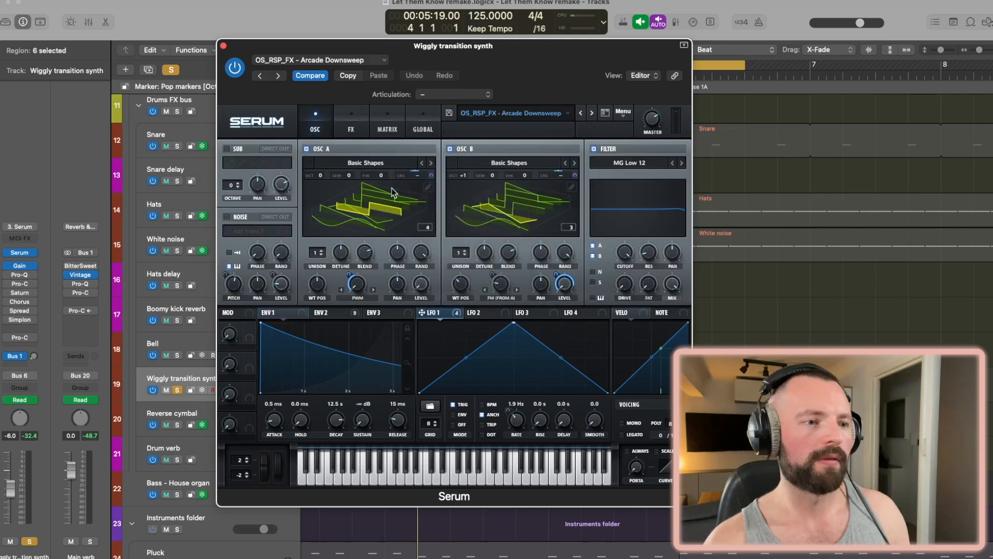
pyautogui.click(354, 131)
pyautogui.click(316, 129)
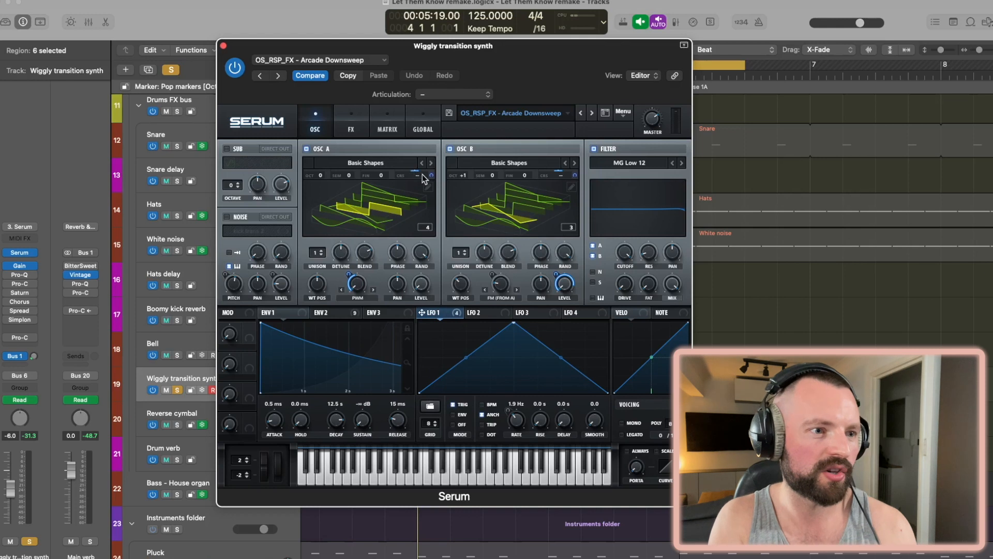
# Review oscillator A's coarse pitch and the modulation targets of Envelope 2, closing Serum when done.
pyautogui.moveTo(416, 178)
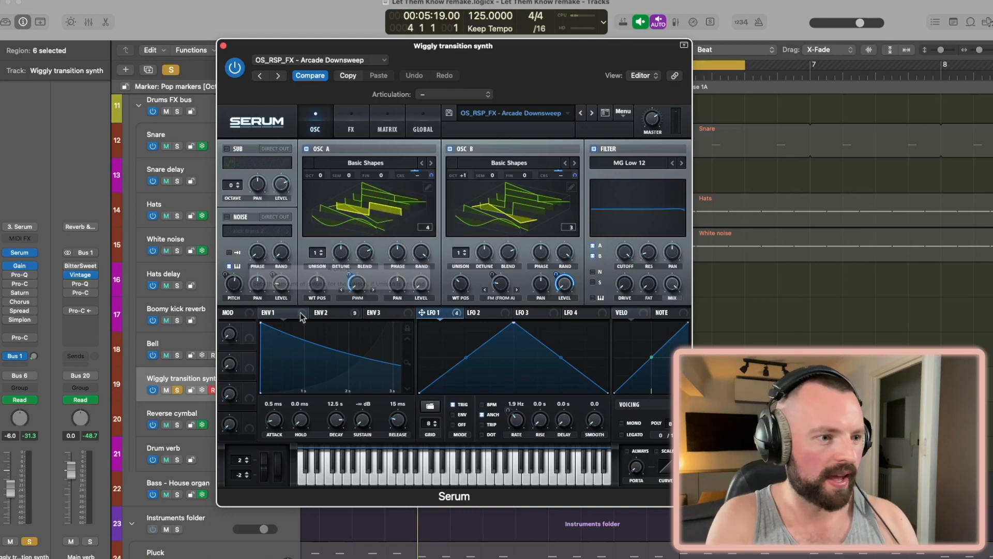
pyautogui.click(322, 313)
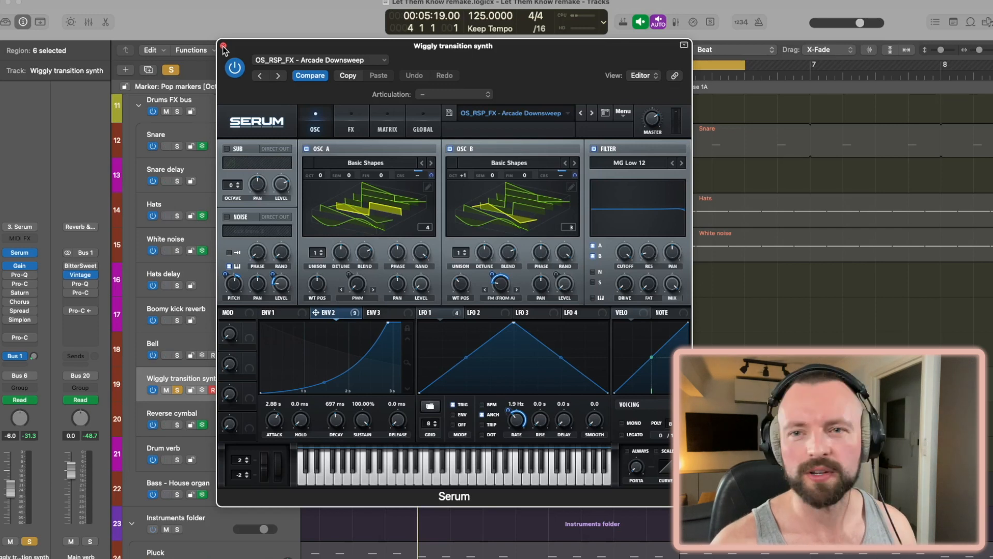
pyautogui.click(223, 46)
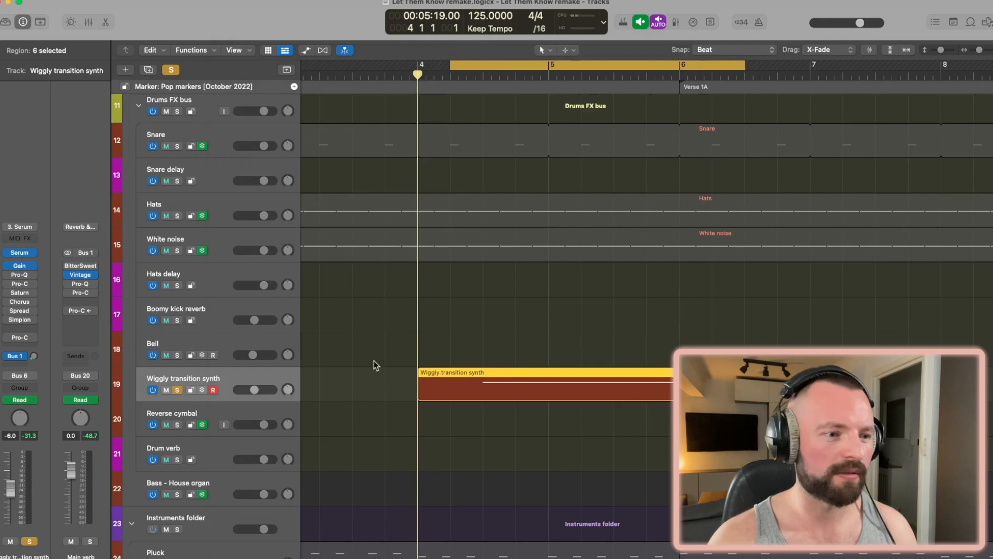
# Show automation and examine the volume ramp in the Wiggly transition synth's bar 4 region, placing the playhead at bar 5 beat 4.
pyautogui.press('a')
pyautogui.press('super+Left')
pyautogui.scroll(-6, 433, 384)
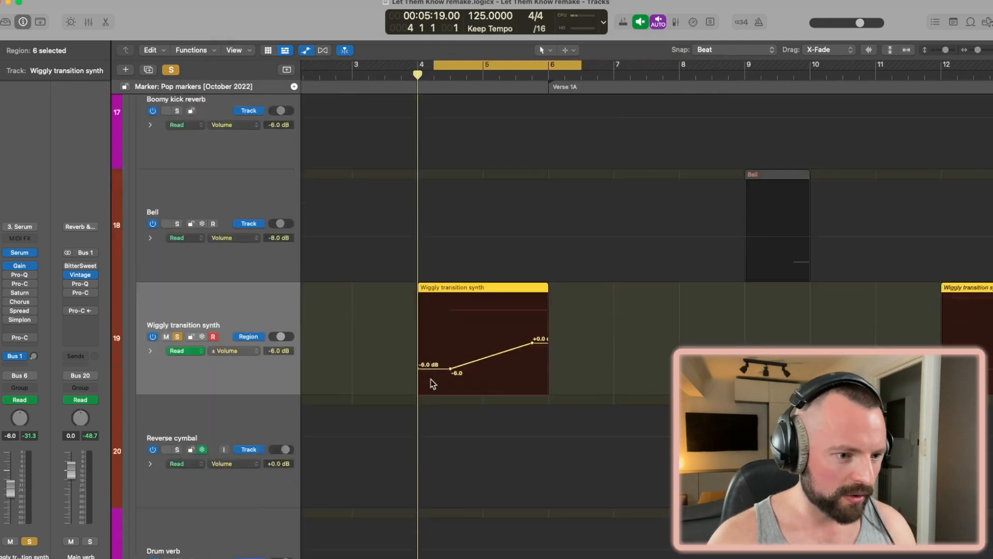
pyautogui.press('super+Right')
pyautogui.press('super+Right')
pyautogui.press('super+Right')
pyautogui.scroll(3, 433, 384)
pyautogui.press('super+Down')
pyautogui.press('super+Down')
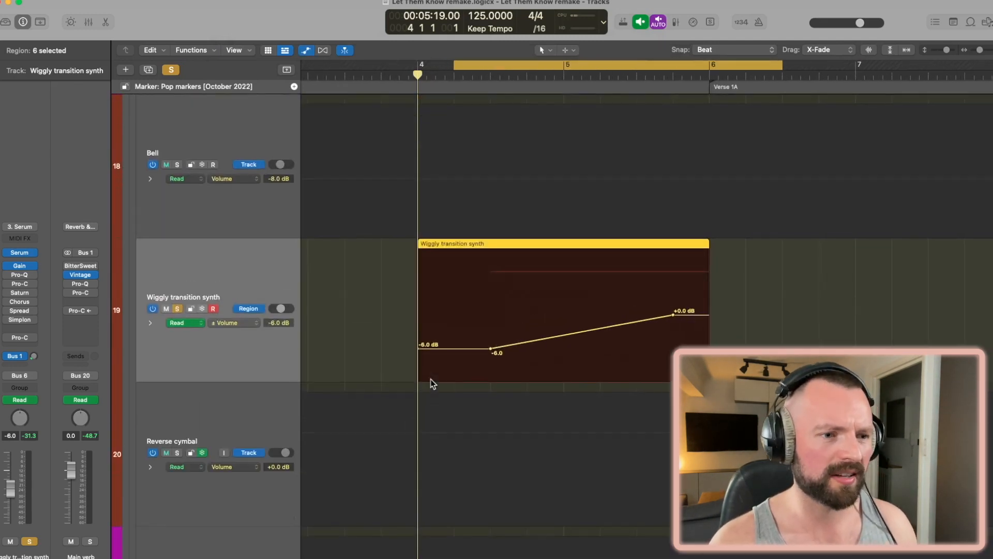
pyautogui.press('super+z')
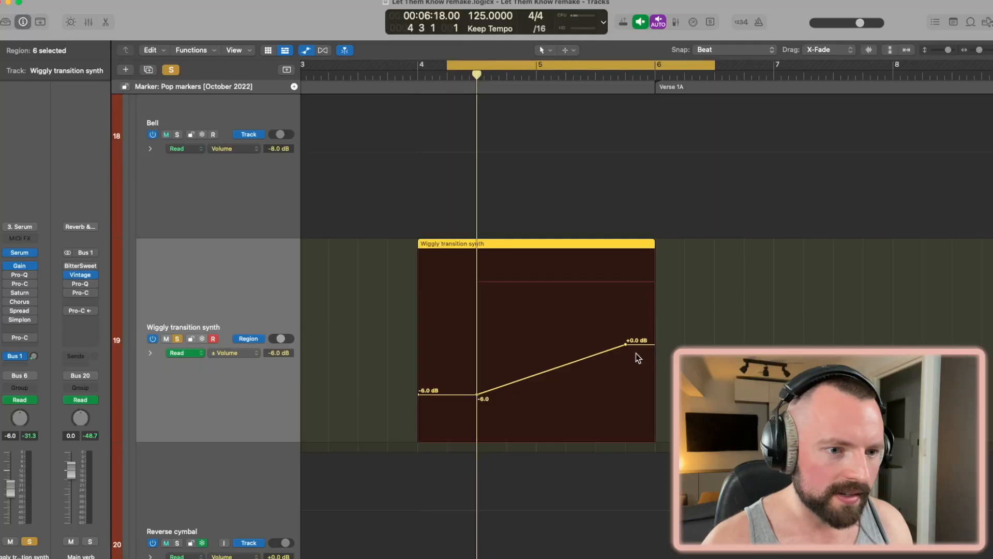
pyautogui.click(626, 76)
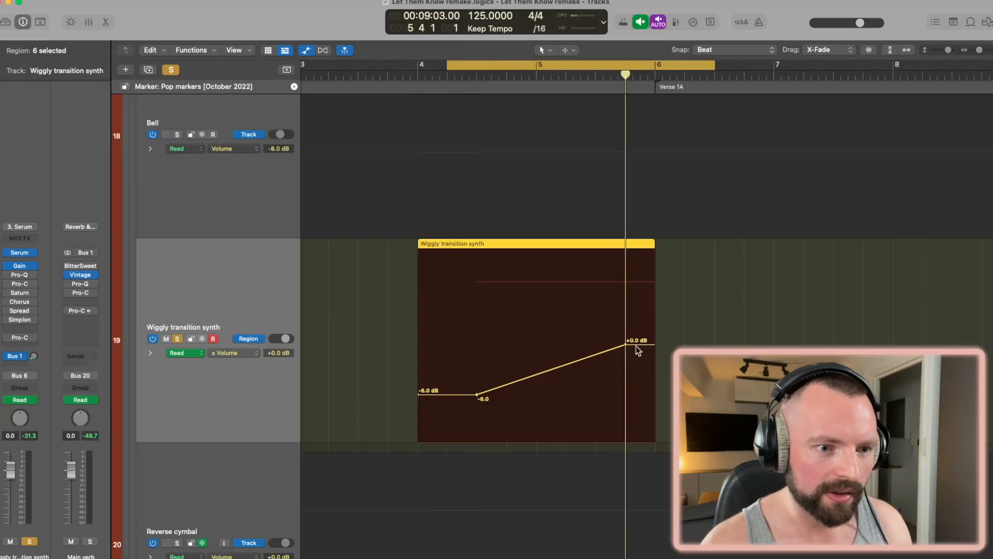
# Hide the automation lanes and turn off the cycle range.
pyautogui.click(407, 311)
pyautogui.press('a')
pyautogui.hscroll(-5, 414, 259)
pyautogui.press('c')
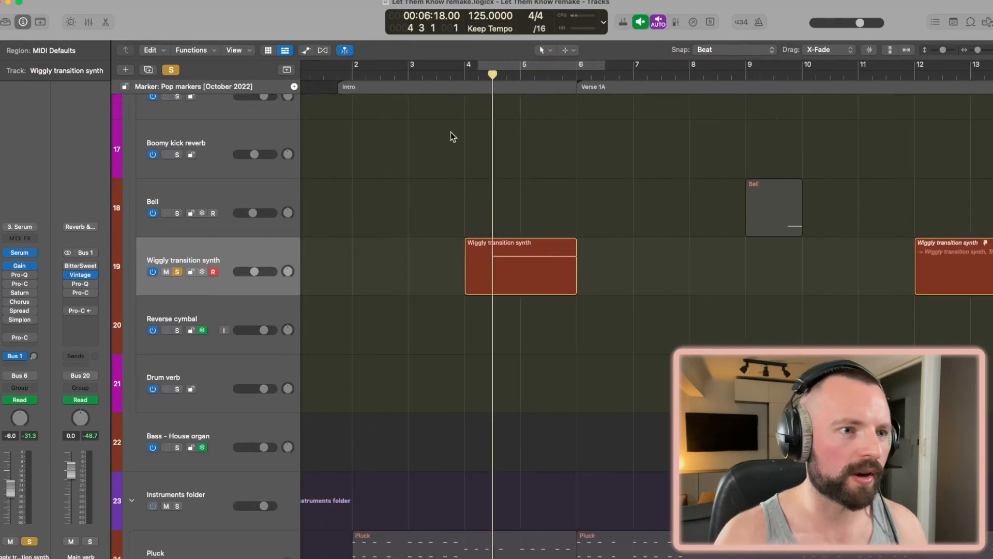
# Select the Wiggly transition synth alias region at bar 12 and audition it from bar 12 beat 3.
pyautogui.hscroll(5, 461, 98)
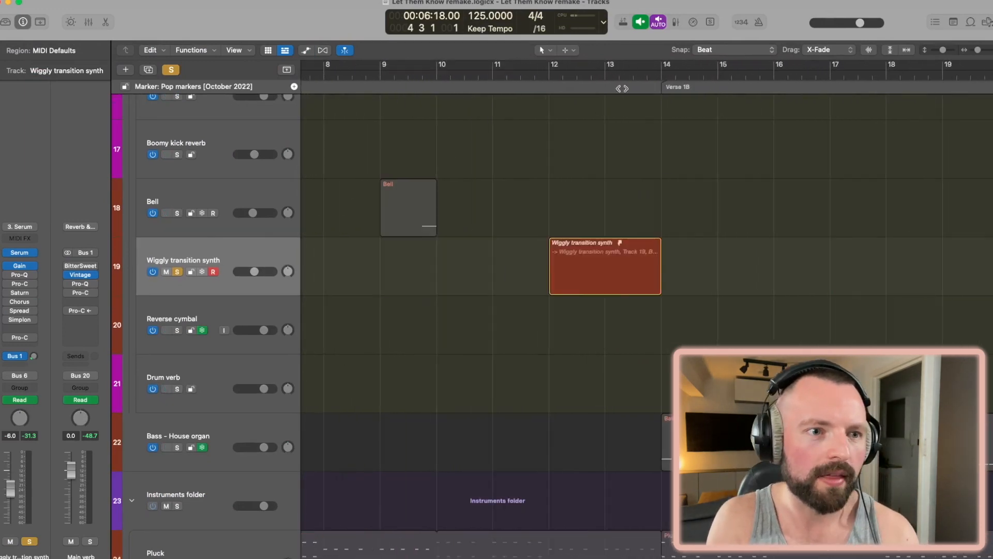
pyautogui.click(585, 250)
pyautogui.press('super+Left')
pyautogui.press('super+Left')
pyautogui.press('super+Left')
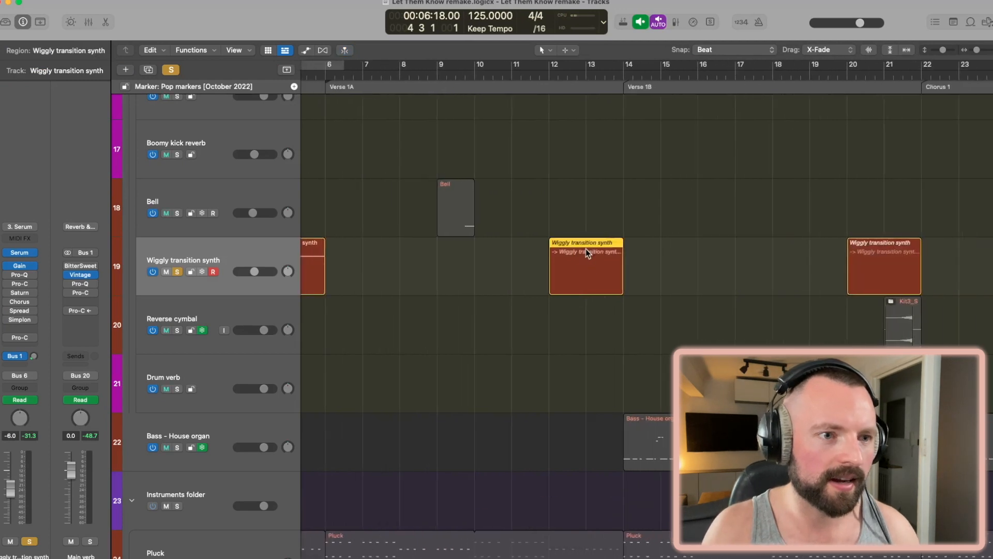
pyautogui.click(564, 74)
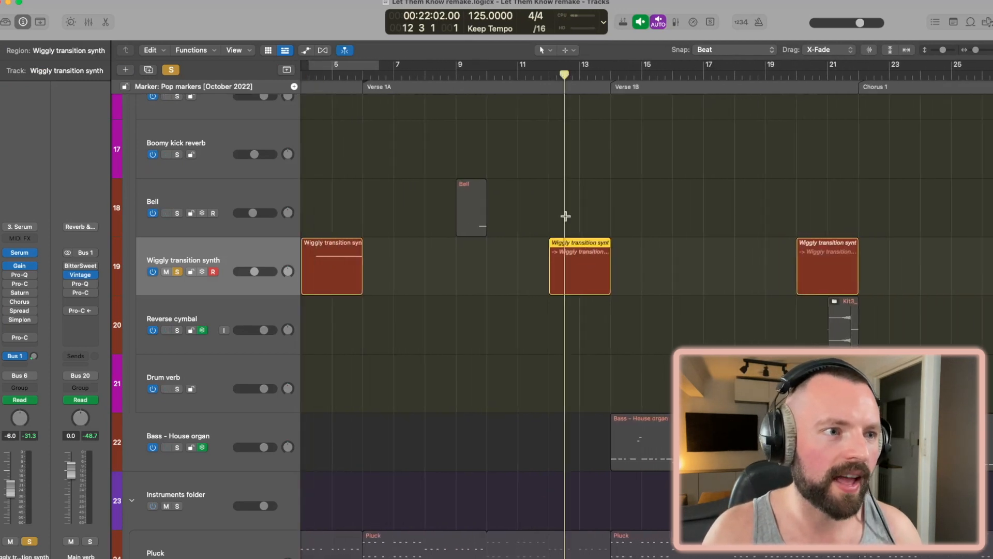
pyautogui.press('space')
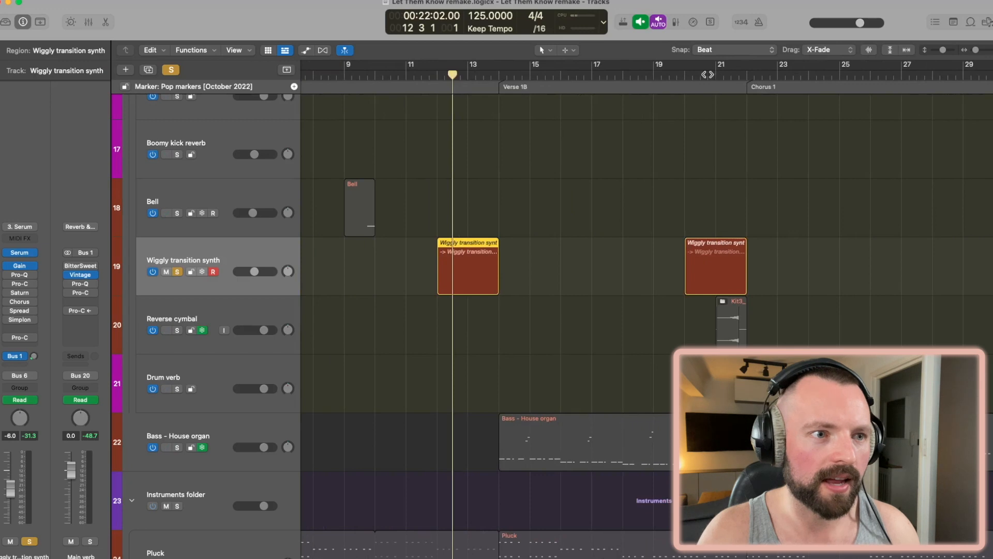
# Survey the remaining Wiggly transition synth regions along the timeline from Chorus 1 to the start of Chorus 3.
pyautogui.hscroll(10, 702, 74)
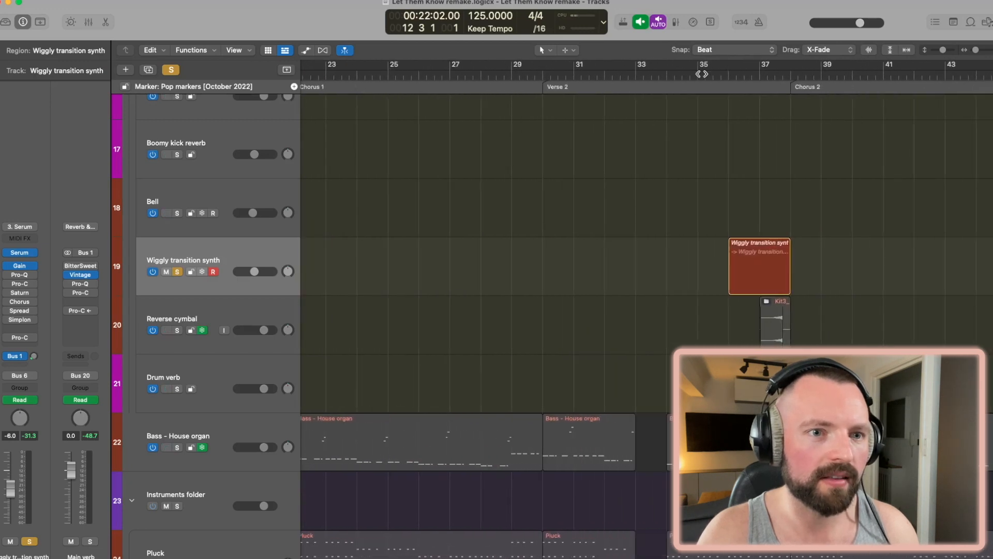
pyautogui.hscroll(3, 753, 79)
pyautogui.hscroll(14, 616, 157)
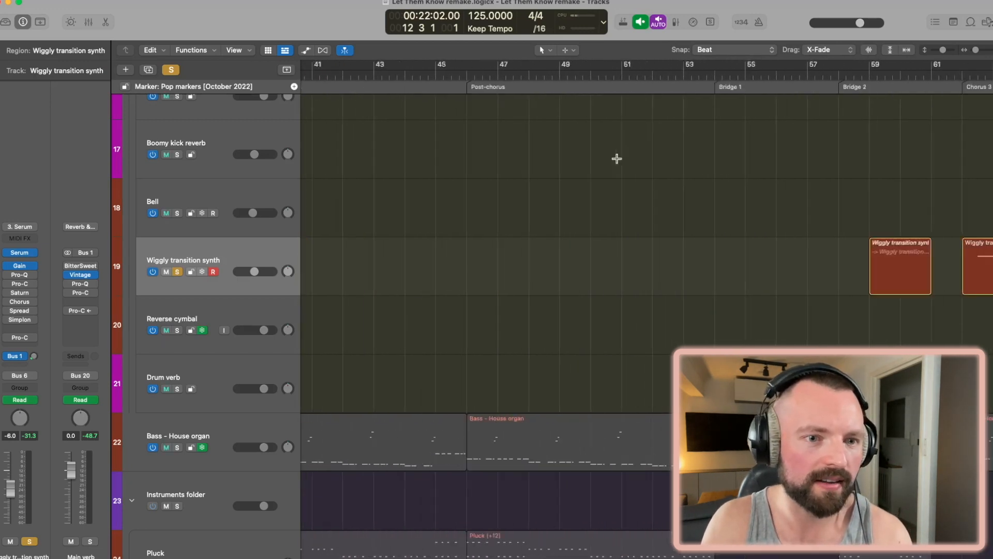
# Place the playhead at bar 59 beat 3 and examine the Wiggly transition synth regions in Bridge 2 and Chorus 3.
pyautogui.click(683, 77)
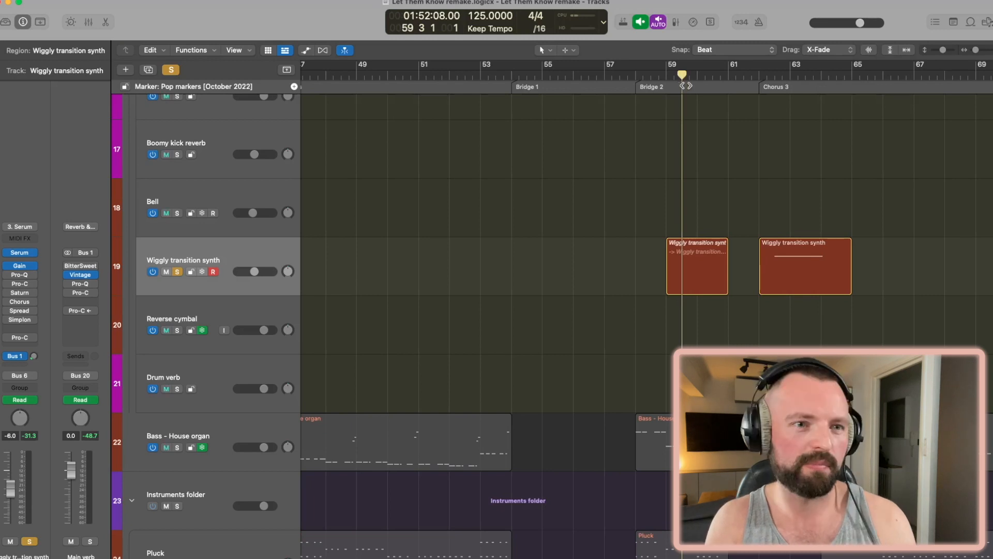
pyautogui.hscroll(3, 687, 176)
pyautogui.scroll(-5, 663, 349)
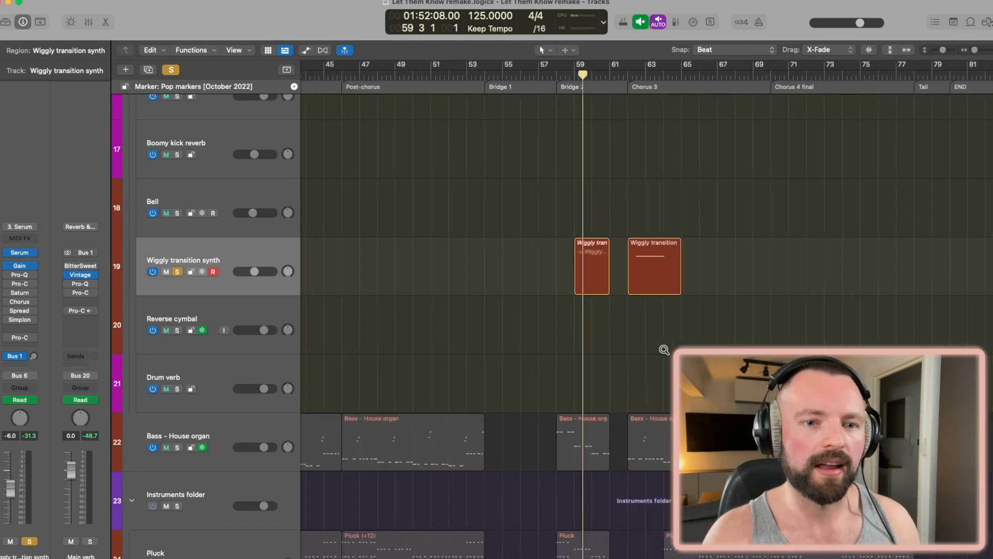
pyautogui.scroll(6, 656, 268)
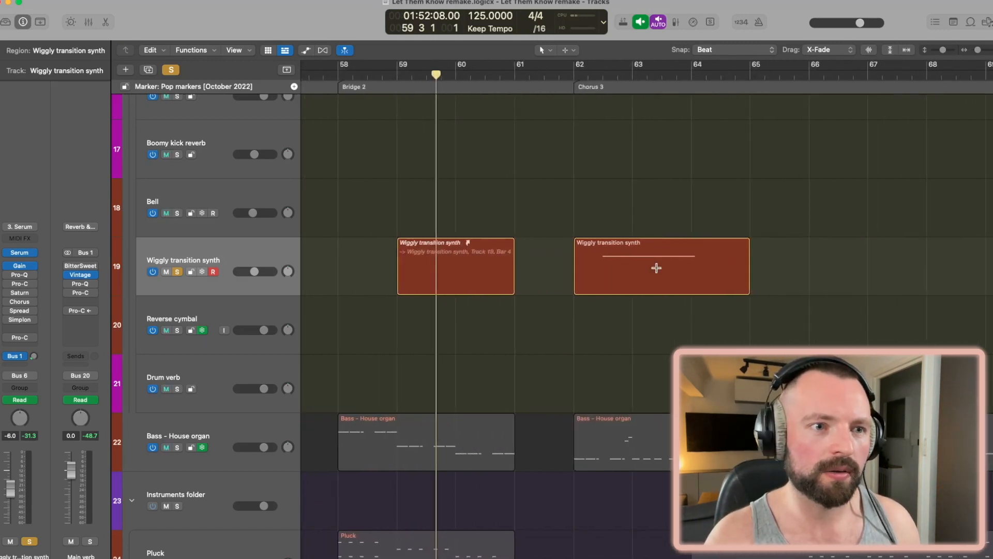
# Examine the note of the Wiggly transition synth's bar 62 region in the Piano Roll, placing the playhead at bar 62 beat 3.
pyautogui.click(574, 73)
pyautogui.scroll(3, 602, 256)
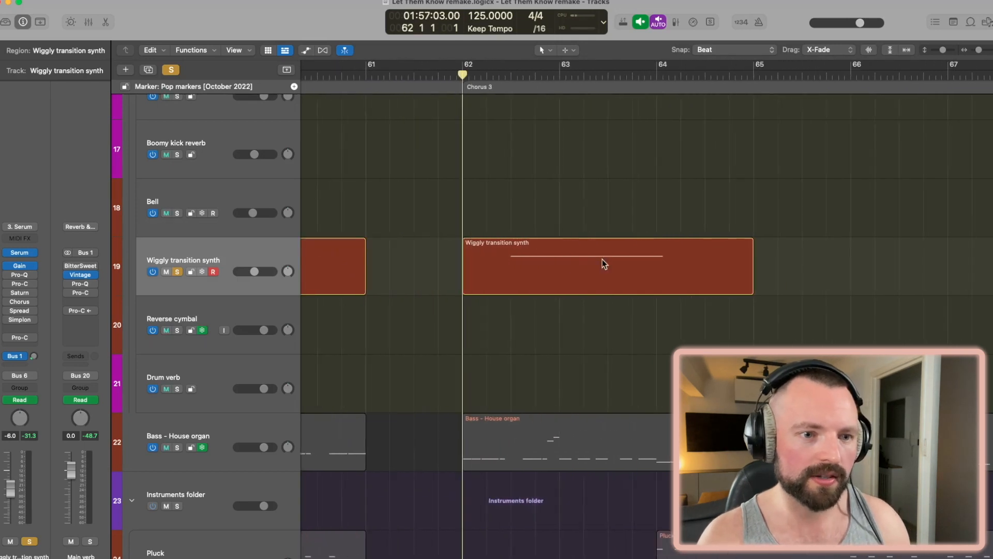
pyautogui.doubleClick(604, 248)
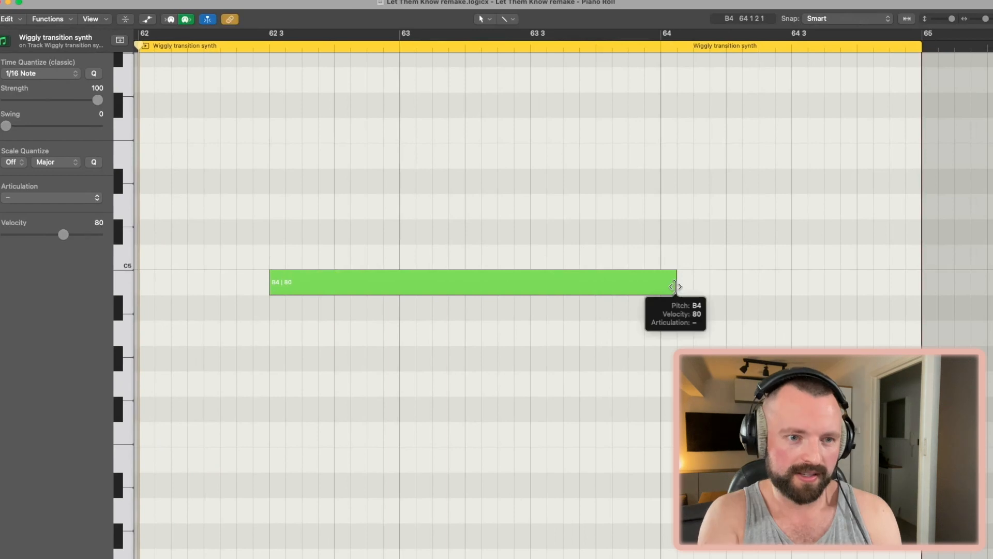
pyautogui.press('super+w')
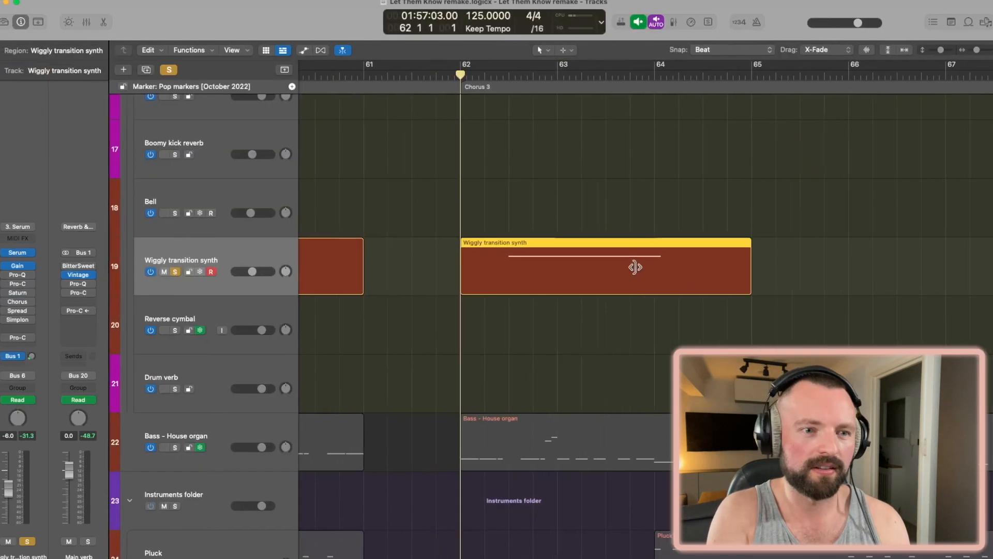
pyautogui.click(510, 77)
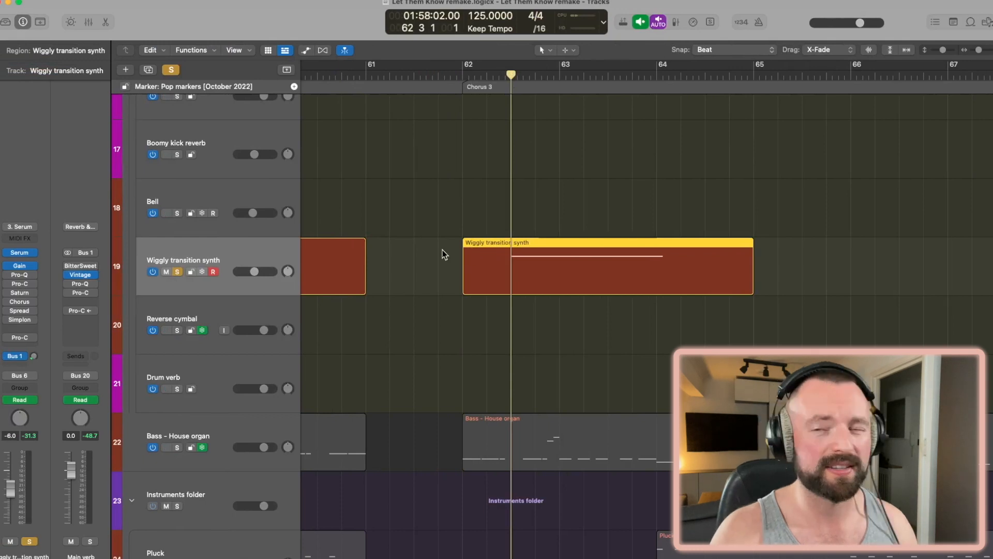
# Unsolo the Wiggly transition synth and audition its Chorus 3 region within the full mix from bar 62.
pyautogui.hscroll(-10, 443, 250)
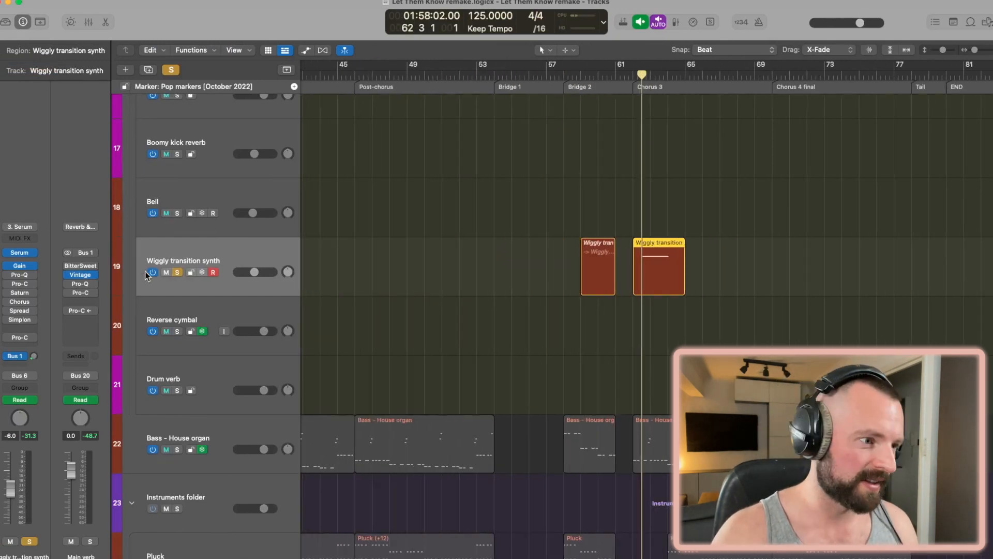
pyautogui.click(178, 274)
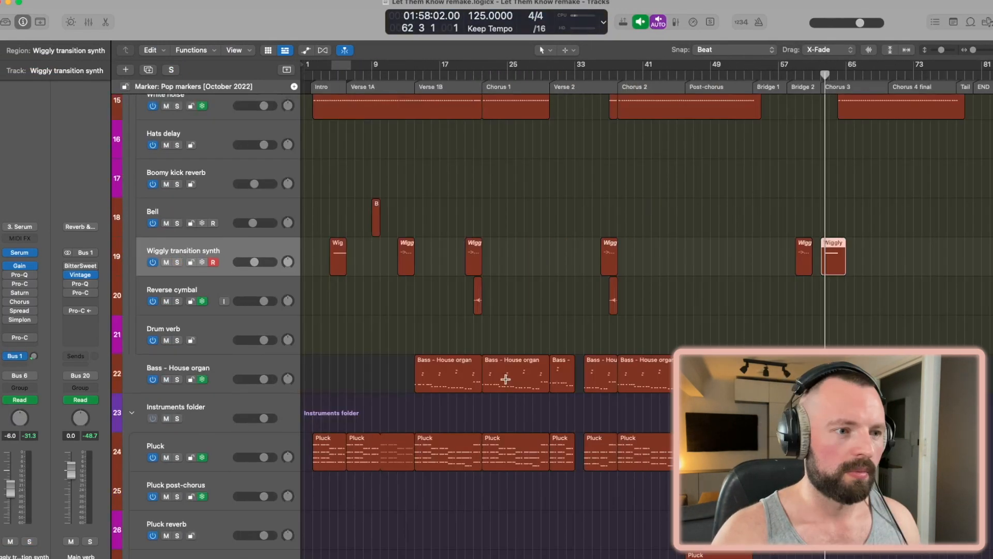
pyautogui.hscroll(10, 506, 379)
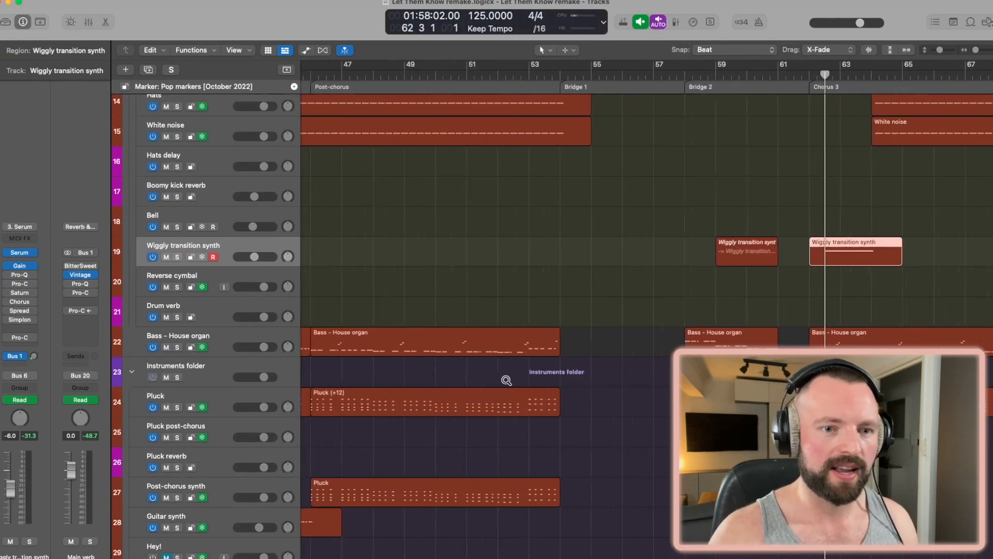
pyautogui.hscroll(4, 506, 380)
pyautogui.hscroll(4, 506, 379)
pyautogui.hscroll(6, 541, 217)
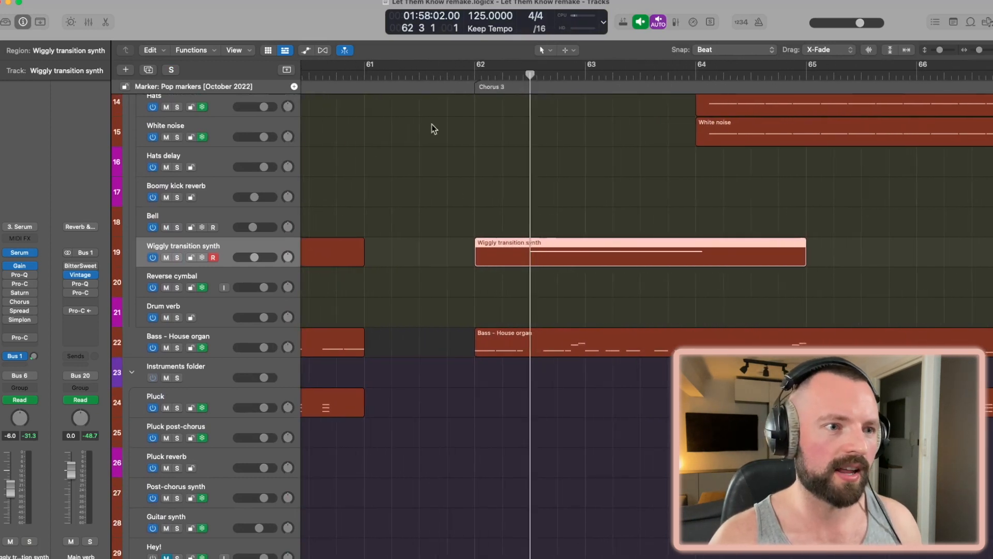
pyautogui.click(475, 77)
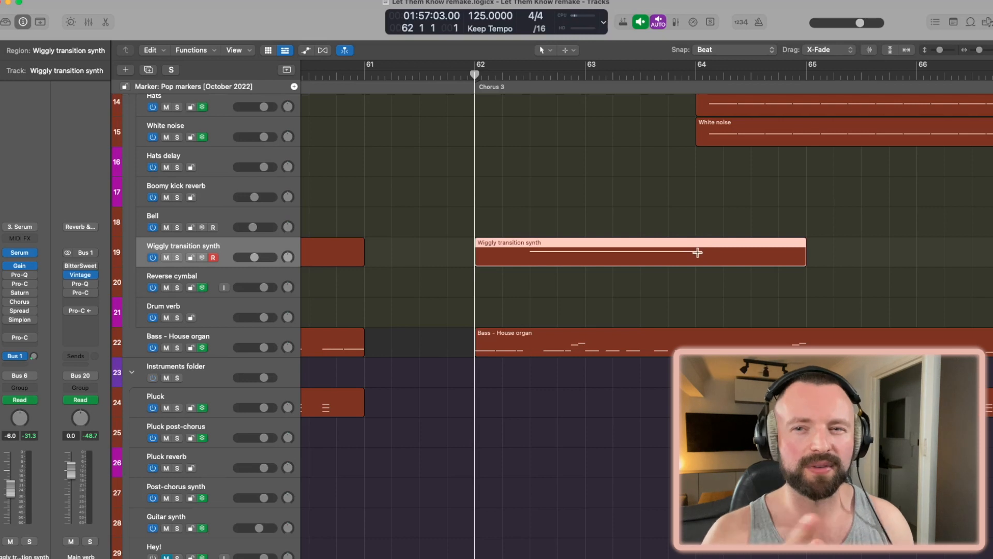
pyautogui.press('space')
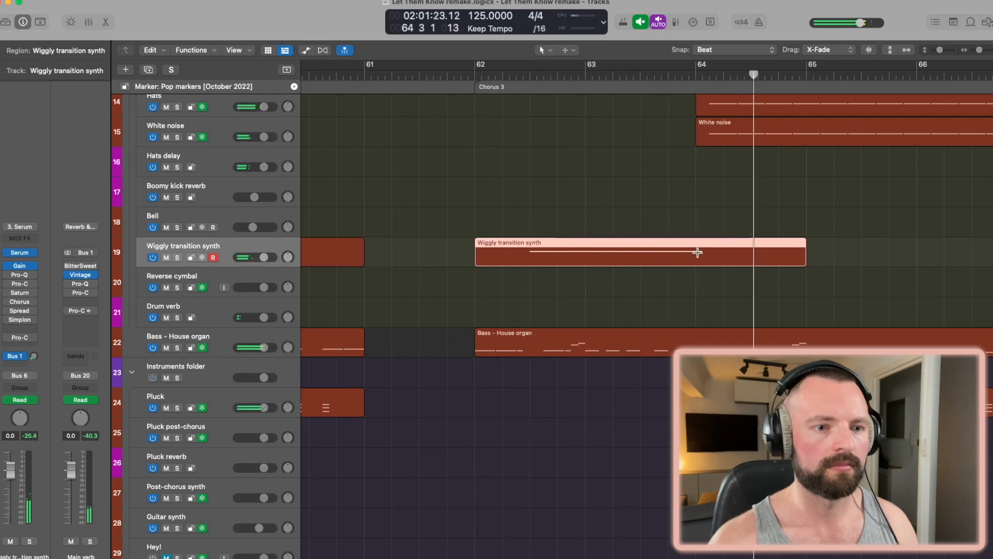
pyautogui.press('space')
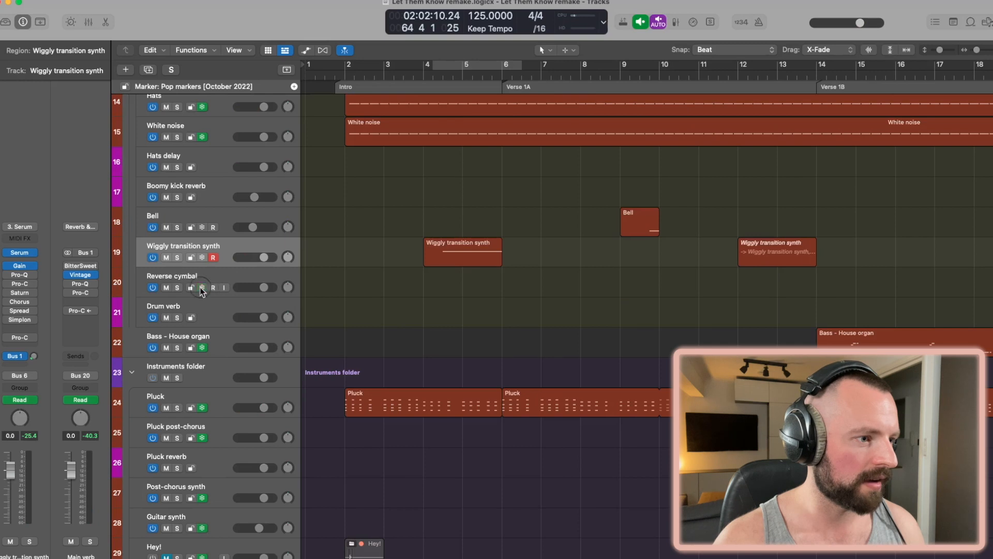
# Select the Reverse cymbal track's regions, solo the track and audition its first region from bar 21.
pyautogui.click(241, 275)
pyautogui.press('z')
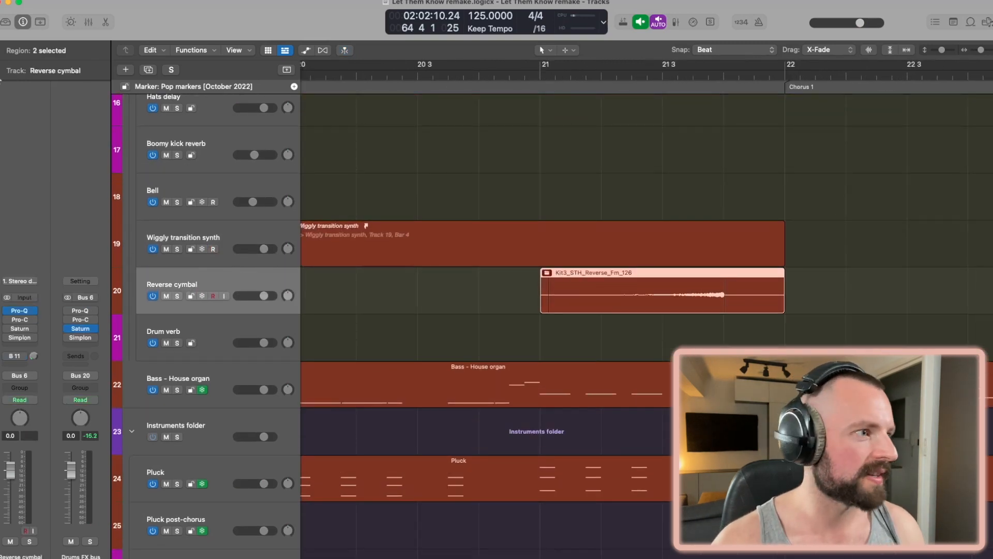
pyautogui.click(2, 50)
pyautogui.click(2, 166)
pyautogui.keyDown('alt'); pyautogui.click(2, 50); pyautogui.keyUp('alt')
pyautogui.press('s')
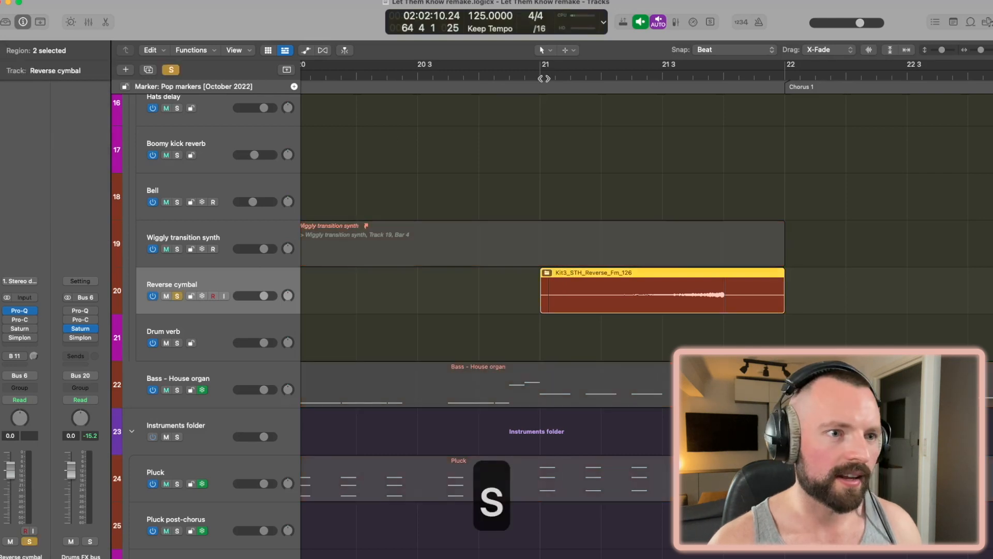
pyautogui.press('space')
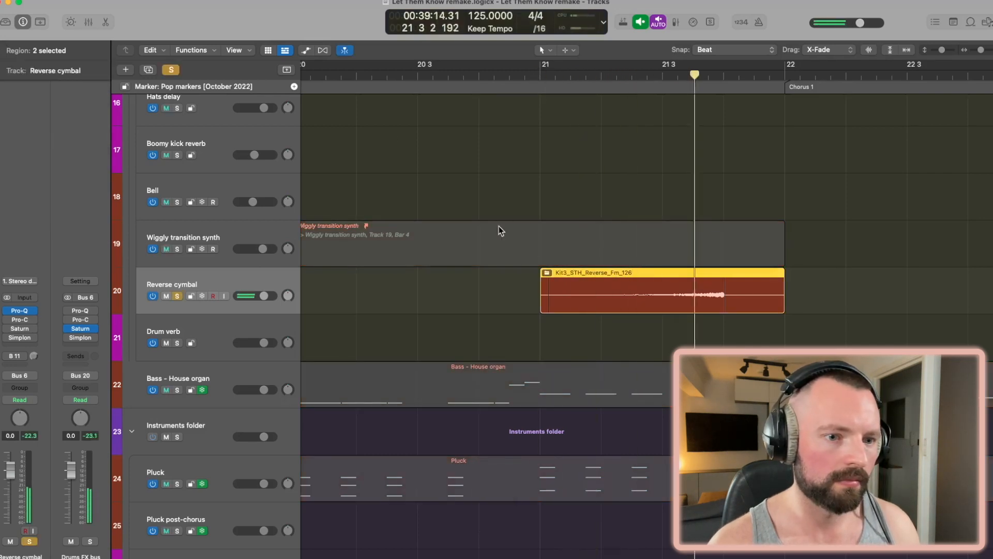
# Copy the Reverse cymbal folder region to bar 23 and unpack the copy.
pyautogui.hscroll(-3, 723, 327)
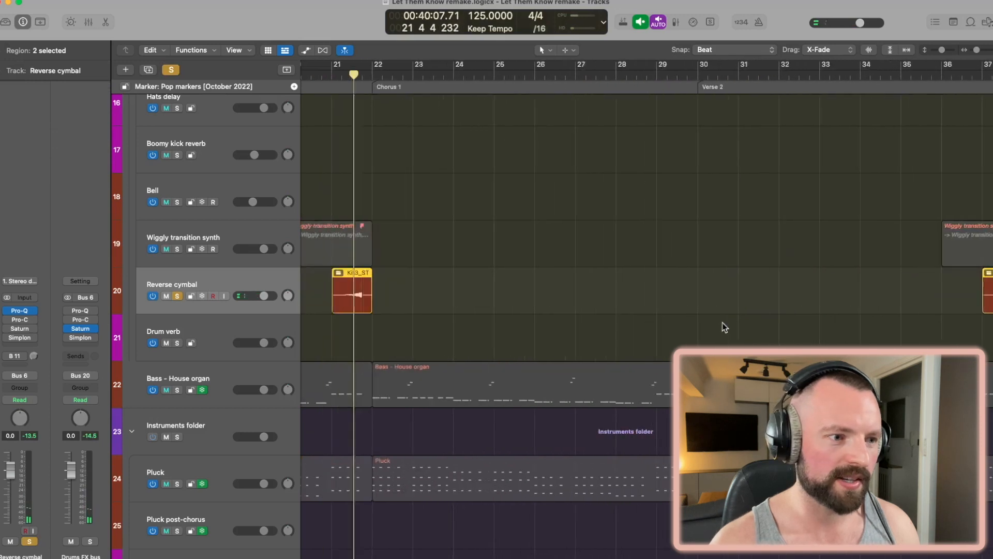
pyautogui.hscroll(-5, 723, 327)
pyautogui.scroll(3, 723, 327)
pyautogui.moveTo(644, 283); pyautogui.dragTo(712, 283)
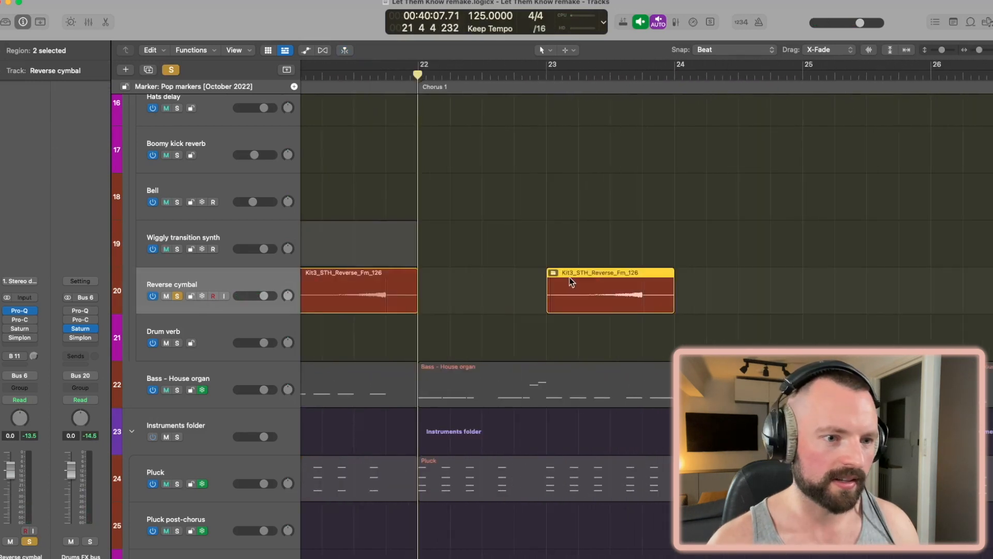
pyautogui.rightClick(572, 281)
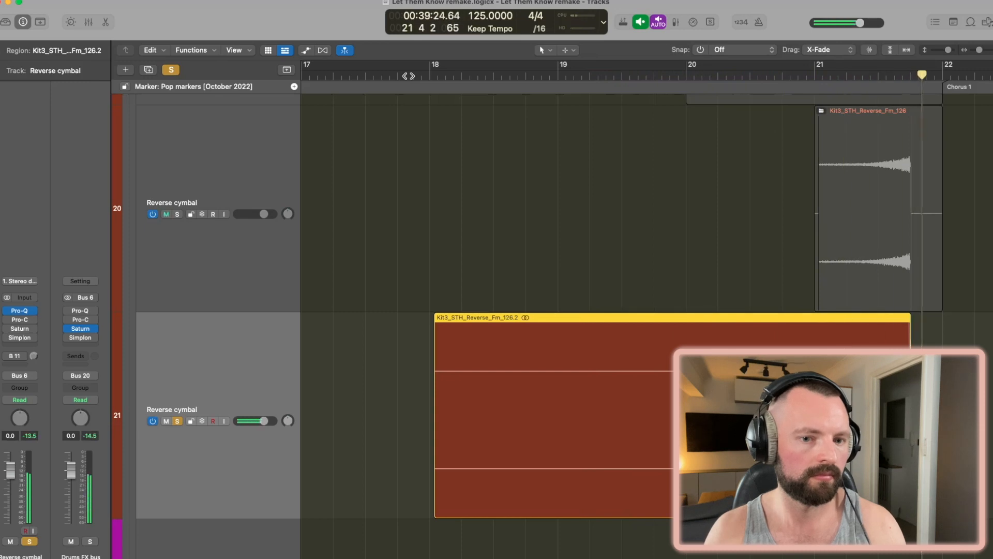
# Trim the start of the lower Reverse cymbal region to about bar 21, removing the near-silent lead-in.
pyautogui.hscroll(-3, 483, 268)
pyautogui.scroll(2, 483, 269)
pyautogui.scroll(-2, 412, 401)
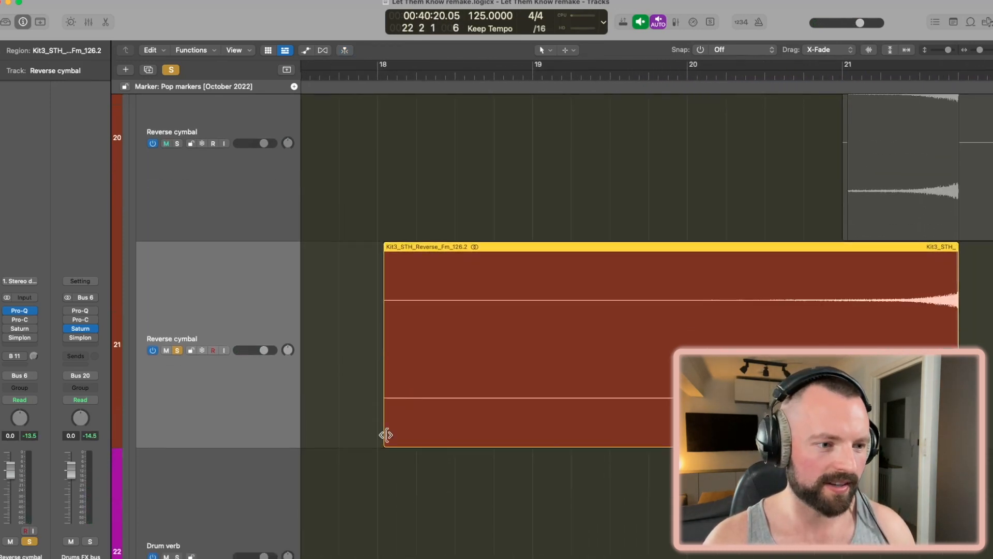
pyautogui.moveTo(386, 434); pyautogui.dragTo(832, 438)
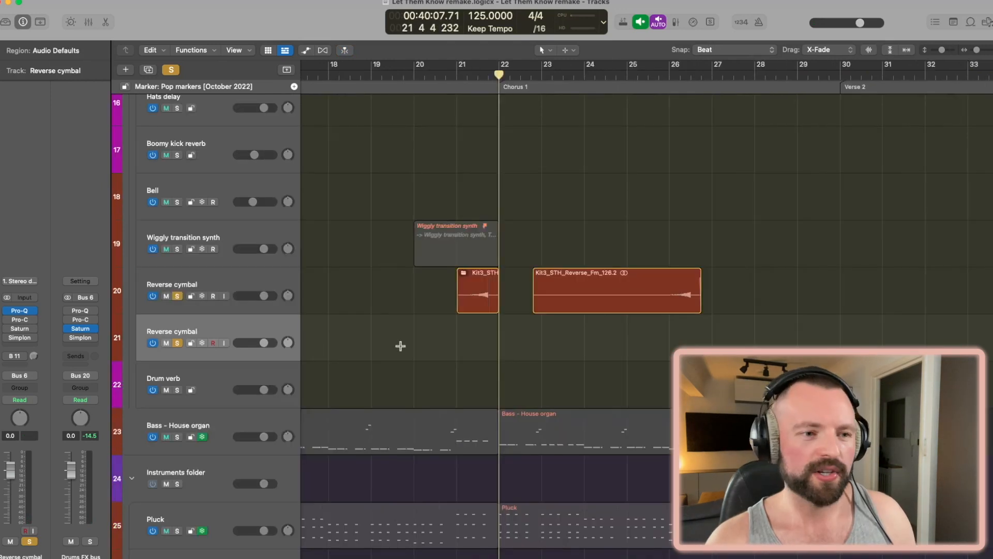
# Move the unpacked Kit3_STH_Reverse_Fm_126.2 region down to the second Reverse cymbal track, starting at about bar 18 beat 2.
pyautogui.click(584, 278)
pyautogui.scroll(3, 585, 278)
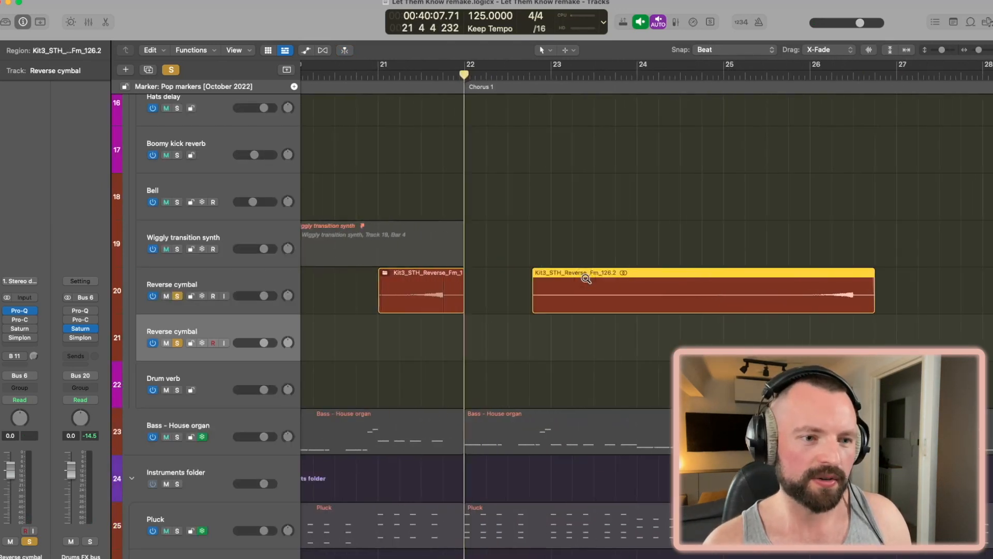
pyautogui.scroll(-5, 585, 277)
pyautogui.hscroll(-5, 585, 278)
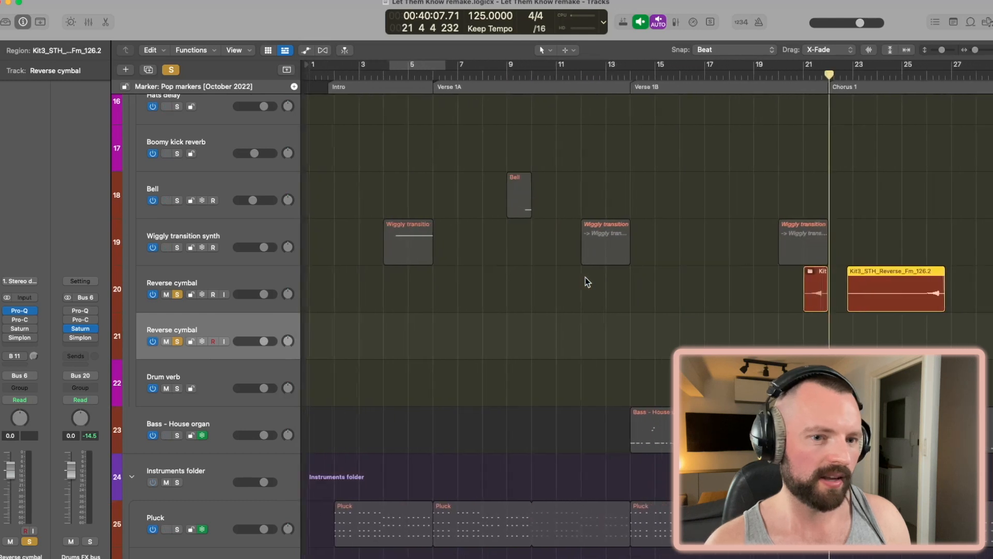
pyautogui.hscroll(2, 585, 278)
pyautogui.moveTo(818, 272); pyautogui.dragTo(758, 328)
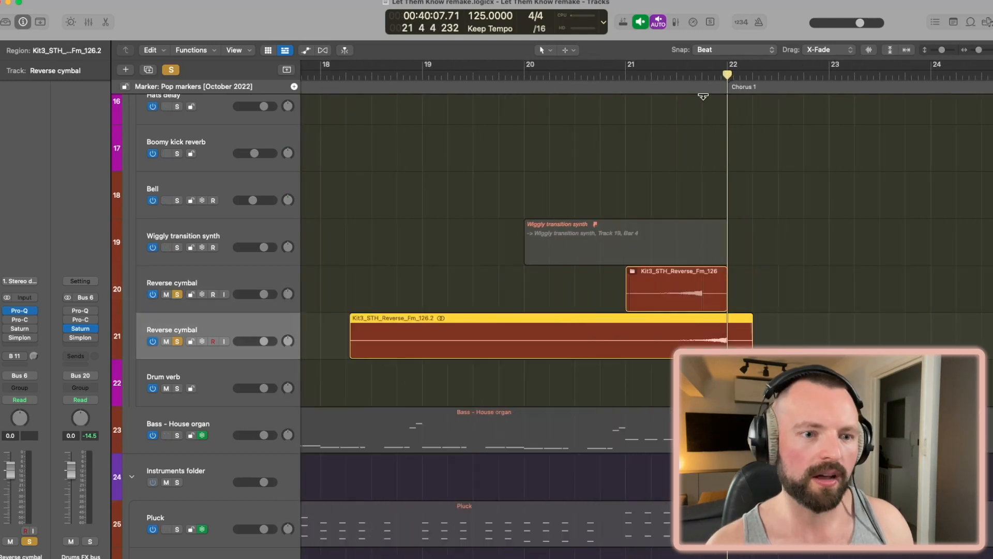
# Examine where the reverse cymbal swells end, placing the playhead at bar 21 beat 4 and at the Chorus 2 start.
pyautogui.click(701, 79)
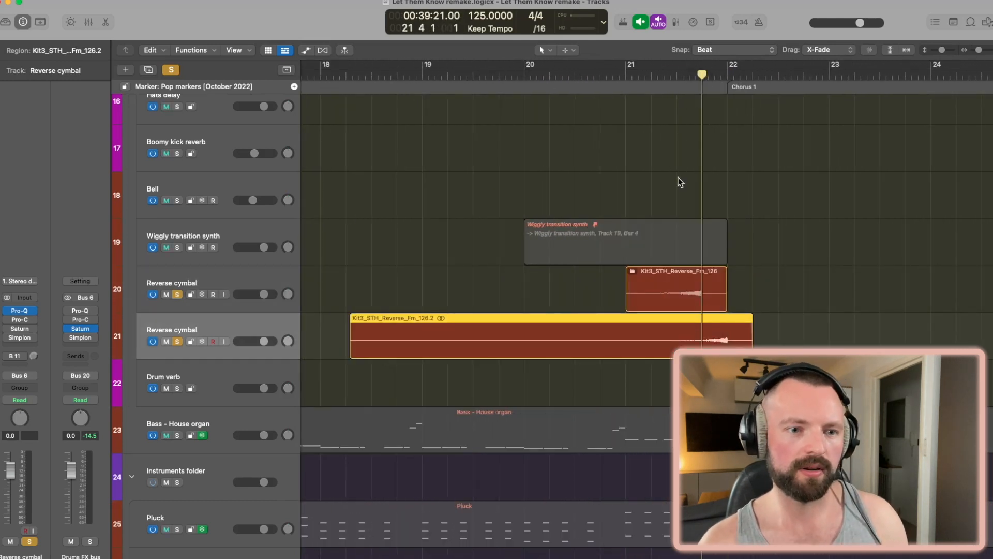
pyautogui.scroll(4, 678, 178)
pyautogui.scroll(-8, 688, 186)
pyautogui.scroll(-6, 688, 186)
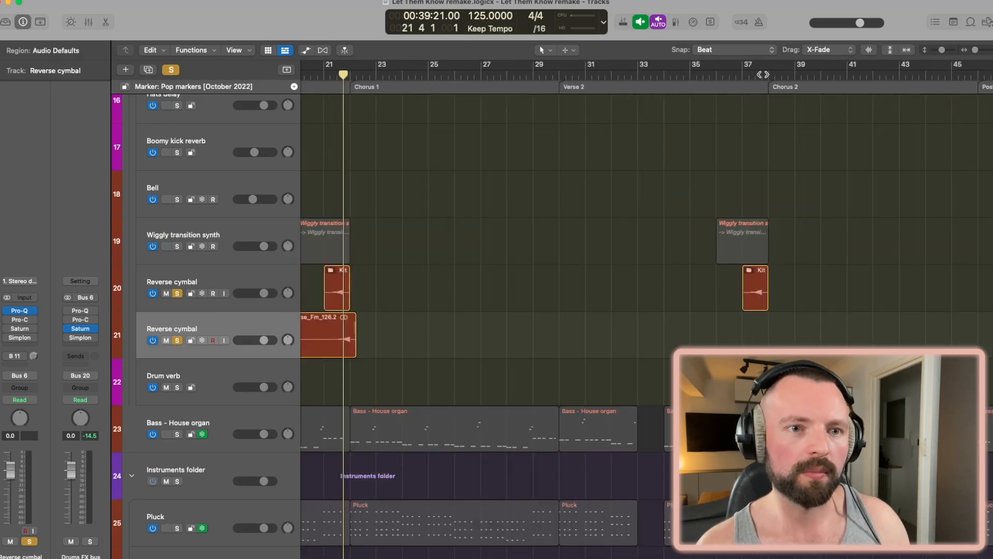
pyautogui.click(767, 74)
pyautogui.scroll(-3, 724, 244)
pyautogui.scroll(6, 725, 246)
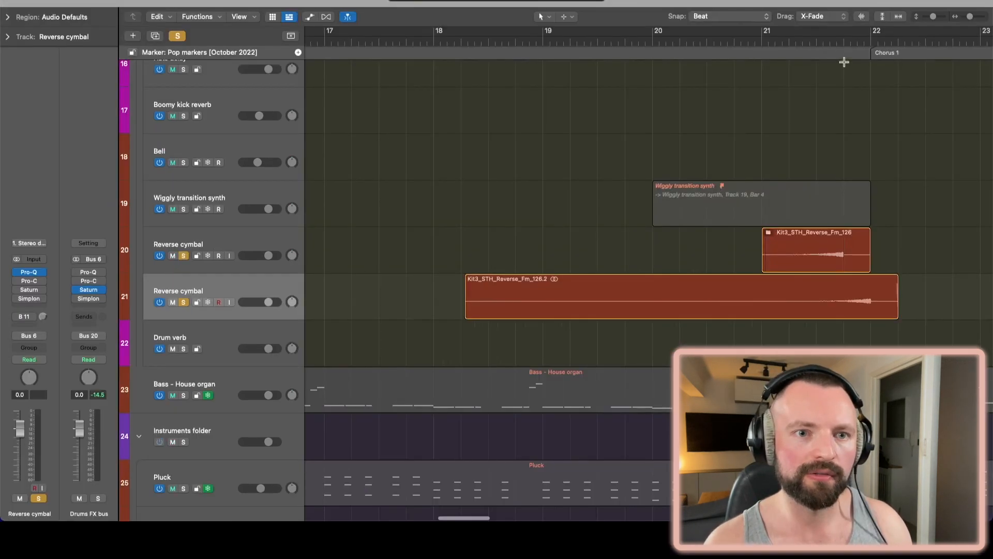
# Place the playhead at bar 21 beat 4 and shift the lower Reverse cymbal region earlier so its swell ends with the upper one.
pyautogui.click(844, 42)
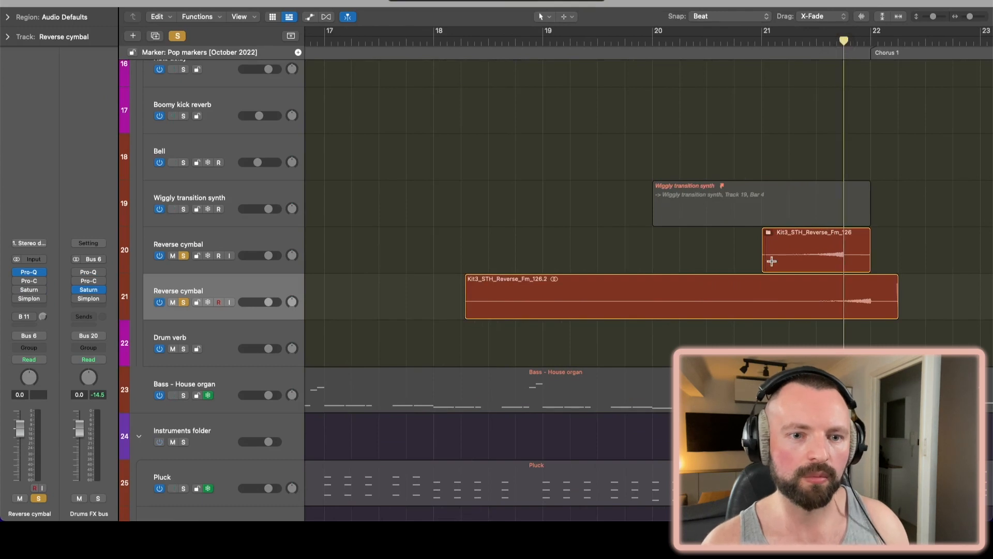
pyautogui.scroll(5, 771, 262)
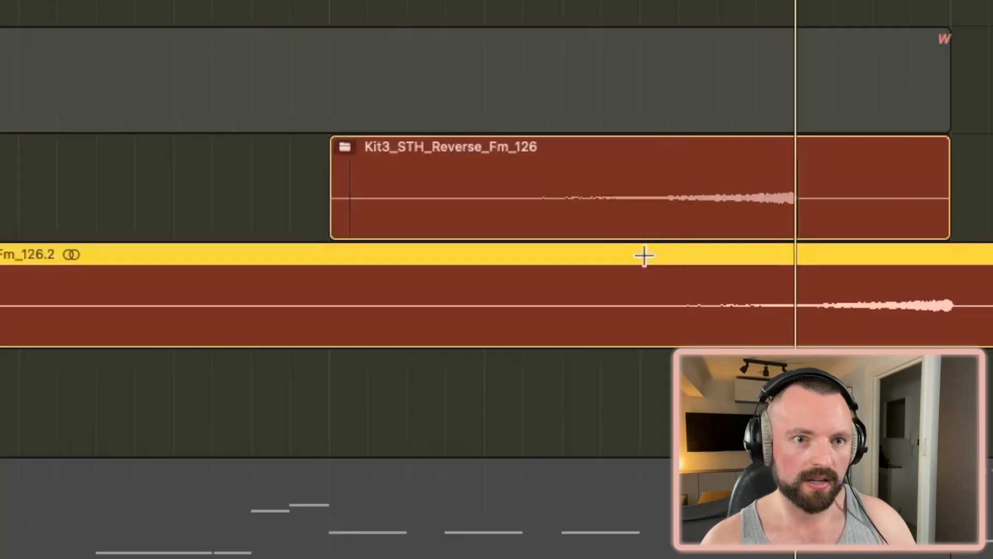
pyautogui.scroll(5, 644, 253)
pyautogui.hscroll(5, 644, 252)
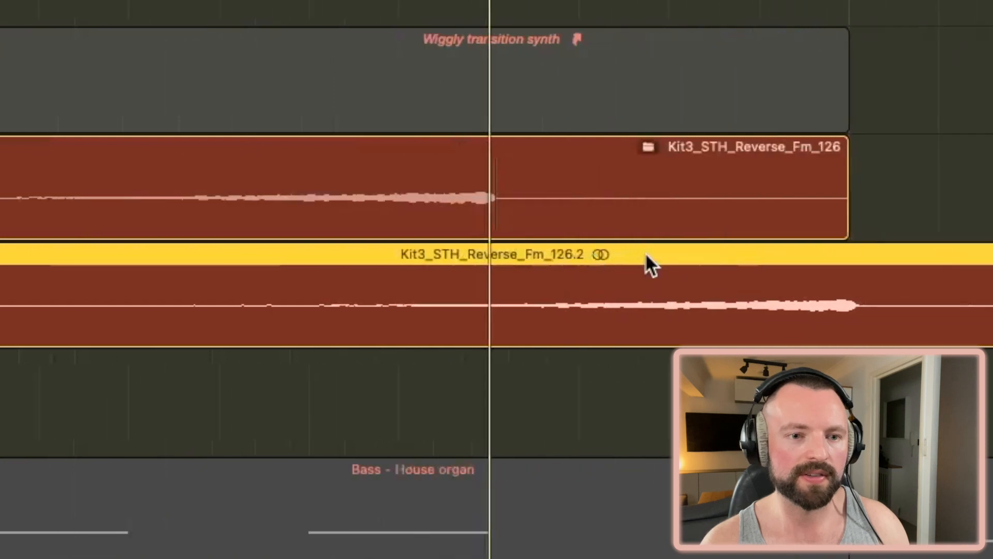
pyautogui.scroll(3, 645, 252)
pyautogui.moveTo(687, 289); pyautogui.dragTo(385, 292)
# Trim the end of the lower Reverse cymbal region back to where its swell stops.
pyautogui.scroll(3, 430, 388)
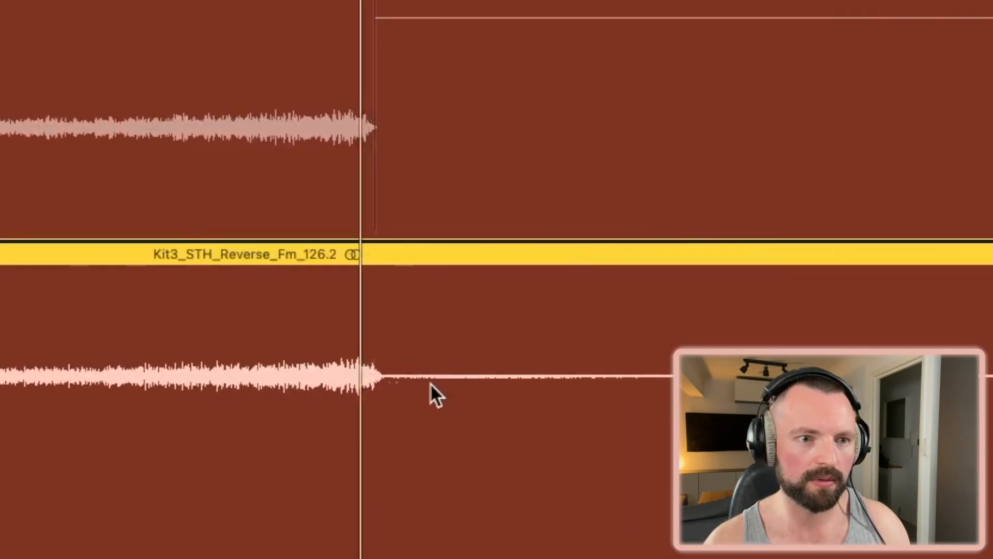
pyautogui.moveTo(990, 466); pyautogui.dragTo(276, 465)
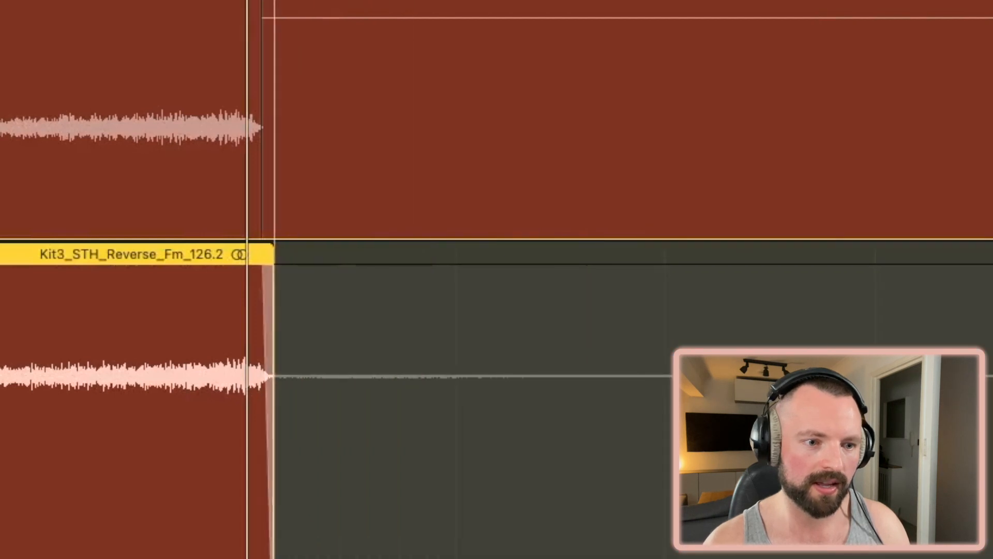
pyautogui.moveTo(276, 466); pyautogui.dragTo(261, 466)
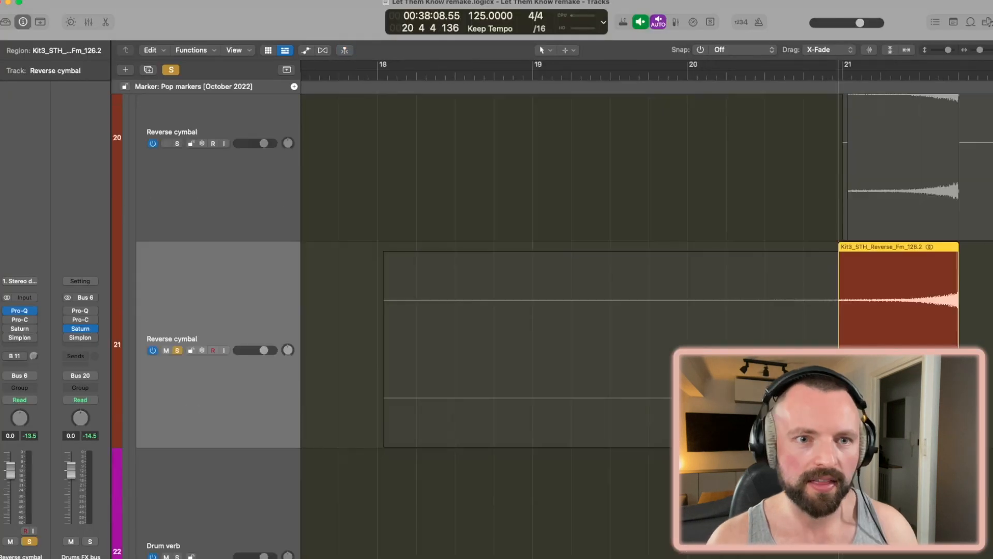
# Add a long curved fade-in across most of the lower Kit3_STH_Reverse_Fm_126.2 region.
pyautogui.hscroll(10, 647, 290)
pyautogui.moveTo(440, 248); pyautogui.dragTo(770, 255)
pyautogui.moveTo(770, 254); pyautogui.dragTo(817, 254)
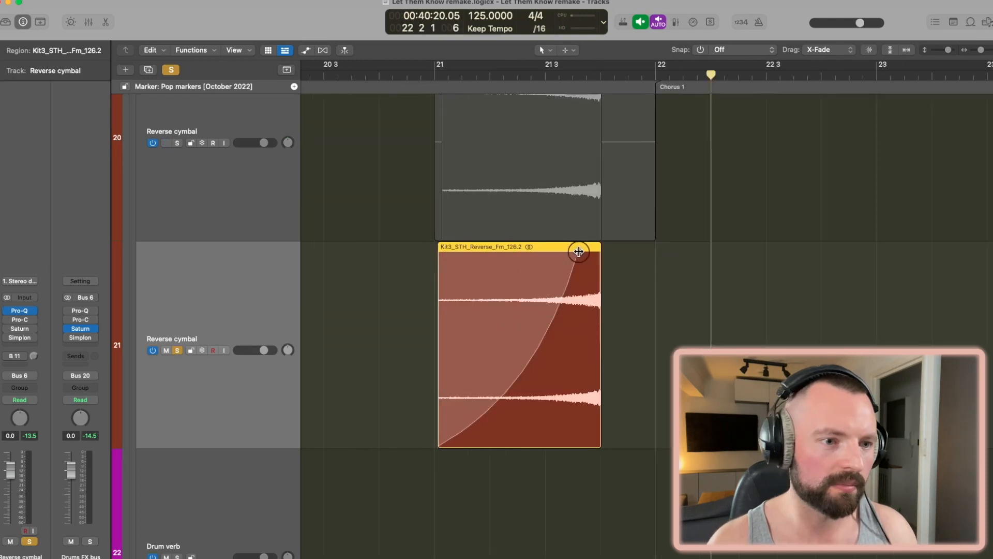
# Lengthen the curved fade-in on the lower reverse cymbal region slightly and audition it from just before bar 21.
pyautogui.moveTo(578, 252); pyautogui.dragTo(579, 256)
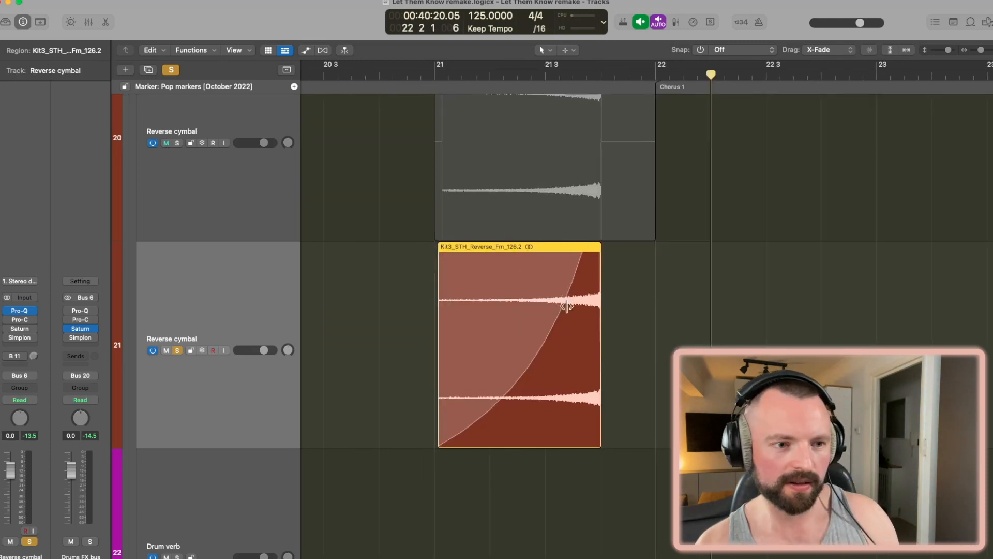
pyautogui.click(415, 74)
pyautogui.press('space')
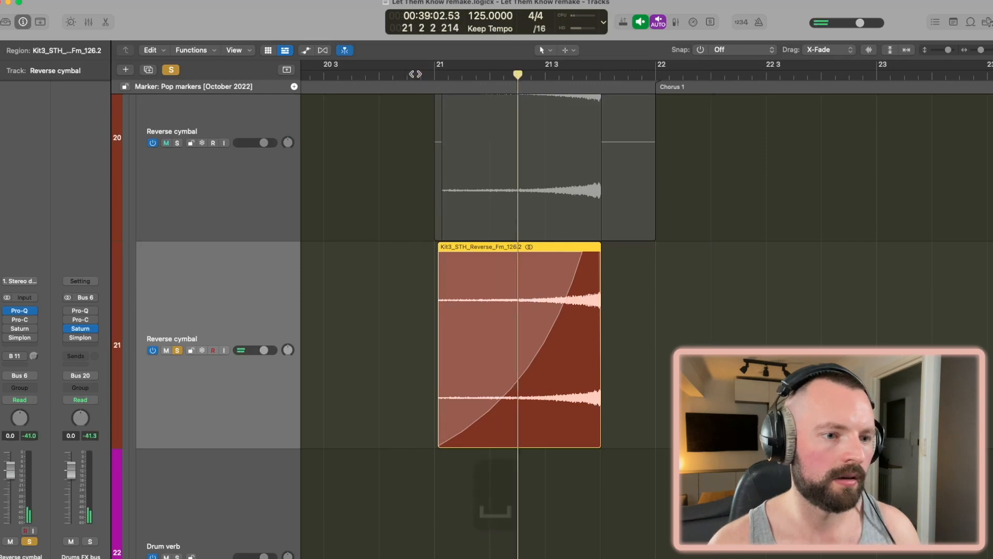
pyautogui.keyDown('ctrl'); pyautogui.keyDown('alt'); pyautogui.click(360, 258); pyautogui.keyUp('alt'); pyautogui.keyUp('ctrl')
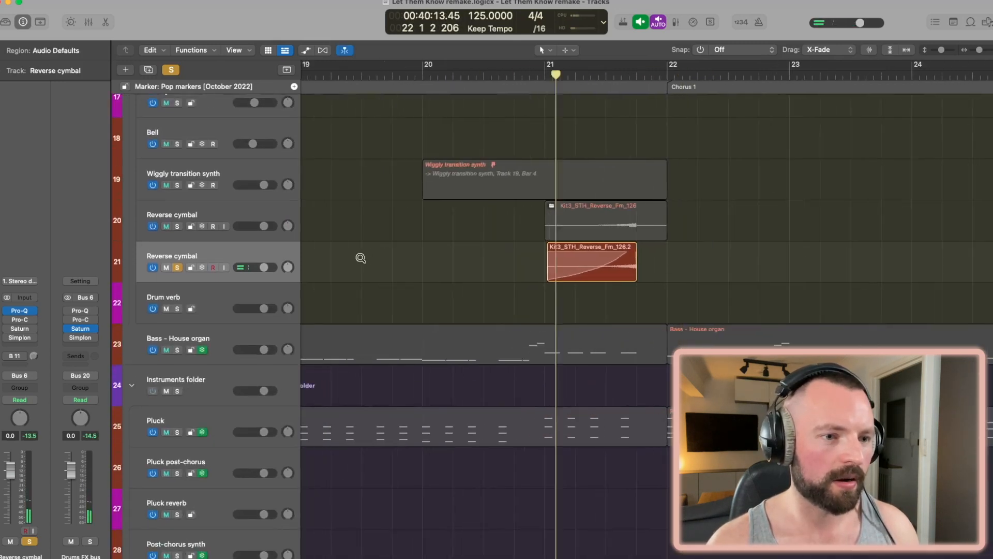
pyautogui.keyDown('ctrl'); pyautogui.keyDown('alt'); pyautogui.click(361, 258); pyautogui.keyUp('alt'); pyautogui.keyUp('ctrl')
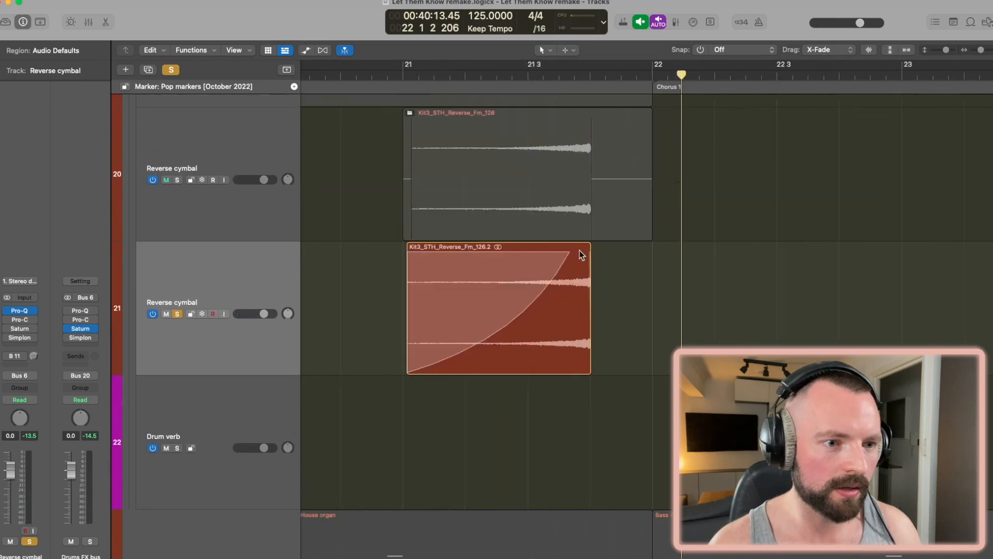
# Set snapping to Beat and pack the lower reverse cymbal region into a folder region in bar 21.
pyautogui.rightClick(581, 252)
pyautogui.click(598, 253)
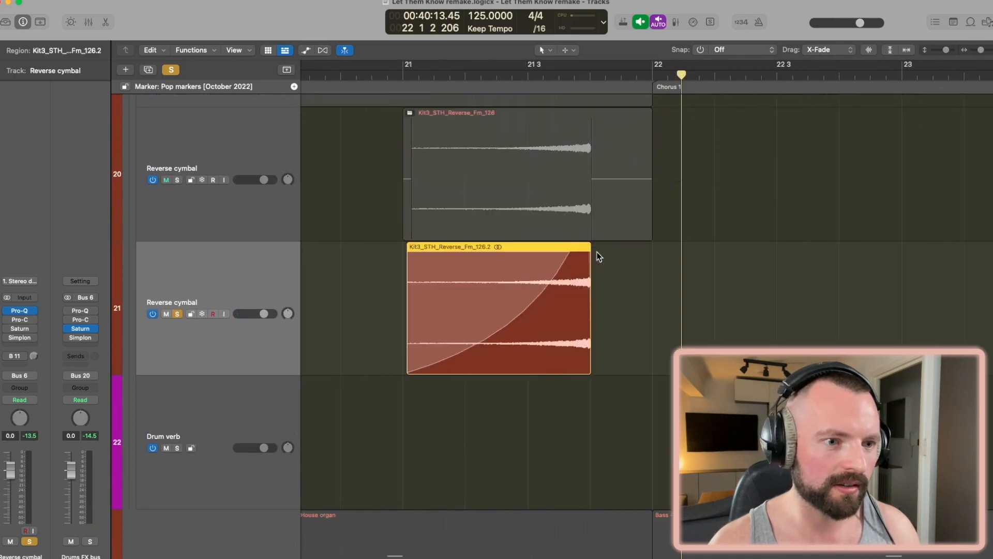
pyautogui.scroll(-5, 599, 257)
pyautogui.press('super+g')
pyautogui.scroll(-3, 552, 262)
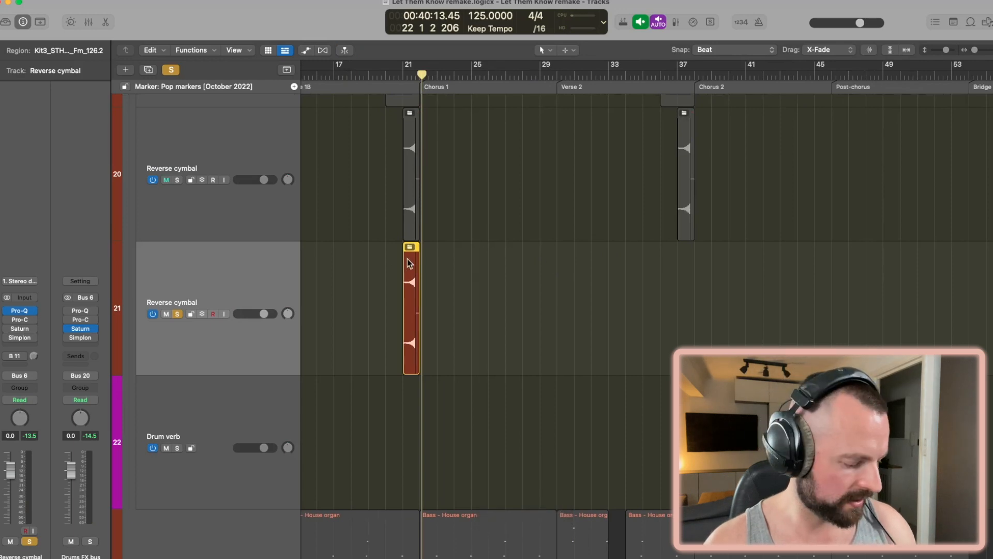
# Copy the reverse cymbal folder region to bar 37, just before Chorus 2.
pyautogui.moveTo(412, 260); pyautogui.dragTo(687, 261)
pyautogui.scroll(3, 598, 261)
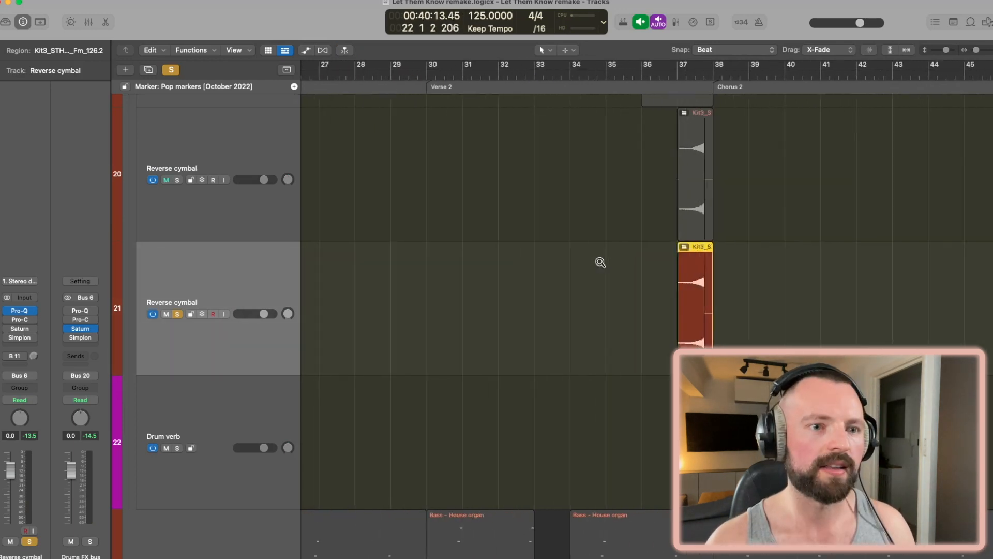
pyautogui.hscroll(-6, 599, 261)
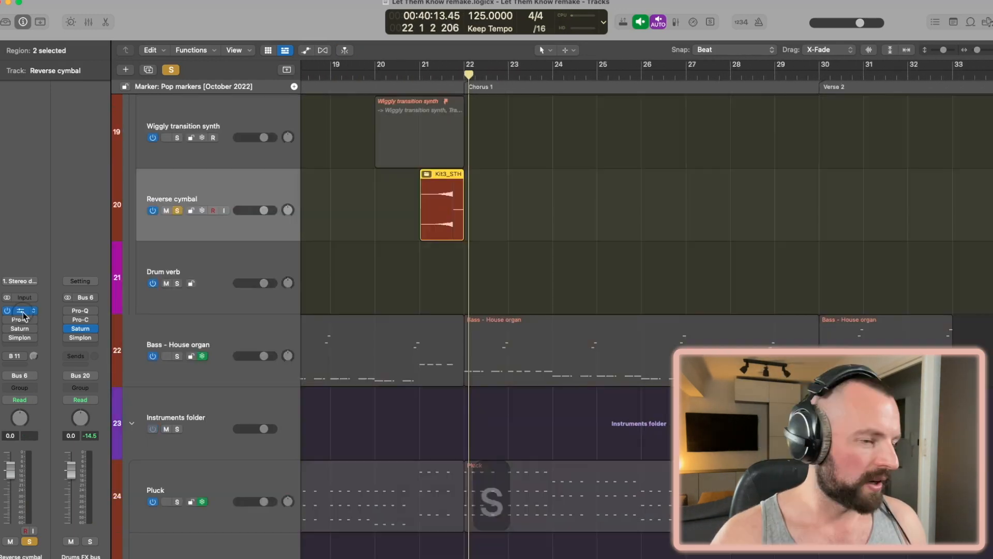
# View the Pro-Q equalizer on the reverse cymbal track.
pyautogui.click(21, 311)
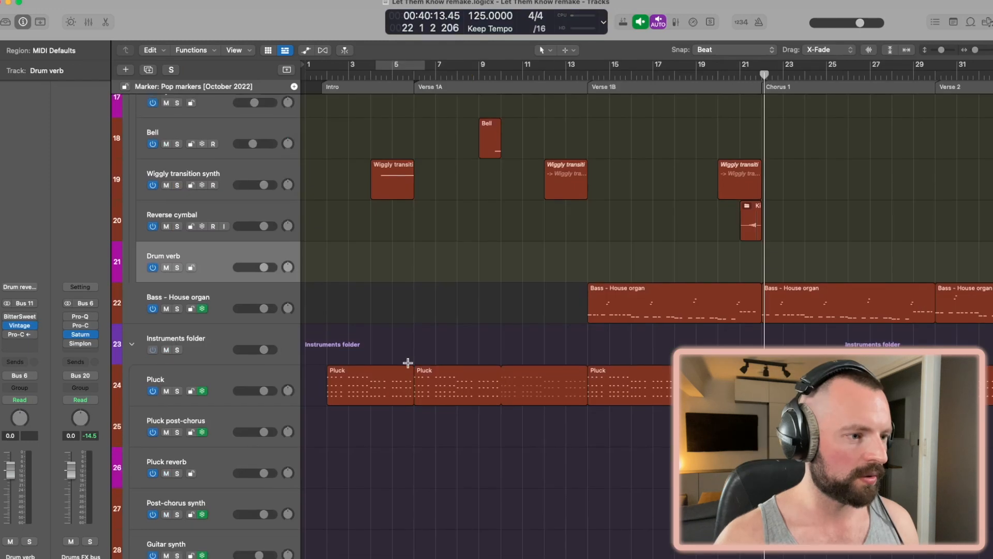
pyautogui.hscroll(-5, 408, 364)
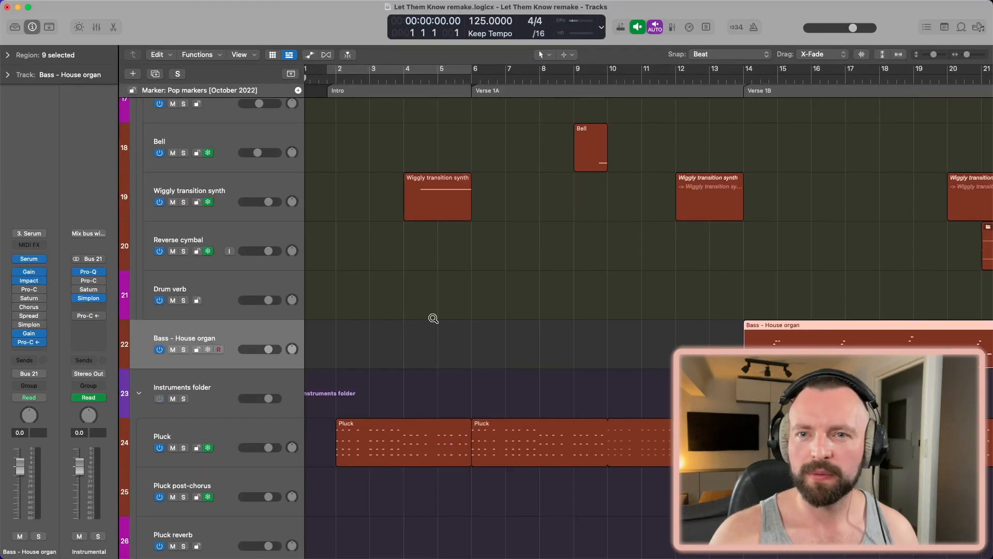
# Place the playhead at bar 14 and review the oscillator and effects pages of the bass track's House Organ Serum patch.
pyautogui.hscroll(5, 605, 314)
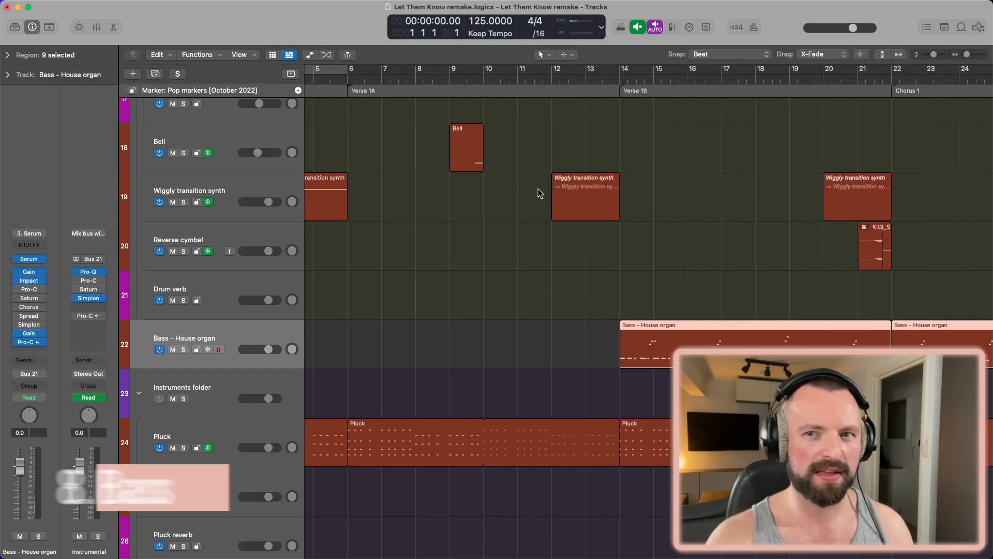
pyautogui.click(622, 83)
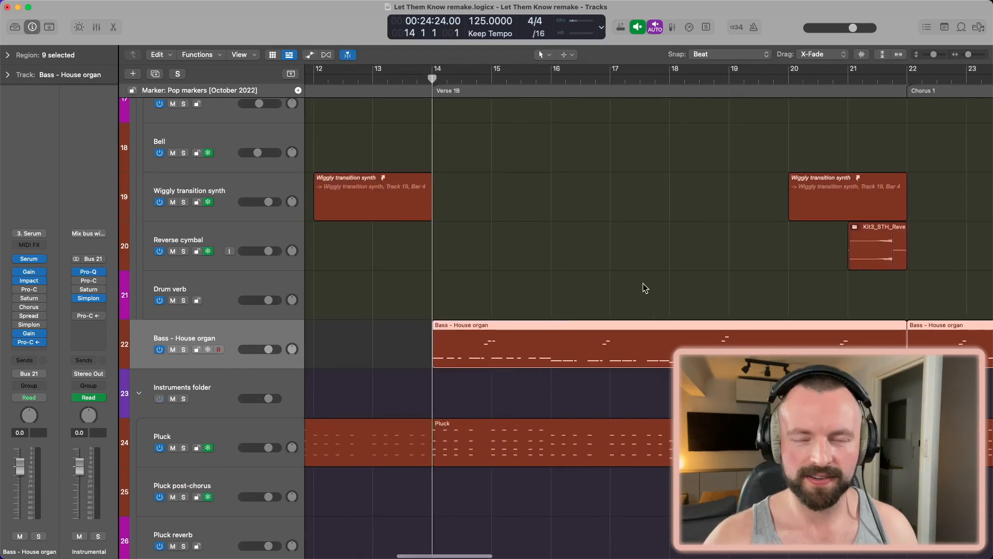
pyautogui.moveTo(41, 261)
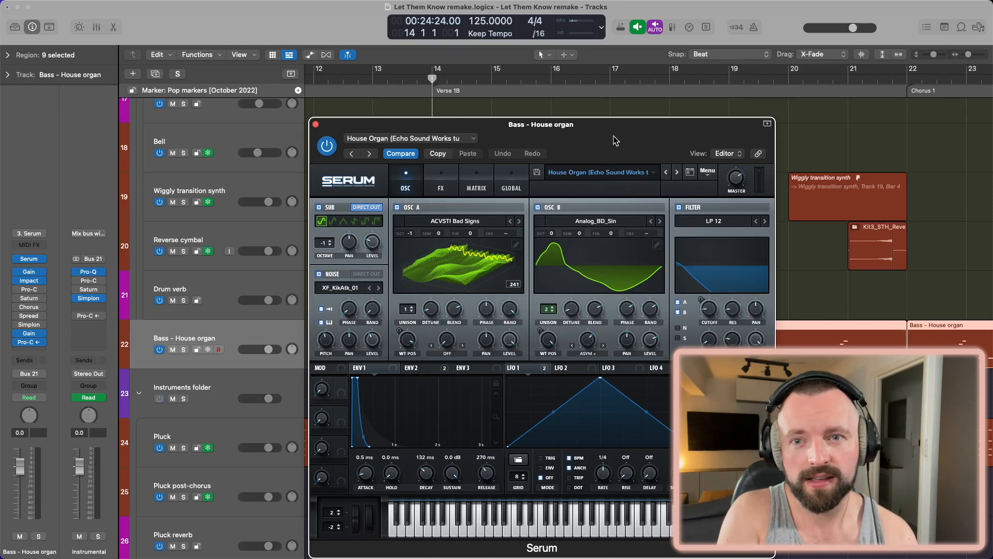
pyautogui.click(617, 176)
pyautogui.click(621, 144)
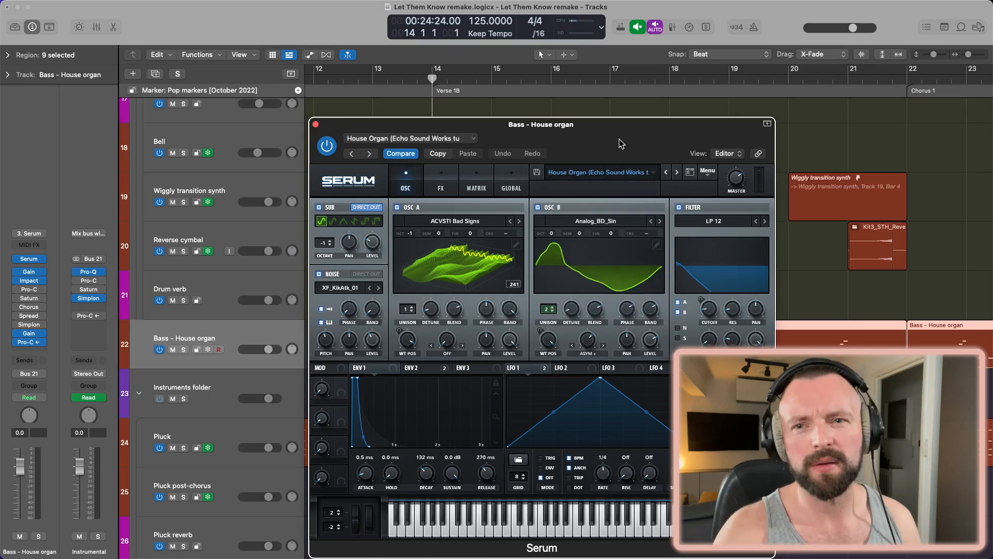
pyautogui.click(615, 176)
pyautogui.click(413, 257)
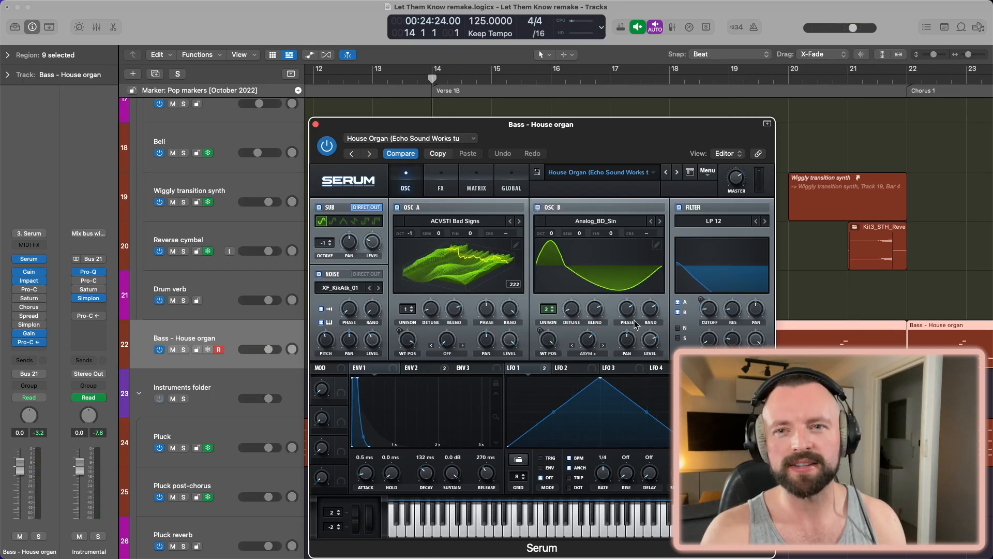
pyautogui.moveTo(609, 125); pyautogui.dragTo(571, 78)
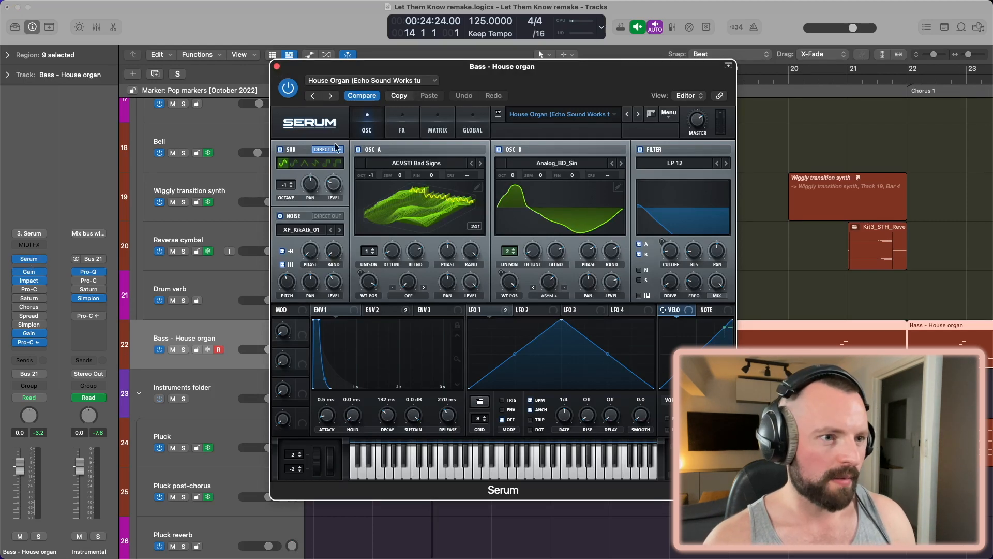
pyautogui.click(417, 125)
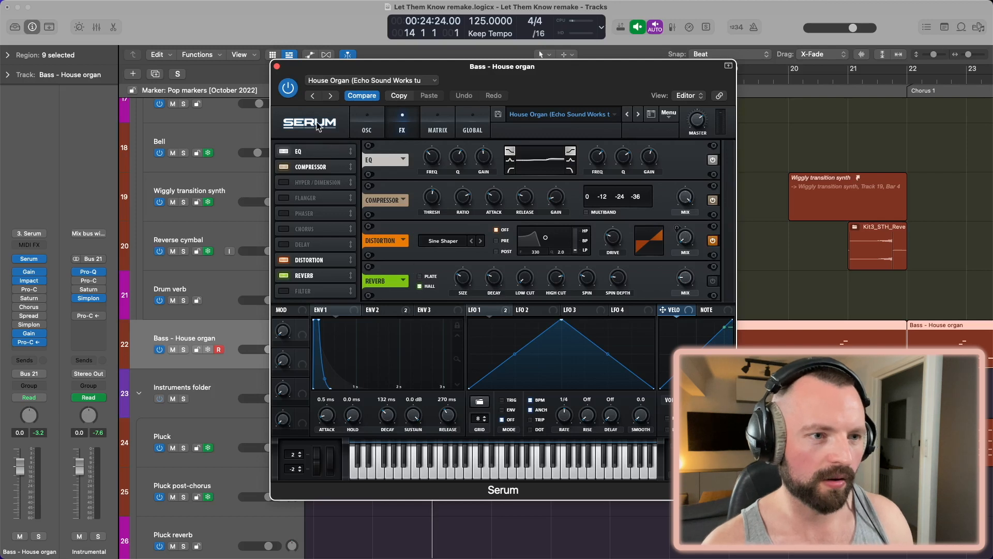
# Inspect the Gain and Impact plugins on the House organ bass track and close them.
pyautogui.click(30, 272)
pyautogui.click(31, 273)
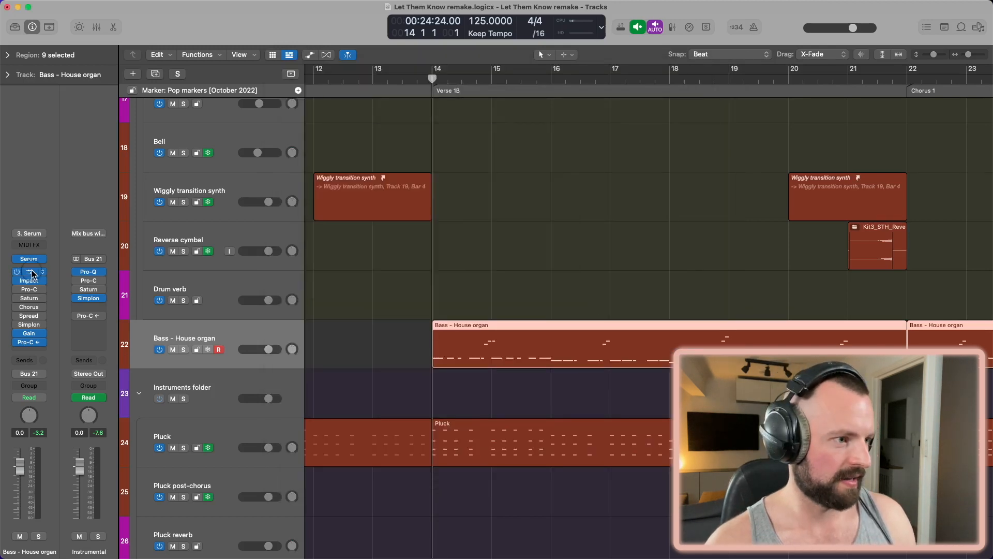
pyautogui.click(29, 280)
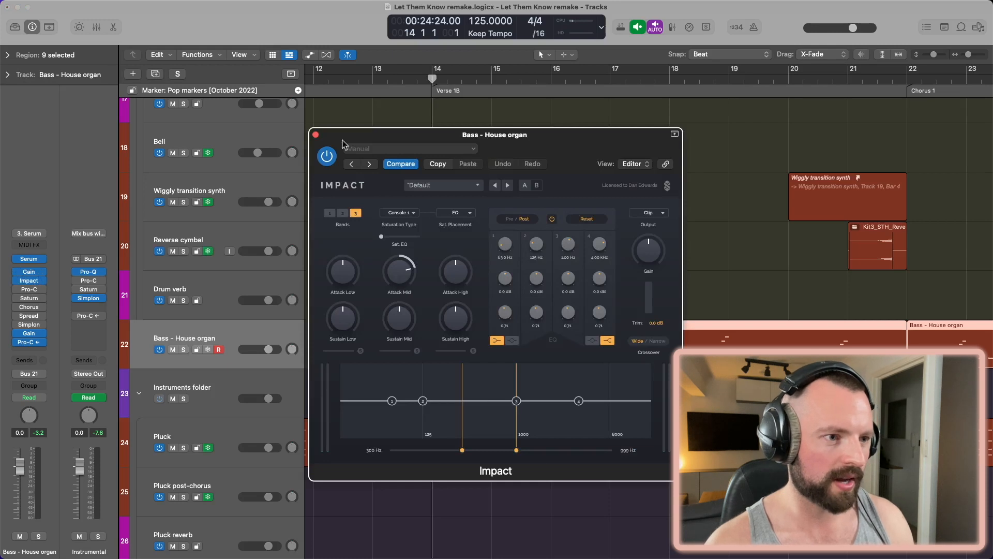
pyautogui.click(315, 135)
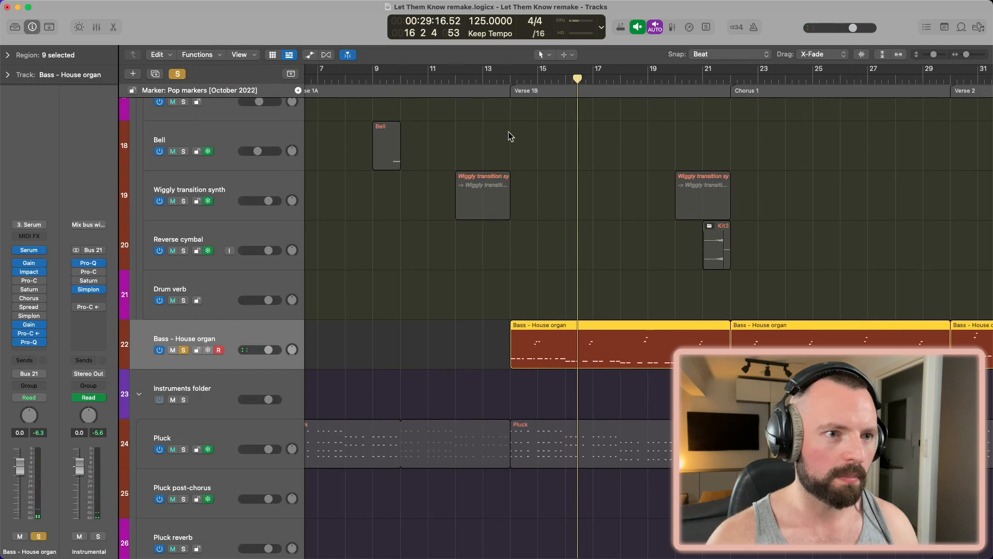
# Return the playhead to bar 14 and compare the Verse 1B bass region with the kick pattern.
pyautogui.click(511, 82)
pyautogui.scroll(-5, 521, 255)
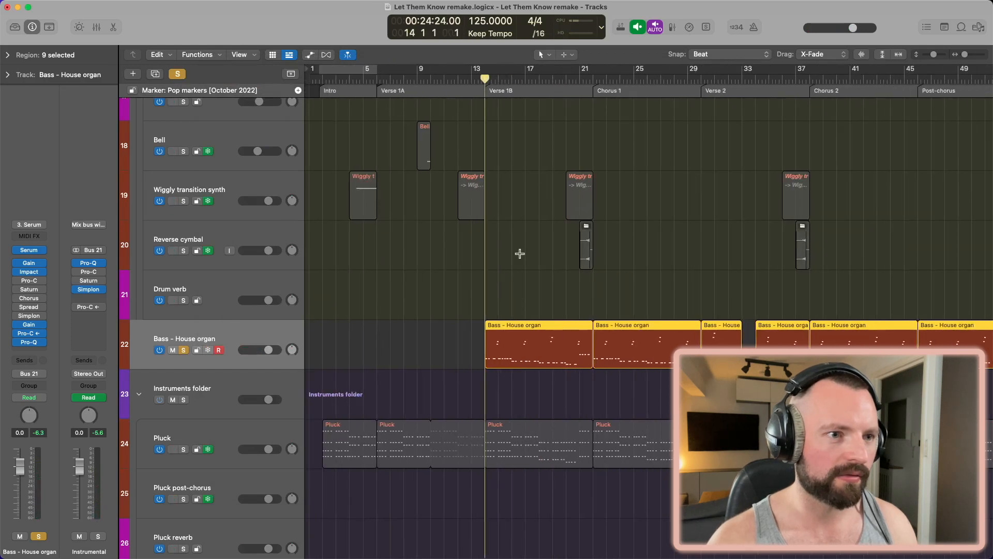
pyautogui.scroll(5, 521, 255)
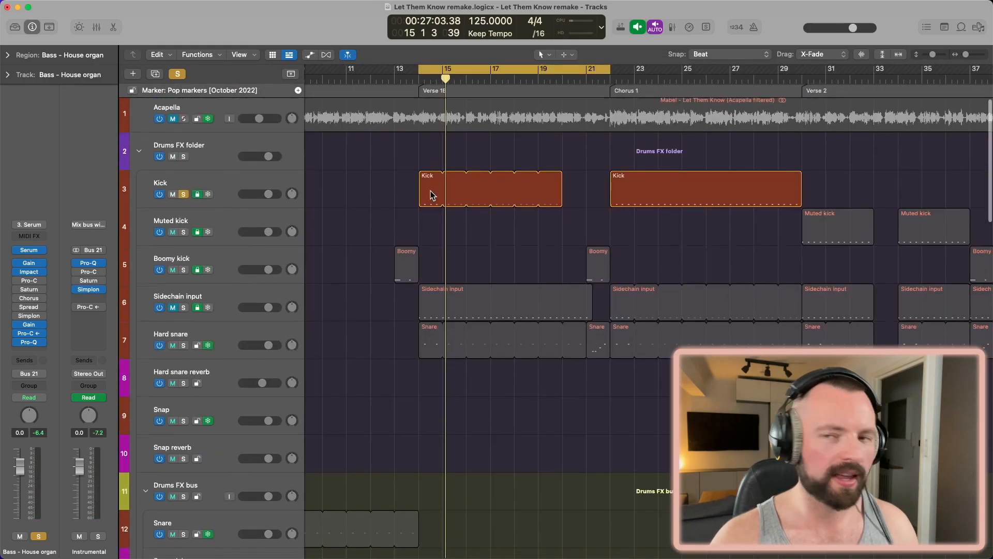
pyautogui.scroll(-9, 433, 195)
pyautogui.scroll(1, 433, 196)
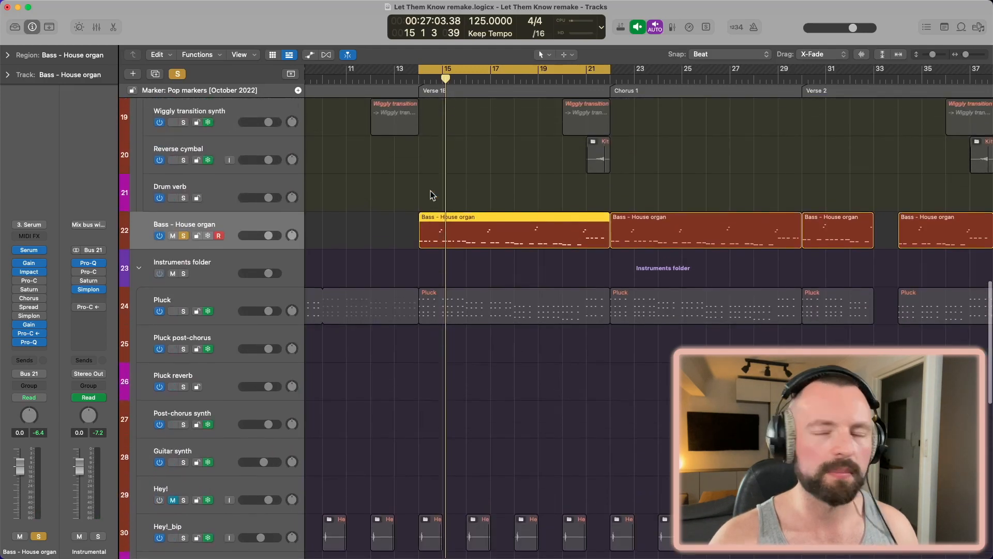
pyautogui.scroll(4, 432, 196)
pyautogui.doubleClick(414, 225)
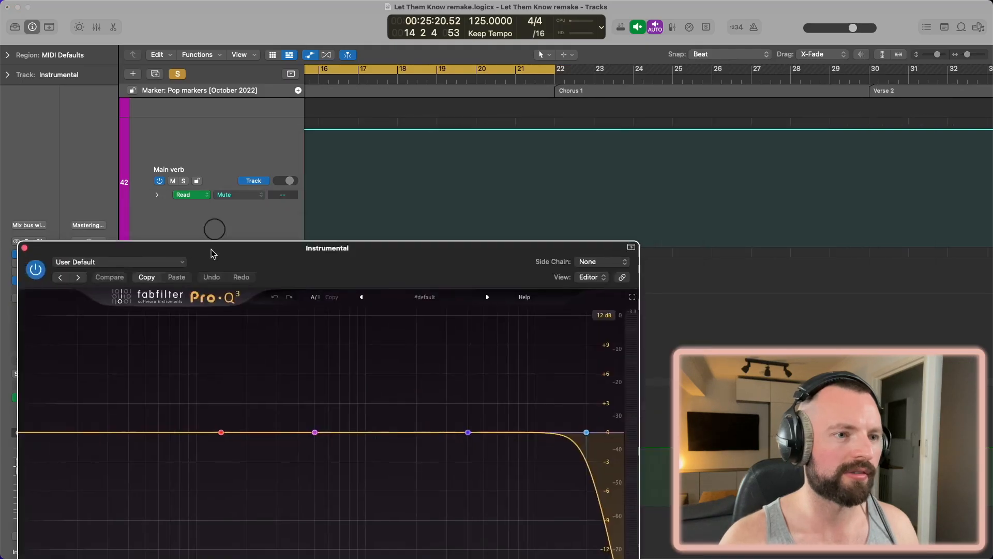
# Play the transition into Chorus 1 while watching the Instrumental bus's Pro-Q filter and spectrum.
pyautogui.moveTo(215, 240); pyautogui.dragTo(316, 59)
pyautogui.press('space')
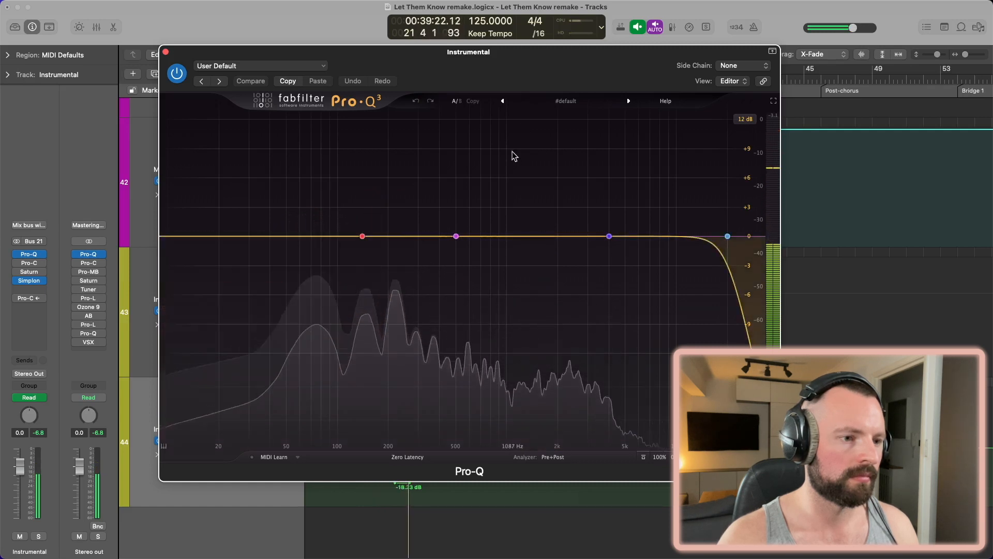
pyautogui.press('space')
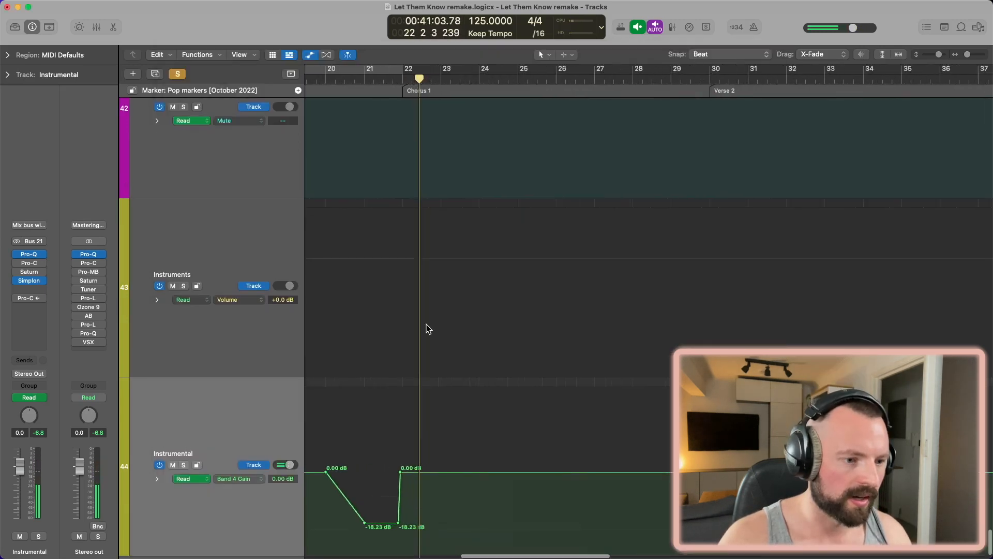
# Open the sidechain Pro-C on the House organ bass track and play Verse 1B to watch its gain reduction.
pyautogui.scroll(-5, 428, 329)
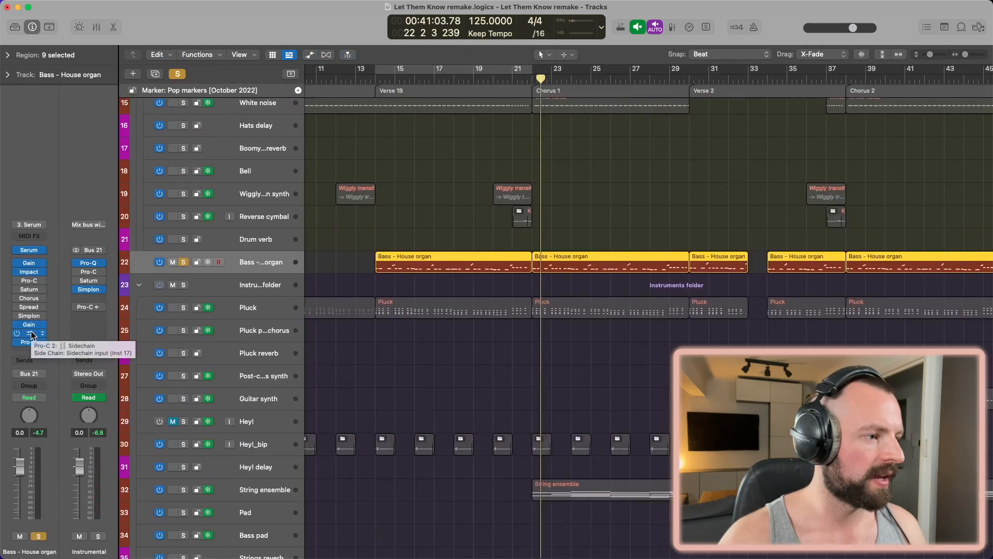
pyautogui.click(30, 334)
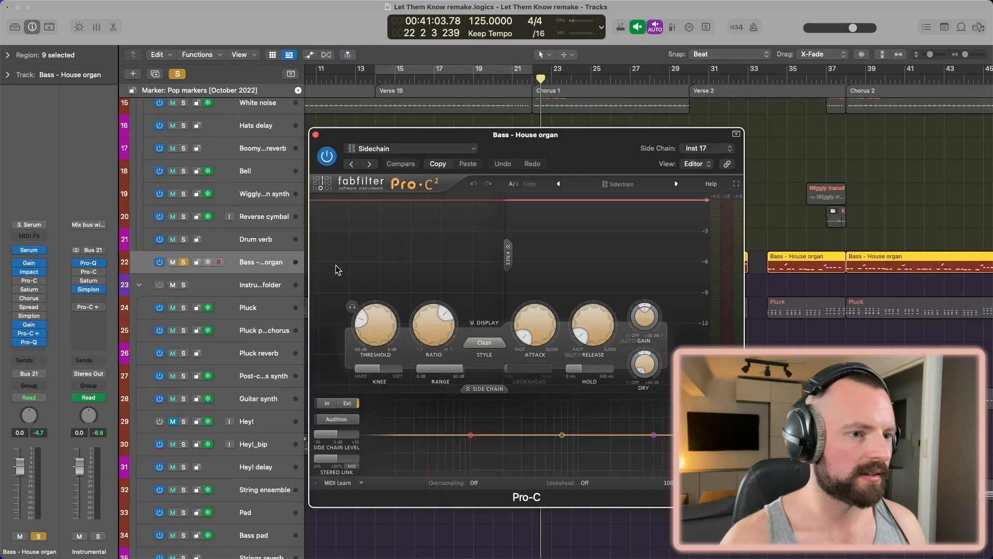
pyautogui.click(420, 74)
pyautogui.press('space')
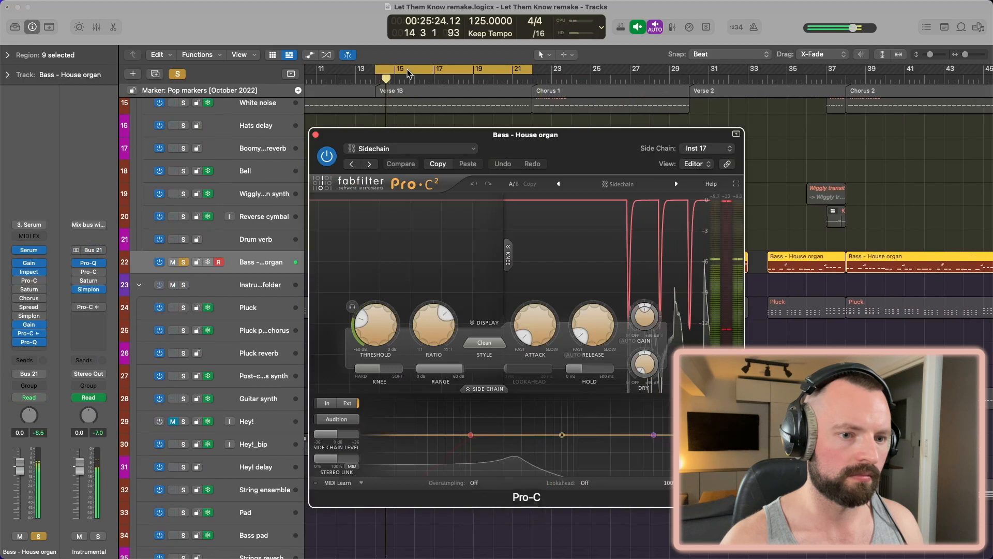
pyautogui.press('space')
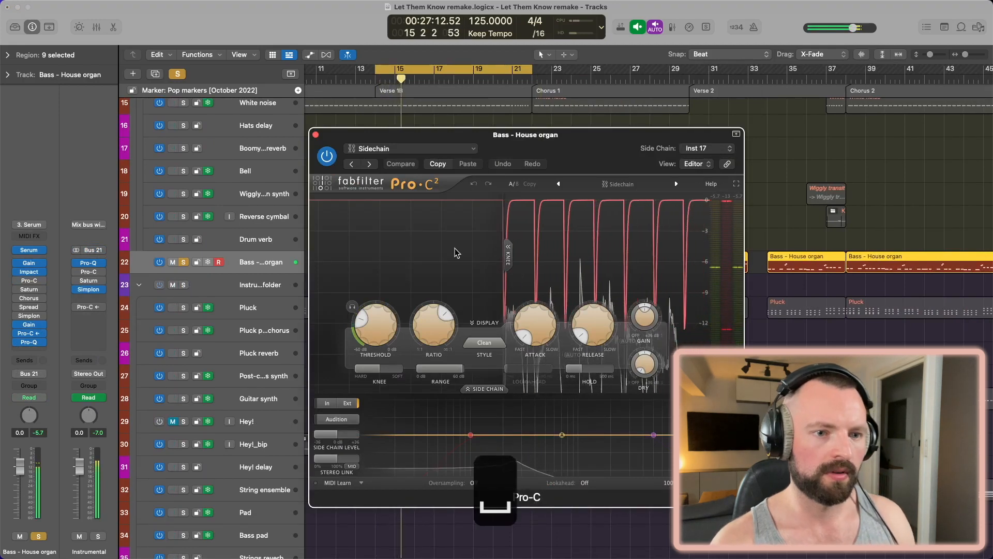
# Check the sidechain compressor's hold, threshold and release settings, replay Verse 1B, and close the plugin.
pyautogui.moveTo(579, 372)
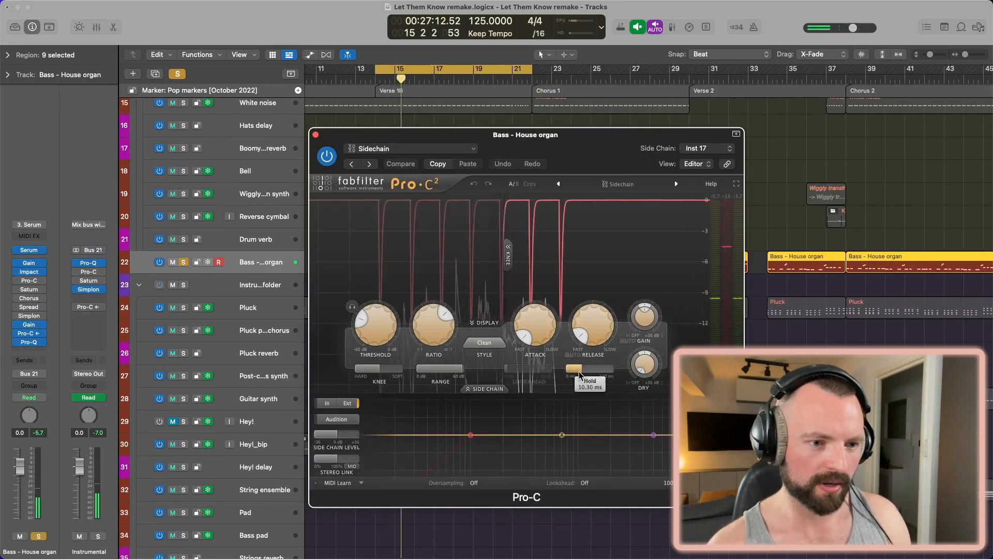
pyautogui.moveTo(379, 327)
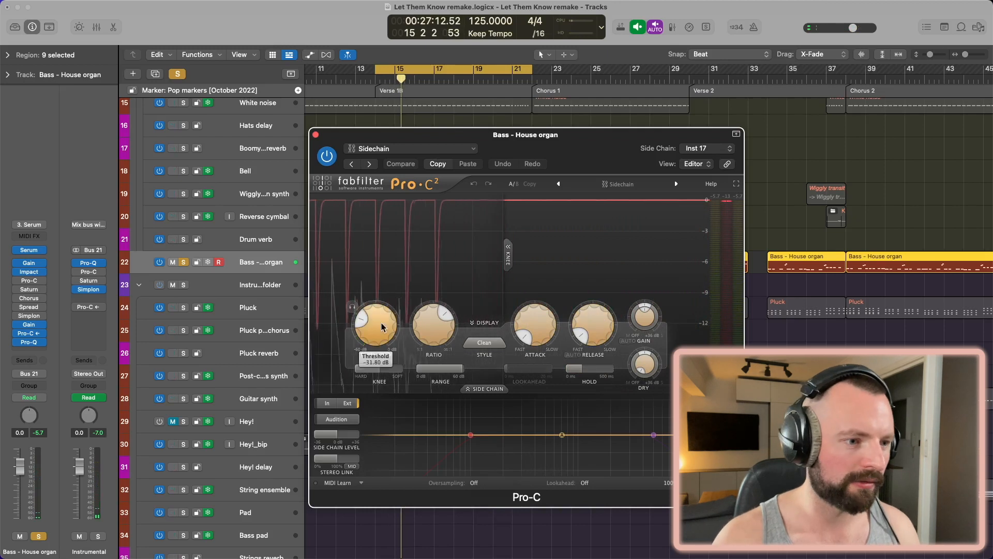
pyautogui.moveTo(552, 336)
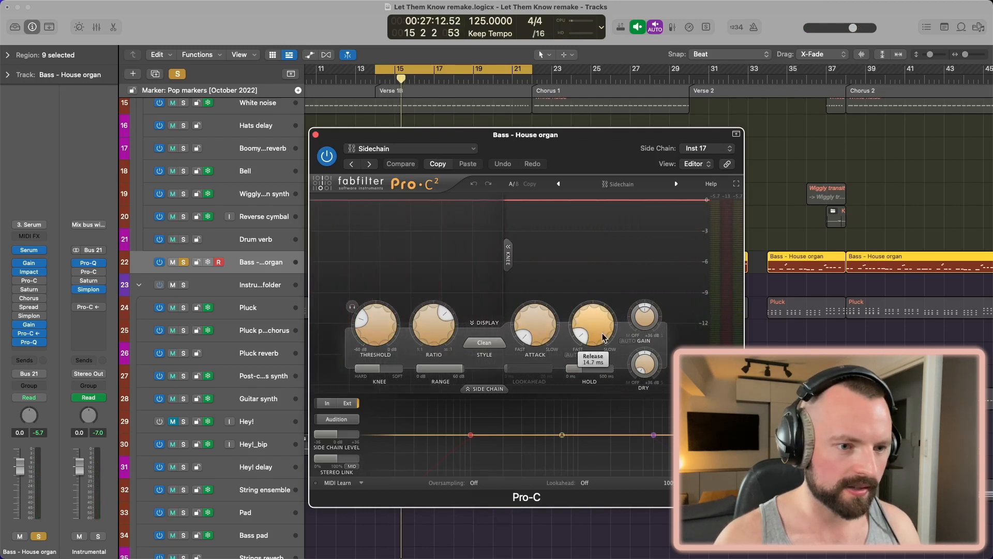
pyautogui.press('space')
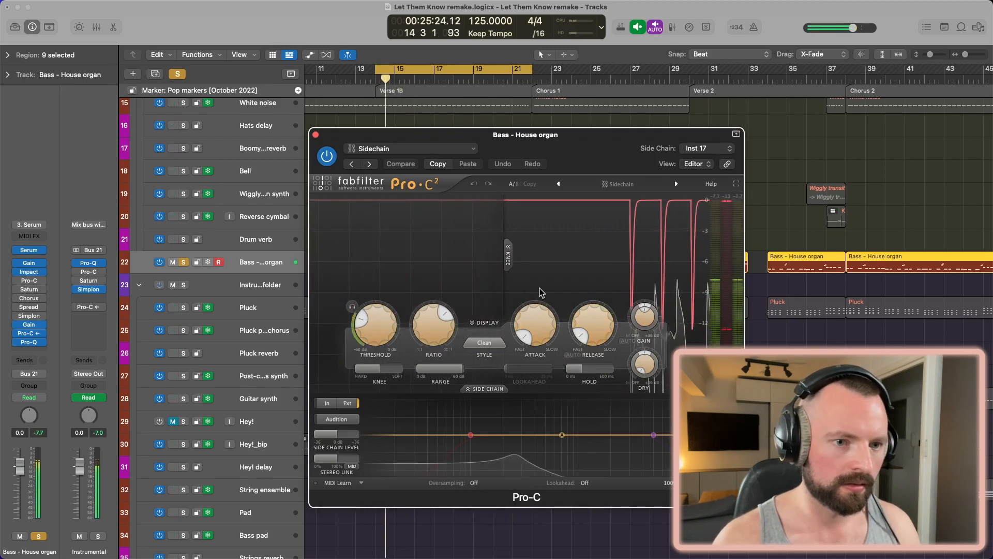
pyautogui.click(315, 135)
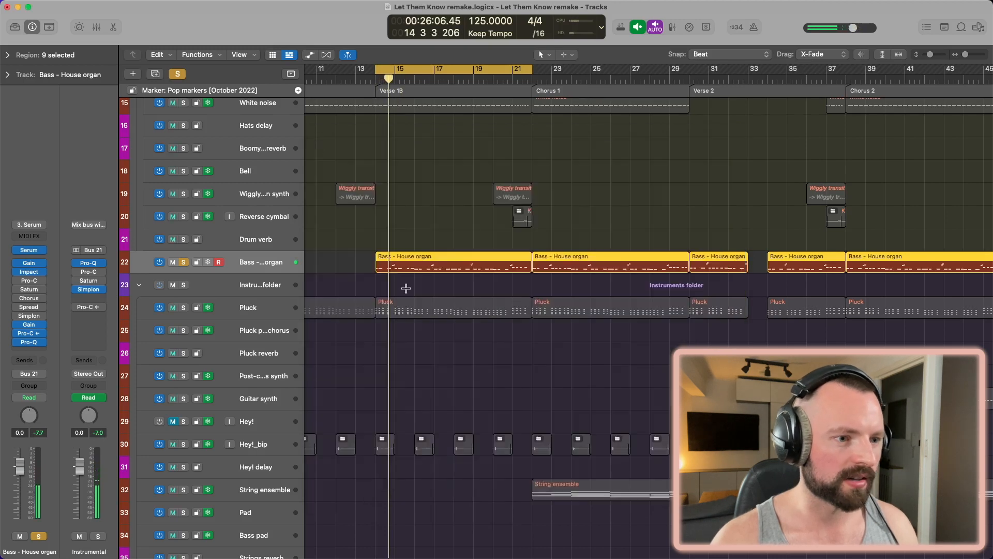
# Open the Verse 1B bass and kick regions together in the Piano Roll and compare their note timing around bar 14.
pyautogui.press('super+Right')
pyautogui.press('super+Right')
pyautogui.press('super+Up')
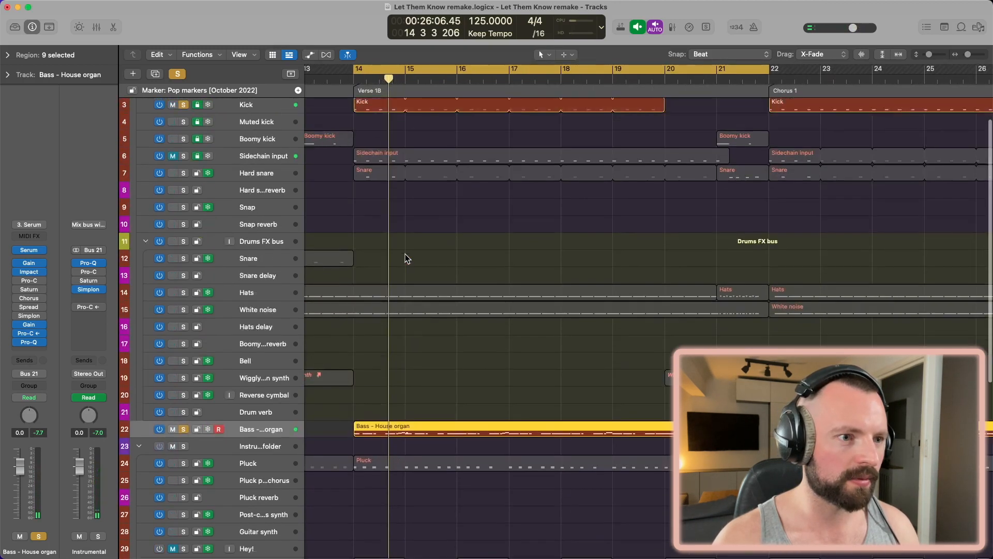
pyautogui.scroll(1, 393, 174)
pyautogui.doubleClick(365, 127)
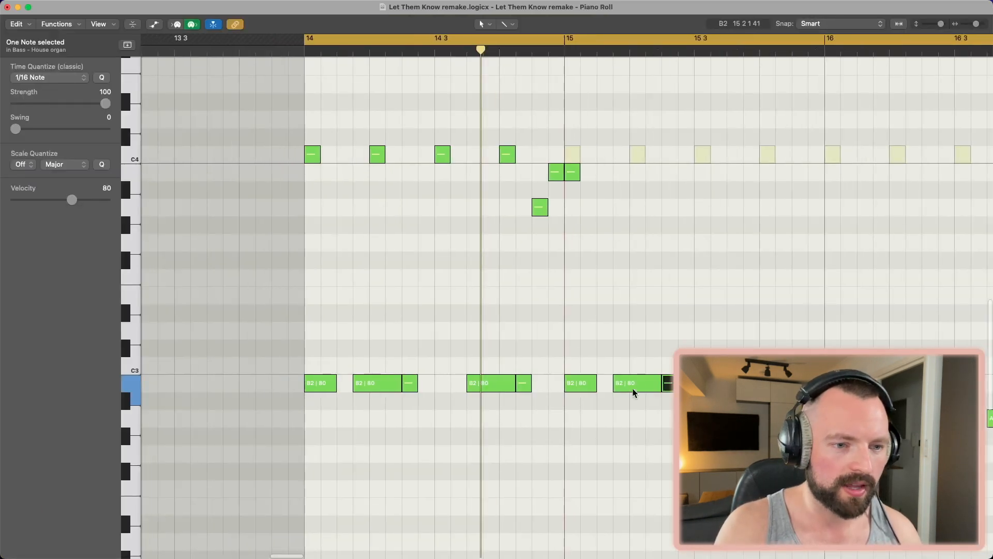
pyautogui.click(379, 161)
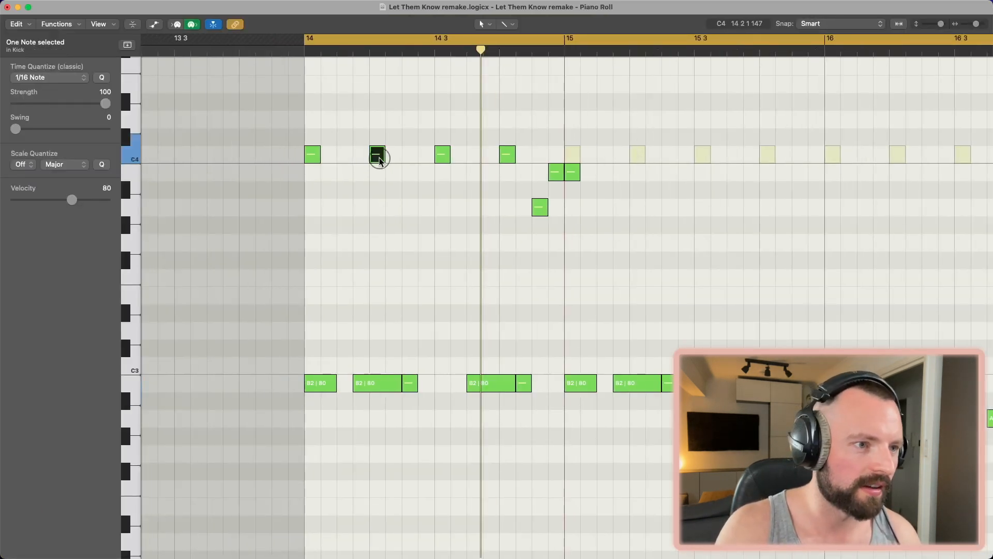
pyautogui.press('super+Left')
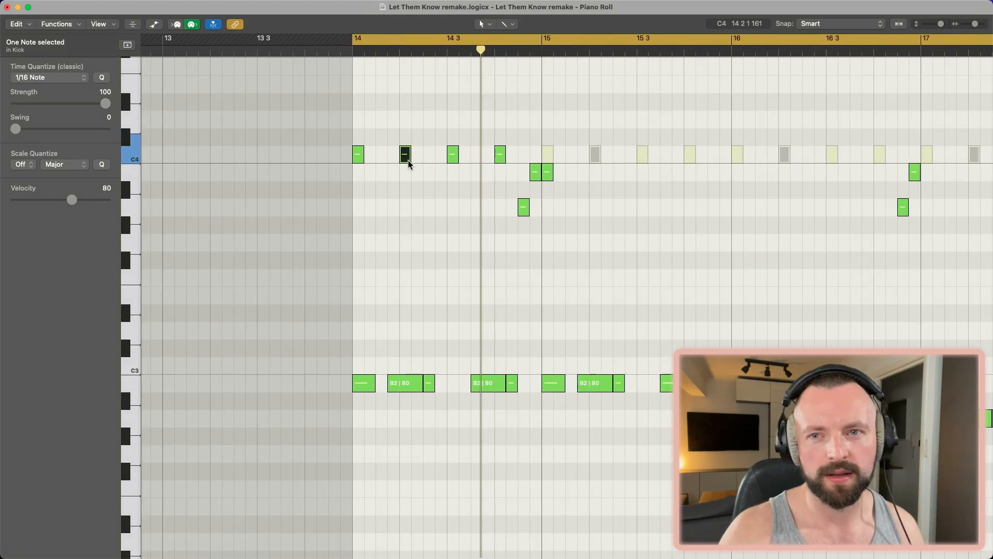
pyautogui.press('super+Left')
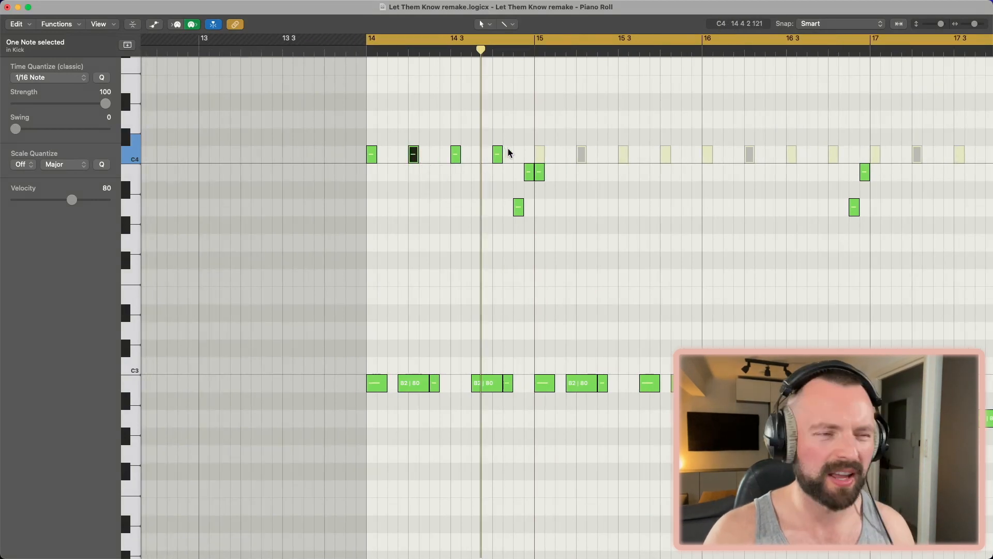
# Return to the arrangement, then examine the Verse 1B House organ bass notes on their own in the Piano Roll.
pyautogui.hotkey('ctrl', 'Left')
pyautogui.press('super+Right')
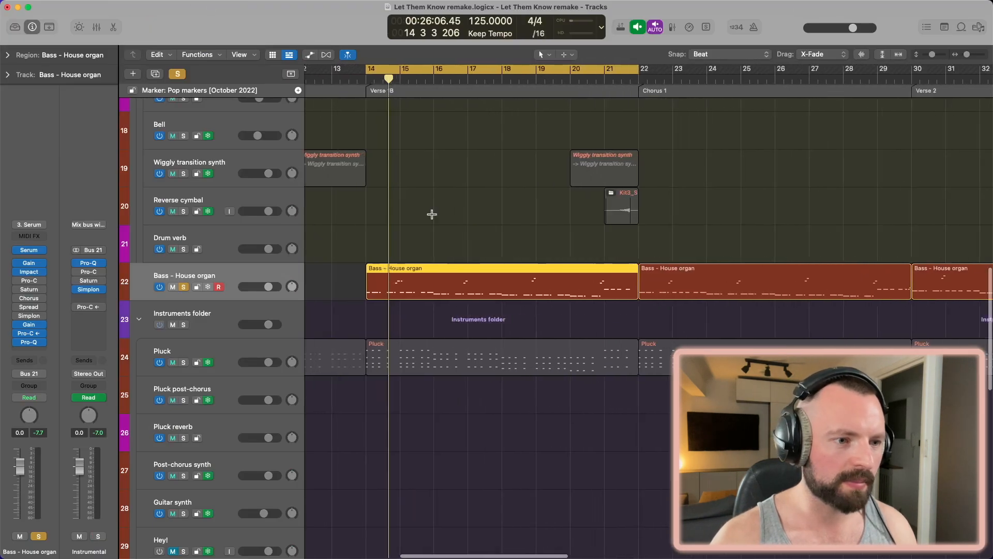
pyautogui.hotkey('ctrl', 'Right')
pyautogui.scroll(-5, 433, 215)
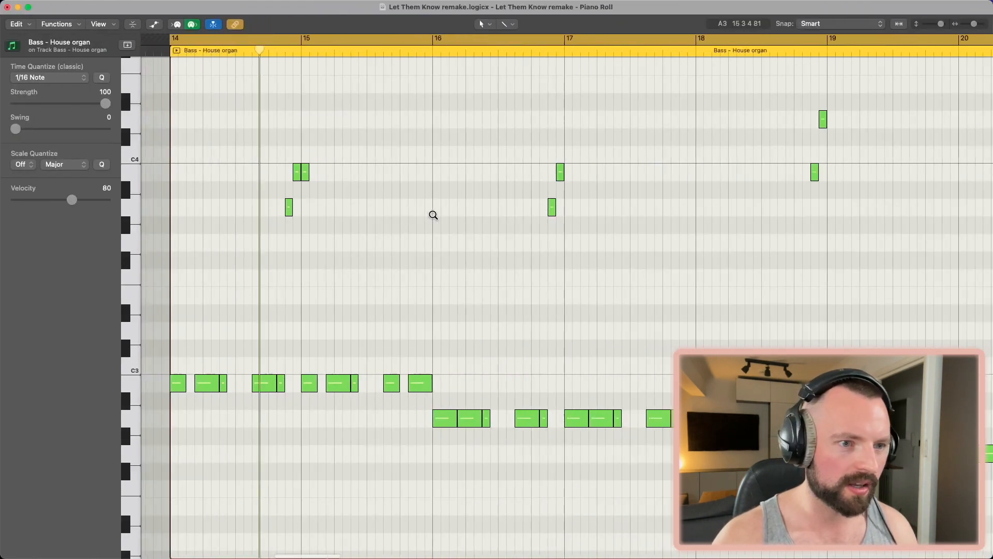
pyautogui.hscroll(5, 433, 215)
pyautogui.scroll(-4, 433, 215)
pyautogui.hscroll(-2, 433, 215)
pyautogui.hscroll(-5, 433, 217)
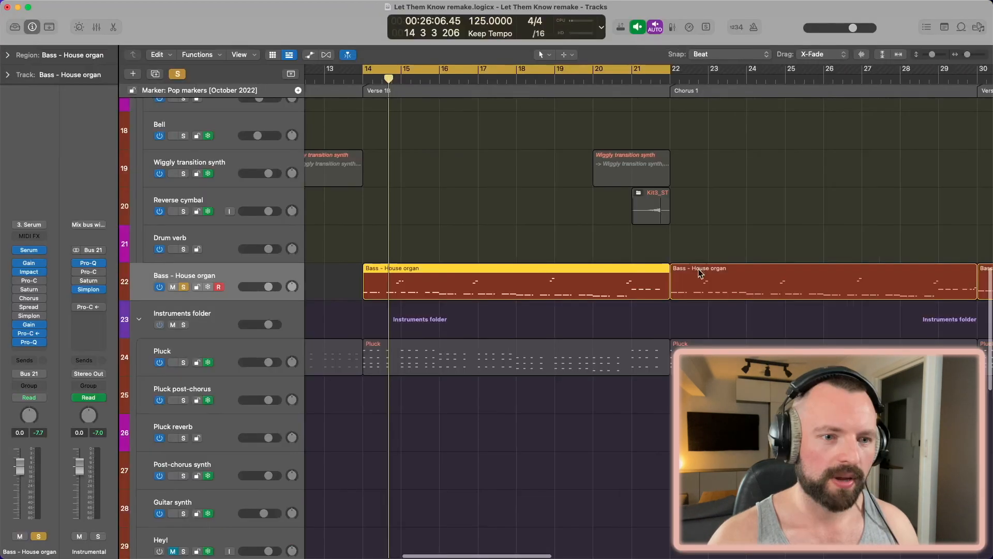
# Select the Chorus 1 House organ bass region and examine its note pattern through to the end.
pyautogui.click(702, 271)
pyautogui.press('c')
pyautogui.hscroll(5, 699, 272)
pyautogui.press('super+Right')
pyautogui.scroll(1, 698, 271)
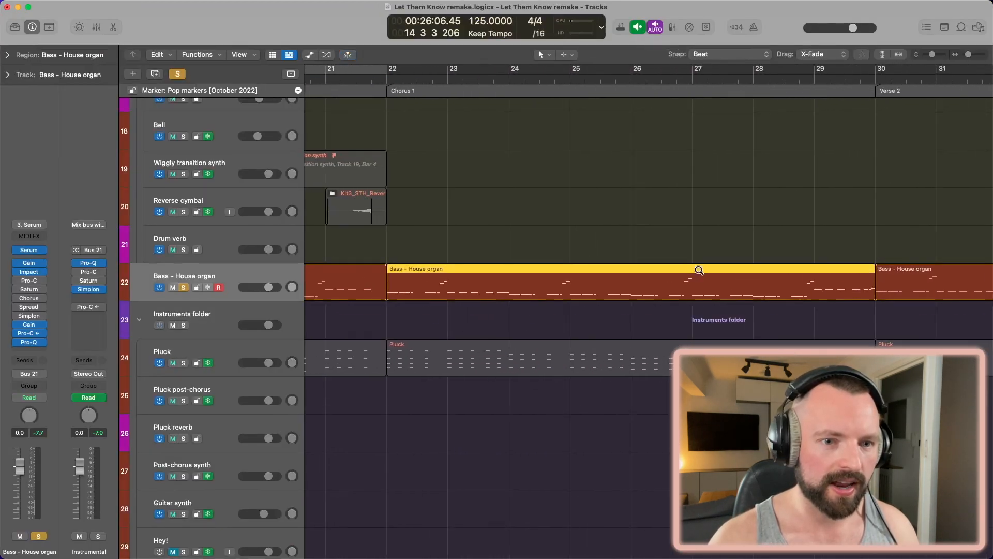
pyautogui.scroll(-3, 698, 274)
pyautogui.hscroll(5, 541, 238)
# Place the playhead at bar 30 and examine the Verse 2 House organ bass regions.
pyautogui.click(426, 80)
pyautogui.press('super+Right')
pyautogui.press('super+Right')
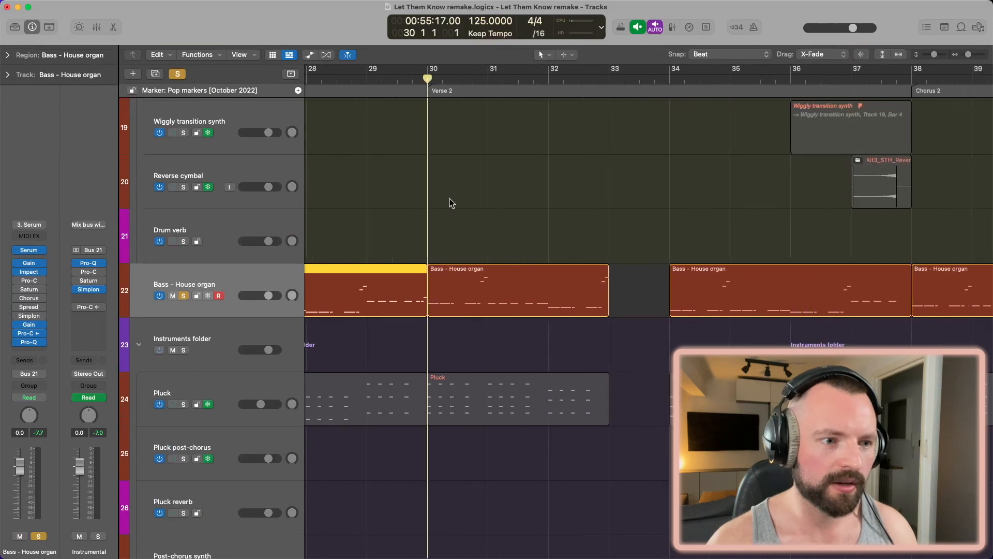
pyautogui.press('super+Down')
pyautogui.press('super+Down')
pyautogui.press('super+Down')
pyautogui.press('super+Left')
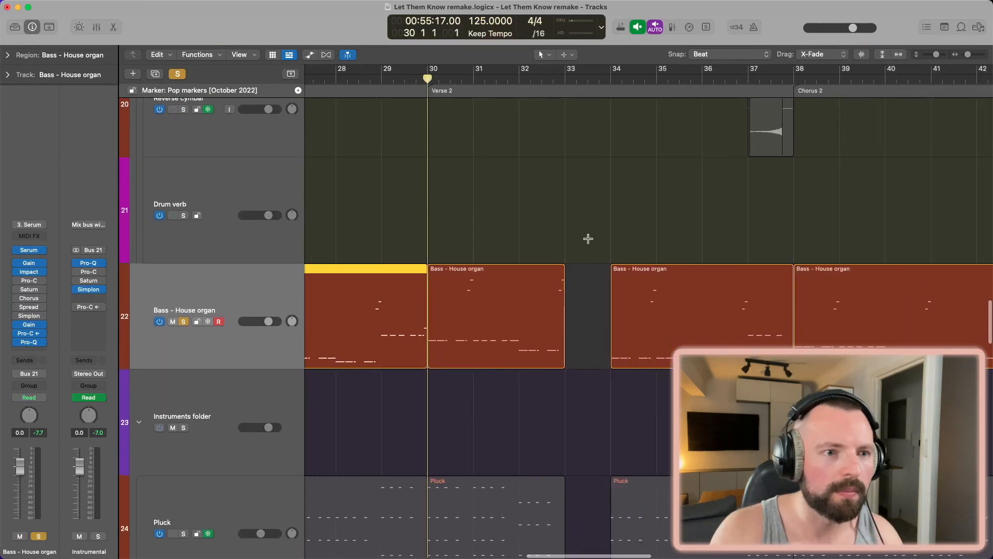
# Mark the bass gap at bar 33, then play the end of Verse 2 into Chorus 2 from the Piano Roll.
pyautogui.click(566, 79)
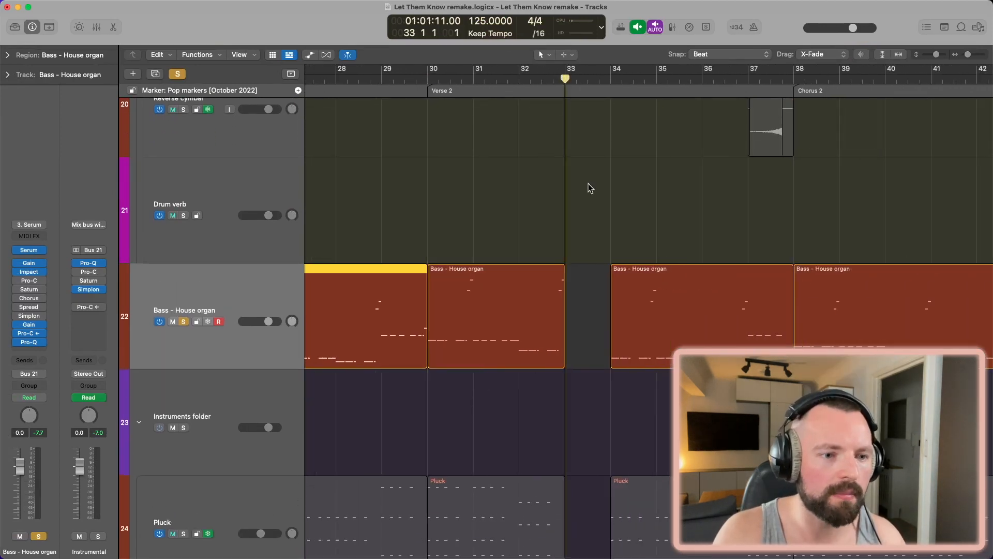
pyautogui.press('super+Right')
pyautogui.hscroll(5, 590, 197)
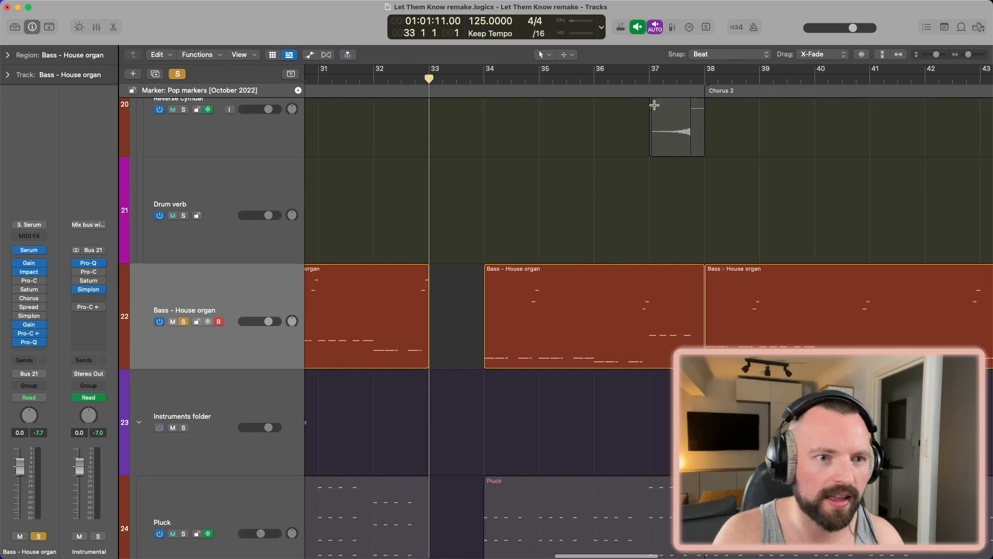
pyautogui.click(651, 78)
pyautogui.press('2')
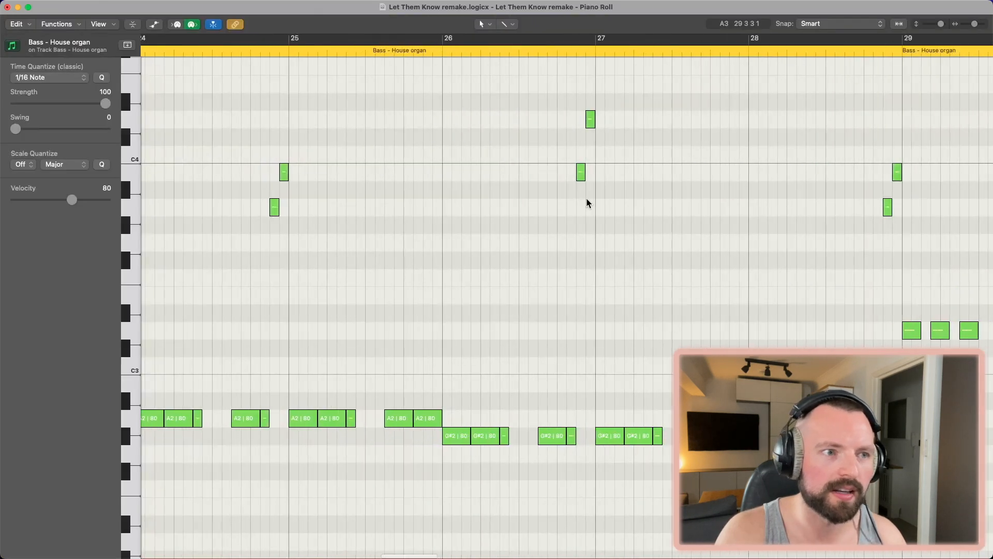
pyautogui.press('space')
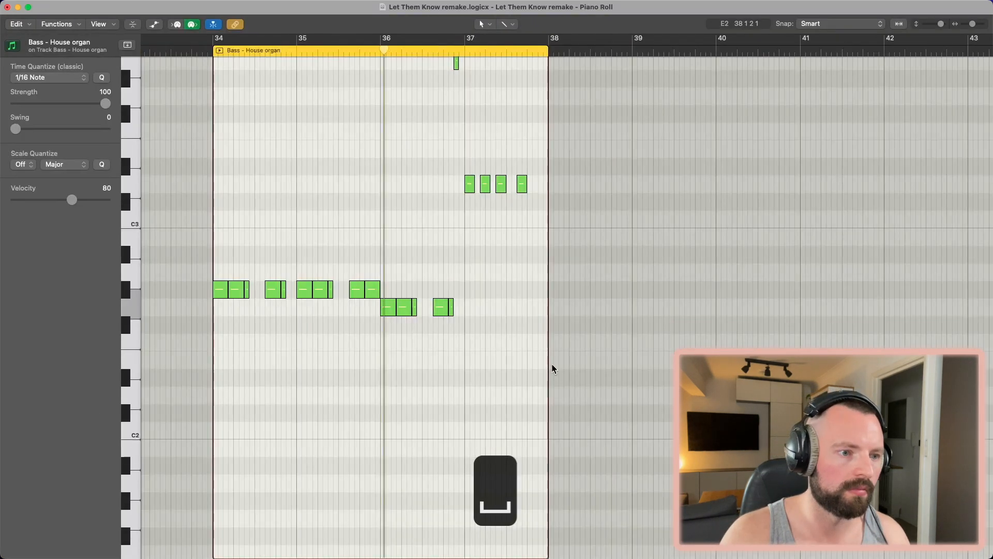
pyautogui.scroll(6, 553, 368)
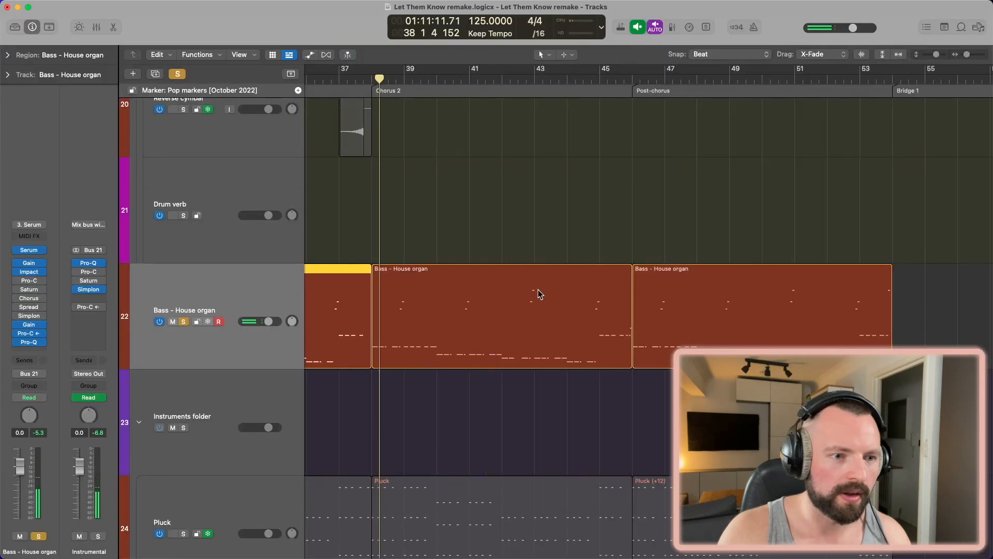
# Select the Chorus 2 and Post-chorus House organ bass regions in turn to review their note patterns.
pyautogui.click(536, 284)
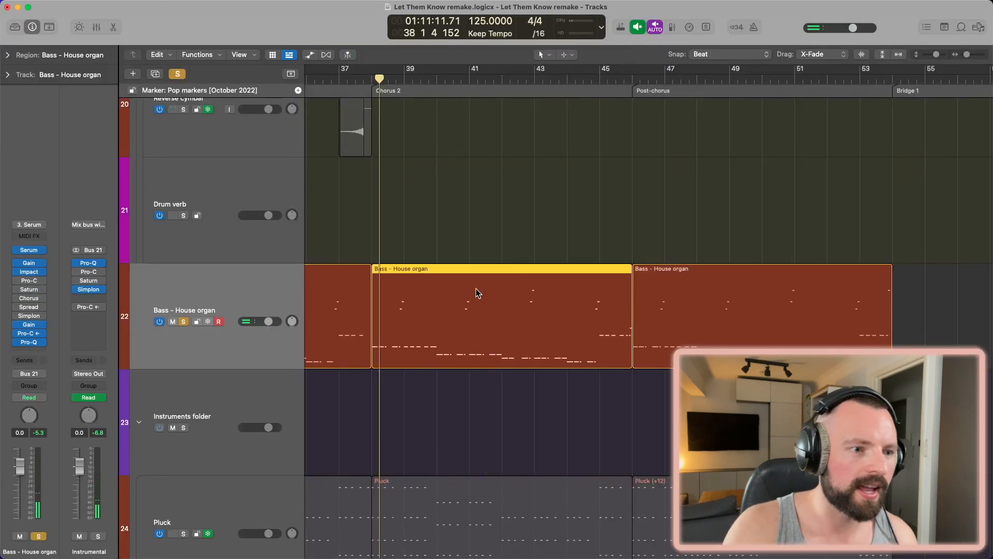
pyautogui.press('super+Right')
pyautogui.hscroll(5, 477, 292)
pyautogui.click(529, 275)
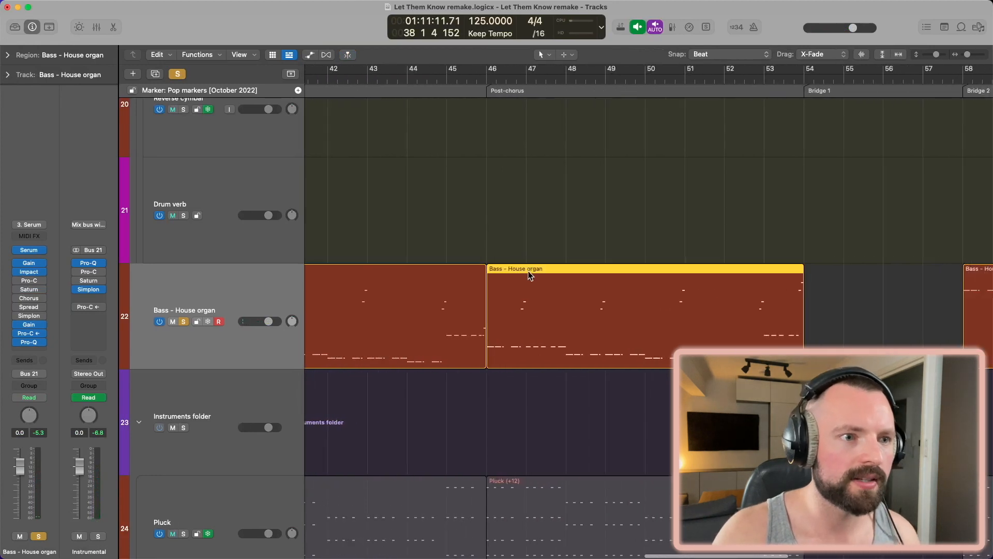
# Place the playhead at bar 53 and play the end of the Post-chorus bass region.
pyautogui.hscroll(4, 528, 276)
pyautogui.press('super+Right')
pyautogui.press('super+Right')
pyautogui.press('super+Right')
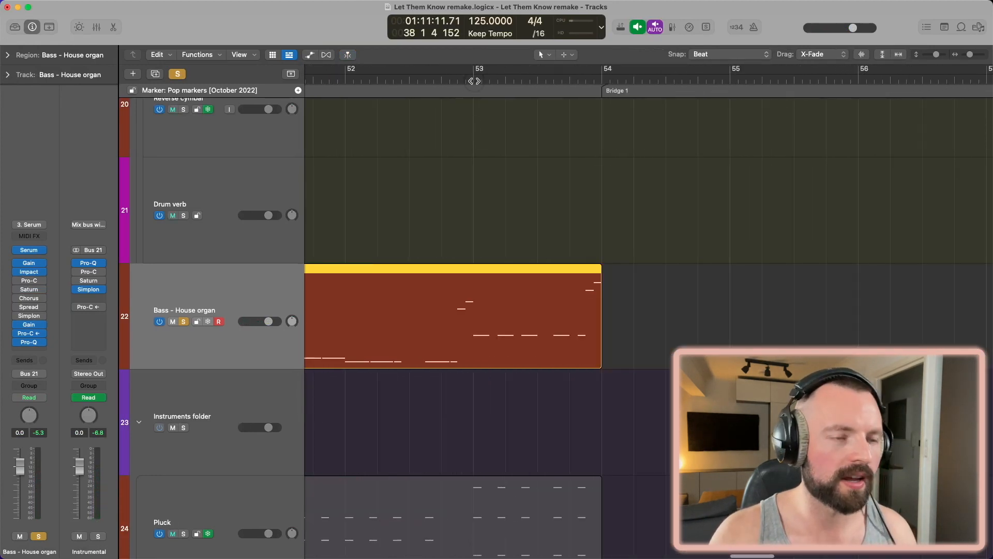
pyautogui.click(475, 81)
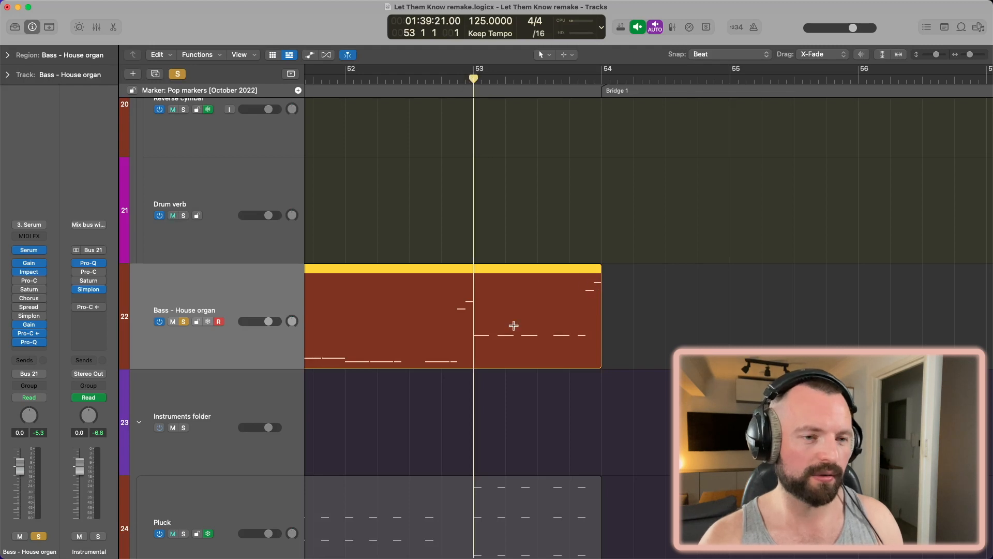
pyautogui.press('space')
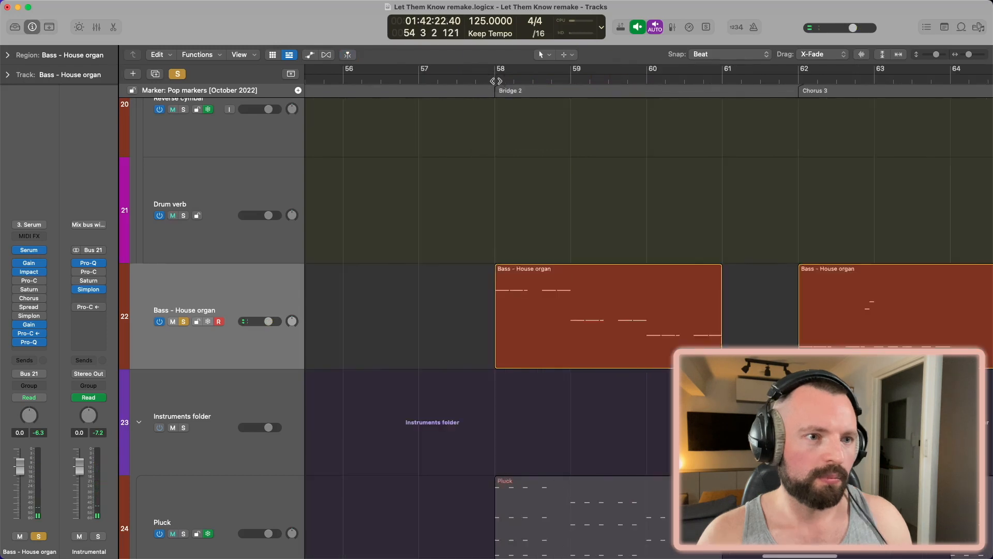
# Place the playhead at bar 58, open the Bridge 2 bass region in the Piano Roll and play it.
pyautogui.click(495, 81)
pyautogui.scroll(3, 504, 302)
pyautogui.hscroll(4, 503, 302)
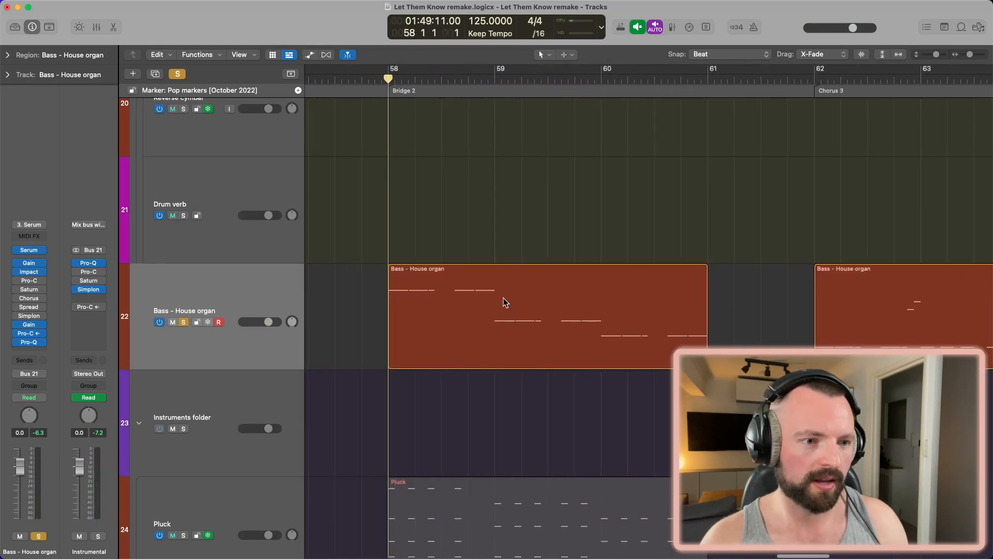
pyautogui.doubleClick(505, 302)
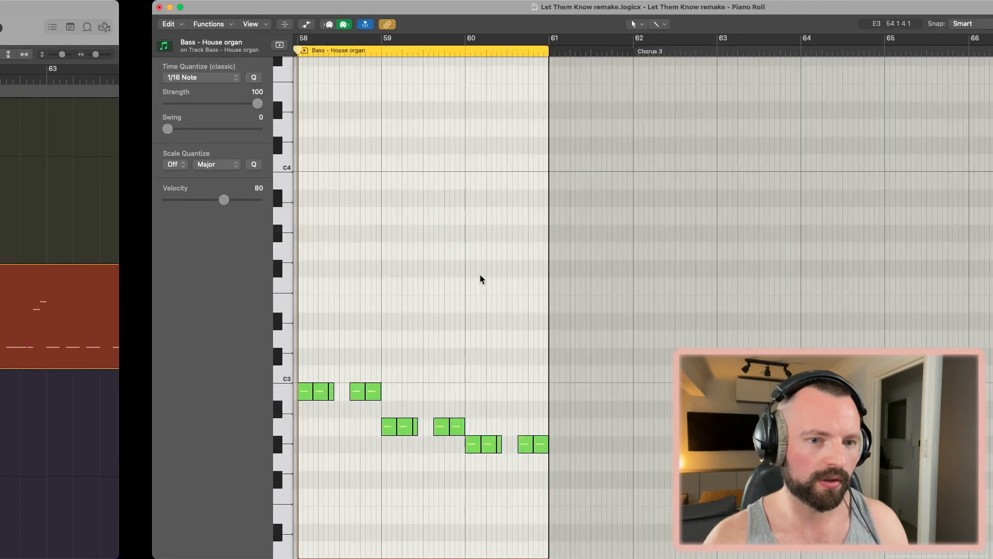
pyautogui.scroll(3, 520, 315)
pyautogui.hscroll(-4, 521, 314)
pyautogui.press('space')
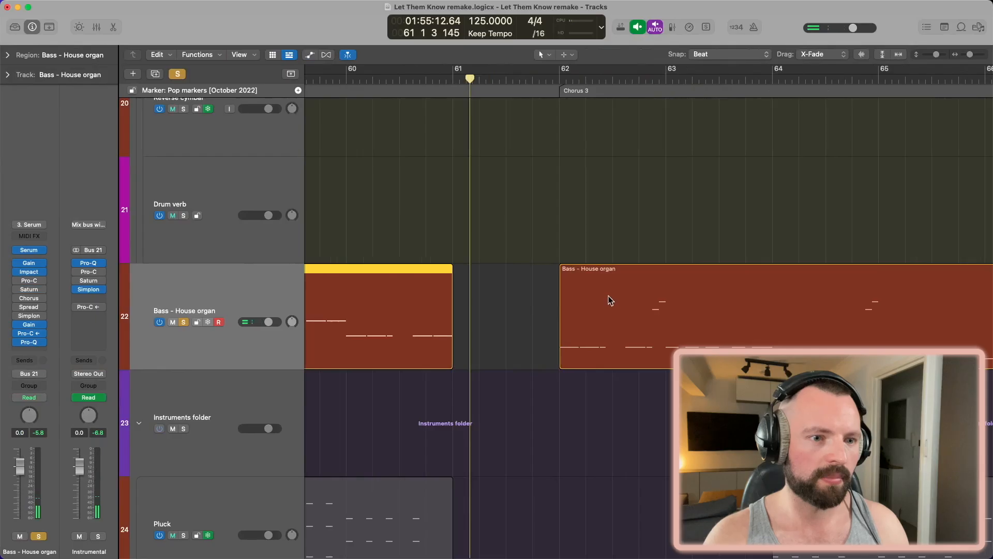
# Select the Chorus 3 and Chorus 4 final House organ bass regions in turn and examine their notes.
pyautogui.click(611, 301)
pyautogui.press('super+Left')
pyautogui.press('super+Left')
pyautogui.press('super+Left')
pyautogui.press('super+Left')
pyautogui.hscroll(5, 611, 300)
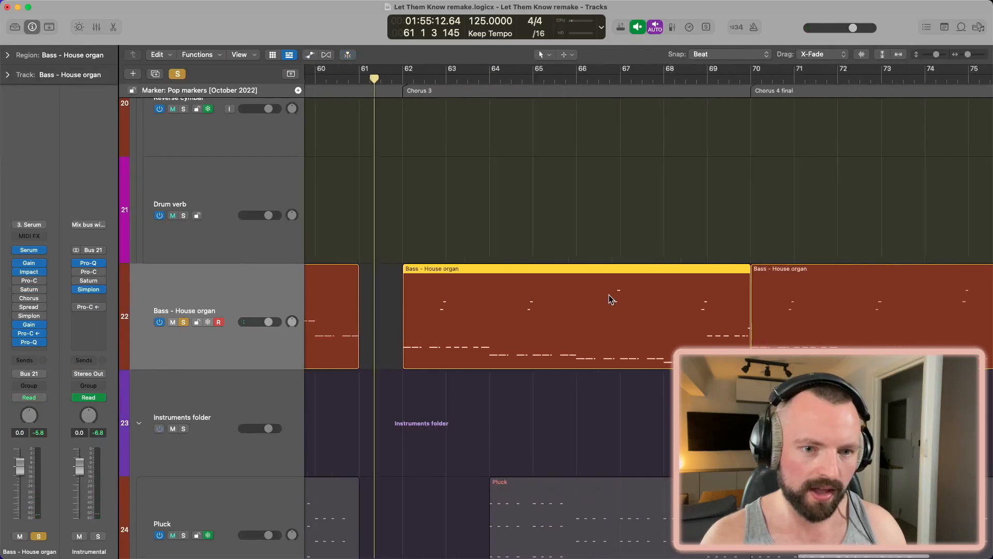
pyautogui.hscroll(6, 432, 290)
pyautogui.click(452, 281)
pyautogui.press('super+Right')
pyautogui.press('super+Right')
pyautogui.press('super+Right')
pyautogui.press('super+Right')
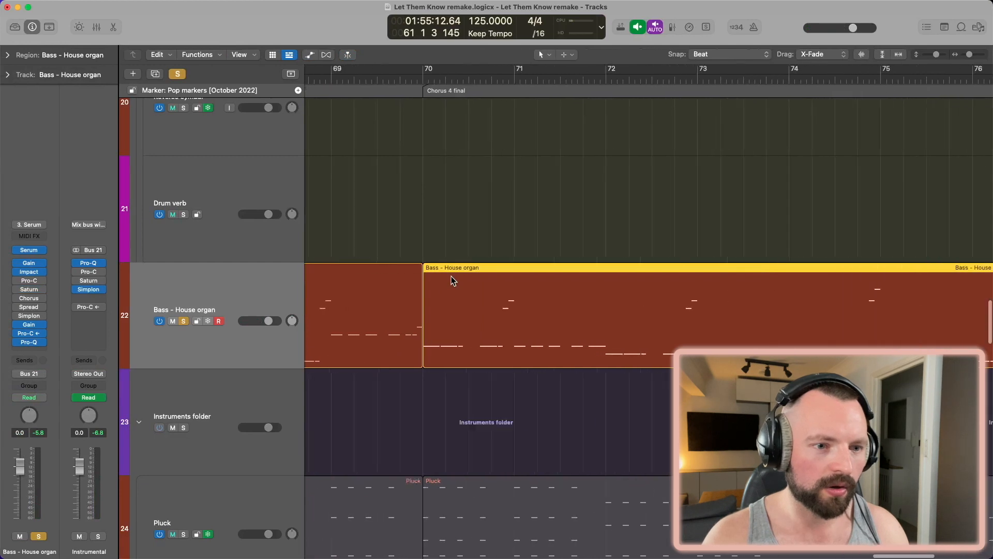
# Unsolo the Bass - House organ track and clear the remaining solos in the project.
pyautogui.scroll(3, 454, 281)
pyautogui.scroll(-5, 453, 281)
pyautogui.hscroll(3, 453, 281)
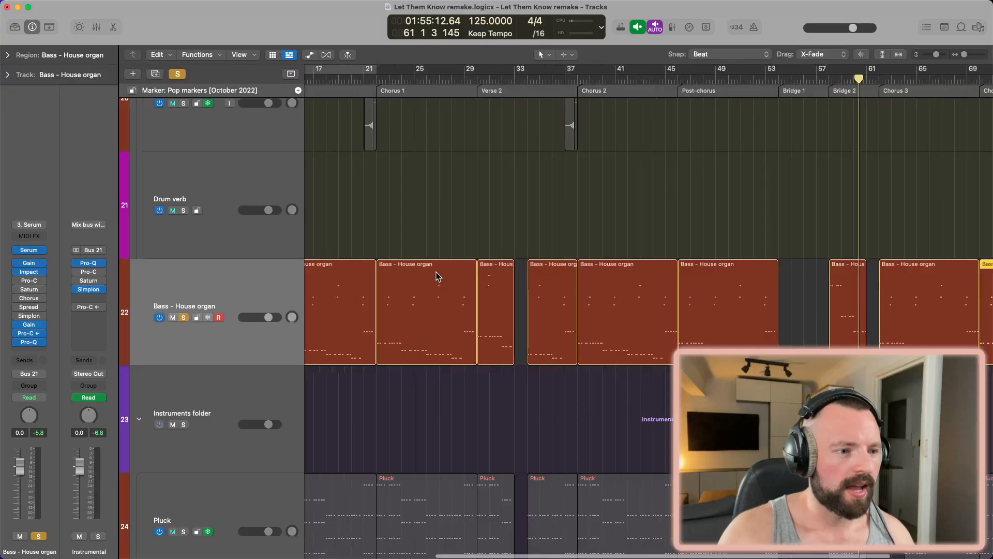
pyautogui.scroll(-5, 434, 277)
pyautogui.click(179, 318)
pyautogui.click(178, 318)
pyautogui.click(232, 274)
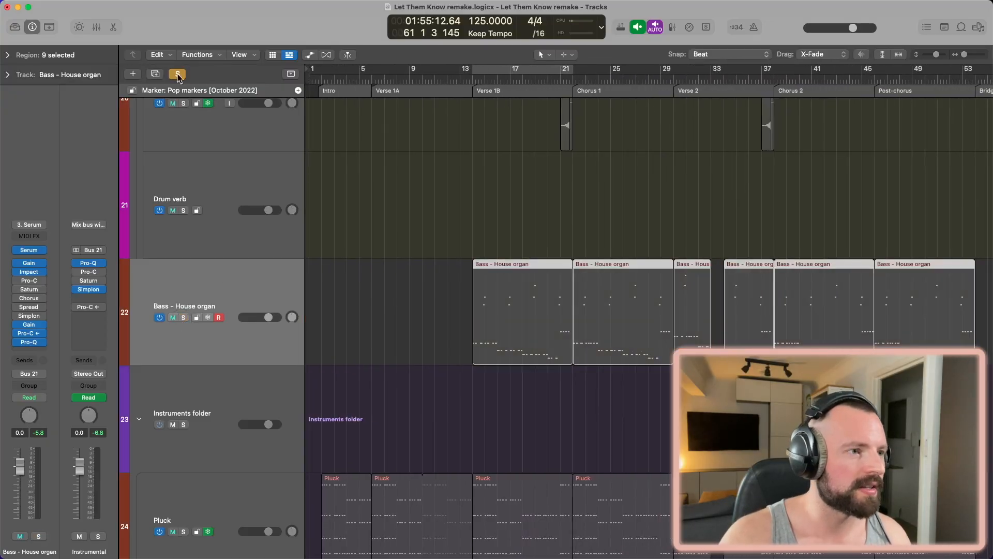
pyautogui.click(177, 75)
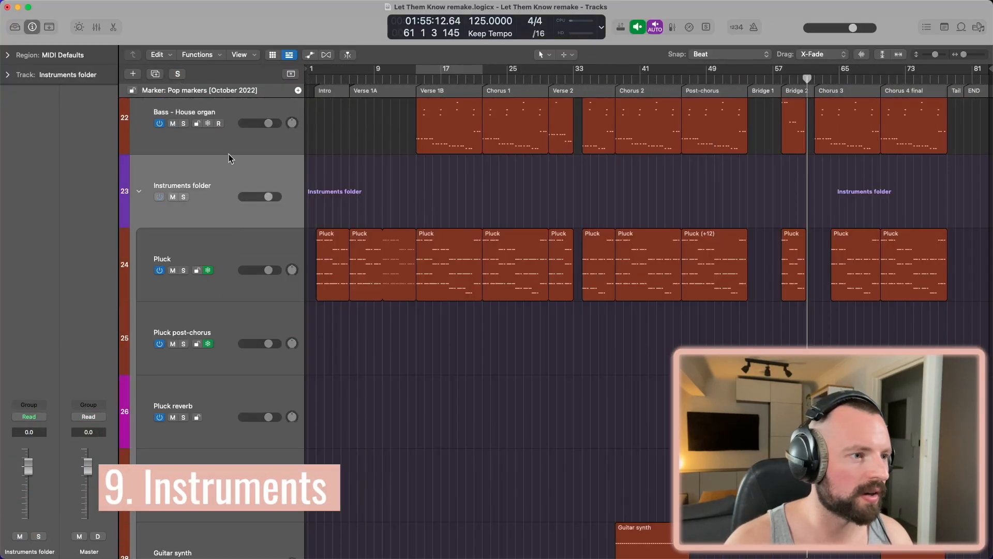
# Select the Pluck track in the Instruments folder and set the playhead to bar 2, the start of the Intro.
pyautogui.press('super+Up')
pyautogui.click(243, 225)
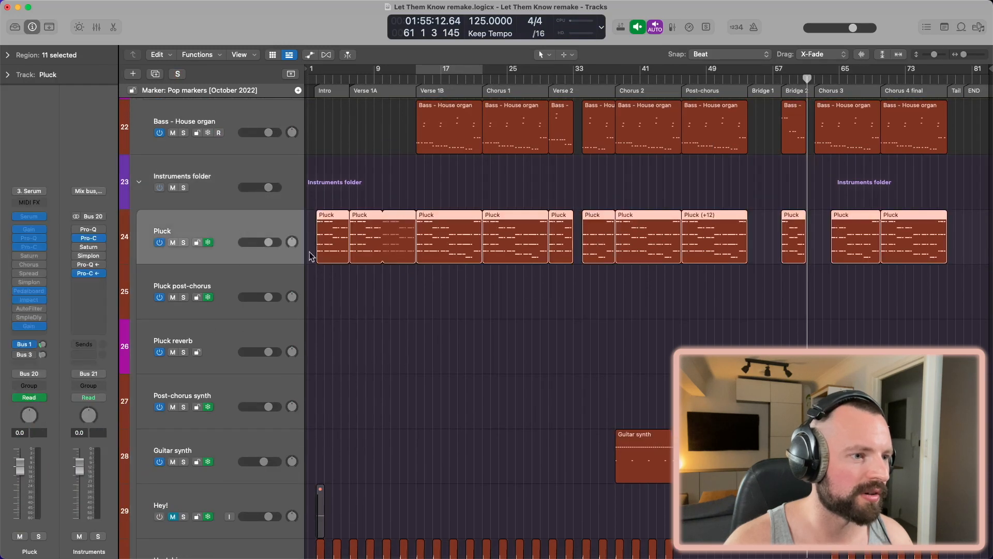
pyautogui.scroll(5, 315, 251)
pyautogui.press('Return')
pyautogui.press('.')
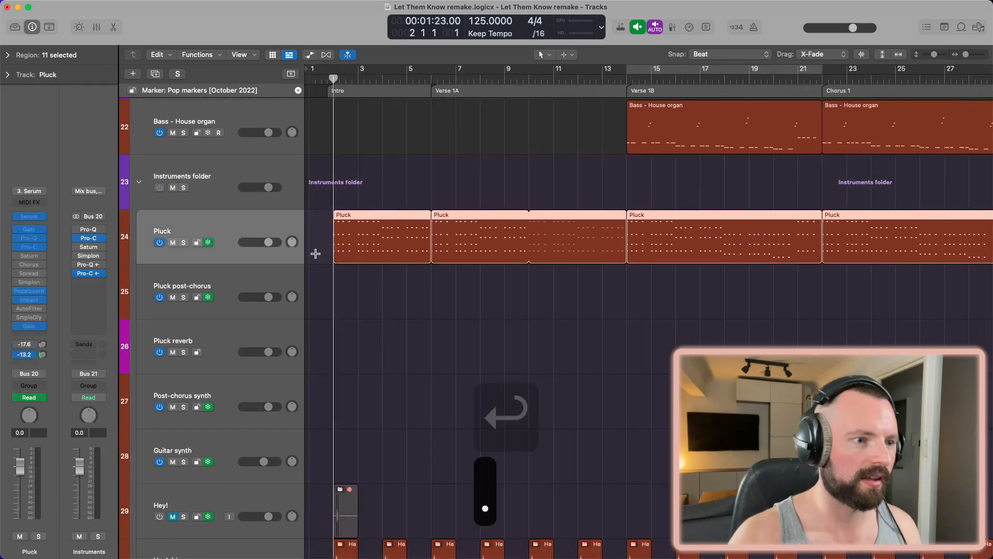
# Examine the chord rhythm of the Pluck region in the Intro.
pyautogui.press('super+Right')
pyautogui.press('super+Right')
pyautogui.press('super+Right')
pyautogui.press('super+Right')
pyautogui.press('super+Right')
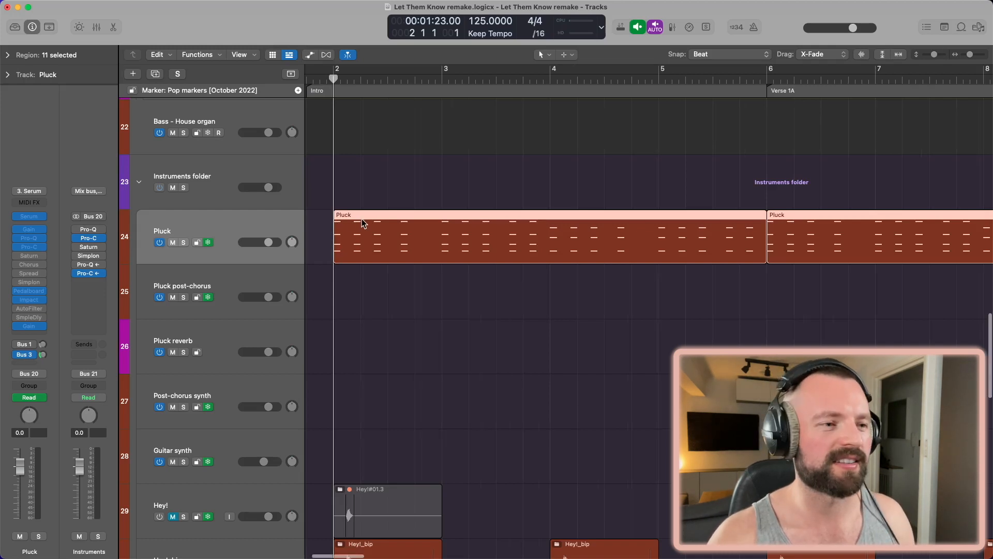
pyautogui.press('super+Right')
pyautogui.press('super+Right')
pyautogui.press('super+Left')
pyautogui.press('super+Down')
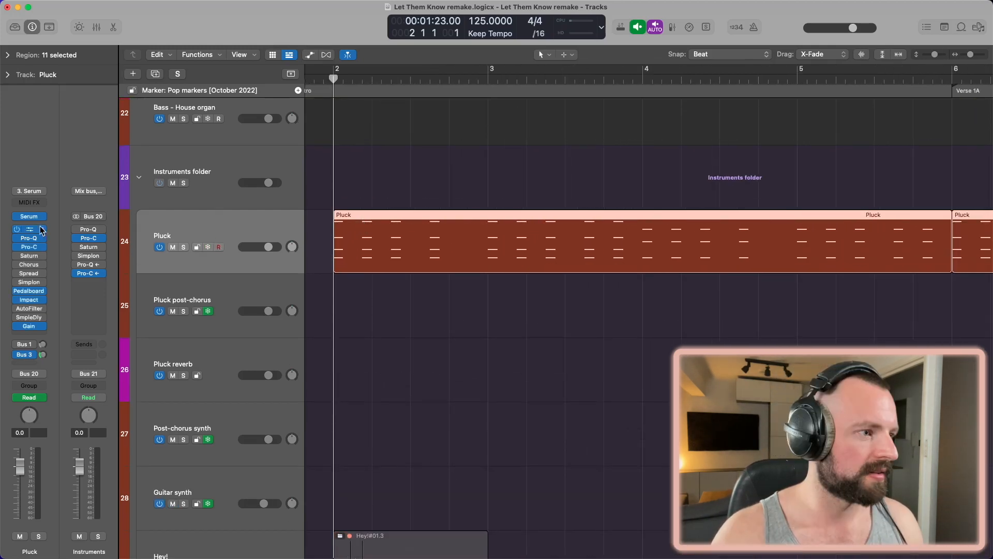
# Open Serum on the Pluck track and check its preset and Oscillator A's fine-tuning.
pyautogui.click(29, 217)
pyautogui.moveTo(551, 132); pyautogui.dragTo(466, 73)
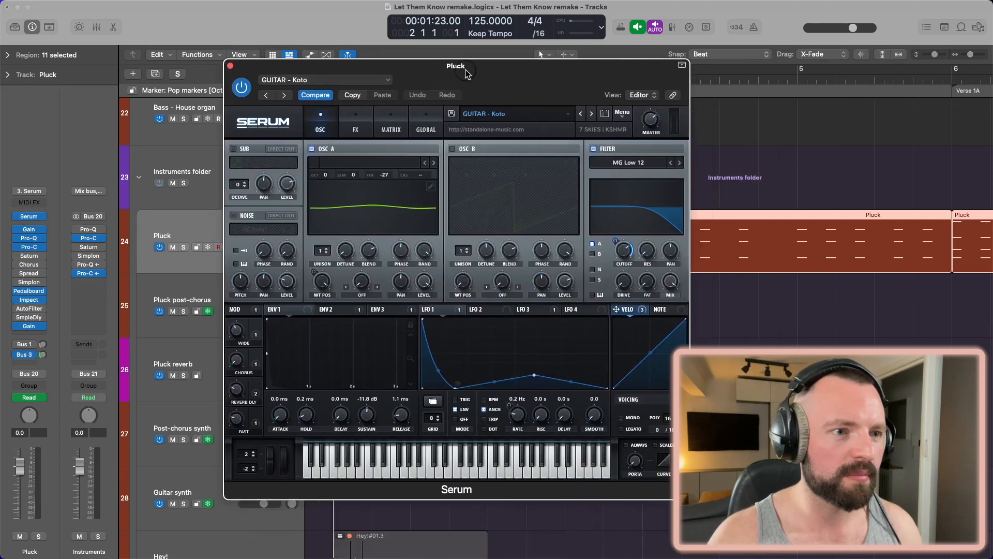
pyautogui.click(501, 115)
pyautogui.click(376, 190)
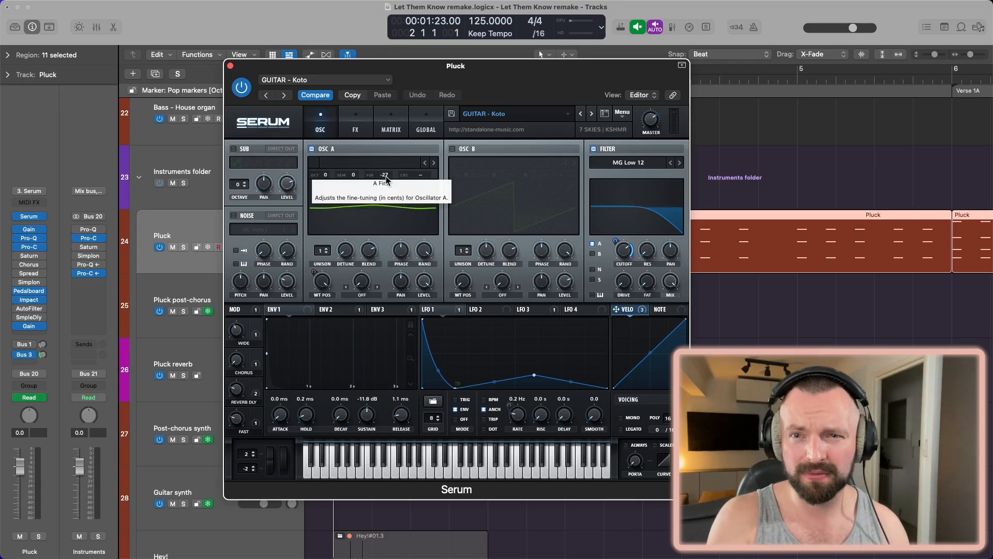
# Close Serum and check the setting of the first Gain plug-in on the Pluck track.
pyautogui.click(230, 67)
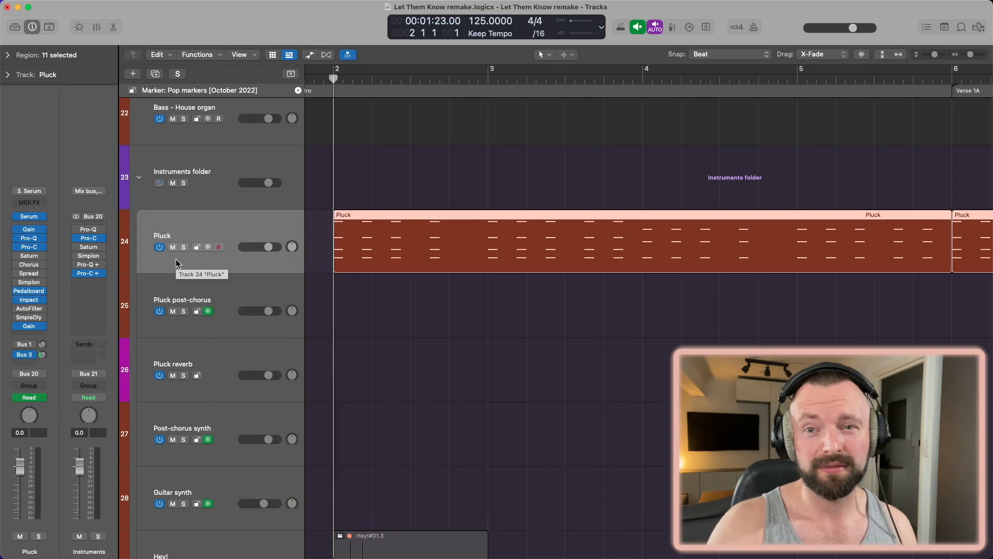
pyautogui.click(30, 231)
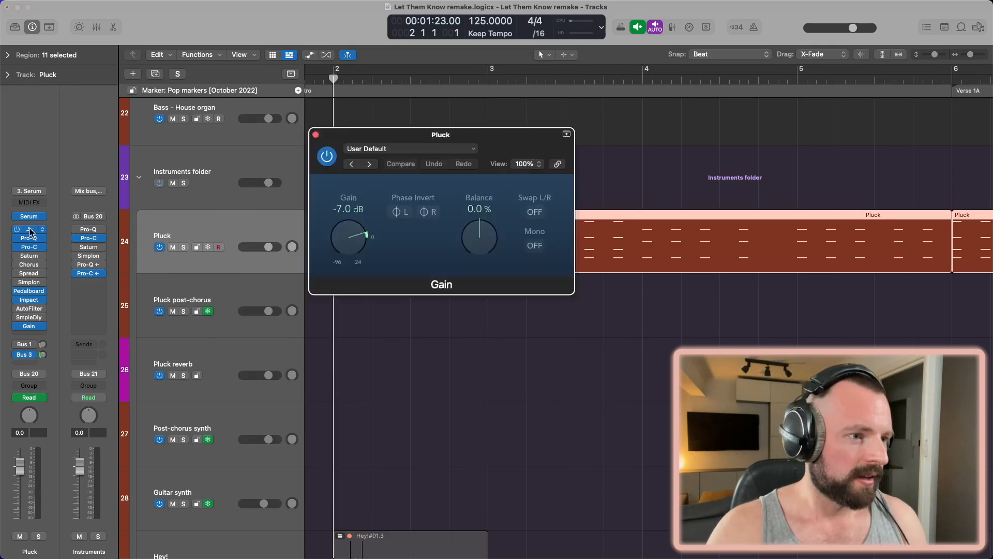
pyautogui.click(30, 231)
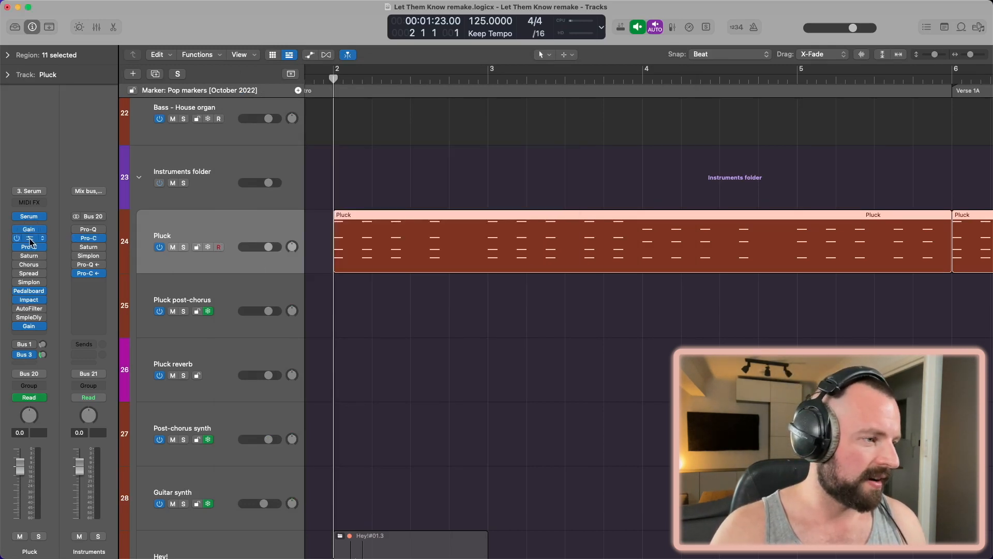
# Examine the Pluck track's Pro-Q equaliser curve and its Pro-C compression while the soloed part plays.
pyautogui.click(30, 239)
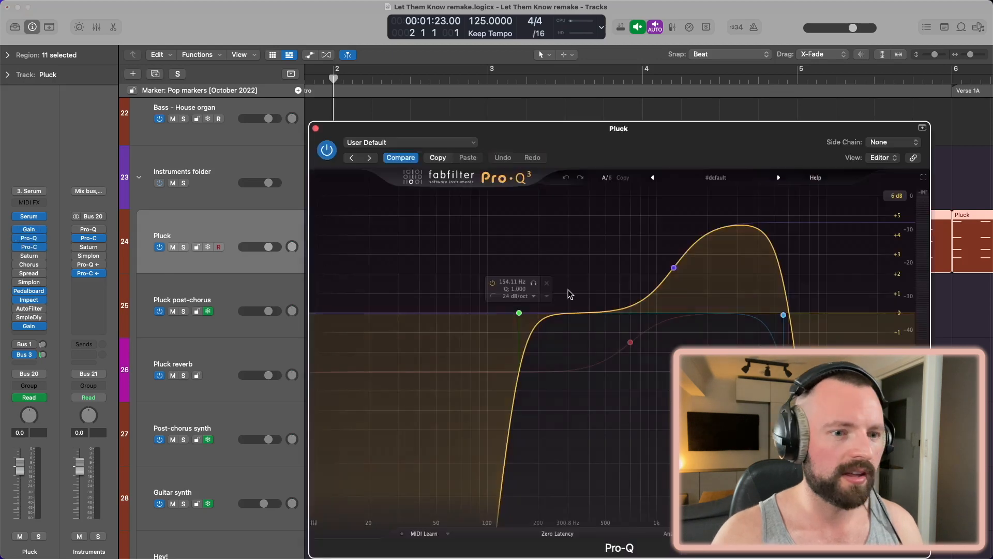
pyautogui.click(316, 129)
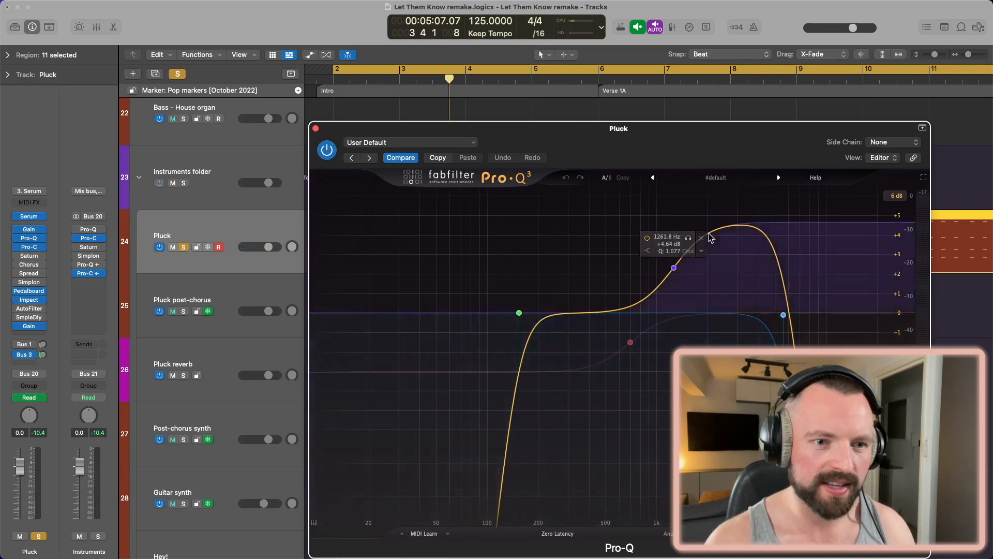
pyautogui.click(316, 131)
pyautogui.press('space')
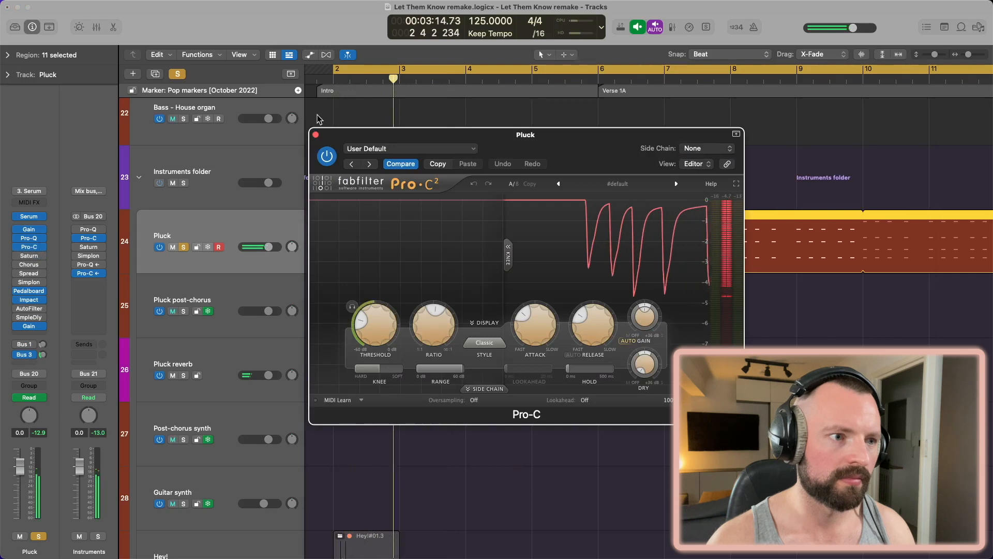
pyautogui.click(316, 135)
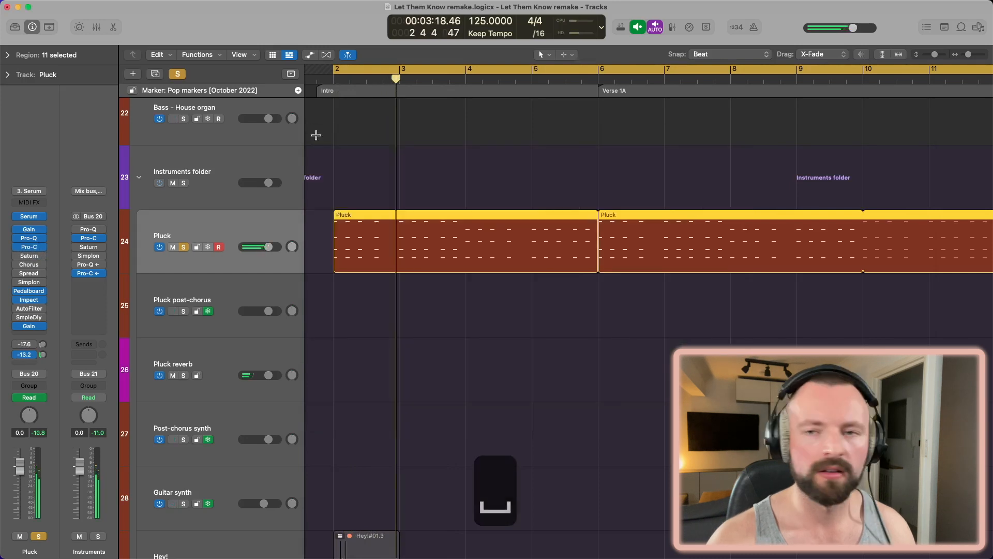
# Inspect the wah pedal in the Pluck track's Pedalboard and play the part to hear its effect.
pyautogui.click(29, 290)
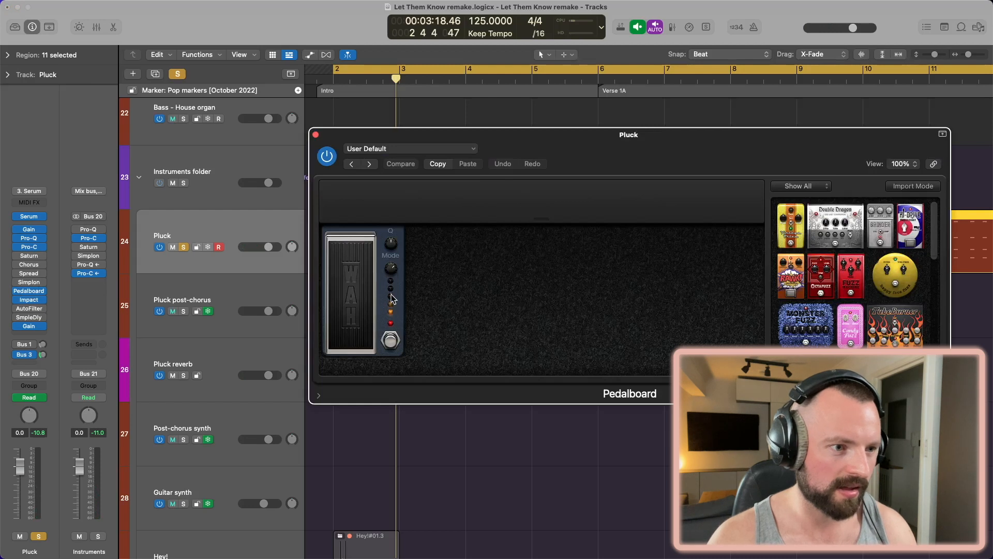
pyautogui.press('space')
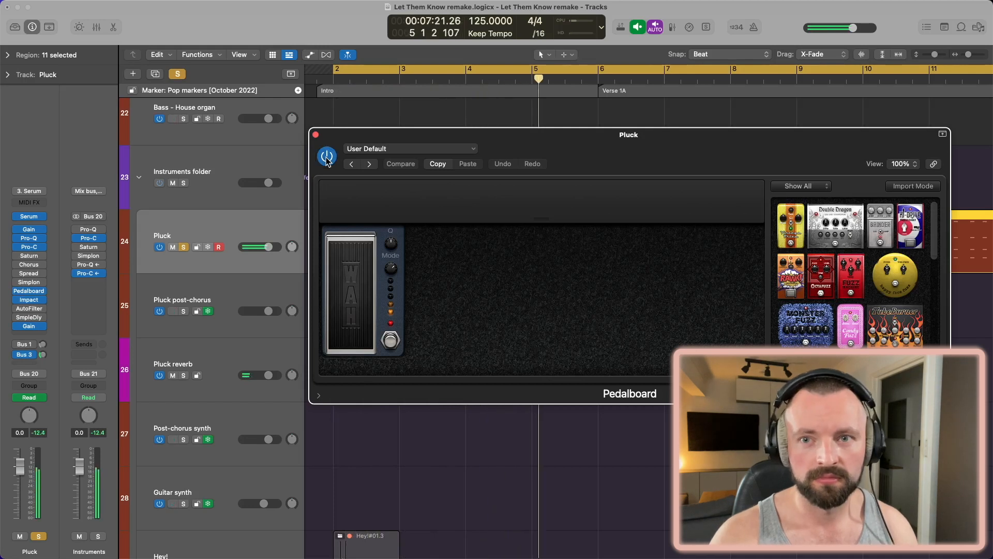
pyautogui.press('space')
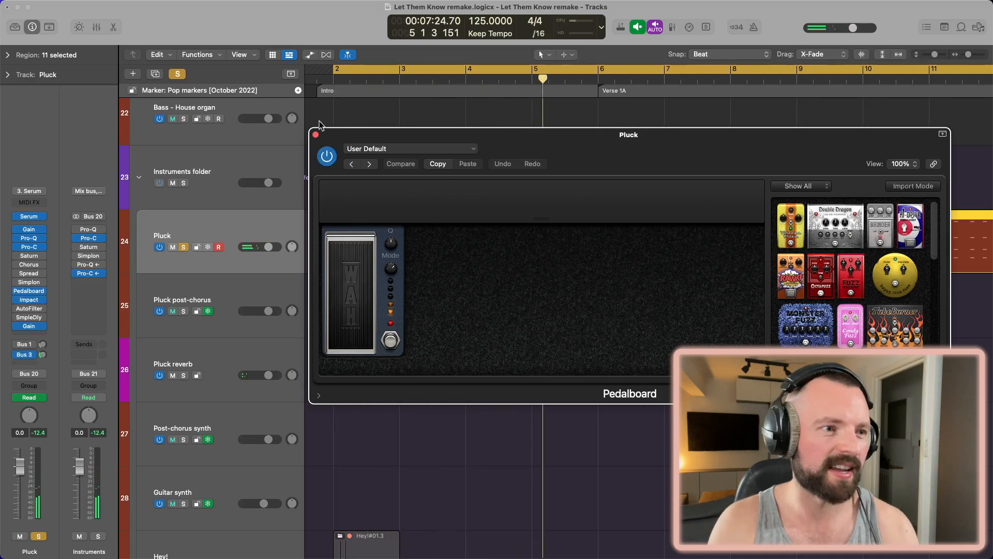
pyautogui.click(316, 135)
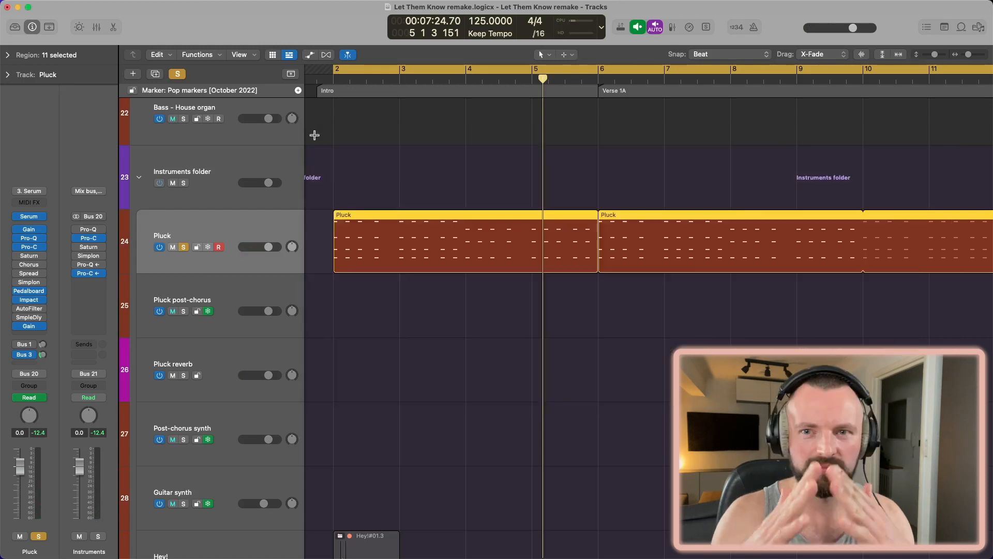
# Check the settings of the Impact plug-in and the final Gain plug-in on the Pluck track.
pyautogui.click(29, 300)
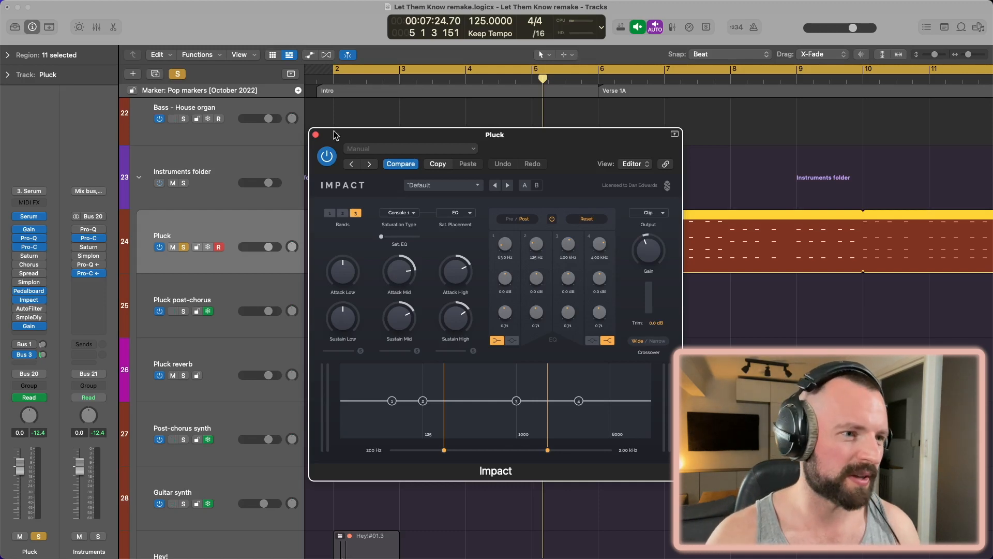
pyautogui.click(316, 136)
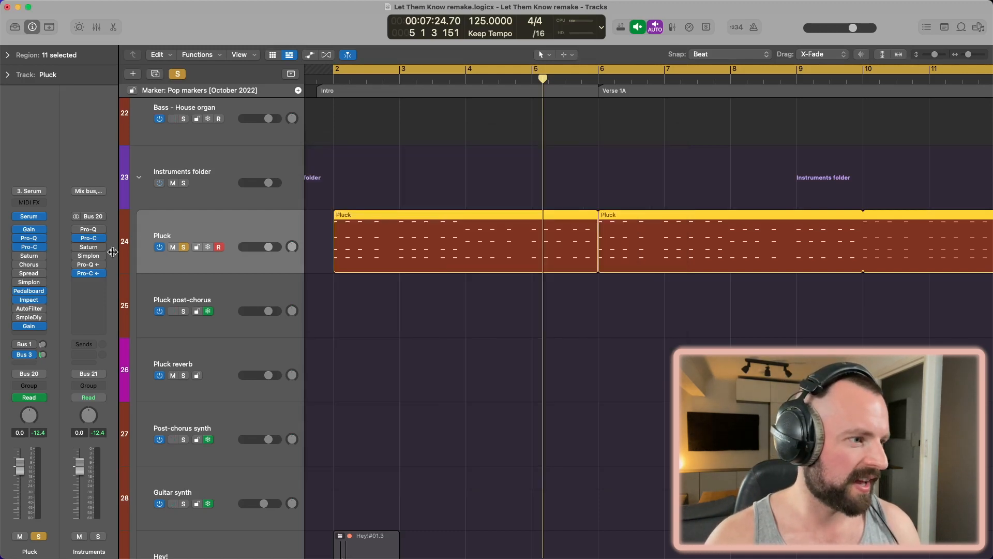
pyautogui.click(30, 327)
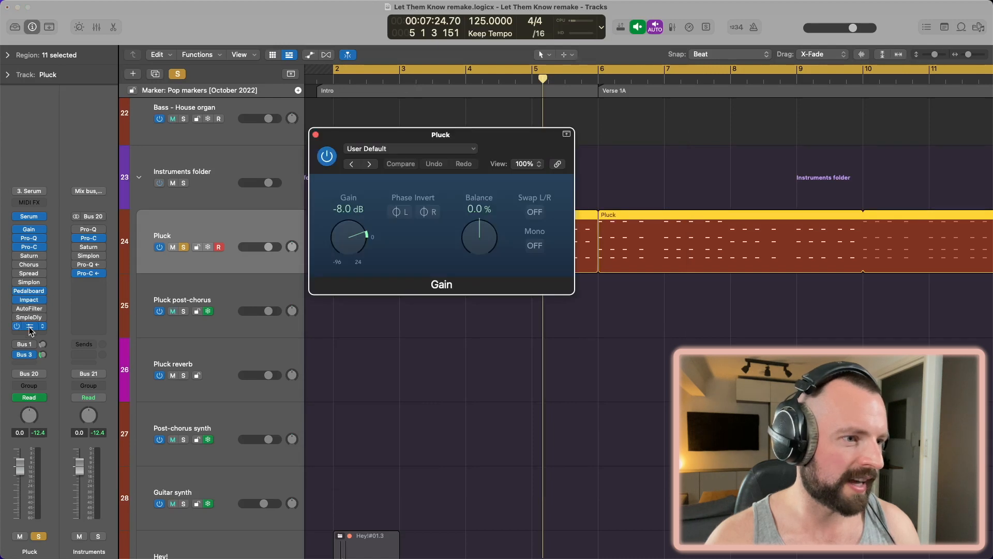
pyautogui.click(317, 135)
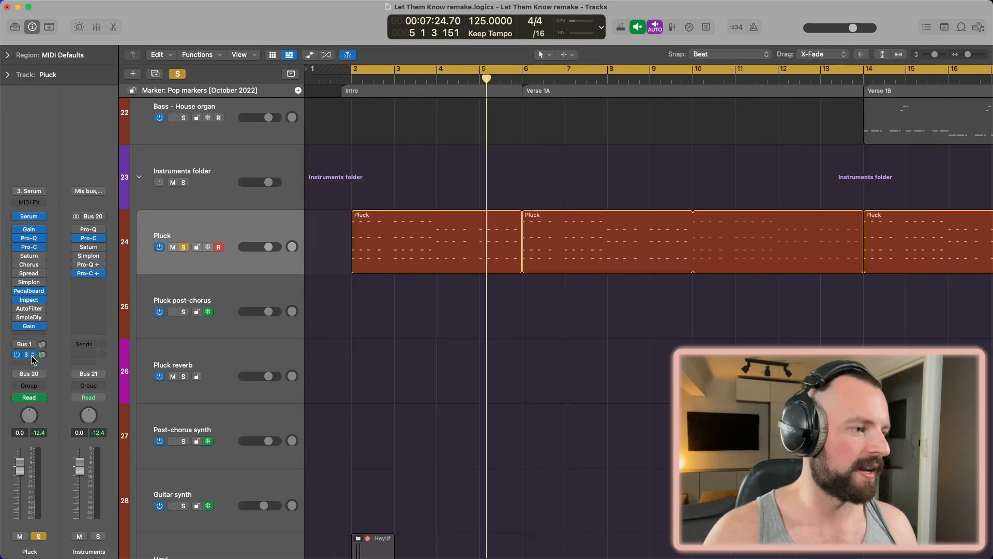
# Trace the Pluck track's Bus 3 send to the Pluck reverb track and inspect its ValhallaVintageVerb settings.
pyautogui.click(32, 355)
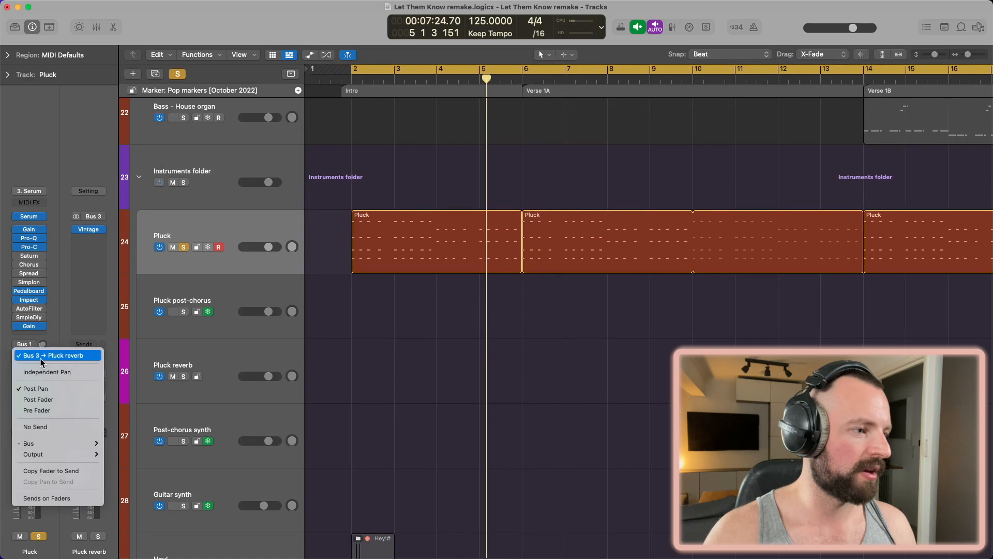
pyautogui.click(53, 312)
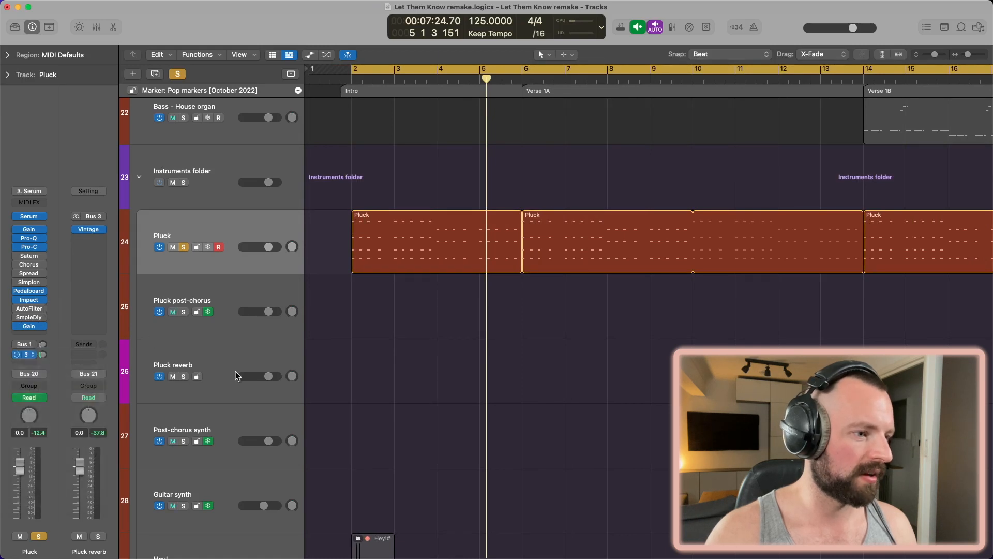
pyautogui.click(243, 355)
pyautogui.click(31, 299)
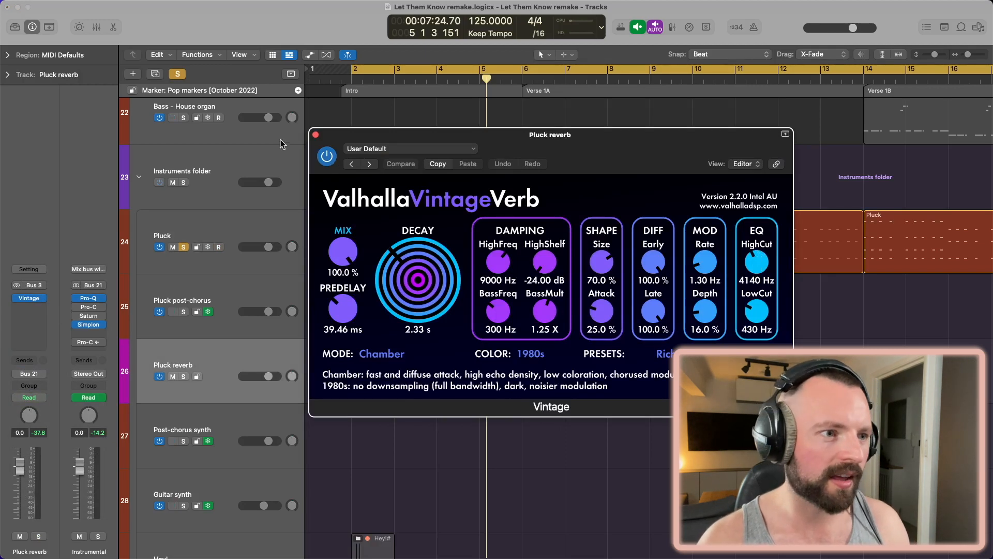
pyautogui.press('super+w')
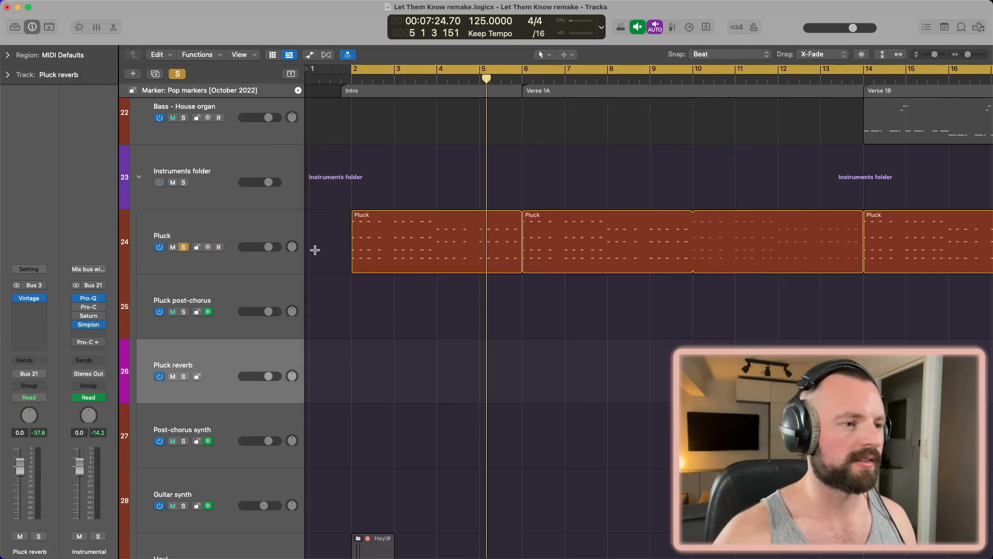
# Open the Intro's Pluck region in the Piano Roll at bar 2, enlarged enough to read note names and velocities.
pyautogui.click(261, 234)
pyautogui.click(333, 224)
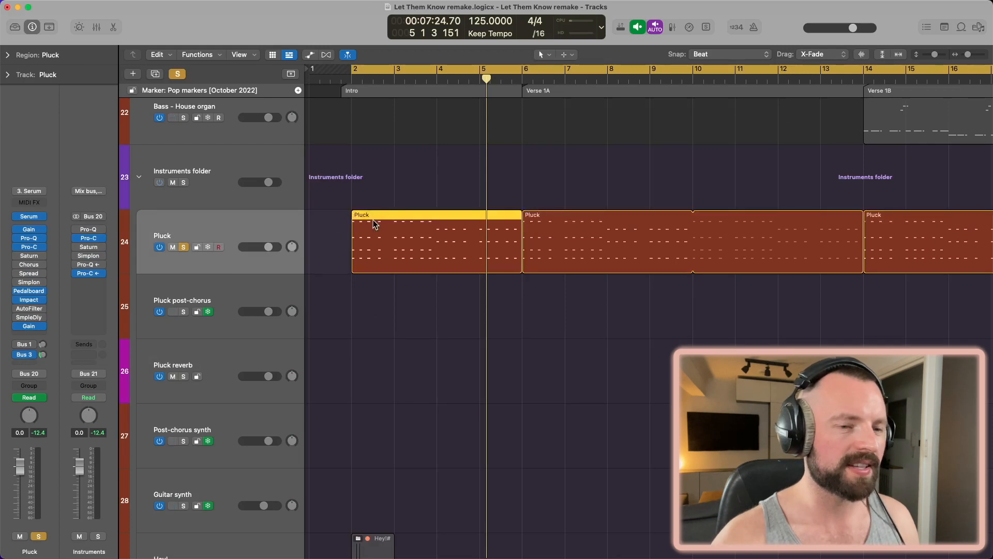
pyautogui.doubleClick(373, 221)
pyautogui.keyDown('ctrl'); pyautogui.keyDown('alt'); pyautogui.click(374, 222); pyautogui.keyUp('alt'); pyautogui.keyUp('ctrl')
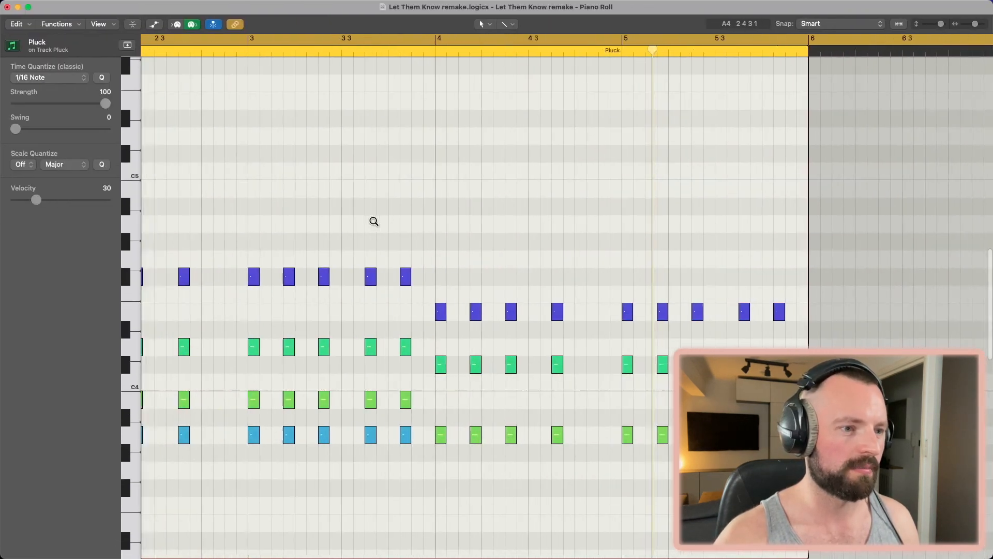
pyautogui.hscroll(-5, 317, 403)
pyautogui.click(317, 400)
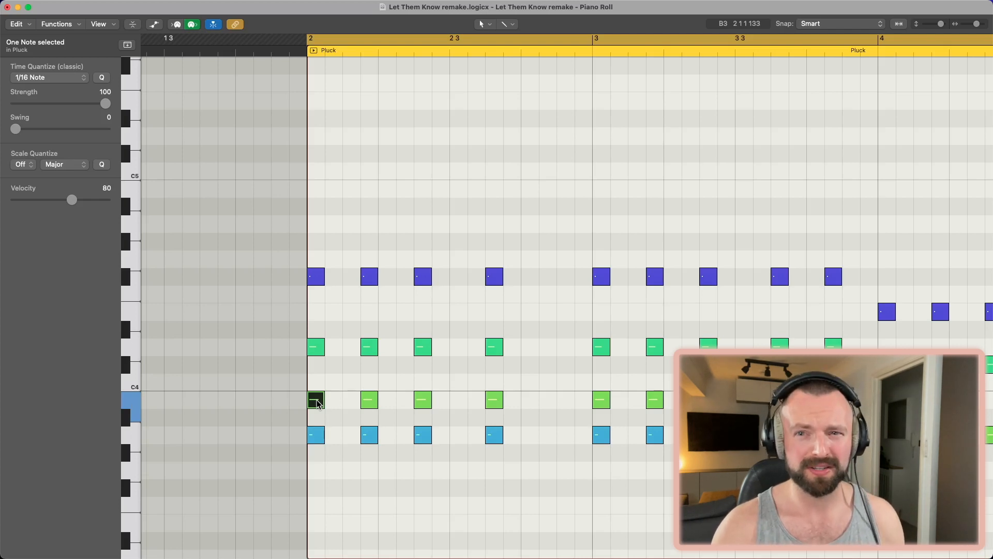
pyautogui.press('super+Right')
pyautogui.press('super+Right')
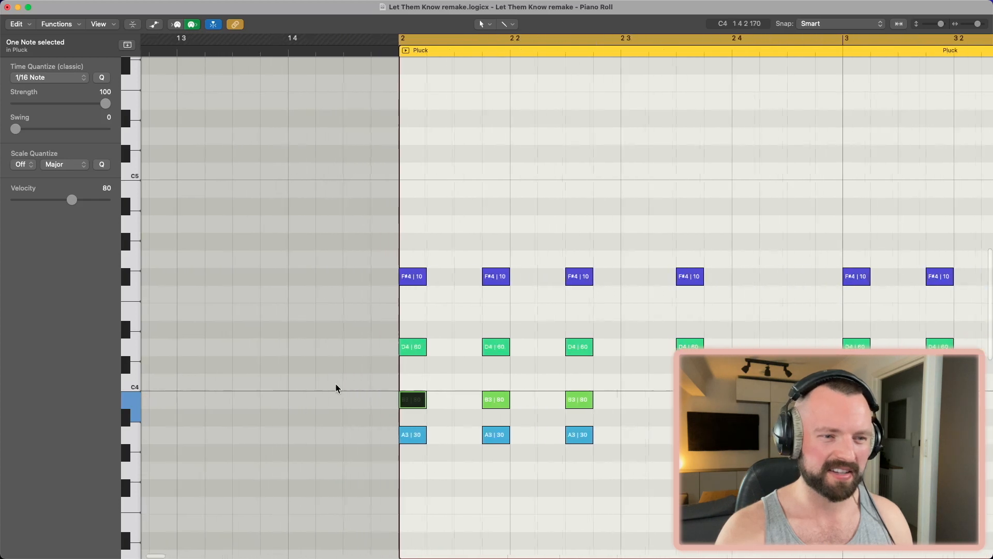
# Examine the velocities of the A3, B3 and F#4 notes in the bar 2 chords.
pyautogui.click(460, 323)
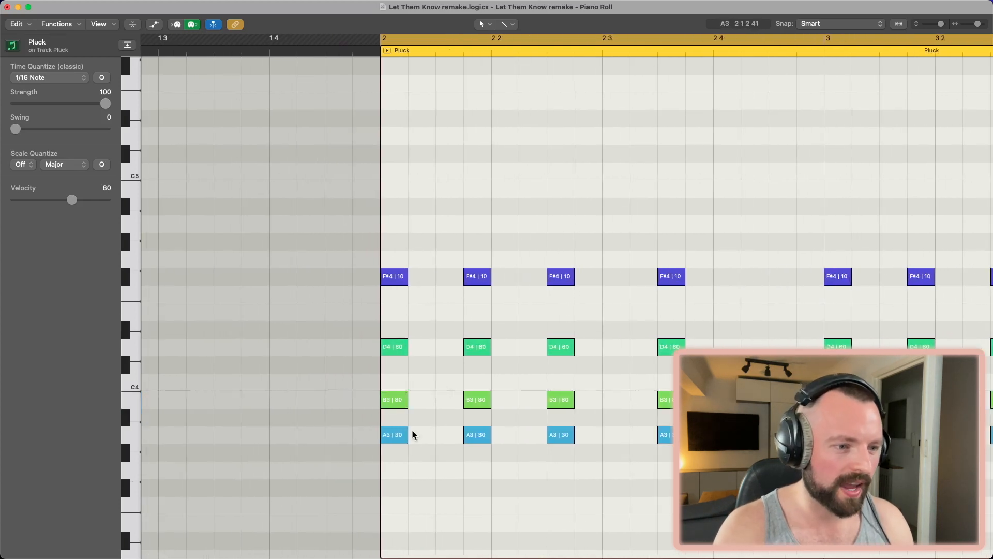
pyautogui.click(668, 434)
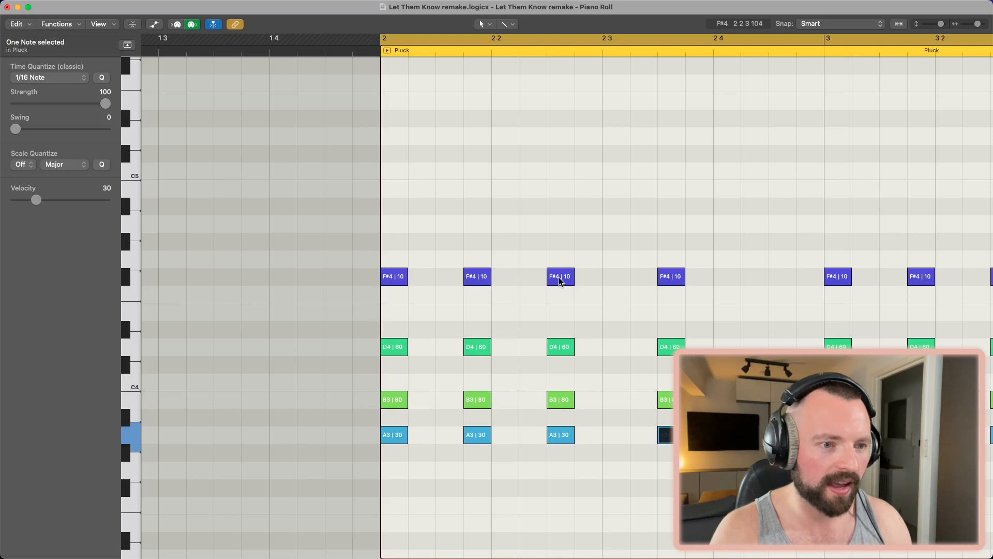
pyautogui.click(580, 321)
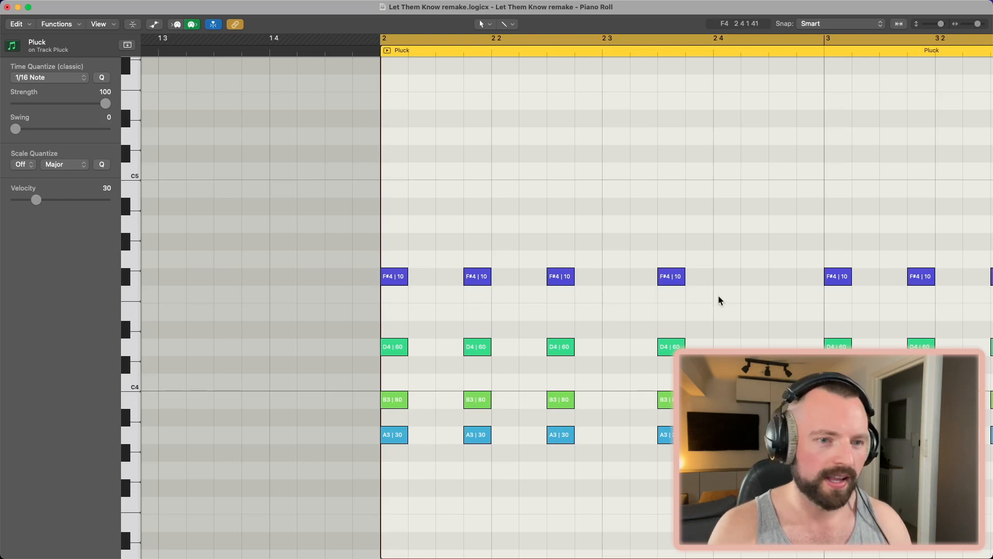
pyautogui.click(667, 279)
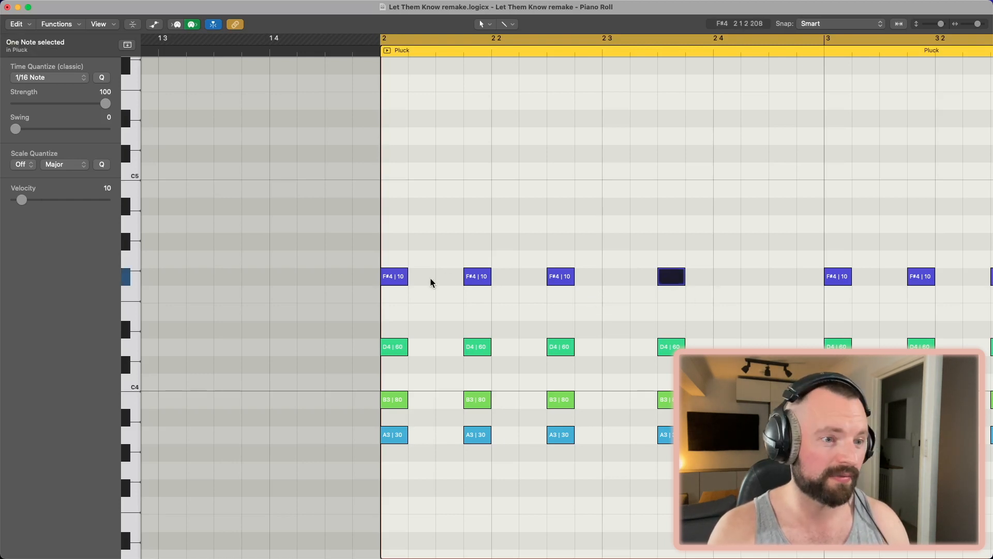
pyautogui.click(668, 315)
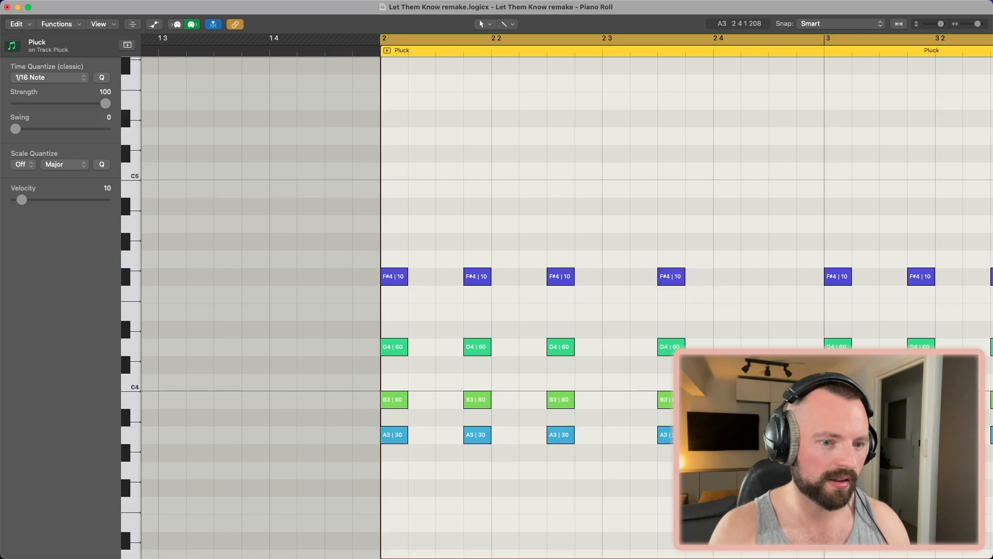
pyautogui.click(667, 436)
pyautogui.click(677, 400)
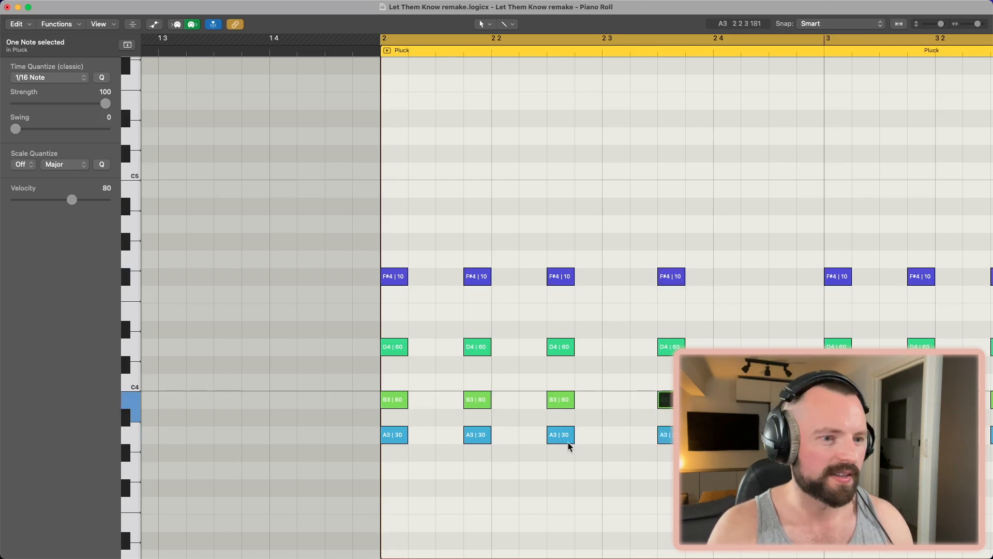
# Select all the chord notes in bar 4 to examine their pitches and velocities, leaving them deselected.
pyautogui.hscroll(4, 569, 449)
pyautogui.hscroll(-4, 546, 368)
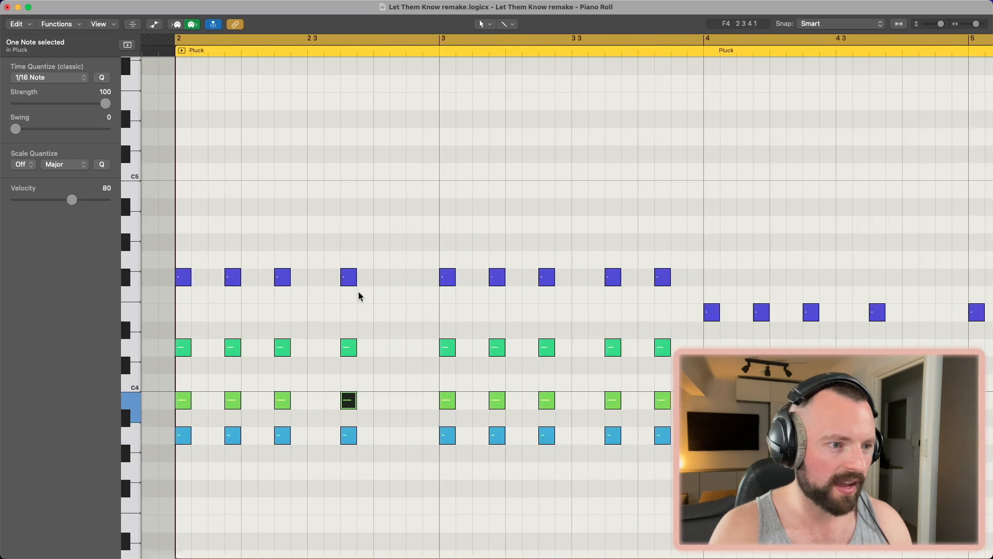
pyautogui.hscroll(2, 390, 294)
pyautogui.hscroll(5, 391, 296)
pyautogui.hscroll(-4, 391, 296)
pyautogui.moveTo(258, 258); pyautogui.dragTo(675, 453)
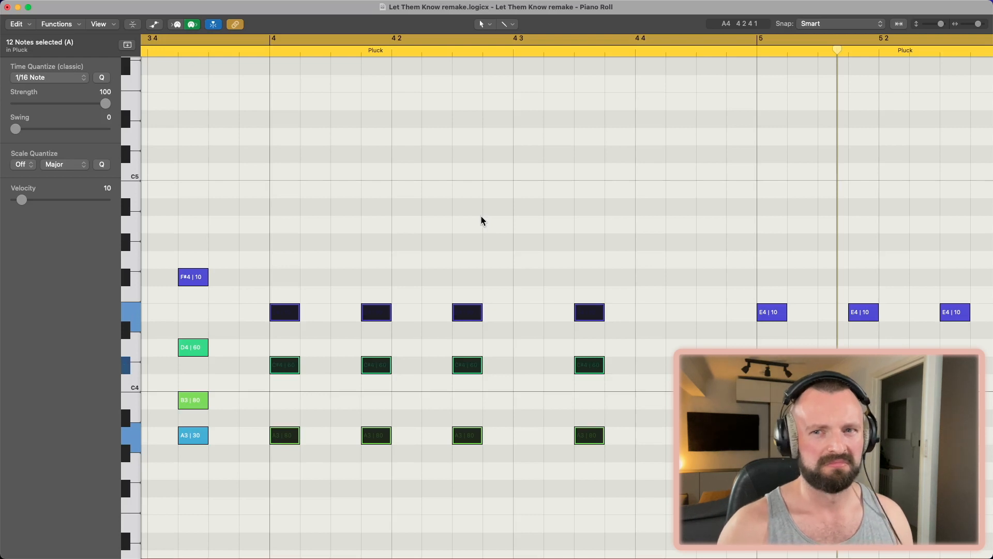
pyautogui.click(478, 178)
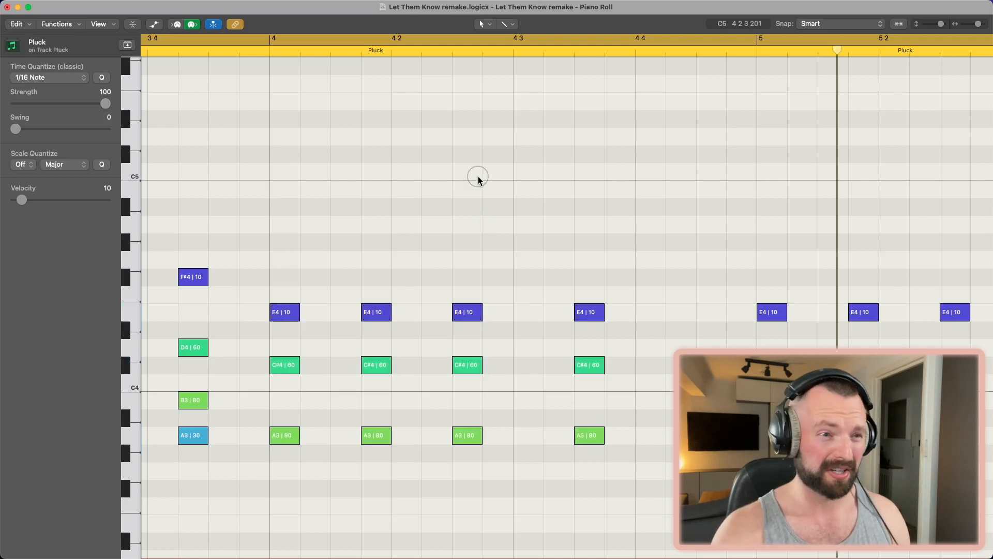
# Select the Verse 1A Pluck region and examine its note velocities in the Piano Roll, returning to the arrangement.
pyautogui.press('z')
pyautogui.hotkey('ctrl', 'Left')
pyautogui.click(559, 224)
pyautogui.hotkey('ctrl', 'Right')
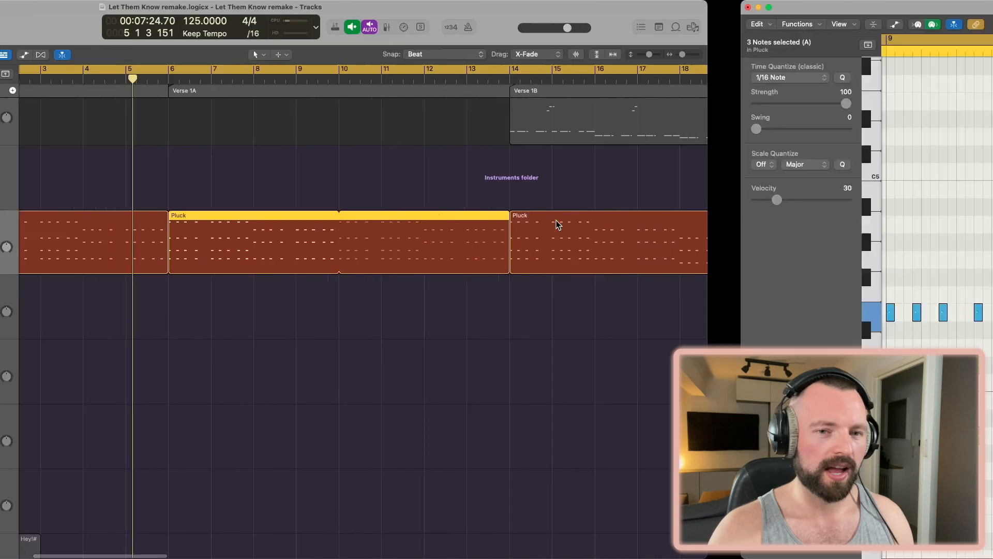
pyautogui.hscroll(-10, 568, 309)
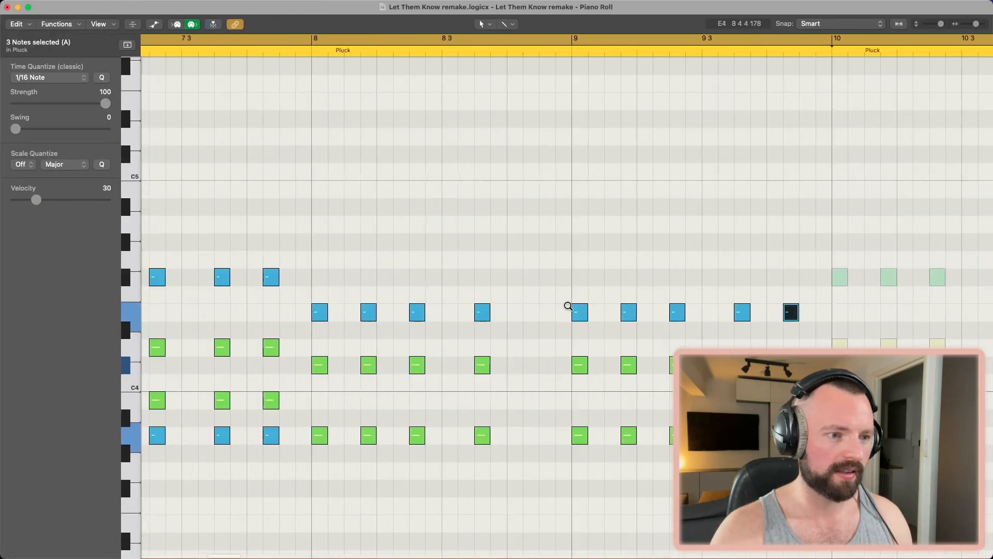
pyautogui.hscroll(-4, 568, 306)
pyautogui.hscroll(-3, 568, 310)
pyautogui.hotkey('ctrl', 'Left')
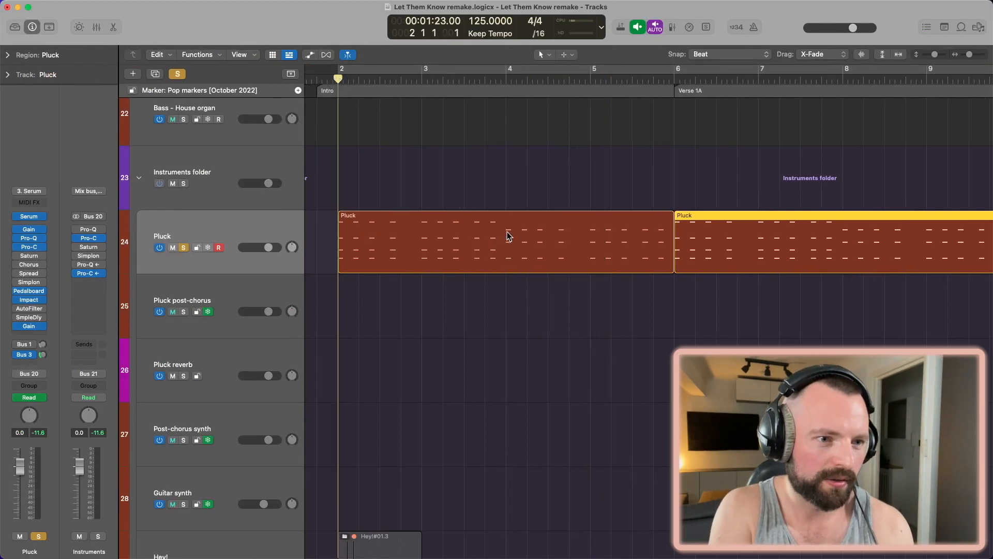
# Place the playhead at bar 4 and at the start of Verse 1A on bar 6 to look over the Pluck regions.
pyautogui.click(505, 75)
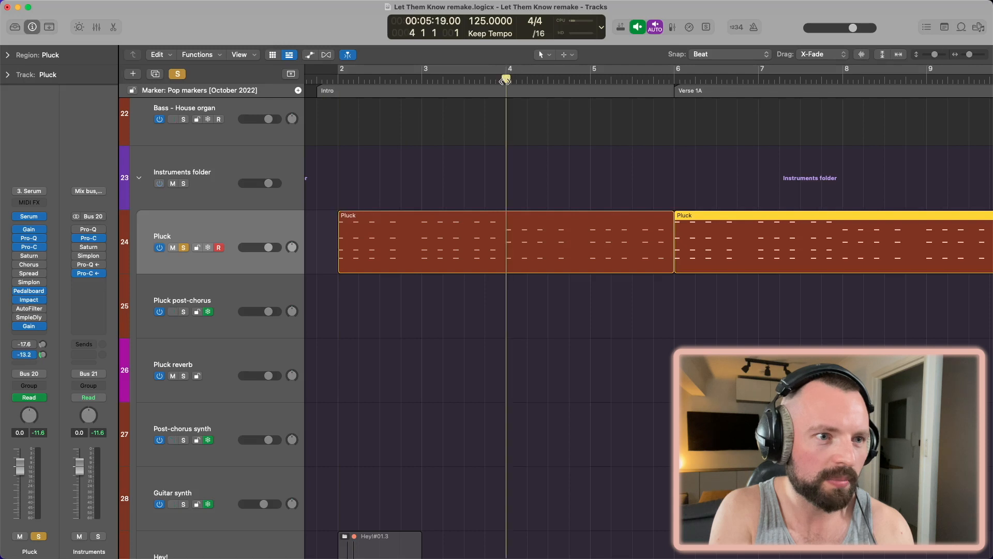
pyautogui.hscroll(4, 509, 271)
pyautogui.press('super+Left')
pyautogui.click(421, 78)
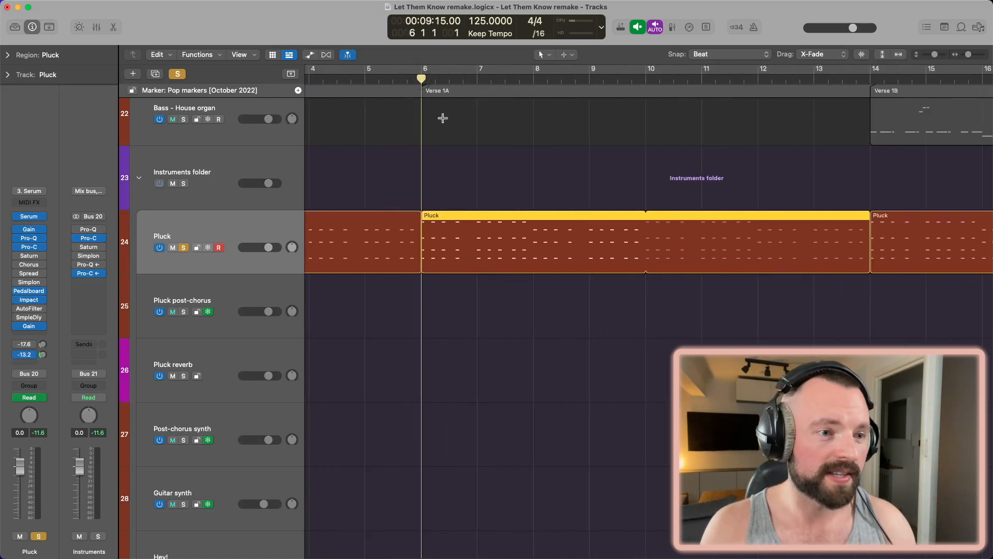
pyautogui.press('super+Left')
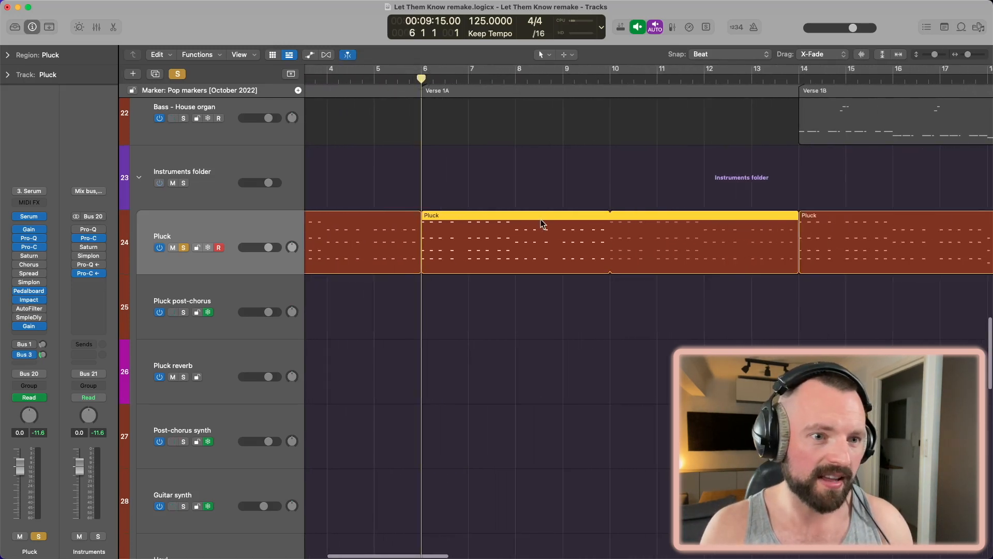
# Open the Verse 1B Pluck region in the Piano Roll with the playhead at bar 14.
pyautogui.hscroll(5, 620, 228)
pyautogui.click(597, 78)
pyautogui.press('super+Right')
pyautogui.doubleClick(618, 222)
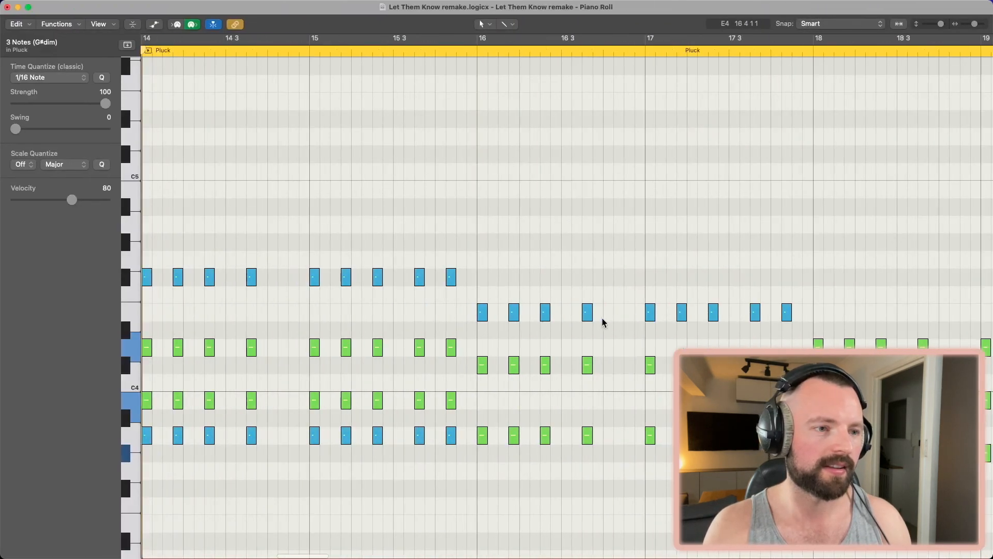
# Play the Verse 1B Pluck region from bar 14 and follow its chord notes across the whole region.
pyautogui.press('space')
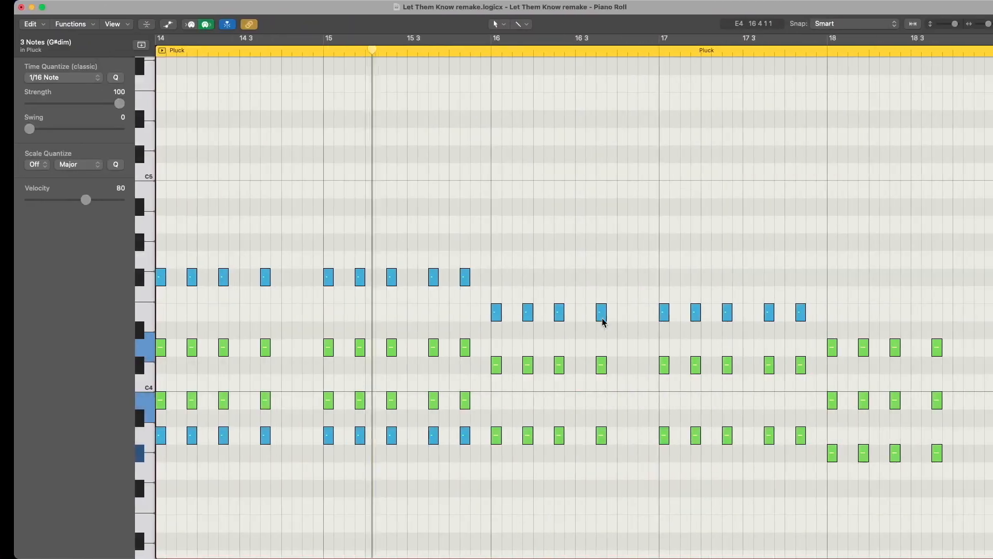
pyautogui.scroll(-3, 603, 322)
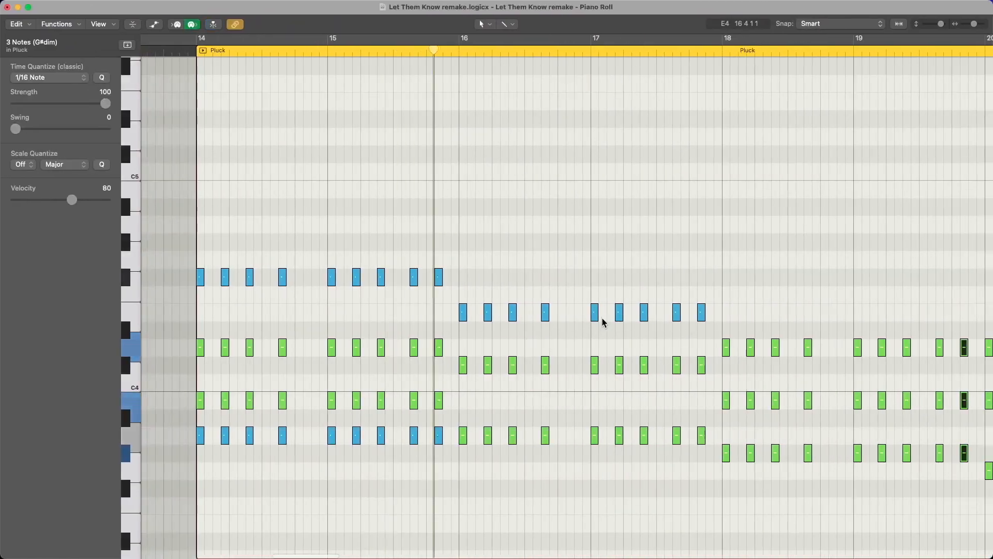
pyautogui.scroll(-5, 603, 322)
pyautogui.hscroll(3, 602, 323)
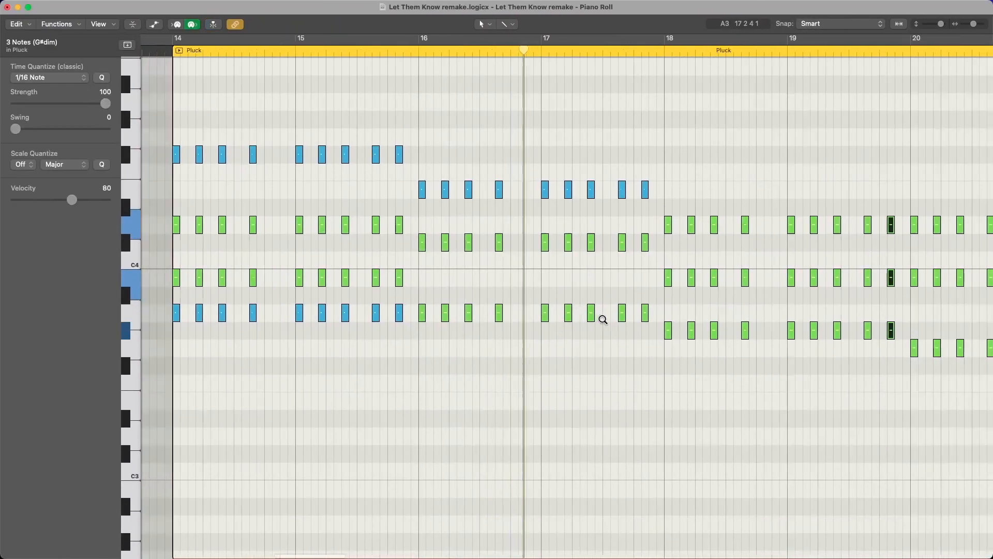
pyautogui.scroll(-3, 603, 323)
pyautogui.hscroll(2, 602, 323)
pyautogui.hscroll(1, 604, 322)
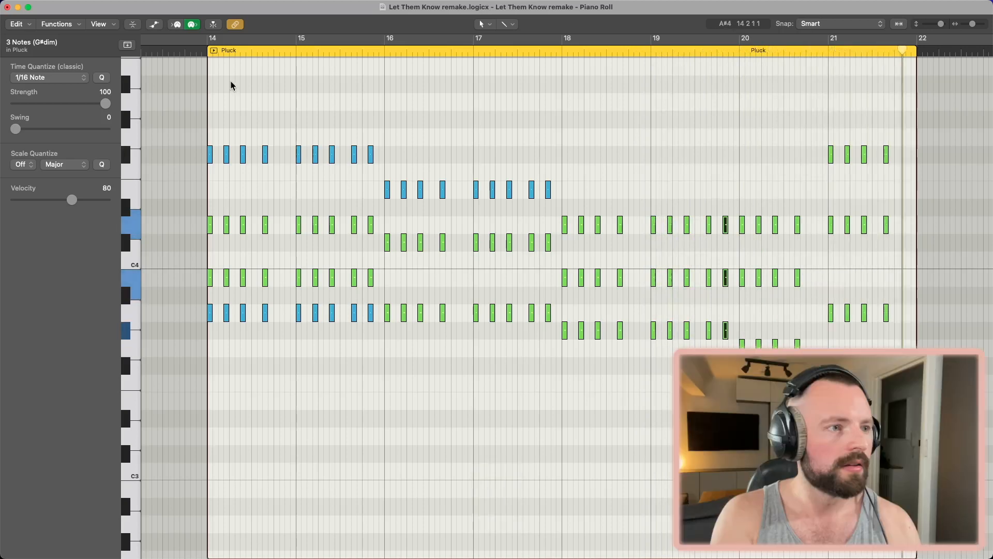
# Place the playhead at bar 18 and select the G#3 note there to examine the following Pluck chords.
pyautogui.click(562, 50)
pyautogui.click(566, 331)
pyautogui.scroll(5, 565, 331)
pyautogui.hscroll(5, 566, 331)
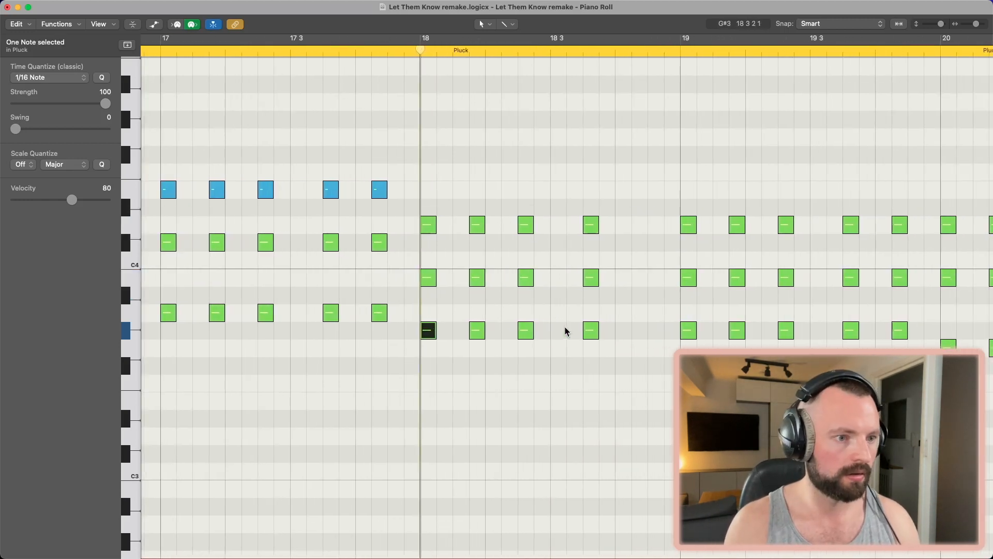
pyautogui.scroll(-3, 566, 331)
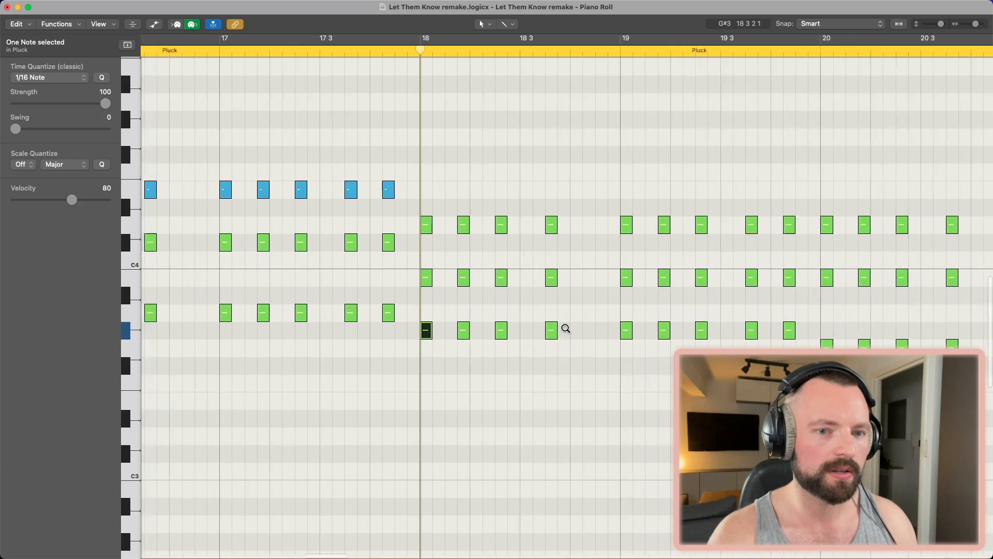
pyautogui.hscroll(5, 565, 331)
pyautogui.press('space')
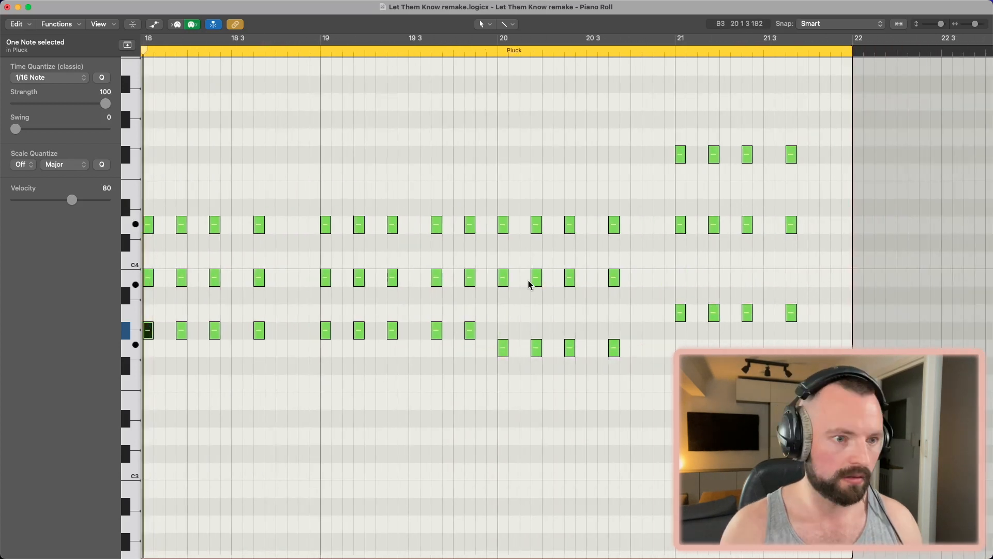
# Select the G3, B3 and D4 notes of the bar 20 chord in turn and check the A3 and F#4 notes in bar 21.
pyautogui.click(503, 346)
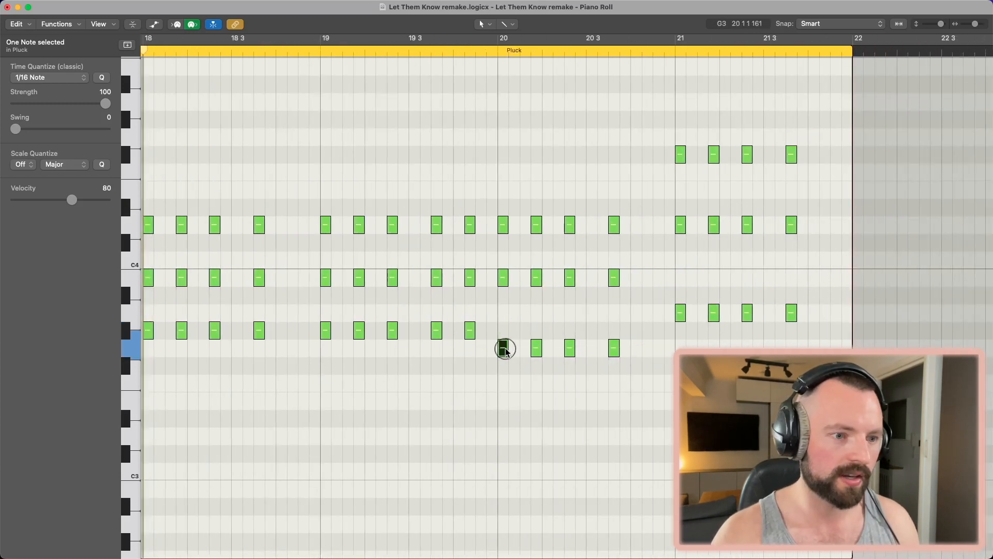
pyautogui.click(503, 277)
pyautogui.click(504, 224)
pyautogui.scroll(5, 558, 264)
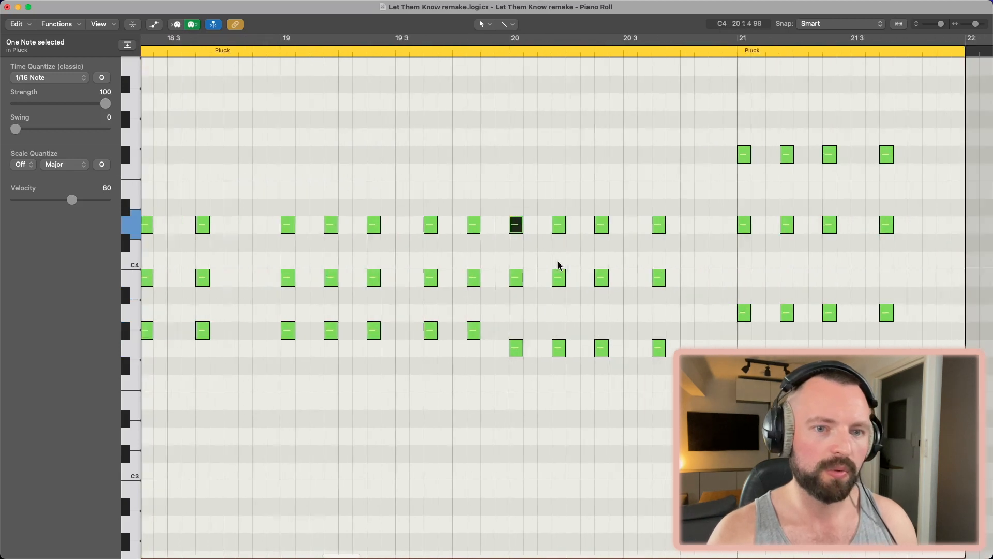
pyautogui.click(637, 315)
pyautogui.click(637, 157)
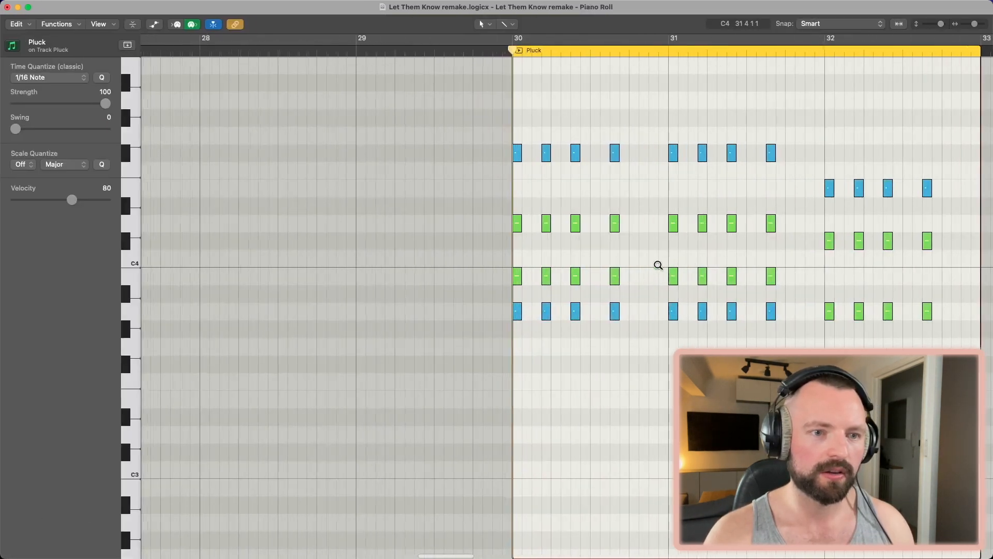
# Examine the chords of the first Verse 2 Pluck region from bar 30 to 32, returning to the arrangement.
pyautogui.hscroll(3, 688, 118)
pyautogui.scroll(2, 687, 119)
pyautogui.hscroll(3, 687, 120)
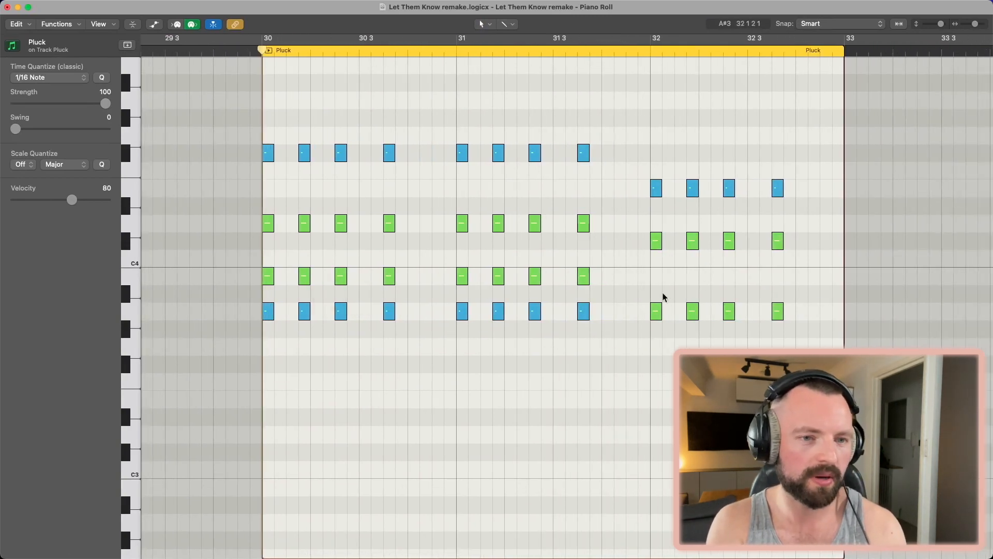
pyautogui.hotkey('ctrl', 'Left')
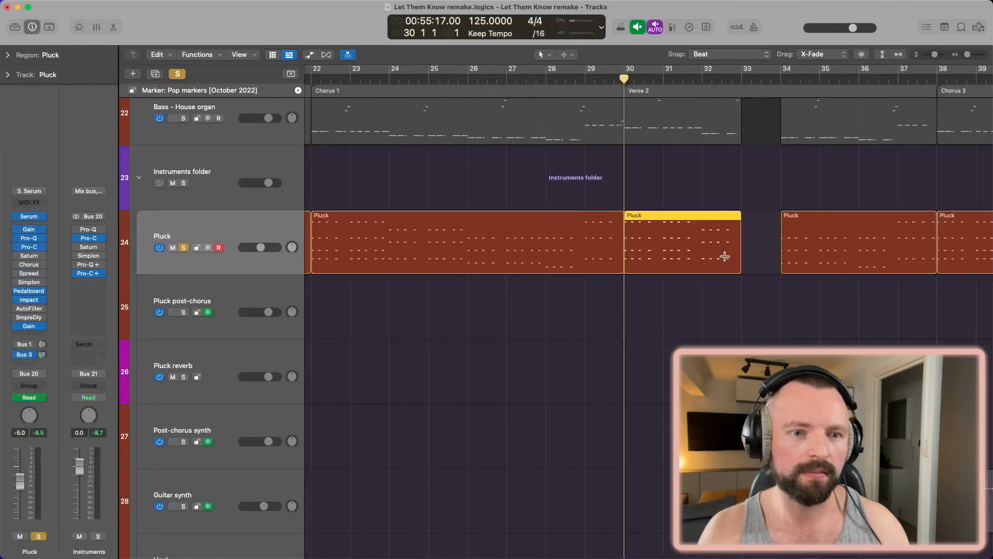
# Open the Pluck region at bar 34 and select its first chords in bars 34 and 36 to examine them, returning to the arrangement.
pyautogui.hscroll(3, 727, 261)
pyautogui.click(699, 229)
pyautogui.hotkey('ctrl', 'Right')
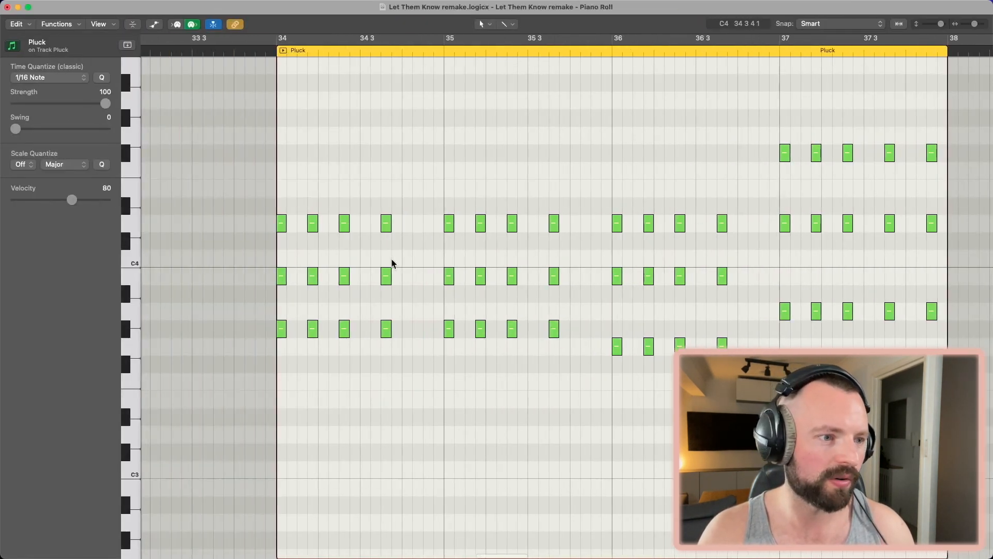
pyautogui.click(281, 329)
pyautogui.moveTo(271, 203); pyautogui.dragTo(300, 385)
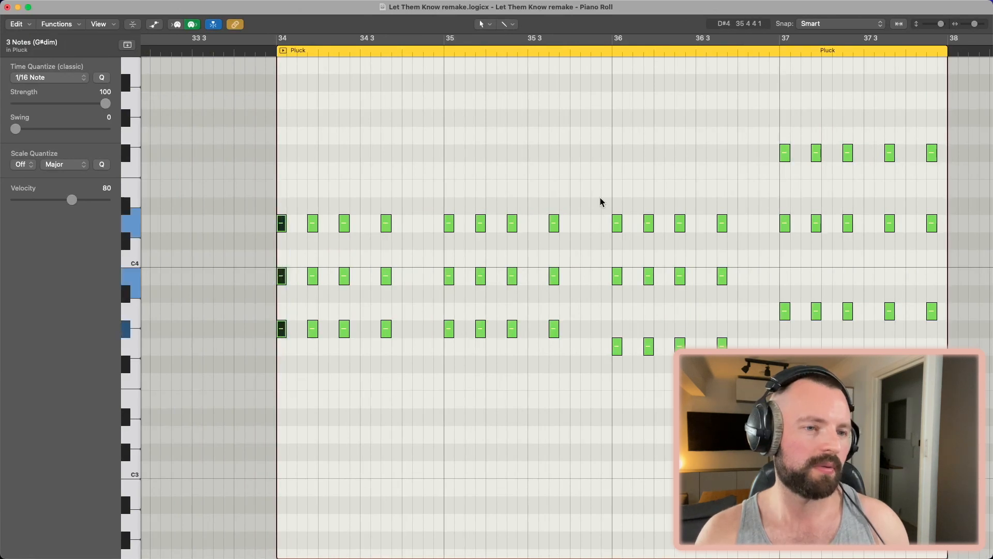
pyautogui.moveTo(601, 203); pyautogui.dragTo(623, 428)
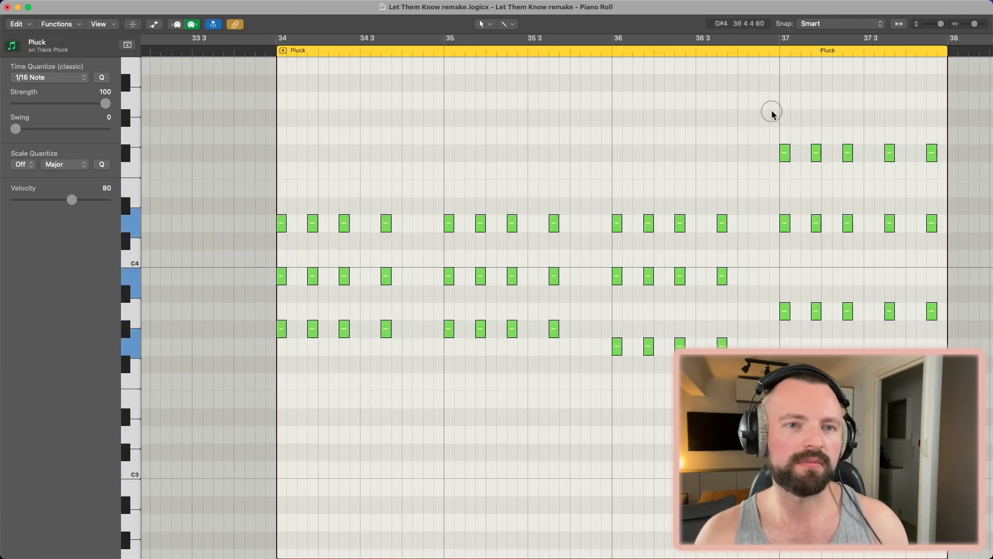
pyautogui.hotkey('ctrl', 'Left')
# Place the playhead at the start of Chorus 2 on bar 38 and look over the Pluck regions through the Post-chorus.
pyautogui.click(645, 81)
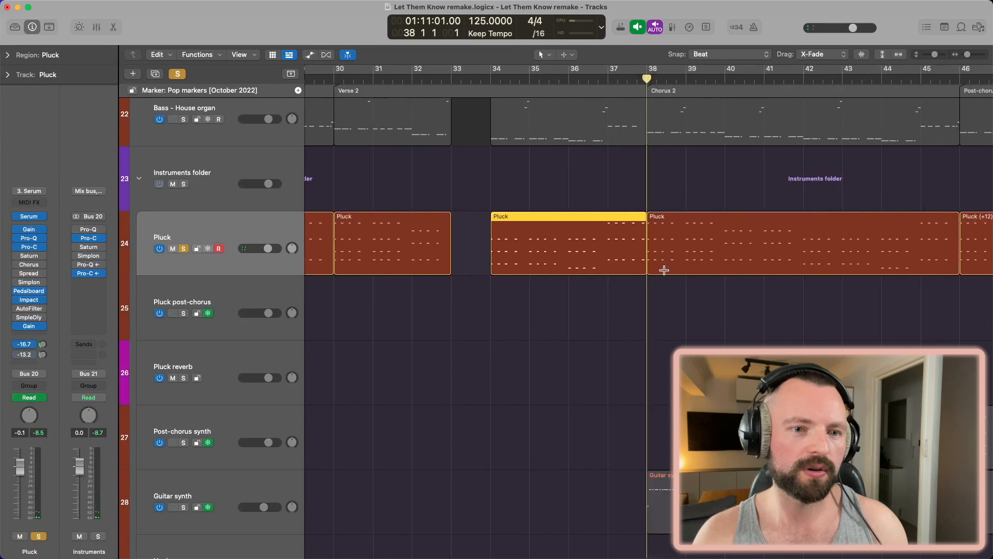
pyautogui.hscroll(5, 665, 272)
pyautogui.hscroll(10, 583, 230)
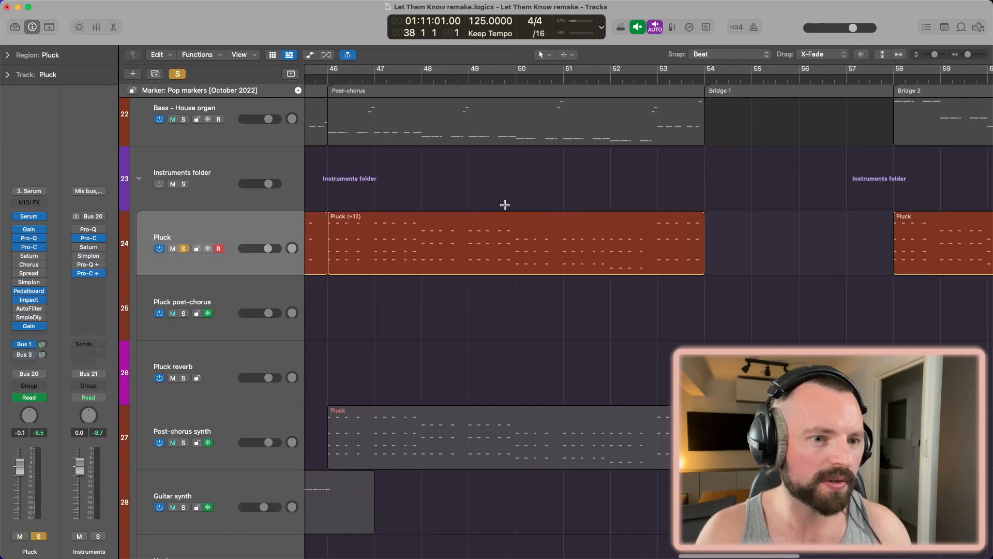
# Open the Bridge 2 Pluck region in the Piano Roll and play its chords from bar 58.
pyautogui.hscroll(9, 546, 249)
pyautogui.click(482, 81)
pyautogui.click(524, 221)
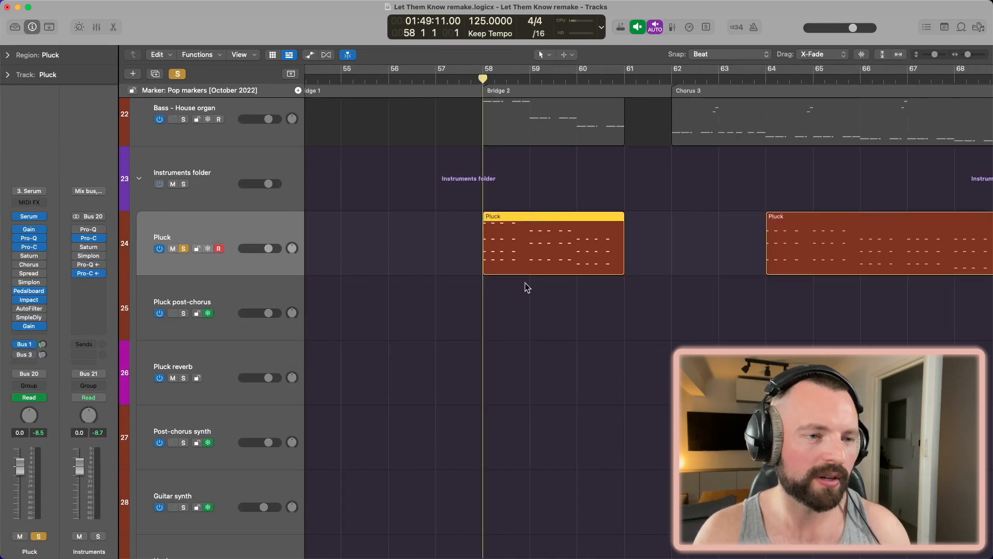
pyautogui.hotkey('ctrl', 'Right')
pyautogui.press('space')
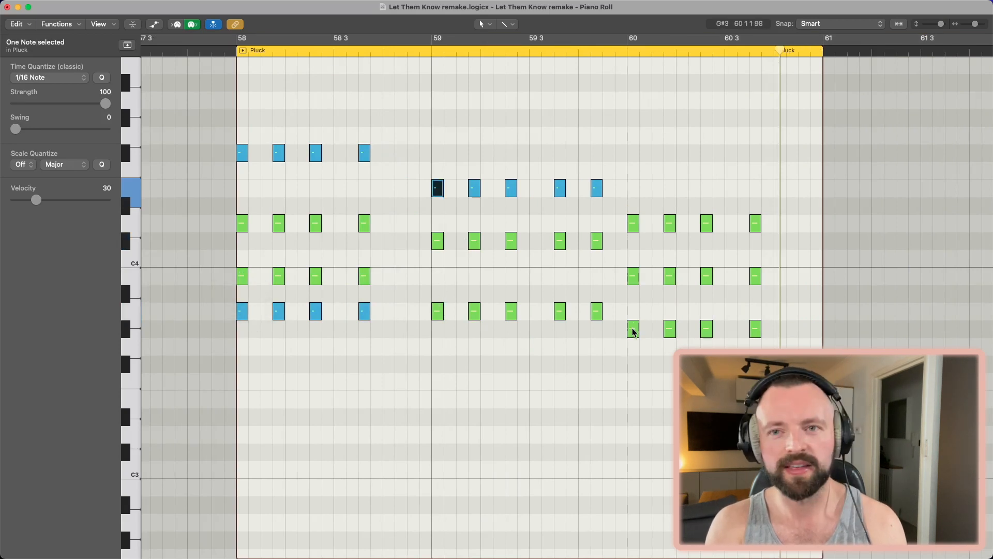
pyautogui.moveTo(633, 331)
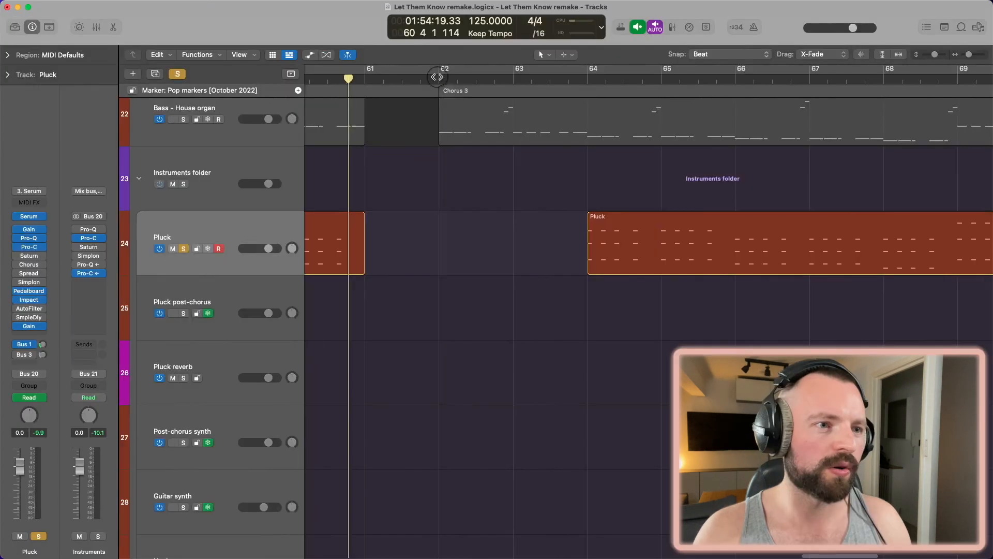
# Examine the Chorus 3 Pluck region at bar 64 in the Piano Roll, and place the playhead at Chorus 4 final on bar 70.
pyautogui.click(590, 81)
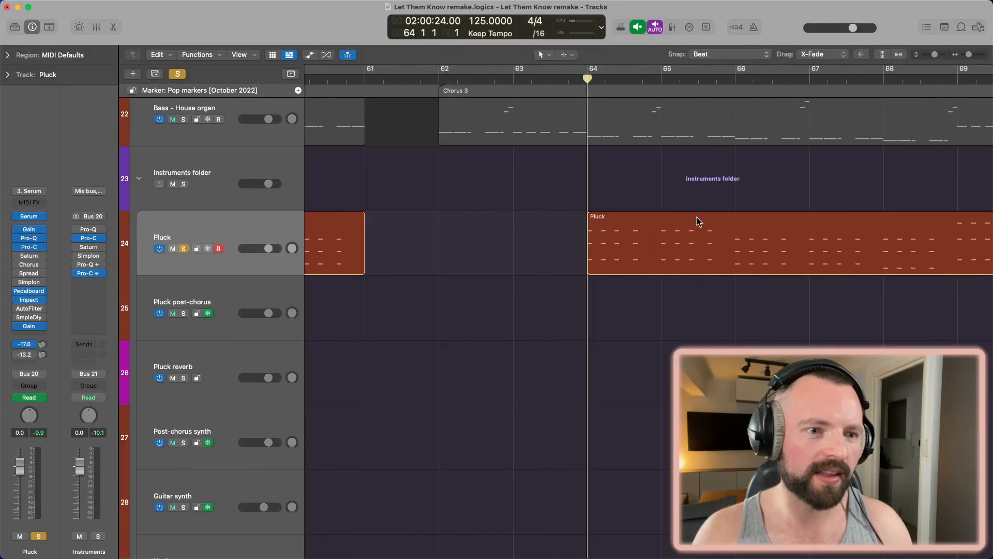
pyautogui.scroll(-5, 697, 219)
pyautogui.hscroll(3, 698, 221)
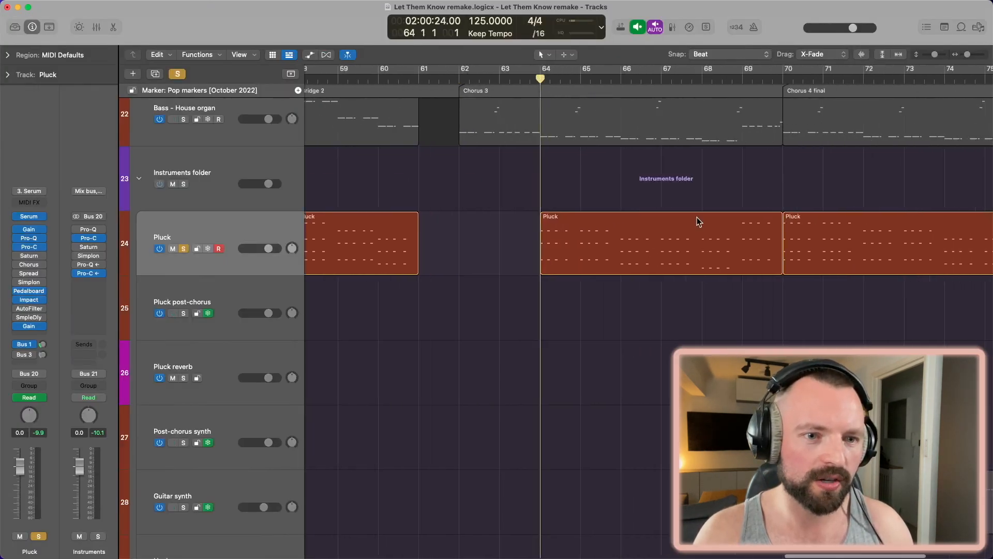
pyautogui.doubleClick(576, 240)
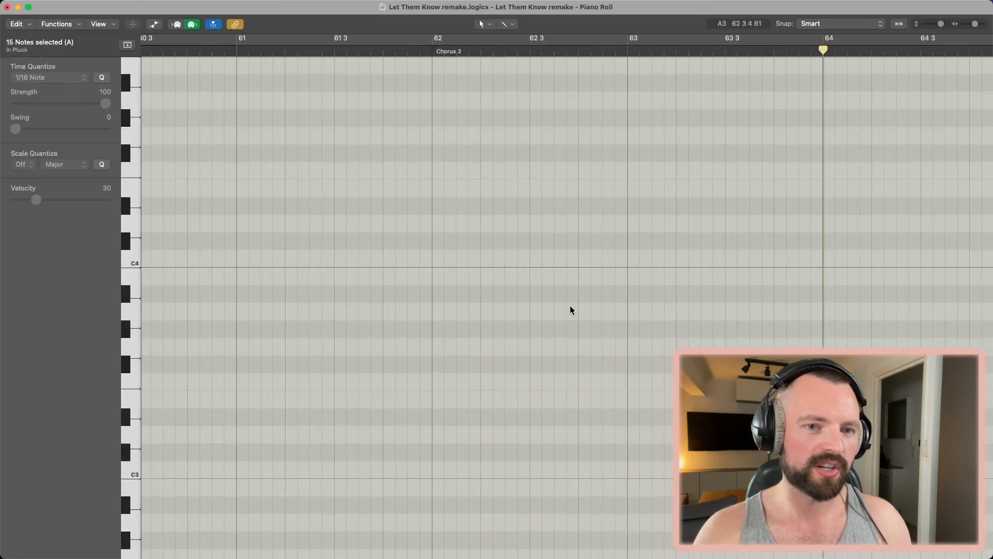
pyautogui.press('super+w')
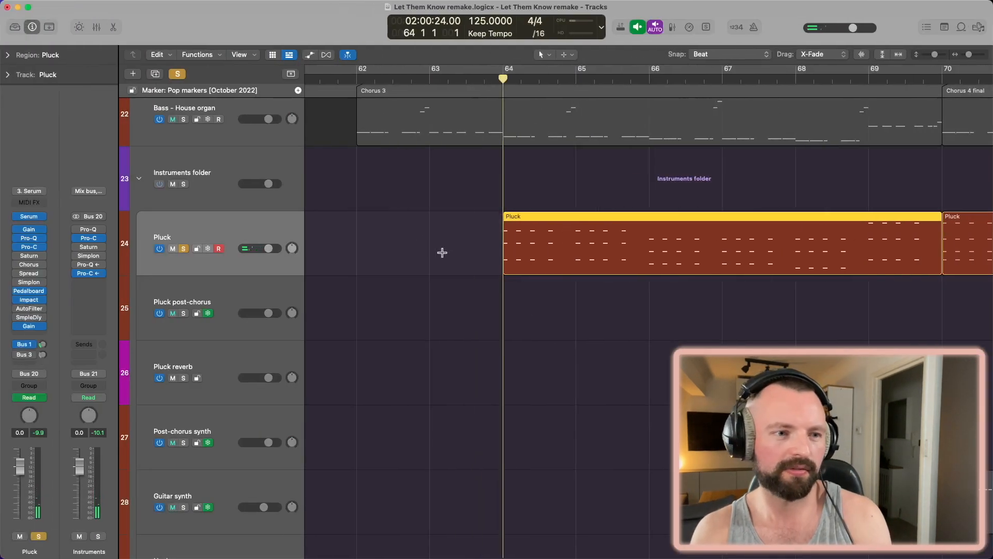
pyautogui.hscroll(10, 434, 251)
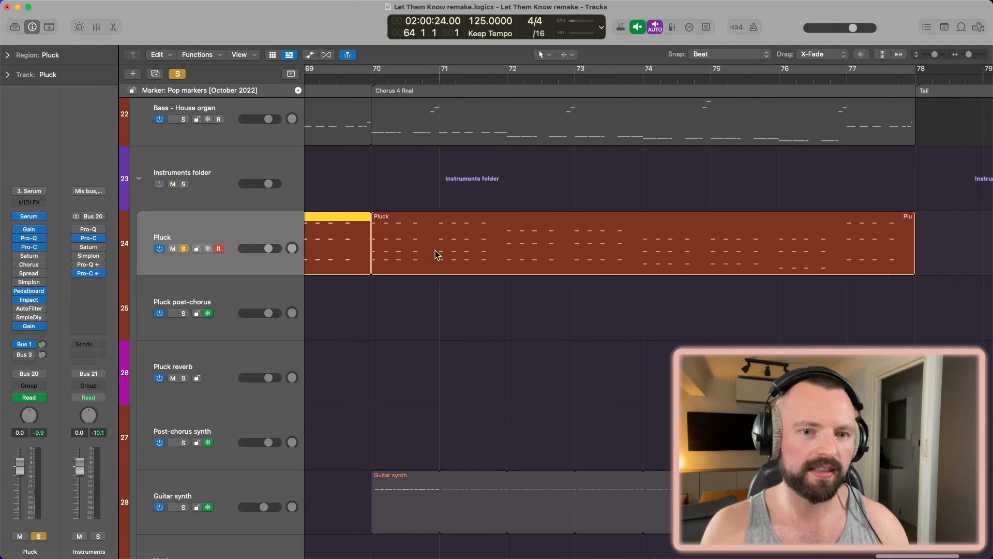
pyautogui.click(374, 78)
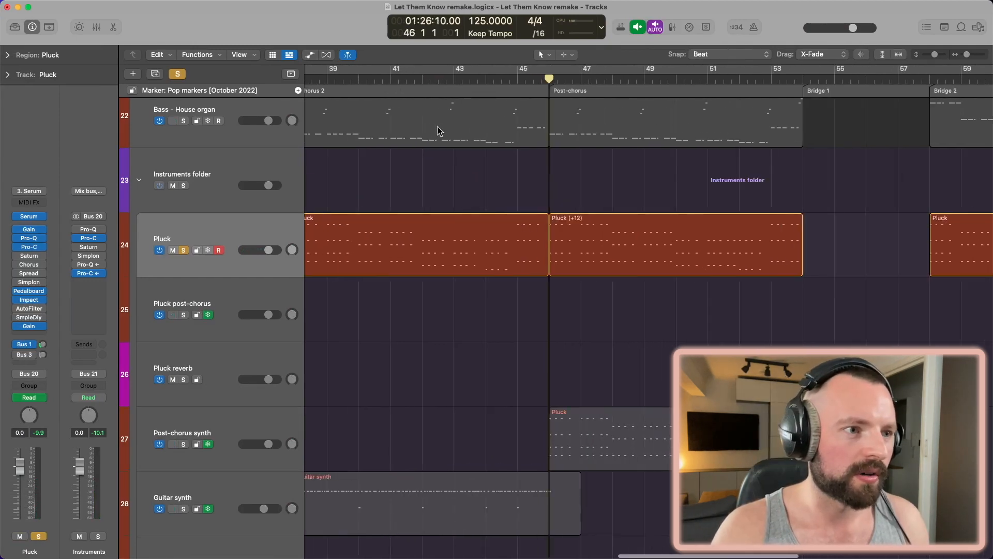
# Show the Post-chorus Pluck region's parameters to examine its transposition, and play the transition into it from bar 44.
pyautogui.hscroll(-2, 437, 129)
pyautogui.click(626, 222)
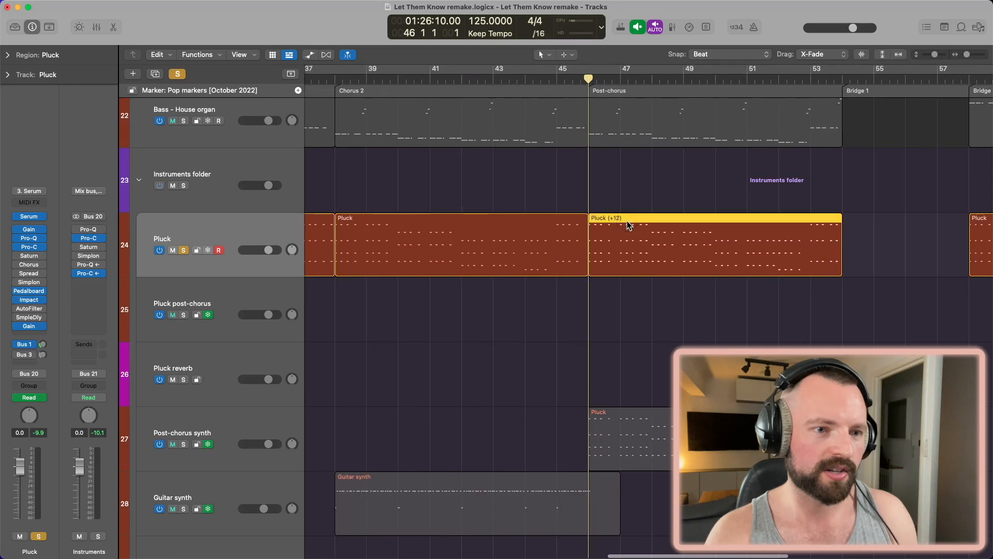
pyautogui.click(486, 290)
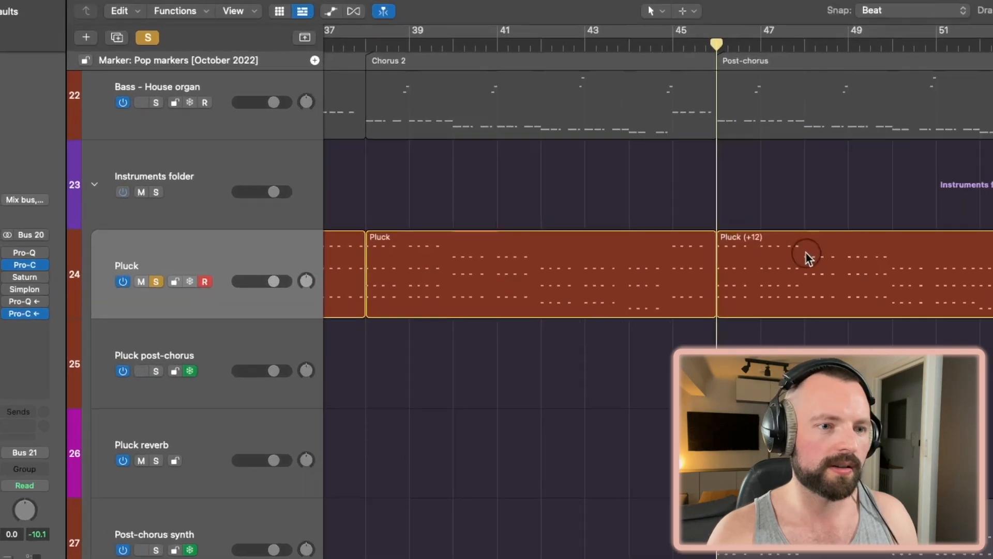
pyautogui.click(653, 231)
pyautogui.click(237, 160)
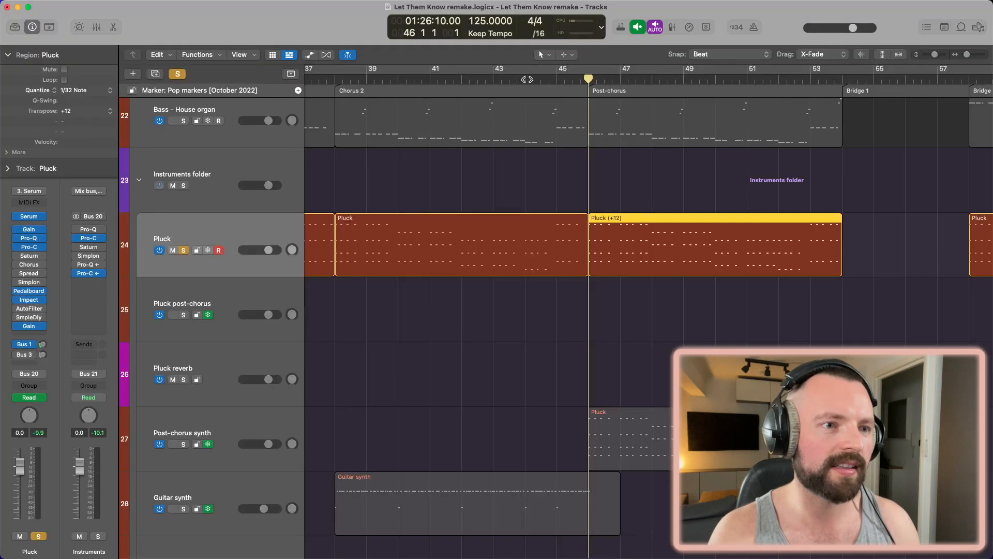
pyautogui.click(527, 79)
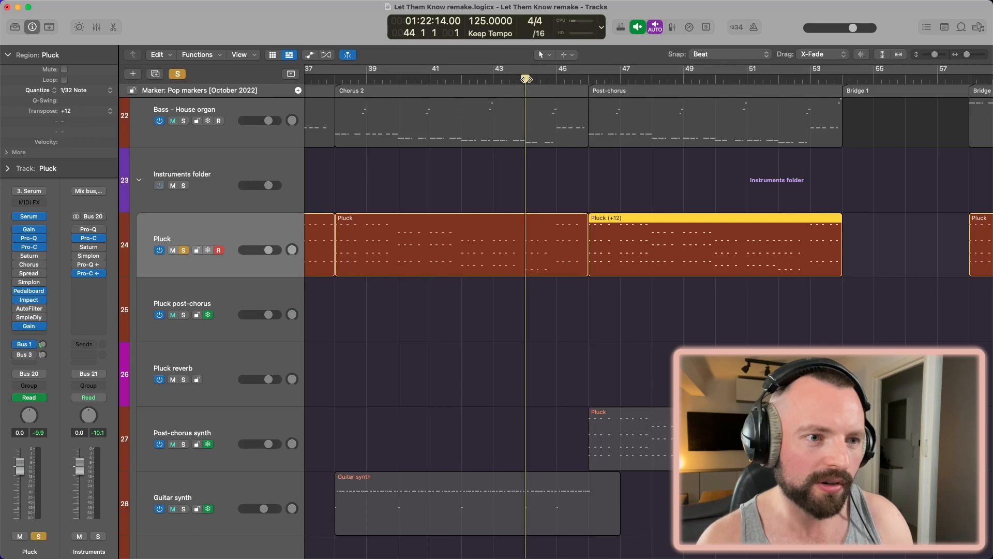
pyautogui.press('space')
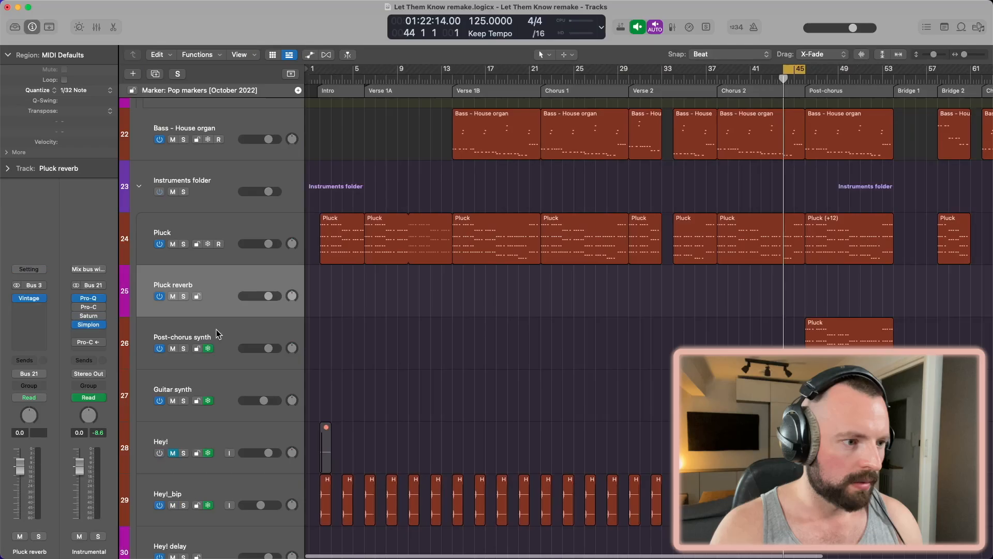
# Compare the Post-chorus synth region with the transposed Pluck region in the Post-chorus section.
pyautogui.press('Down')
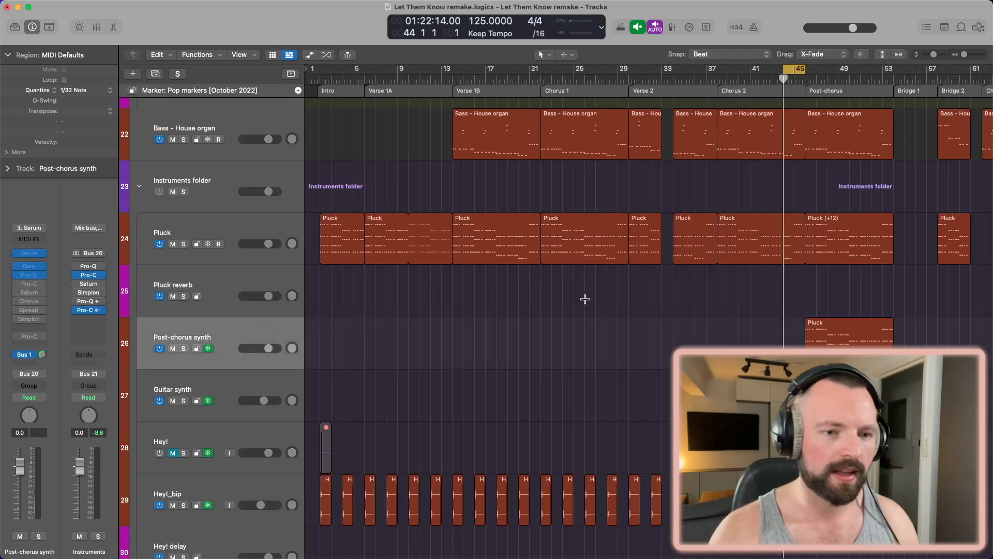
pyautogui.press('z')
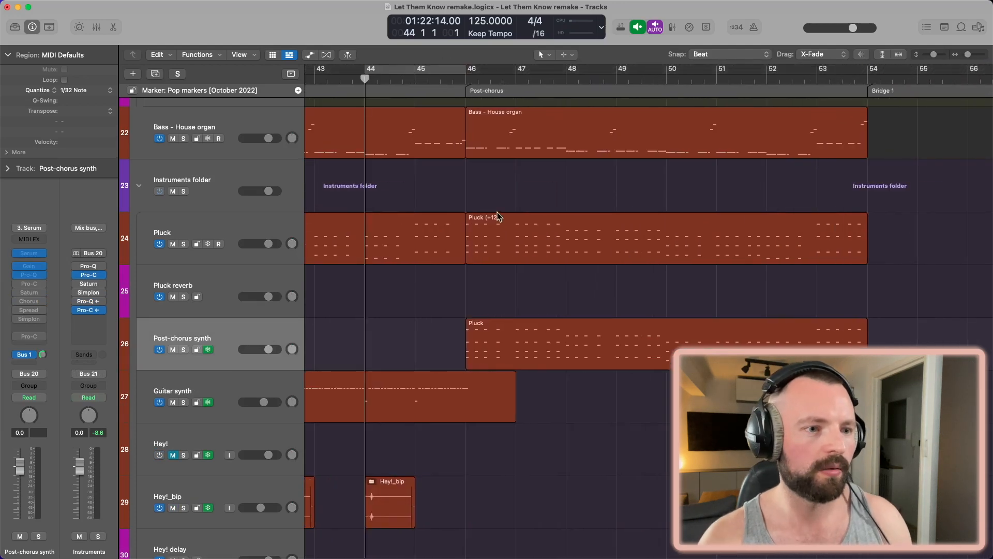
pyautogui.click(499, 222)
pyautogui.click(509, 332)
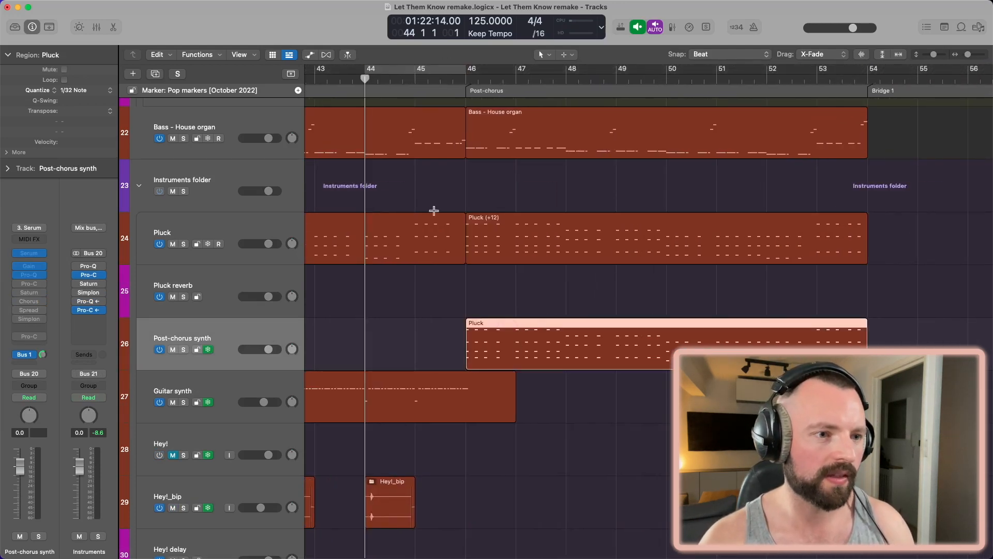
pyautogui.press('super+Left')
pyautogui.press('super+Left')
pyautogui.click(526, 226)
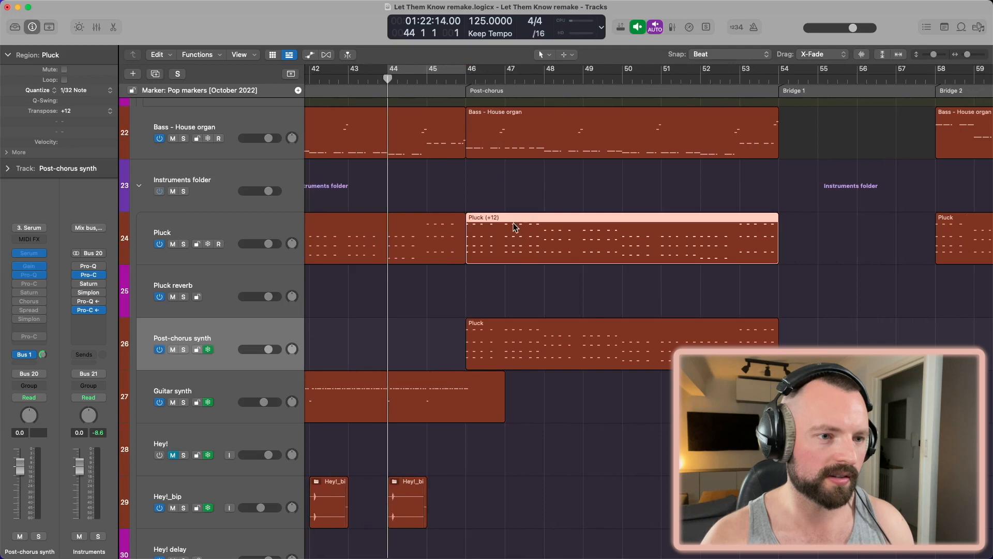
# Unfreeze the Post-chorus synth track and play its chords in the Piano Roll from bar 46.
pyautogui.click(465, 79)
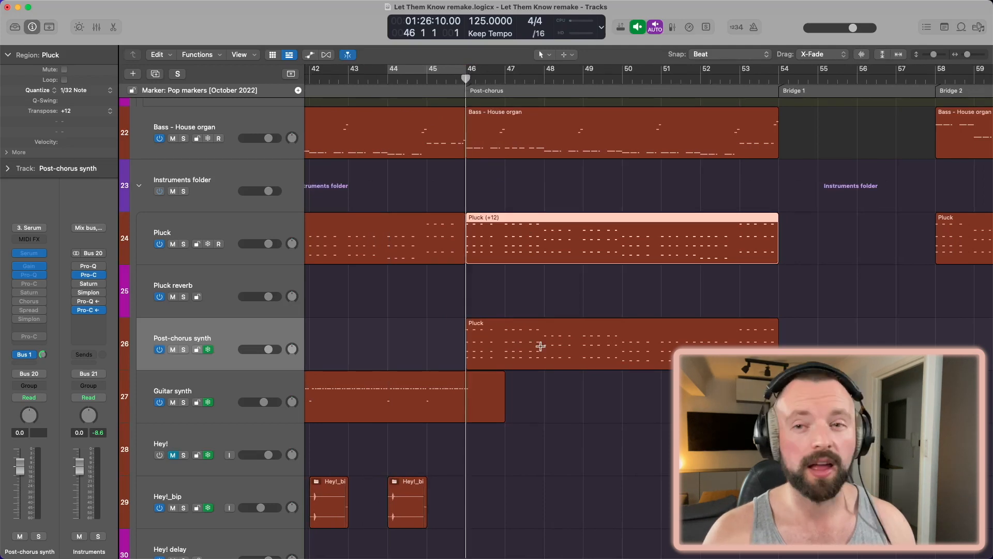
pyautogui.click(207, 350)
pyautogui.press('2')
pyautogui.press('space')
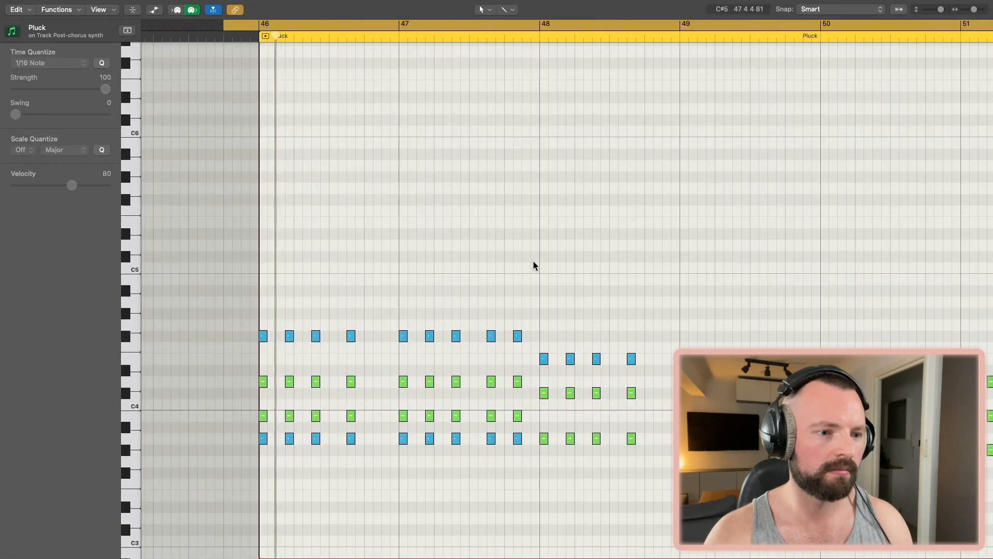
pyautogui.scroll(-4, 534, 263)
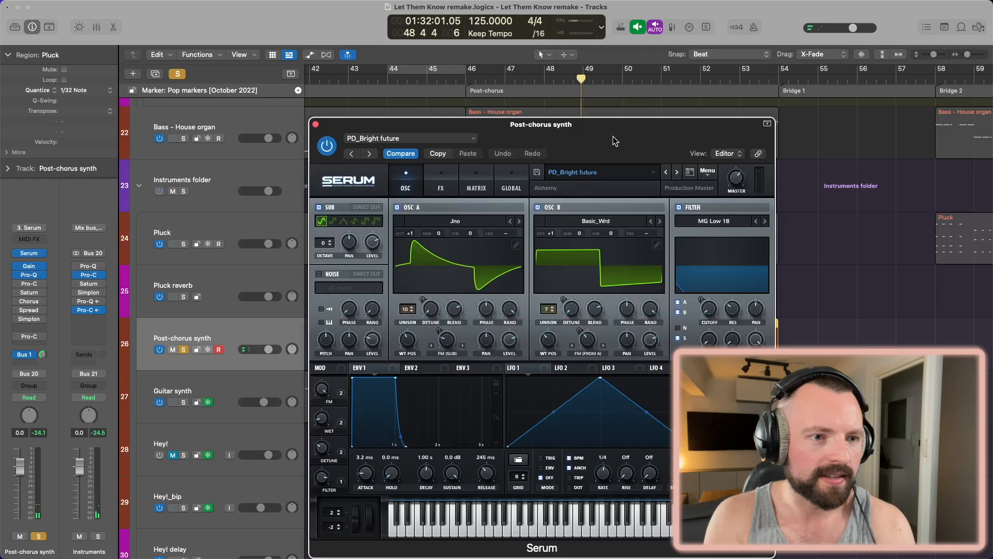
# Show the Post-chorus synth's Serum patch and pick PD_Bright future from the Pad presets.
pyautogui.moveTo(615, 141); pyautogui.dragTo(579, 40)
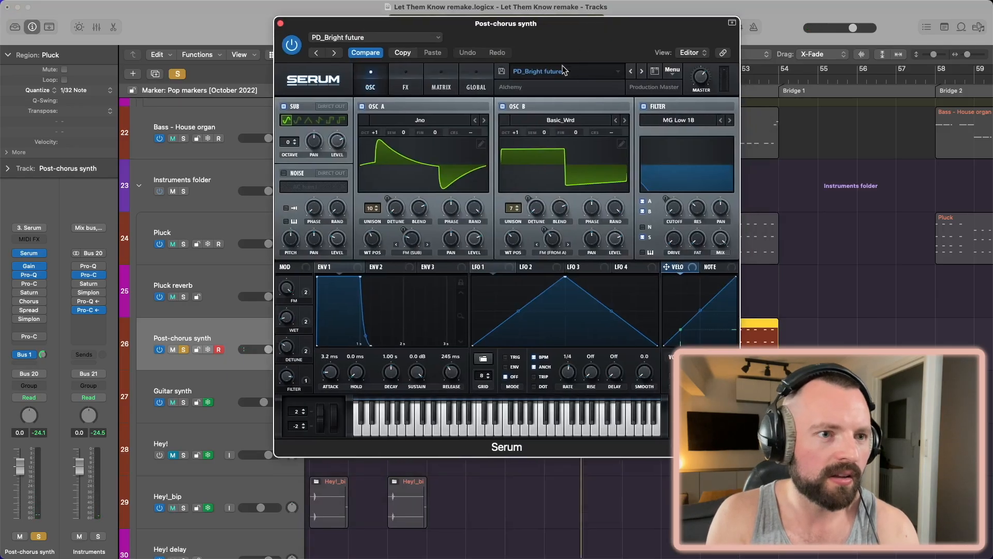
pyautogui.click(567, 71)
pyautogui.moveTo(570, 98)
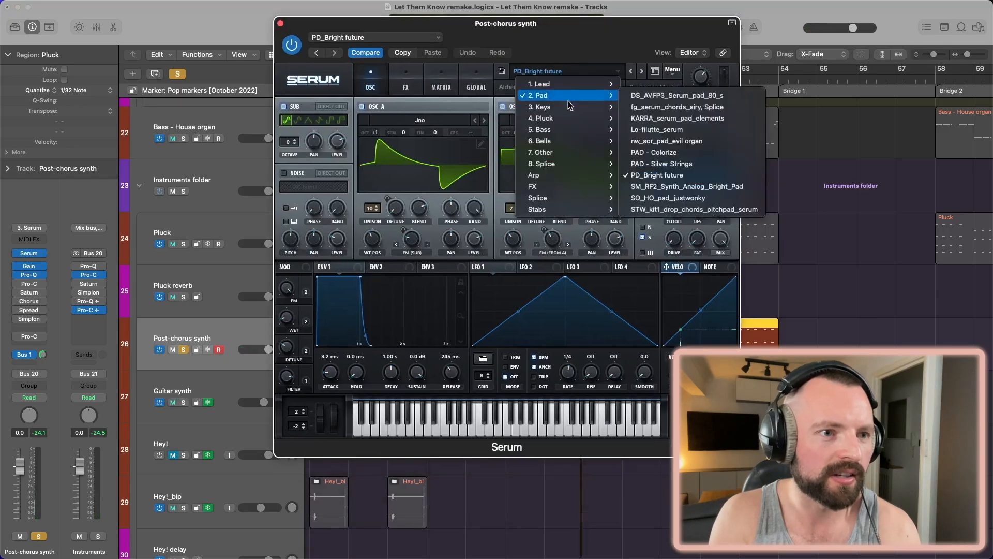
pyautogui.click(661, 176)
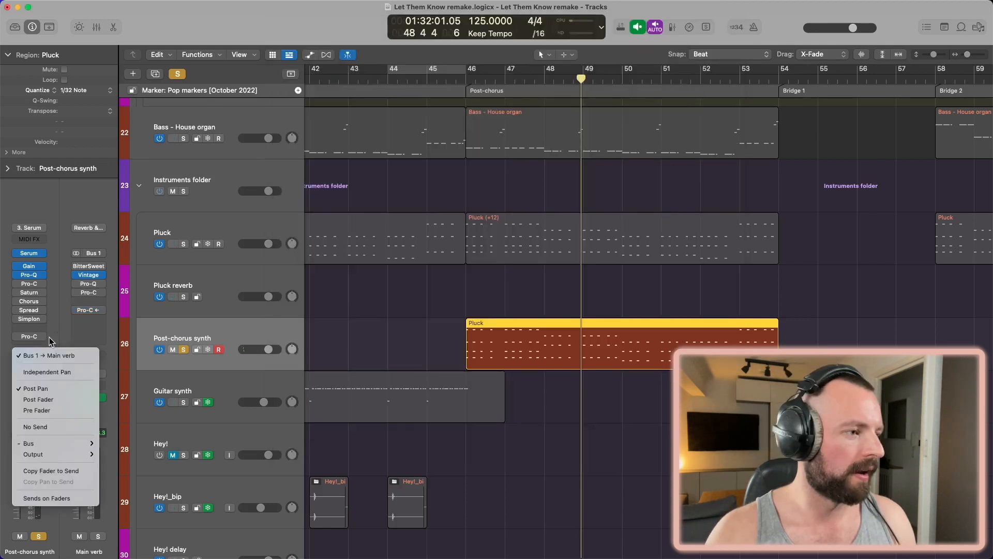
# Examine the Post-chorus synth's reverb send and its Pro-Q filter bands, and close the equalizer.
pyautogui.click(50, 338)
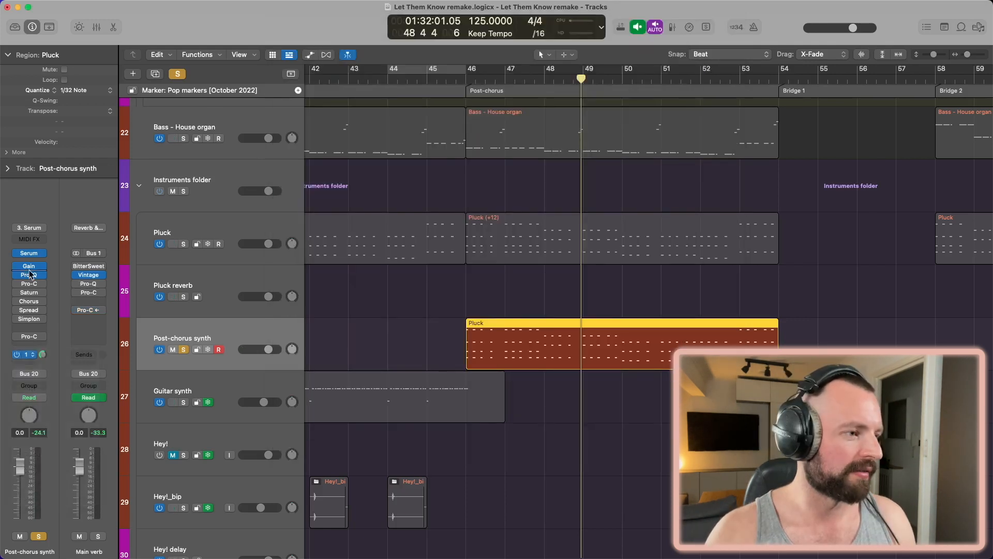
pyautogui.click(31, 277)
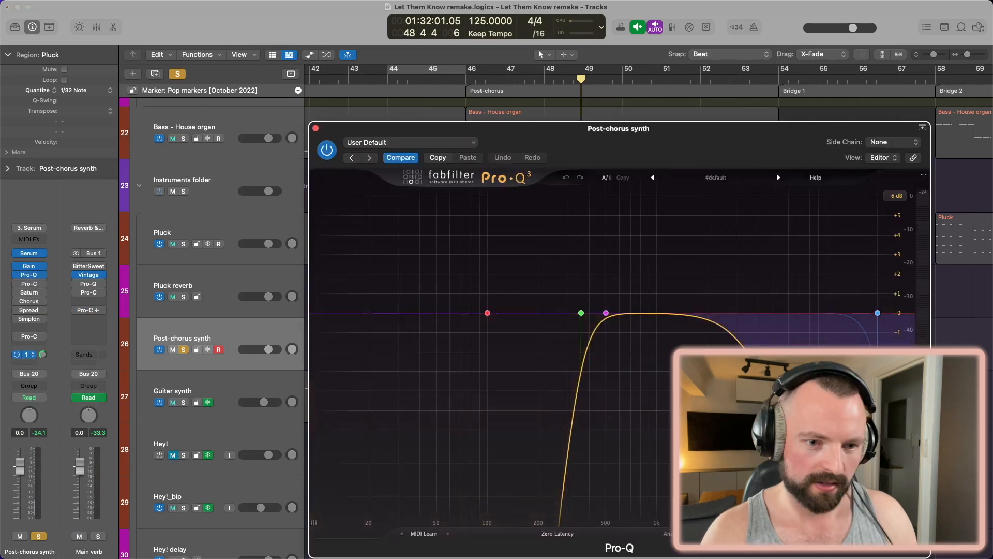
pyautogui.moveTo(608, 311)
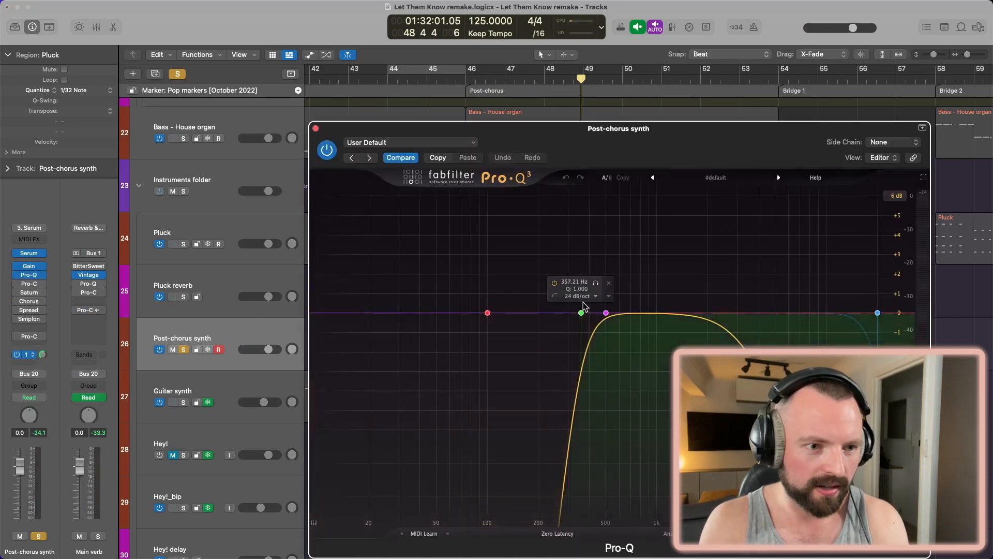
pyautogui.click(315, 128)
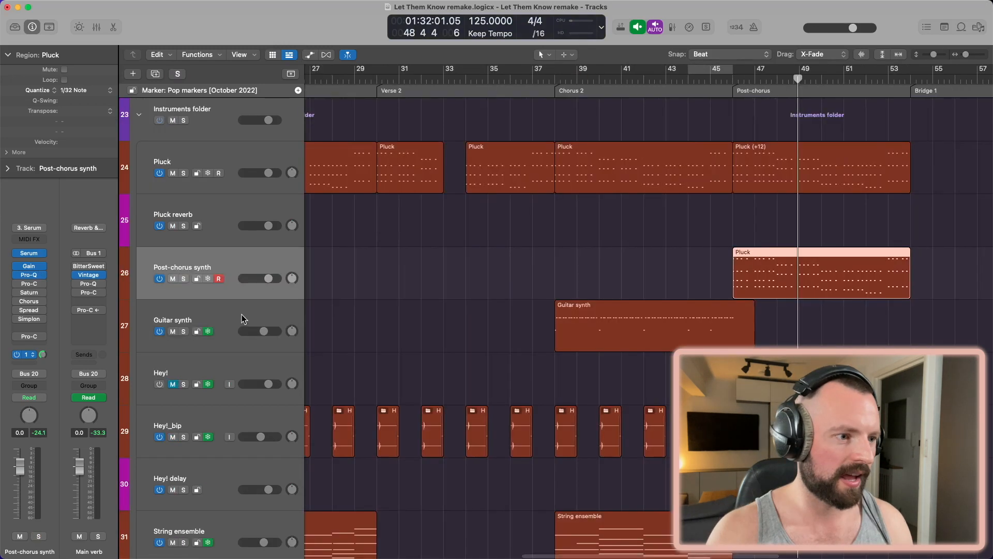
# Select the Guitar synth track, place the playhead at the start of Chorus 2 on bar 38 and look over its regions.
pyautogui.click(242, 314)
pyautogui.press('super+Right')
pyautogui.press('super+Right')
pyautogui.press('super+Right')
pyautogui.press('super+Right')
pyautogui.press('super+Right')
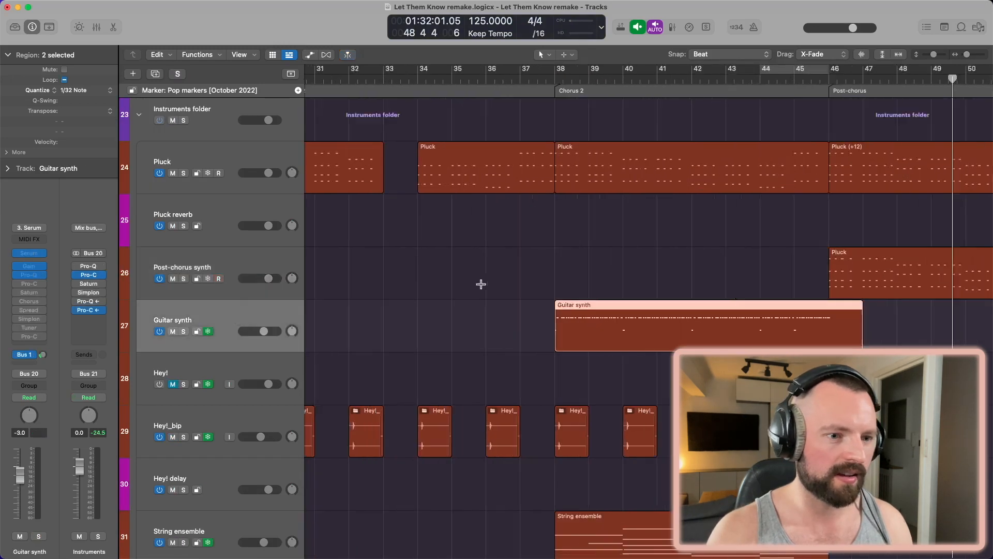
pyautogui.click(556, 82)
pyautogui.press('super+Left')
pyautogui.press('super+Left')
pyautogui.press('super+Left')
pyautogui.press('super+Left')
pyautogui.press('super+Left')
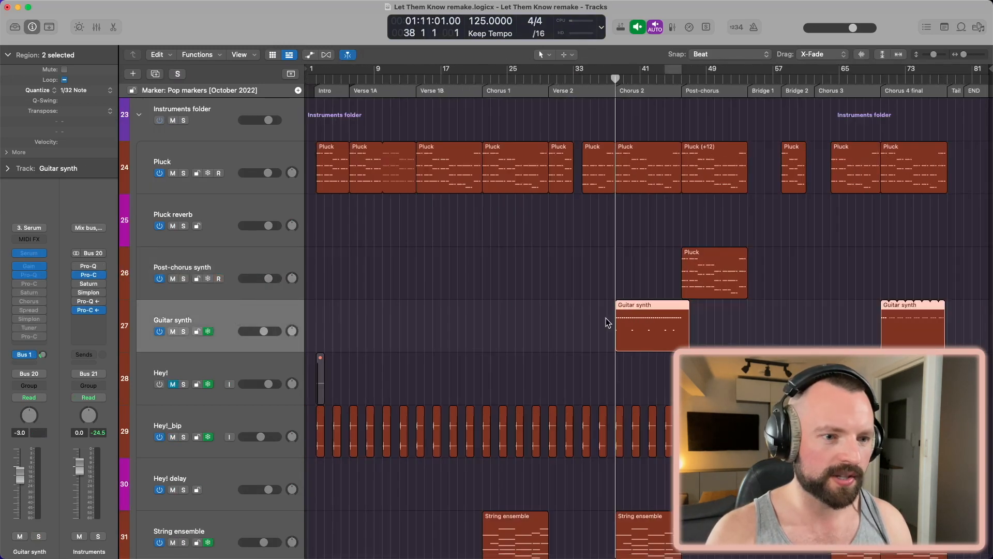
# Play the soloed Guitar synth in Chorus 2 and add the Kick track to the solo.
pyautogui.press('super+Right')
pyautogui.press('super+Right')
pyautogui.press('super+Right')
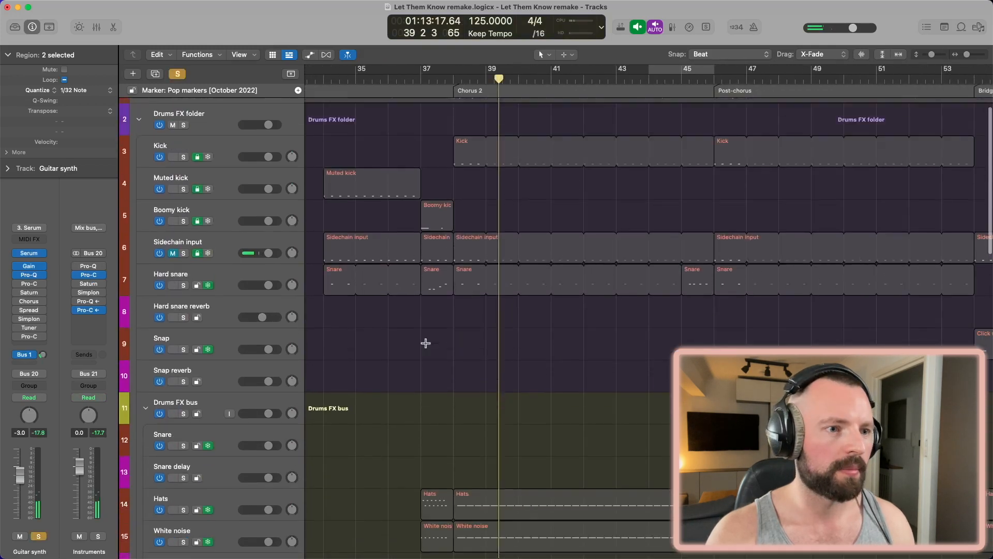
pyautogui.scroll(2, 428, 348)
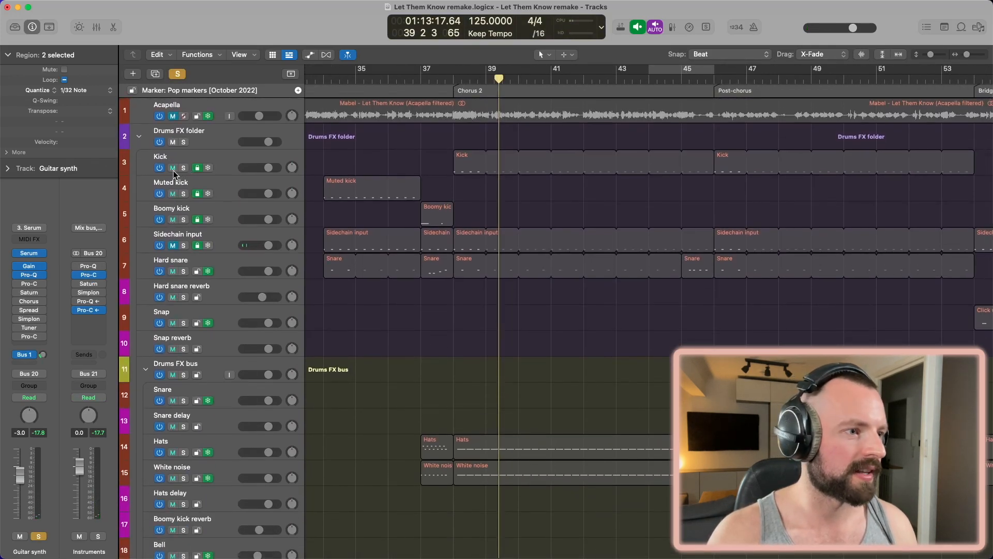
pyautogui.click(183, 168)
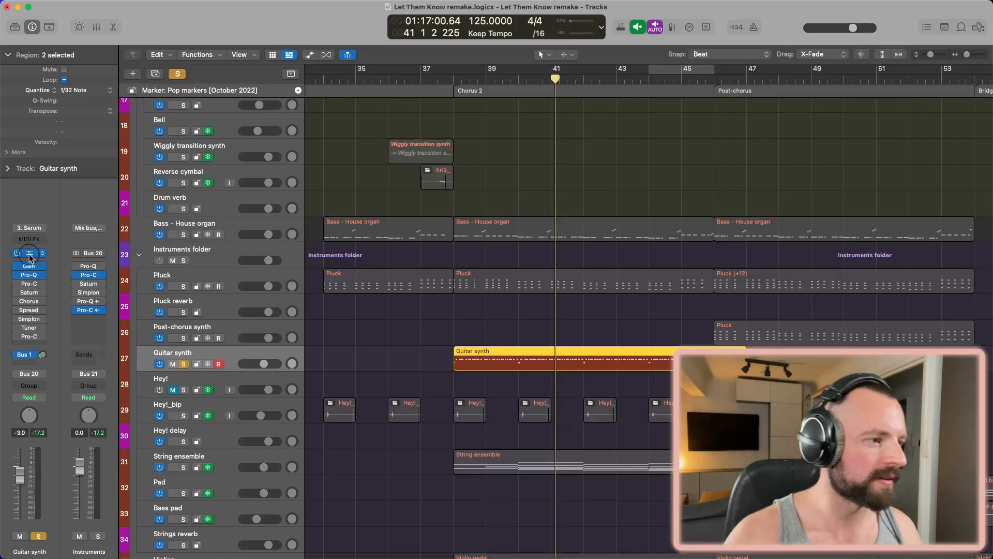
# Examine the Guitar synth's GUITAR - Koto patch in Serum and its Pro-Q curve, closing each plug-in.
pyautogui.click(28, 253)
pyautogui.moveTo(631, 127); pyautogui.dragTo(618, 77)
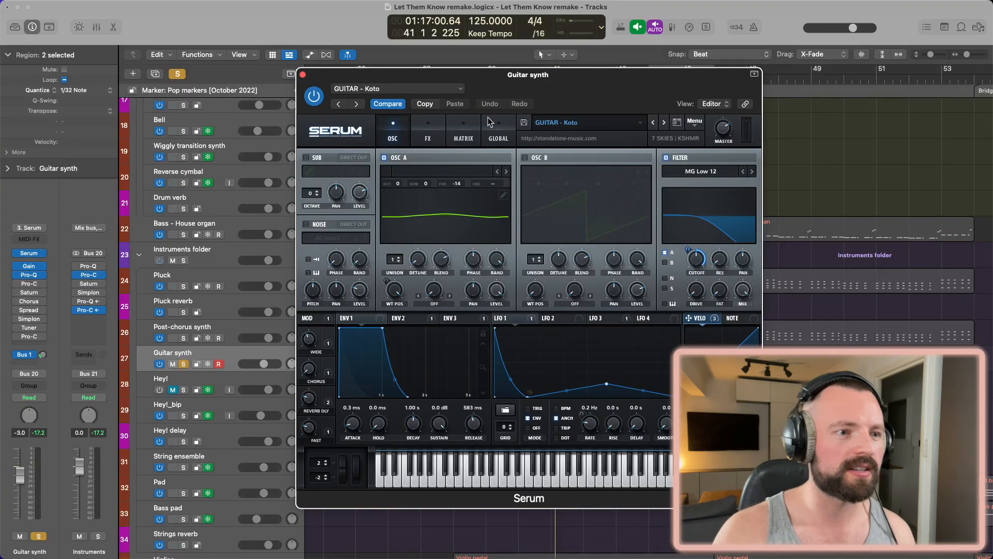
pyautogui.click(303, 77)
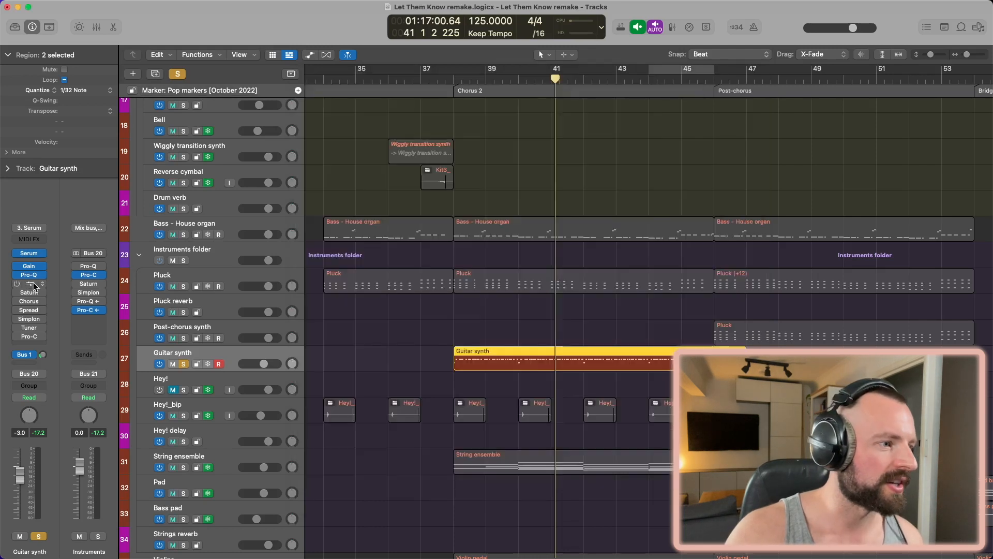
pyautogui.click(30, 277)
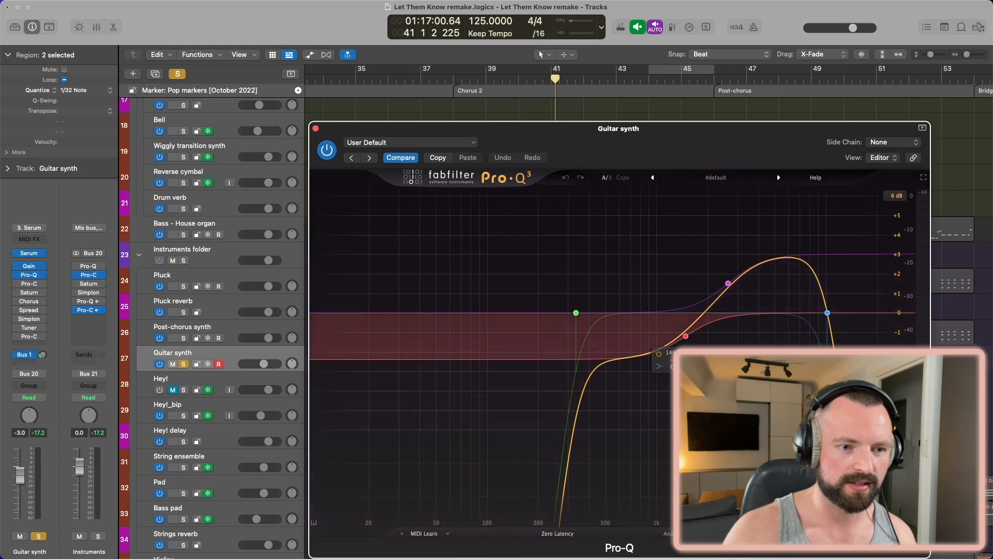
pyautogui.click(316, 128)
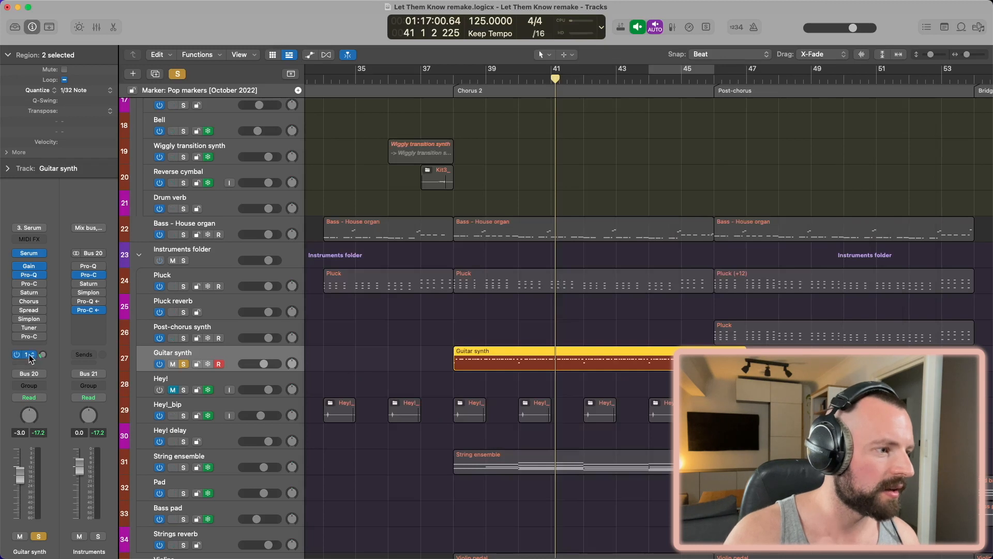
# Open the Chorus 2 Guitar synth region in the Piano Roll and examine its opening notes at bar 38.
pyautogui.scroll(5, 432, 333)
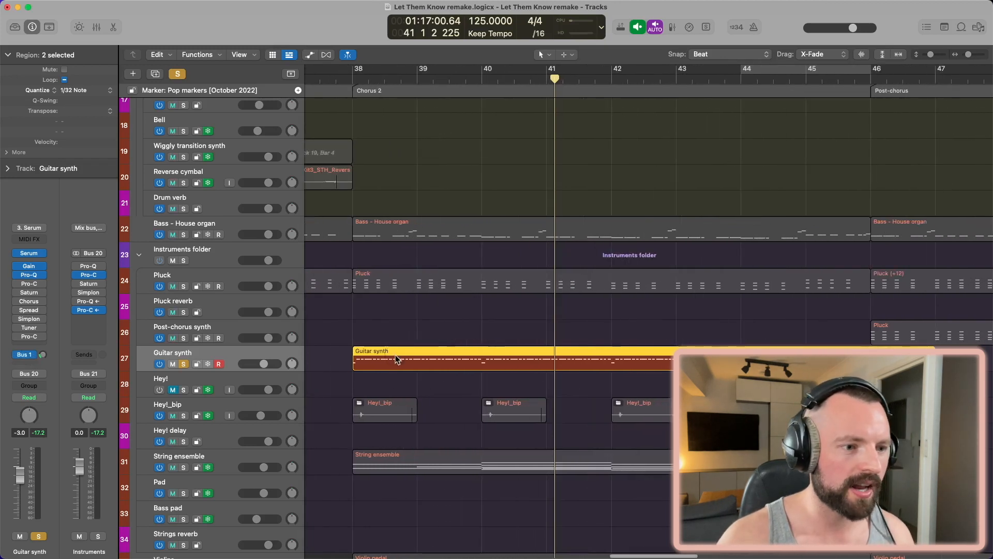
pyautogui.doubleClick(397, 358)
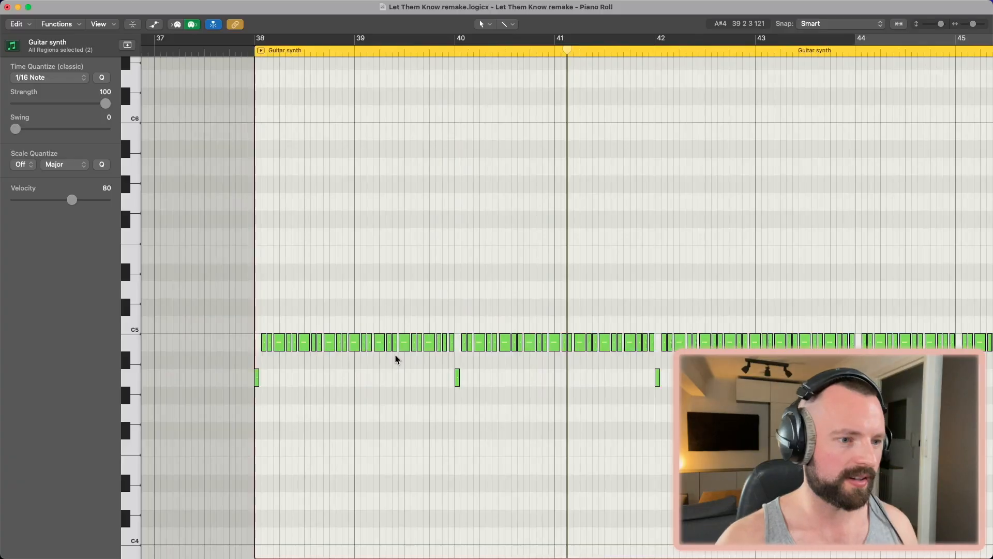
pyautogui.scroll(-3, 398, 358)
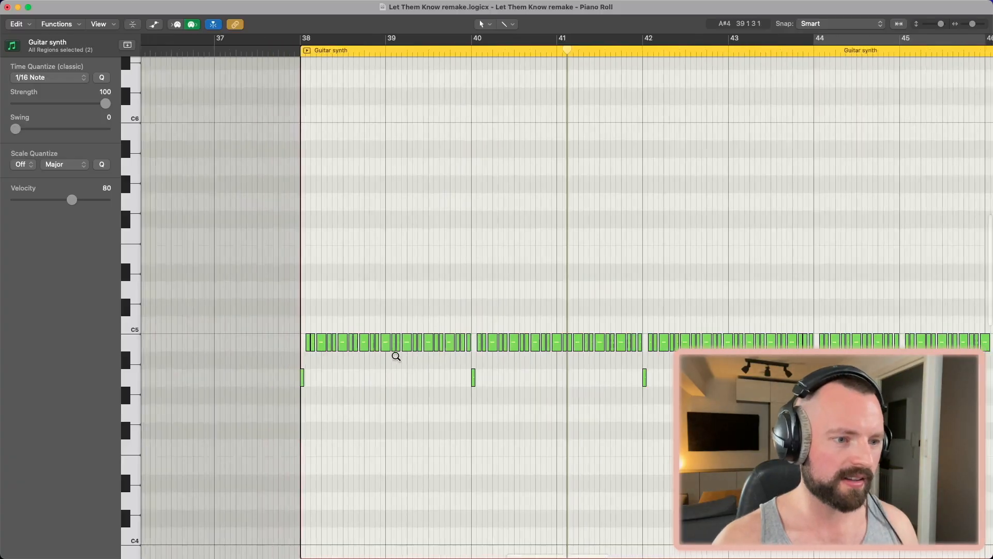
pyautogui.scroll(10, 398, 358)
pyautogui.hscroll(-10, 414, 362)
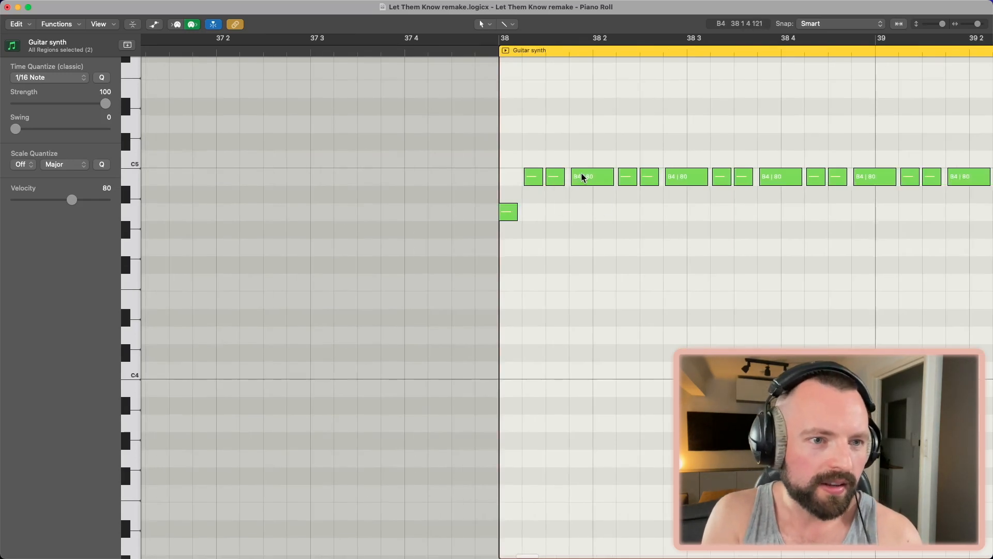
pyautogui.scroll(3, 405, 130)
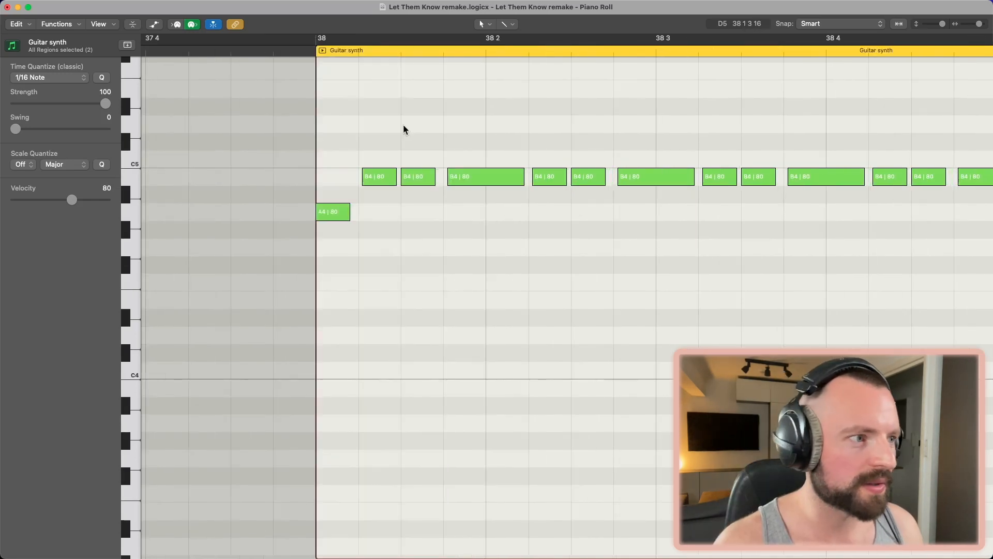
# Examine the Guitar synth's repeating B4 rhythm and the placement of its A4 notes from bar 38 to bar 46.
pyautogui.scroll(-10, 731, 105)
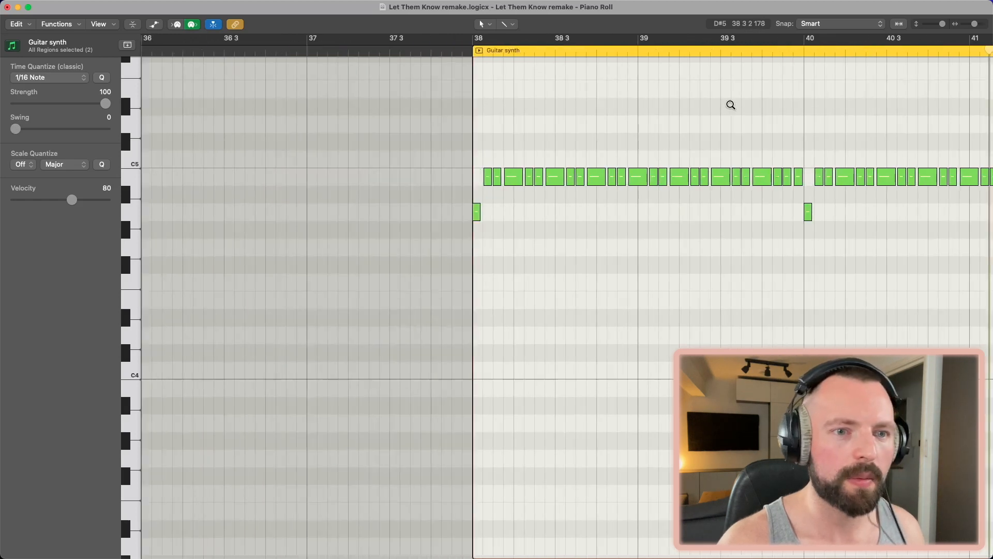
pyautogui.scroll(-5, 730, 105)
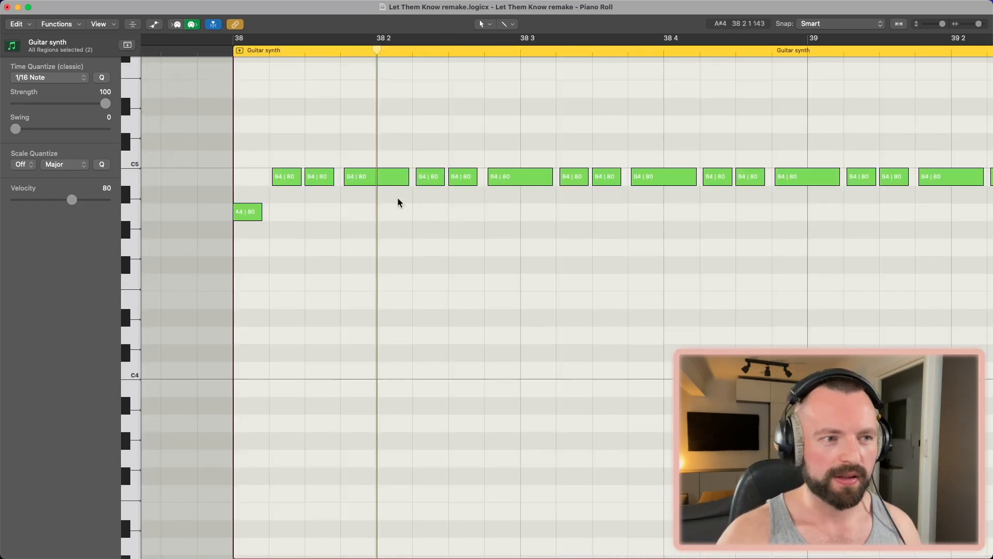
pyautogui.moveTo(248, 219)
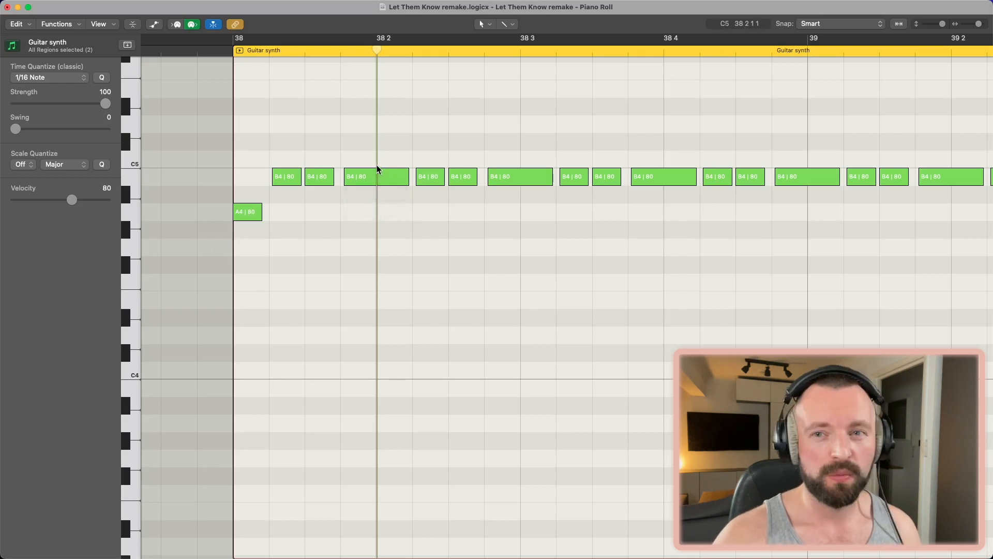
pyautogui.scroll(-3, 406, 179)
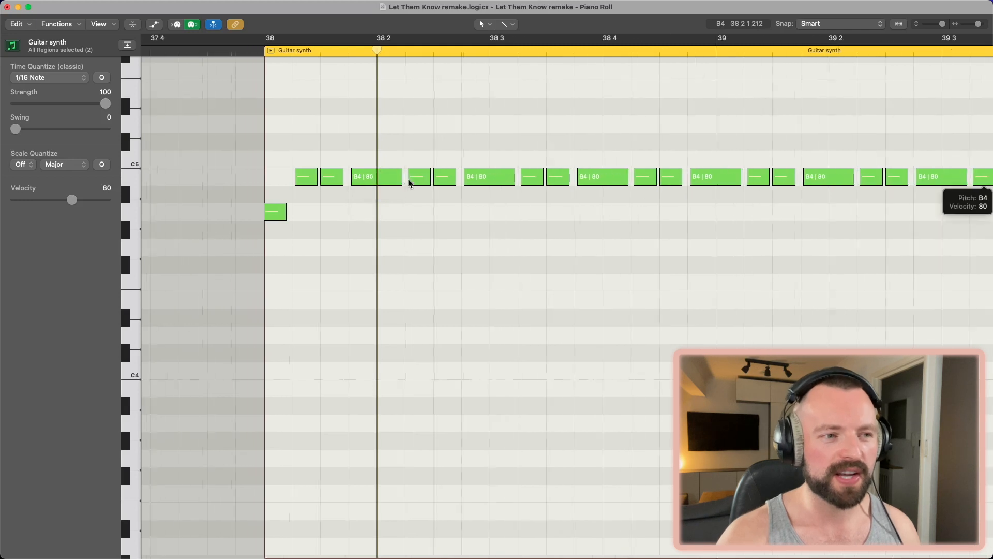
pyautogui.hscroll(6, 518, 192)
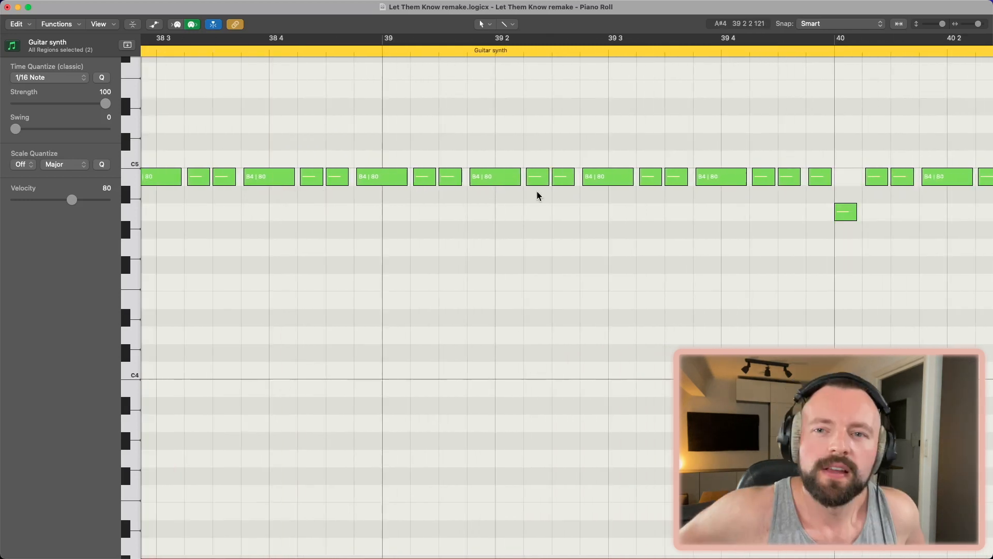
pyautogui.scroll(-2, 538, 194)
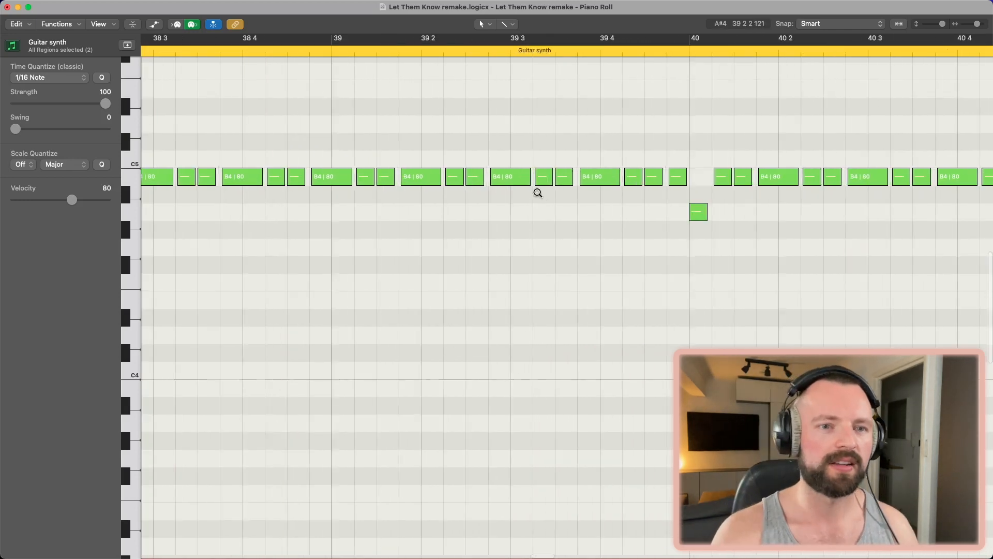
pyautogui.scroll(-6, 537, 194)
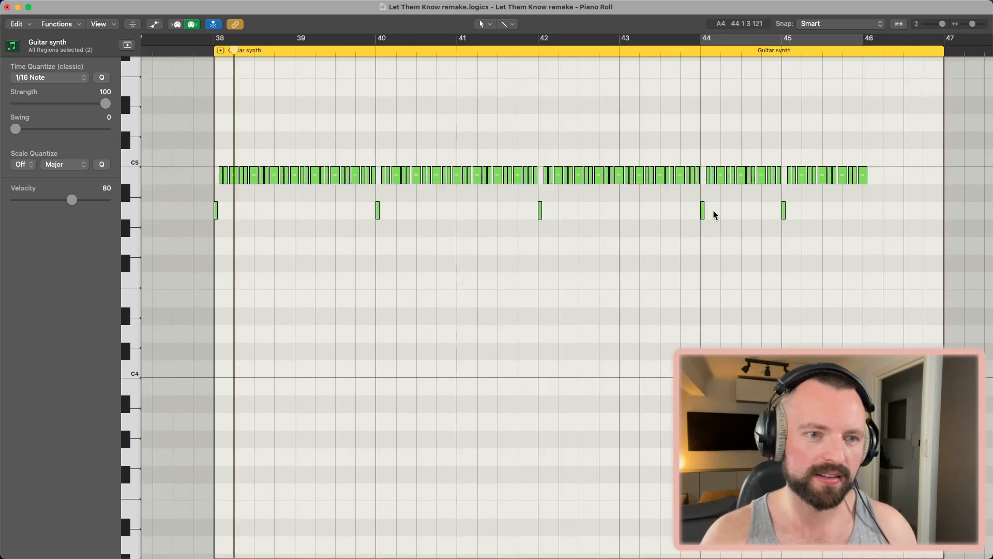
# Open the Guitar synth region in Chorus 4 final in the Piano Roll and examine its looped one-bar B4 rhythm.
pyautogui.scroll(8, 778, 210)
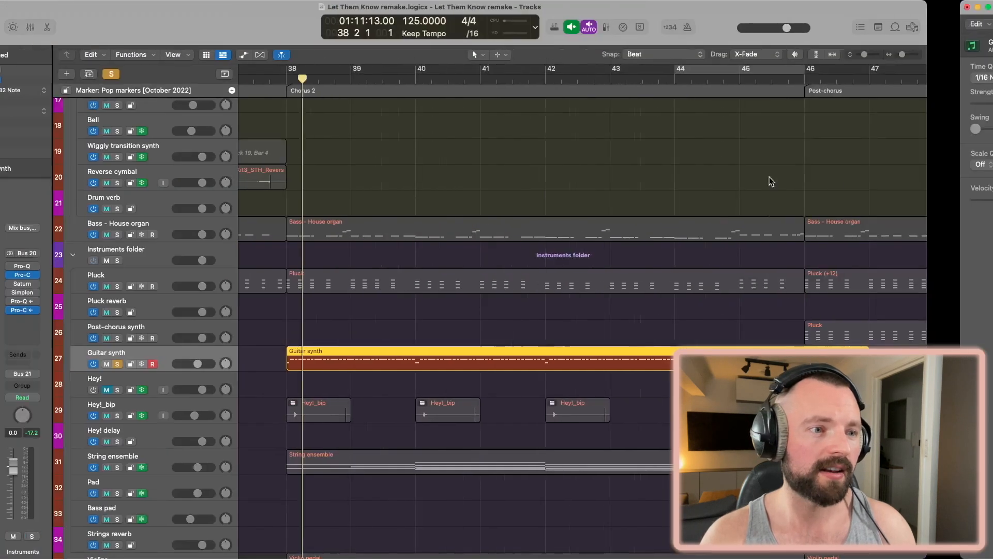
pyautogui.hscroll(-1, 535, 373)
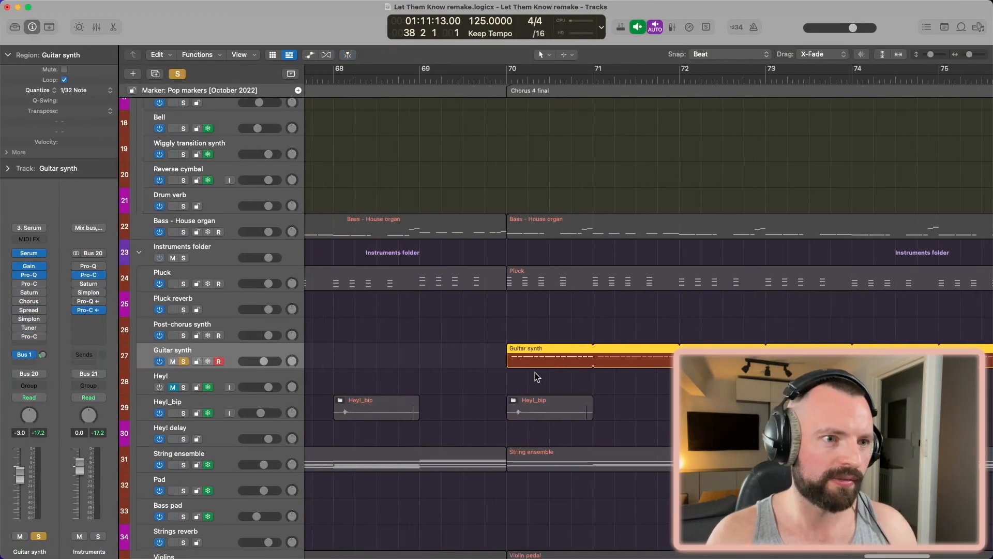
pyautogui.hscroll(2, 535, 373)
pyautogui.doubleClick(483, 352)
pyautogui.scroll(-3, 482, 355)
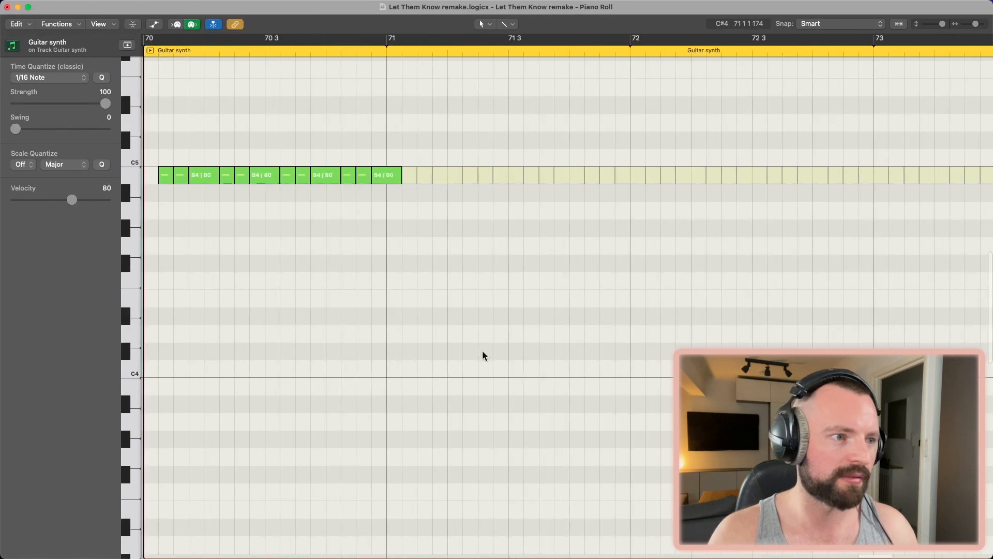
pyautogui.hscroll(-5, 483, 353)
pyautogui.hscroll(4, 480, 258)
pyautogui.scroll(3, 479, 258)
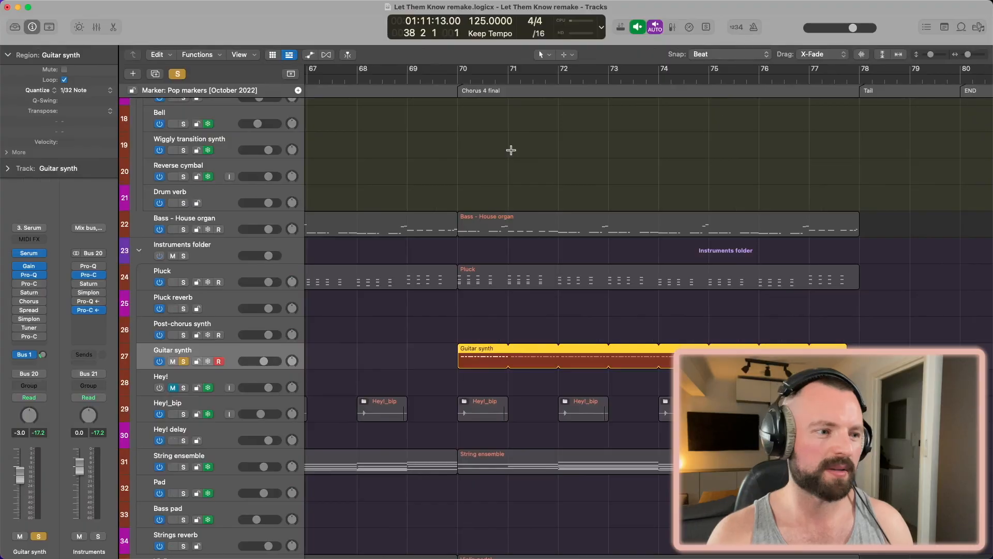
# Unsolo the Guitar synth, play Chorus 4 final with the full mix, and freeze the Guitar synth track again.
pyautogui.press('s')
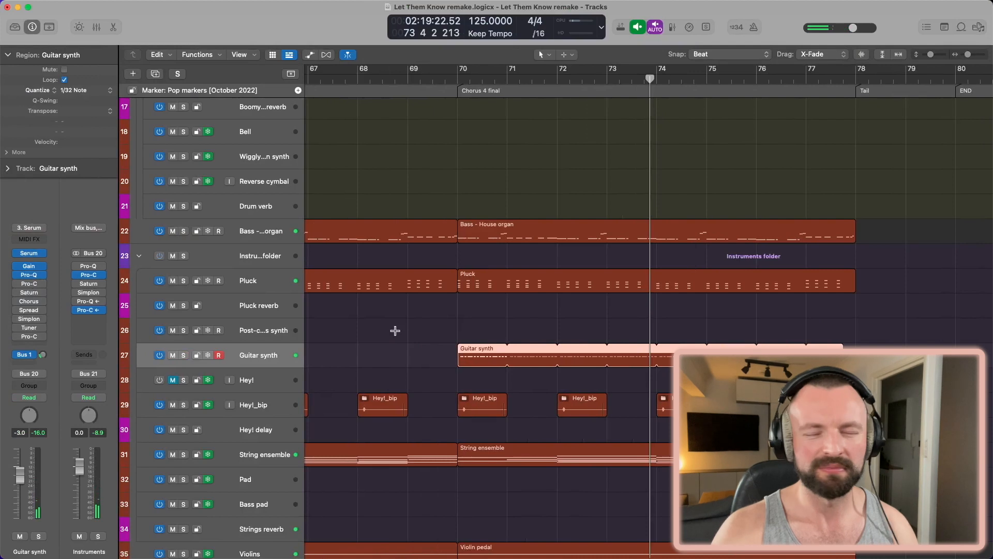
pyautogui.hscroll(-15, 395, 330)
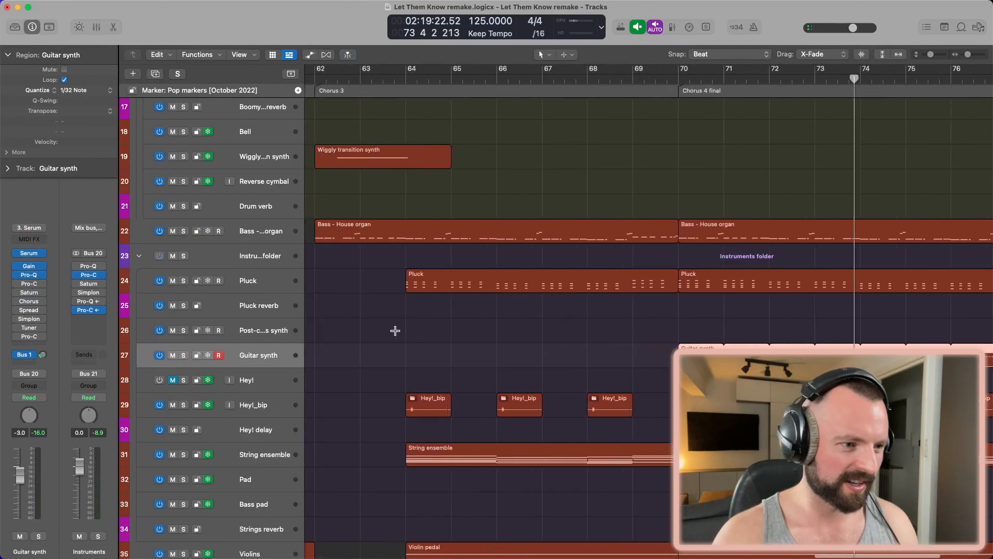
pyautogui.click(208, 358)
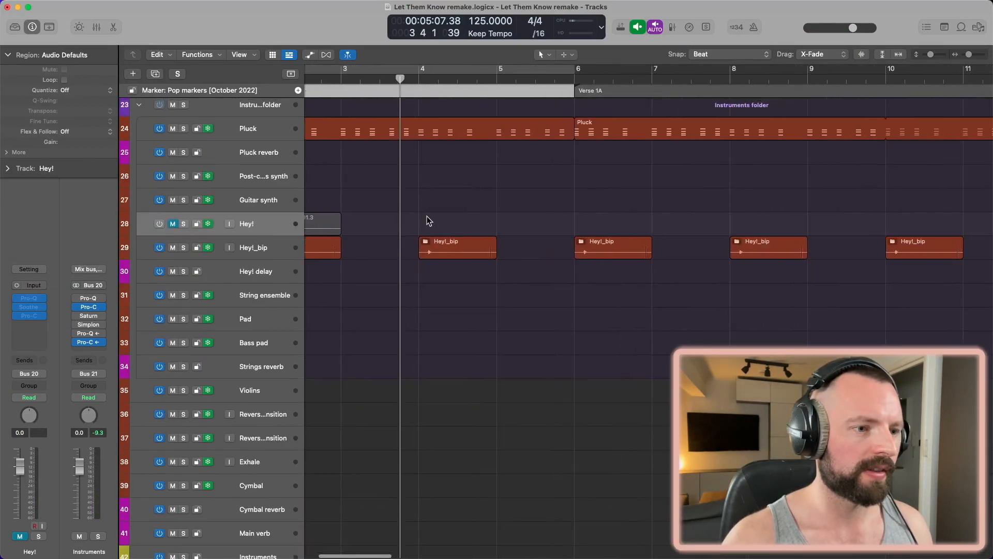
# Play the intro's Hey! vocal from just before bar 2 and turn on the Hey! track.
pyautogui.press('super+Left')
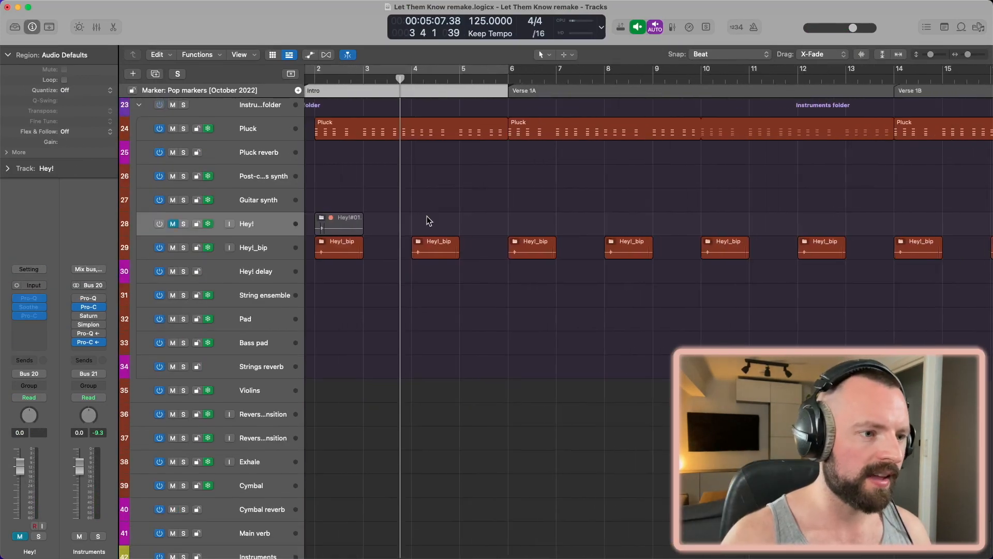
pyautogui.press('super+Right')
pyautogui.press('super+Right')
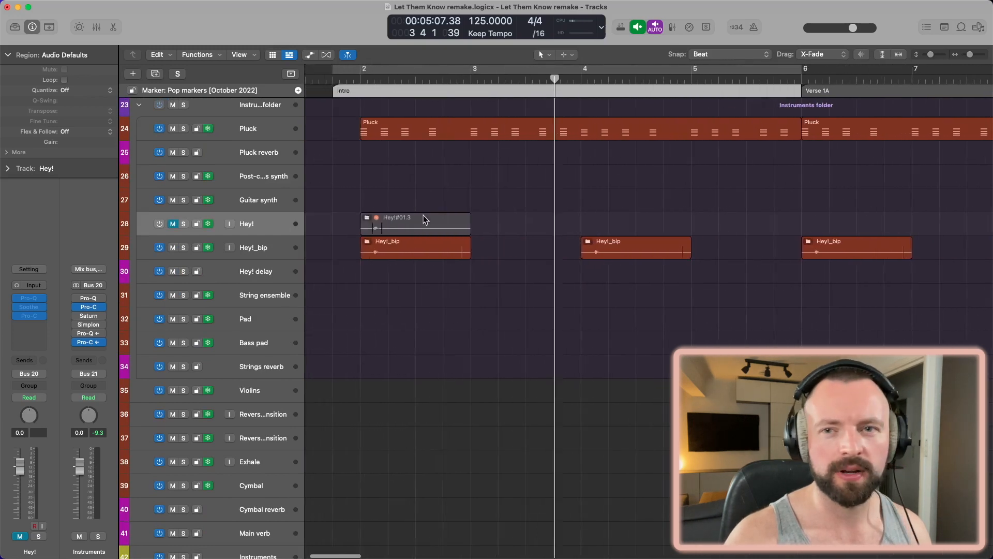
pyautogui.click(376, 76)
pyautogui.press('super+Down')
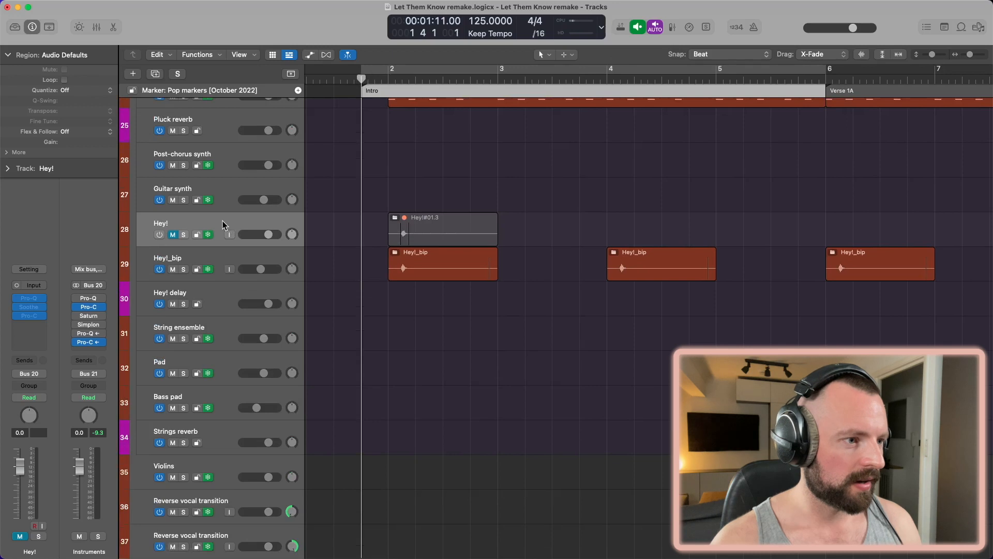
pyautogui.click(155, 238)
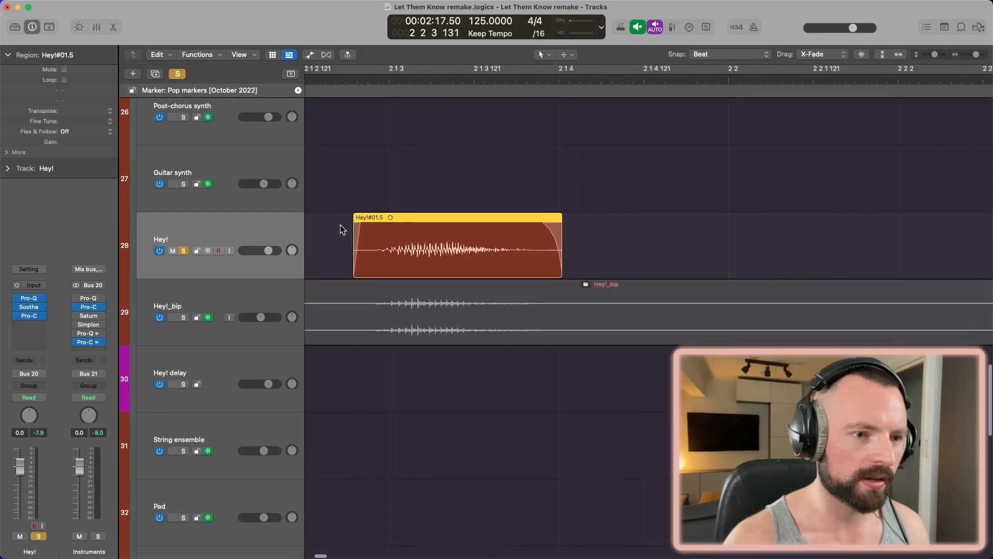
# Examine the Hey! track's Pro-Q, Soothe and Pro-C plug-ins while playing the soloed vocal, closing each plug-in.
pyautogui.scroll(1, 341, 229)
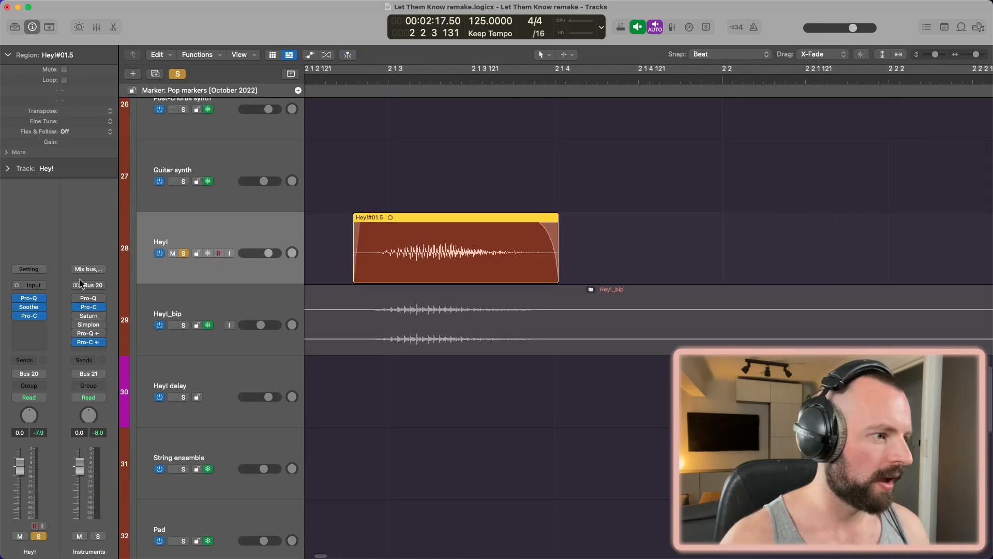
pyautogui.click(30, 298)
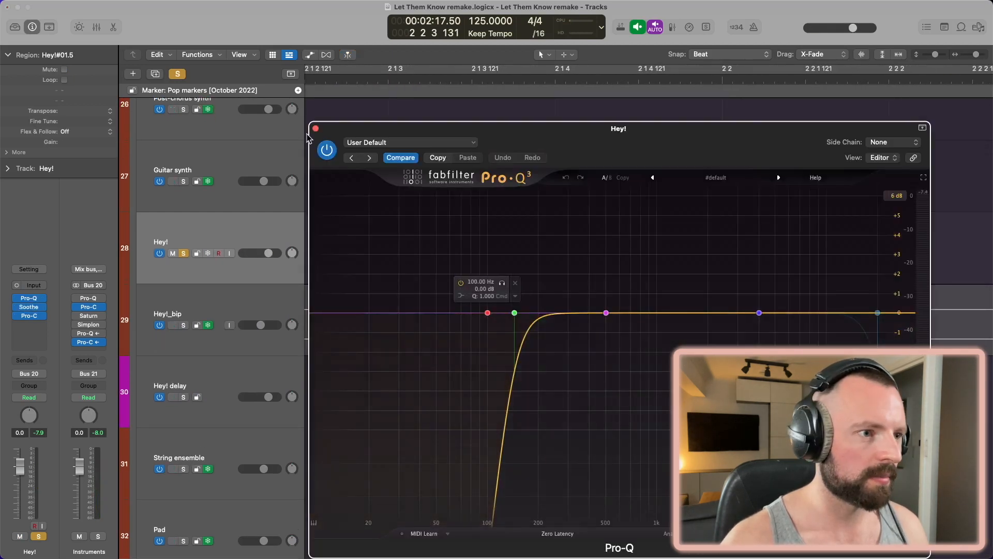
pyautogui.click(316, 128)
pyautogui.click(30, 307)
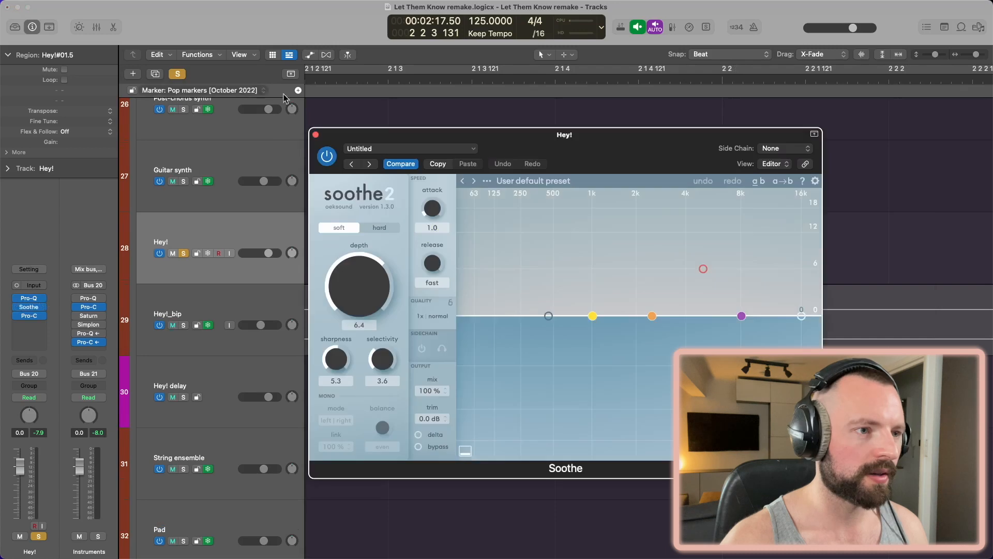
pyautogui.press('space')
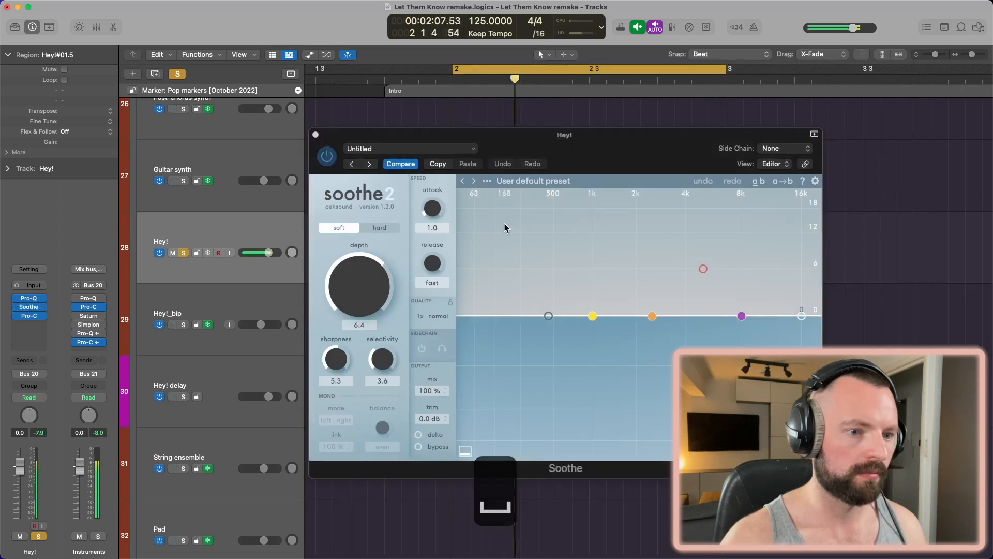
pyautogui.press('space')
pyautogui.click(316, 134)
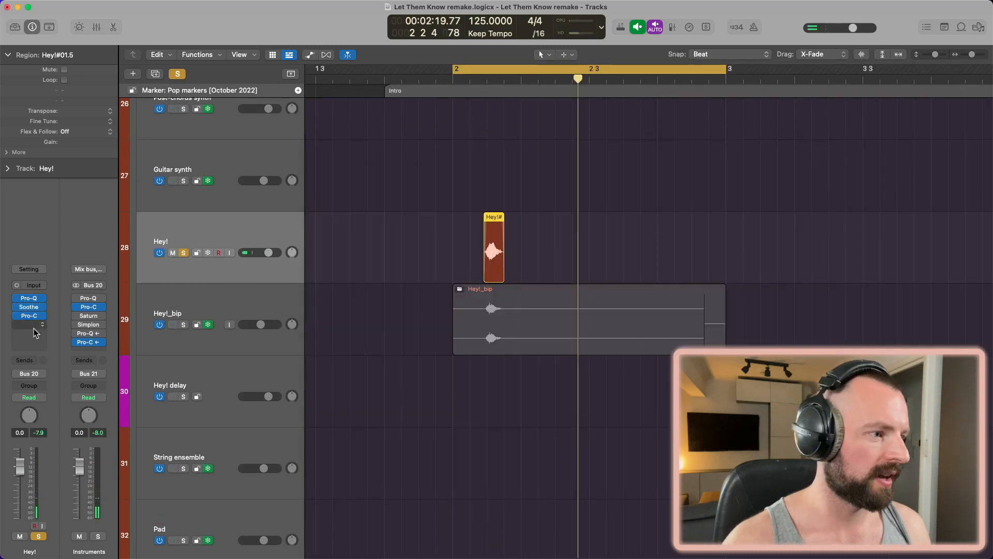
pyautogui.click(31, 316)
pyautogui.press('space')
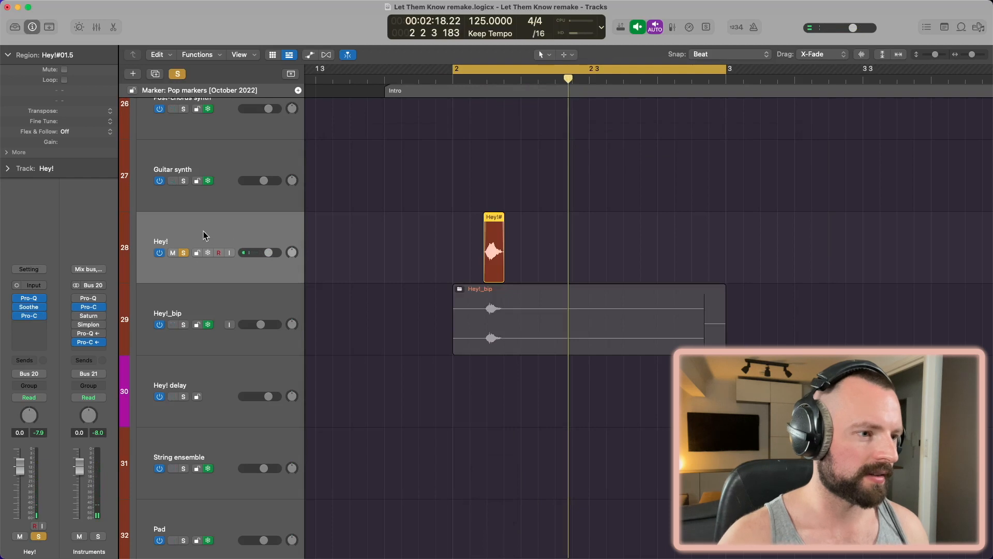
# Unsolo the Hey! track and turn it off.
pyautogui.press('super+Right')
pyautogui.click(184, 252)
pyautogui.click(159, 252)
pyautogui.press('super+Up')
# Unfreeze the Hey!_bip track and examine its Saturn saturation bands and its Bus 1 send to the main reverb.
pyautogui.click(257, 272)
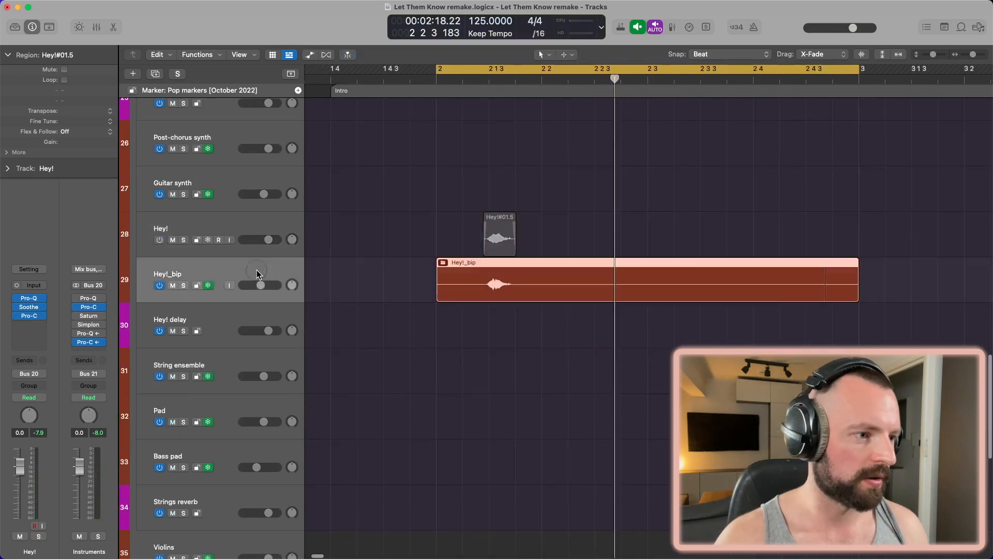
pyautogui.click(208, 285)
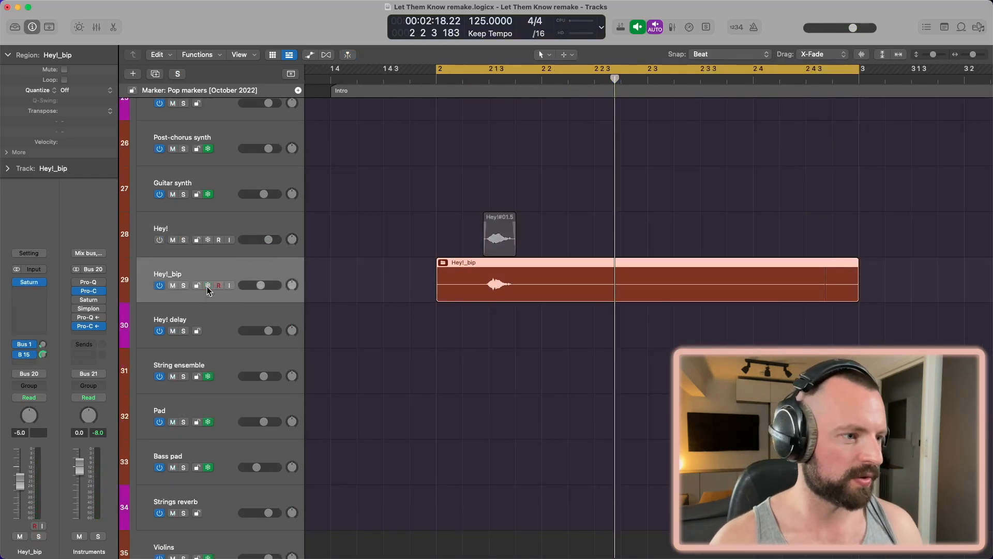
pyautogui.click(29, 282)
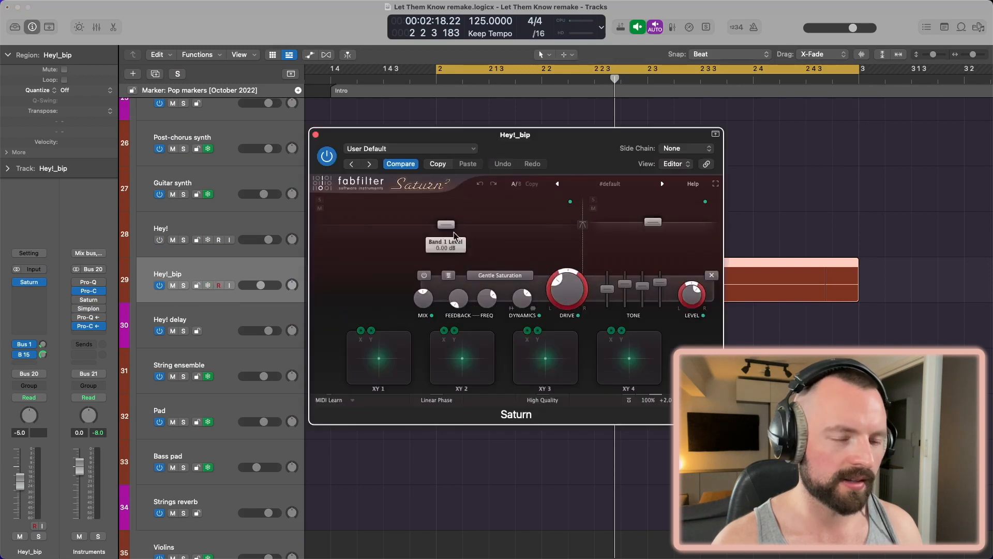
pyautogui.click(423, 212)
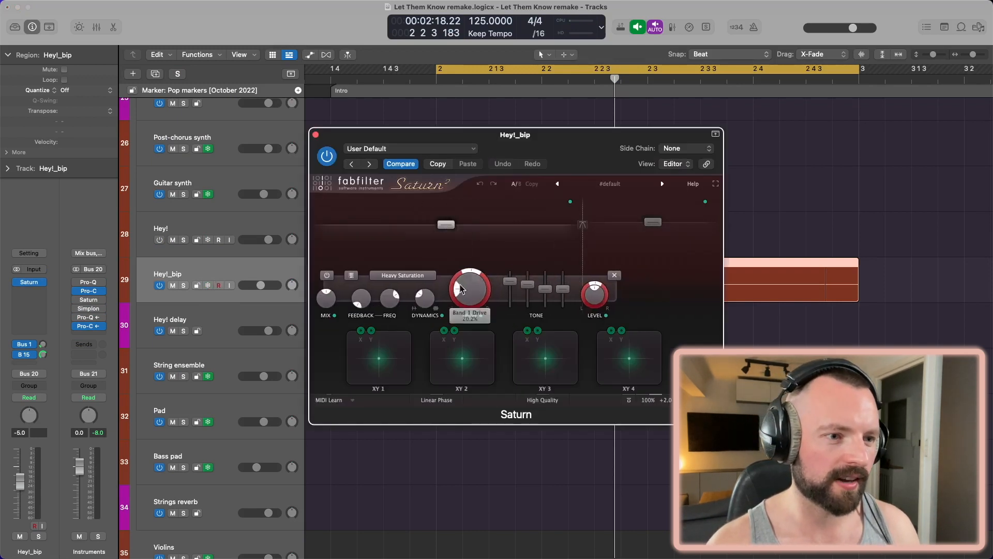
pyautogui.click(315, 135)
pyautogui.click(26, 344)
pyautogui.click(31, 346)
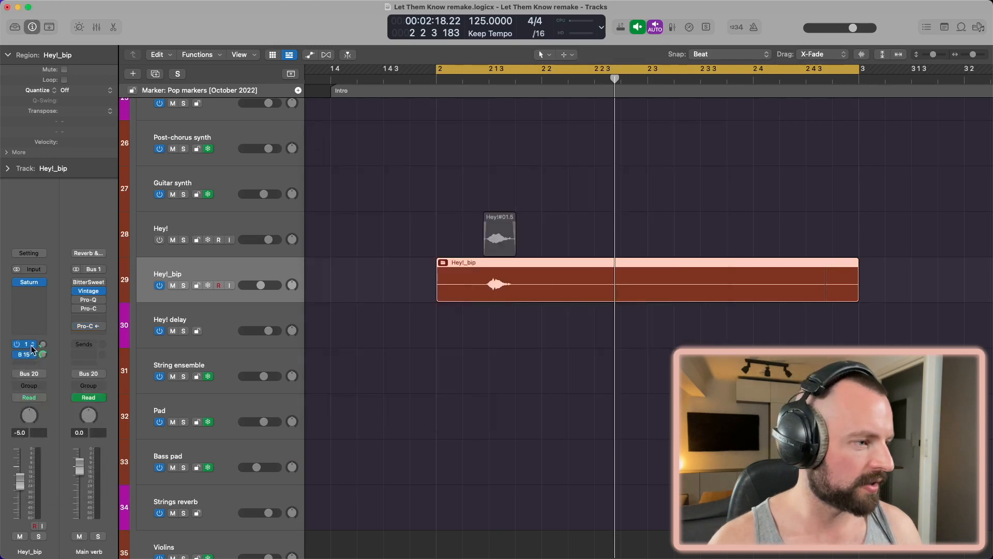
# Examine the Hey! delay track's Timeless plug-in with the Pop vocal delay [October 2022] preset, and play the delayed vocal.
pyautogui.click(216, 319)
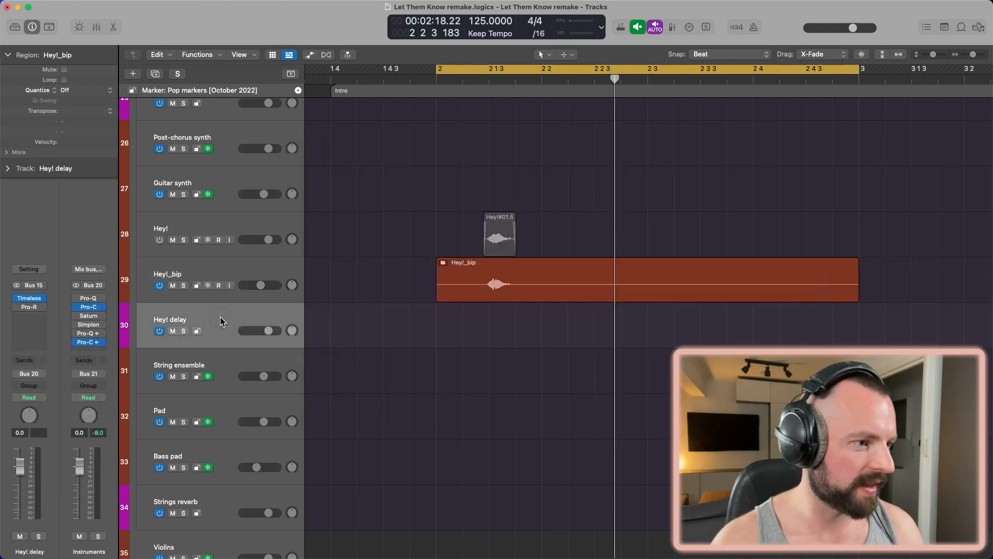
pyautogui.click(32, 304)
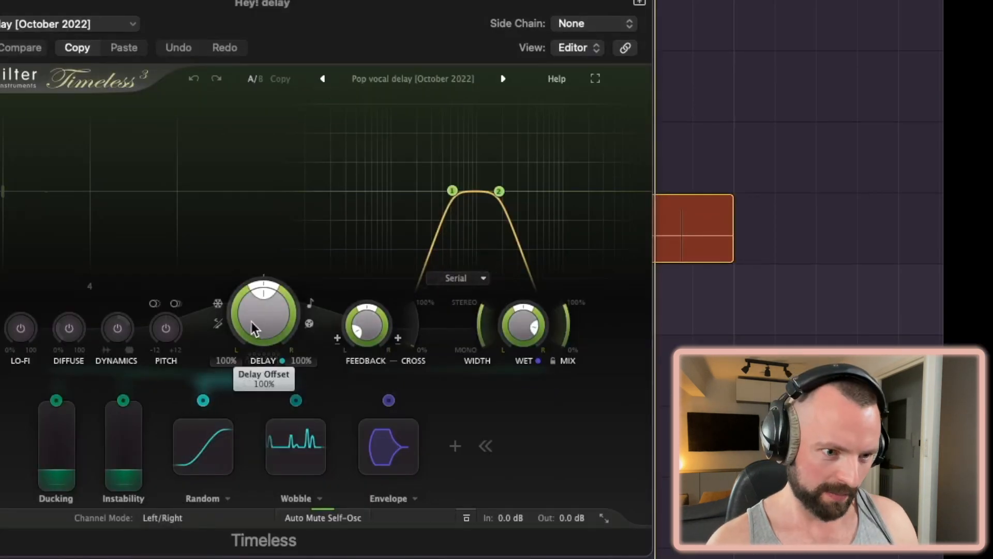
pyautogui.click(311, 302)
pyautogui.click(322, 278)
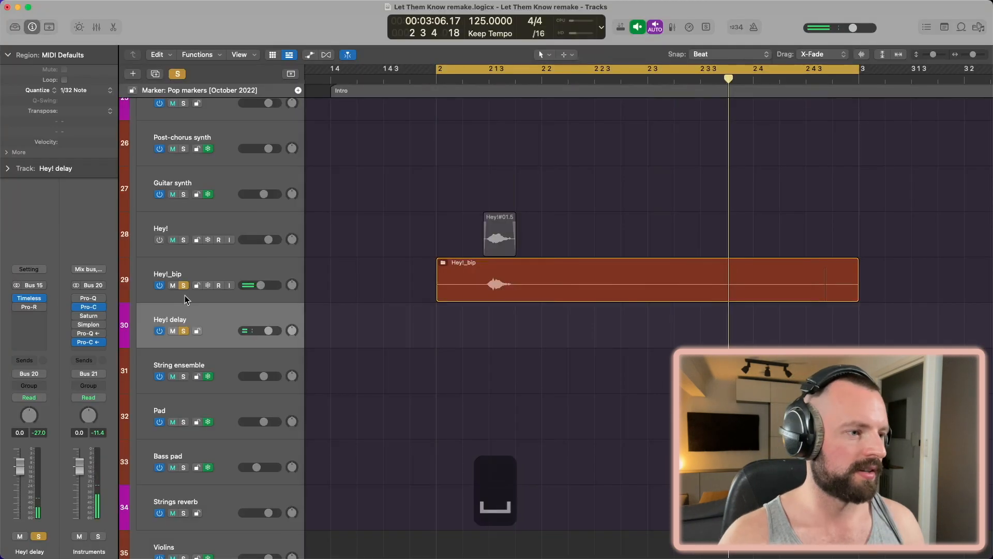
# Unsolo the Hey!_bip and Hey! delay tracks and unfreeze the String ensemble track.
pyautogui.click(183, 285)
pyautogui.click(183, 331)
pyautogui.click(249, 337)
pyautogui.click(208, 347)
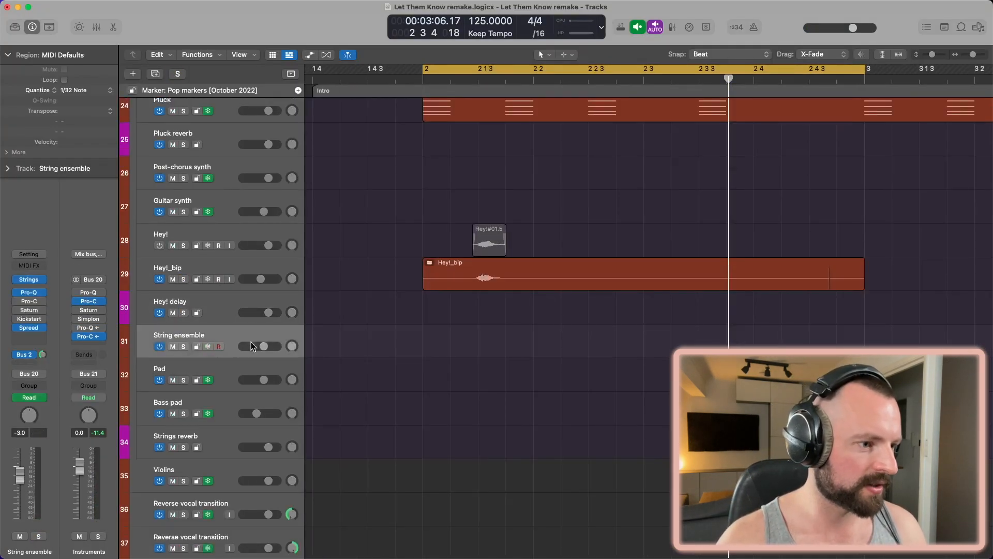
# Examine the String ensemble's Disco Strings patch in Studio Strings and its articulation options.
pyautogui.click(29, 280)
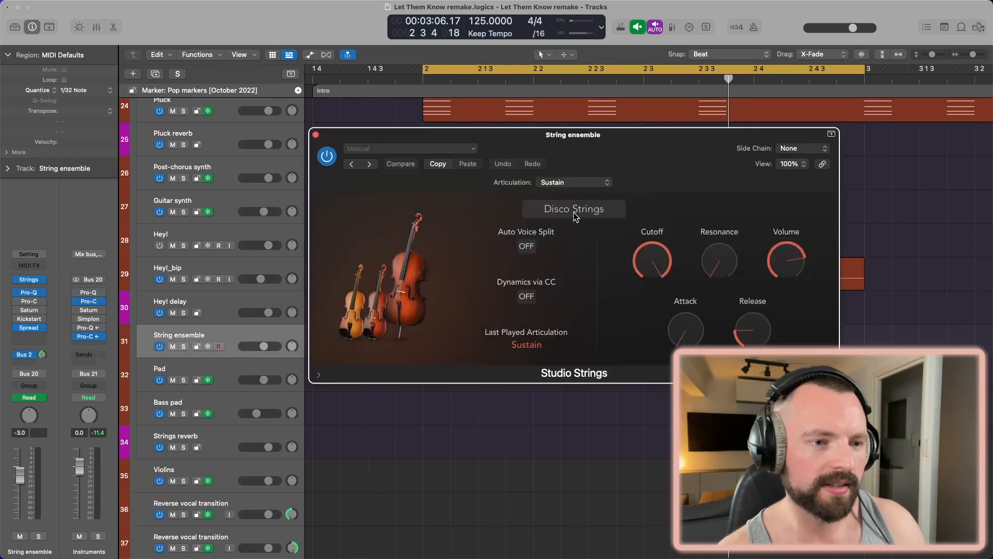
pyautogui.click(585, 184)
pyautogui.click(655, 160)
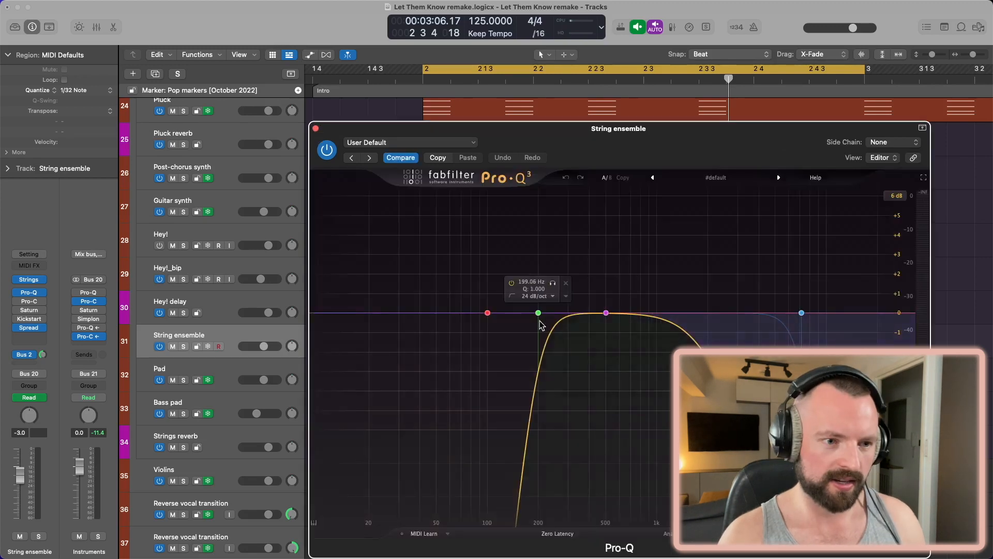
# Examine the String ensemble's Pro-Q low-cut band and its Stereo Spread settings, closing each plug-in.
pyautogui.click(538, 313)
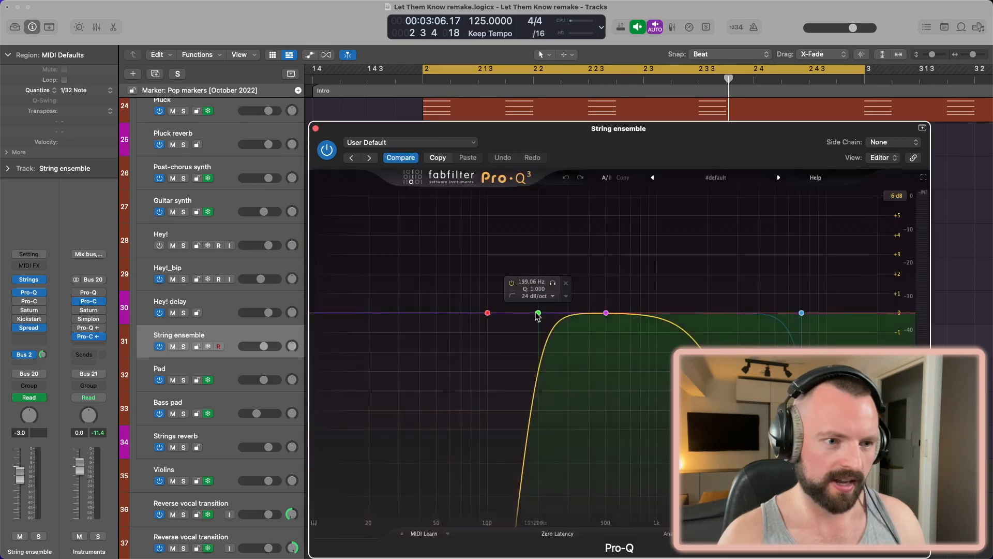
pyautogui.click(315, 129)
pyautogui.click(29, 328)
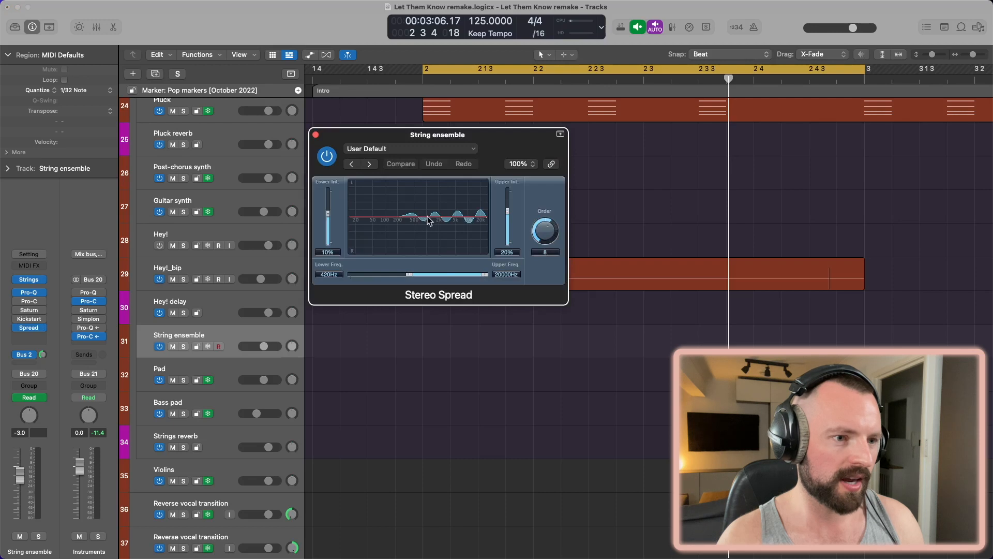
pyautogui.click(316, 136)
# Examine the String ensemble's Bus 2 send to the Strings reverb and that reverb's ValhallaVintageVerb settings.
pyautogui.click(32, 356)
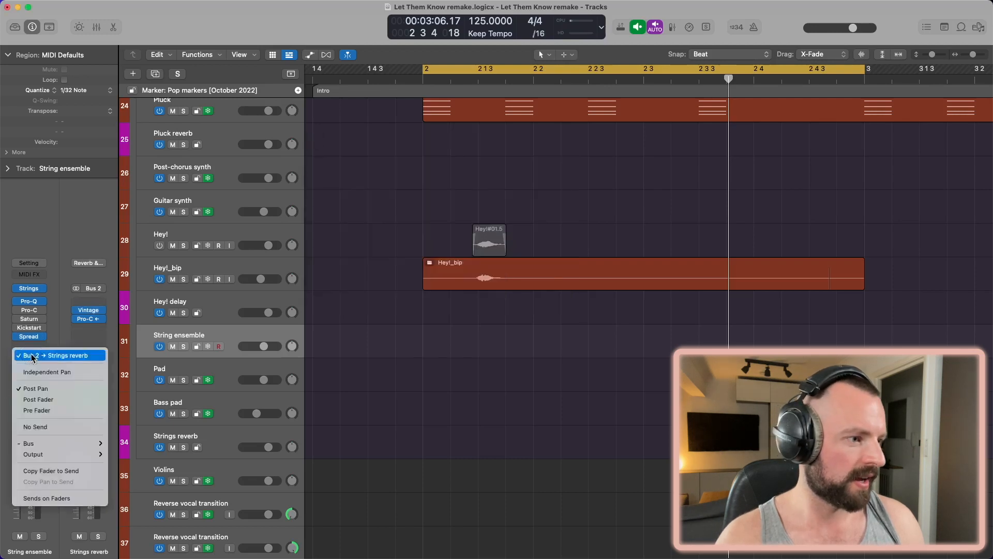
pyautogui.click(32, 357)
pyautogui.click(89, 312)
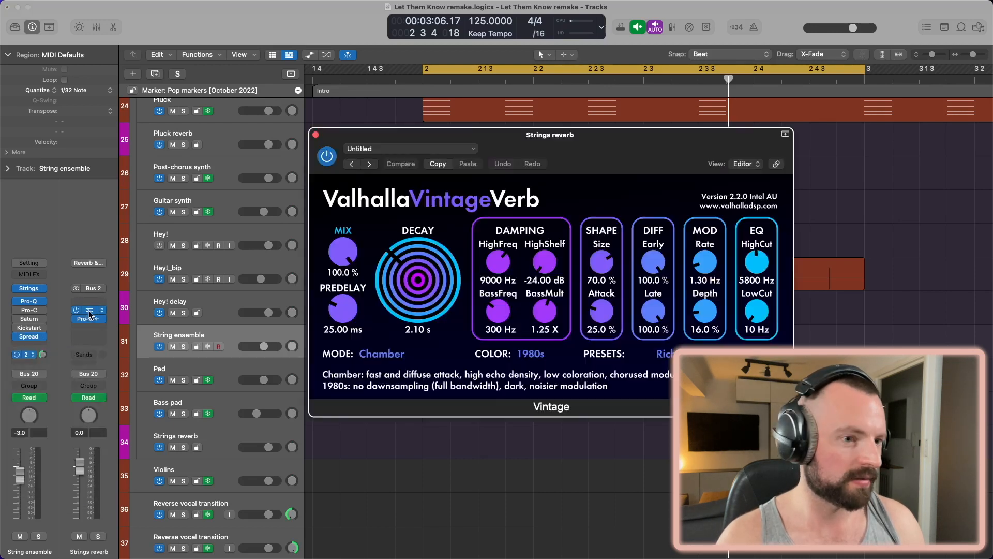
pyautogui.moveTo(757, 311); pyautogui.dragTo(757, 291)
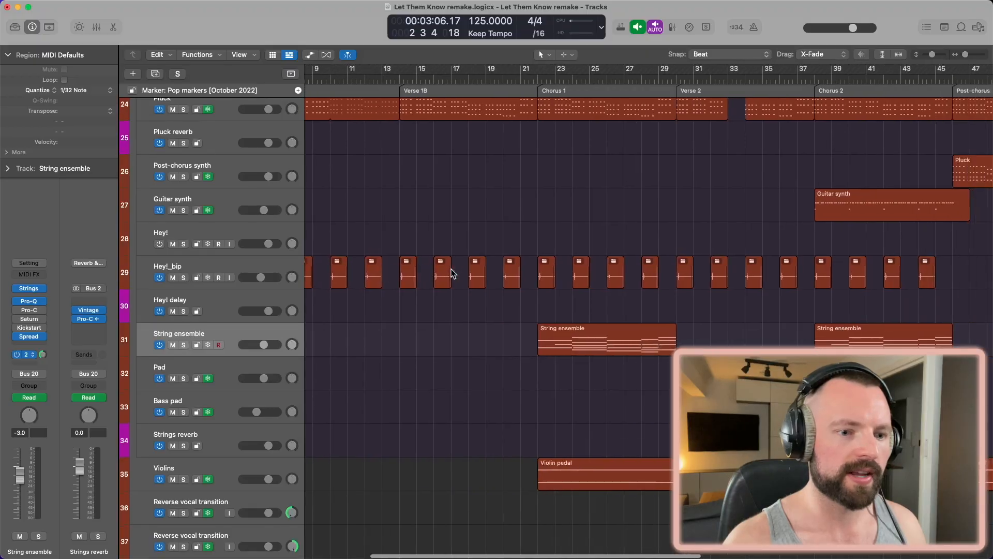
# Play the soloed String ensemble in Chorus 1.
pyautogui.keyDown('ctrl'); pyautogui.keyDown('alt'); pyautogui.click(451, 270); pyautogui.keyUp('alt'); pyautogui.keyUp('ctrl')
pyautogui.hscroll(5, 452, 270)
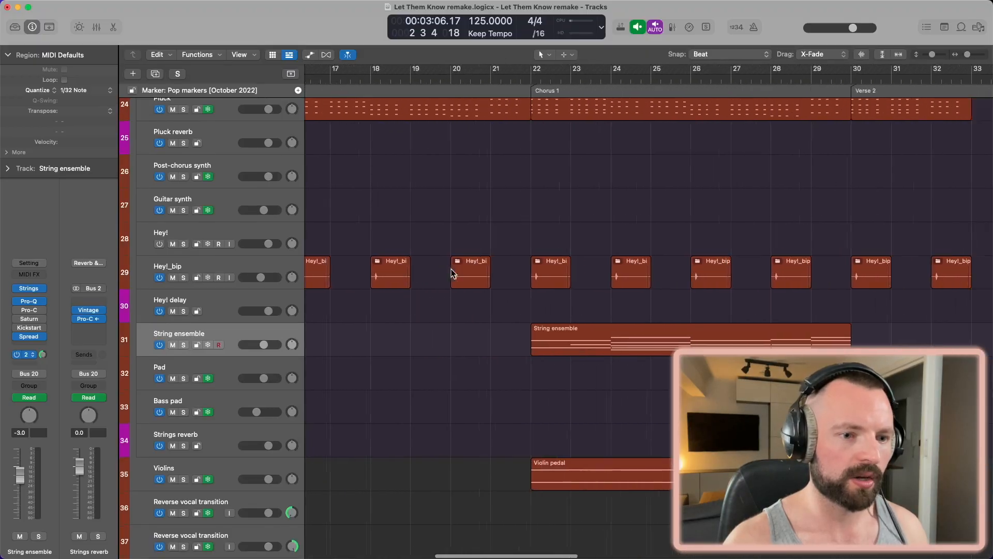
pyautogui.click(398, 78)
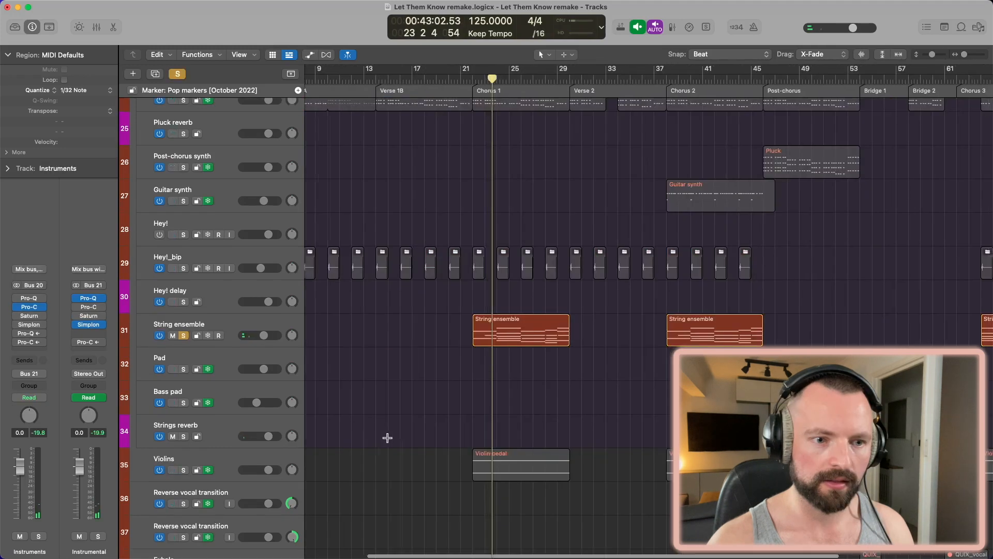
# Open the notes of the Chorus 1 String ensemble region and play the part on its own.
pyautogui.hscroll(3, 387, 438)
pyautogui.keyDown('ctrl'); pyautogui.keyDown('alt'); pyautogui.click(387, 439); pyautogui.keyUp('alt'); pyautogui.keyUp('ctrl')
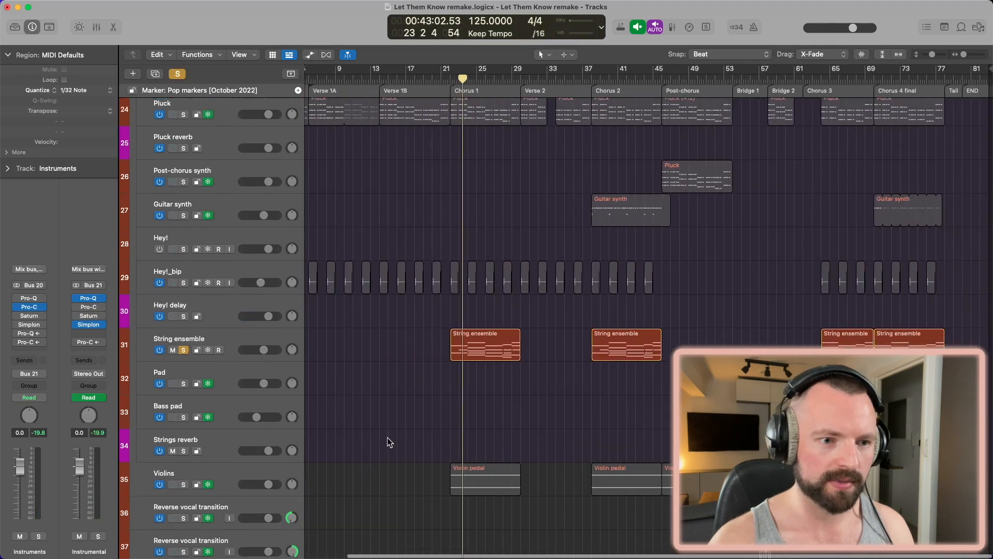
pyautogui.doubleClick(472, 337)
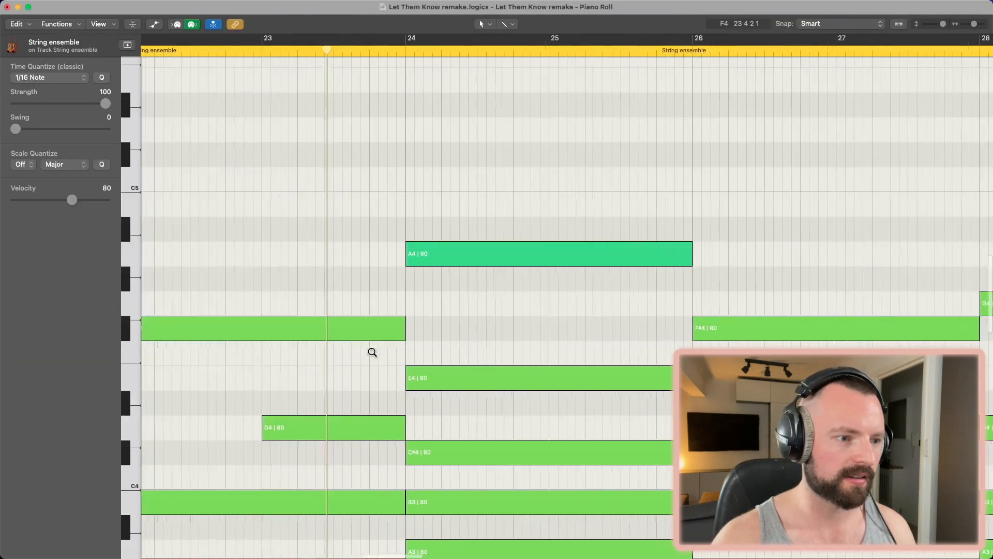
pyautogui.press('s')
pyautogui.press('space')
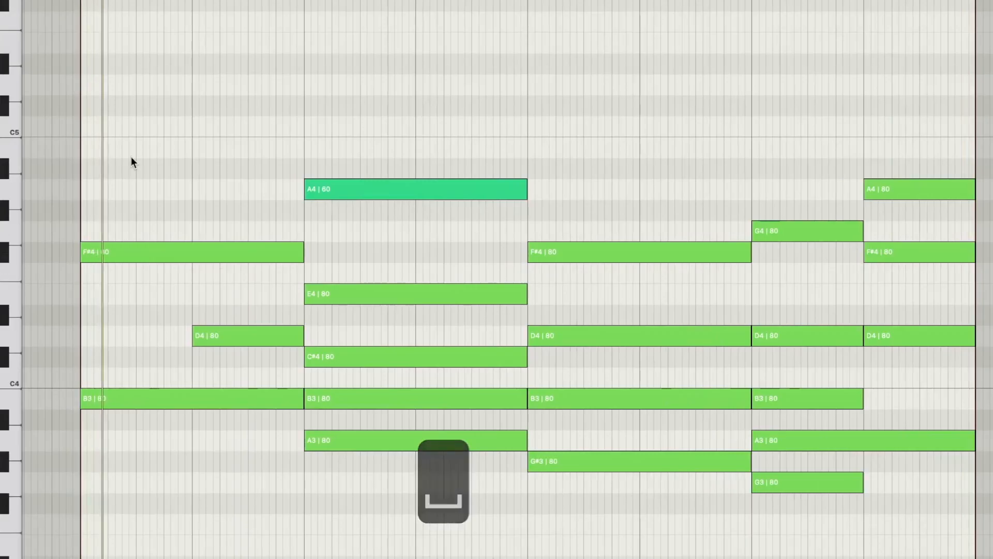
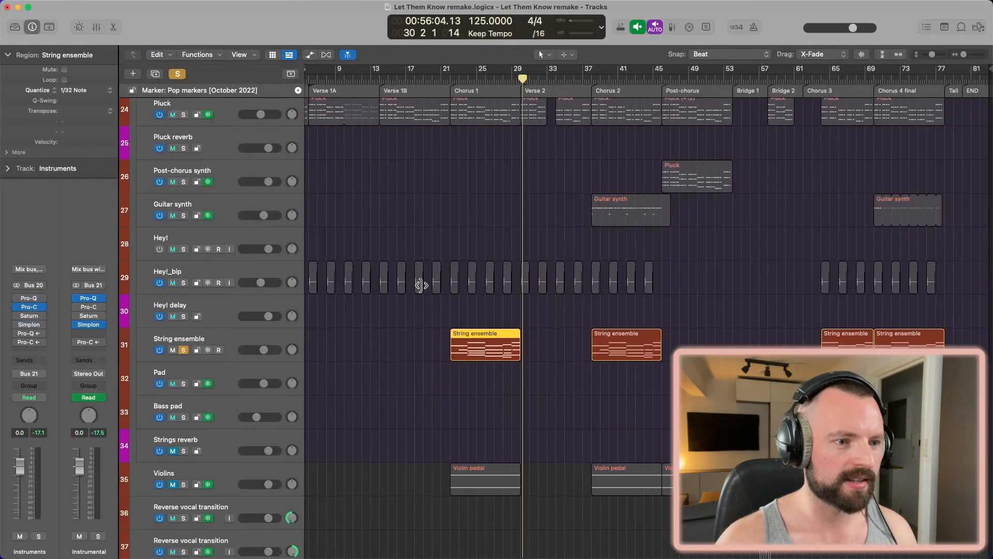
# Solo the Bass - House organ alongside the String ensemble and play Chorus 1 while following the string notes.
pyautogui.scroll(6, 423, 287)
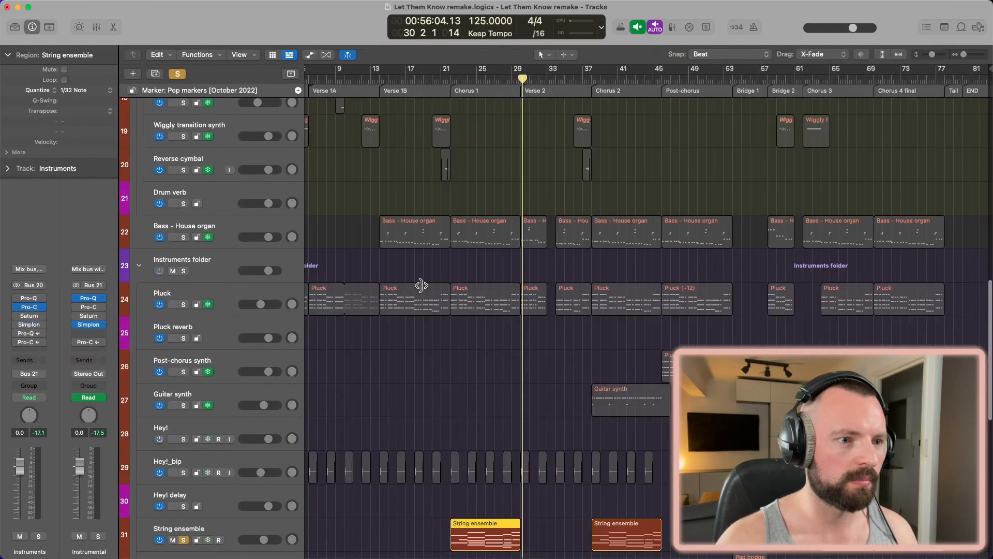
pyautogui.click(183, 237)
pyautogui.scroll(-4, 445, 409)
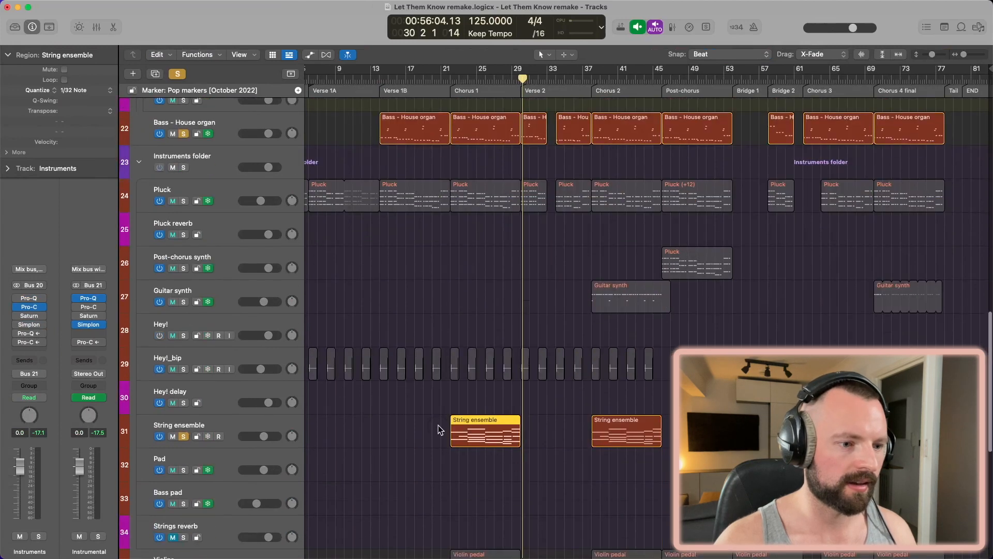
pyautogui.doubleClick(456, 431)
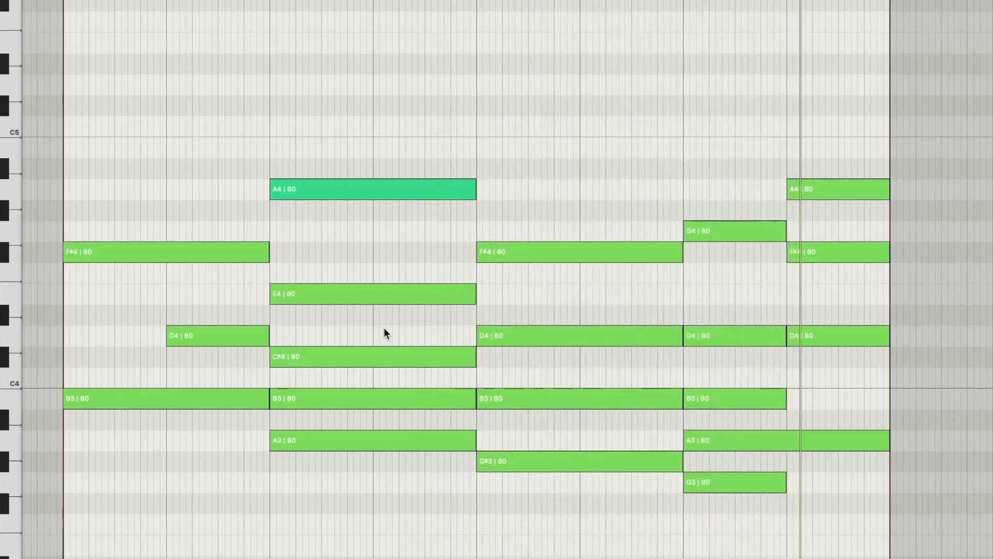
pyautogui.press('space')
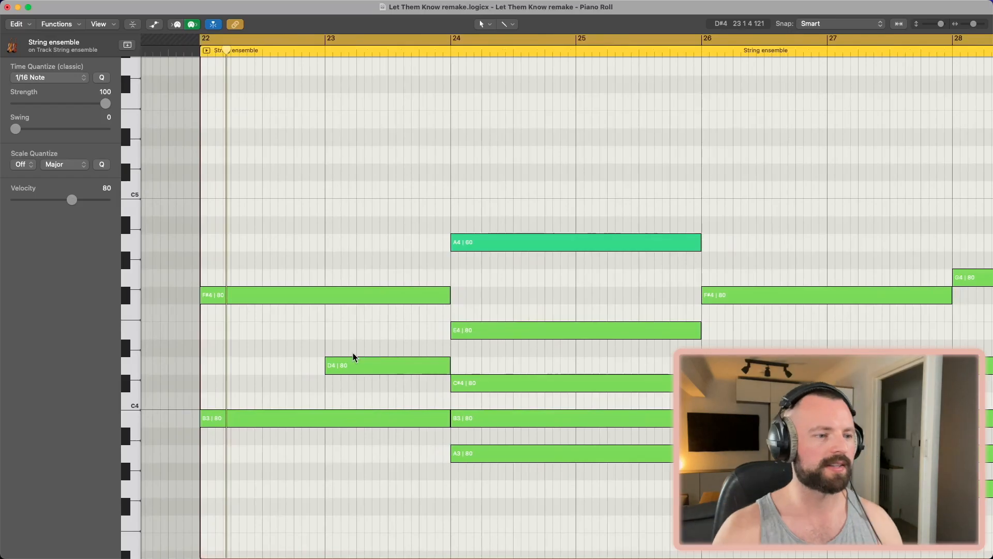
# Examine the pitches of the first String ensemble chord in bars 22 and 23.
pyautogui.scroll(-3, 354, 357)
pyautogui.scroll(5, 354, 358)
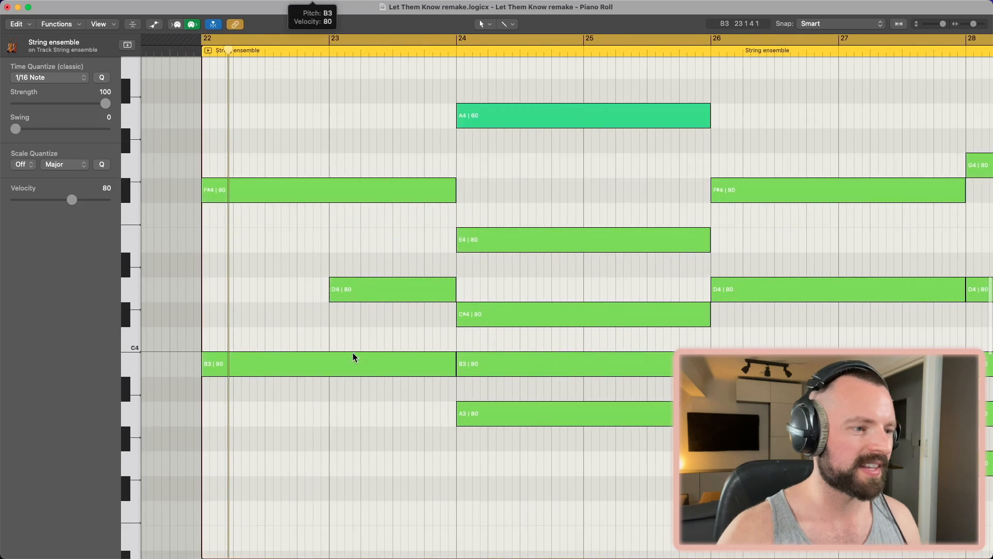
pyautogui.scroll(-2, 354, 358)
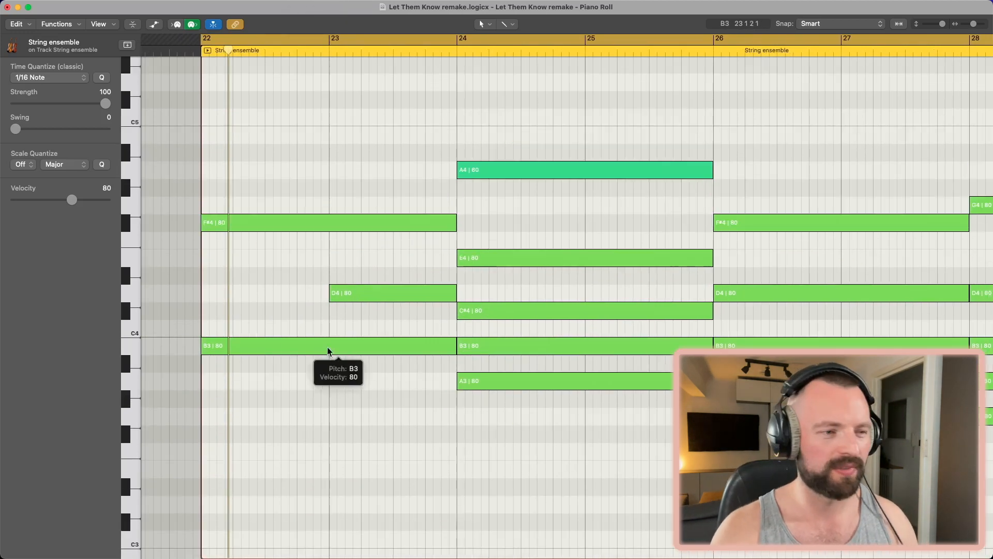
pyautogui.scroll(2, 282, 340)
pyautogui.hscroll(-2, 281, 339)
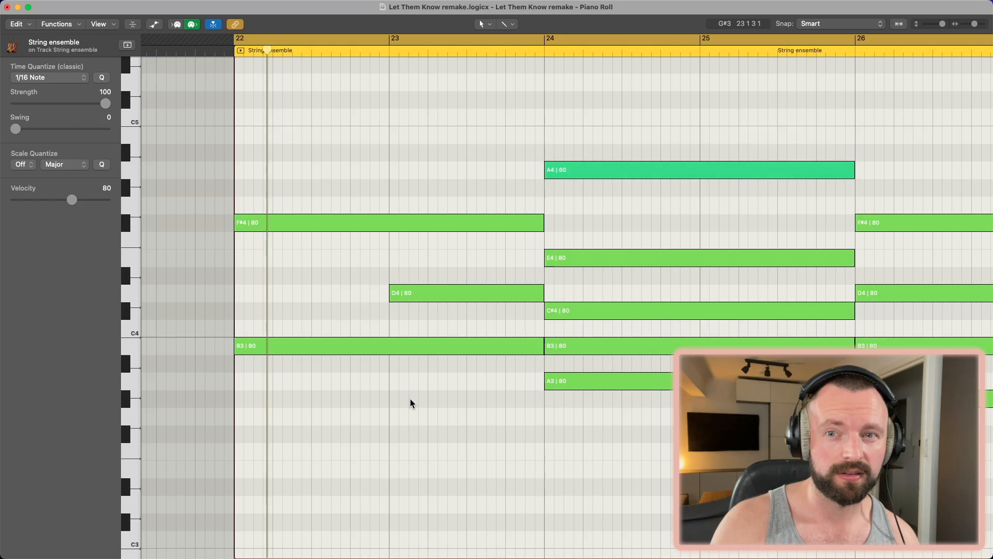
# Examine the String ensemble chord at bar 24 and select its B3 note.
pyautogui.hscroll(3, 411, 400)
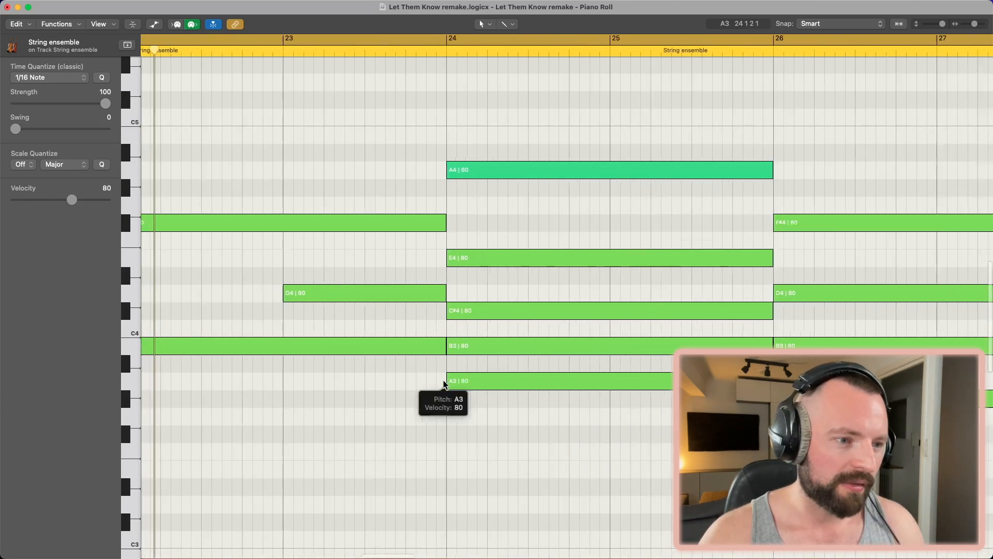
pyautogui.scroll(1, 444, 382)
pyautogui.hscroll(5, 444, 384)
pyautogui.click(384, 348)
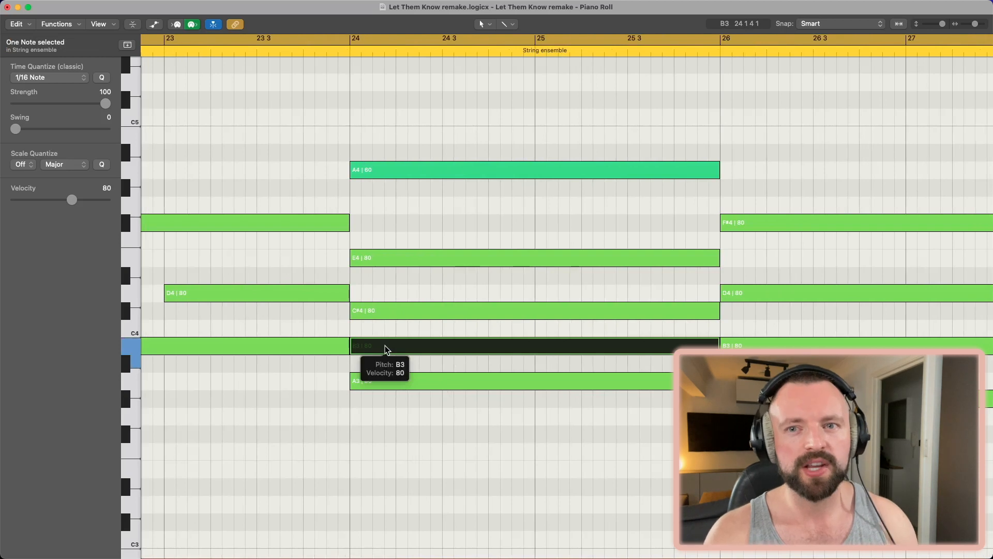
pyautogui.scroll(-1, 385, 348)
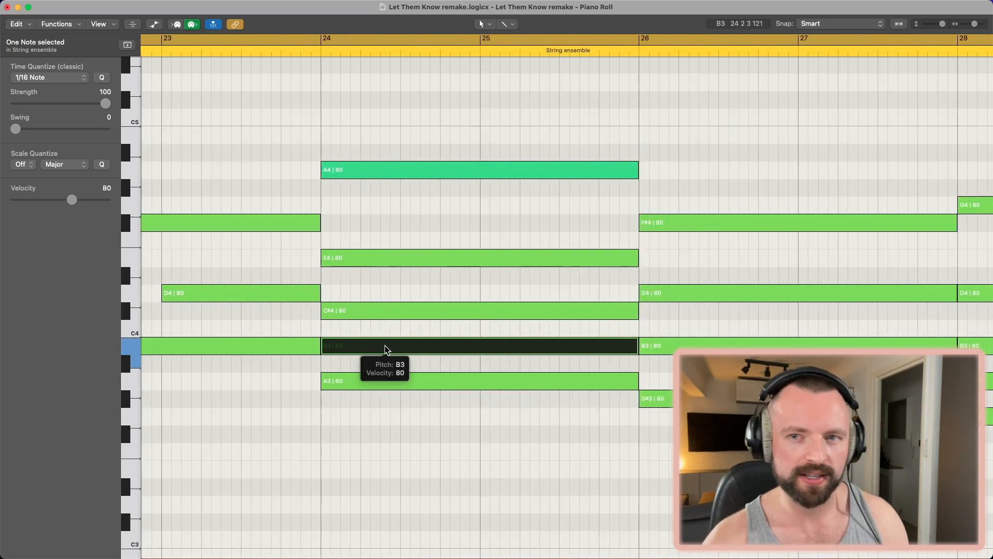
# Turn off cycle playback and play the String ensemble chord from bar 24.
pyautogui.press('c')
pyautogui.click(321, 52)
pyautogui.press('space')
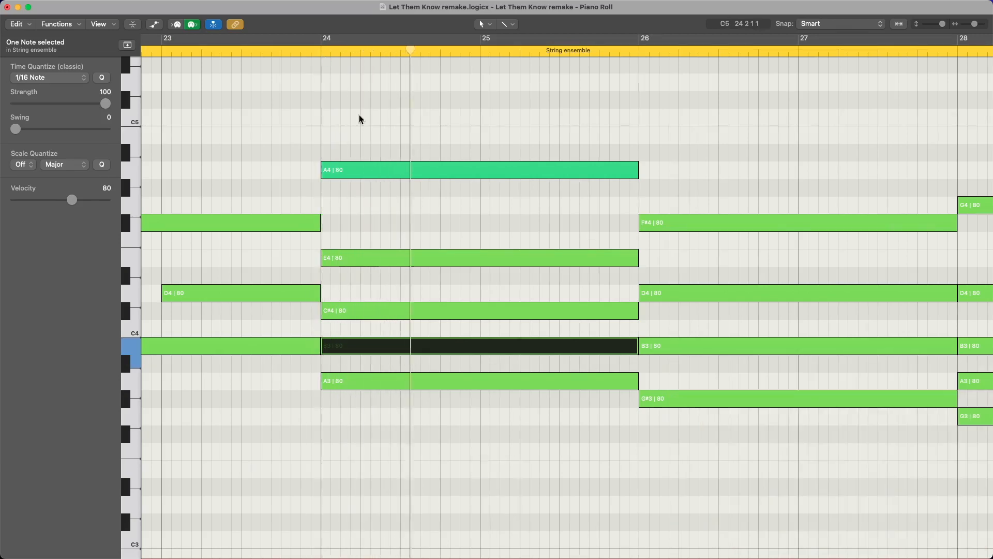
pyautogui.press('space')
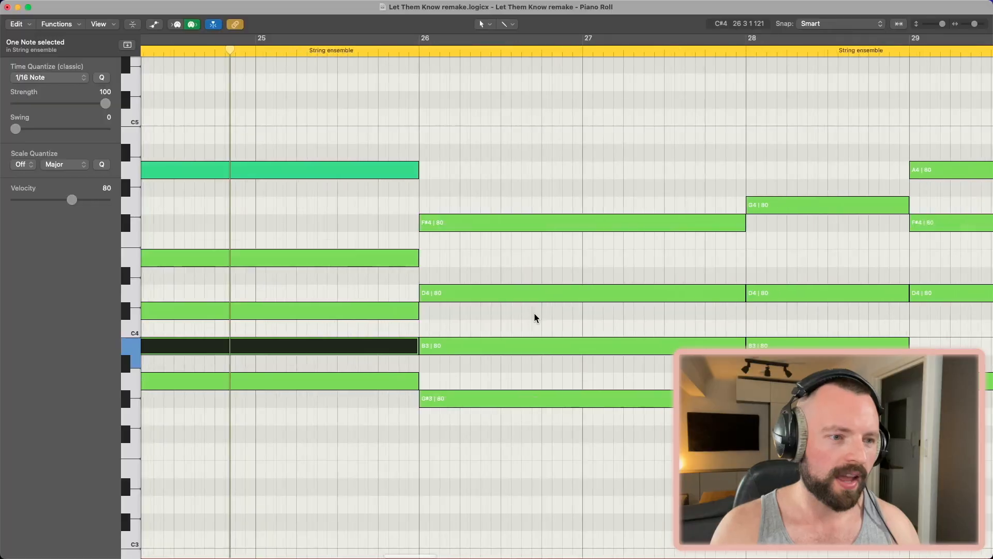
# Place the playhead at bar 26 and examine the String ensemble chords through bar 29.
pyautogui.hscroll(3, 534, 316)
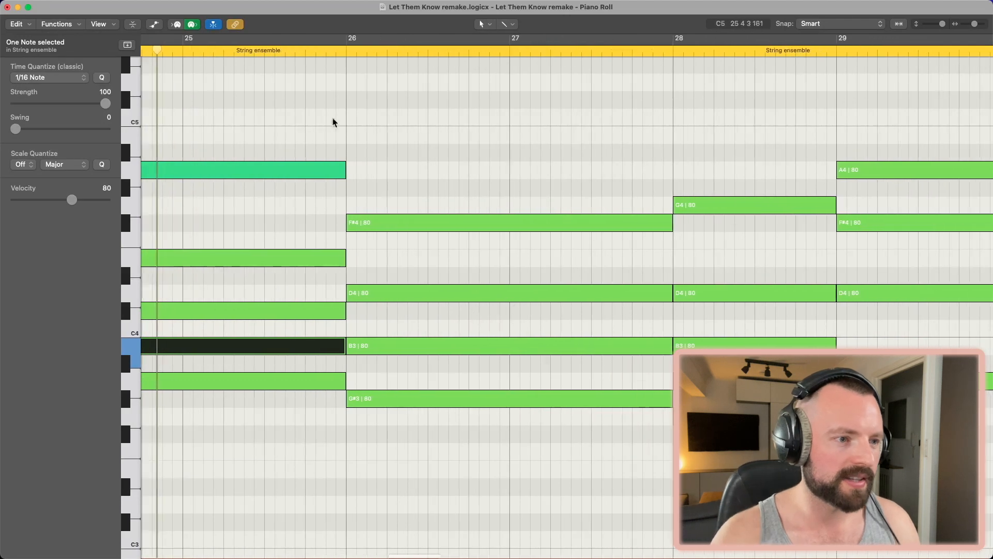
pyautogui.click(353, 53)
pyautogui.scroll(-5, 377, 207)
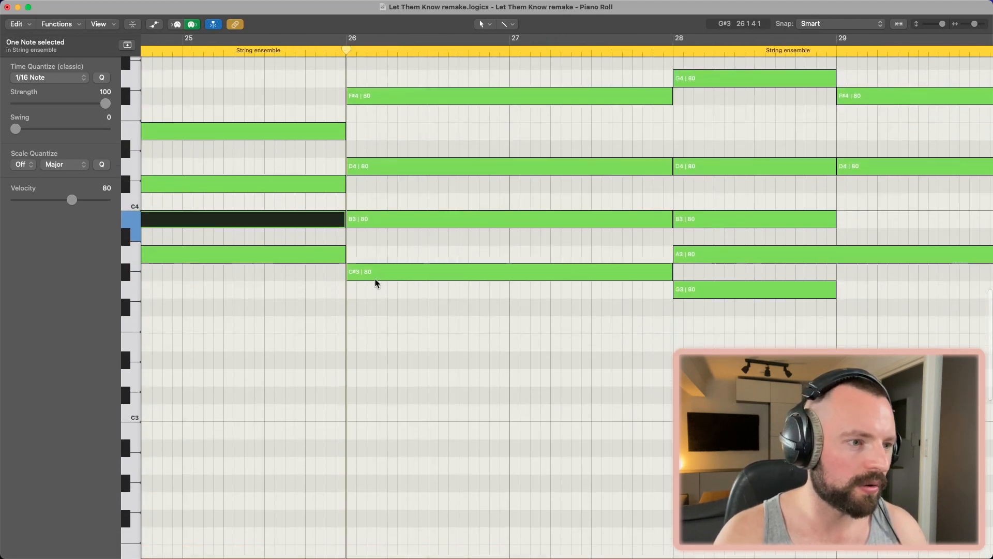
pyautogui.scroll(-2, 377, 258)
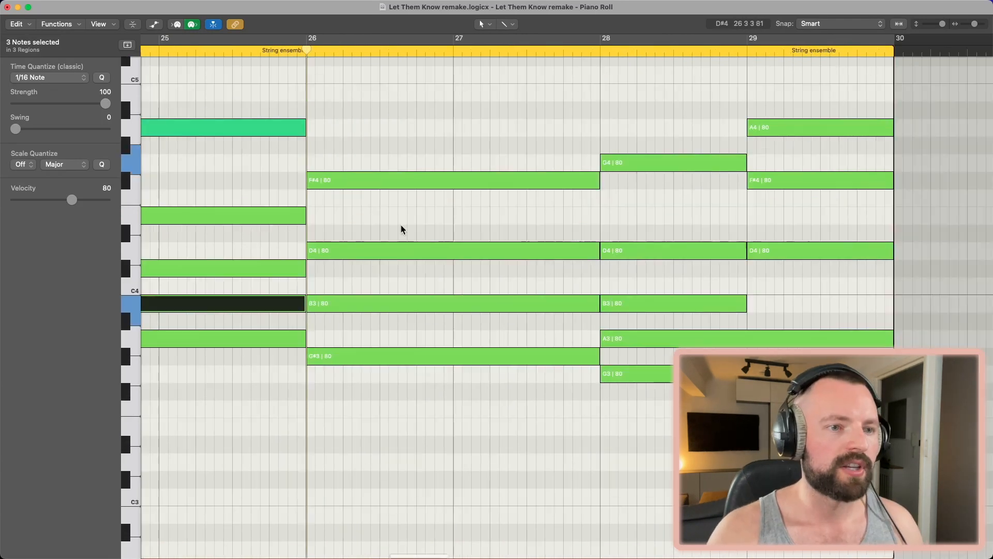
pyautogui.hscroll(4, 402, 226)
pyautogui.scroll(3, 401, 226)
pyautogui.hscroll(6, 402, 226)
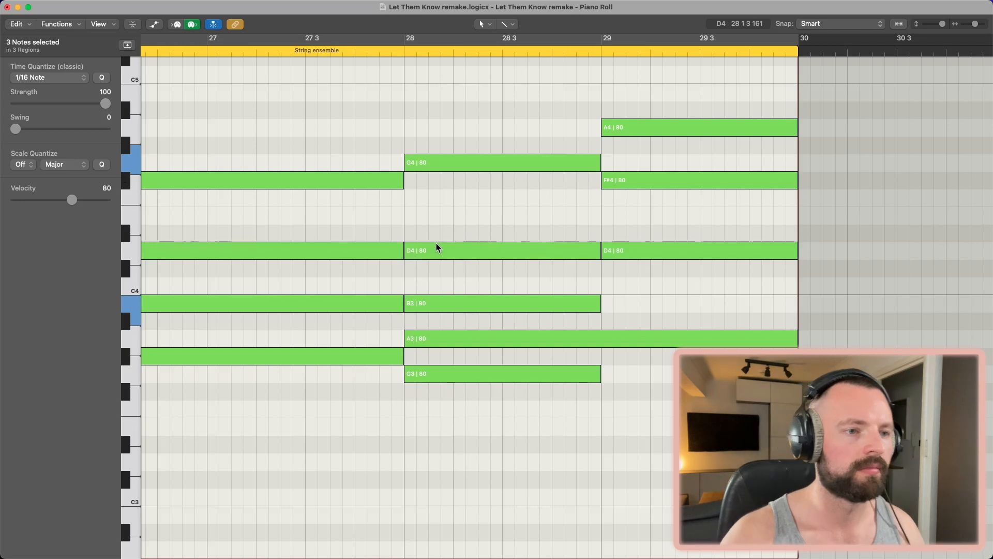
# Return to the arrangement and examine the String ensemble region and notes in Chorus 2.
pyautogui.hotkey('ctrl', 'Left')
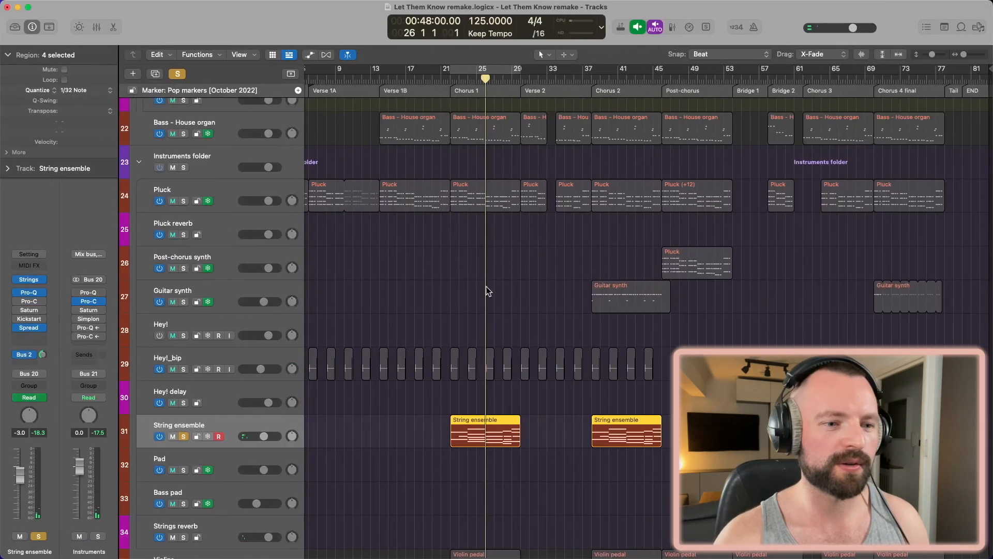
pyautogui.scroll(-10, 572, 359)
pyautogui.press('super+Right')
pyautogui.press('super+Right')
pyautogui.press('super+Right')
pyautogui.hscroll(8, 571, 358)
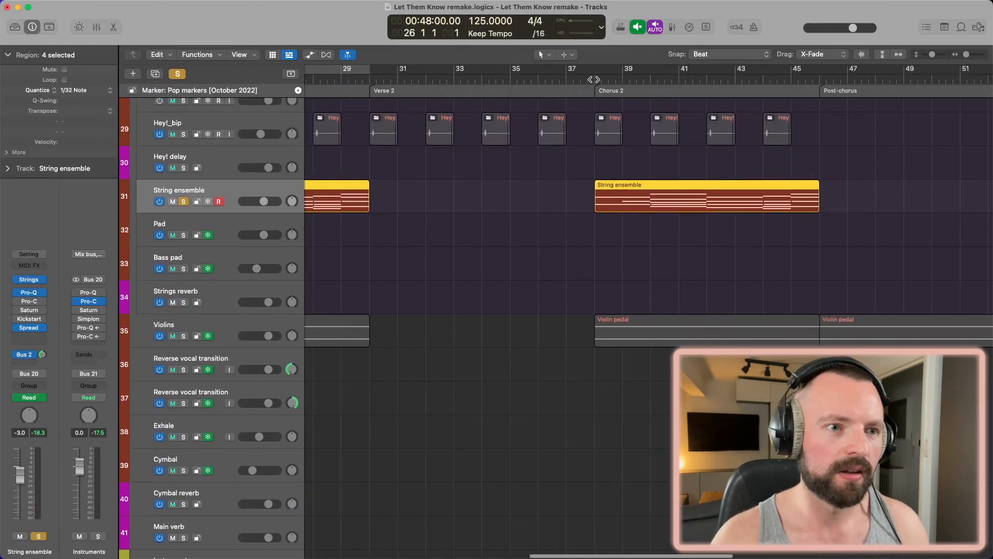
pyautogui.click(598, 193)
pyautogui.hotkey('ctrl', 'Right')
pyautogui.hotkey('ctrl', 'Left')
pyautogui.hscroll(10, 650, 280)
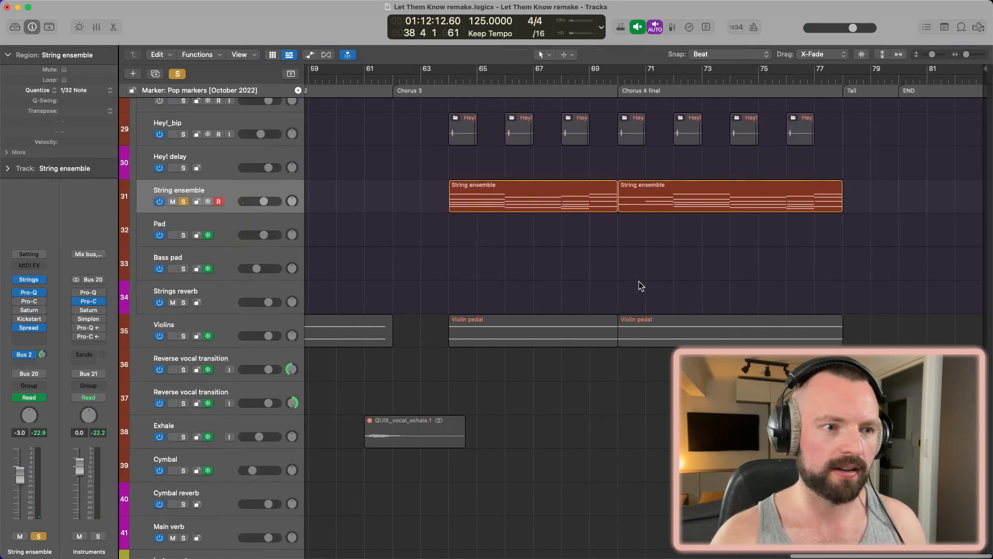
# Examine the notes of the shortened String ensemble region in Chorus 3, starting at bar 64.
pyautogui.click(476, 193)
pyautogui.press('super+Right')
pyautogui.press('super+Right')
pyautogui.hotkey('ctrl', 'Right')
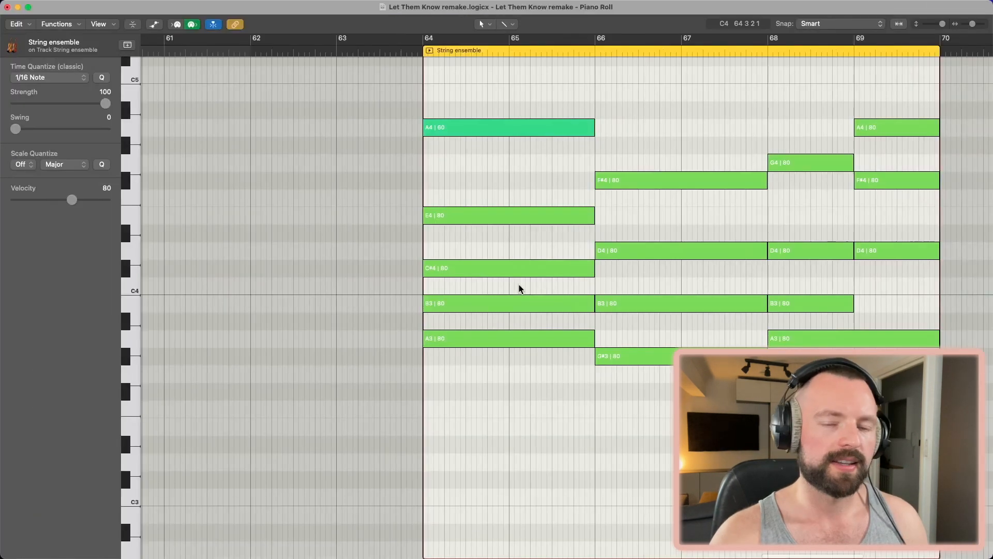
pyautogui.hotkey('ctrl', 'Left')
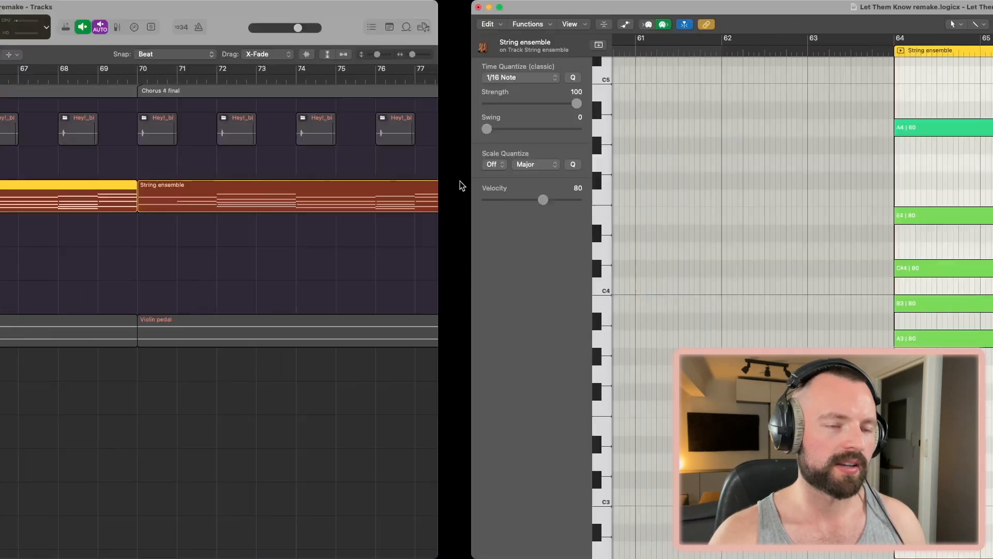
# Select the Chorus 4 final String ensemble region and examine its pattern in the arrangement.
pyautogui.click(785, 193)
pyautogui.hscroll(5, 617, 265)
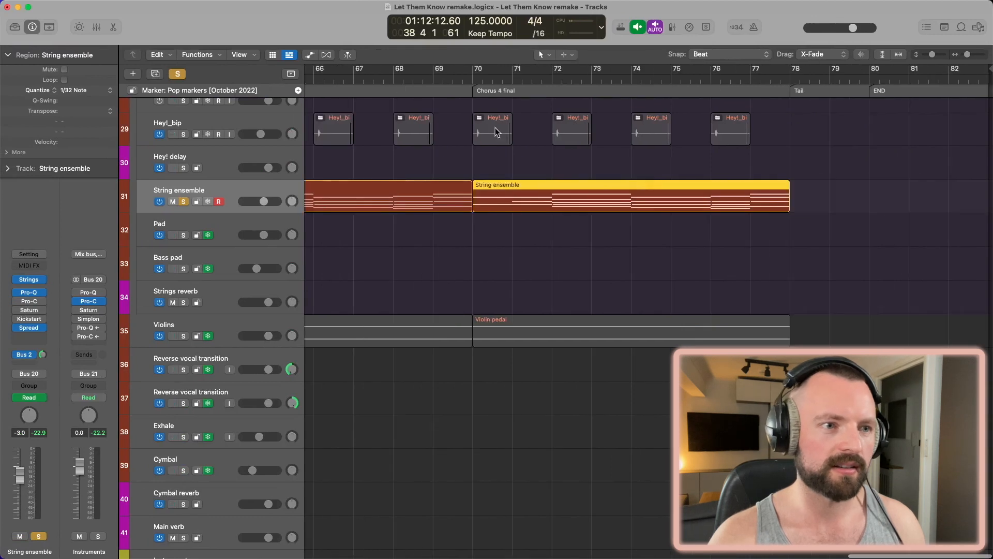
pyautogui.press('super+Left')
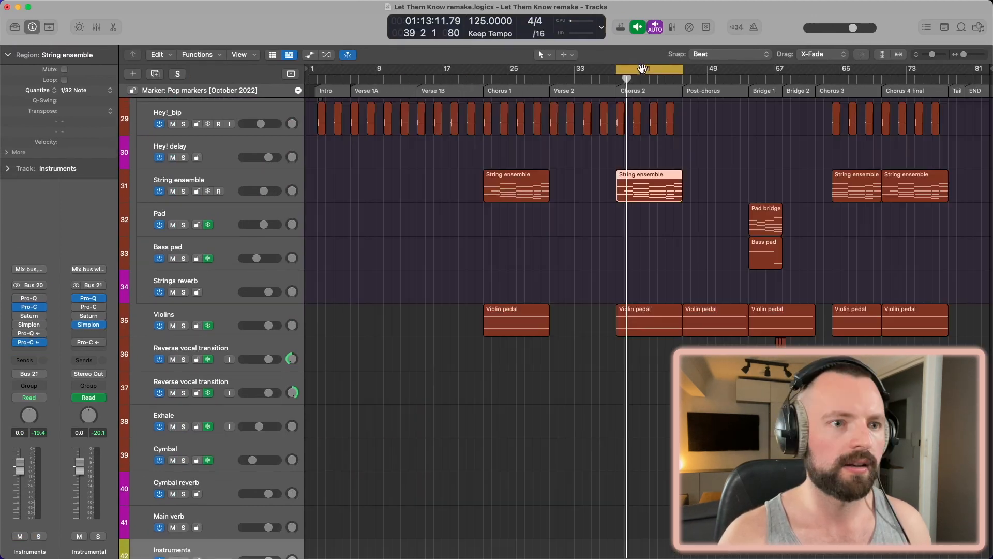
# Unfreeze the Pad and Bass pad tracks that play in Bridge 1.
pyautogui.press('super+Right')
pyautogui.press('super+Right')
pyautogui.press('super+Right')
pyautogui.press('super+Right')
pyautogui.press('super+Right')
pyautogui.hscroll(10, 601, 242)
pyautogui.press('super+Right')
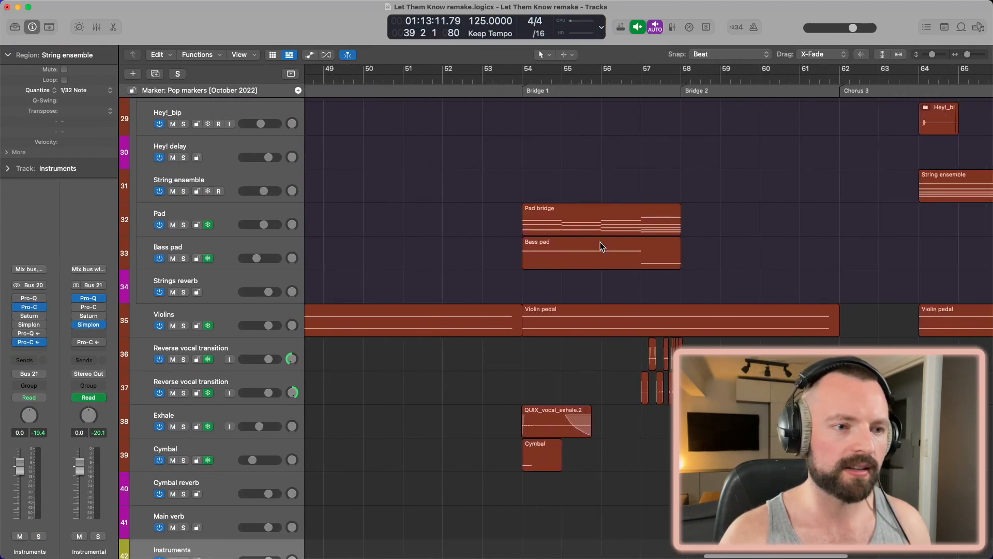
pyautogui.hscroll(2, 600, 243)
pyautogui.hscroll(2, 601, 247)
pyautogui.scroll(2, 602, 247)
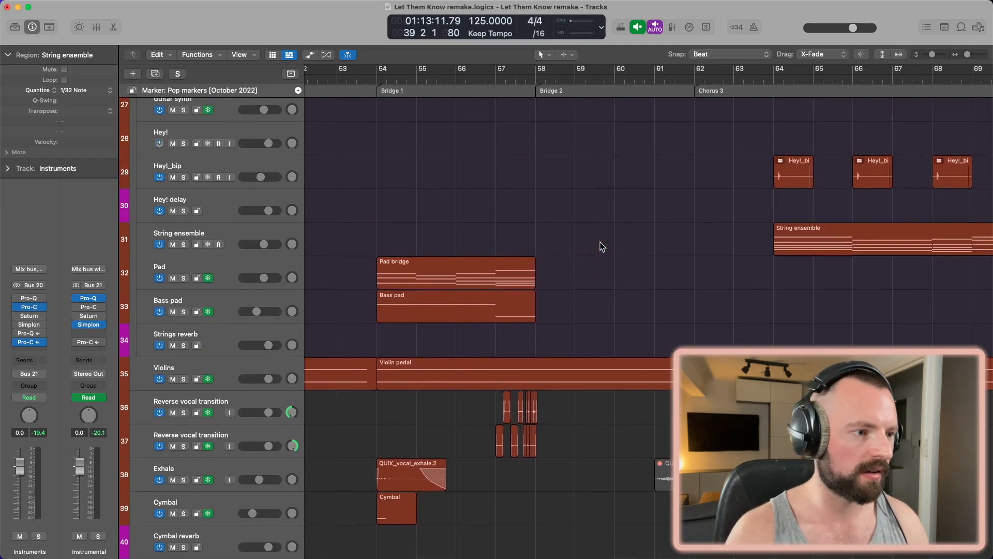
pyautogui.click(229, 273)
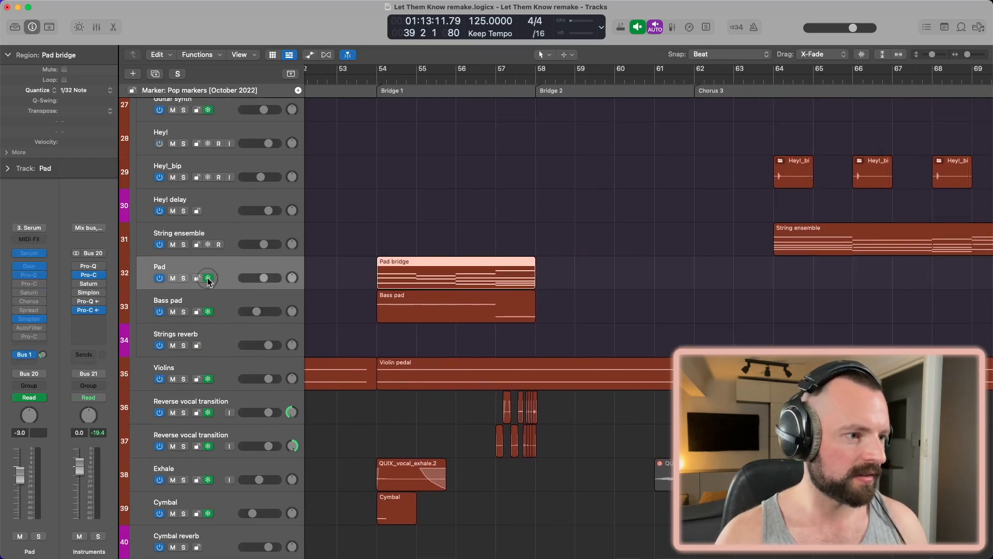
pyautogui.click(247, 299)
# Examine the notes of the Bass pad region in Bridge 1.
pyautogui.hotkey('ctrl', 'Right')
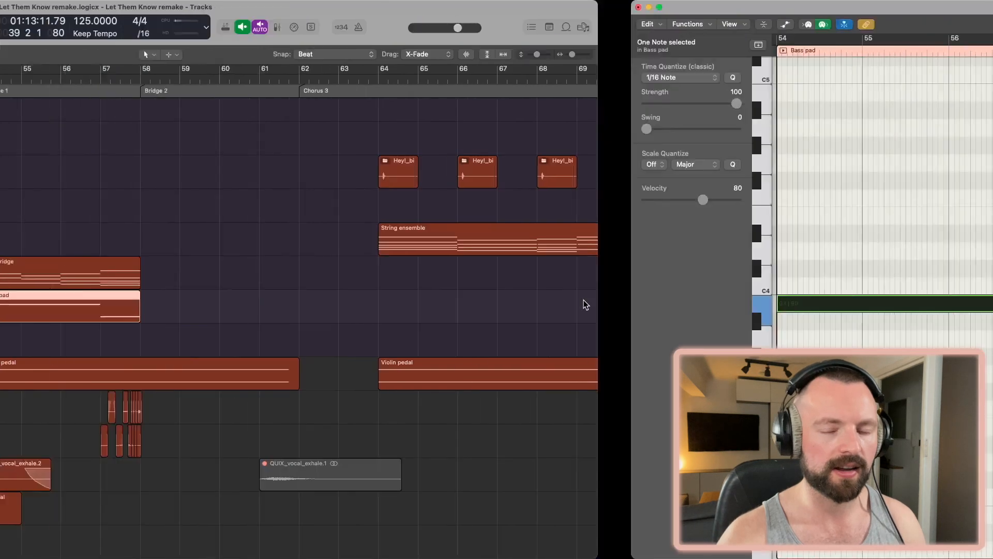
pyautogui.press('super+Left')
pyautogui.press('super+Left')
pyautogui.press('super+Left')
pyautogui.press('super+Left')
pyautogui.hscroll(-2, 392, 337)
pyautogui.press('super+Right')
pyautogui.press('super+Right')
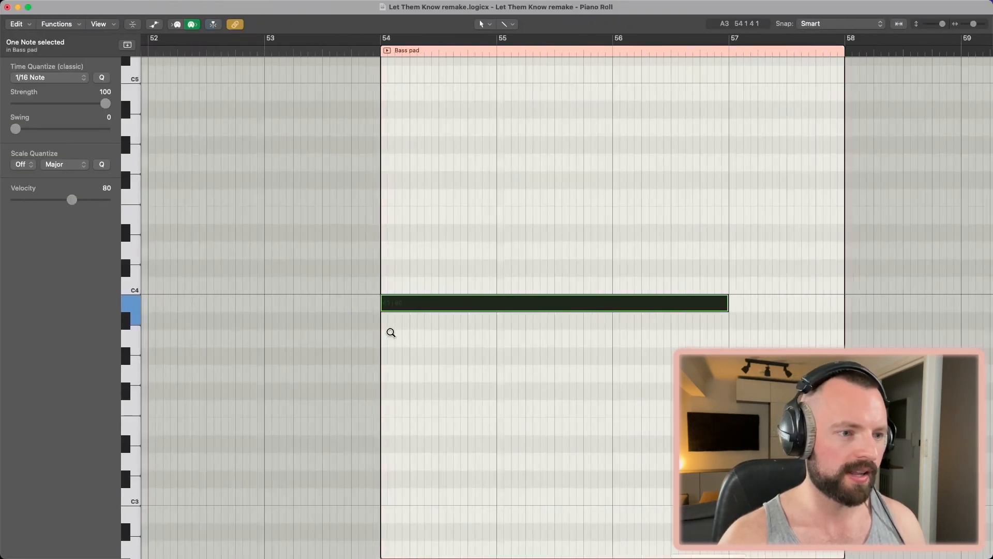
pyautogui.hotkey('ctrl', 'Left')
# Select the Bass pad region in Bridge 1 and inspect its Gain and Pro-Q settings.
pyautogui.click(356, 297)
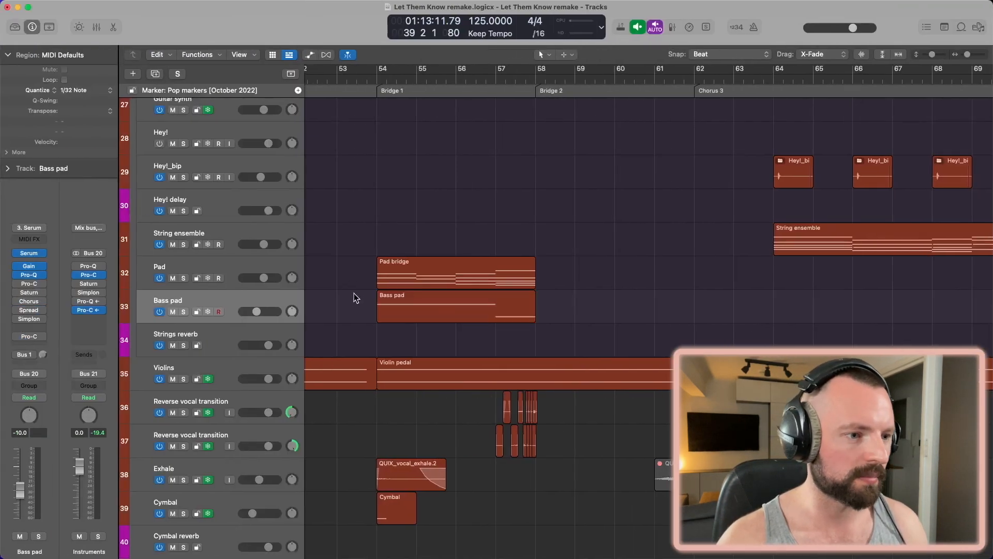
pyautogui.click(421, 296)
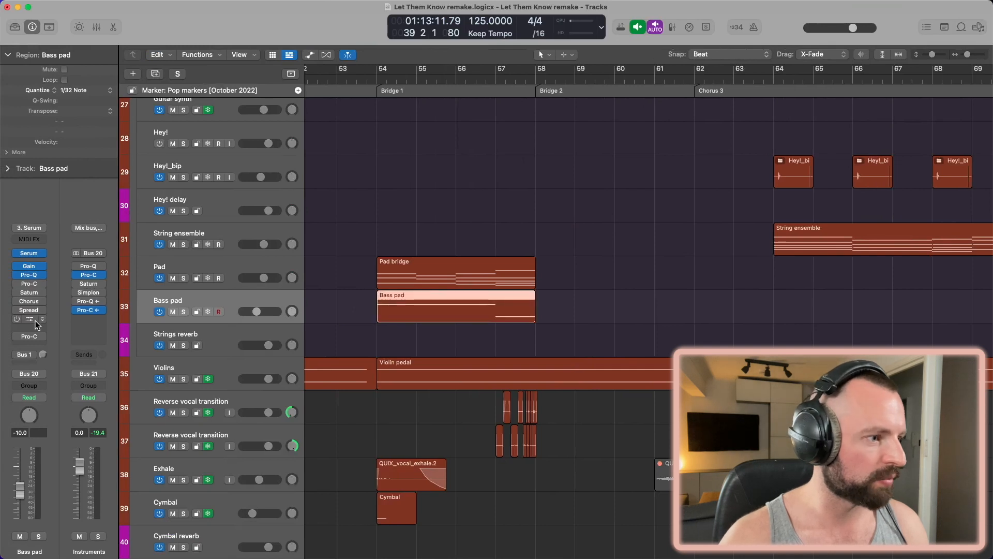
pyautogui.click(30, 267)
pyautogui.click(315, 134)
pyautogui.click(29, 275)
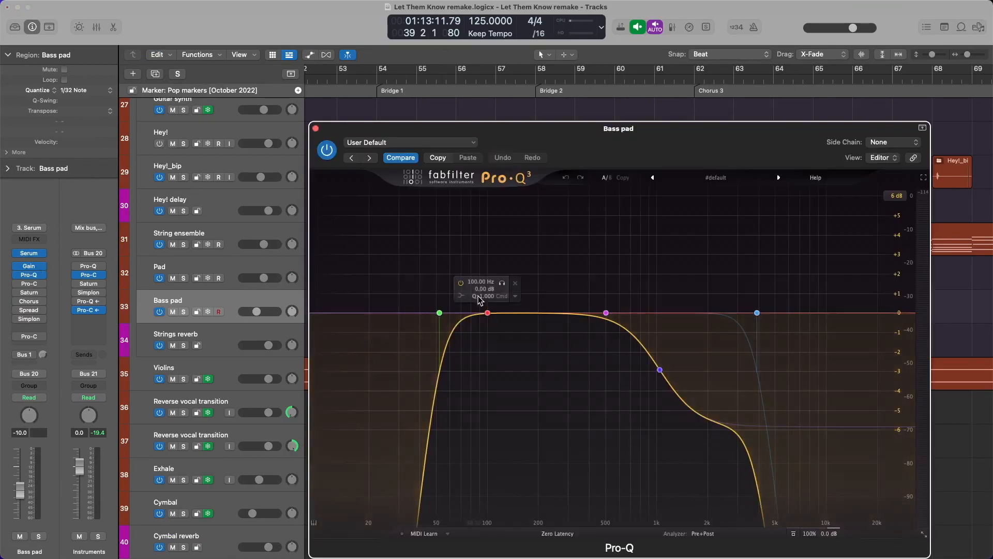
pyautogui.click(316, 128)
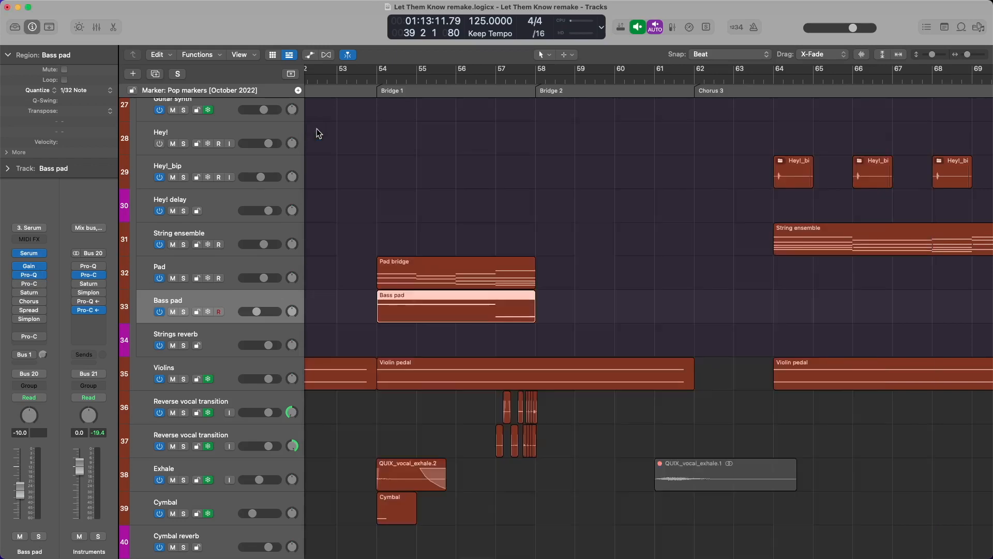
# Select the Pad bridge region and inspect the Pad track's Pro-Q curve.
pyautogui.click(455, 272)
pyautogui.click(29, 277)
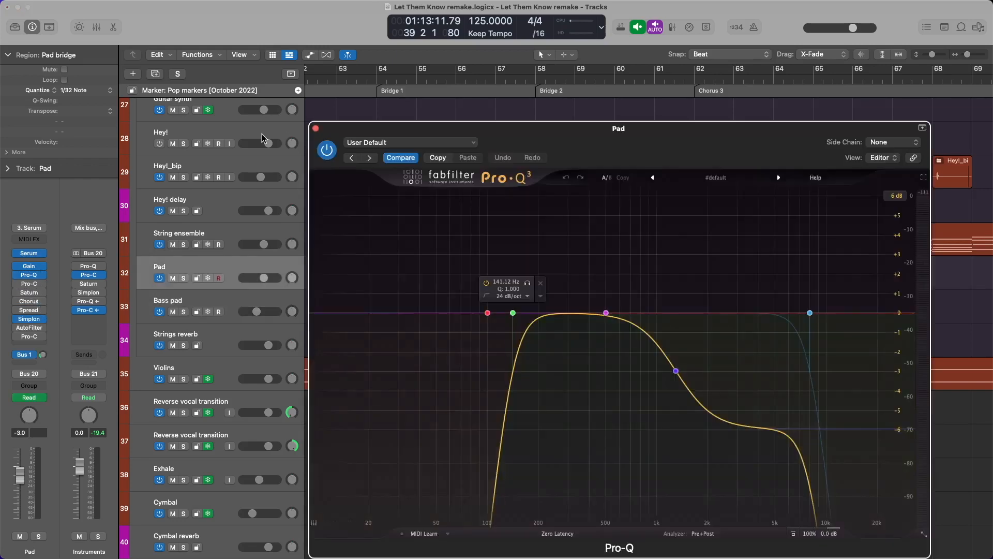
pyautogui.click(316, 128)
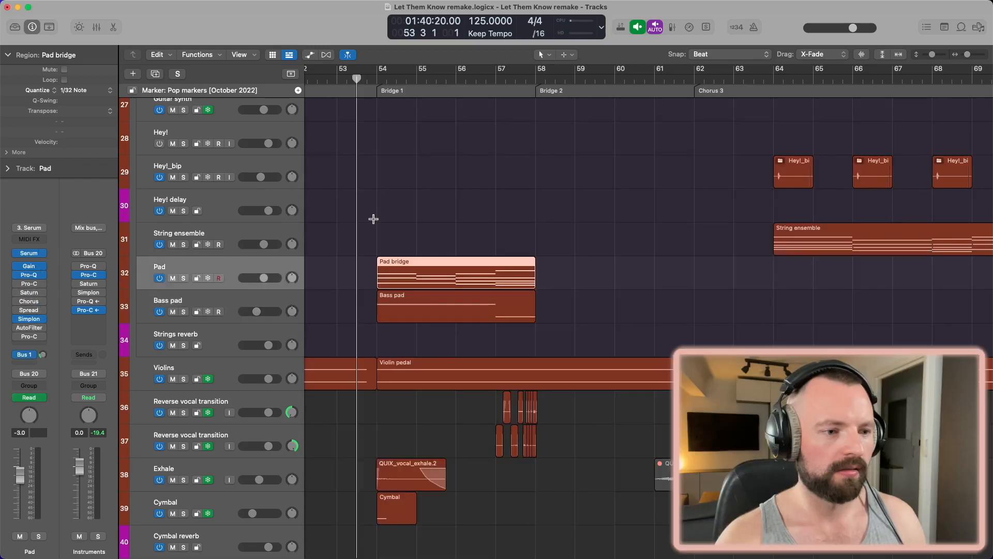
# Play the soloed Pad and Bass pad parts from bar 53 and set the cycle range to Bridge 1, bars 54 to 58.
pyautogui.hscroll(-3, 373, 217)
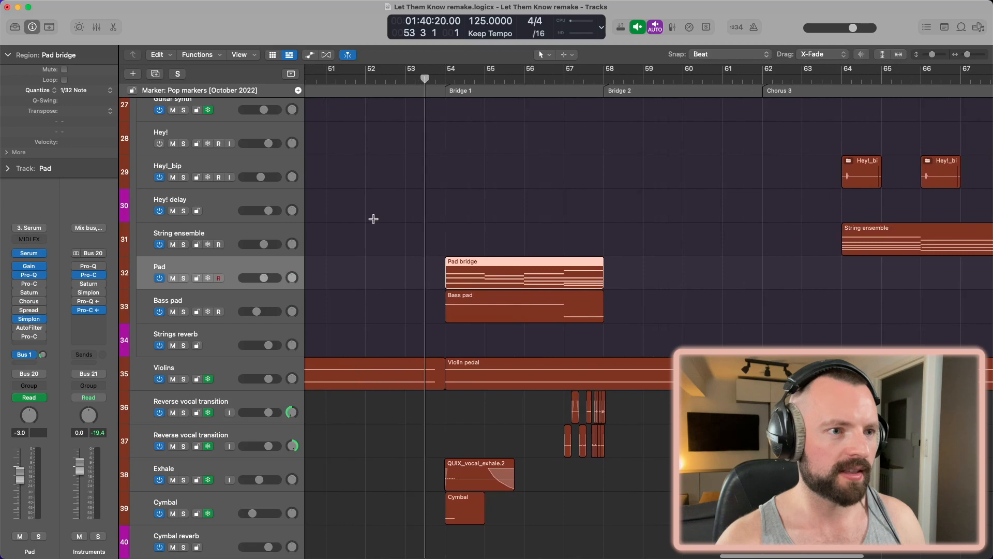
pyautogui.click(405, 80)
pyautogui.press('space')
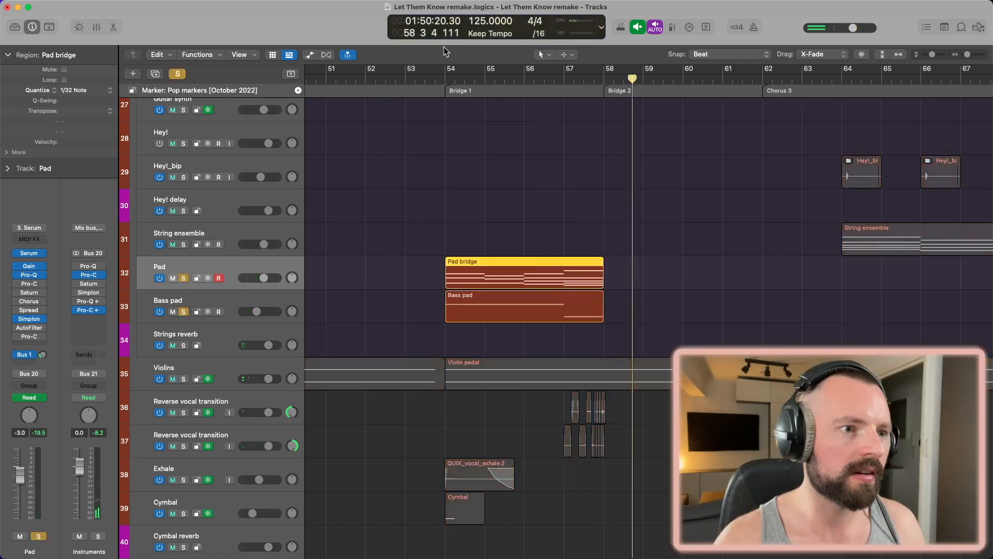
pyautogui.press('u')
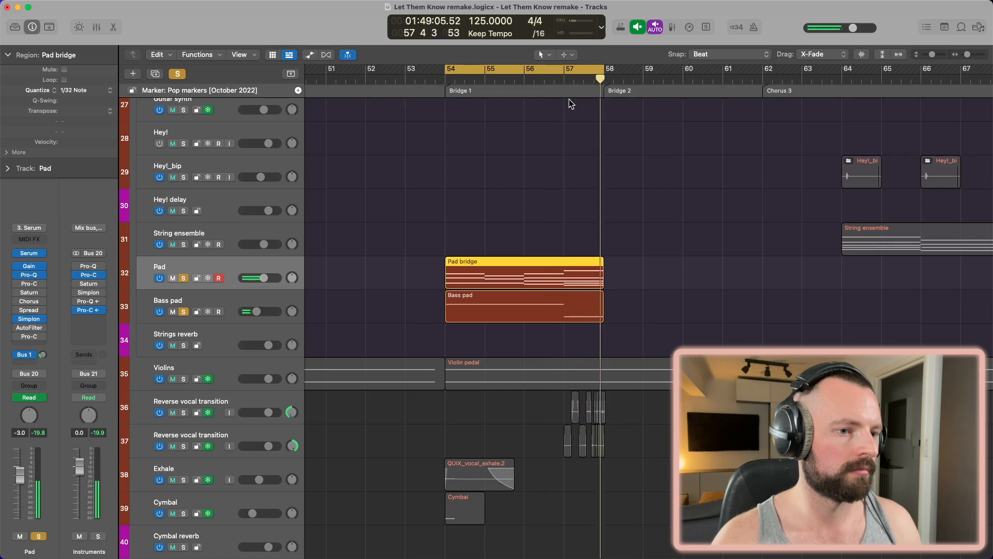
# Inspect the Pad track's Serum instrument and the PAD - Colorize preset within the Pad preset category.
pyautogui.click(29, 253)
pyautogui.click(598, 175)
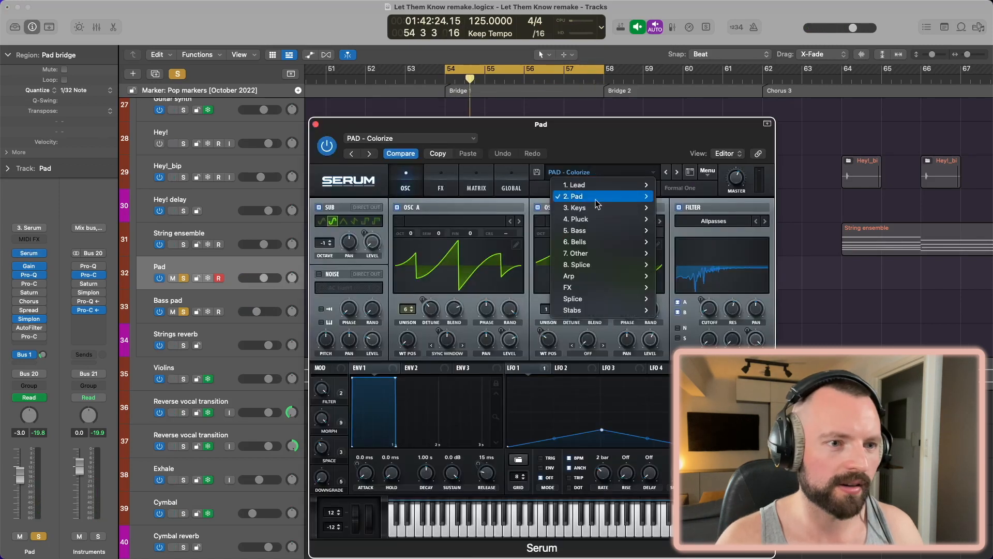
pyautogui.moveTo(600, 197)
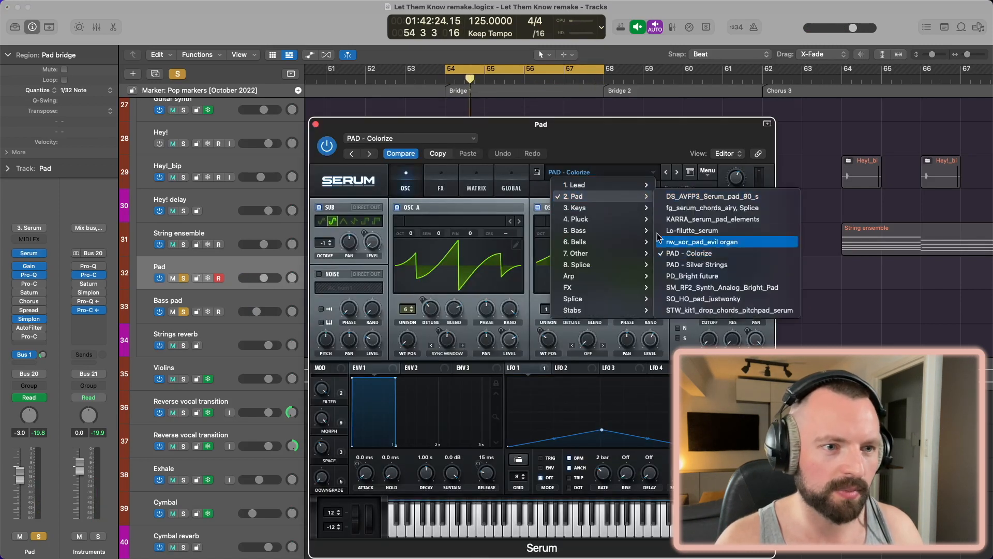
pyautogui.click(618, 151)
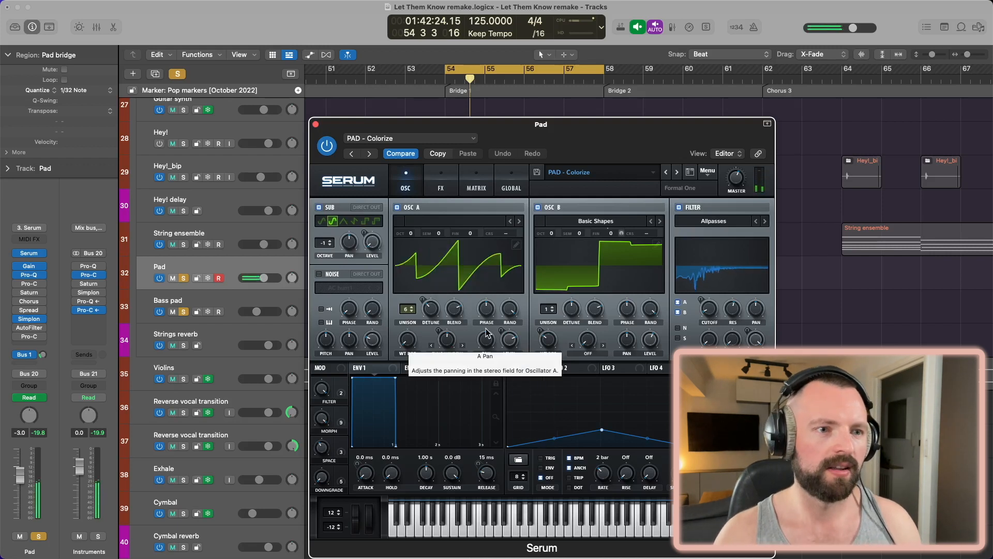
pyautogui.click(316, 125)
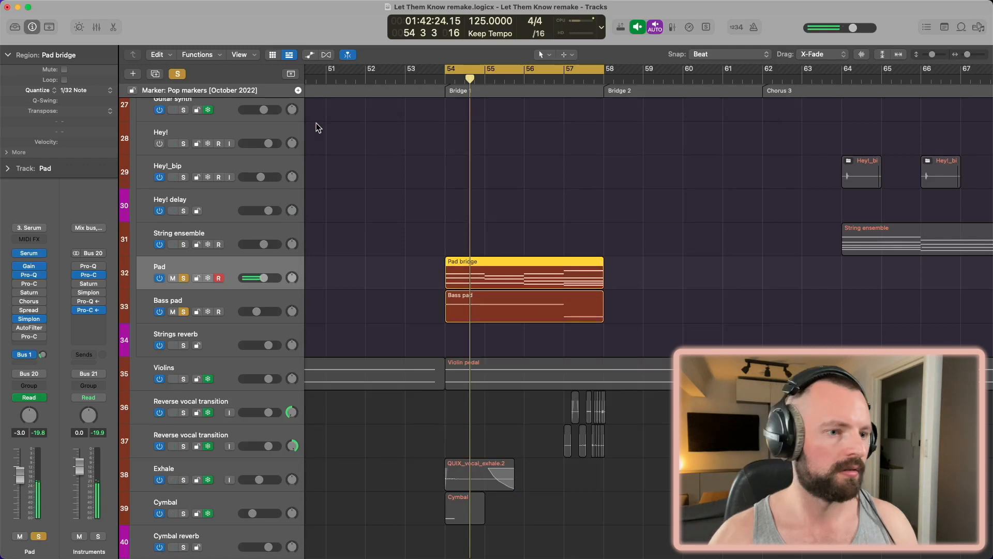
# Play Bridge 1 and follow the notes of the Pad bridge region in the Piano Roll.
pyautogui.press('space')
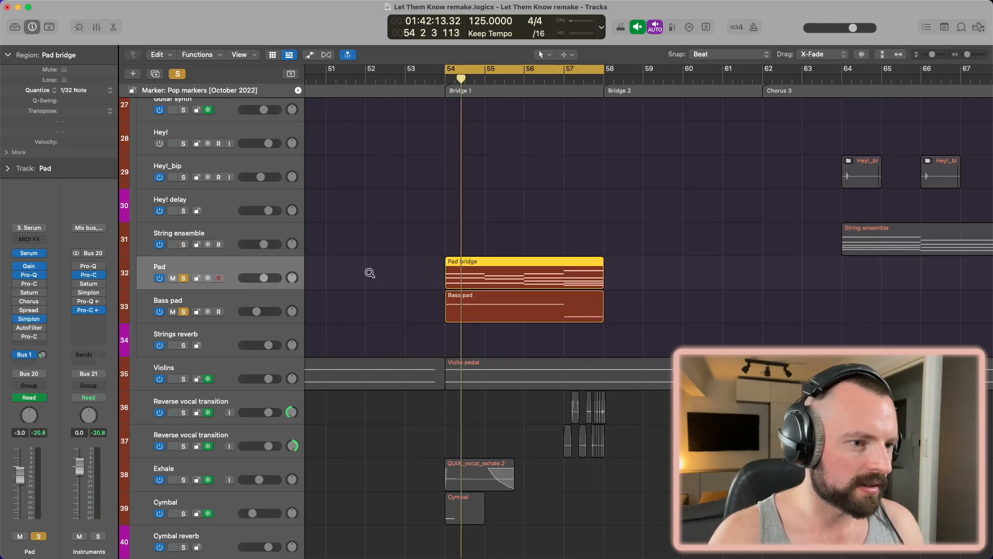
pyautogui.scroll(3, 371, 273)
pyautogui.hscroll(-5, 419, 267)
pyautogui.hscroll(6, 420, 267)
pyautogui.hscroll(5, 420, 268)
pyautogui.moveTo(425, 266); pyautogui.dragTo(560, 322)
pyautogui.press('super+4')
pyautogui.press('space')
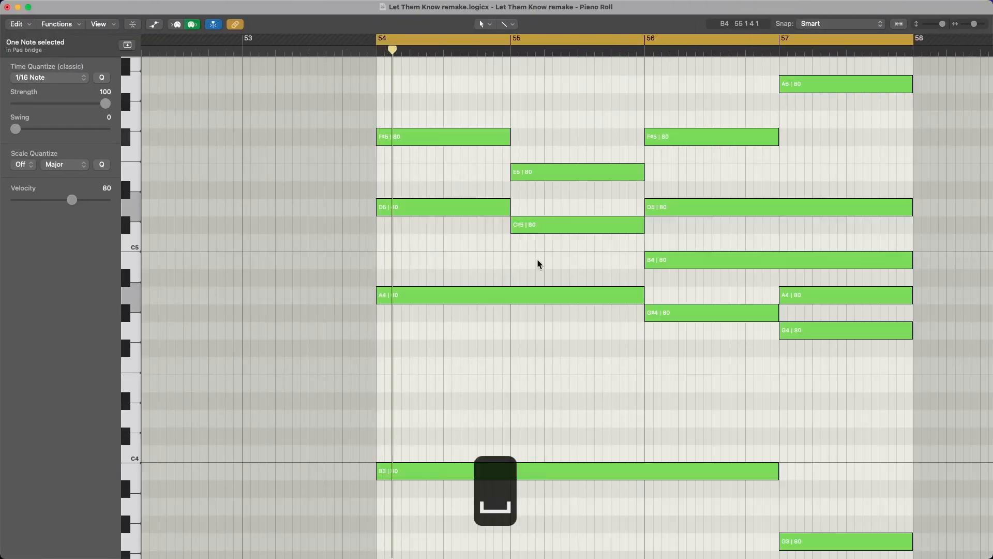
pyautogui.hscroll(5, 538, 264)
pyautogui.scroll(-1, 538, 264)
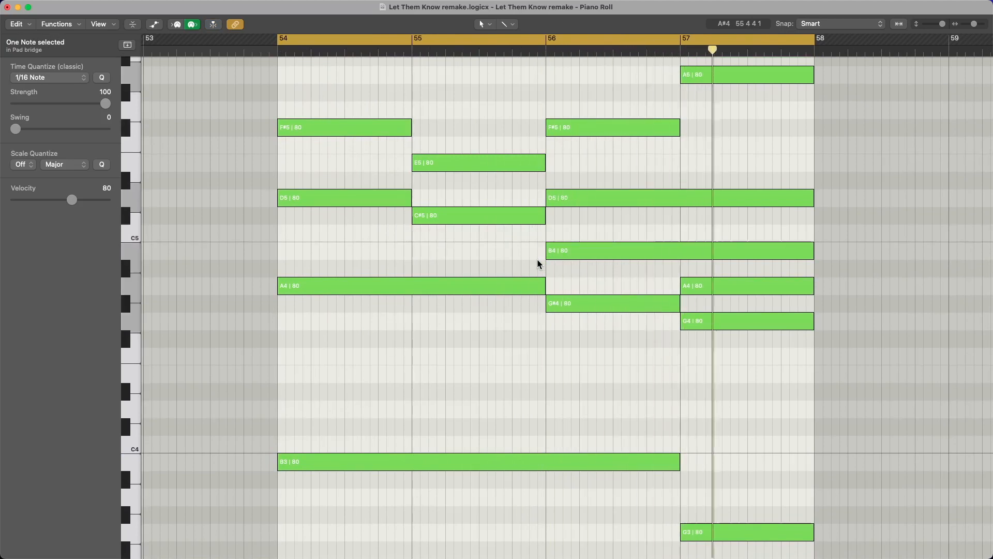
# Examine the notes of the Pad bridge and Bass pad chords at bars 54, 55 and 56.
pyautogui.click(305, 290)
pyautogui.click(337, 464)
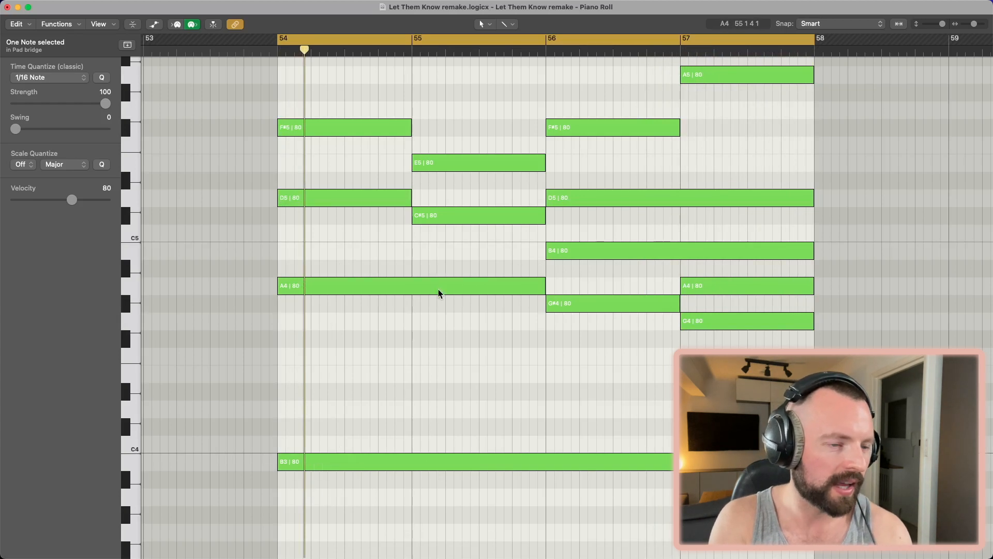
pyautogui.click(396, 468)
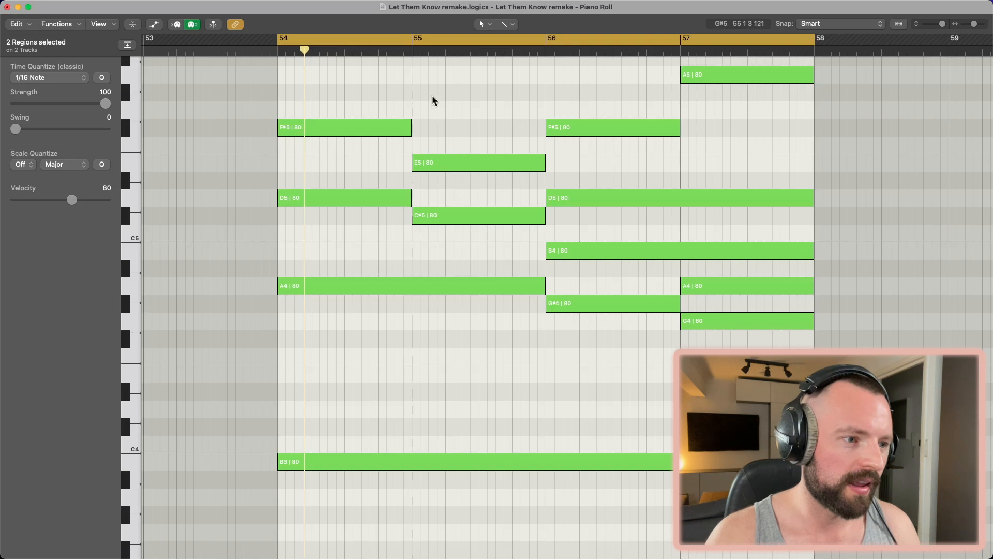
pyautogui.moveTo(438, 98); pyautogui.dragTo(490, 341)
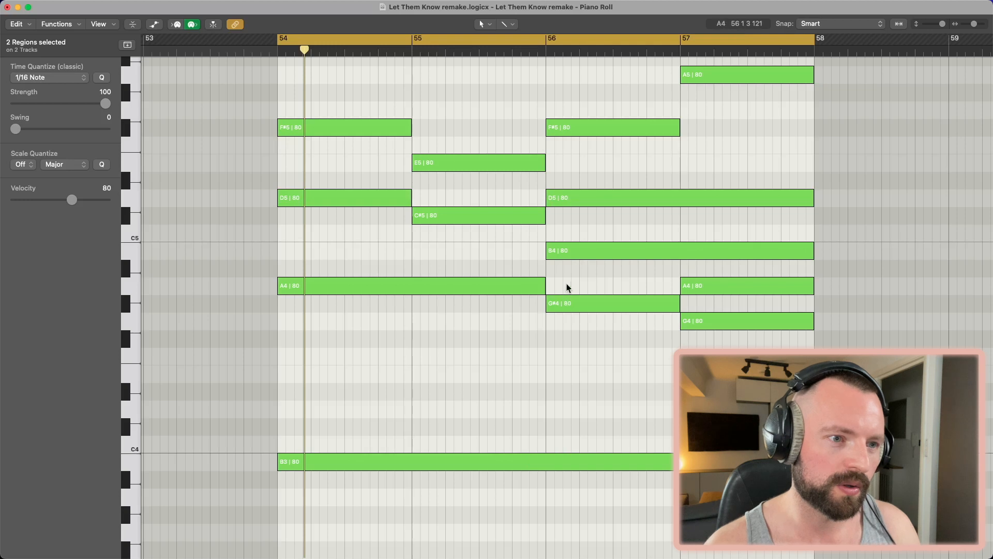
pyautogui.moveTo(571, 91); pyautogui.dragTo(619, 381)
pyautogui.click(619, 380)
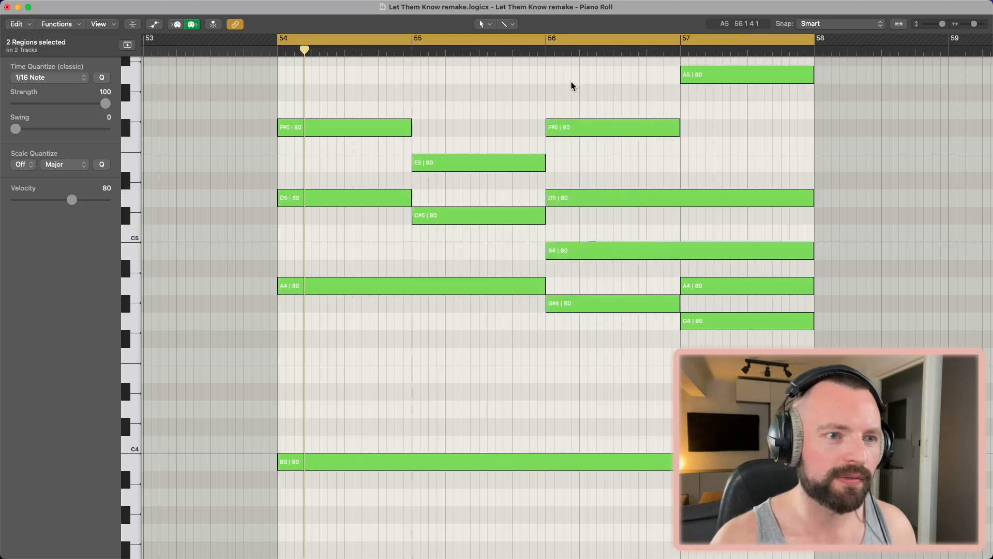
pyautogui.moveTo(567, 86); pyautogui.dragTo(666, 382)
pyautogui.click(619, 381)
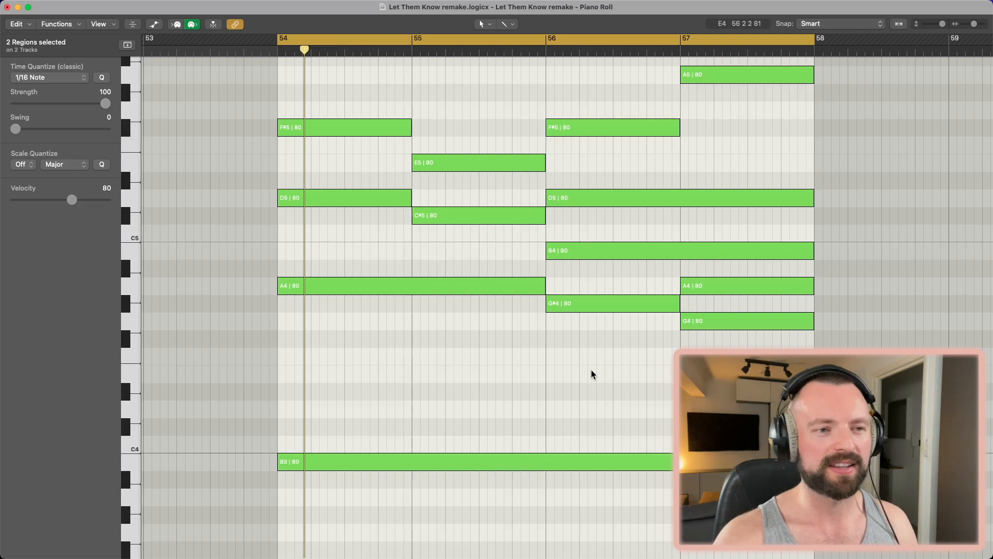
# Examine the final Bridge 1 chord at bar 57 and play it back.
pyautogui.hscroll(5, 595, 328)
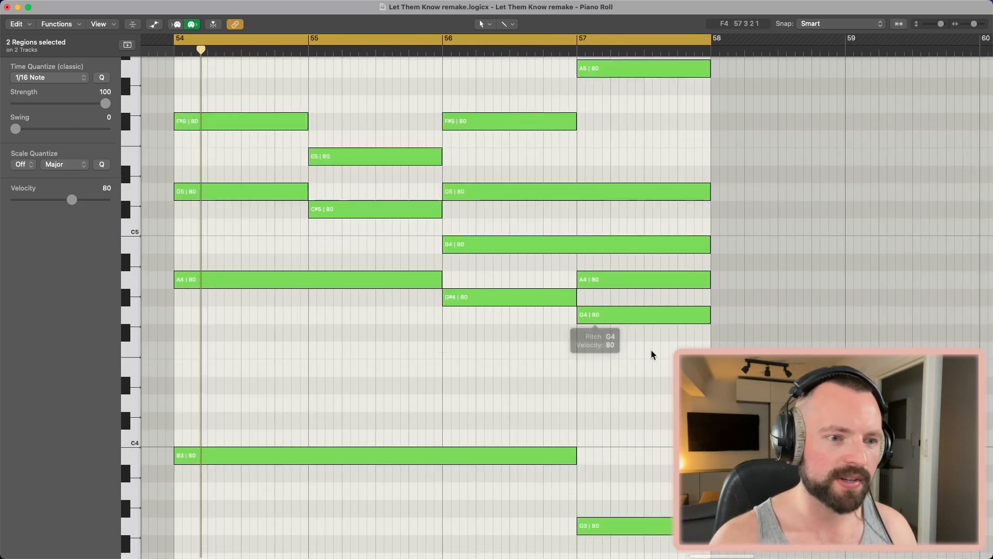
pyautogui.scroll(-1, 651, 352)
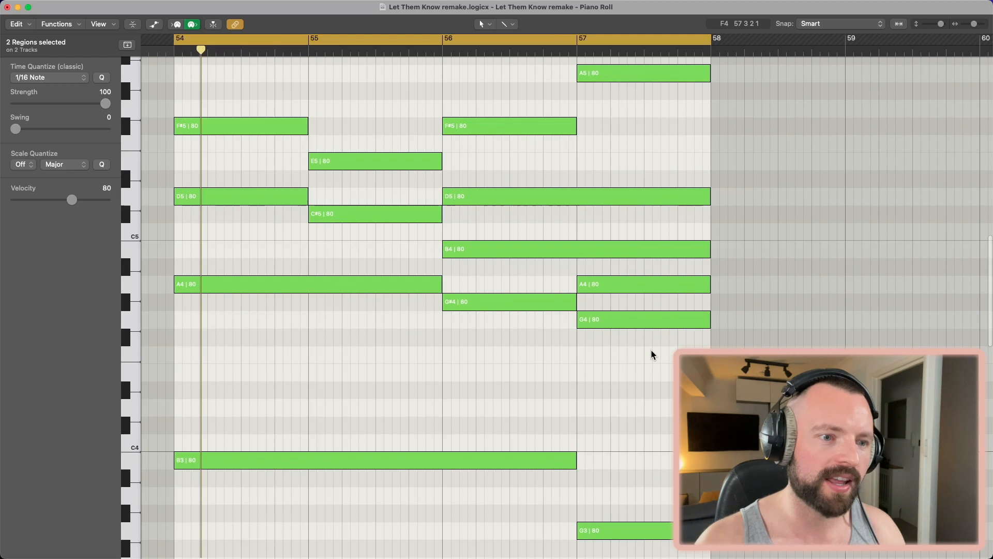
pyautogui.press('space')
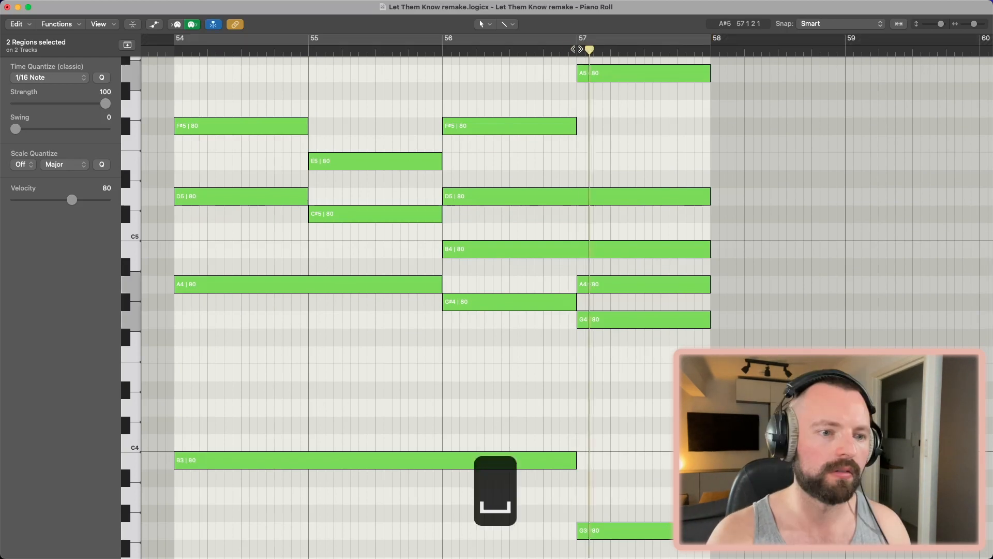
pyautogui.press('space')
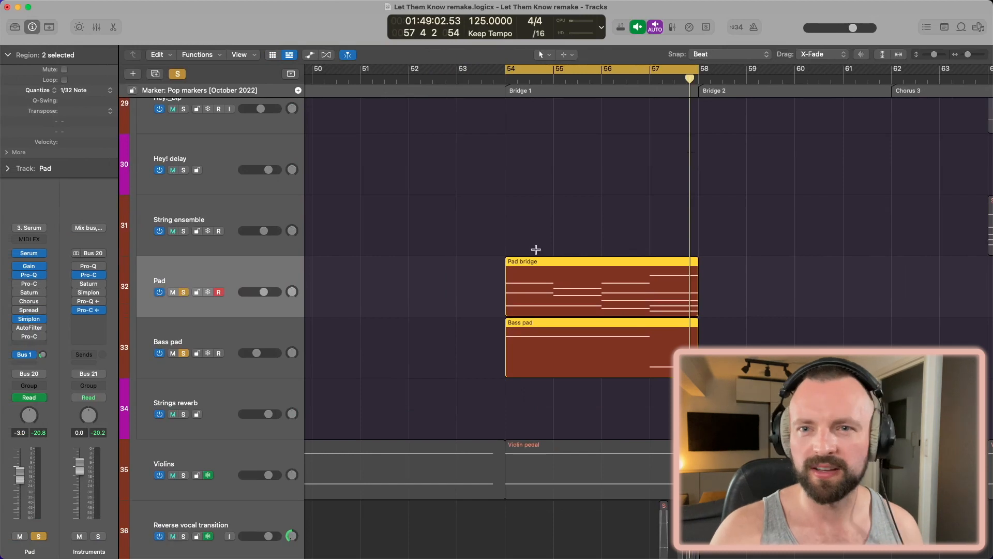
# Inspect the Pad track's Simplon filter together with its Filter 1 Freq automation across Bridge 1.
pyautogui.click(485, 266)
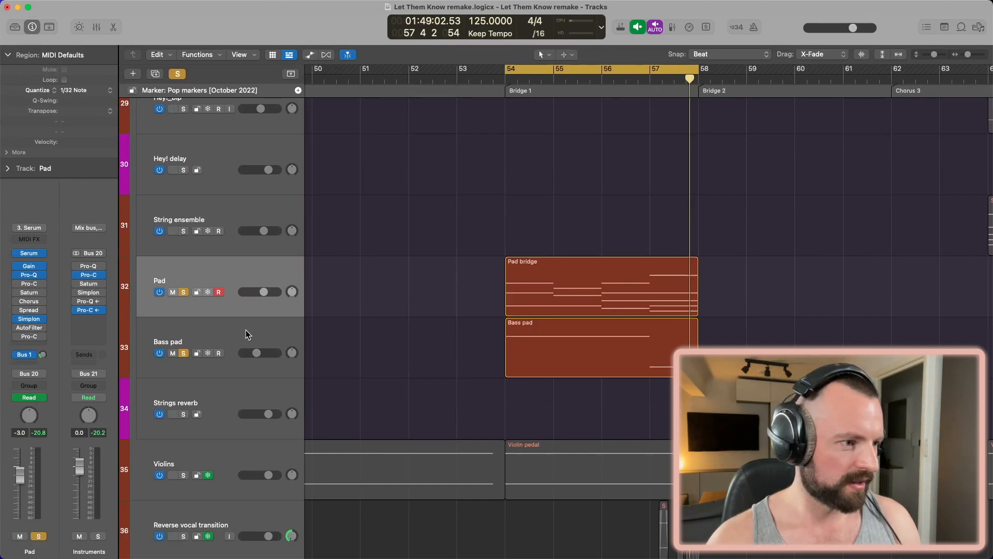
pyautogui.press('space')
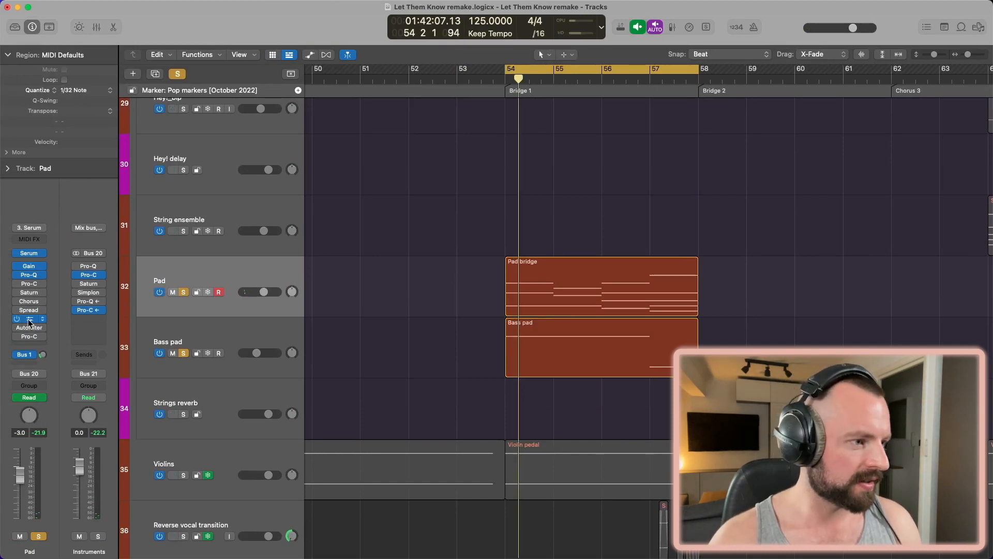
pyautogui.click(29, 320)
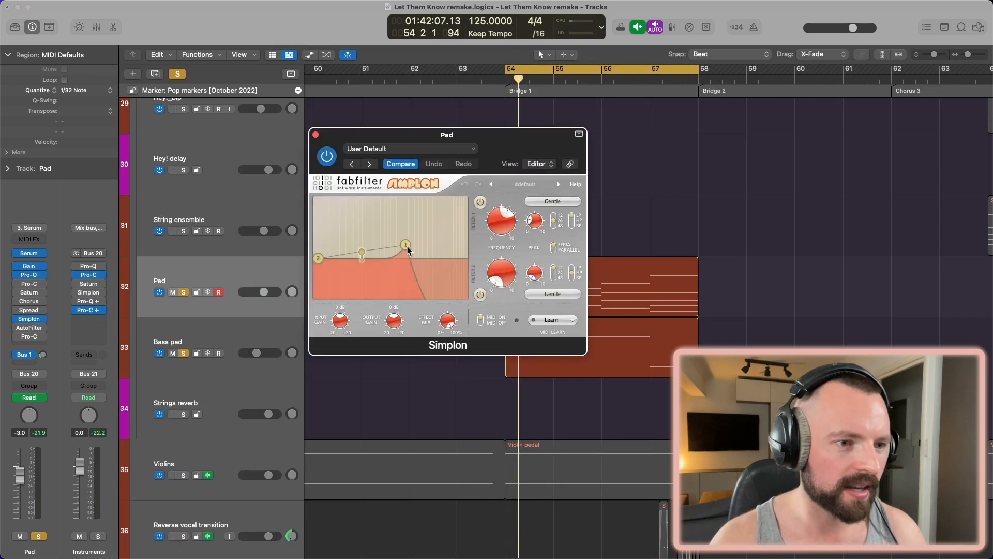
pyautogui.moveTo(353, 141); pyautogui.dragTo(228, 48)
pyautogui.press('a')
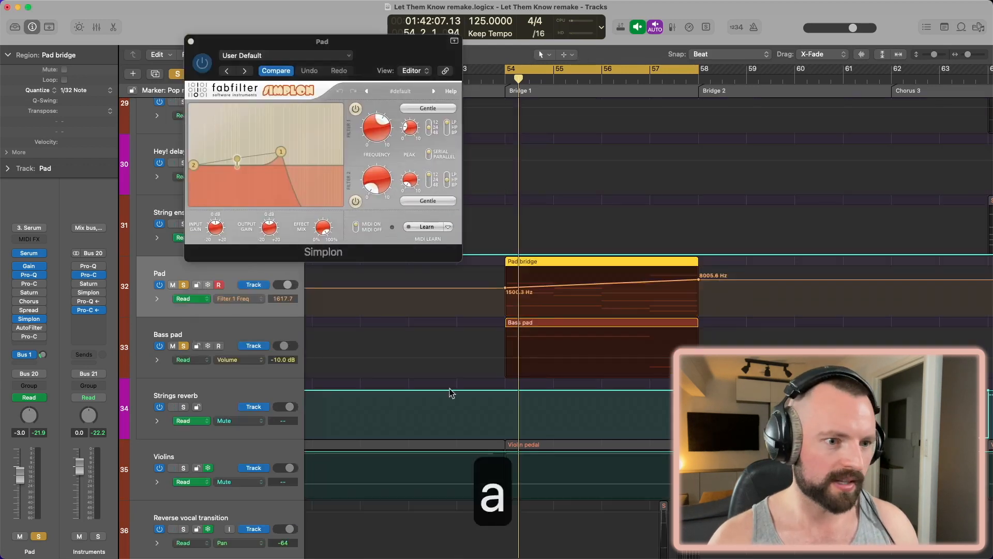
# Review the Violin pedal regions across the arrangement and select the one in Chorus 1.
pyautogui.scroll(5, 529, 353)
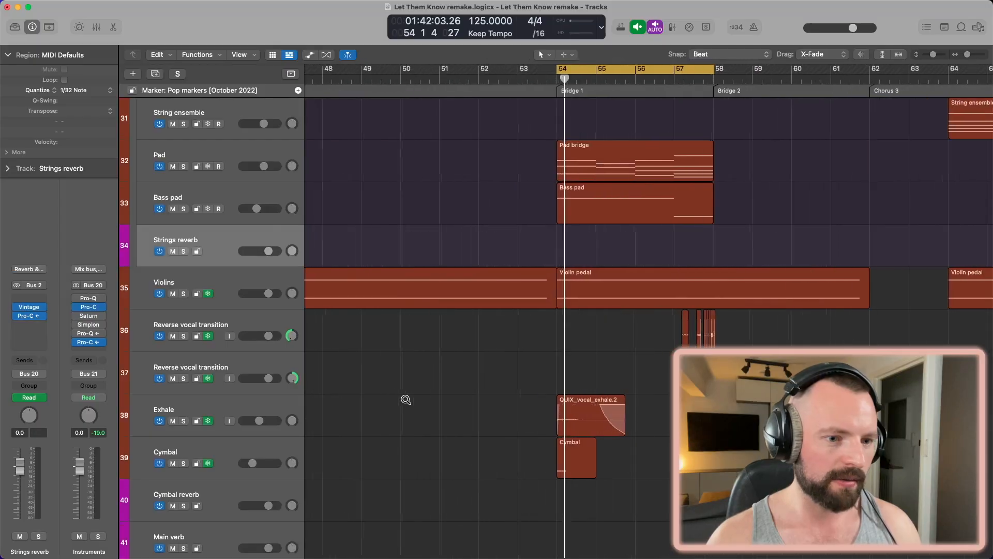
pyautogui.hscroll(-5, 407, 400)
pyautogui.scroll(3, 406, 400)
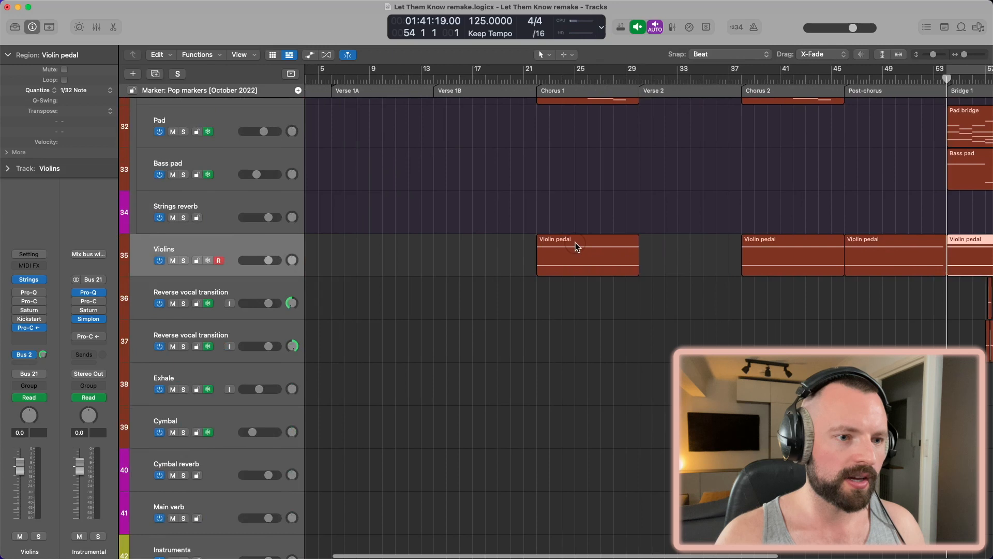
pyautogui.click(577, 246)
pyautogui.hscroll(-2, 576, 246)
pyautogui.scroll(3, 569, 240)
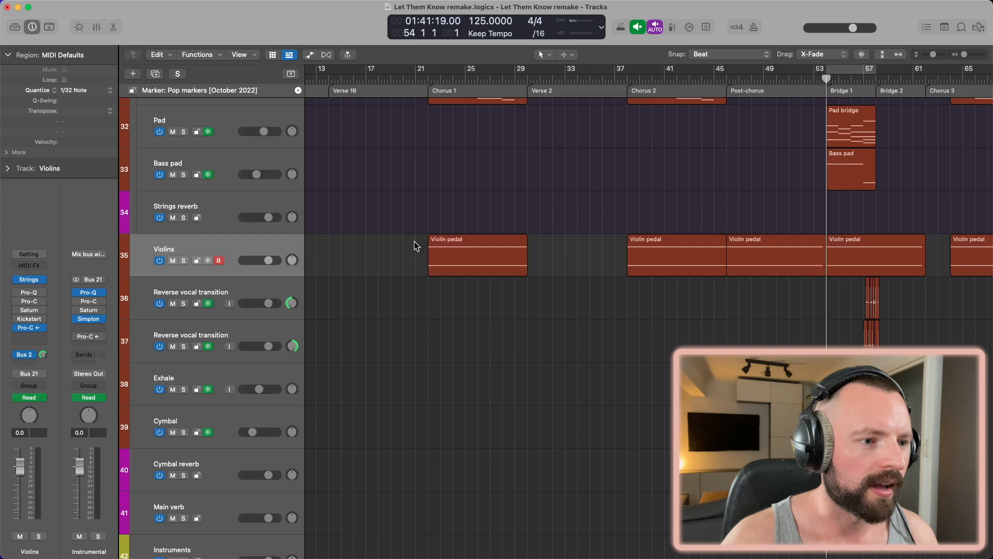
pyautogui.click(454, 245)
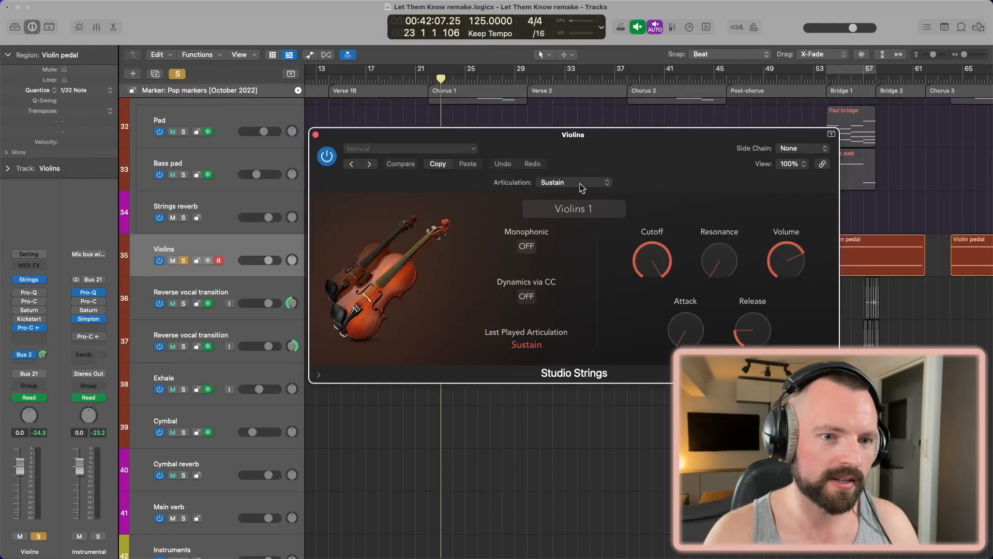
# Close the Violins' Studio Strings instrument and show the Strings reverb channel fed by the track's Bus 2 send.
pyautogui.click(315, 135)
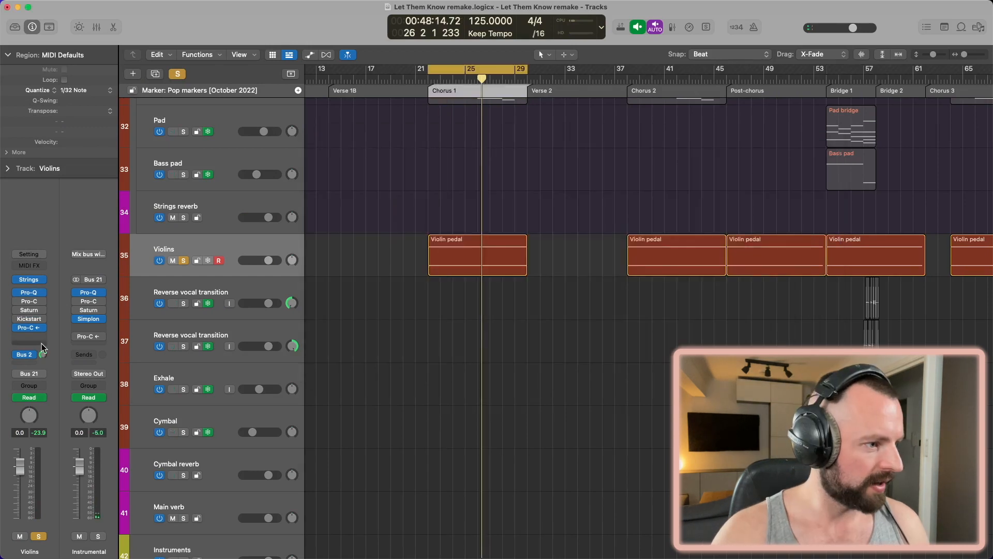
pyautogui.click(29, 355)
pyautogui.click(29, 355)
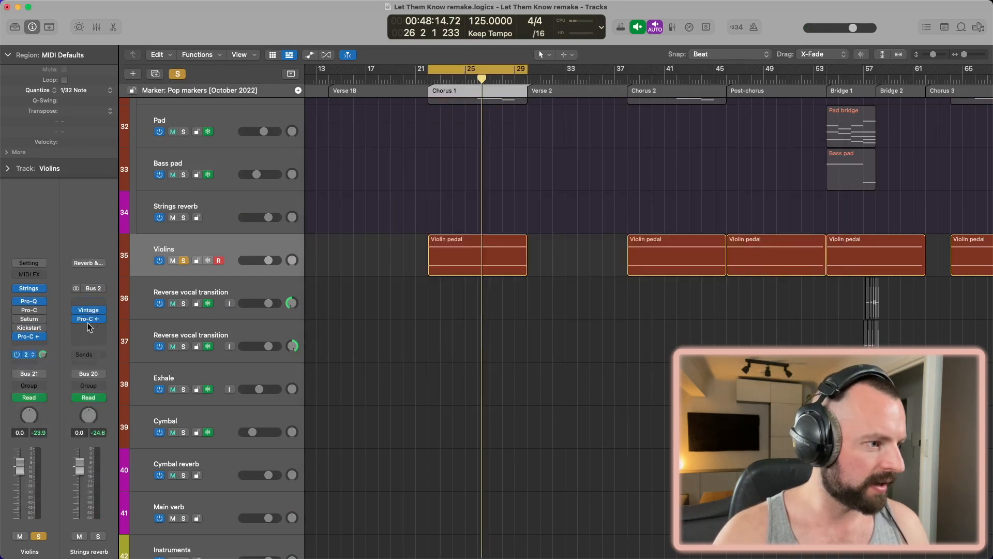
# Inspect the Strings reverb's Vintage plug-in and the Violins' sidechained Pro-C during playback, and clear the solo.
pyautogui.click(89, 311)
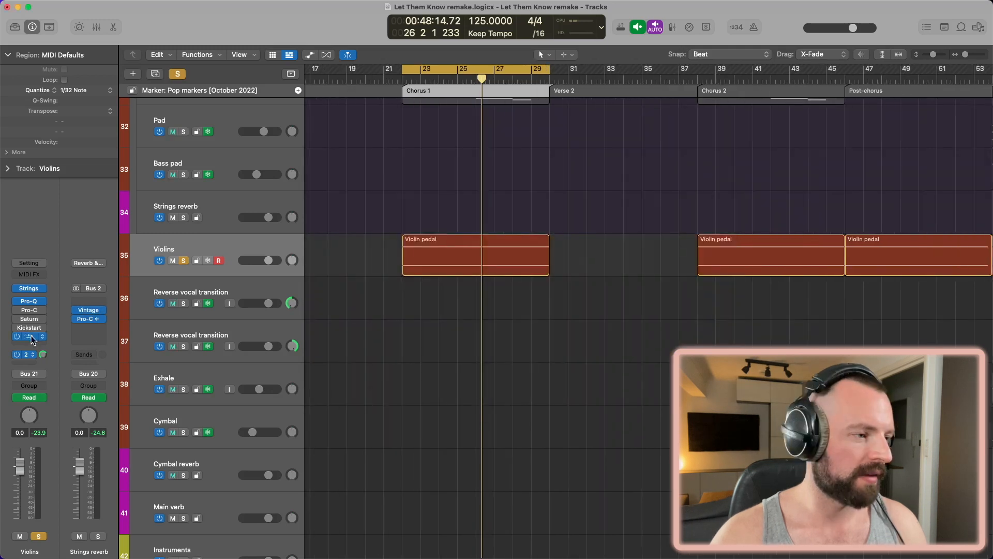
pyautogui.click(30, 337)
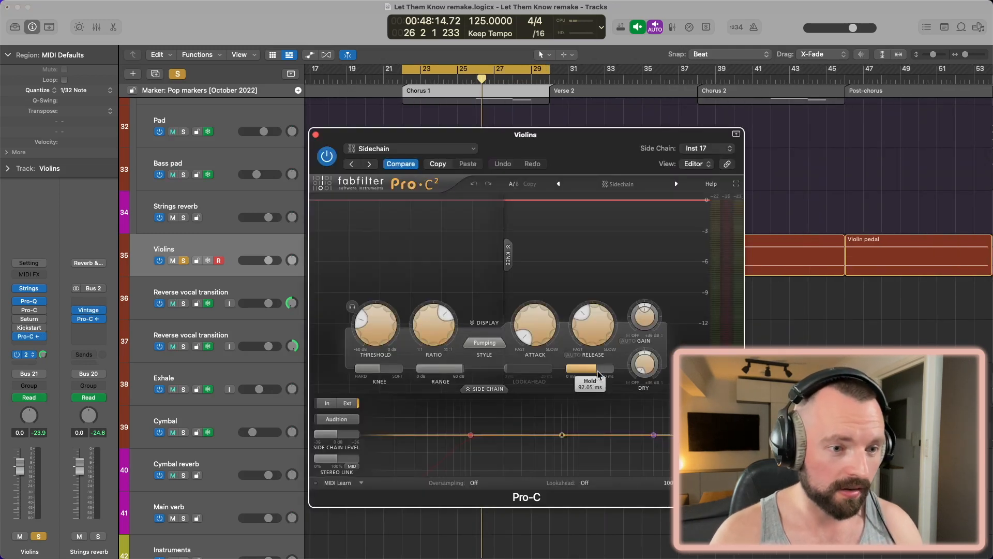
pyautogui.press('space')
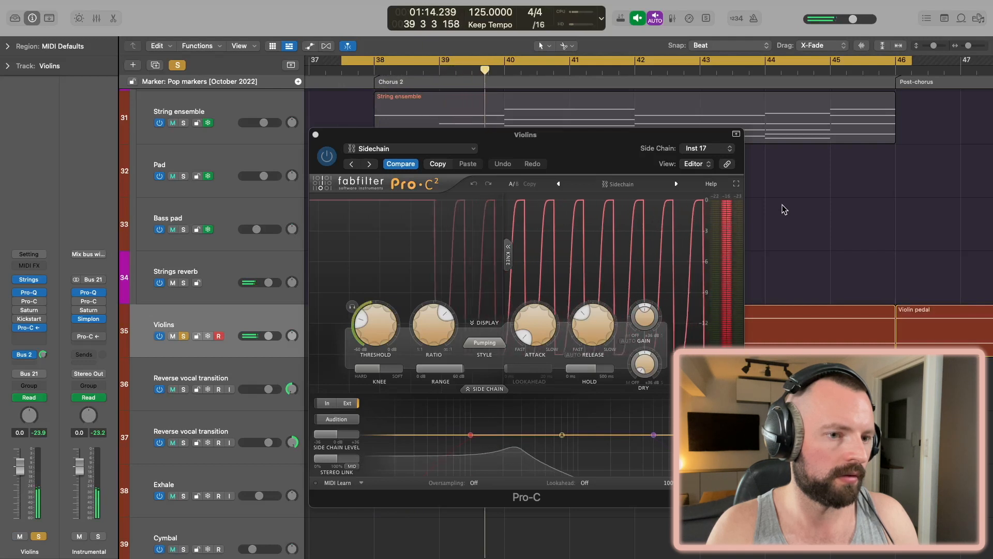
pyautogui.press('alt+shift+super+s')
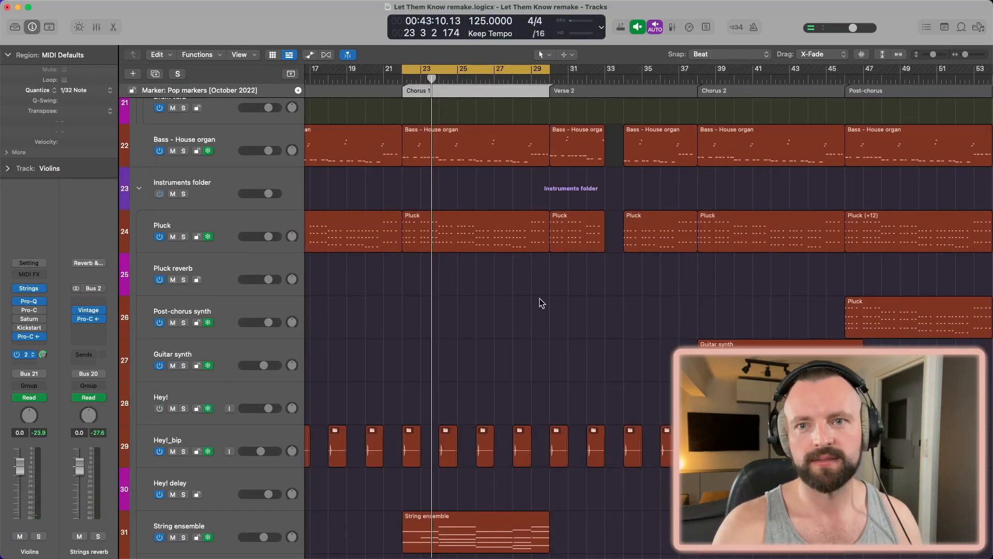
# Review the Violin pedal regions in Chorus 2 and the Post-chorus, and view the Post-chorus notes in the Piano Roll.
pyautogui.scroll(-3, 564, 352)
pyautogui.scroll(-10, 565, 354)
pyautogui.hscroll(-3, 566, 354)
pyautogui.hscroll(-1, 566, 354)
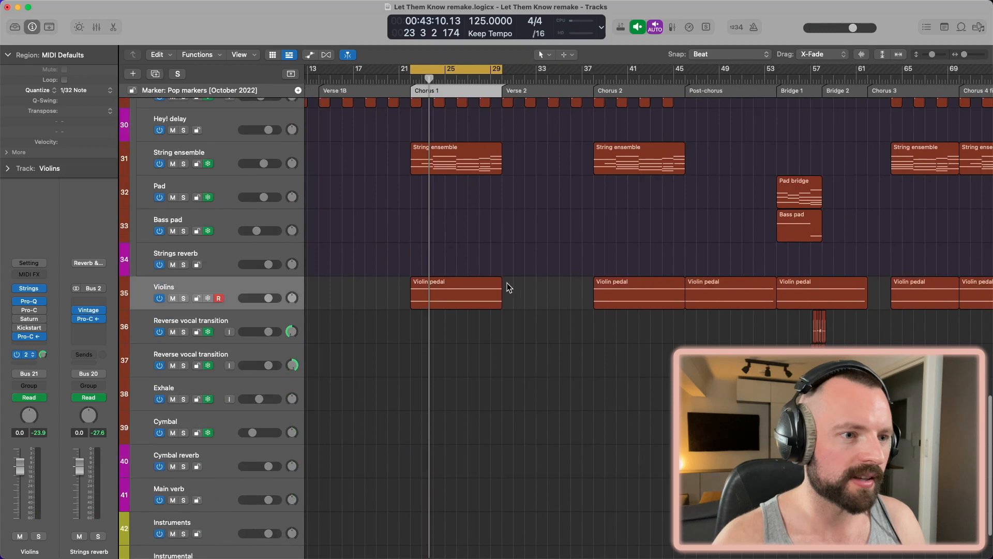
pyautogui.click(609, 289)
pyautogui.hscroll(5, 610, 284)
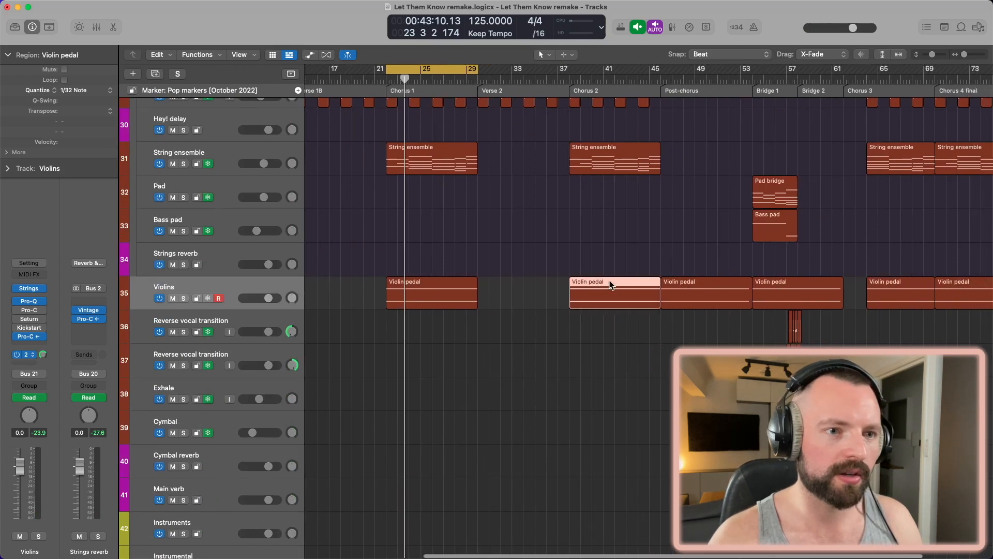
pyautogui.hscroll(2, 549, 286)
pyautogui.click(492, 290)
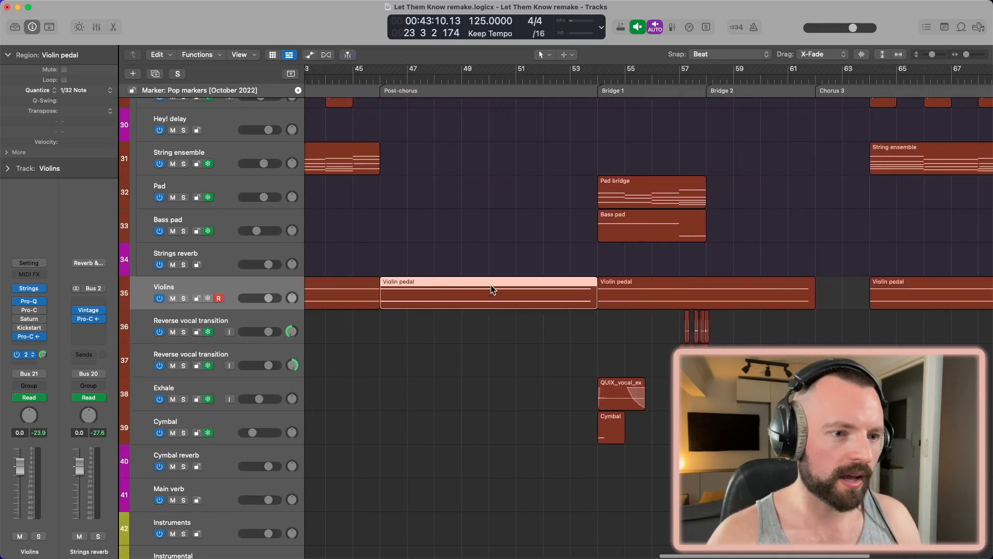
pyautogui.doubleClick(491, 290)
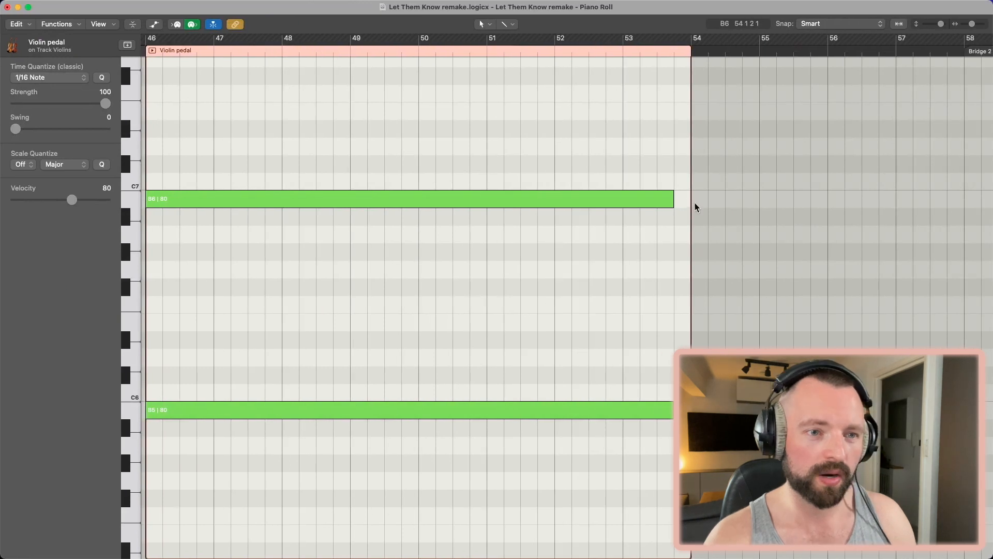
pyautogui.doubleClick(696, 207)
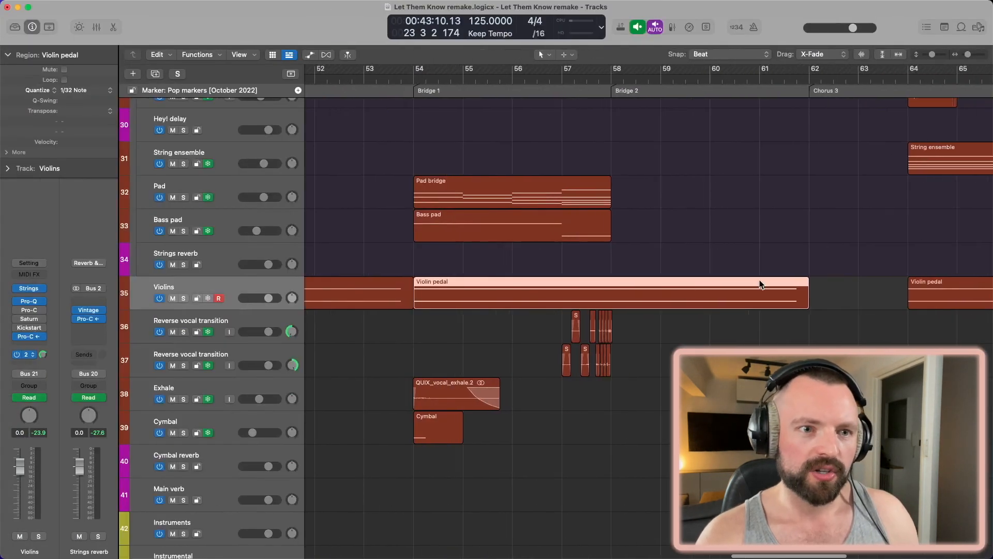
# Examine where the Violin pedal regions pause and resume between Bridge 2 and Chorus 4 final.
pyautogui.hscroll(5, 799, 294)
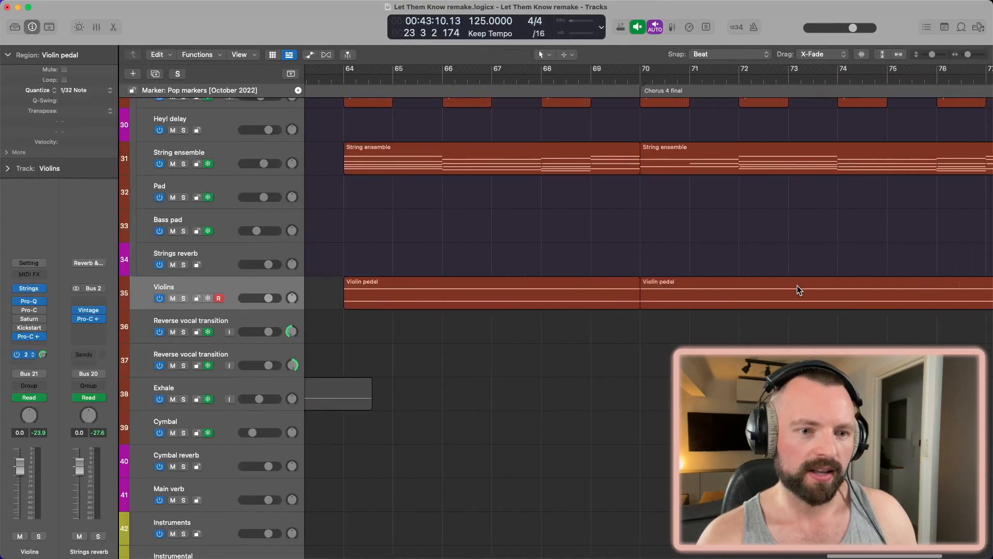
pyautogui.scroll(1, 799, 288)
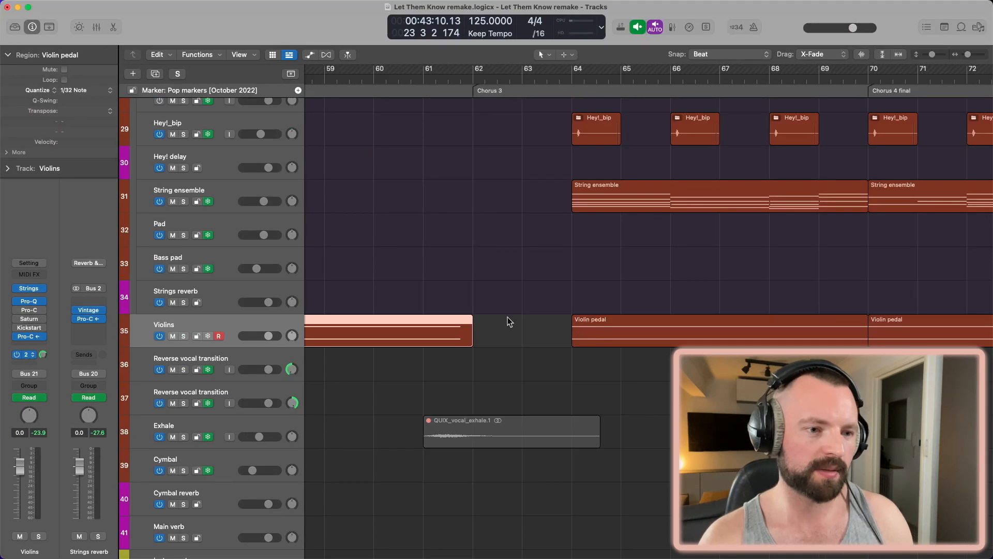
pyautogui.hscroll(8, 546, 397)
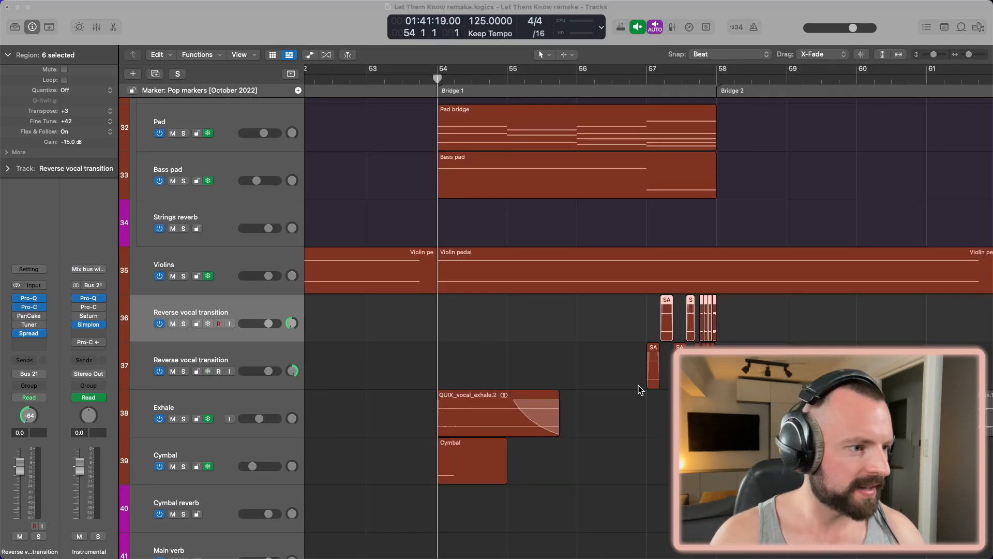
# Collapse the region inspector and examine the Reverse vocal transition slices at the end of Bridge 1.
pyautogui.scroll(4, 642, 385)
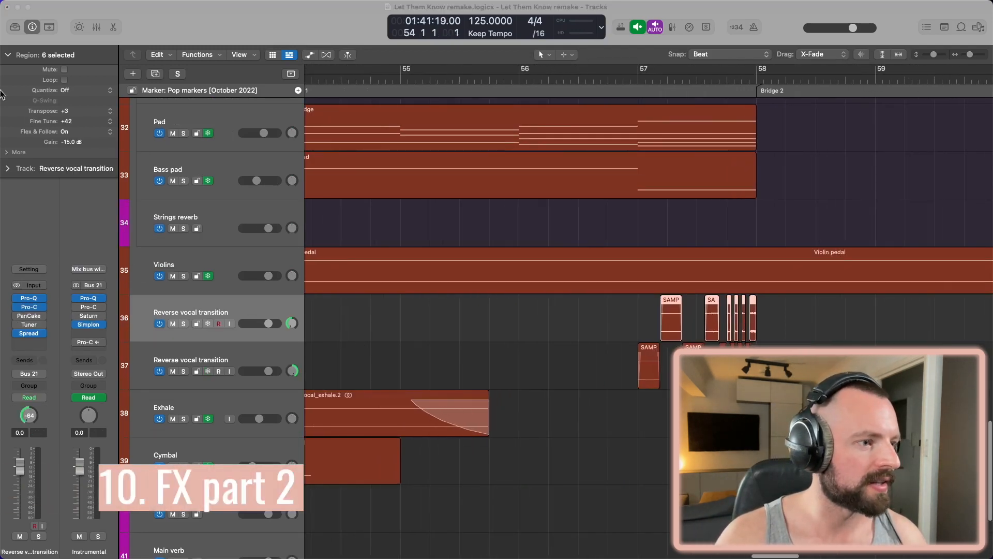
pyautogui.click(9, 54)
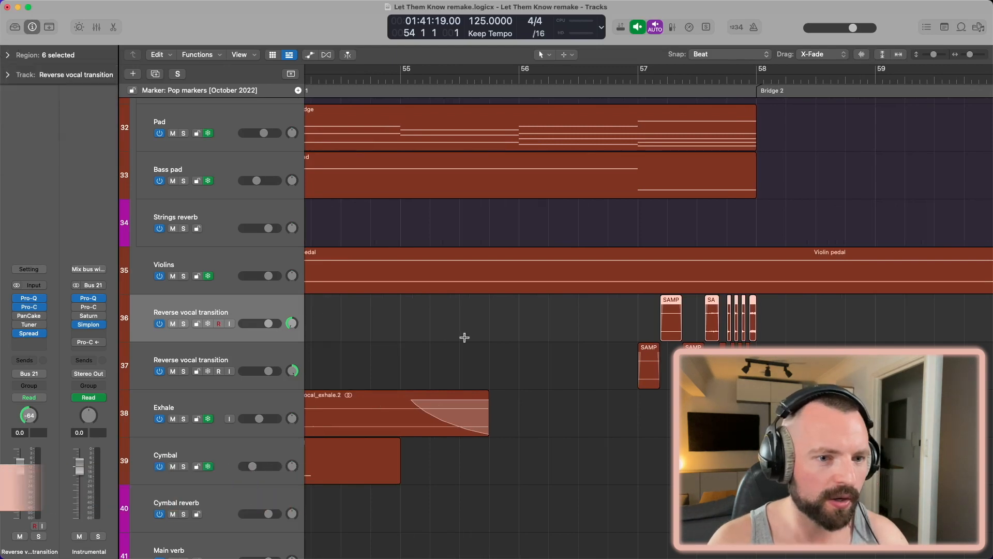
pyautogui.scroll(2, 466, 338)
pyautogui.scroll(1, 466, 338)
pyautogui.scroll(-1, 465, 340)
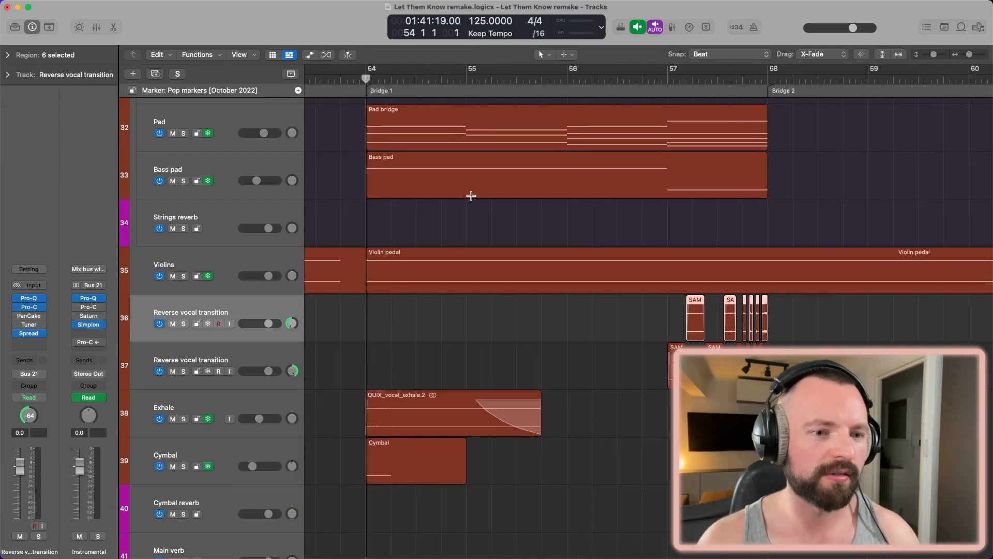
pyautogui.hscroll(5, 507, 309)
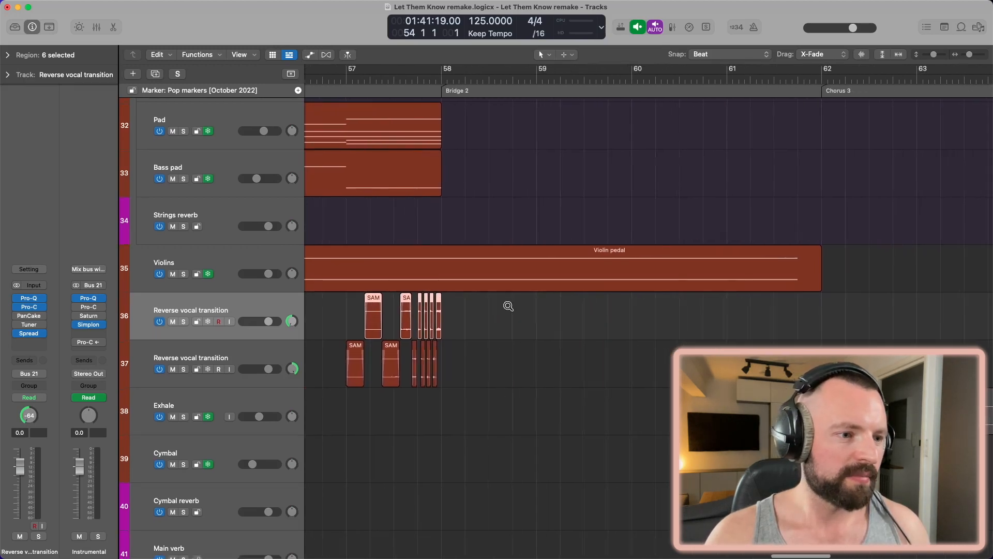
pyautogui.scroll(-1, 508, 309)
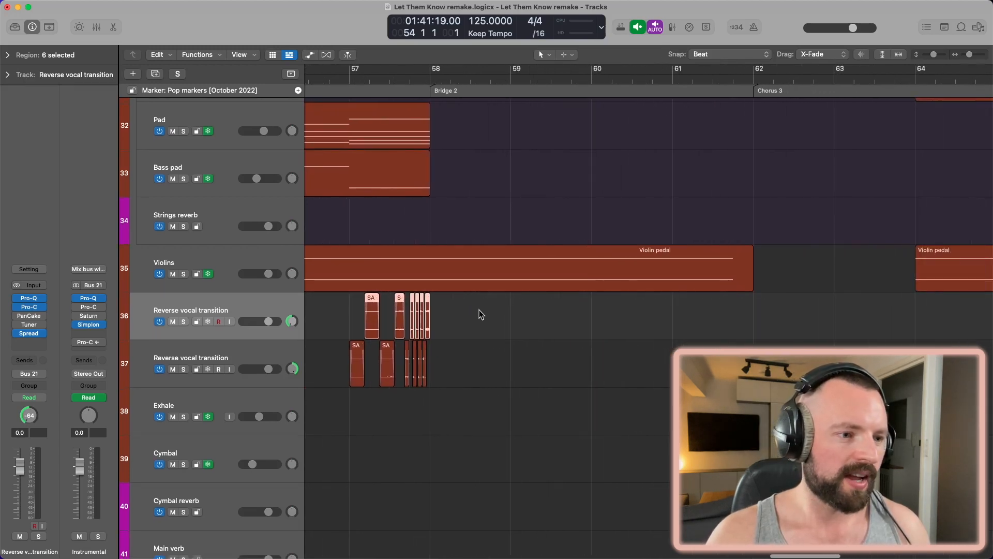
# Undo the last three actions and go over the reverse vocal slices on track 36 just before Bridge 2.
pyautogui.press('super+z')
pyautogui.press('super+z')
pyautogui.press('super+z')
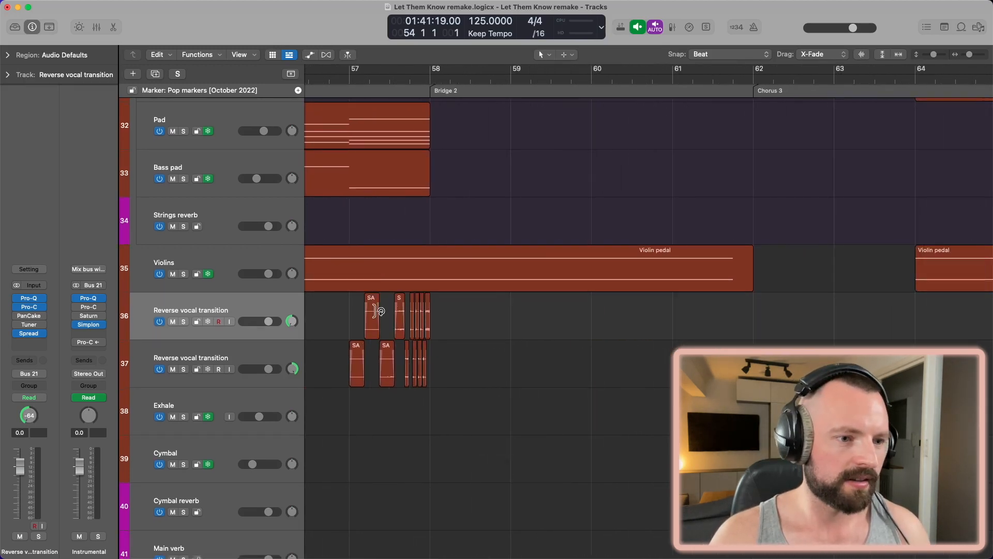
pyautogui.moveTo(373, 314); pyautogui.dragTo(424, 318)
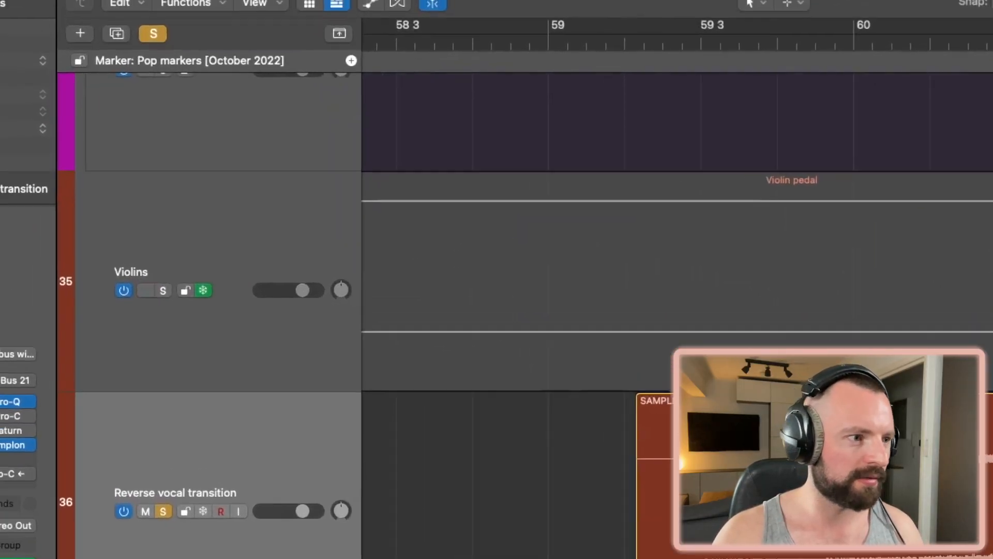
# Set the long reverse vocal region's gain to -15 dB, transpose to +3 and fine tune to +42.
pyautogui.doubleClick(285, 363)
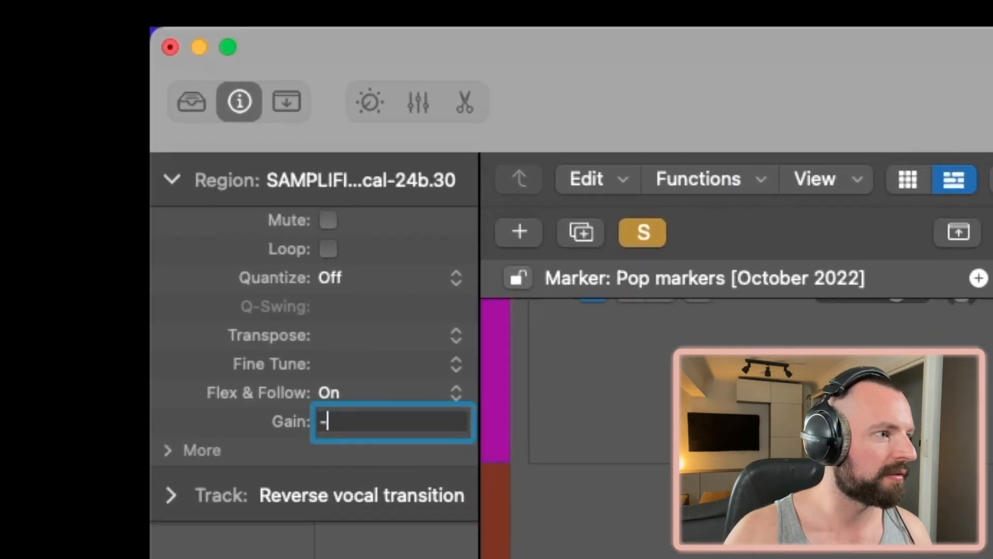
pyautogui.press('Return')
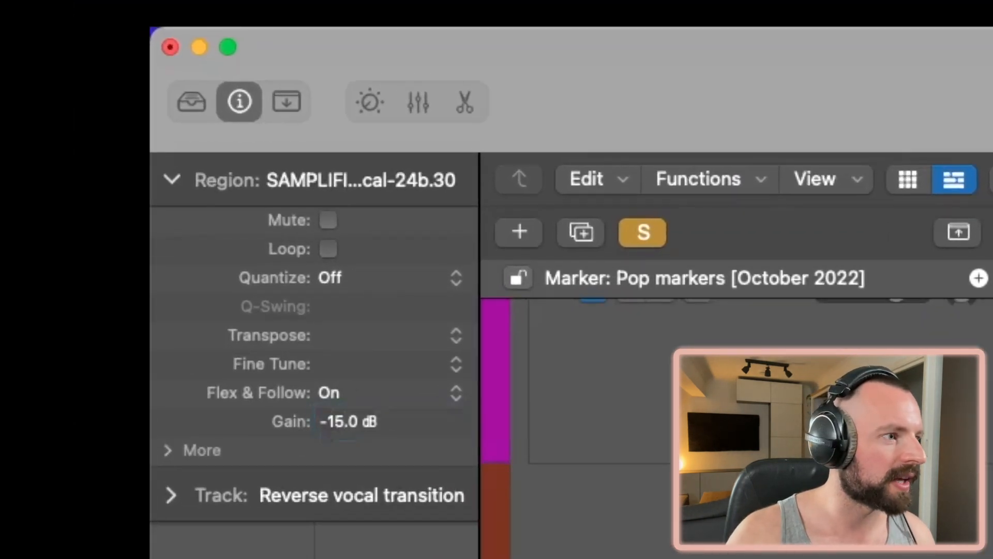
pyautogui.press('Right')
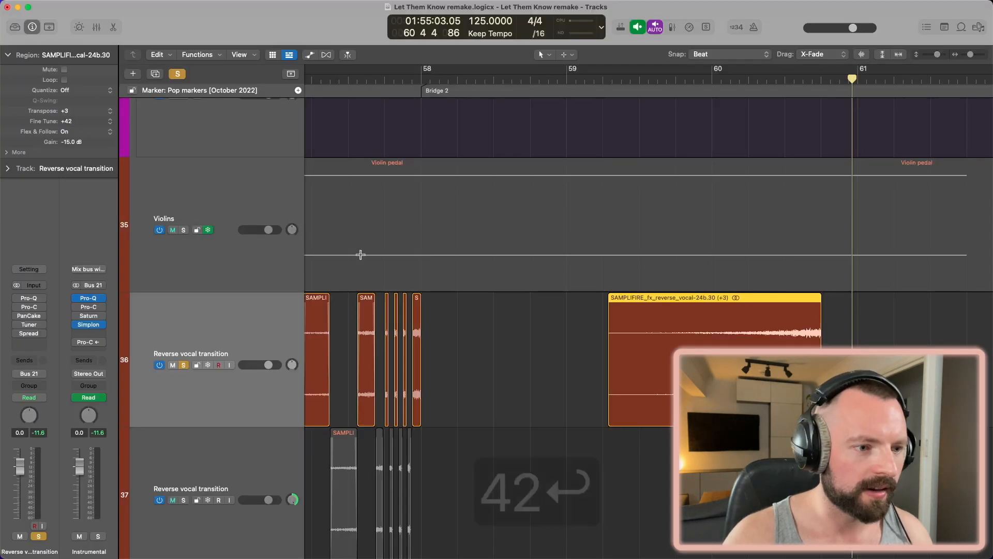
# Turn snapping off and assign the Scissors Tool as the secondary tool for cutting the long reverse vocal region.
pyautogui.scroll(-3, 483, 346)
pyautogui.scroll(-5, 485, 348)
pyautogui.scroll(-3, 486, 347)
pyautogui.scroll(4, 486, 344)
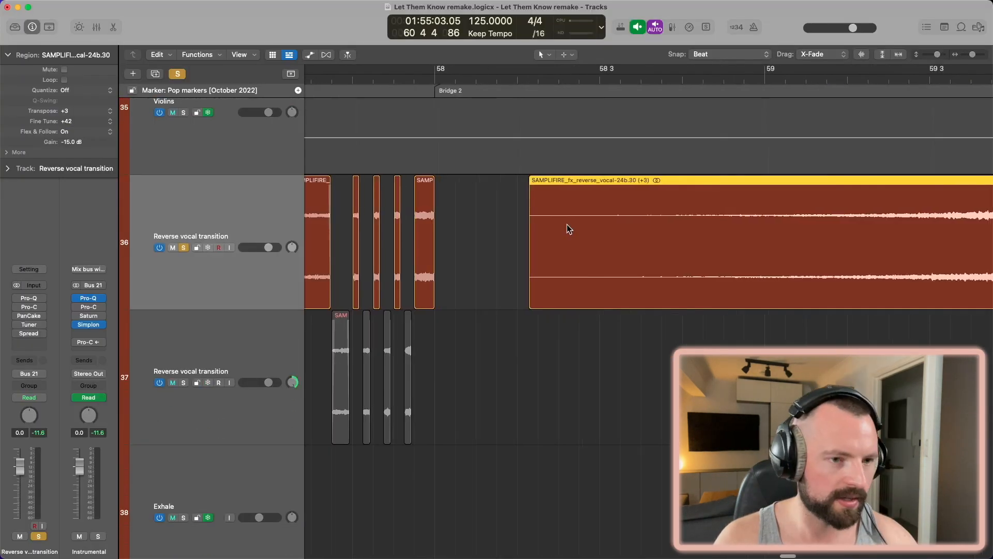
pyautogui.hscroll(8, 569, 227)
pyautogui.press('super+g')
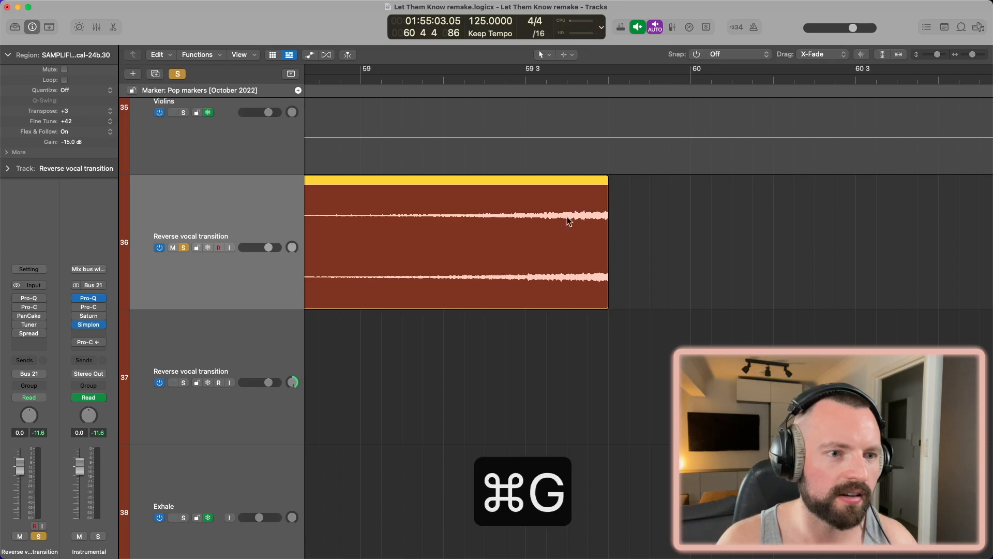
pyautogui.click(589, 192)
pyautogui.press('t')
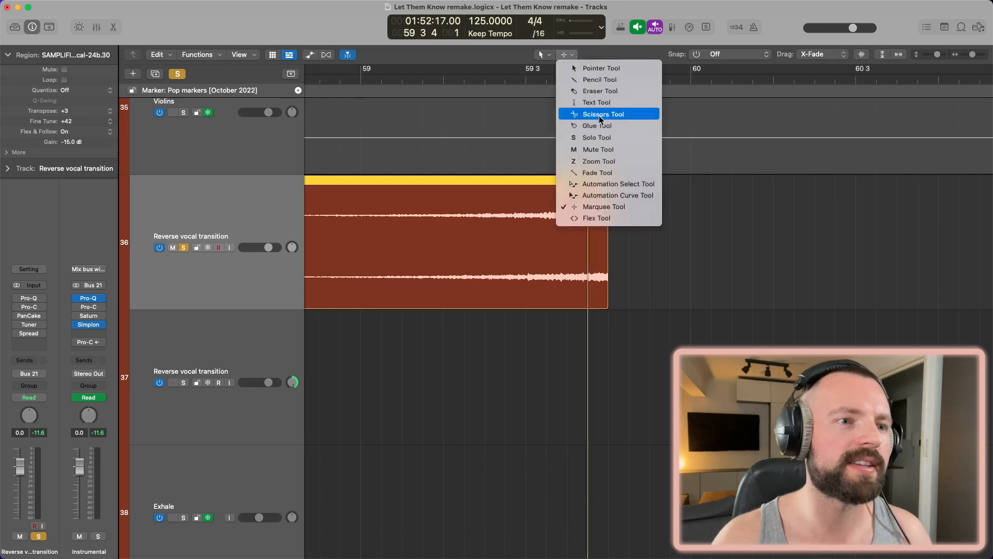
pyautogui.click(604, 115)
pyautogui.press('super+Right')
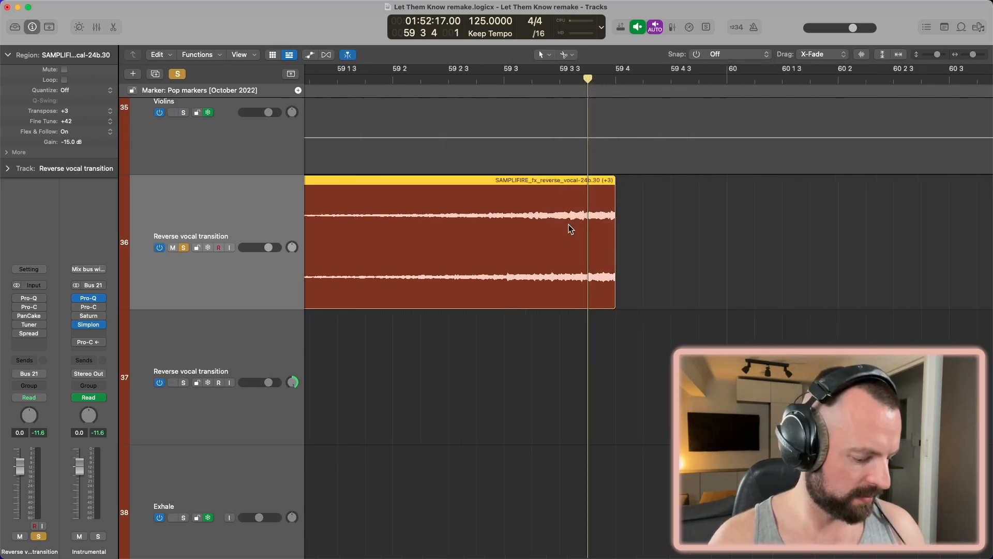
# Split the end of the long reverse vocal region at four evenly spaced points from 59 3 4 back to about 59 3 1.
pyautogui.click(590, 228)
pyautogui.click(561, 243)
pyautogui.click(532, 238)
pyautogui.click(506, 238)
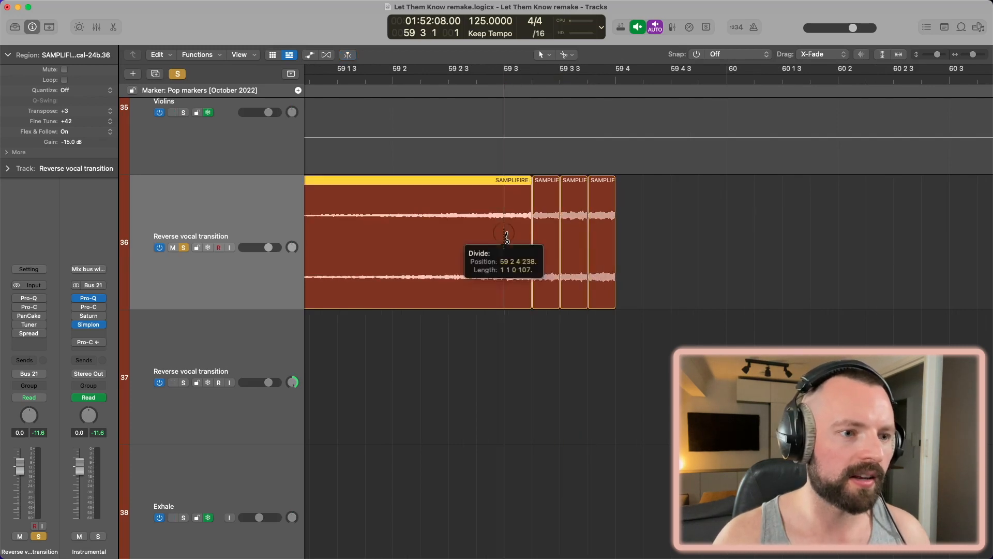
pyautogui.keyDown('ctrl'); pyautogui.keyDown('alt'); pyautogui.click(506, 237); pyautogui.keyUp('alt'); pyautogui.keyUp('ctrl')
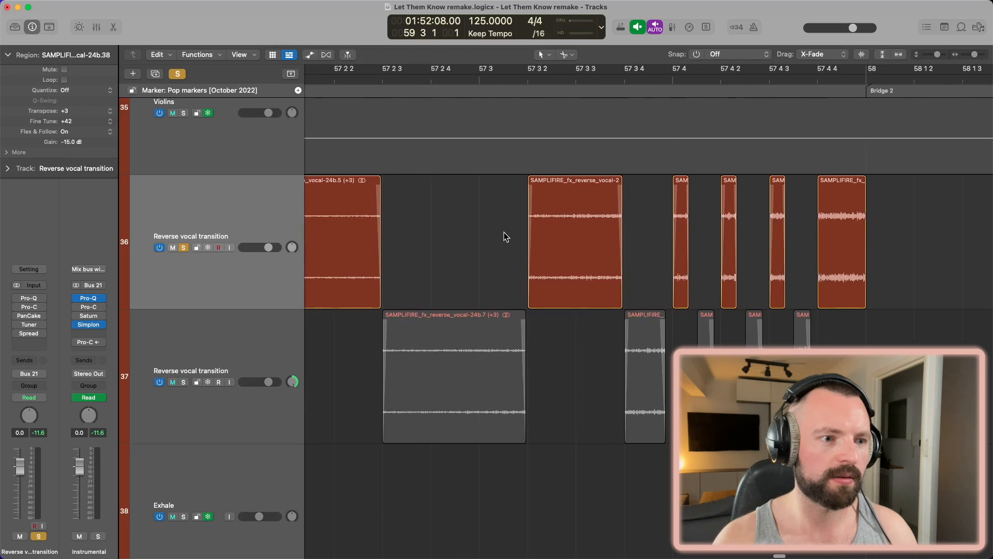
# Pan Reverse vocal transition track 36 to -64 and enable its Pro-Q, Pro-C and Spread effects.
pyautogui.keyDown('ctrl'); pyautogui.keyDown('alt'); pyautogui.click(506, 235); pyautogui.keyUp('alt'); pyautogui.keyUp('ctrl')
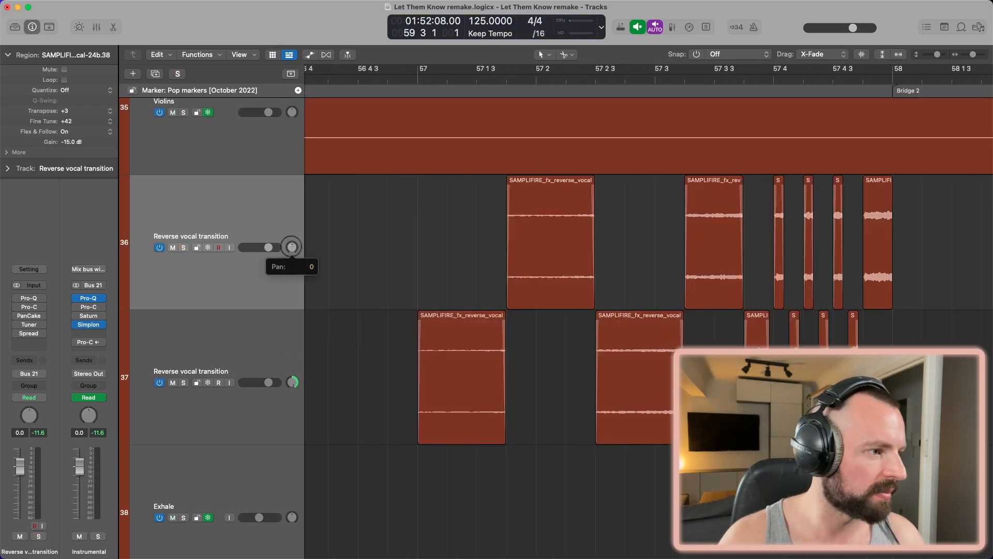
pyautogui.scroll(3, 426, 305)
pyautogui.scroll(-5, 426, 306)
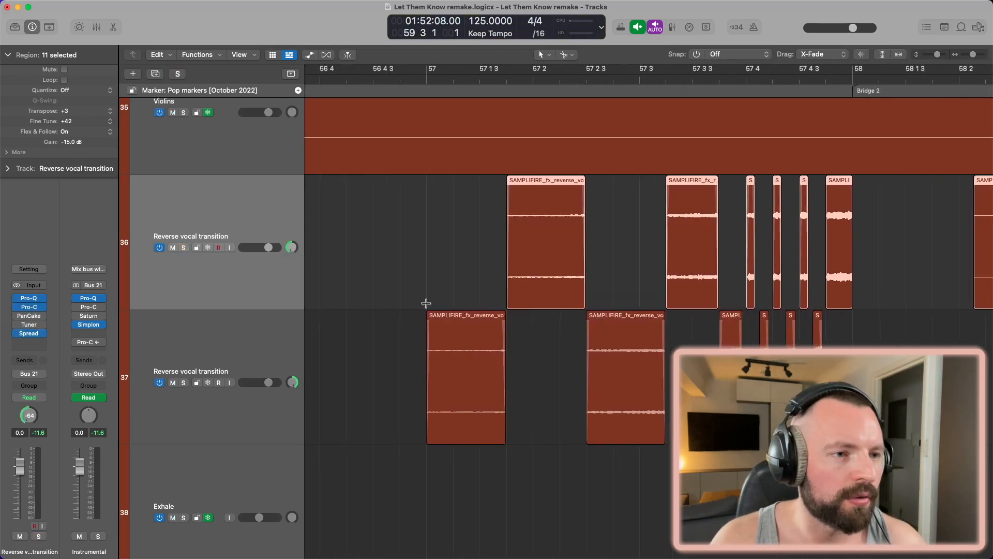
# Step the playhead through the alternating slices of both Reverse vocal transition tracks to 57 4 4, and compare the long cut region.
pyautogui.click(586, 78)
pyautogui.click(667, 79)
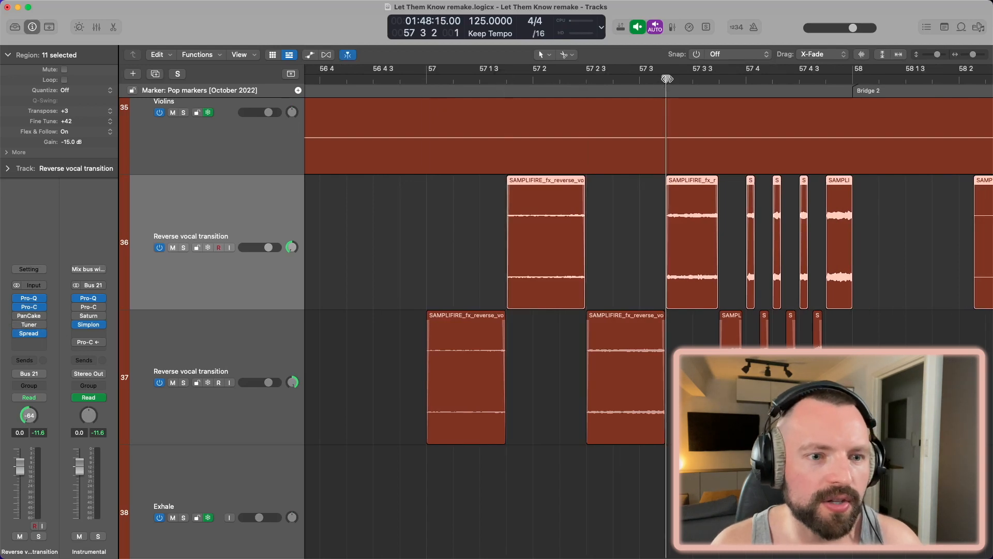
pyautogui.click(719, 80)
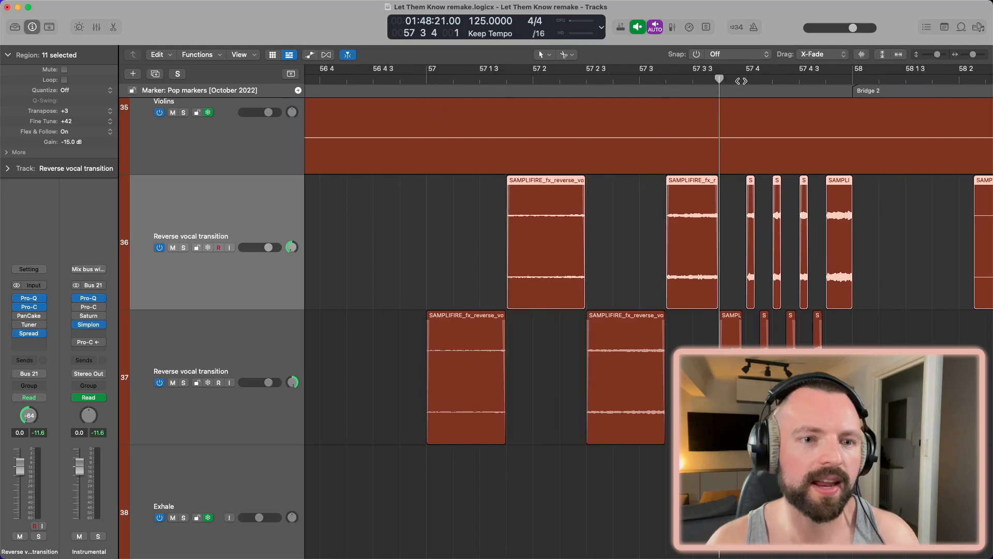
pyautogui.press('super+Right')
pyautogui.press('super+Right')
pyautogui.hscroll(9, 697, 194)
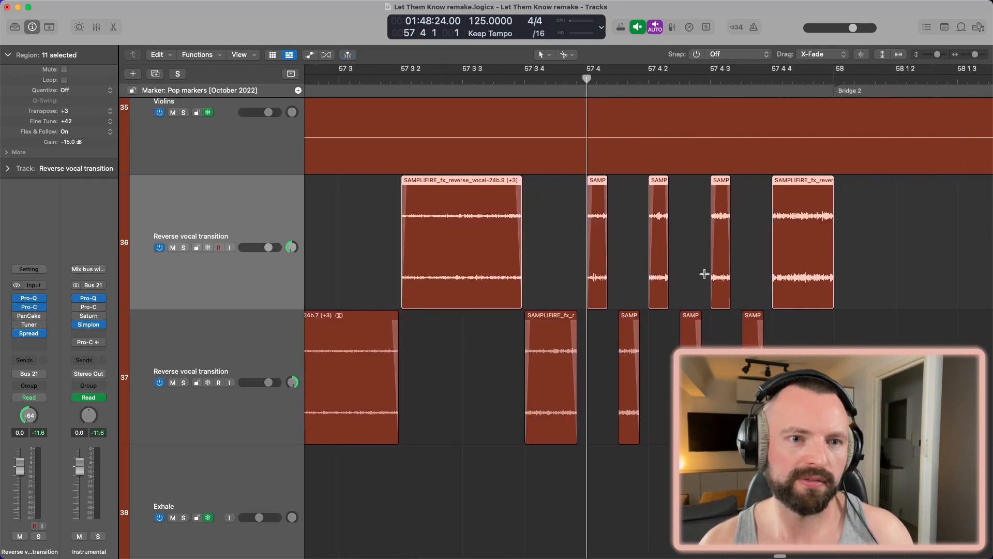
pyautogui.click(773, 79)
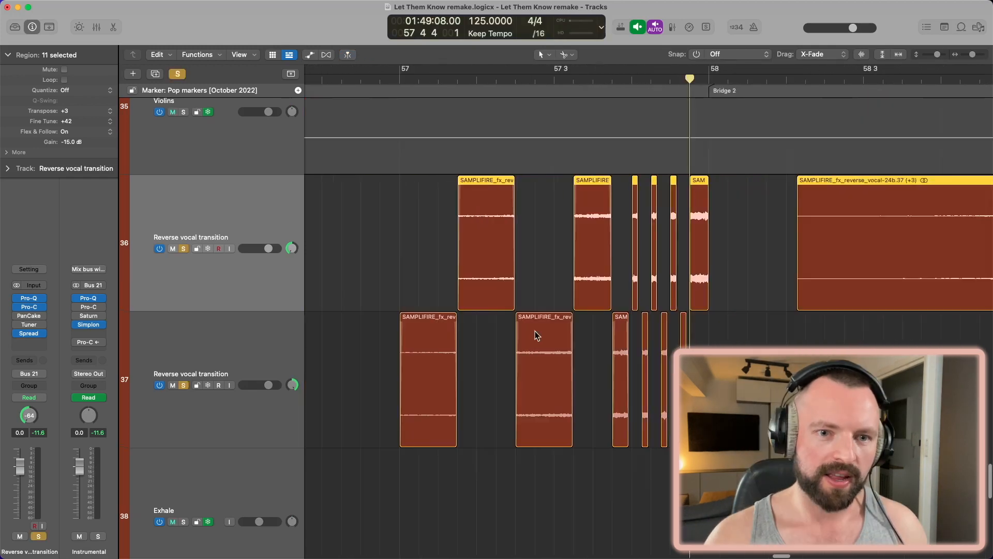
pyautogui.hscroll(5, 536, 332)
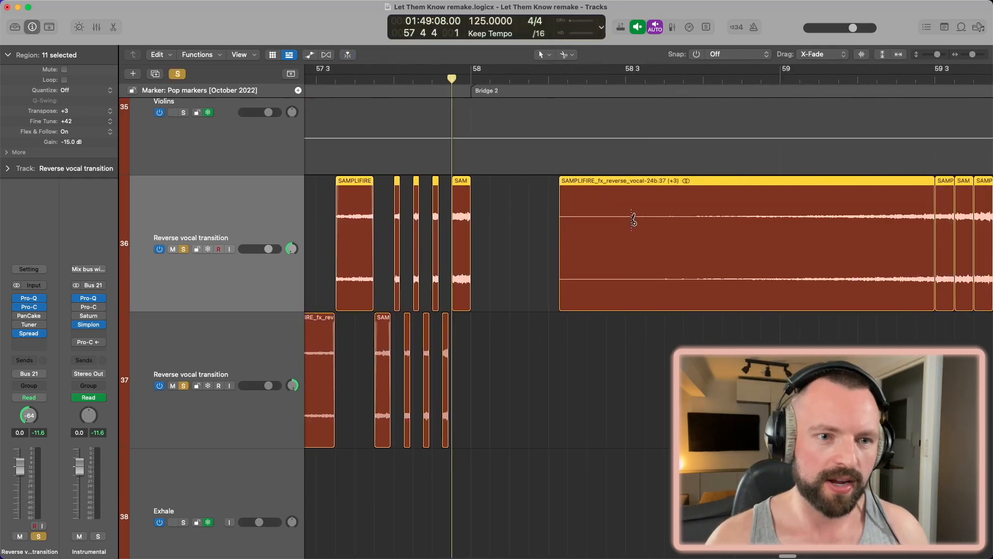
# Set snapping to Beat and move the first and third end slices of the long reverse vocal down to track 37.
pyautogui.moveTo(734, 259); pyautogui.dragTo(734, 317)
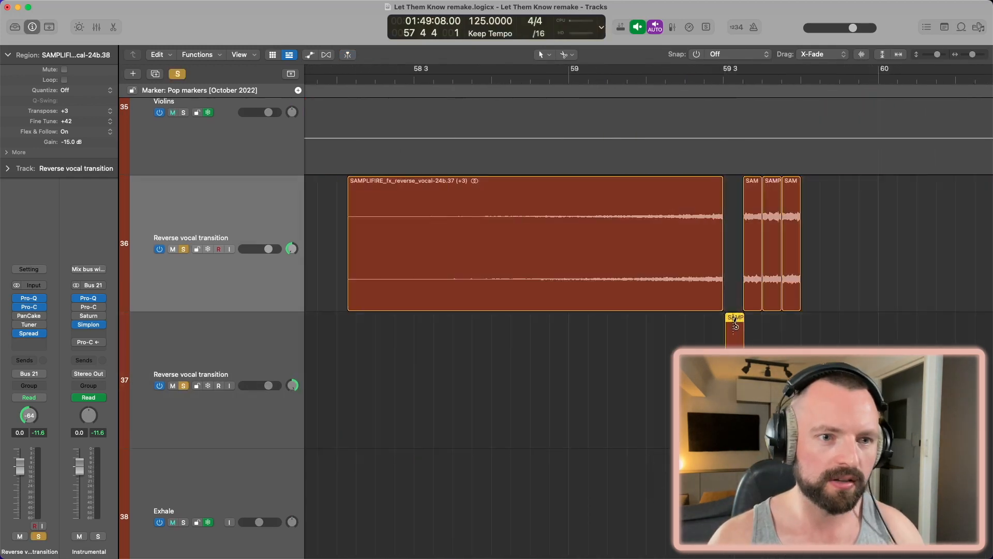
pyautogui.press('cmd+z')
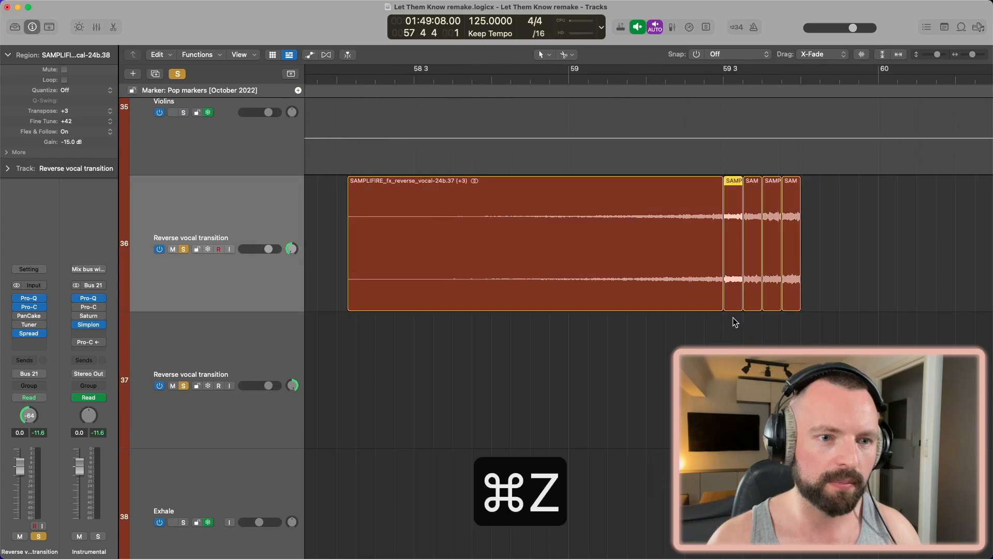
pyautogui.moveTo(735, 200); pyautogui.dragTo(735, 325)
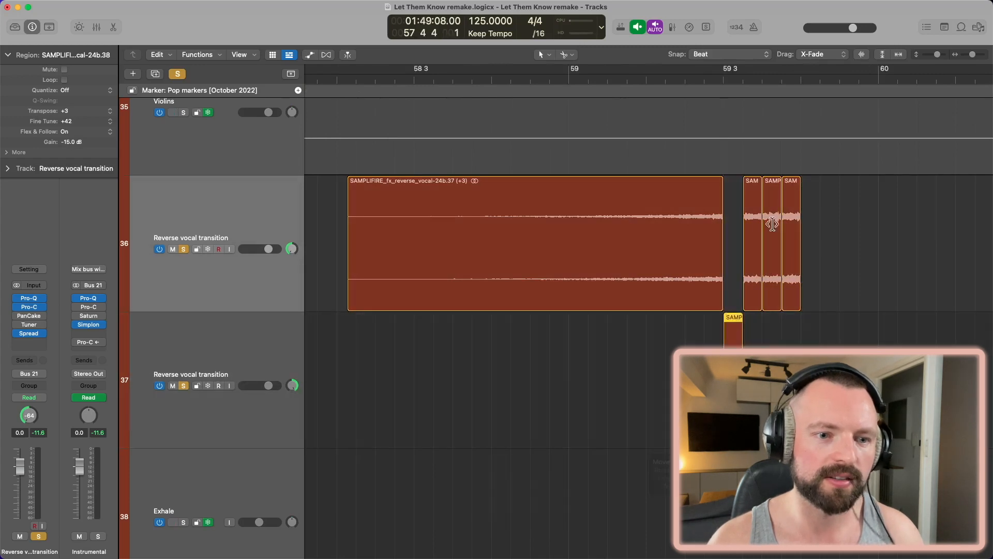
pyautogui.scroll(5, 829, 213)
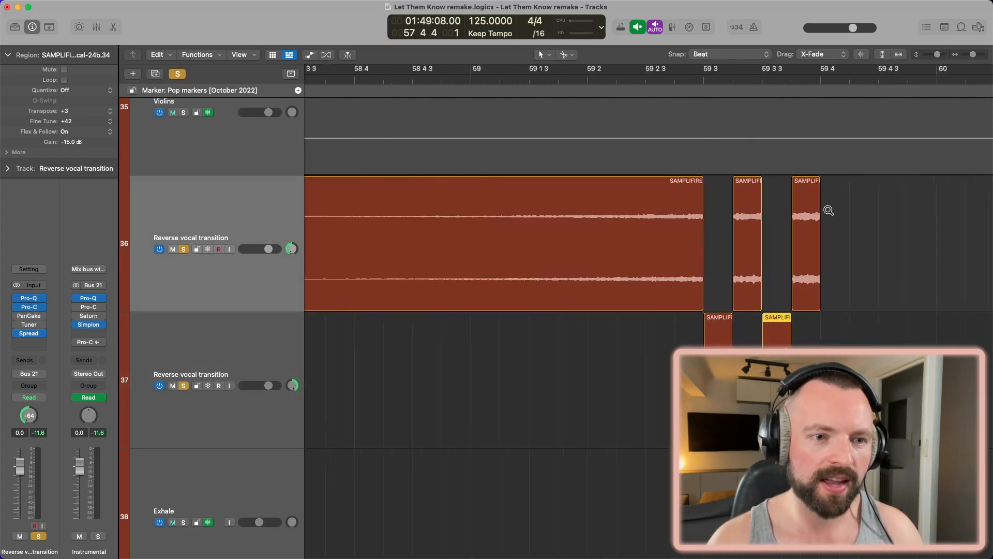
# Select the long reverse vocal region with its four alternating slices and add short fades to their edges.
pyautogui.moveTo(874, 196); pyautogui.dragTo(552, 397)
pyautogui.scroll(2, 552, 396)
pyautogui.scroll(2, 552, 397)
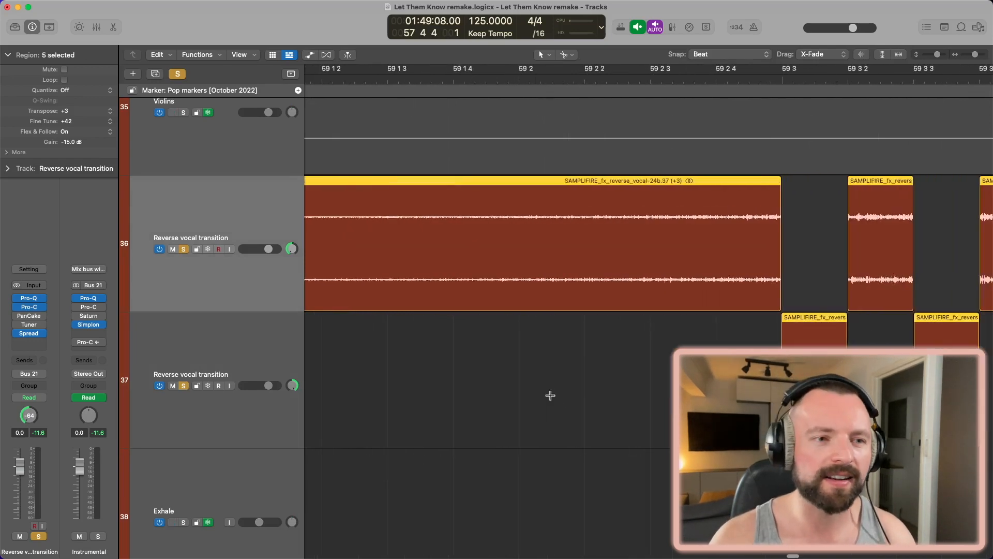
pyautogui.hscroll(8, 551, 395)
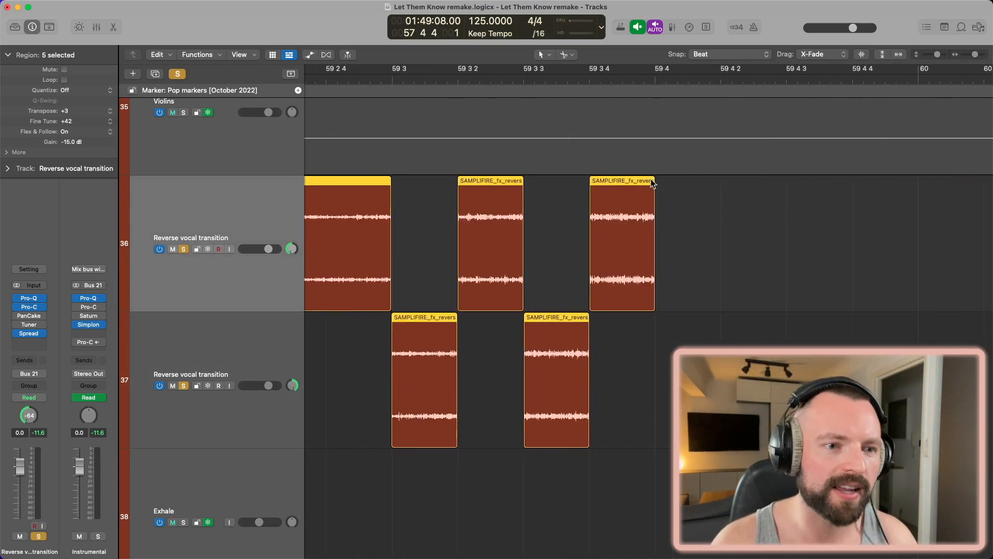
pyautogui.scroll(-2, 598, 182)
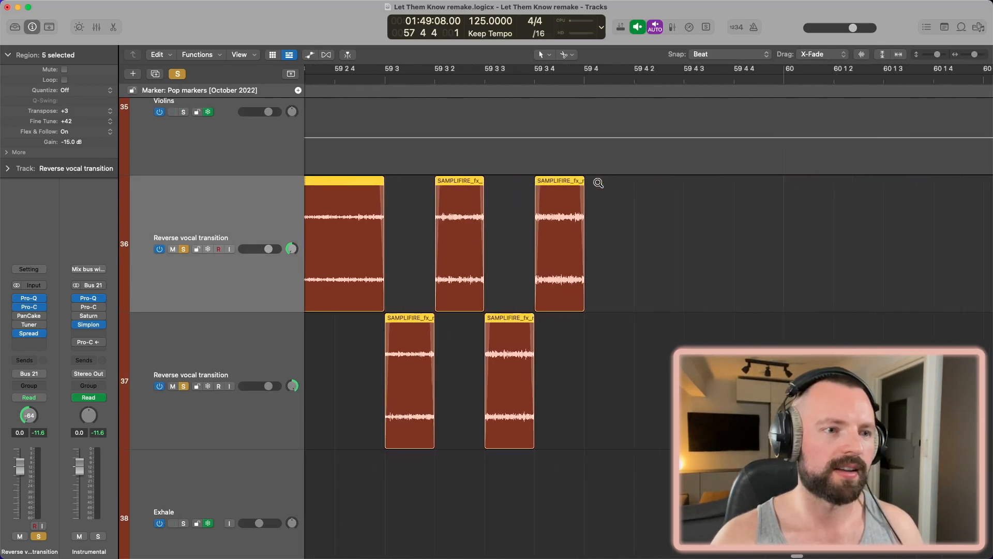
# Remove the demonstration regions placed after the Bridge 2 marker and play the finished reverse vocal transition from bar 57.
pyautogui.hscroll(-5, 600, 183)
pyautogui.press('space')
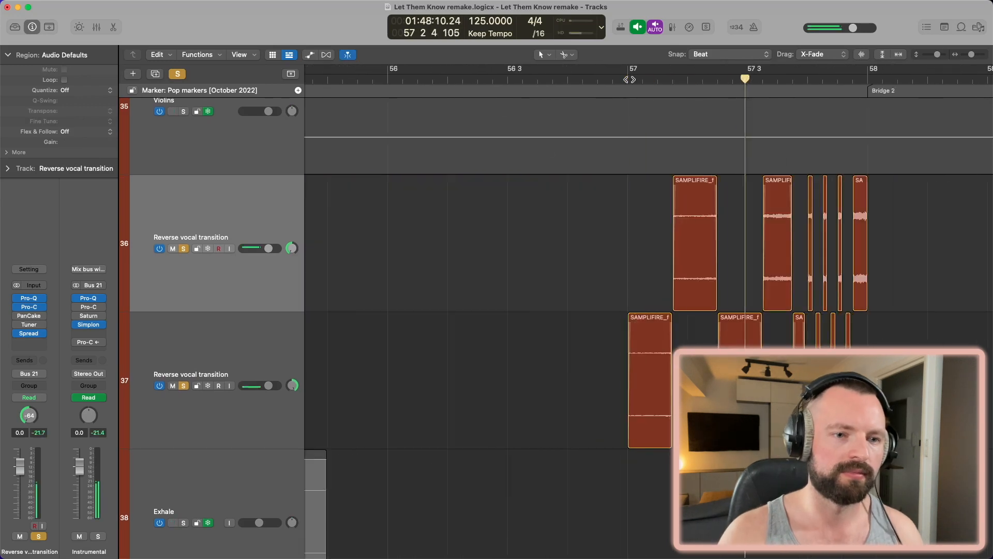
pyautogui.press('space')
pyautogui.hscroll(-5, 709, 239)
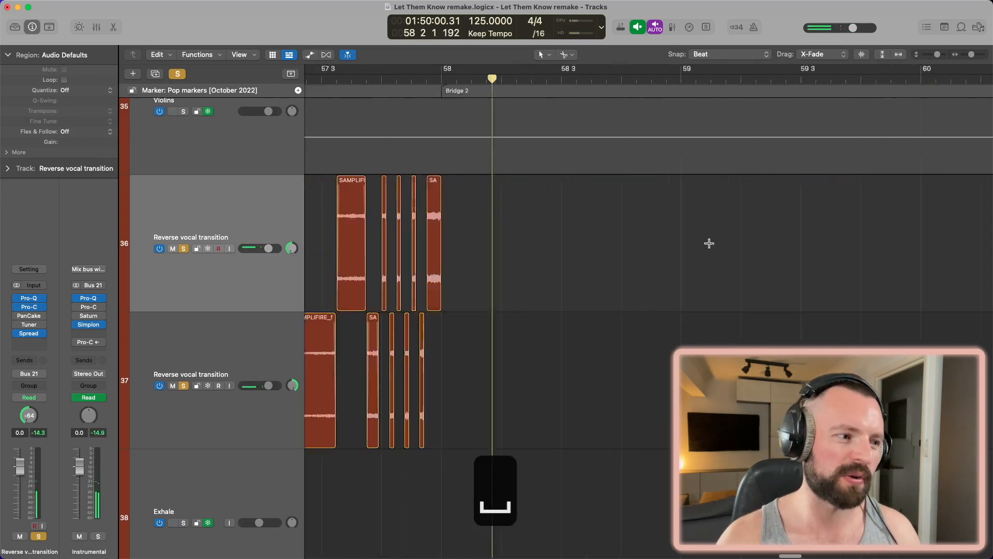
# Inspect the Pro-Q and Pro-C settings on Reverse vocal transition track 36, and clear the solo.
pyautogui.click(29, 299)
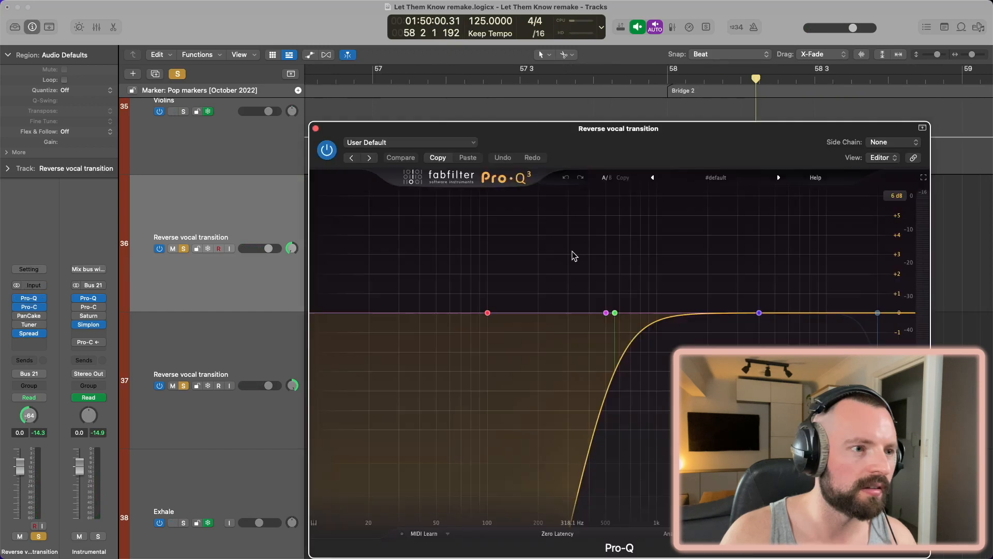
pyautogui.click(314, 128)
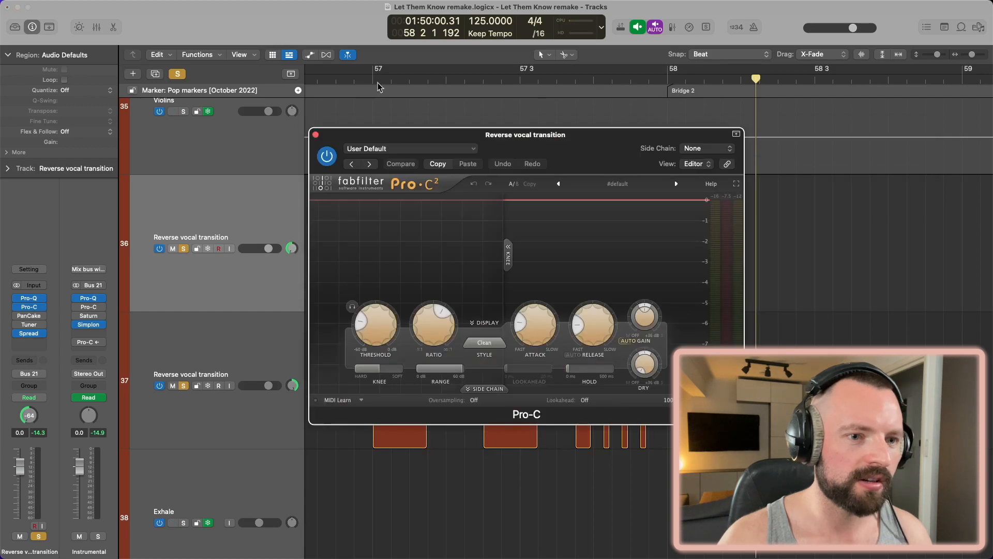
pyautogui.press('alt+shift+super+s')
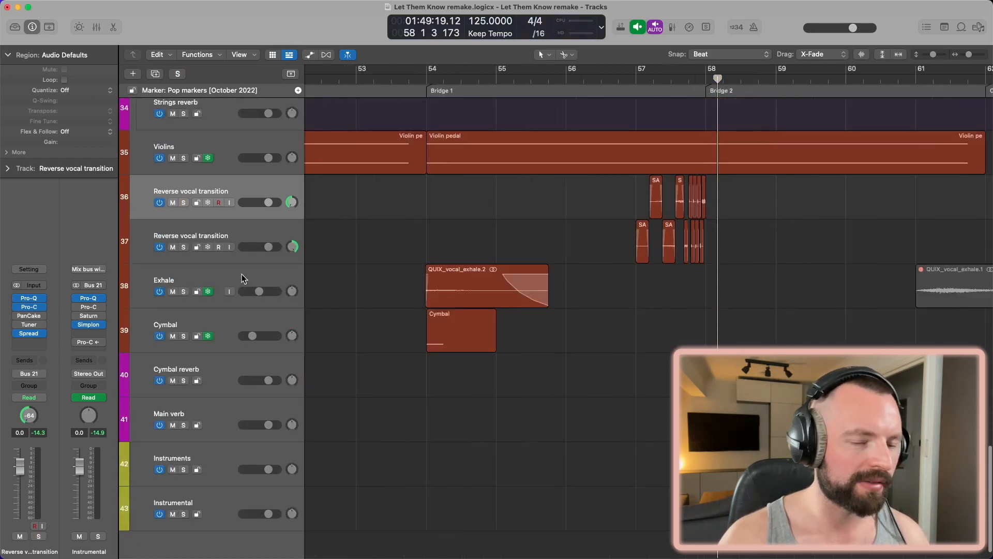
# Solo and audition the vocal exhale at the start of Bridge 1, and check the Exhale track's Pro-Q and Bus 1 send.
pyautogui.click(241, 276)
pyautogui.keyDown('ctrl'); pyautogui.keyDown('alt'); pyautogui.click(421, 292); pyautogui.keyUp('alt'); pyautogui.keyUp('ctrl')
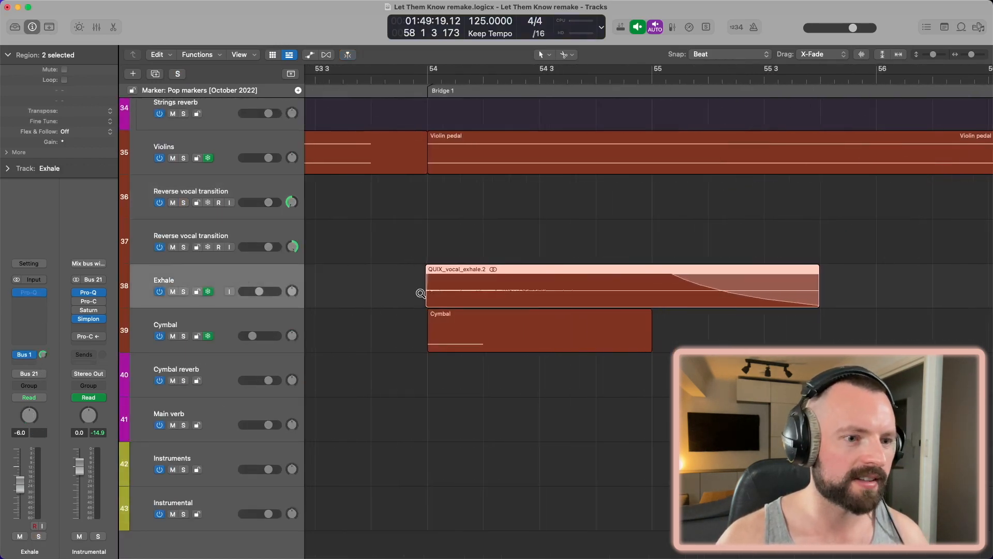
pyautogui.keyDown('ctrl'); pyautogui.keyDown('alt'); pyautogui.click(420, 293); pyautogui.keyUp('alt'); pyautogui.keyUp('ctrl')
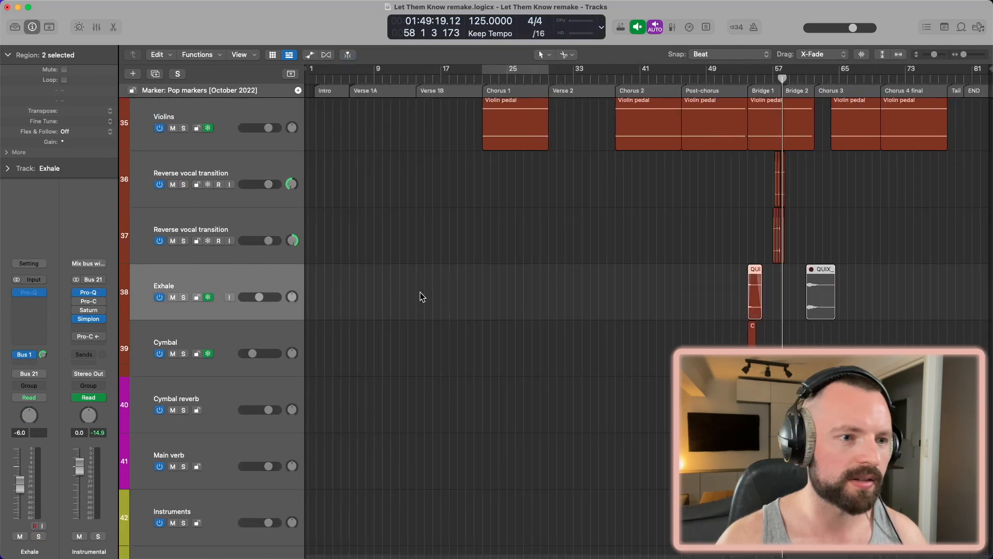
pyautogui.keyDown('ctrl'); pyautogui.keyDown('alt'); pyautogui.click(421, 293); pyautogui.keyUp('alt'); pyautogui.keyUp('ctrl')
pyautogui.press('s')
pyautogui.hotkey('shift', 'space')
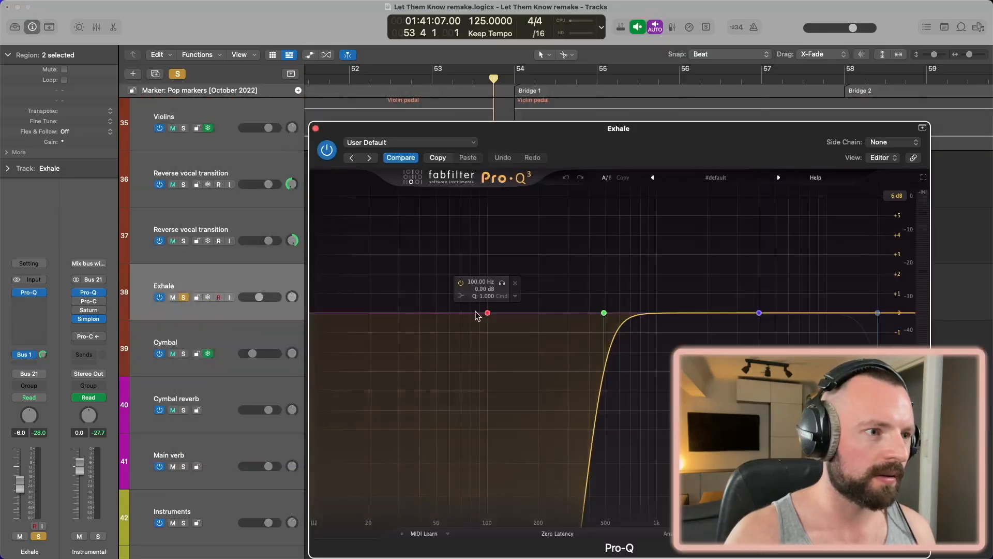
pyautogui.click(316, 128)
pyautogui.click(29, 355)
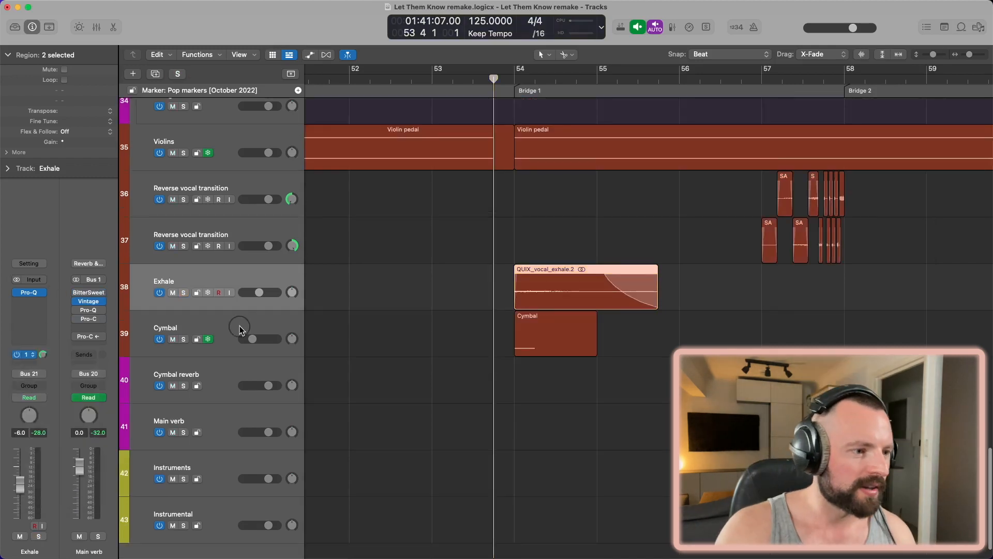
# Select the Cymbal track and examine the note of its Bridge 1 region in the Piano Roll.
pyautogui.click(239, 328)
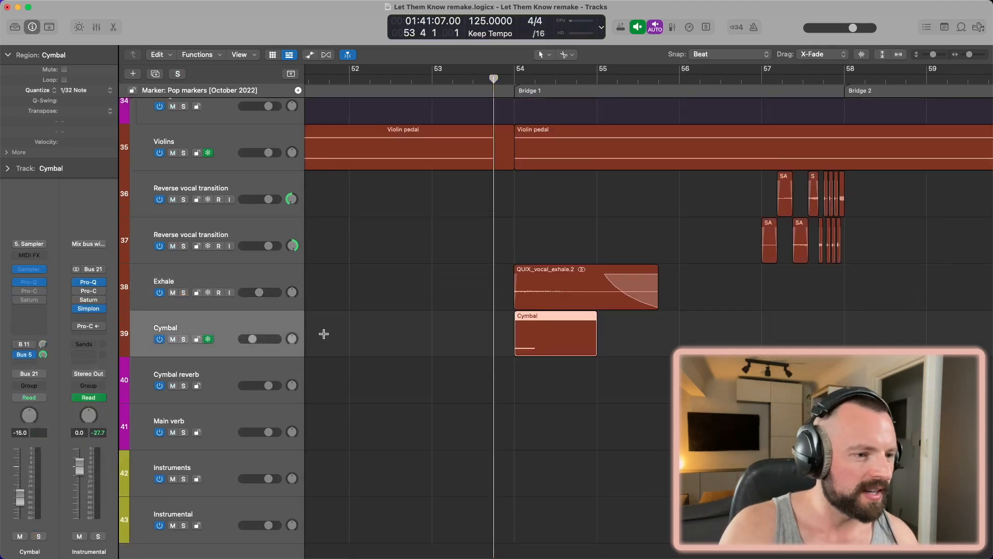
pyautogui.scroll(-3, 324, 335)
pyautogui.hscroll(-3, 451, 304)
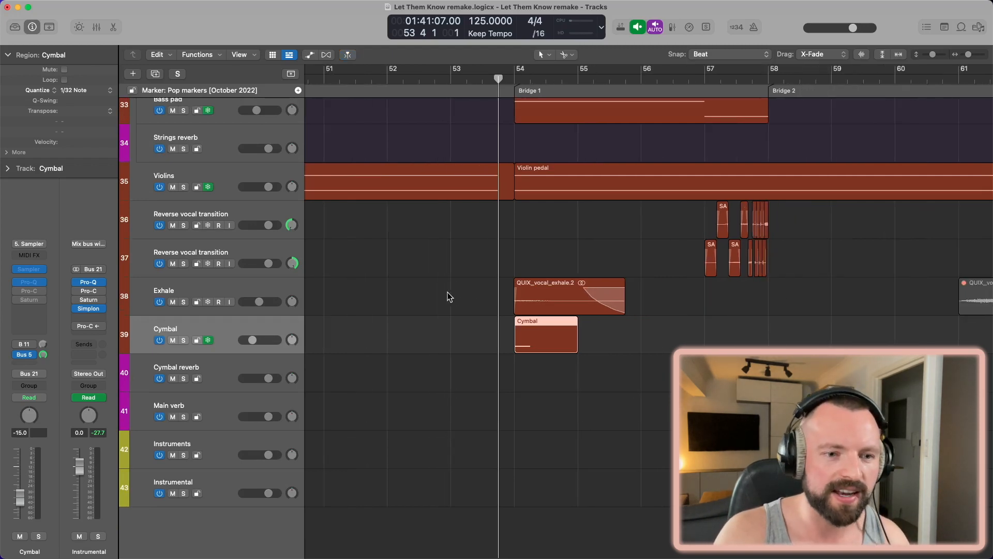
pyautogui.hscroll(-5, 449, 297)
pyautogui.hscroll(8, 448, 290)
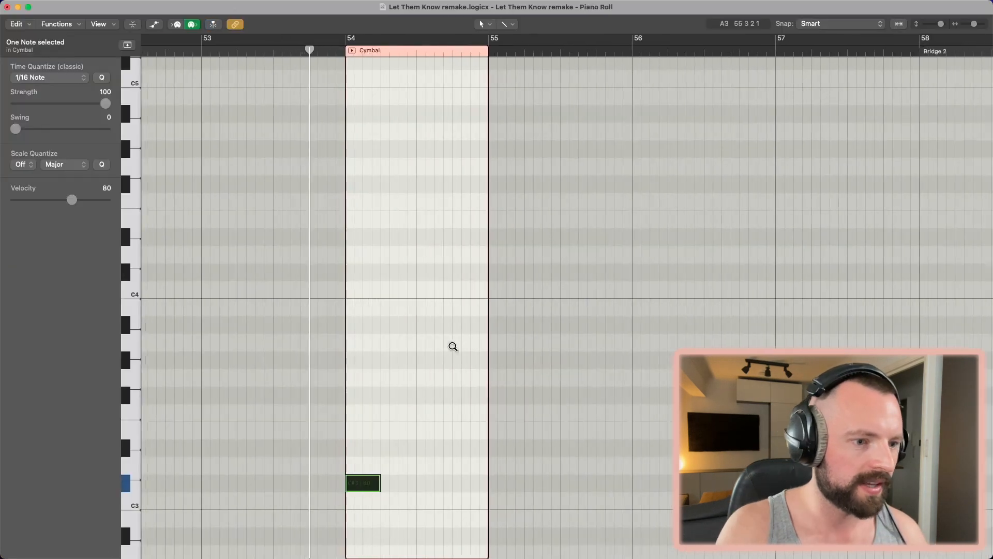
pyautogui.hscroll(-3, 451, 345)
pyautogui.scroll(-3, 543, 291)
pyautogui.press('super+Right')
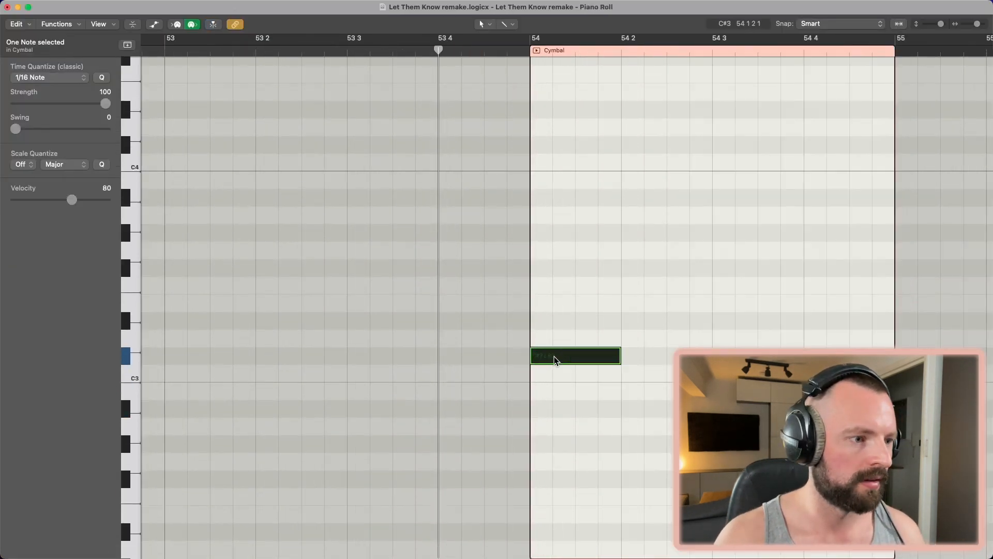
# Return to the arrangement, mute Cymbal reverb, solo Cymbal, and set a cycle range from 54 1 1 1 to 56 1 1 1.
pyautogui.hotkey('ctrl', 'Left')
pyautogui.hscroll(-3, 280, 341)
pyautogui.press('super+Left')
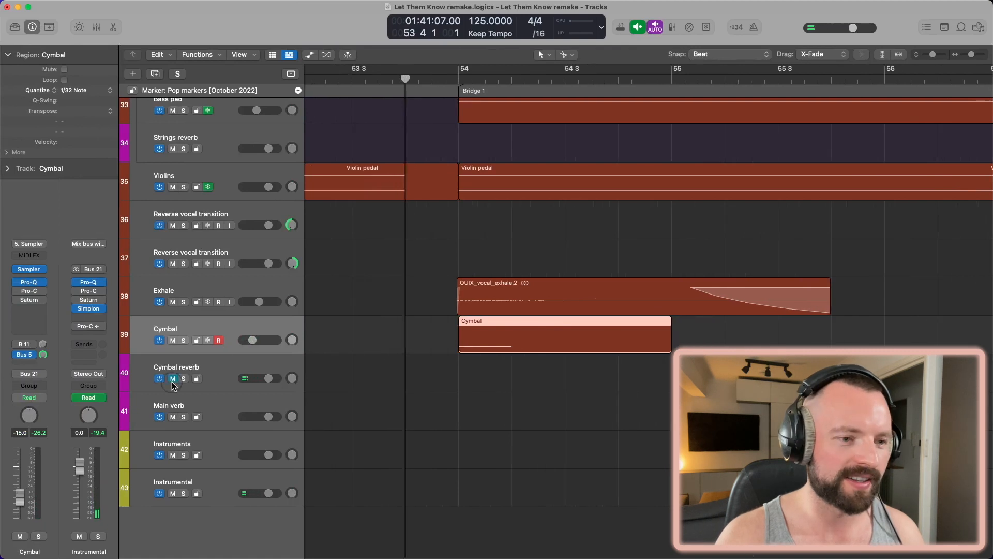
pyautogui.hotkey('ctrl', 'Right')
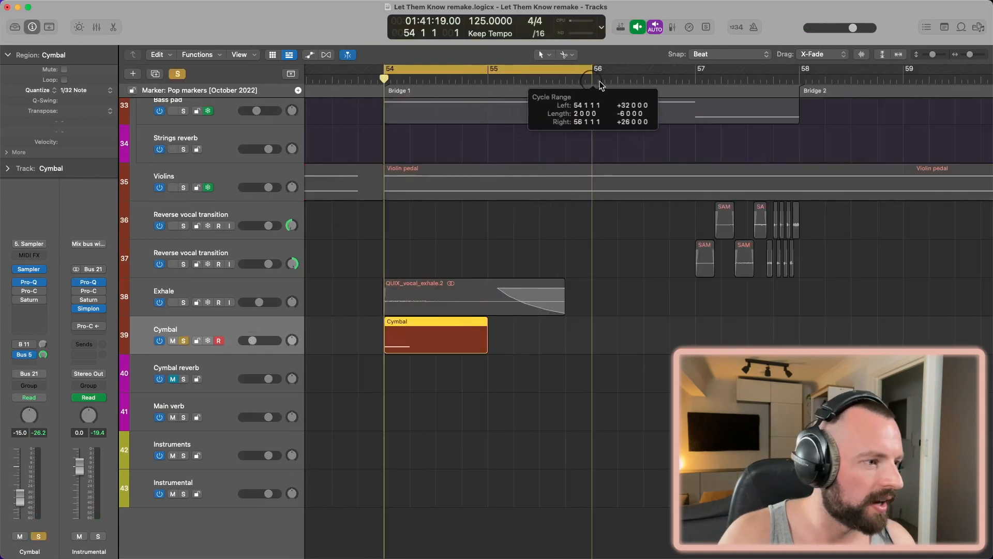
pyautogui.moveTo(597, 84); pyautogui.dragTo(598, 84)
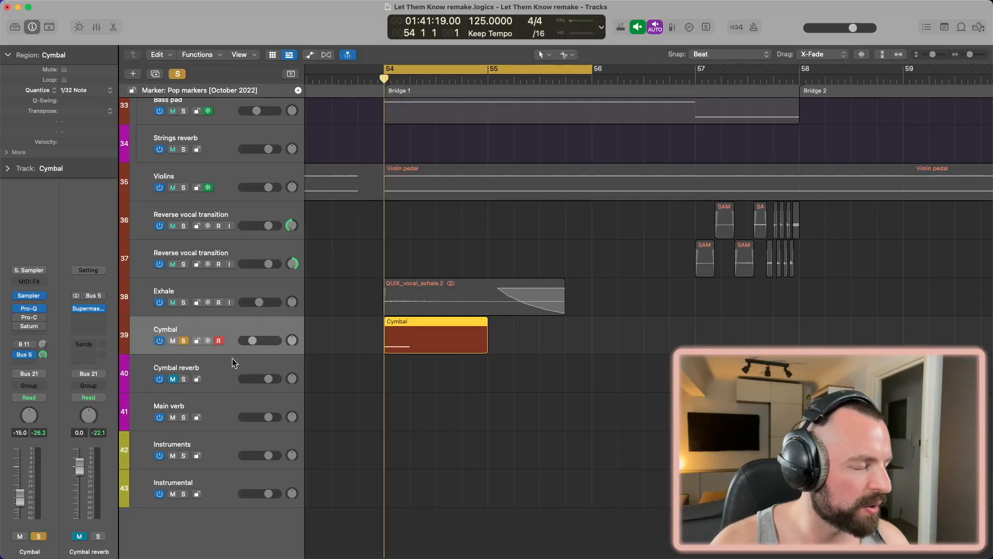
# Examine the mode, preset and knob settings of the Valhalla Supermassive effect on the Cymbal reverb track.
pyautogui.click(230, 372)
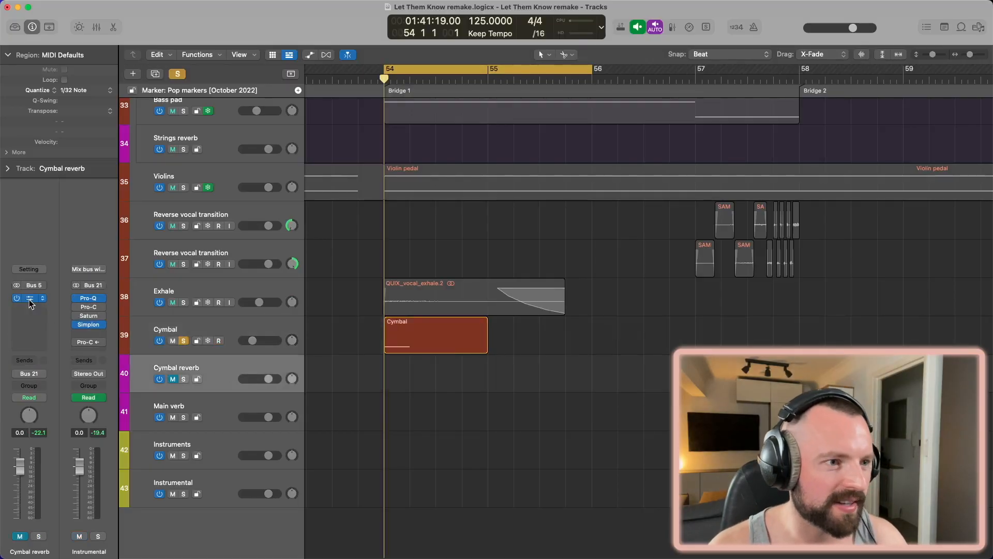
pyautogui.click(30, 300)
pyautogui.click(315, 135)
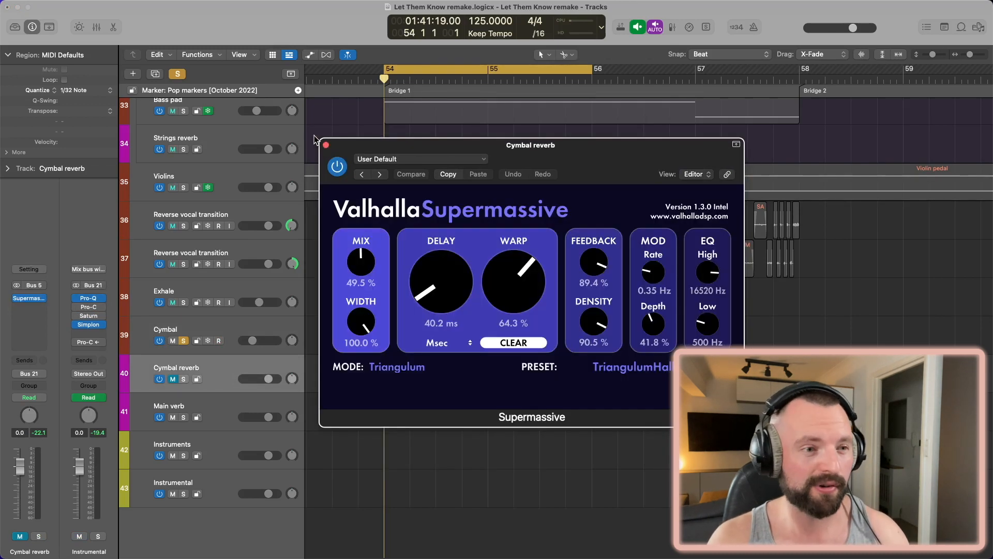
pyautogui.moveTo(515, 150); pyautogui.dragTo(427, 145)
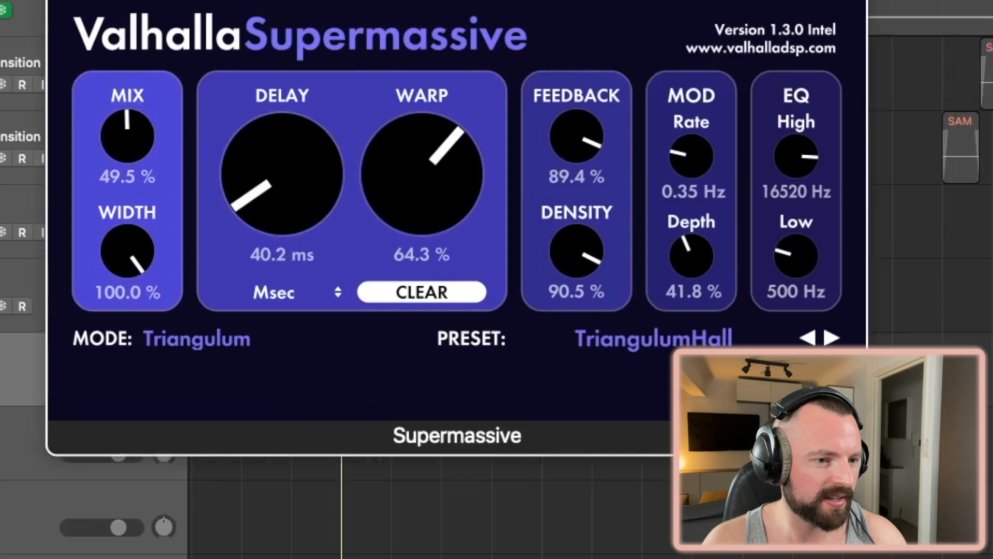
pyautogui.moveTo(198, 343)
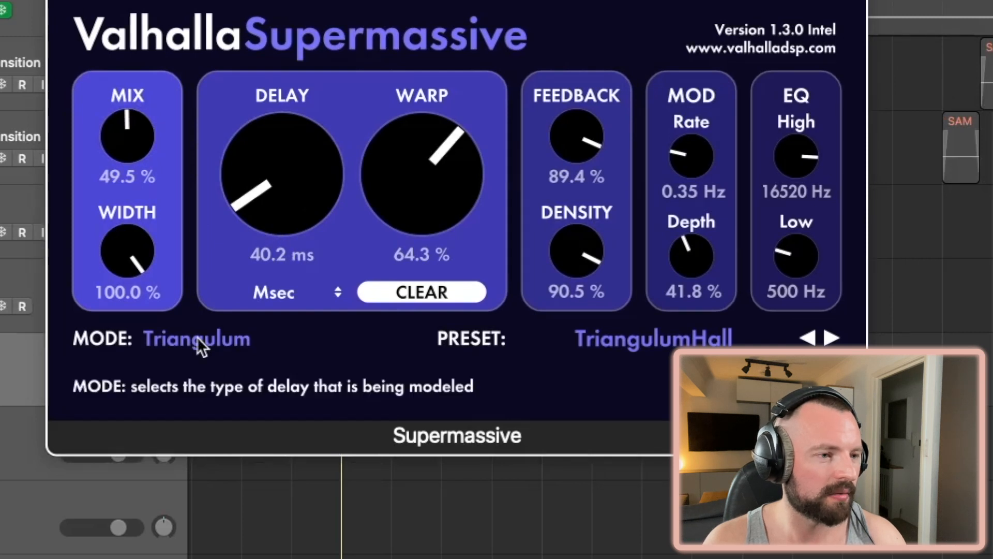
pyautogui.click(59, 1)
# Unmute Cymbal reverb, play the soloed cymbal from just before Bridge 1 without cycling, and recheck Supermassive's Feedback setting.
pyautogui.click(358, 79)
pyautogui.press('space')
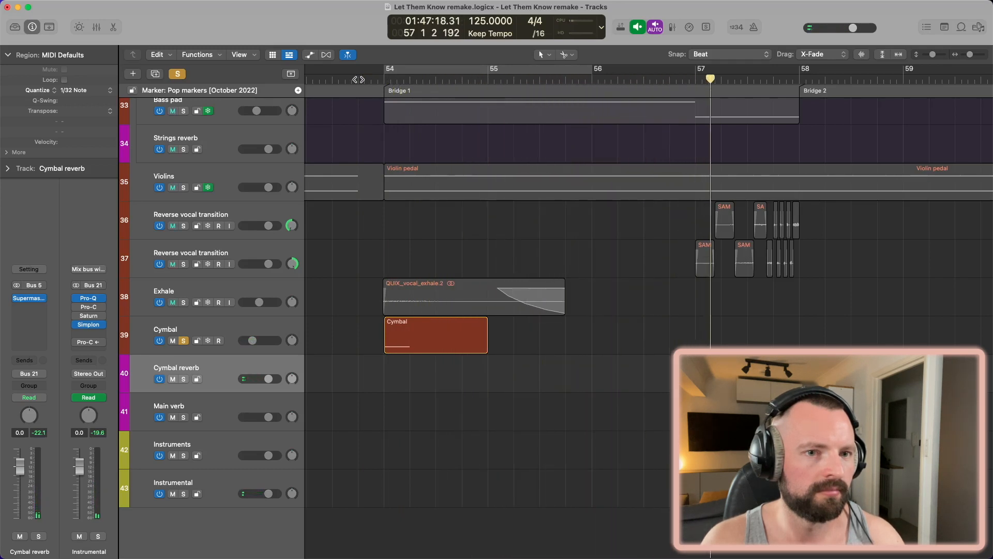
pyautogui.press('space')
pyautogui.press('c')
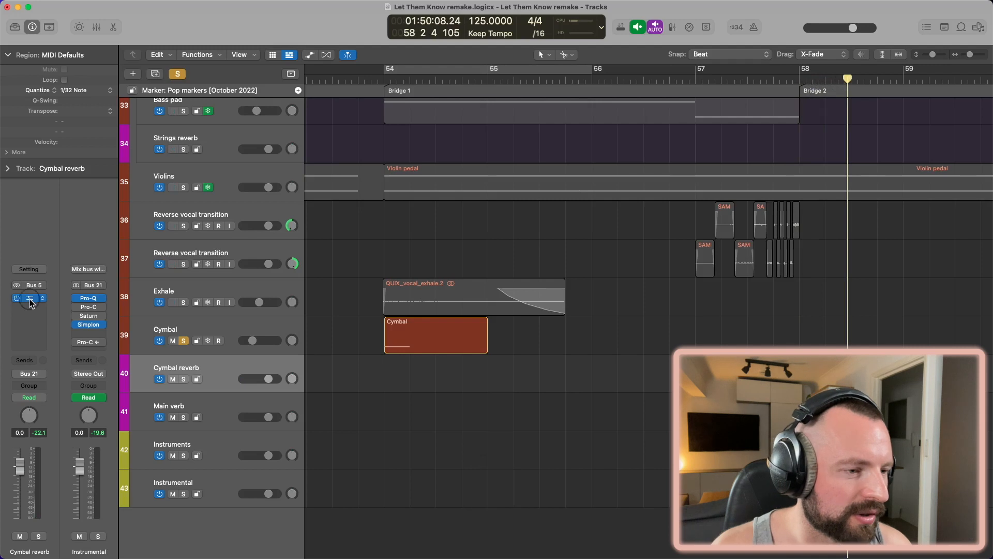
pyautogui.click(29, 298)
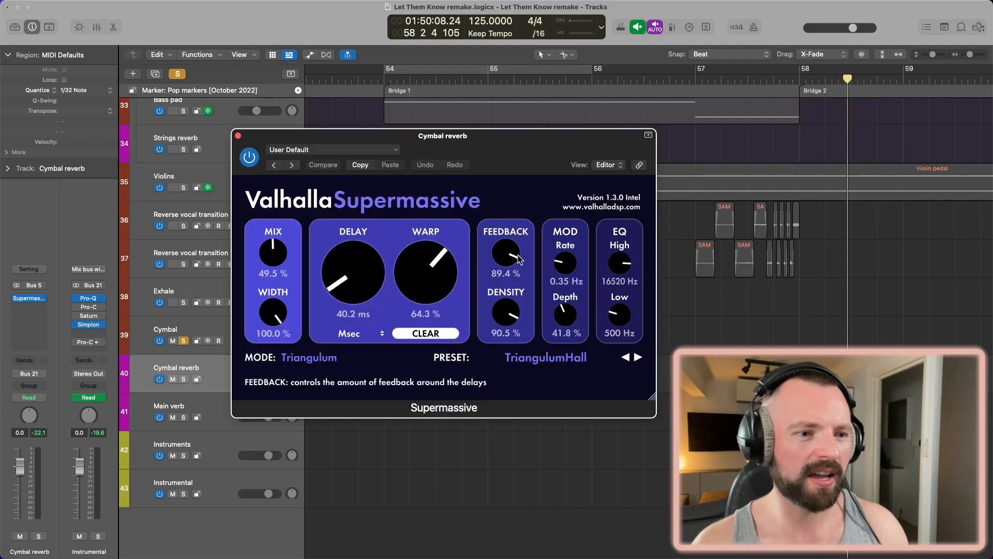
pyautogui.click(238, 136)
# Clear the Cymbal track's solo and play the full arrangement from just before Bridge 1.
pyautogui.click(184, 341)
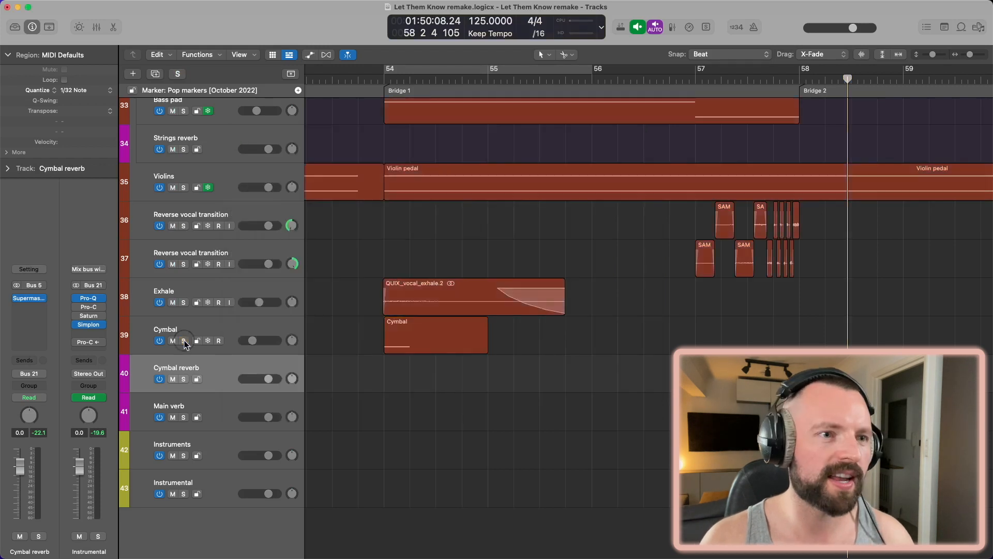
pyautogui.keyDown('ctrl'); pyautogui.keyDown('alt'); pyautogui.click(478, 228); pyautogui.keyUp('alt'); pyautogui.keyUp('ctrl')
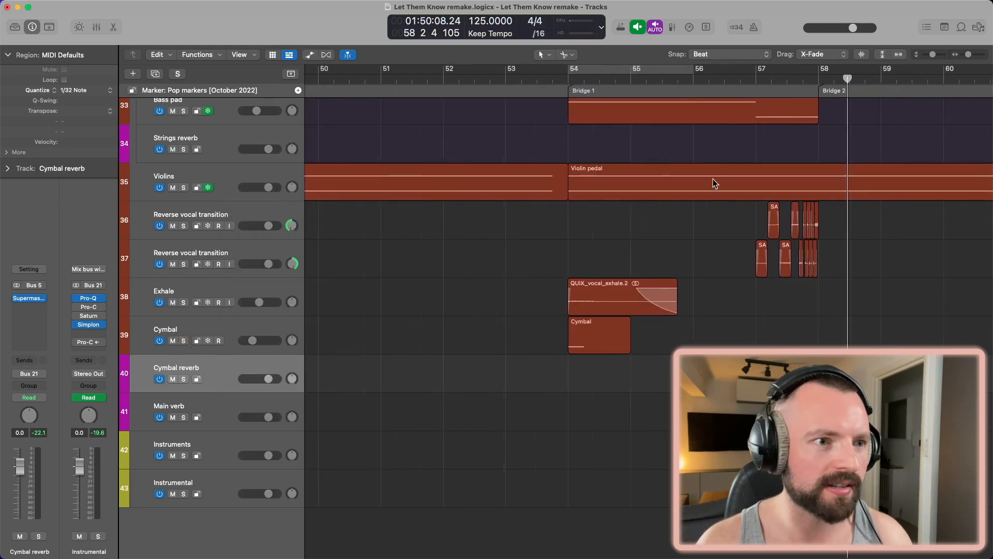
pyautogui.press('space')
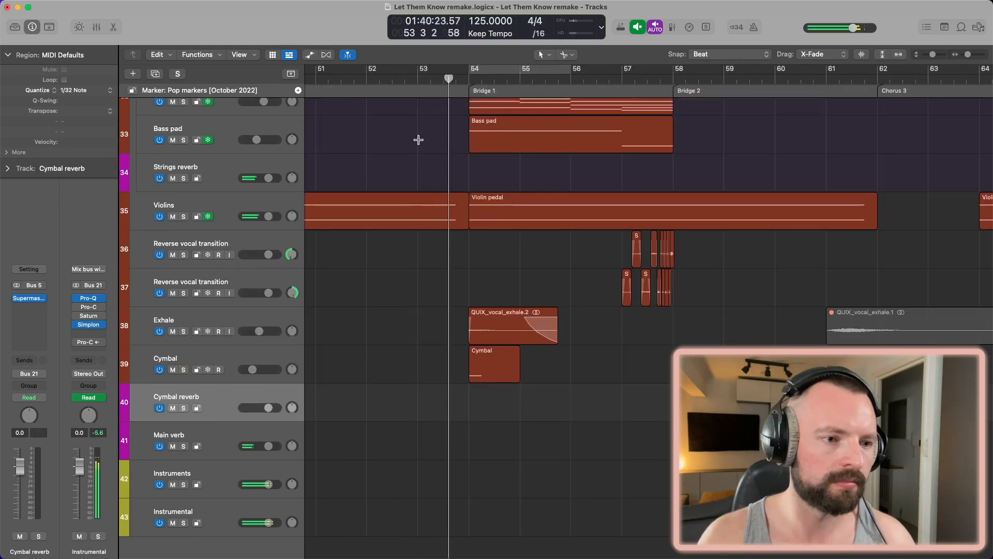